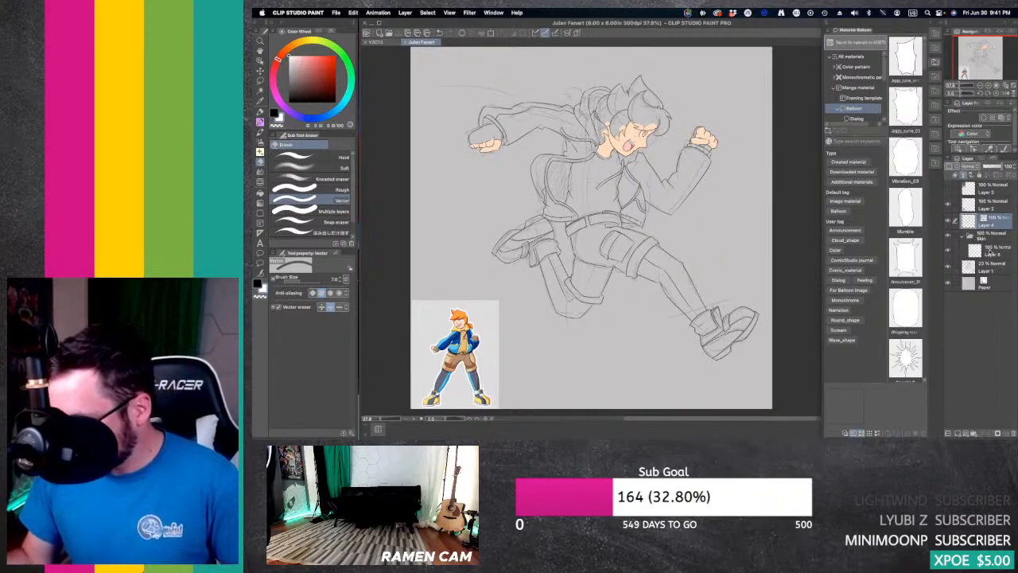
Step: Create a layer folder named Clothes above the Skin folder and add a new layer inside it
left_click(998, 237)
left_click(974, 432)
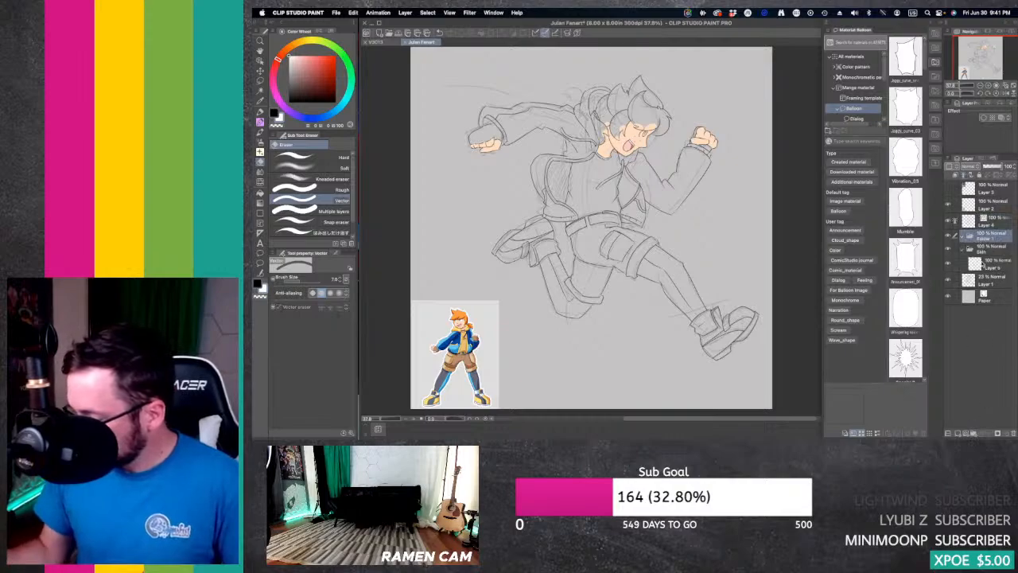
double_click(987, 239)
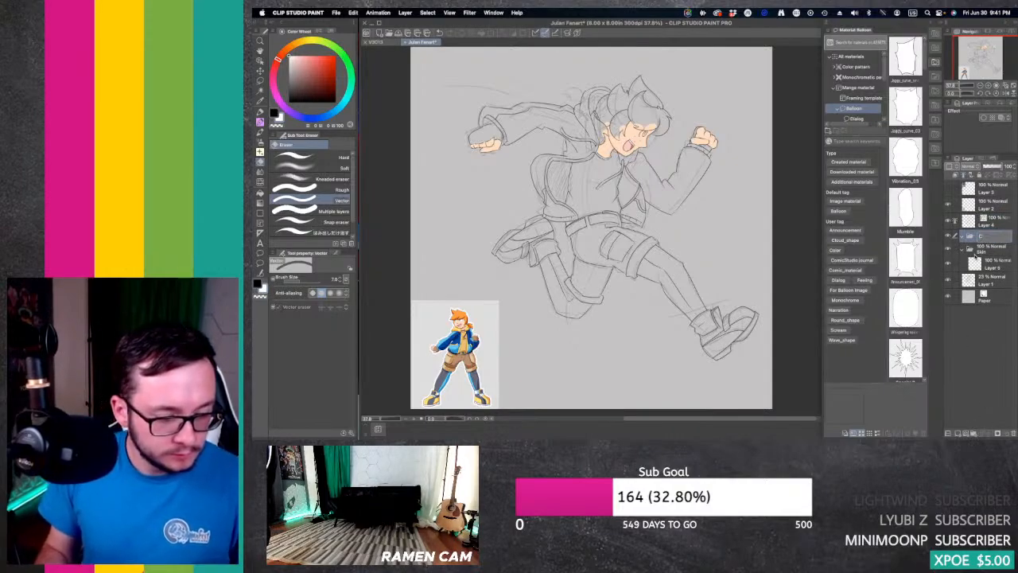
key("Return")
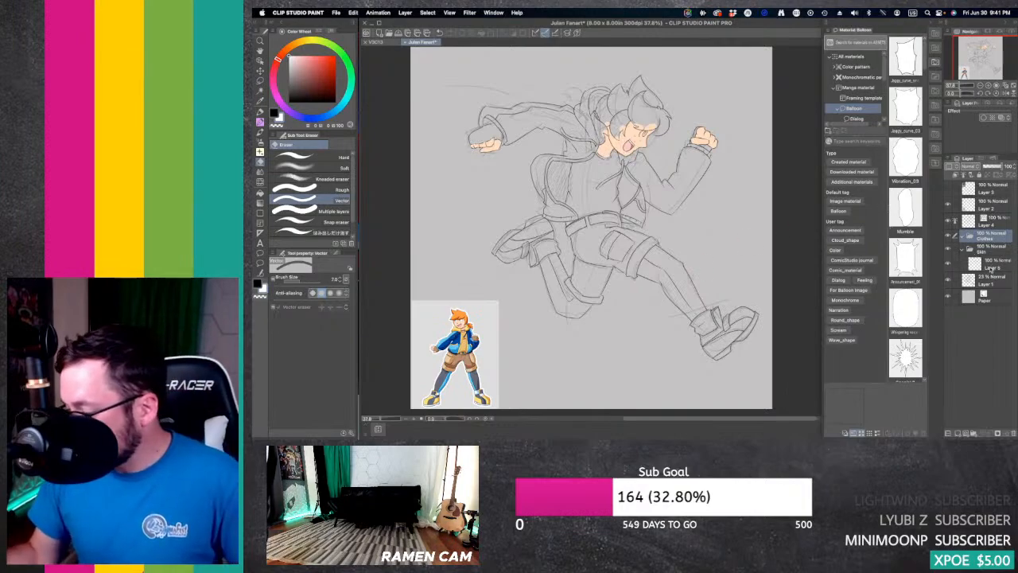
left_click(956, 434)
Step: Pick the jacket blue from the reference figure and paint the jacket's rear flap and the area below the back shoulder
left_click(988, 85)
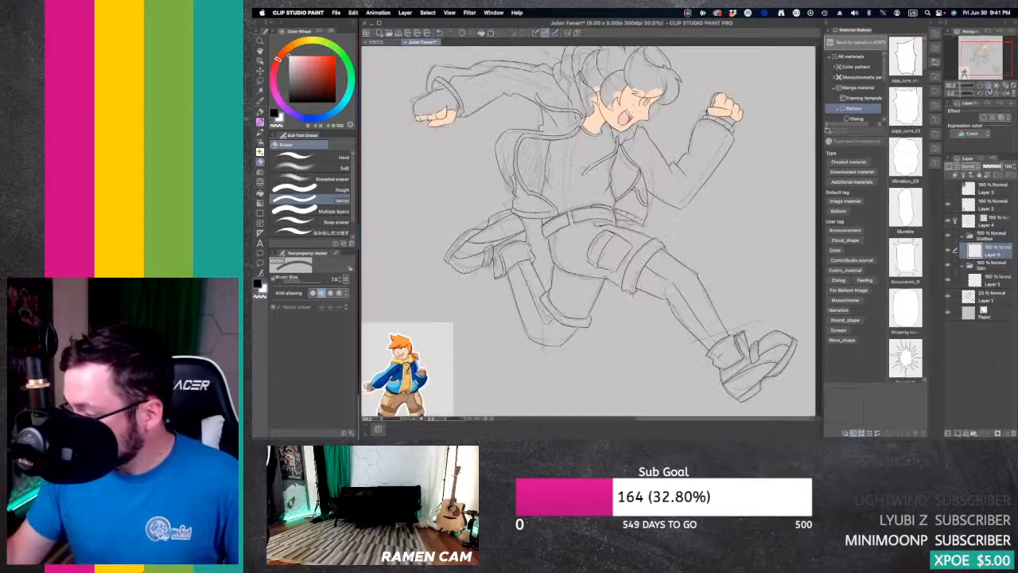
left_click(989, 85)
left_click_drag(986, 54, 963, 74)
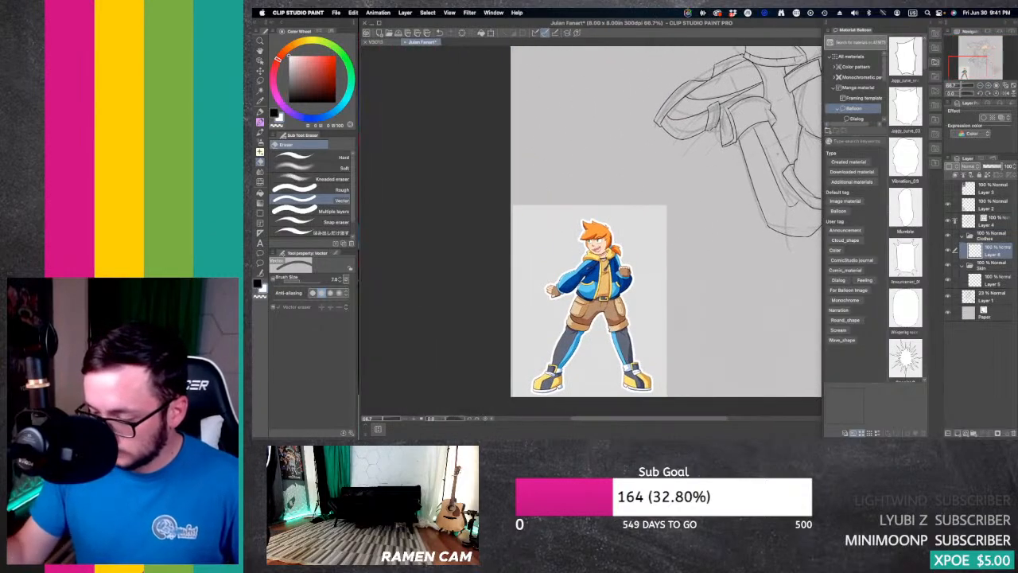
key("i")
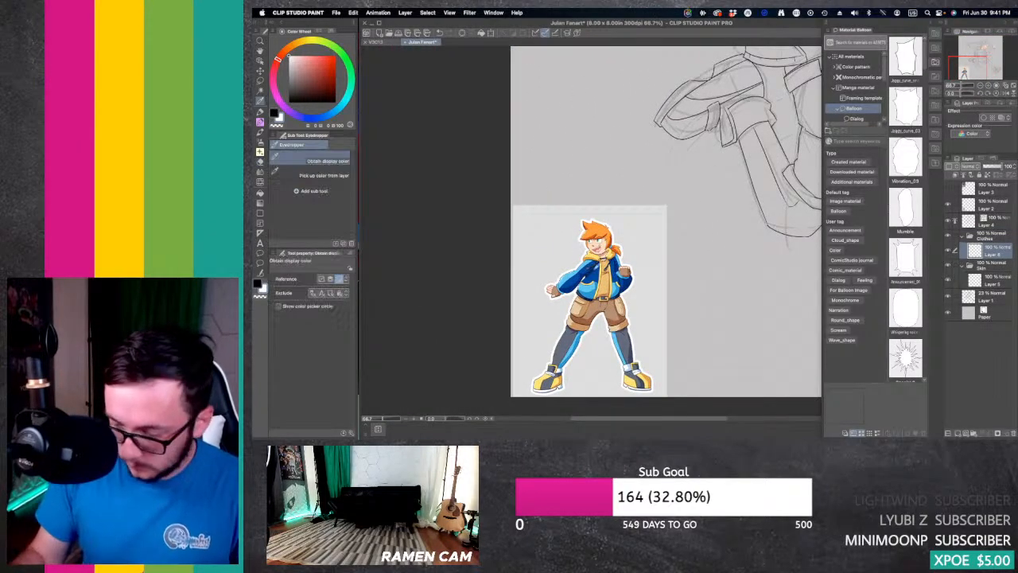
left_click(594, 272)
left_click_drag(972, 64, 980, 51)
key("p")
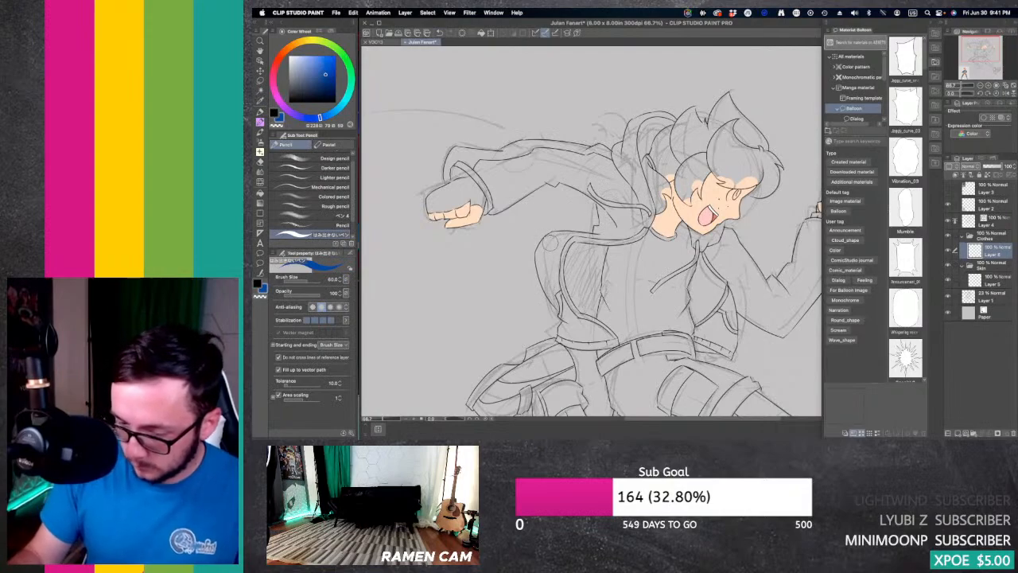
mouse_move(553, 242)
left_mouse_down()
mouse_move(545, 257)
mouse_move(552, 238)
mouse_move(577, 234)
mouse_move(553, 248)
mouse_move(547, 285)
mouse_move(547, 253)
mouse_move(549, 302)
left_mouse_up()
left_click_drag(563, 253, 557, 320)
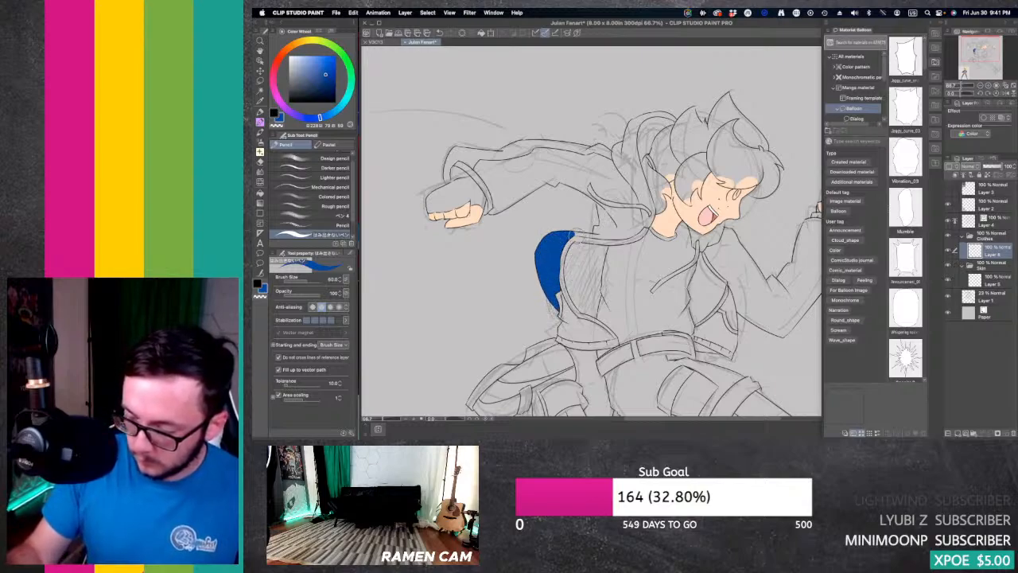
mouse_move(568, 236)
left_mouse_down()
mouse_move(620, 234)
mouse_move(603, 230)
mouse_move(603, 209)
mouse_move(645, 215)
mouse_move(628, 232)
left_mouse_up()
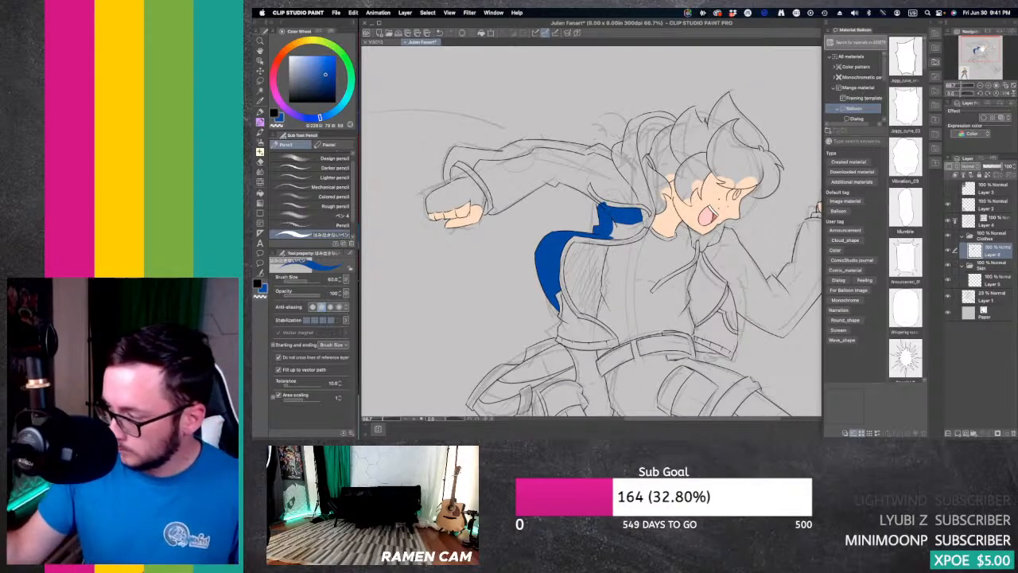
Step: Paint the sleeve of the raised front arm in the jacket blue, from the cuff down past the elbow to the shoulder
left_click_drag(967, 71, 980, 51)
mouse_move(736, 165)
left_mouse_down()
mouse_move(705, 260)
mouse_move(734, 195)
mouse_move(690, 272)
left_mouse_up()
left_click_drag(762, 185, 694, 278)
mouse_move(762, 207)
left_mouse_down()
mouse_move(737, 173)
mouse_move(768, 189)
left_mouse_up()
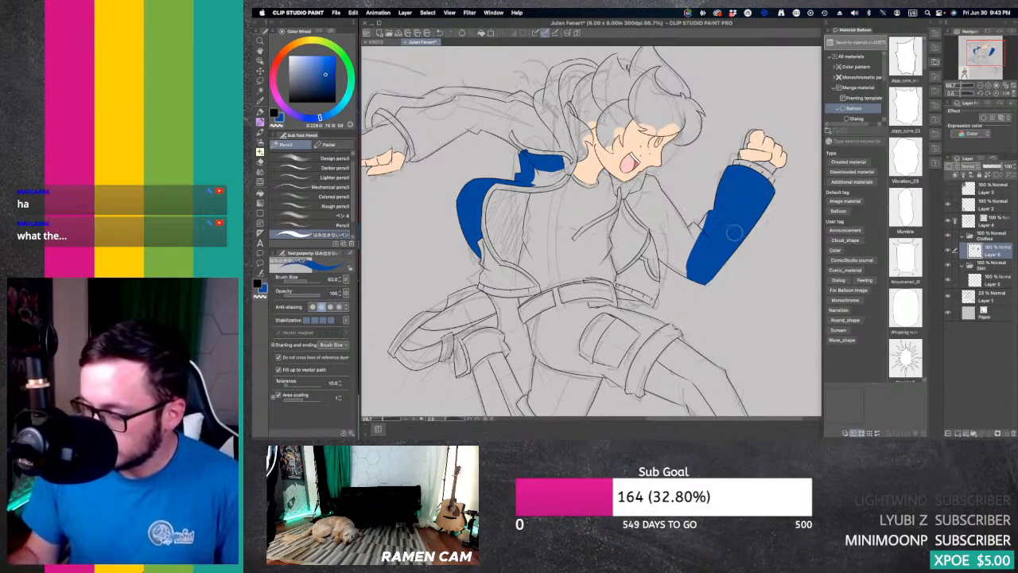
mouse_move(712, 210)
left_mouse_down()
mouse_move(684, 254)
mouse_move(700, 219)
left_mouse_up()
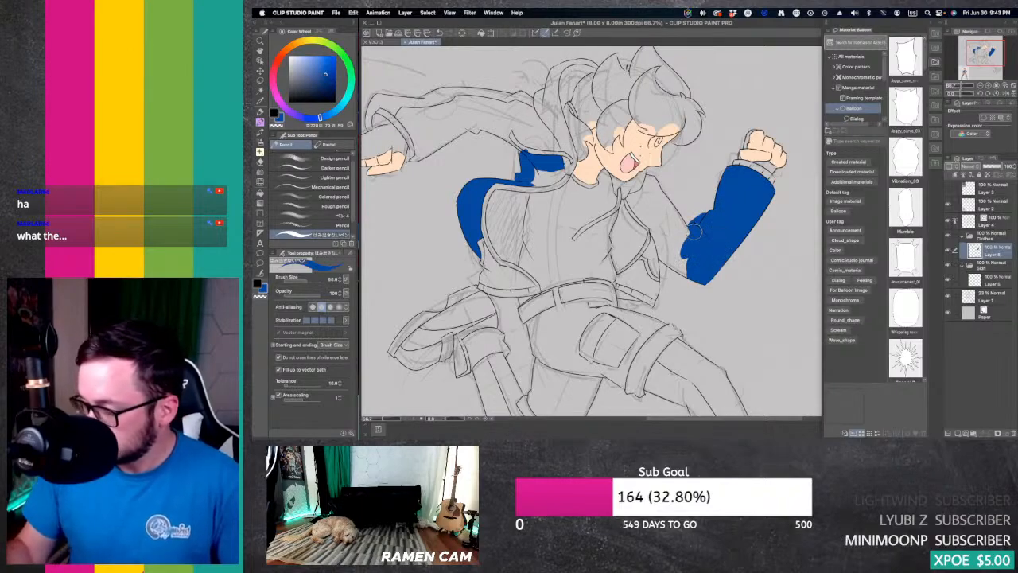
left_click_drag(653, 190, 694, 250)
mouse_move(660, 196)
left_mouse_down()
mouse_move(669, 258)
mouse_move(698, 273)
mouse_move(663, 255)
mouse_move(696, 274)
mouse_move(664, 234)
mouse_move(697, 283)
left_mouse_up()
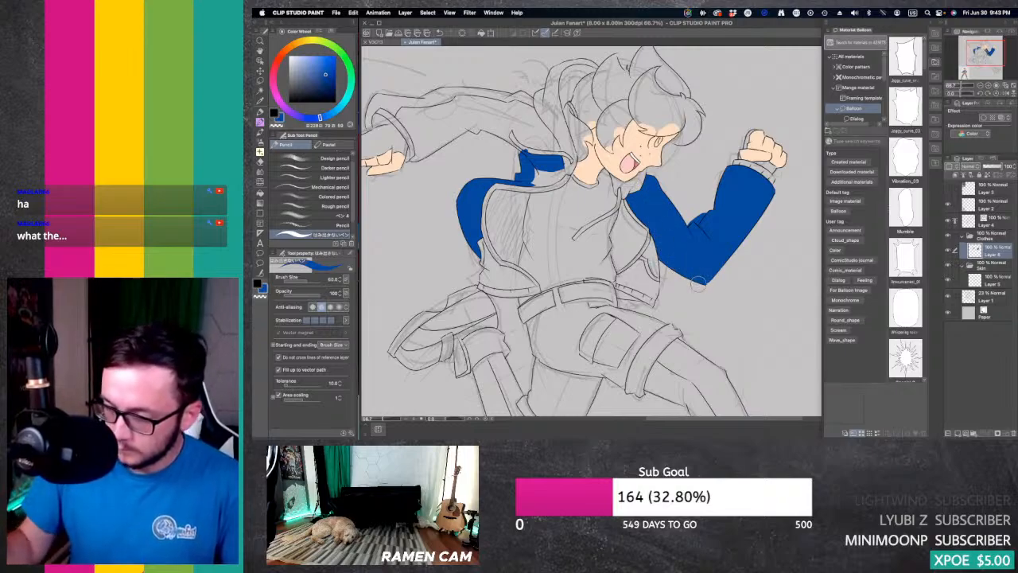
Step: Paint the jacket's back shoulder and the sleeve of the trailing arm blue, stopping at the cuff
mouse_move(531, 177)
left_mouse_down()
mouse_move(563, 166)
mouse_move(539, 175)
mouse_move(571, 167)
mouse_move(570, 178)
left_mouse_up()
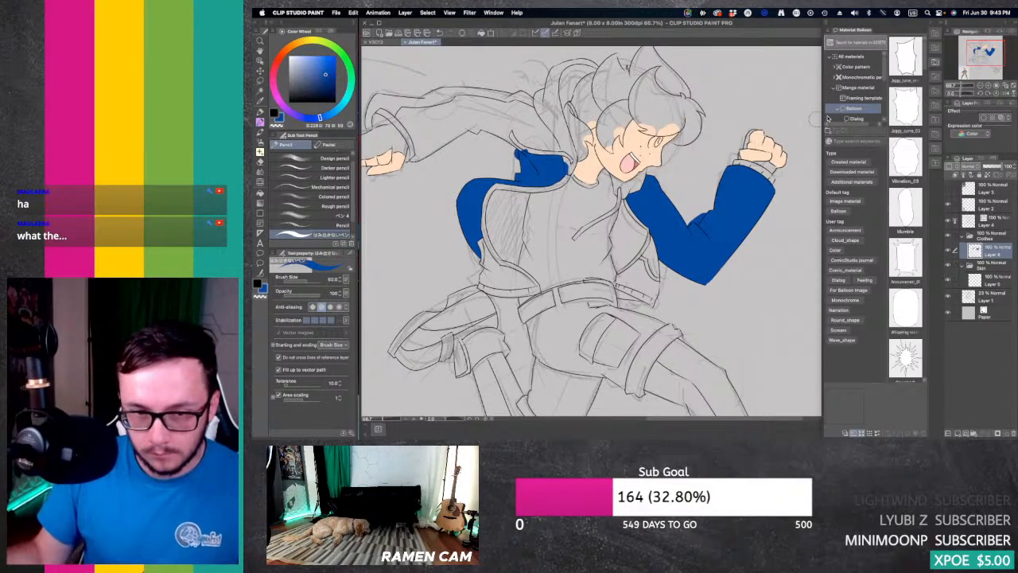
left_click_drag(984, 54, 971, 49)
mouse_move(645, 168)
left_mouse_down()
mouse_move(723, 217)
mouse_move(714, 190)
mouse_move(693, 182)
mouse_move(717, 203)
mouse_move(695, 161)
mouse_move(735, 195)
left_mouse_up()
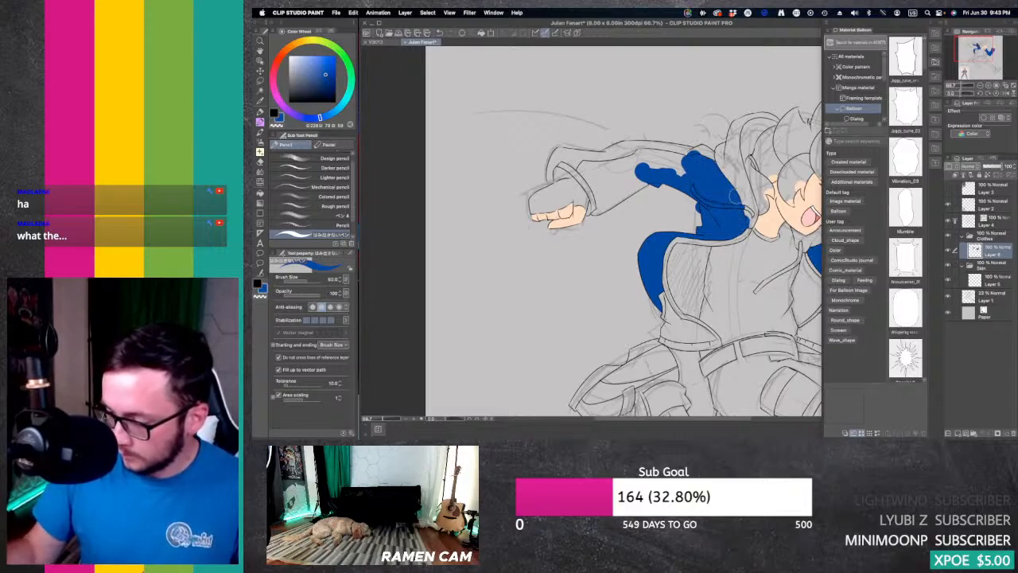
mouse_move(676, 167)
left_mouse_down()
mouse_move(703, 175)
mouse_move(613, 164)
mouse_move(650, 151)
mouse_move(603, 204)
mouse_move(593, 173)
mouse_move(624, 172)
mouse_move(600, 170)
mouse_move(611, 203)
mouse_move(610, 178)
mouse_move(596, 209)
mouse_move(679, 153)
mouse_move(619, 175)
left_mouse_up()
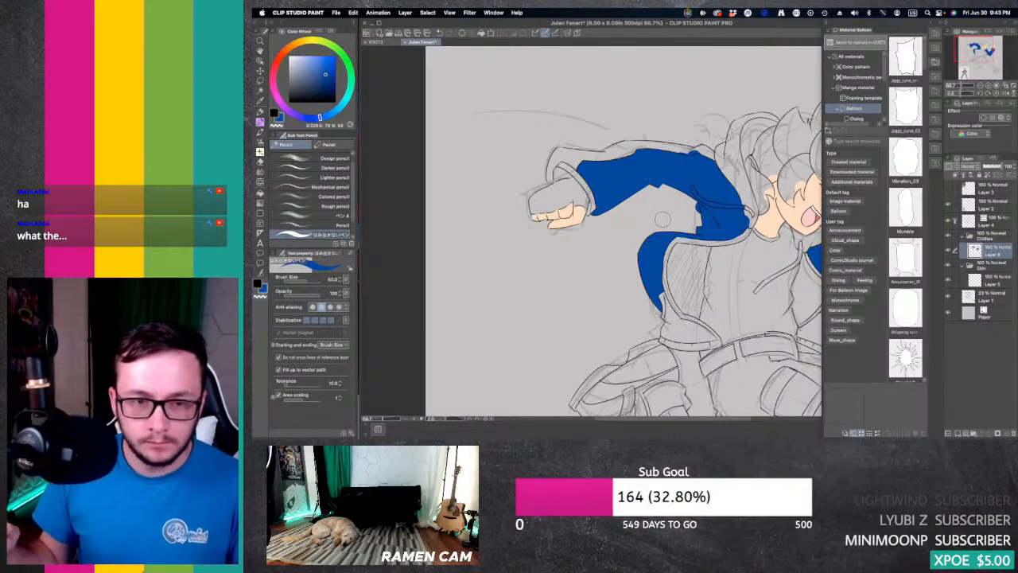
left_click_drag(976, 51, 986, 56)
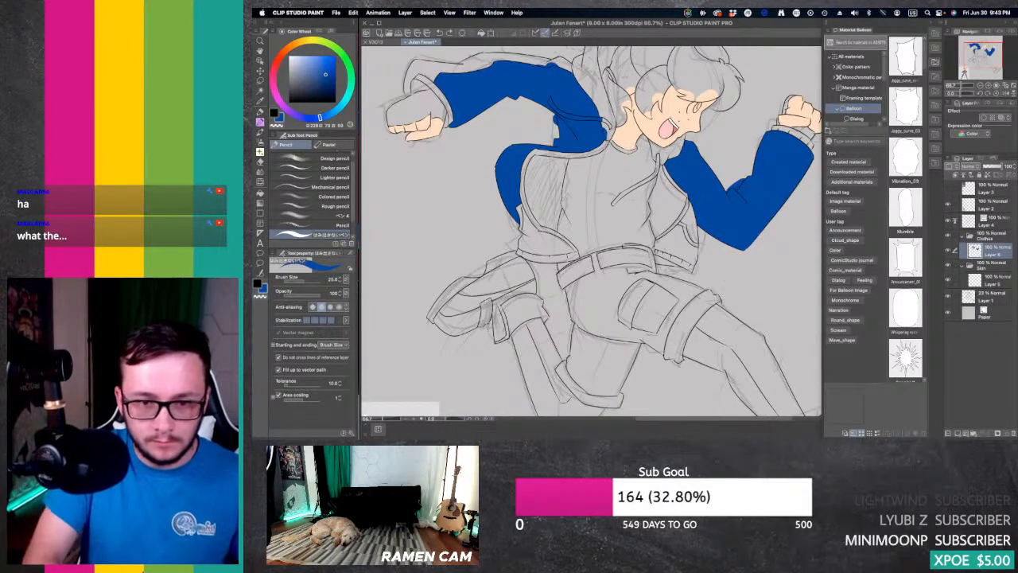
key("Tab")
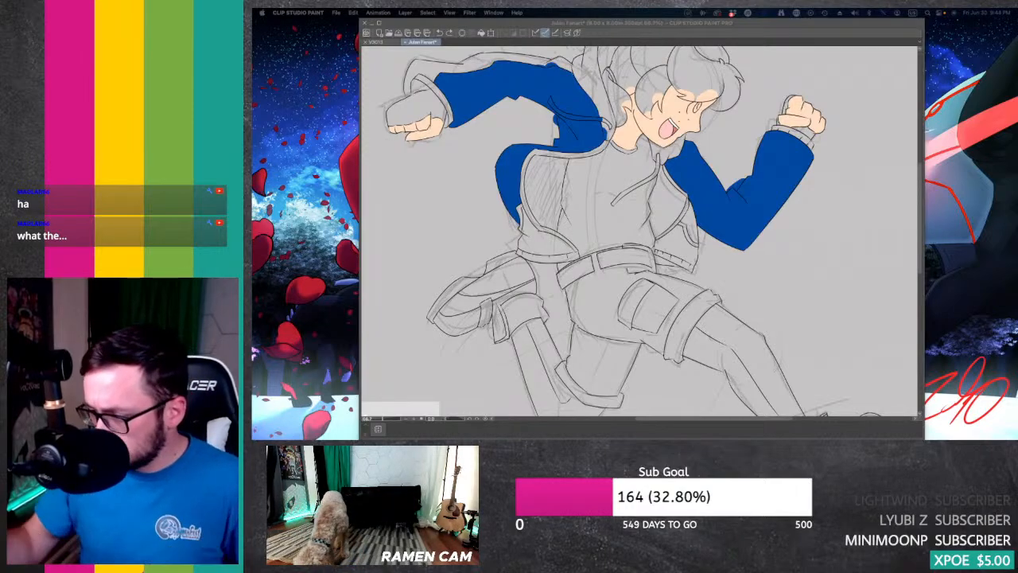
key("Tab")
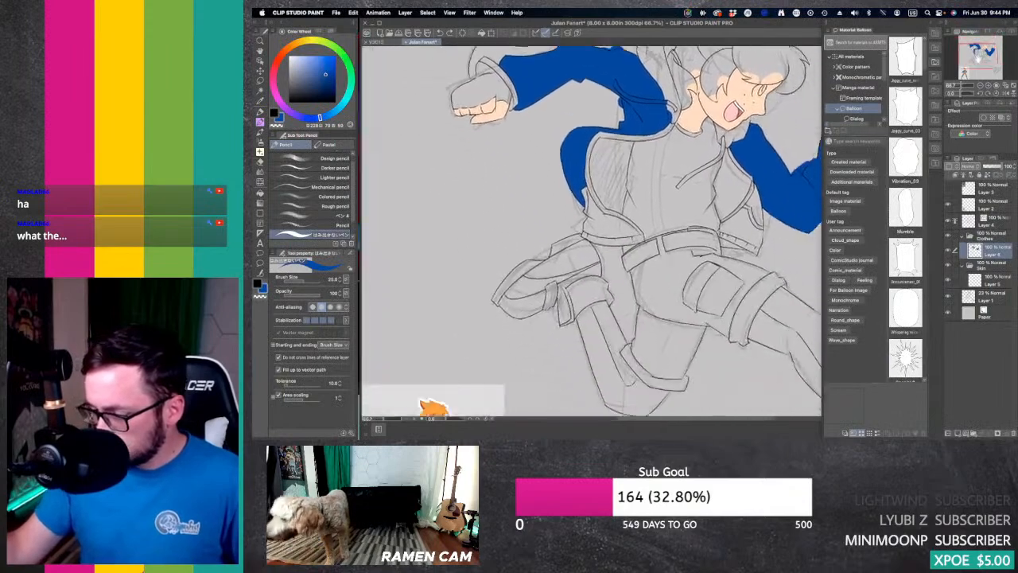
left_click_drag(978, 58, 979, 57)
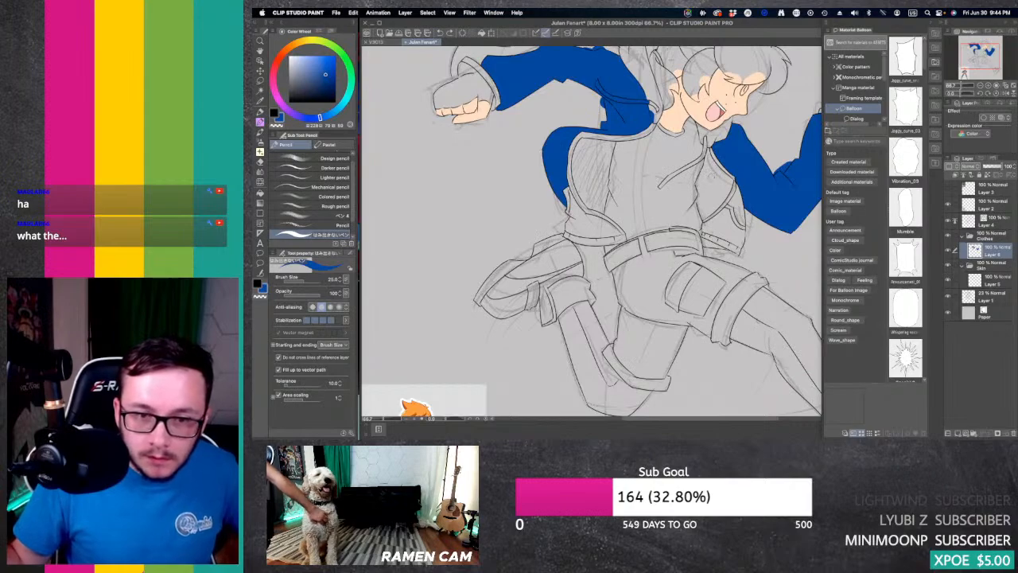
Step: Pick the dark blue of the reference figure's leggings and paint the jacket's inner lining beside the front arm
mouse_move(703, 169)
left_mouse_down()
mouse_move(699, 212)
mouse_move(728, 181)
mouse_move(720, 170)
left_mouse_up()
left_click_drag(986, 46, 977, 59)
left_click_drag(976, 58, 978, 58)
key("i")
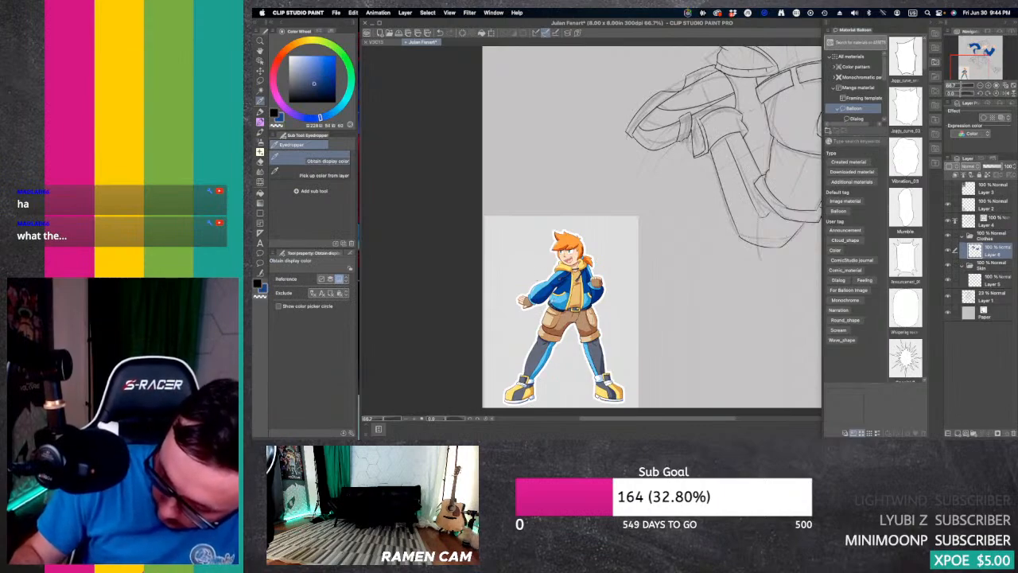
left_click(544, 356)
key("p")
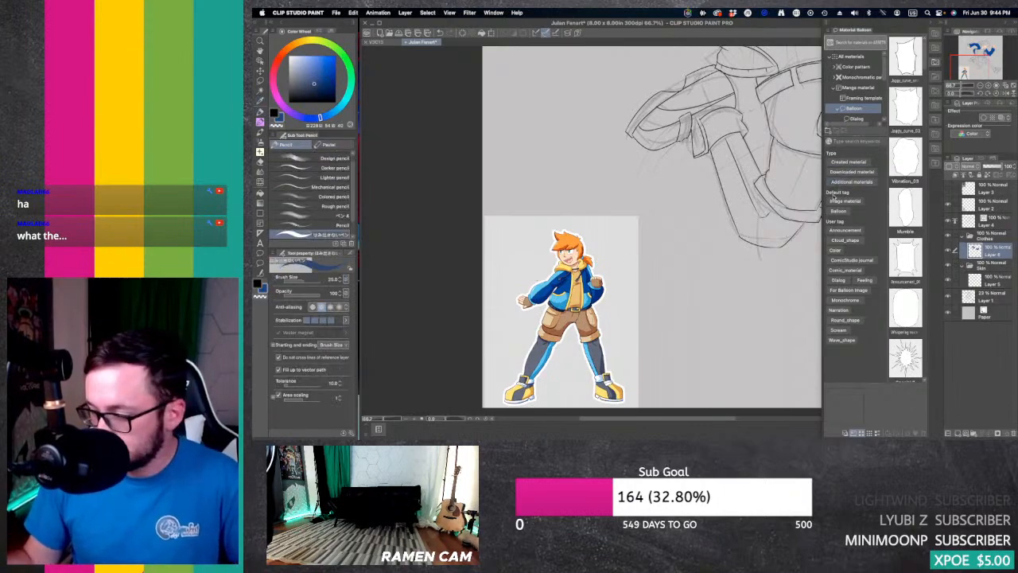
left_click_drag(979, 63, 983, 53)
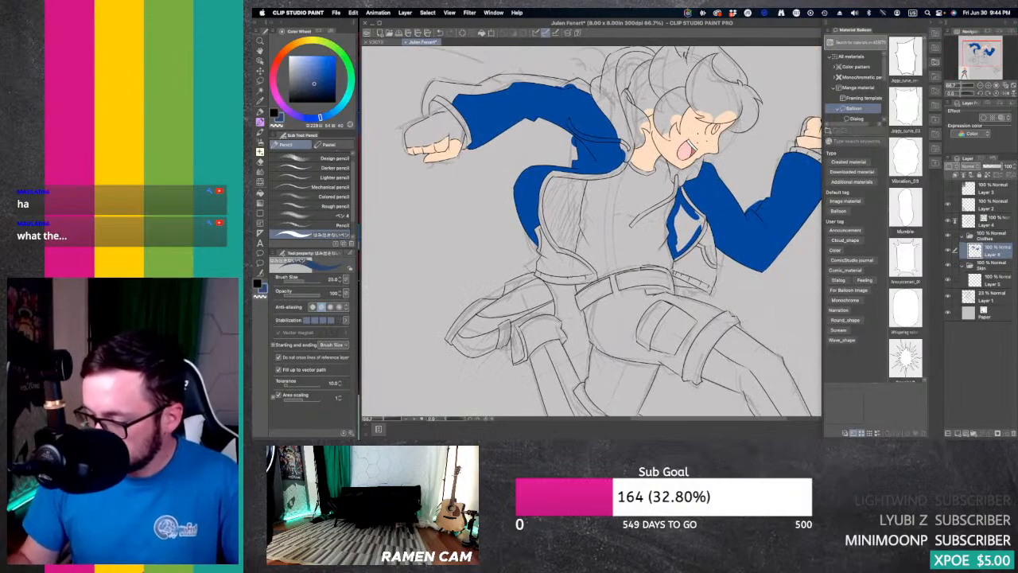
mouse_move(698, 226)
left_mouse_down()
mouse_move(684, 248)
mouse_move(692, 235)
mouse_move(680, 196)
left_mouse_up()
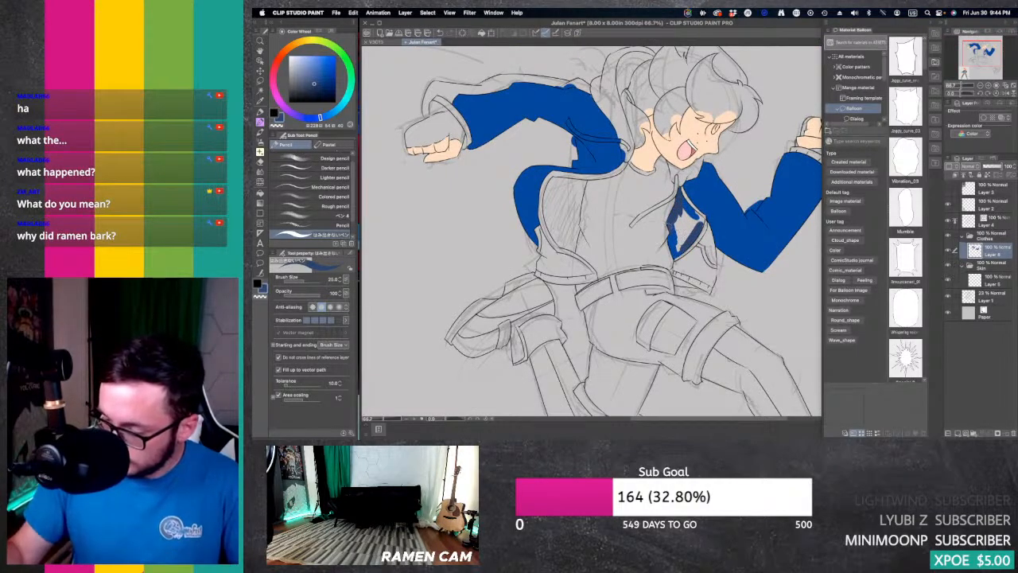
mouse_move(676, 243)
left_mouse_down()
mouse_move(683, 215)
mouse_move(688, 235)
mouse_move(699, 214)
left_mouse_up()
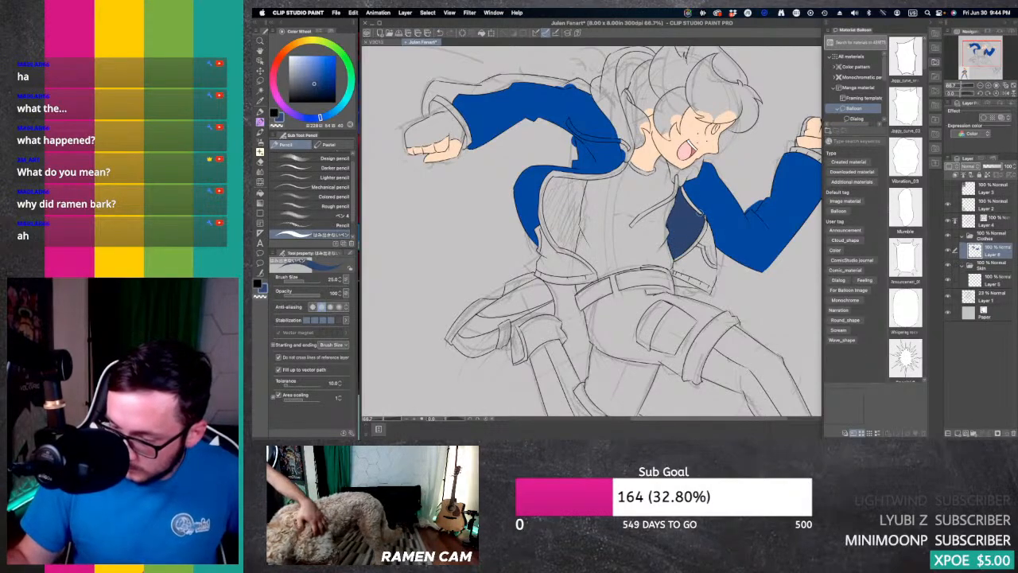
Step: Hide the rough sketch on Layer 1 and fill the jacket's hem bands and the lining on the rear side with dark blue
left_click(950, 301)
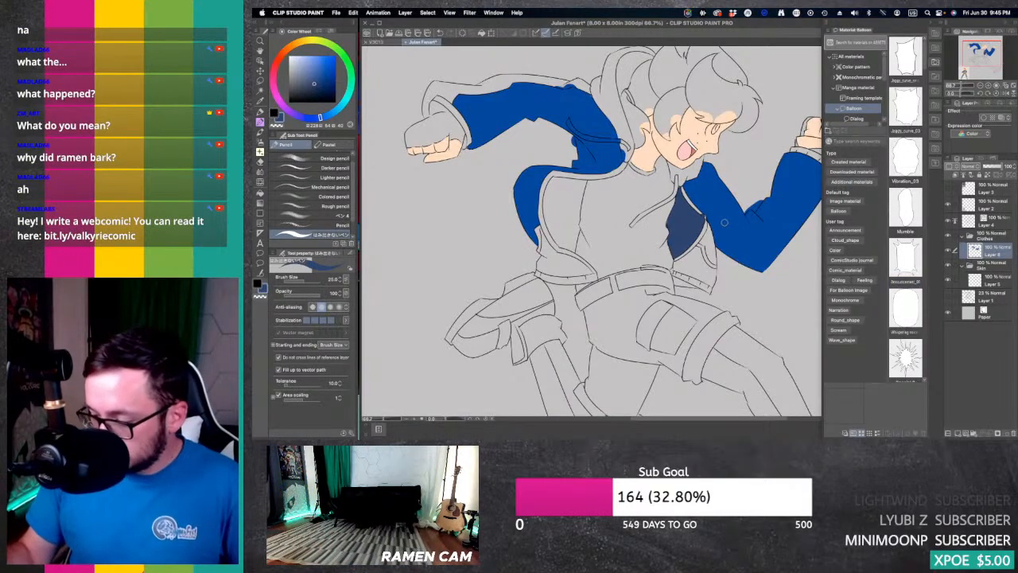
key("g")
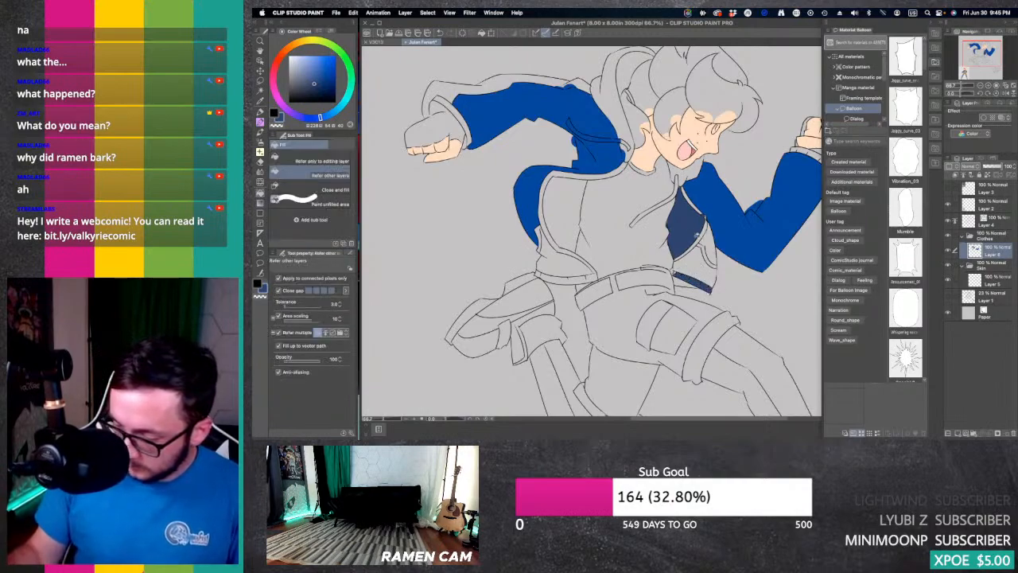
left_click(573, 279)
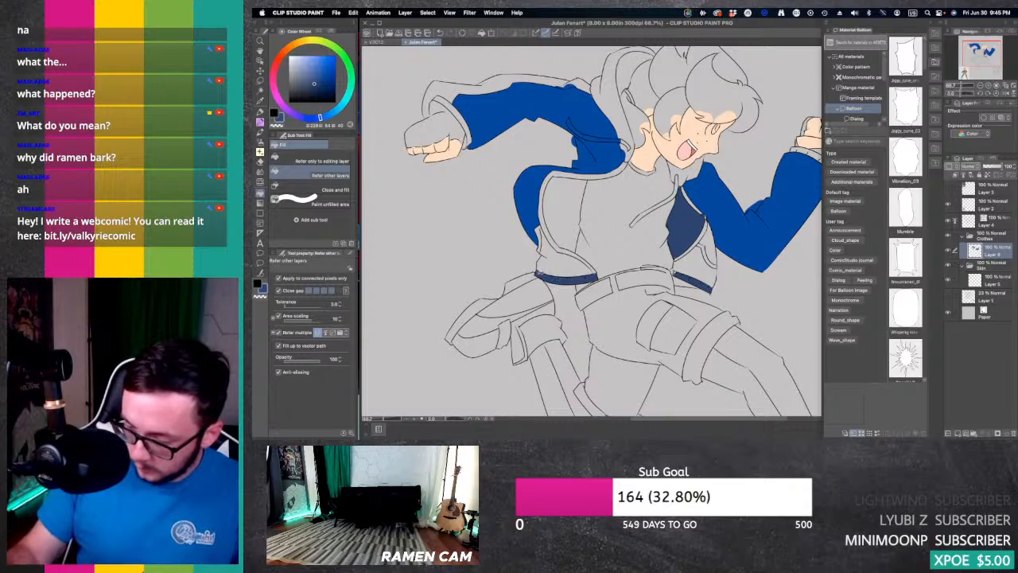
left_click(579, 218)
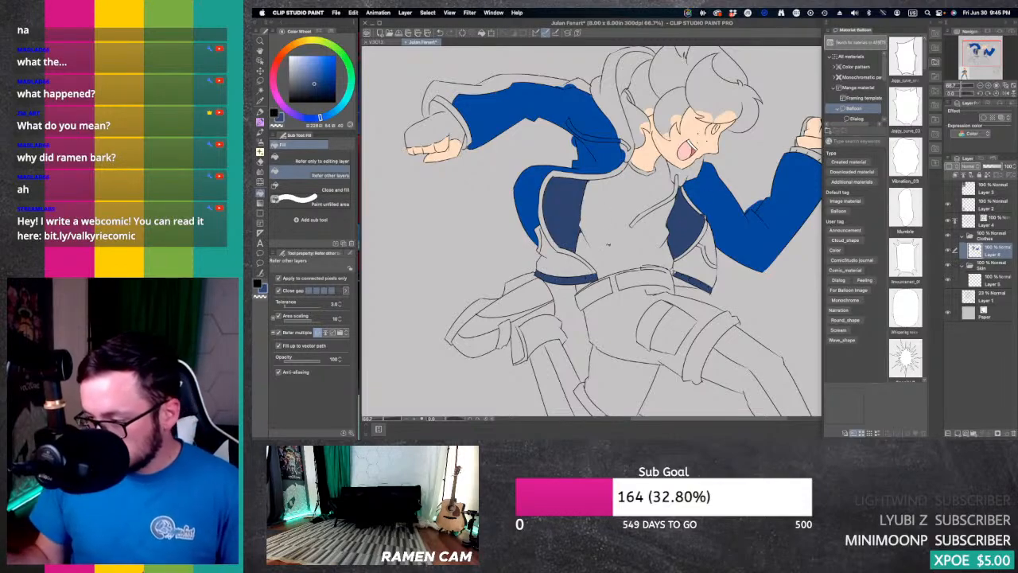
Step: Touch up the unfilled gaps in both dark blue hem bands of the jacket and undo the last stroke
double_click(988, 85)
left_click_drag(984, 51, 979, 51)
key("p")
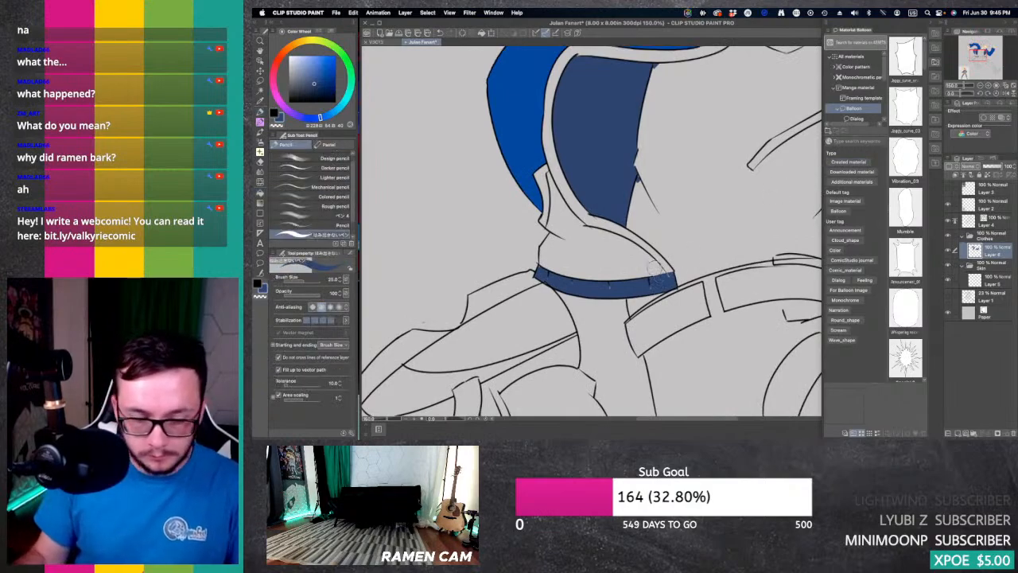
mouse_move(650, 279)
left_mouse_down()
mouse_move(608, 287)
mouse_move(546, 275)
mouse_move(661, 284)
left_mouse_up()
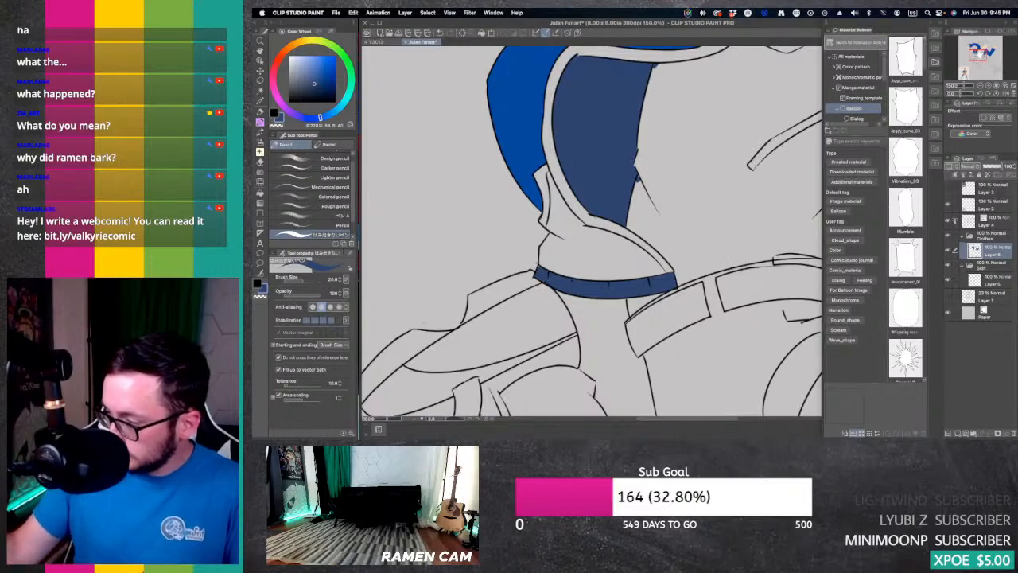
left_click_drag(980, 53, 987, 53)
mouse_move(627, 272)
left_mouse_down()
mouse_move(712, 314)
mouse_move(703, 308)
left_mouse_up()
key("ctrl+z")
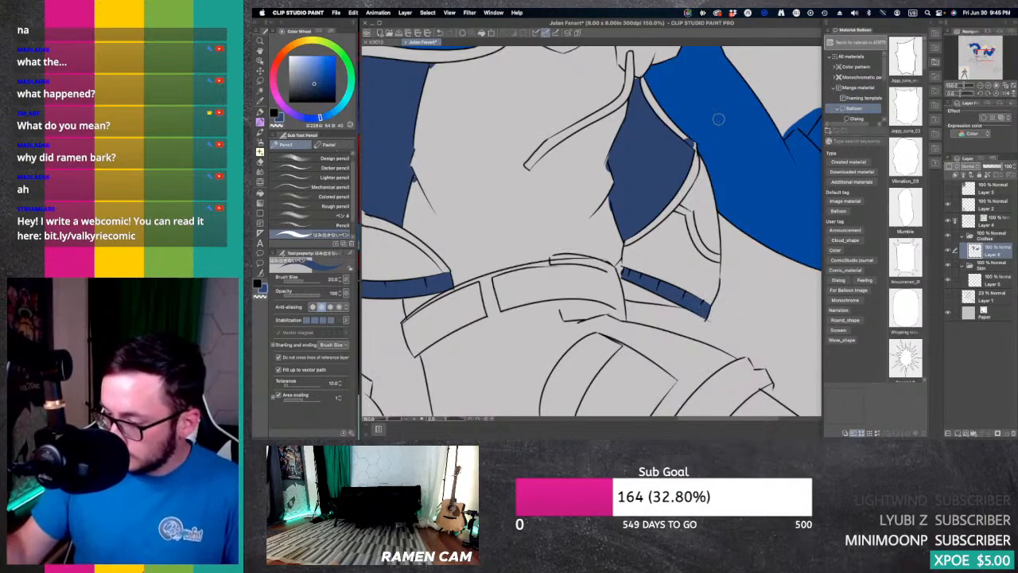
Step: Paint the inside of the trailing arm's sleeve opening dark blue and undo the last two strokes over the cuff
mouse_move(984, 55)
left_mouse_down()
mouse_move(969, 45)
mouse_move(976, 60)
mouse_move(967, 46)
left_mouse_up()
mouse_move(591, 179)
left_mouse_down()
mouse_move(596, 195)
mouse_move(616, 193)
mouse_move(595, 186)
mouse_move(604, 185)
mouse_move(587, 202)
mouse_move(612, 194)
left_mouse_up()
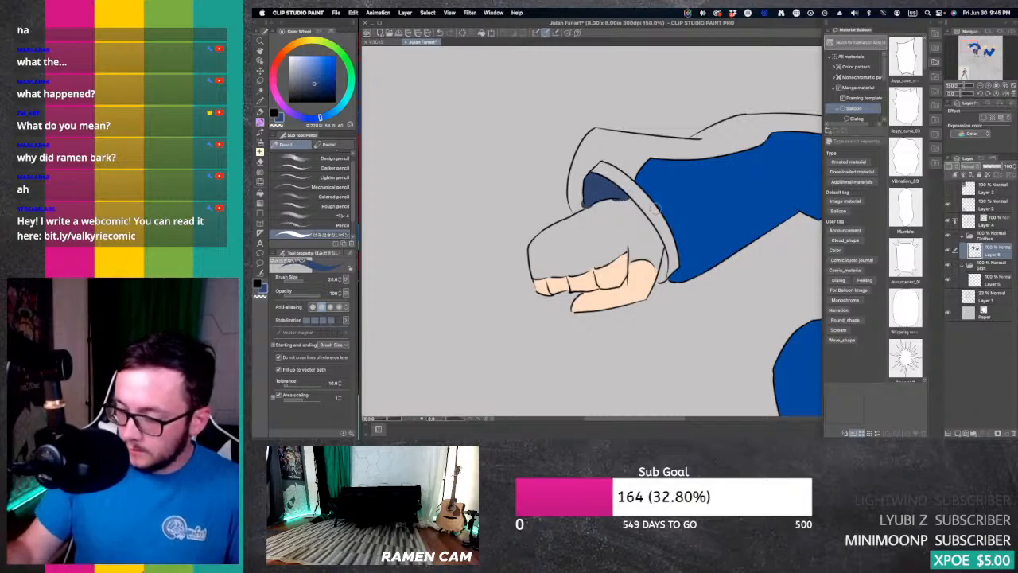
mouse_move(972, 50)
left_mouse_down()
mouse_move(986, 48)
mouse_move(965, 72)
mouse_move(964, 49)
left_mouse_up()
left_click_drag(640, 183, 691, 226)
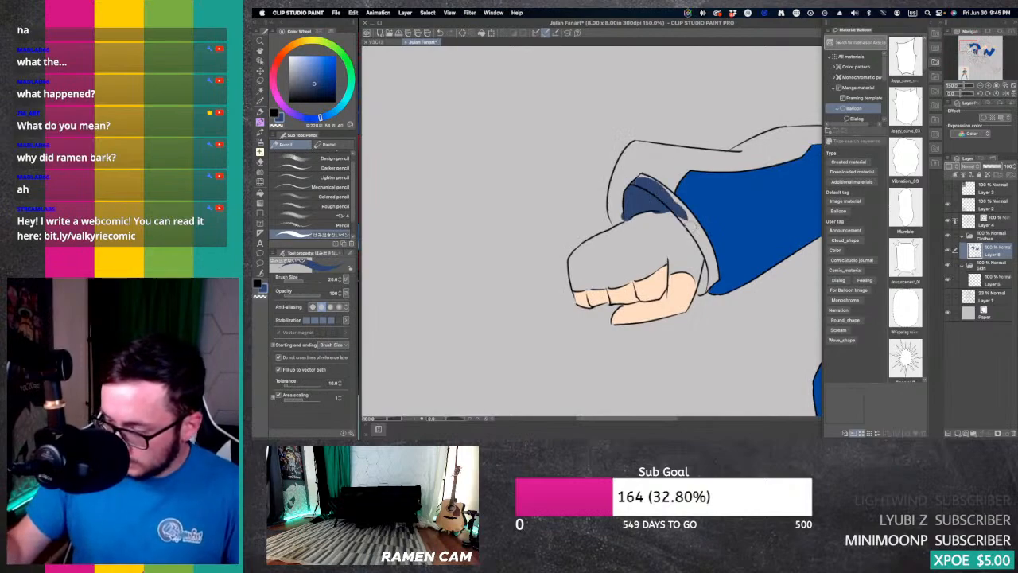
key("super+z")
key("super+z")
Step: Sample the light blue of the reference figure's jacket and fill the upper stripe along the trailing sleeve up to the shoulder
left_click(982, 85)
left_click(982, 85)
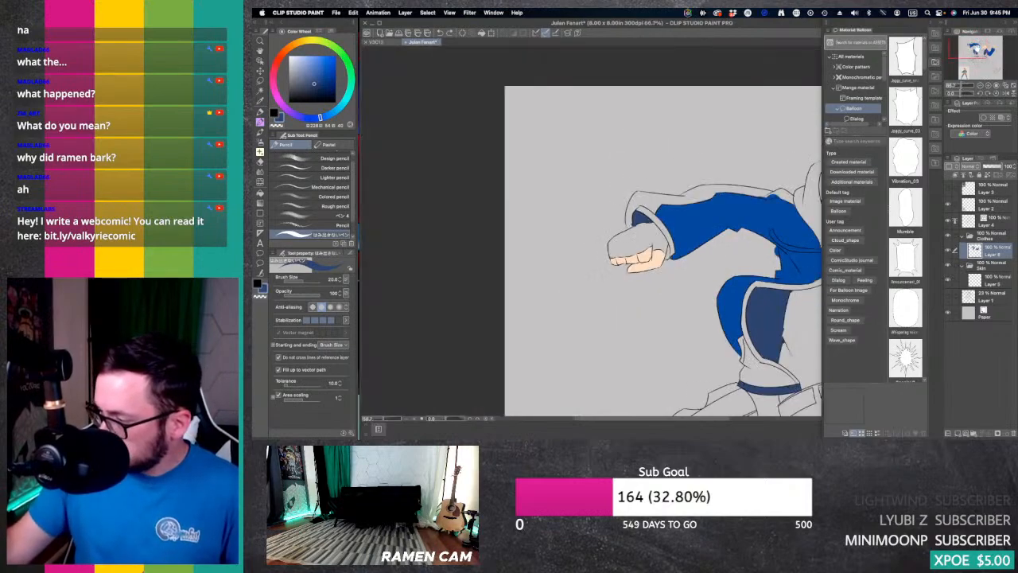
mouse_move(978, 44)
left_mouse_down()
mouse_move(992, 53)
mouse_move(972, 62)
left_mouse_up()
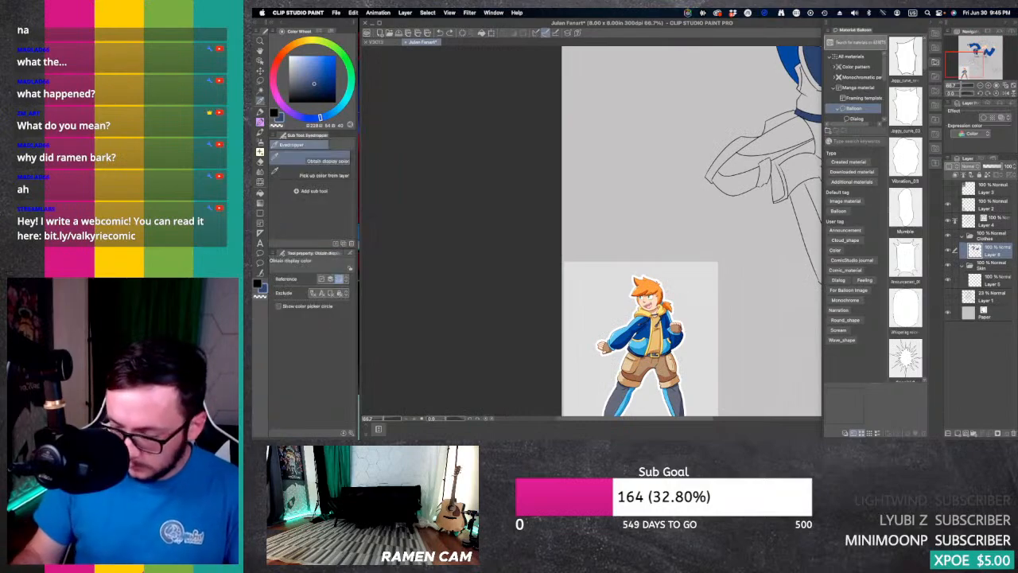
left_click(640, 346, "alt")
left_click_drag(964, 63, 971, 47)
key("g")
key("g")
left_click(710, 162)
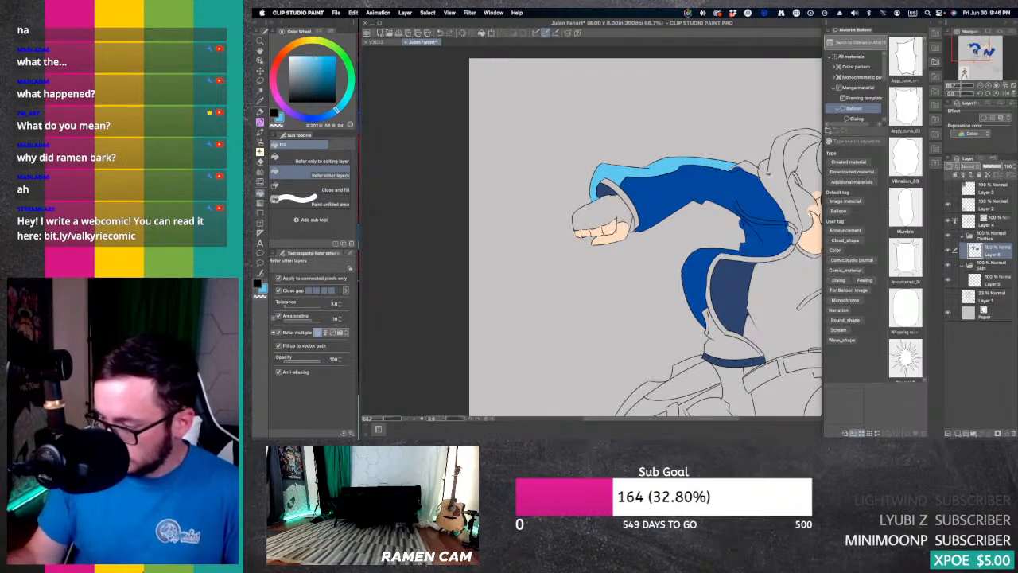
left_click(745, 167)
Step: Fill the raised arm's cuff trim and the lower panels on both sides of the jacket with the same light blue
left_click_drag(971, 50, 986, 52)
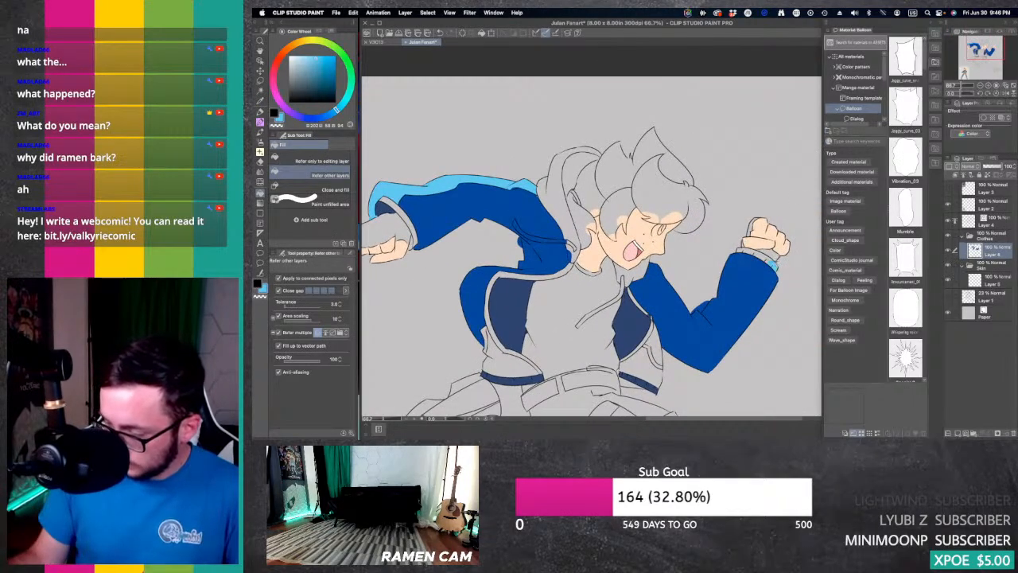
left_click(761, 255)
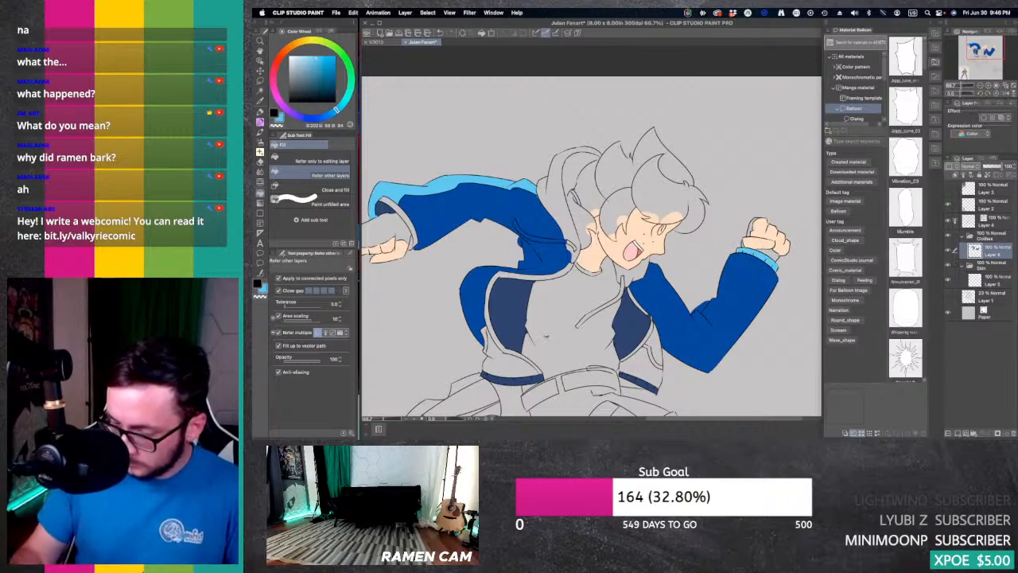
left_click(532, 343)
left_click(648, 362)
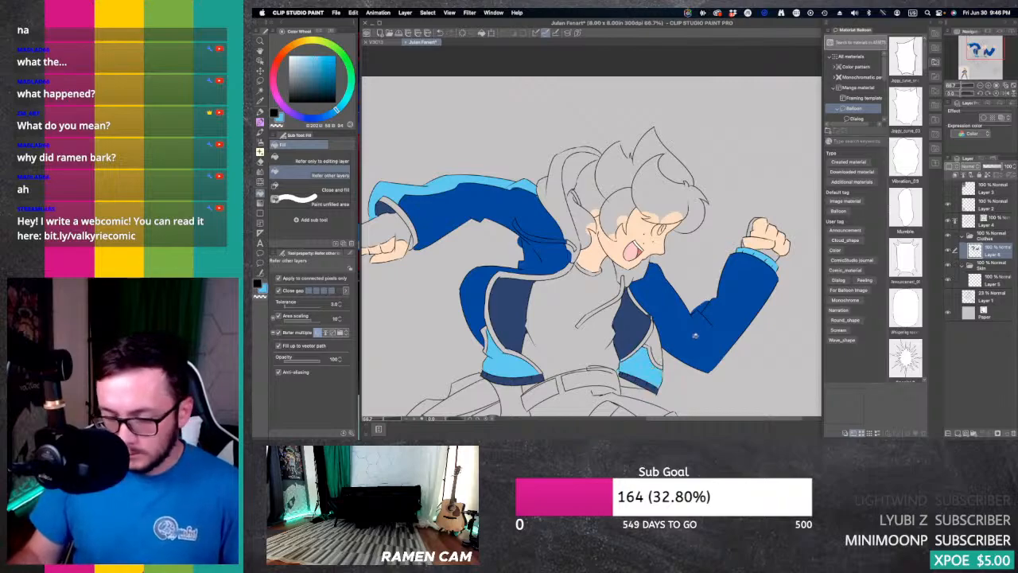
Step: Fill the small jacket piece beside the front lower panel with the sleeve's blue and erase the stray colour at the panel's inner corner
left_click(692, 340, "alt")
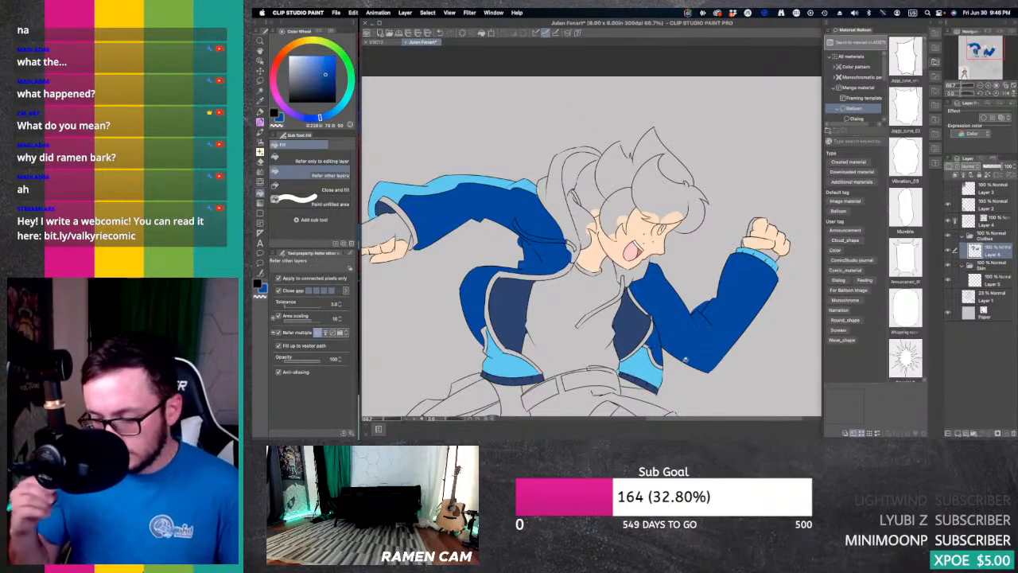
scroll(648, 248, "up", 5)
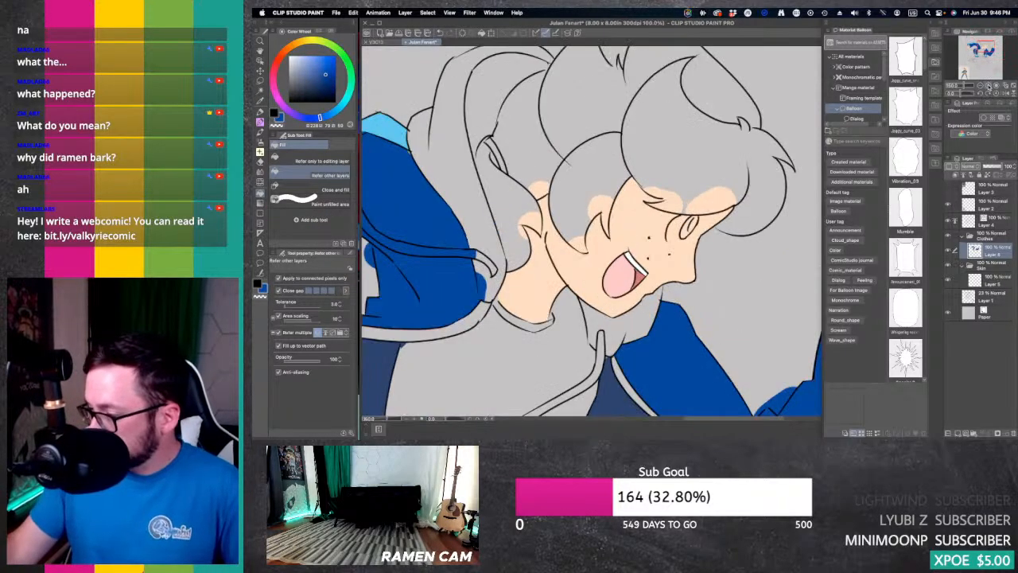
scroll(773, 245, "down", 5)
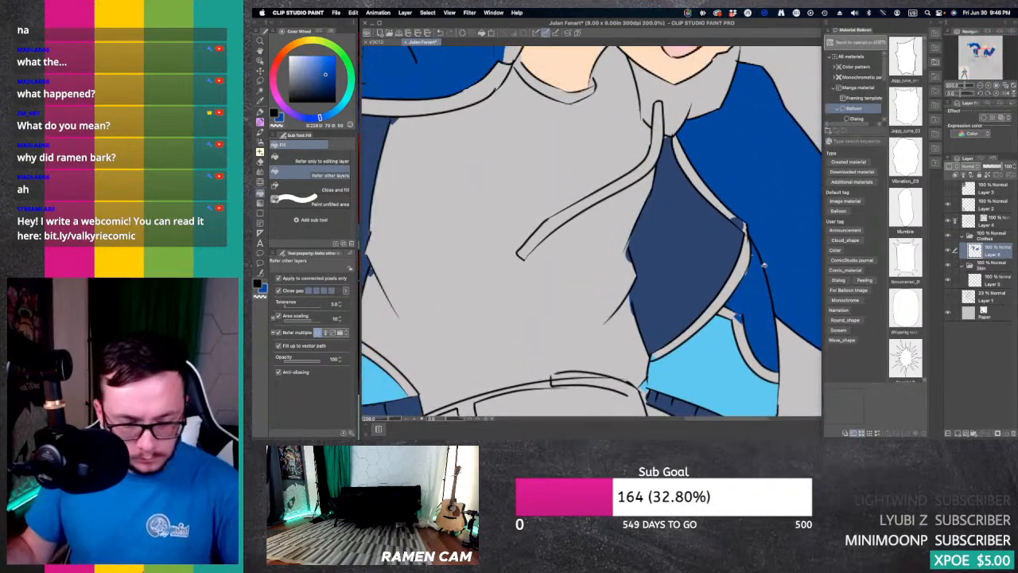
key("p")
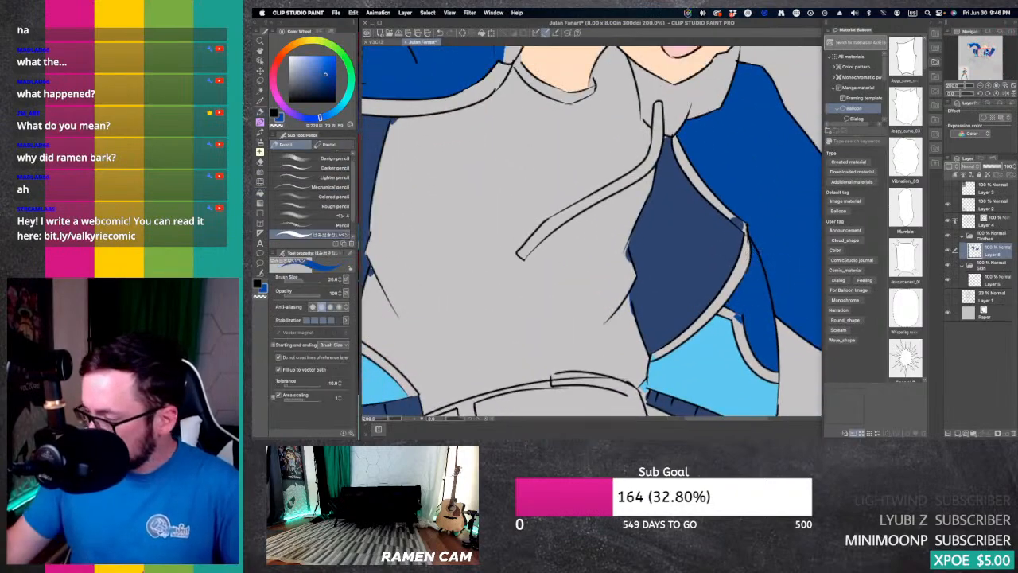
scroll(591, 231, "down", 3)
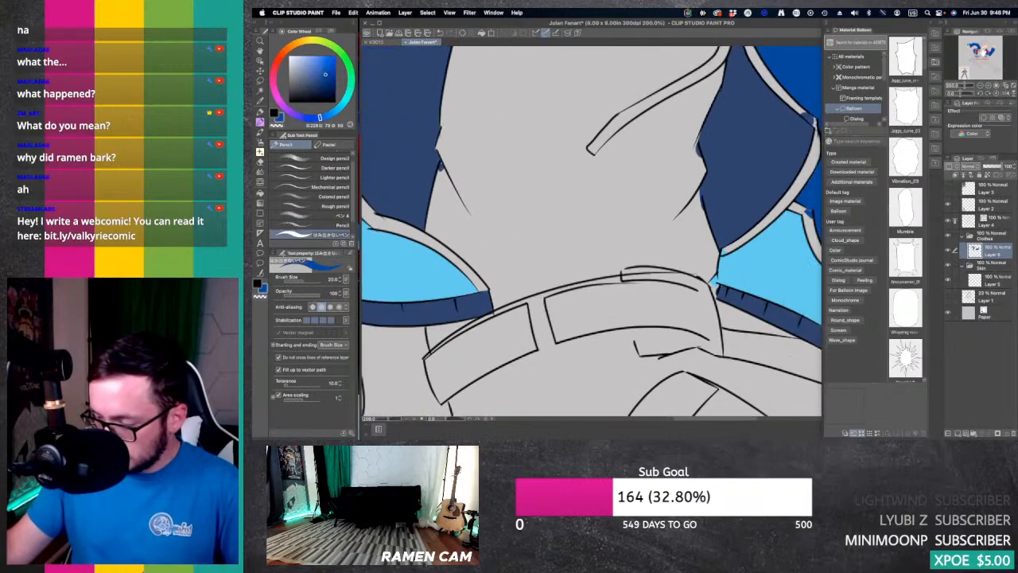
key("e")
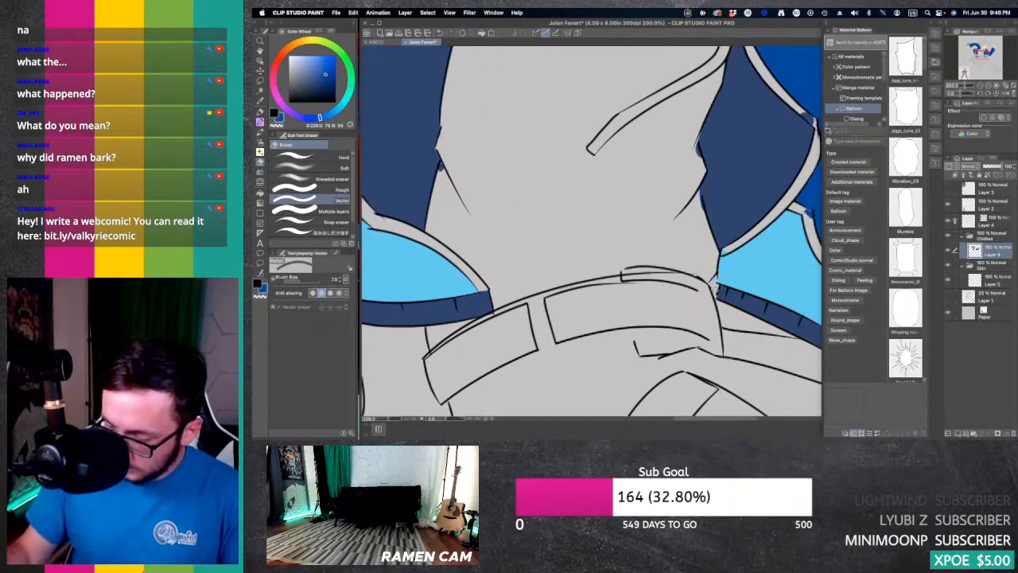
Step: Sample the dark blue of the hem band and fill both hood drawstrings with it
left_click(981, 85)
left_click(981, 85)
left_click(980, 85)
left_click(982, 50)
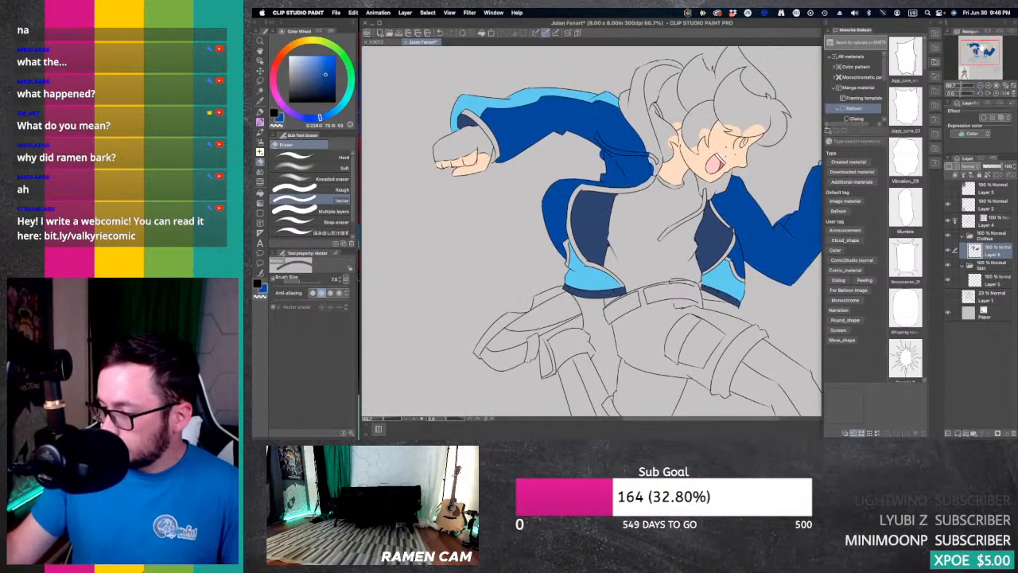
mouse_move(981, 50)
left_mouse_down()
mouse_move(973, 62)
mouse_move(980, 47)
left_mouse_up()
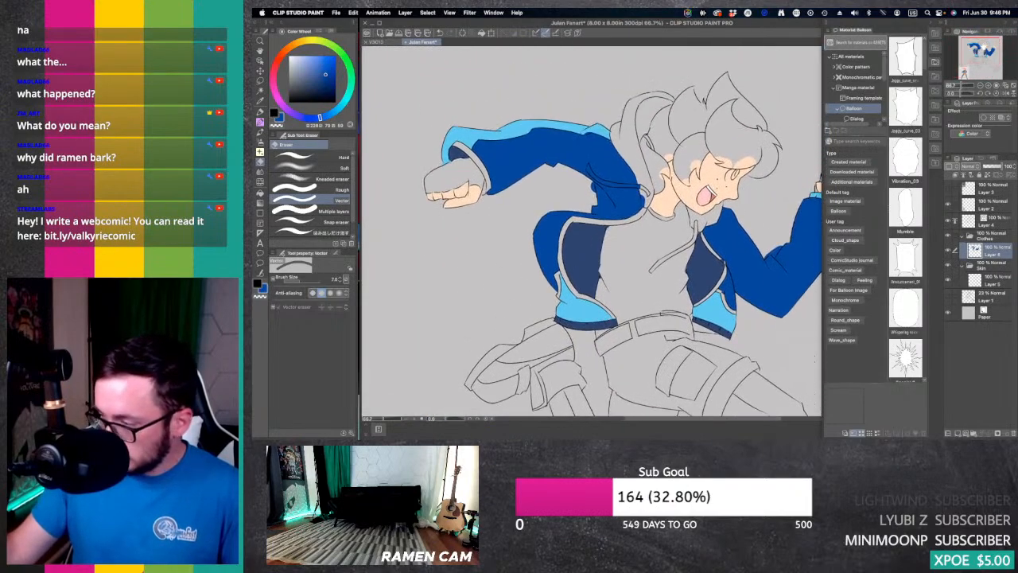
left_click(987, 85)
key("i")
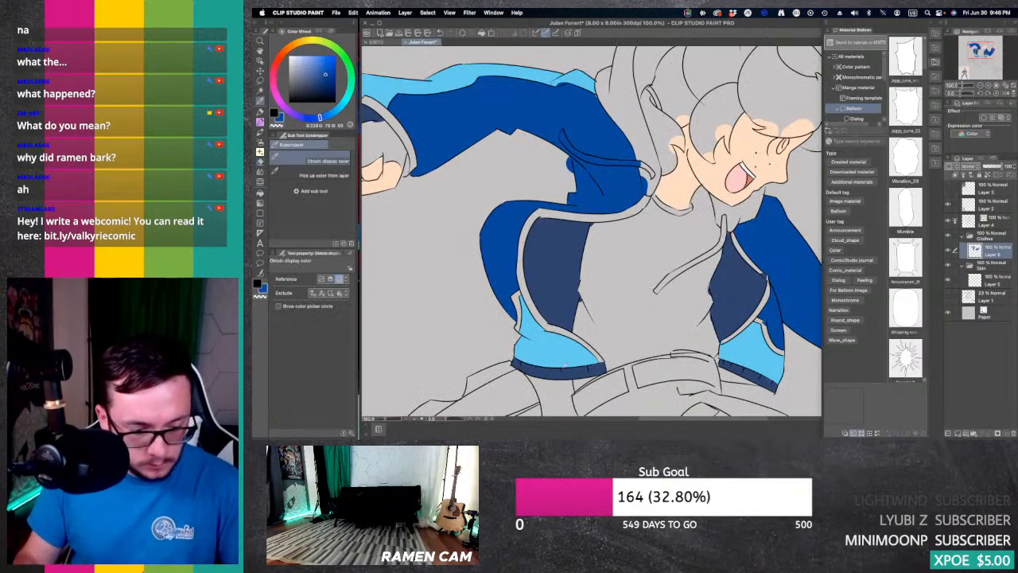
key("g")
key("g")
left_click(722, 237)
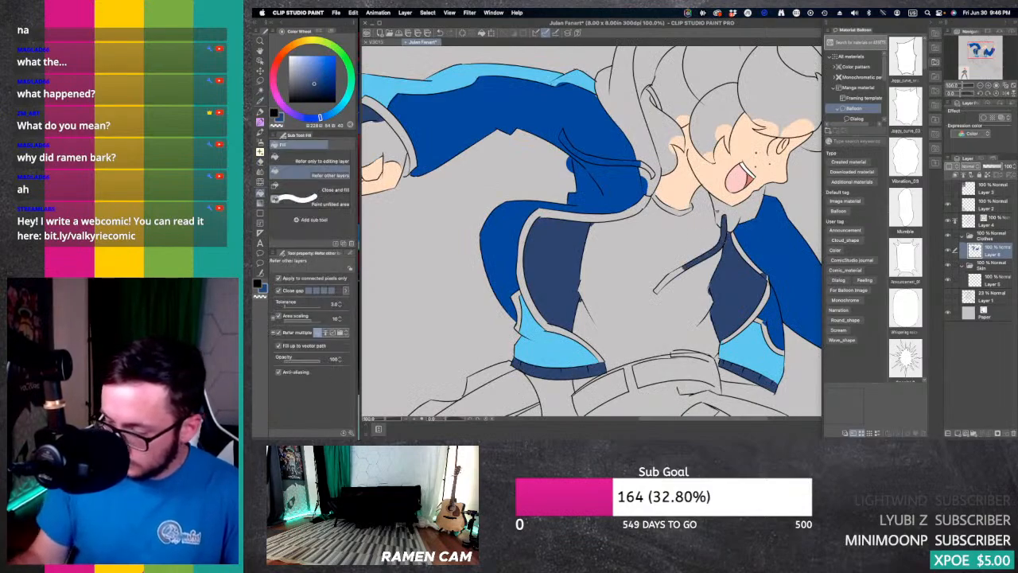
left_click(672, 279)
left_click(644, 164)
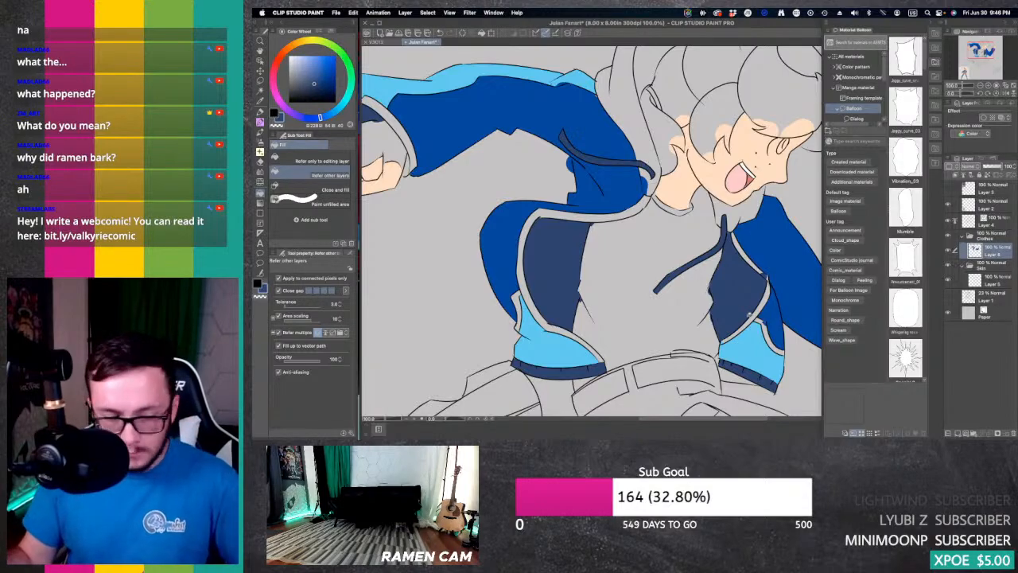
Step: Fill the gap in the front hem band with dark blue and touch up the edge of the light blue panel above it
key("e")
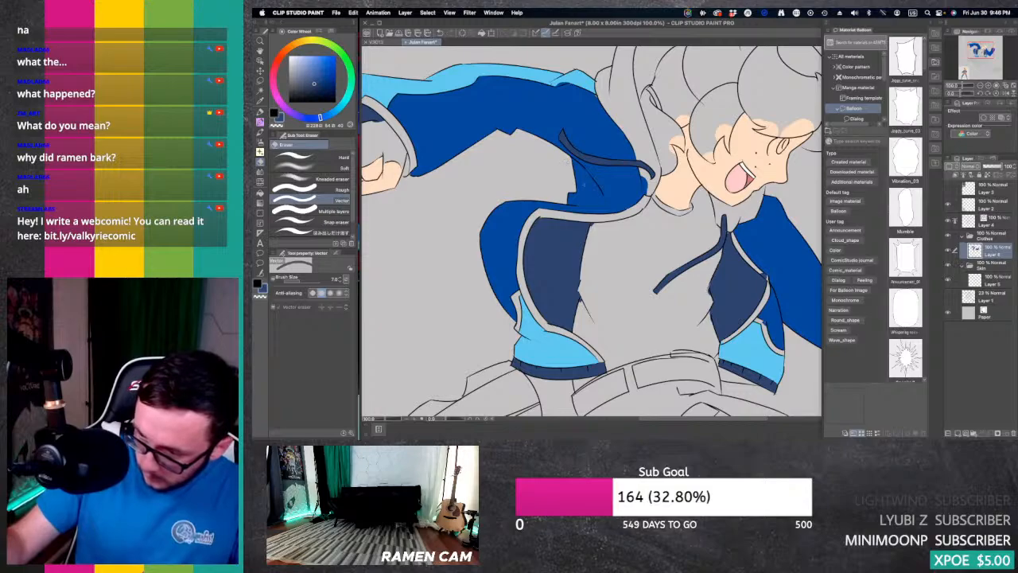
mouse_move(978, 53)
left_mouse_down()
mouse_move(985, 62)
mouse_move(982, 51)
left_mouse_up()
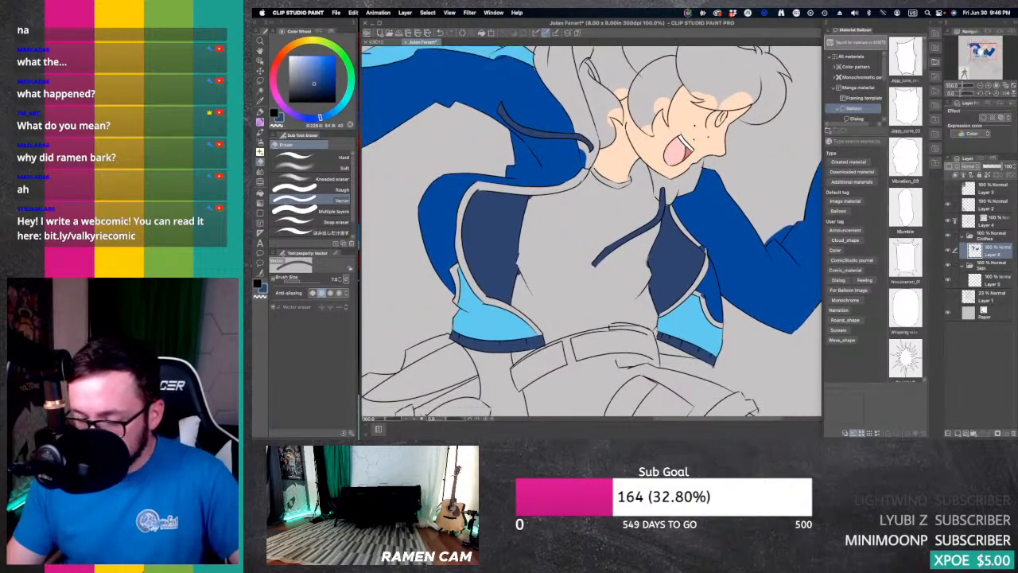
key("i")
key("g")
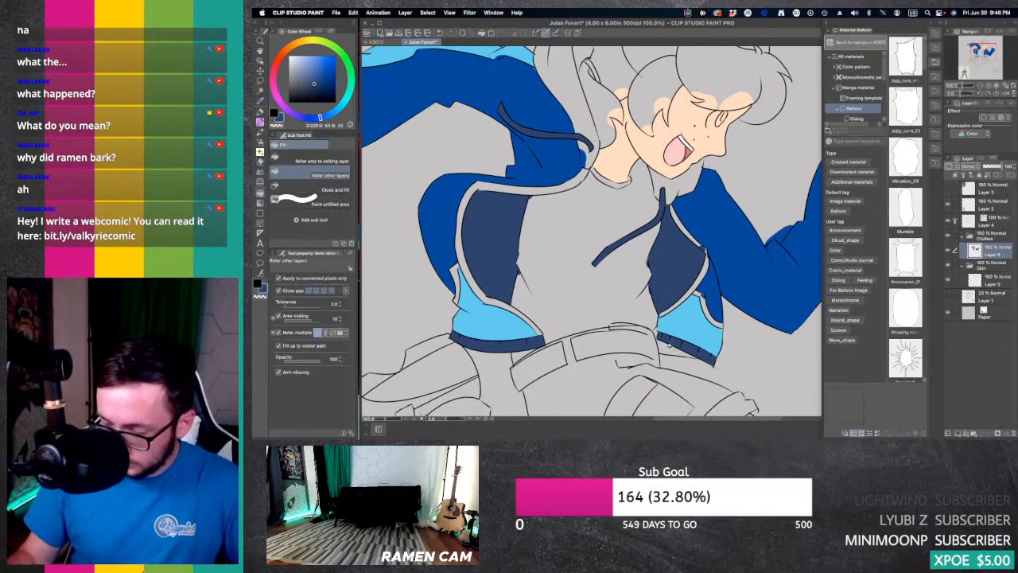
left_click(696, 338)
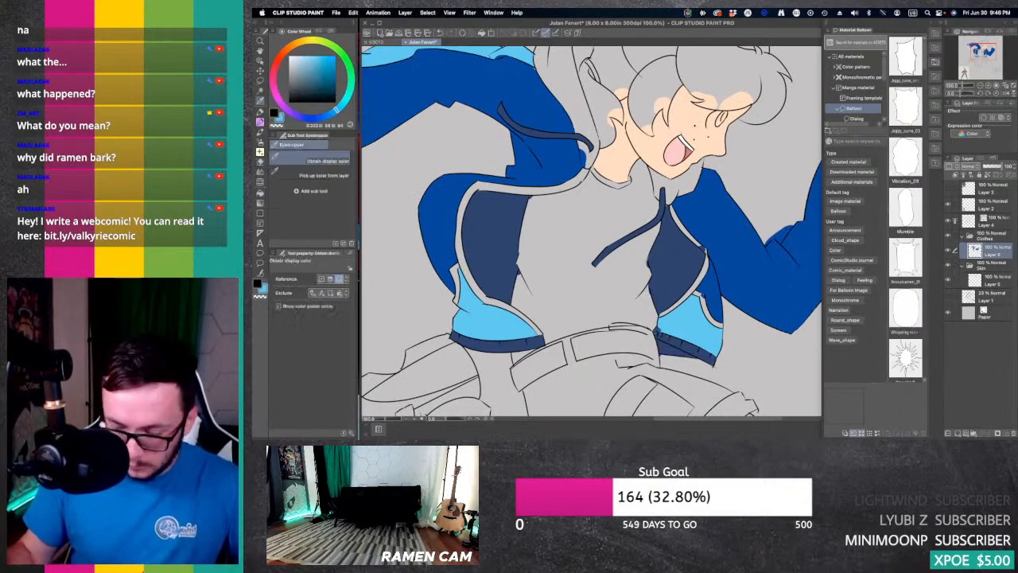
key("p")
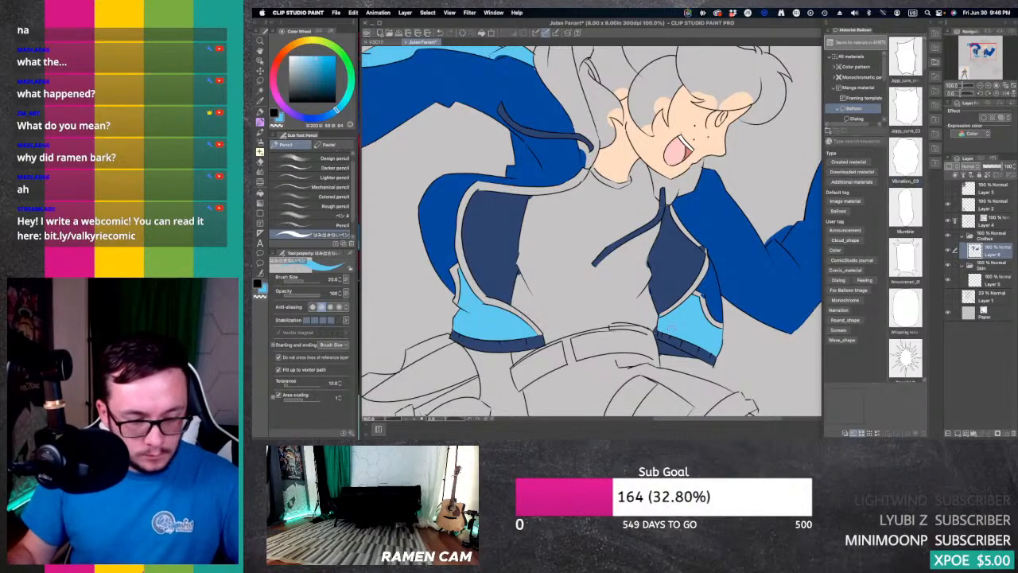
key("e")
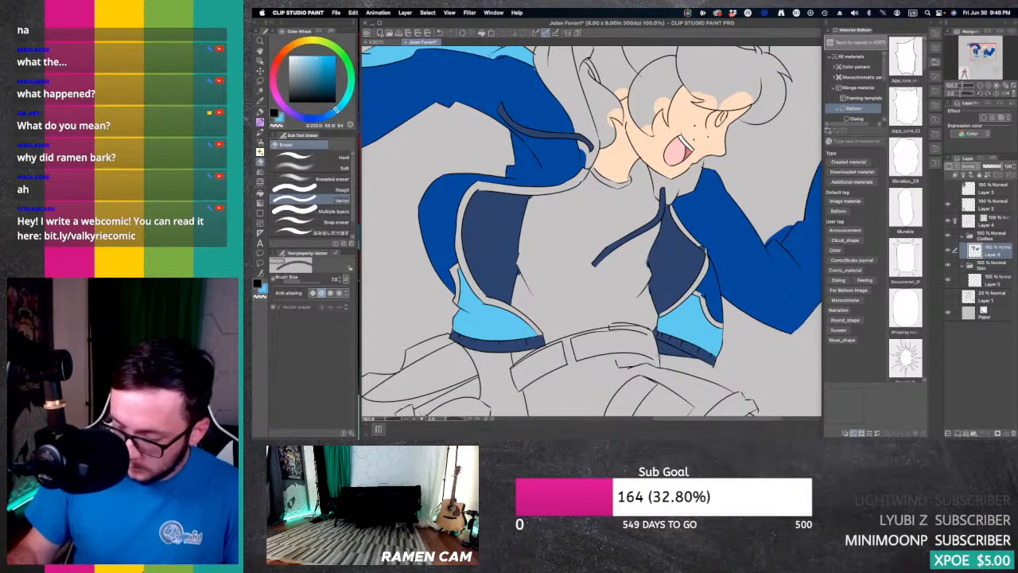
Step: Touch up the black outlines near the front hem on Layer 4 with the G-pen and the vector eraser
left_click(997, 221)
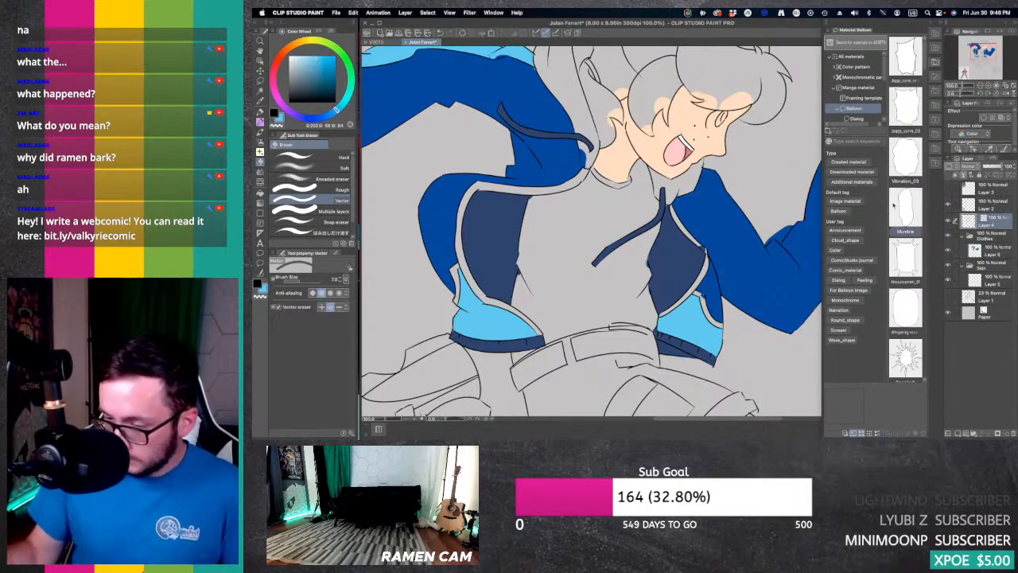
key("x")
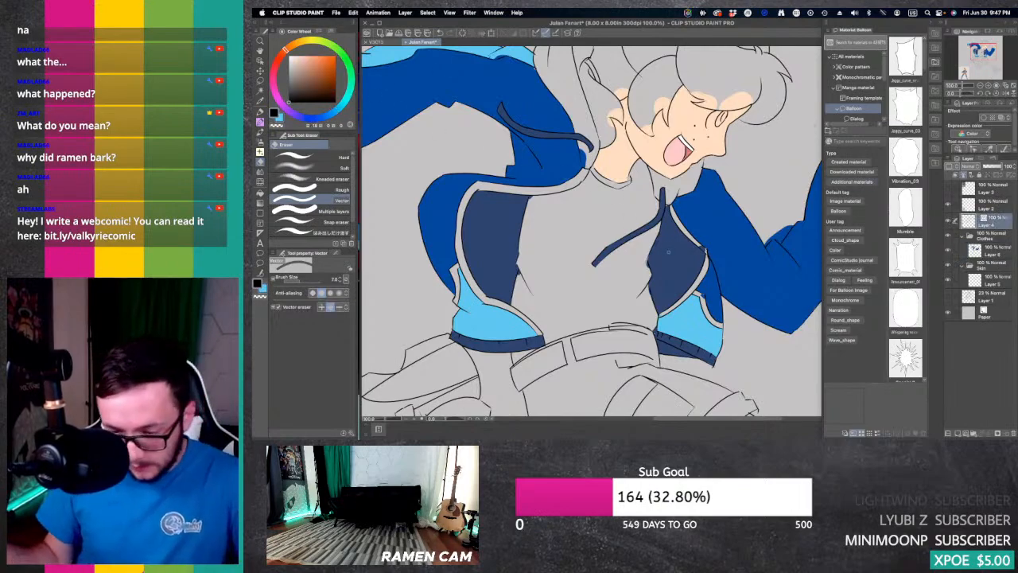
key("p")
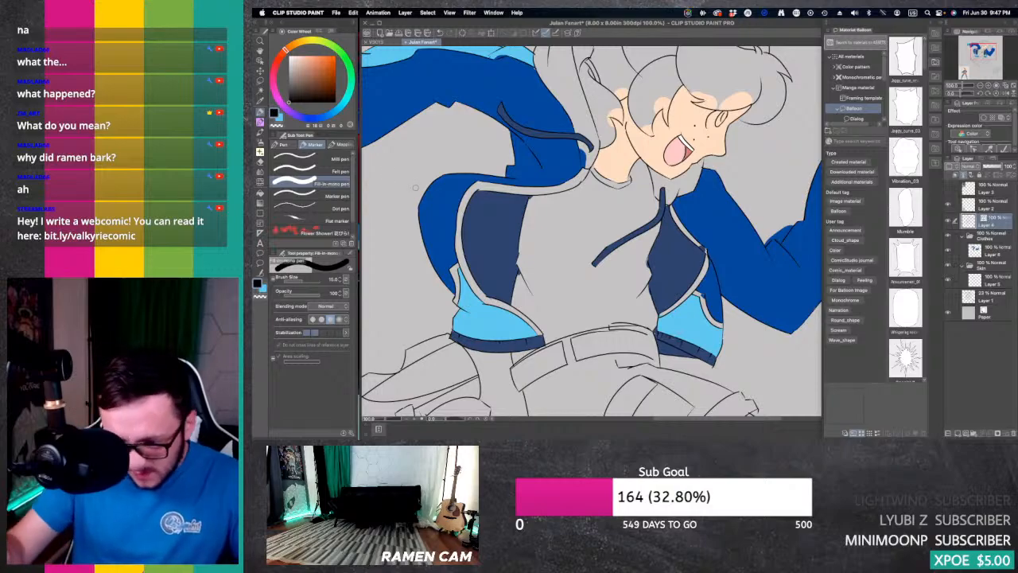
key("p")
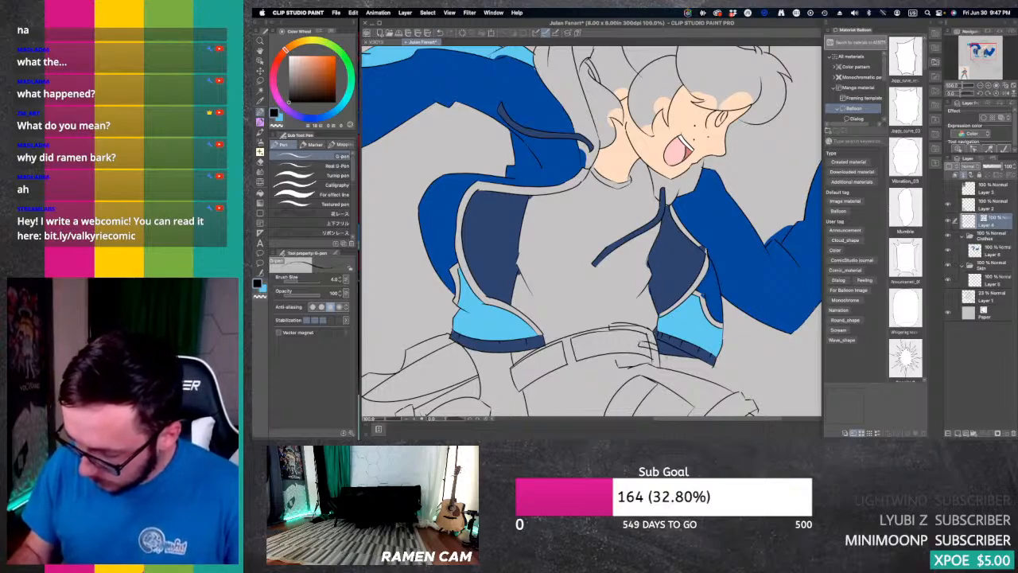
key("e")
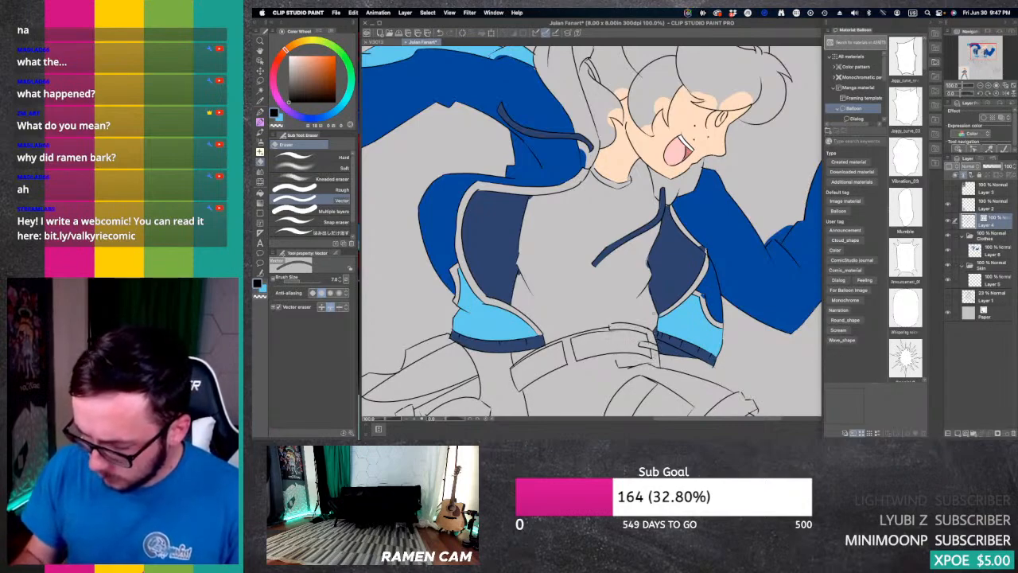
Step: Sample the light blue of the trailing sleeve and fill that sleeve's cuff trim with it on the clothes colour layer
left_click_drag(985, 58, 973, 47)
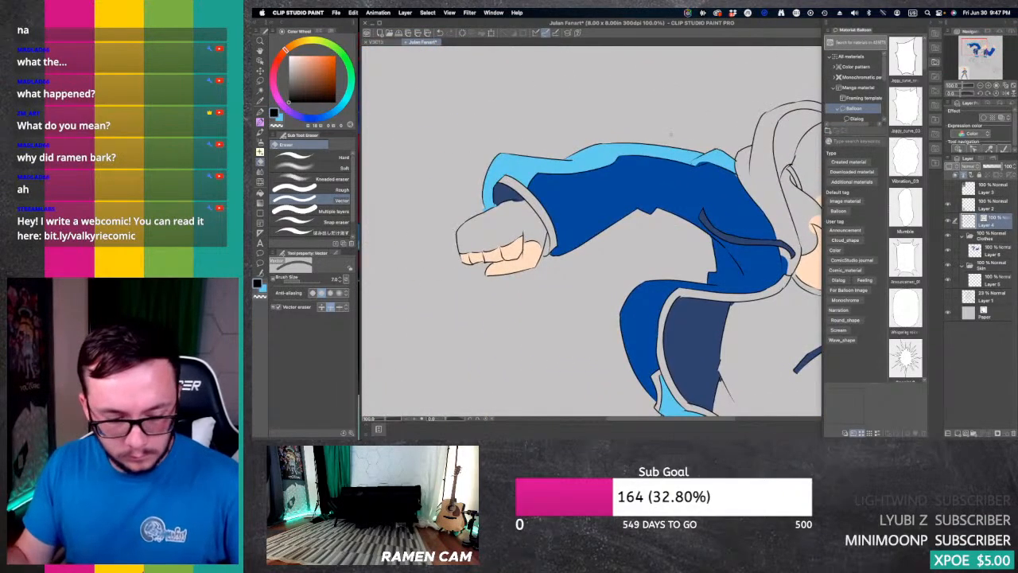
key("i")
left_click(545, 162)
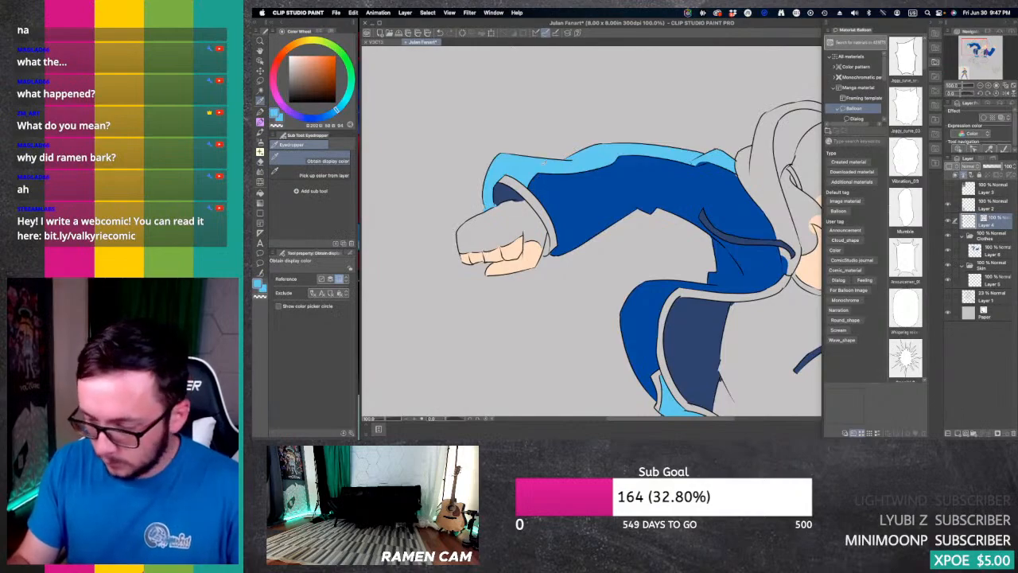
left_click(1004, 253)
key("g")
left_click(562, 243)
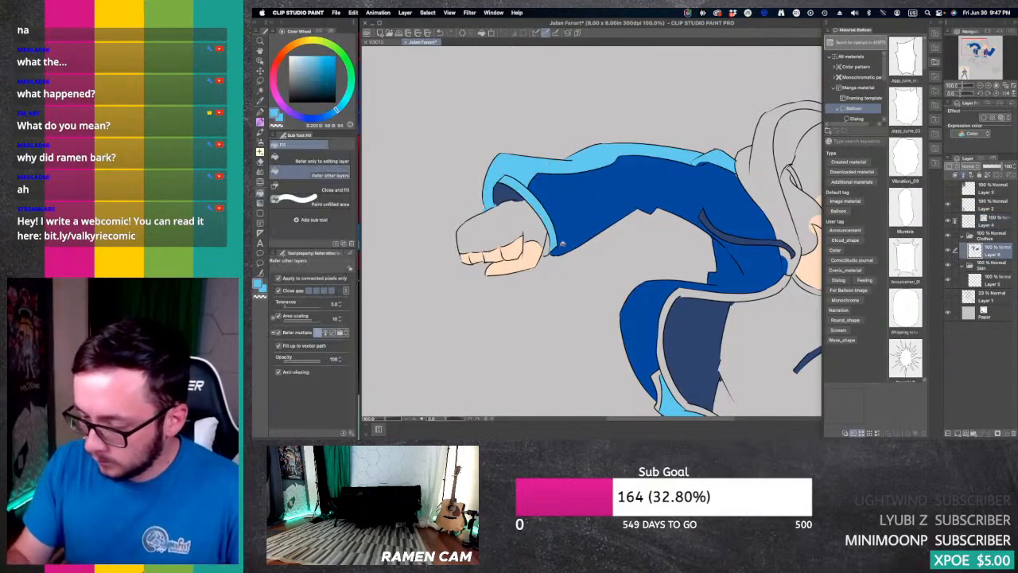
Step: Sample the dark blue inside the trailing sleeve's opening and fill the small lining gap beneath the wrist
key("i")
left_click(509, 193)
key("g")
key("g")
left_click(546, 255)
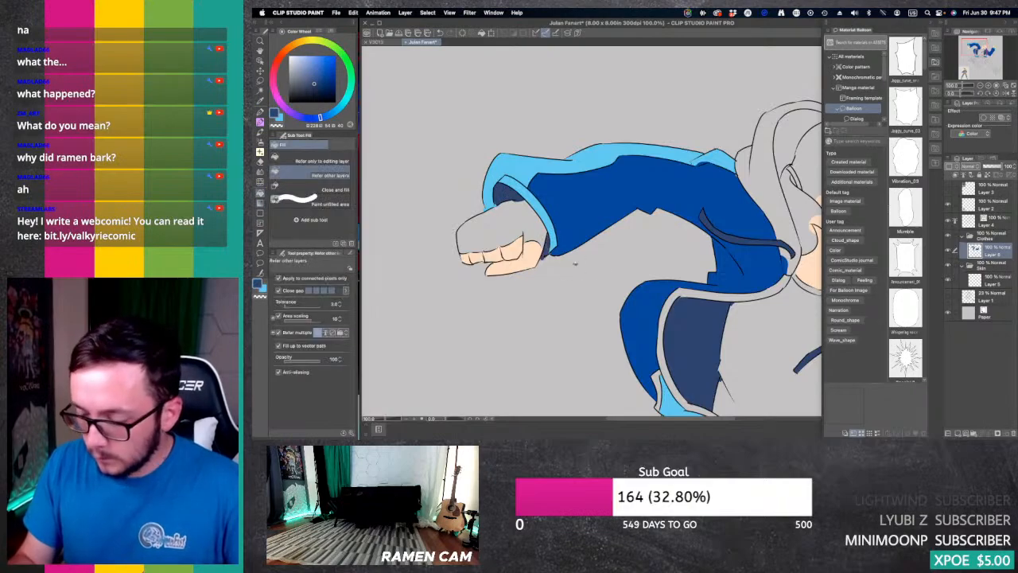
key("e")
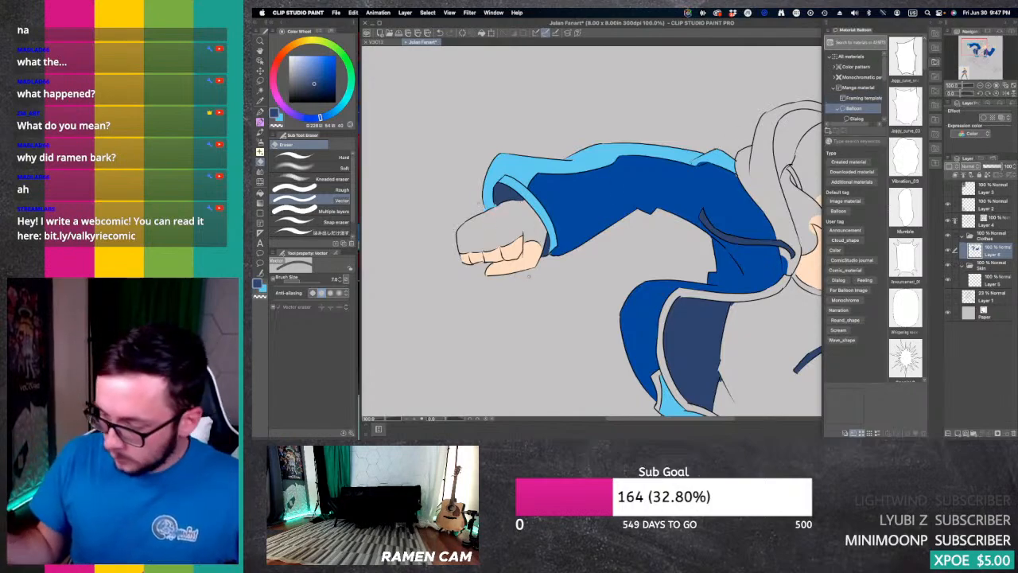
Step: Switch back to light blue and fill the band at the base of the ponytail
left_click_drag(592, 231, 627, 240)
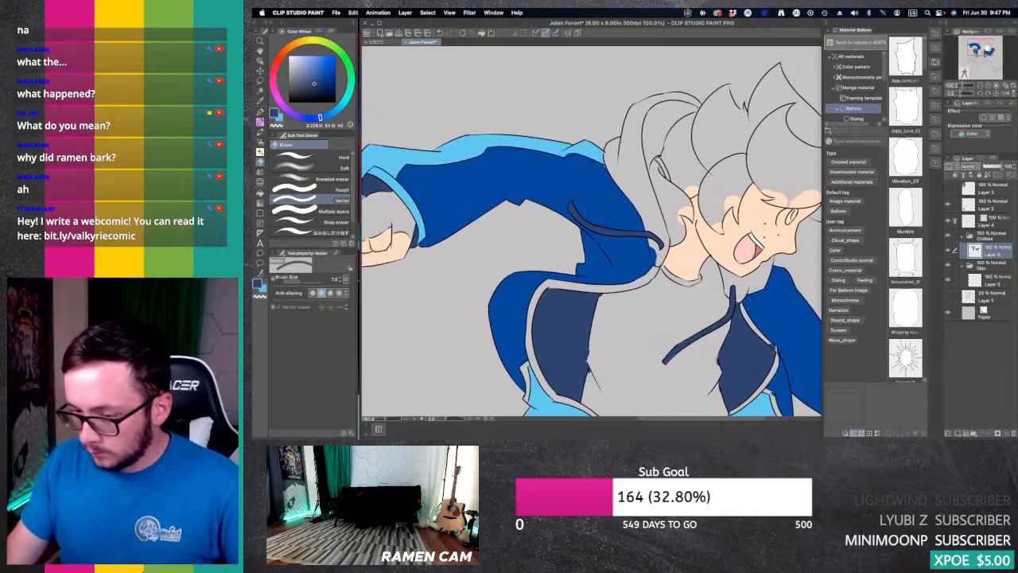
key("x")
key("g")
key("g")
left_click(660, 167)
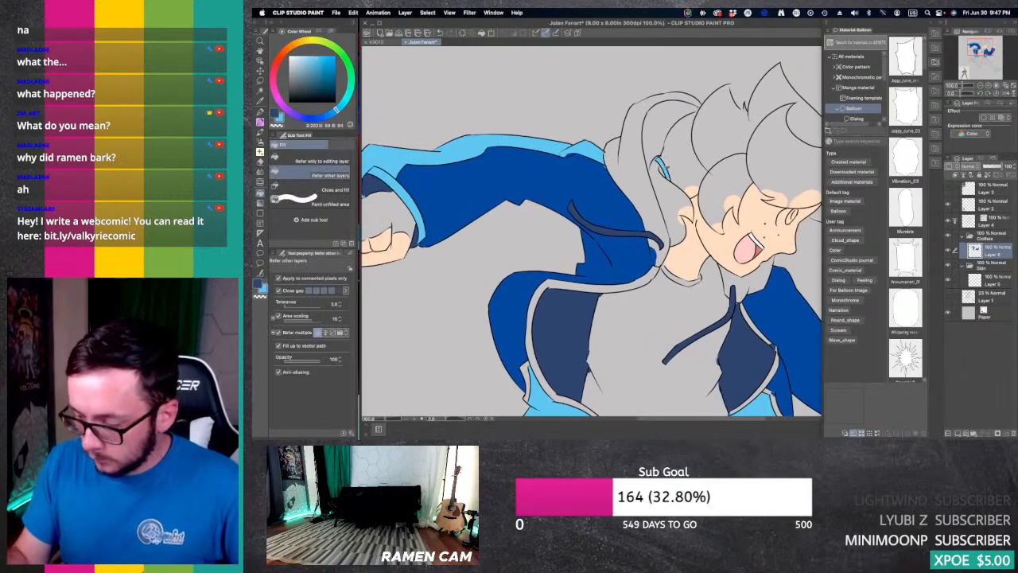
Step: Fill the side stripes on both leggings with the light blue on the clothes colour layer
left_click(981, 85)
left_click(980, 85)
left_click_drag(985, 49, 981, 75)
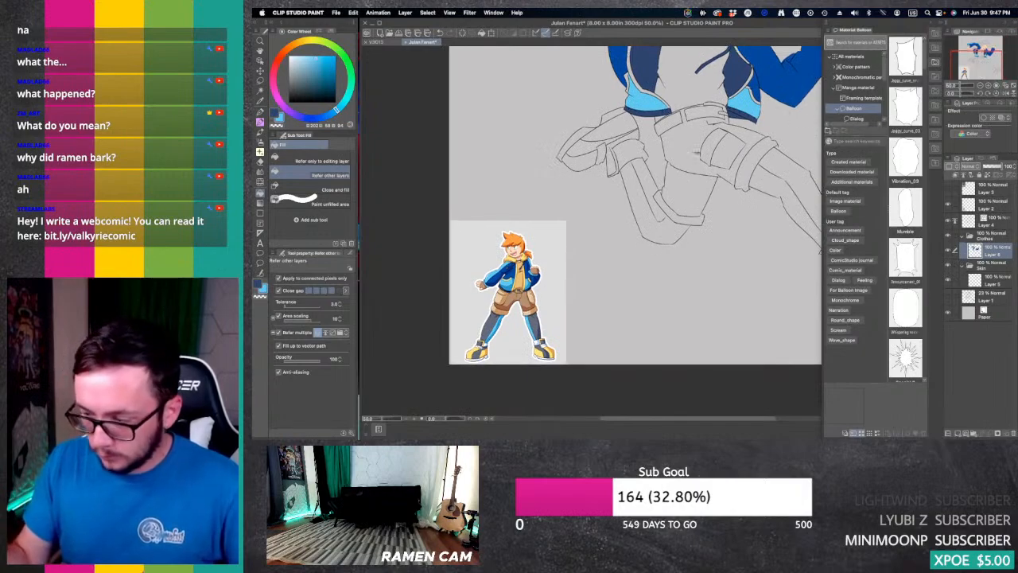
left_click(648, 191)
left_click(783, 202)
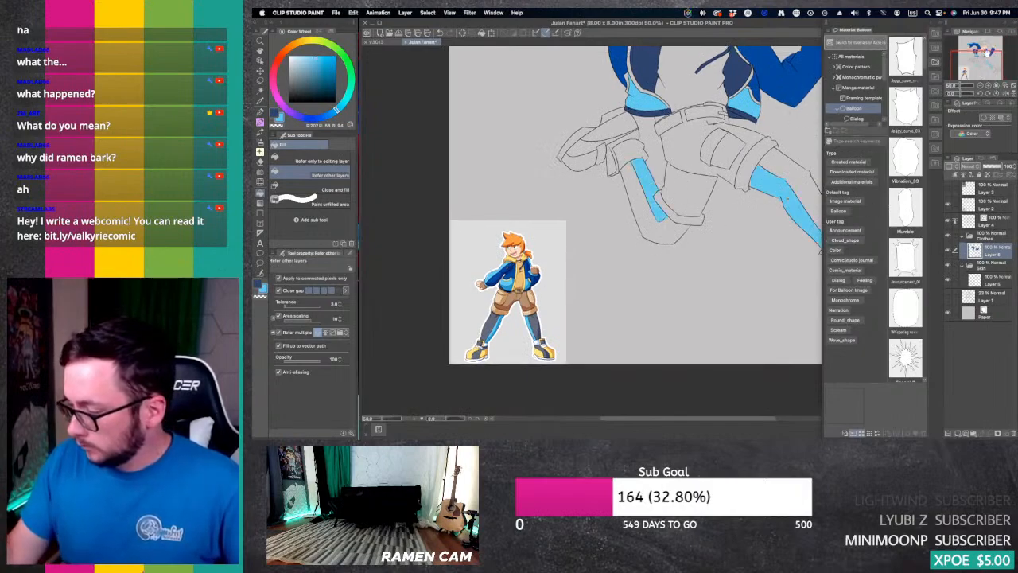
Step: Sample the yellow of the reference figure's hood and fill the running character's hood with it
left_click_drag(988, 54, 989, 53)
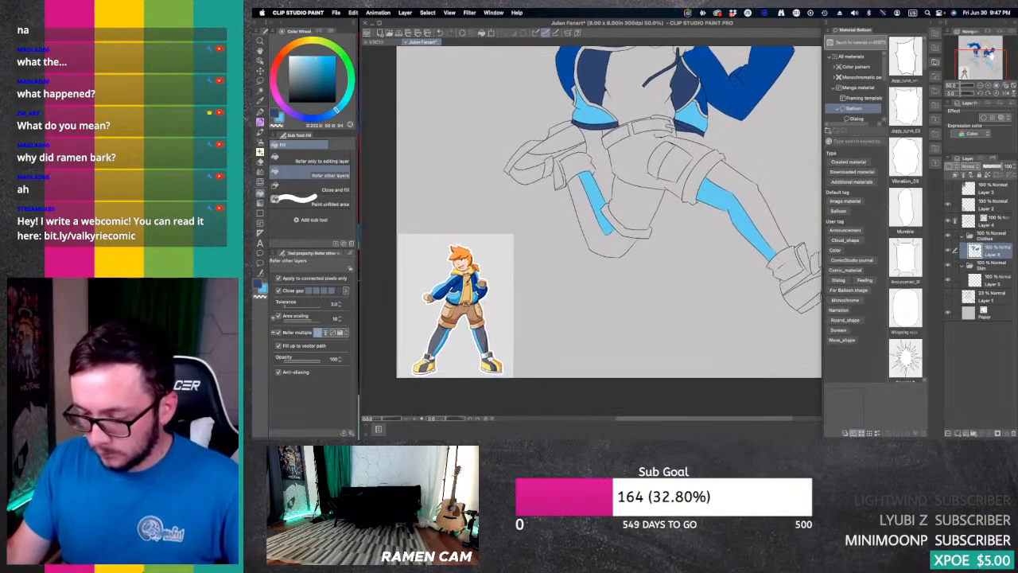
key("super+plus")
left_click(988, 88)
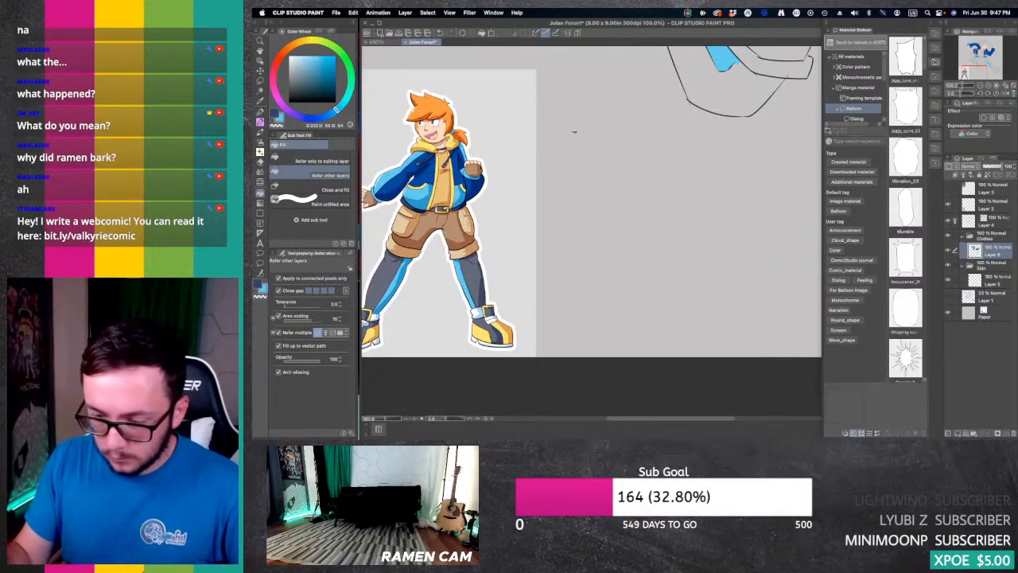
key("i")
left_click(452, 149)
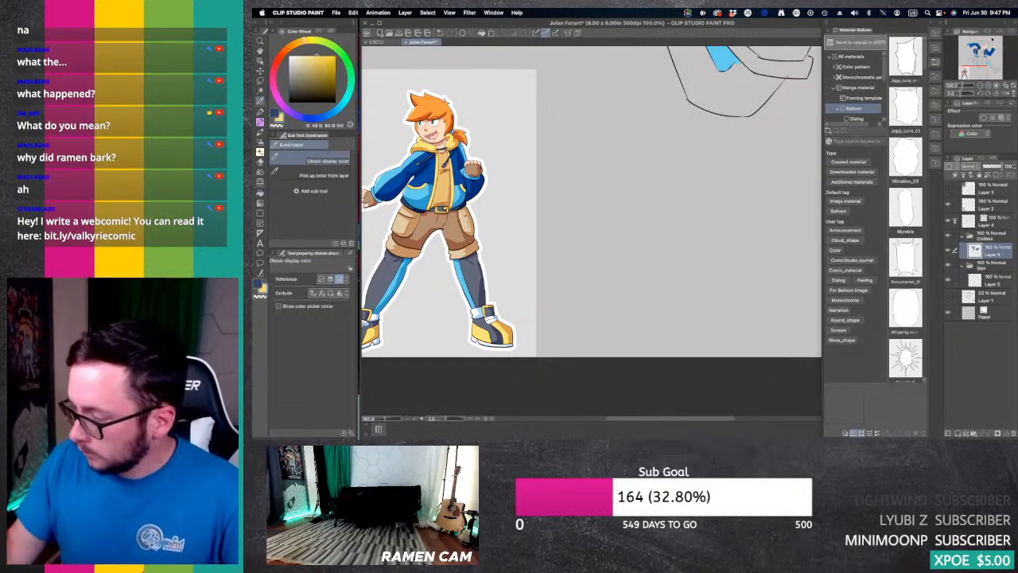
left_click(986, 49)
left_click_drag(986, 49, 983, 48)
key("g")
left_click(592, 165)
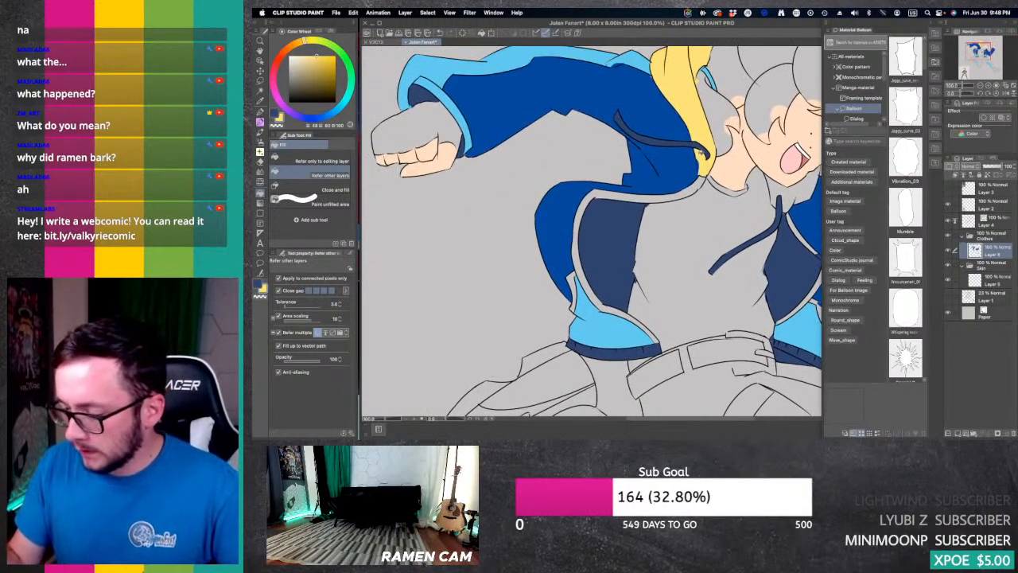
Step: Fill the trim along both front edges of the jacket and its pocket with the same yellow
left_click(698, 170)
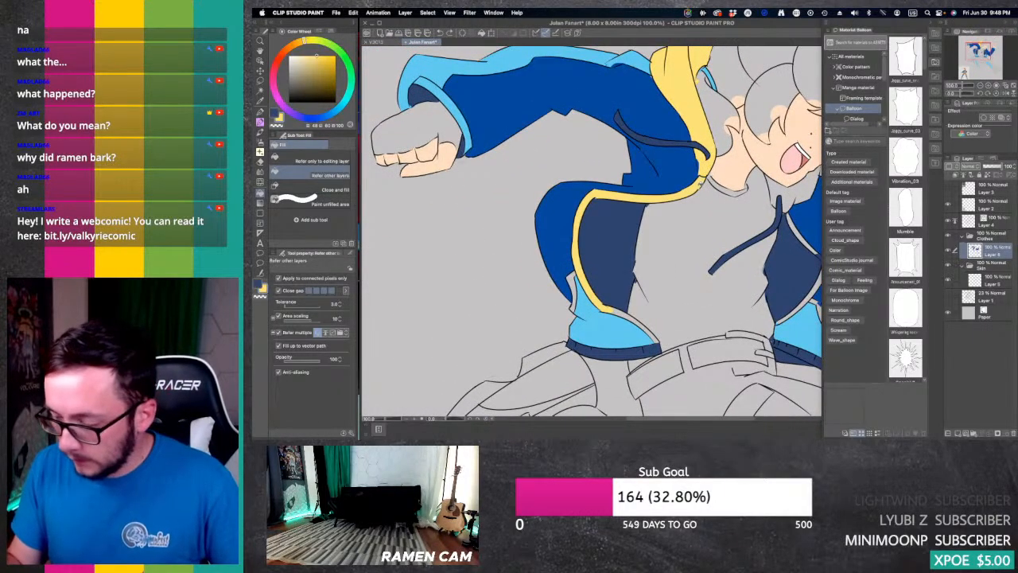
mouse_move(652, 338)
left_mouse_down()
mouse_move(621, 311)
mouse_move(634, 311)
mouse_move(572, 288)
left_mouse_up()
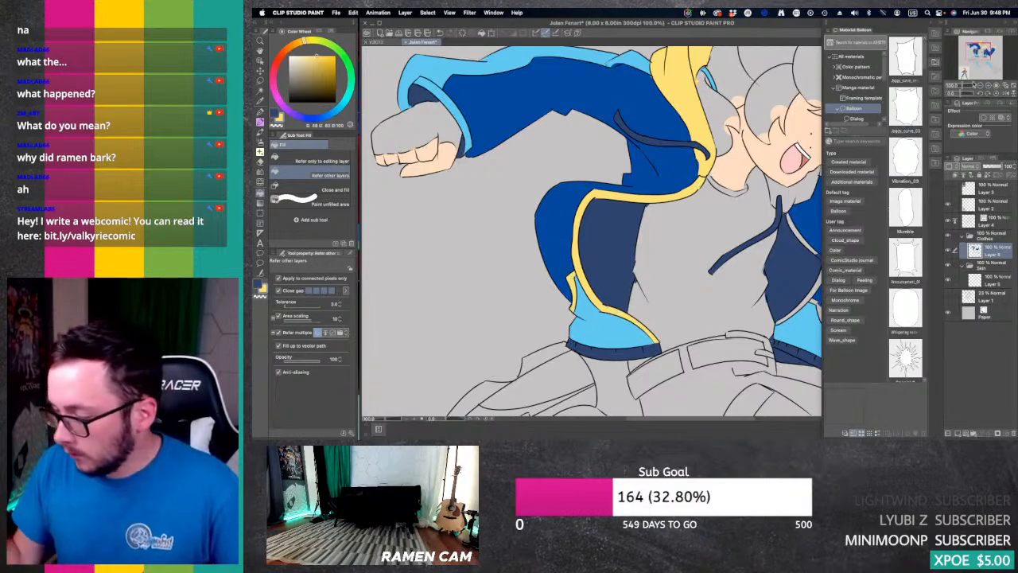
left_click_drag(985, 52, 990, 53)
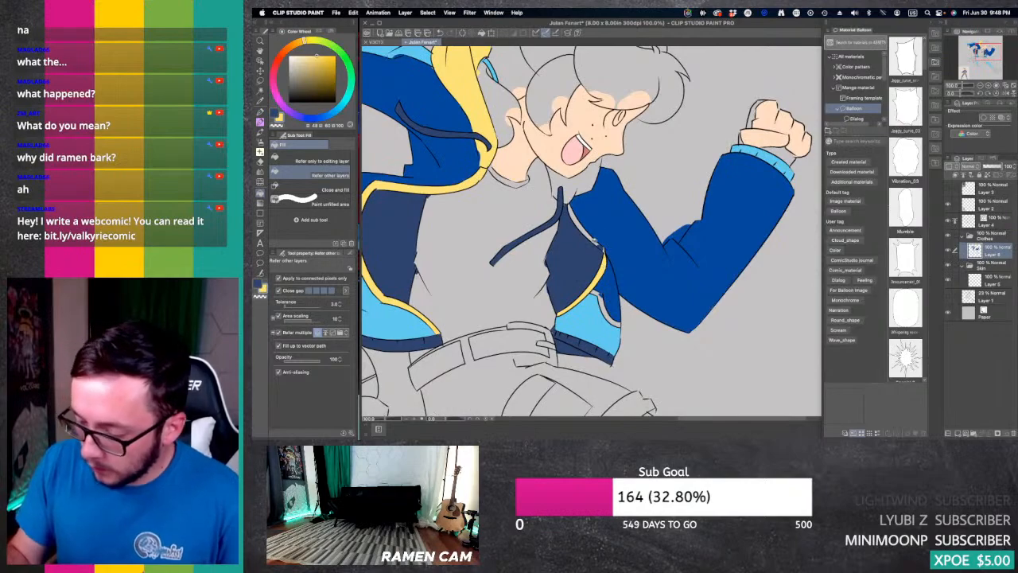
left_click(595, 240)
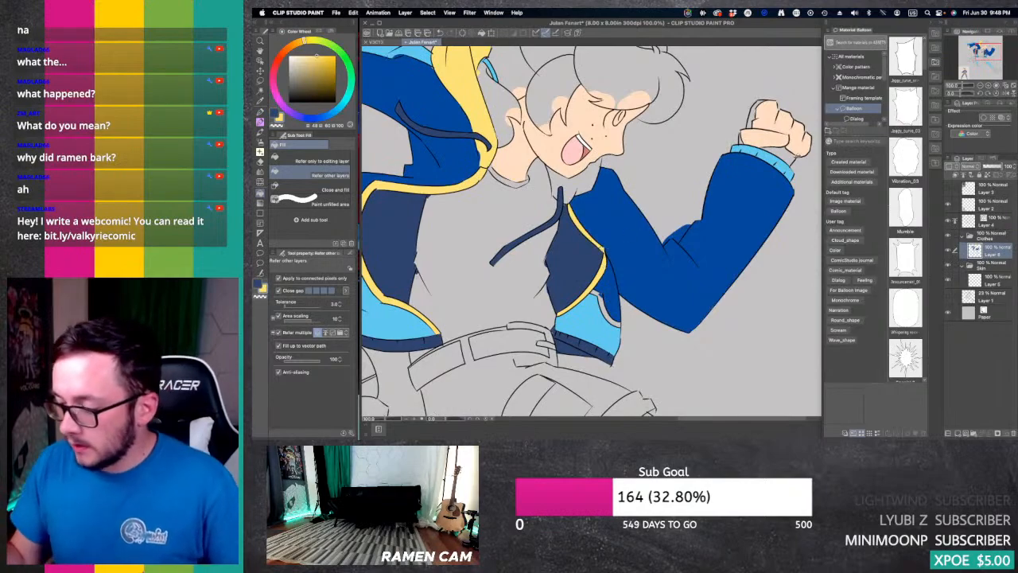
Step: Colour the belt buckle and the piece beside it yellow, undoing the fill that spills onto the shorts
mouse_move(989, 53)
left_mouse_down()
mouse_move(963, 70)
mouse_move(981, 56)
left_mouse_up()
mouse_move(716, 203)
left_mouse_down()
mouse_move(750, 216)
mouse_move(752, 235)
mouse_move(738, 240)
left_mouse_up()
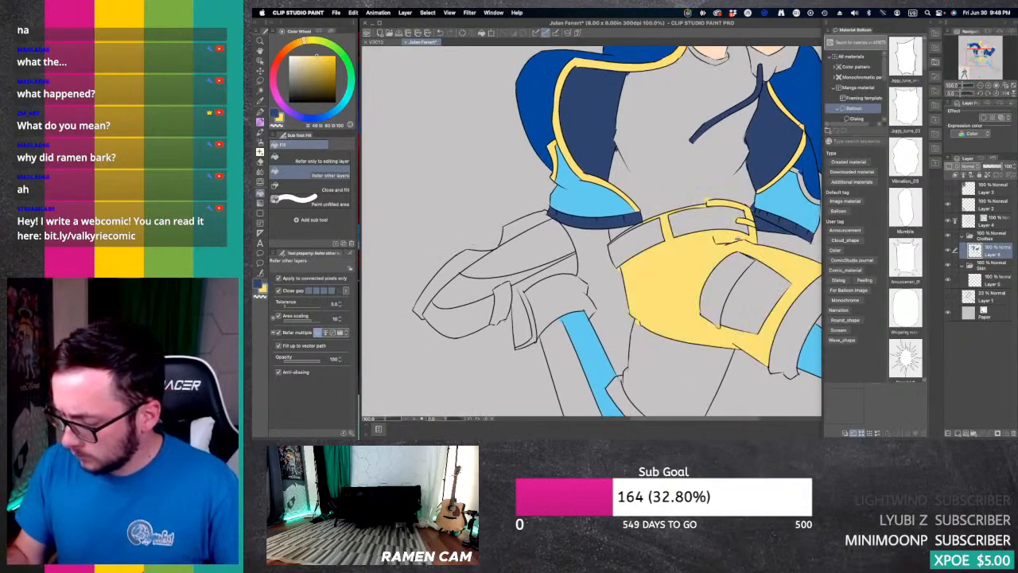
key("super+z")
key("p")
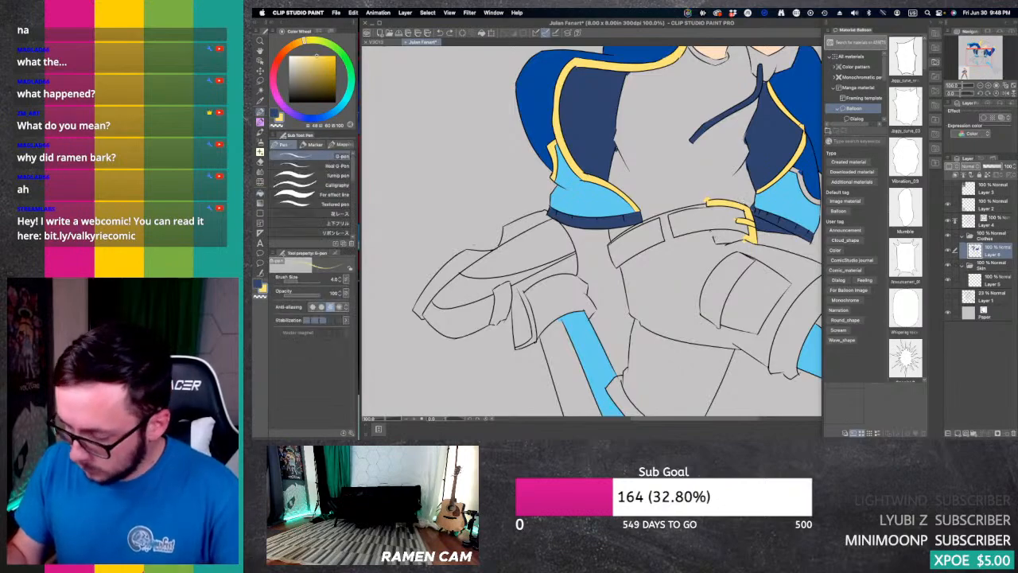
key("g")
key("g")
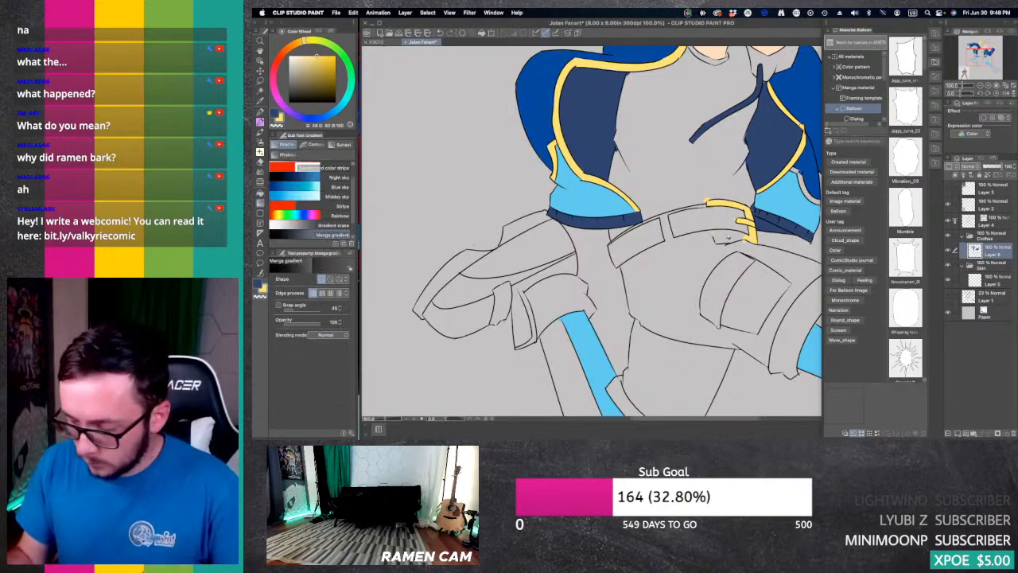
key("e")
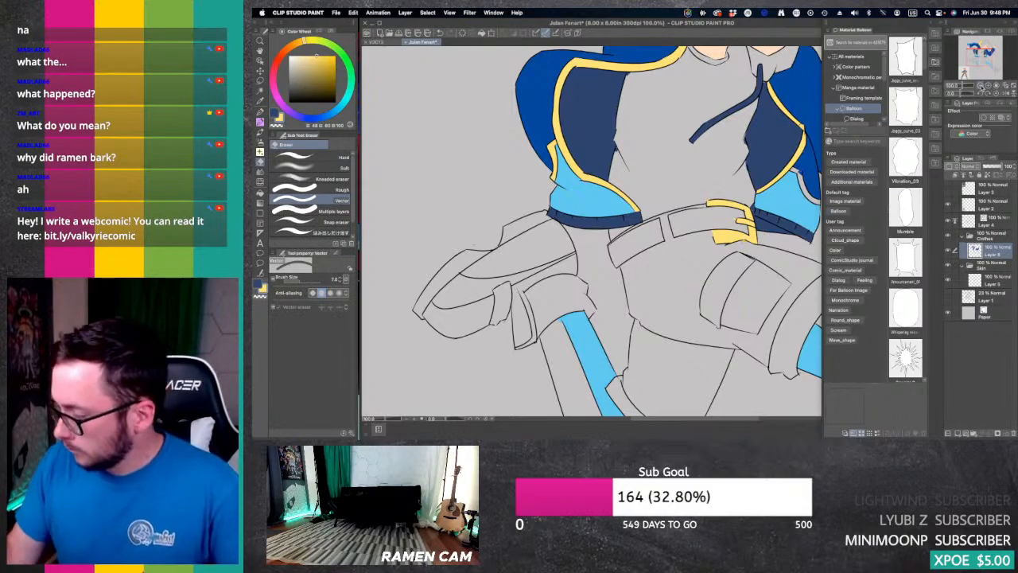
Step: Sample the brown of the reference figure's shorts and fill the main areas of both shorts legs with it
left_click(980, 86)
left_click(981, 85)
left_click(977, 62)
left_click_drag(977, 62, 968, 62)
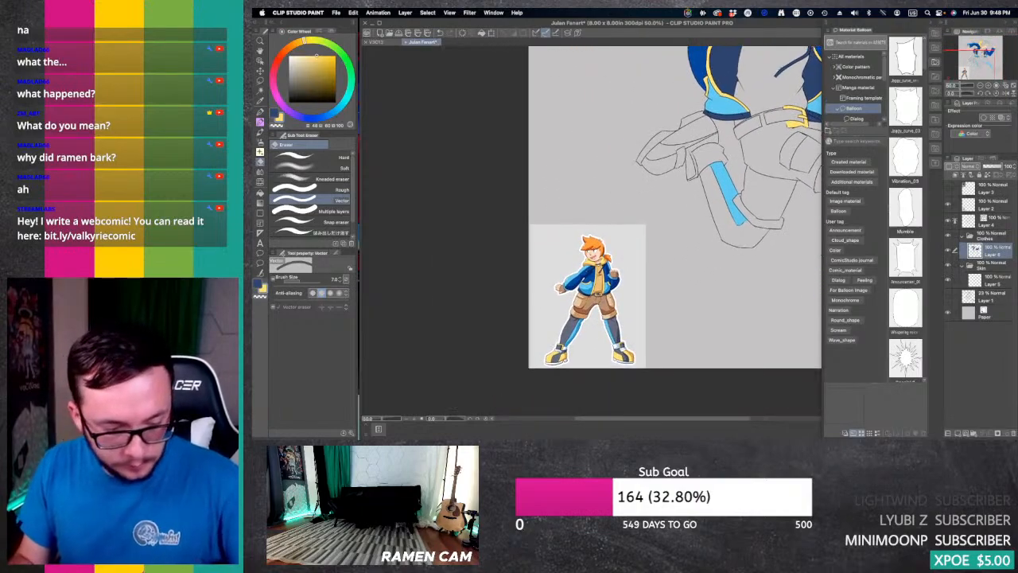
key("i")
left_click(586, 305)
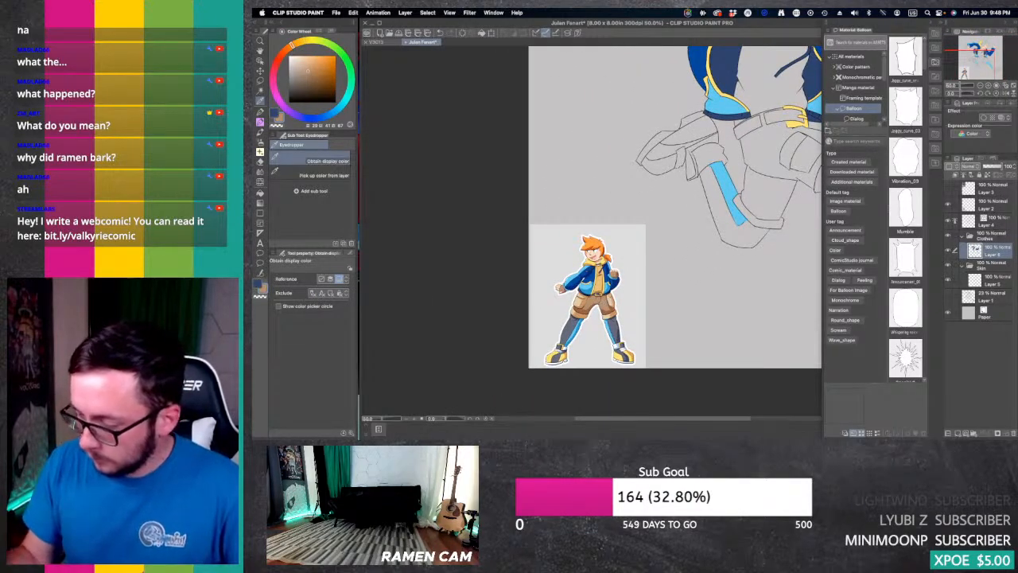
key("g")
left_click(768, 155)
left_click(766, 201)
Step: Sample the dark navy of the reference figure's leggings and fill the belt segments on both sides of the belt loop
left_click_drag(979, 62, 982, 62)
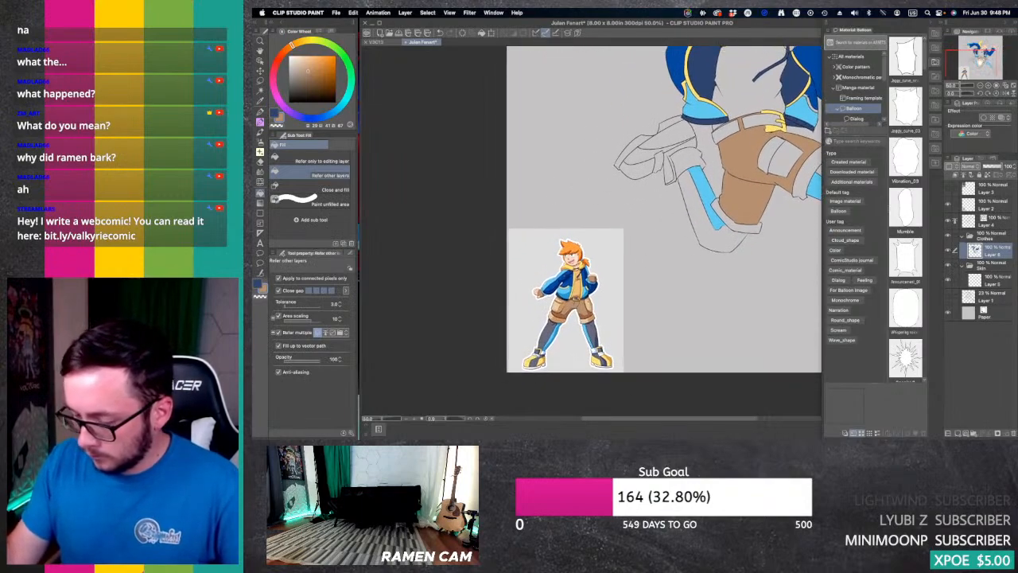
key("i")
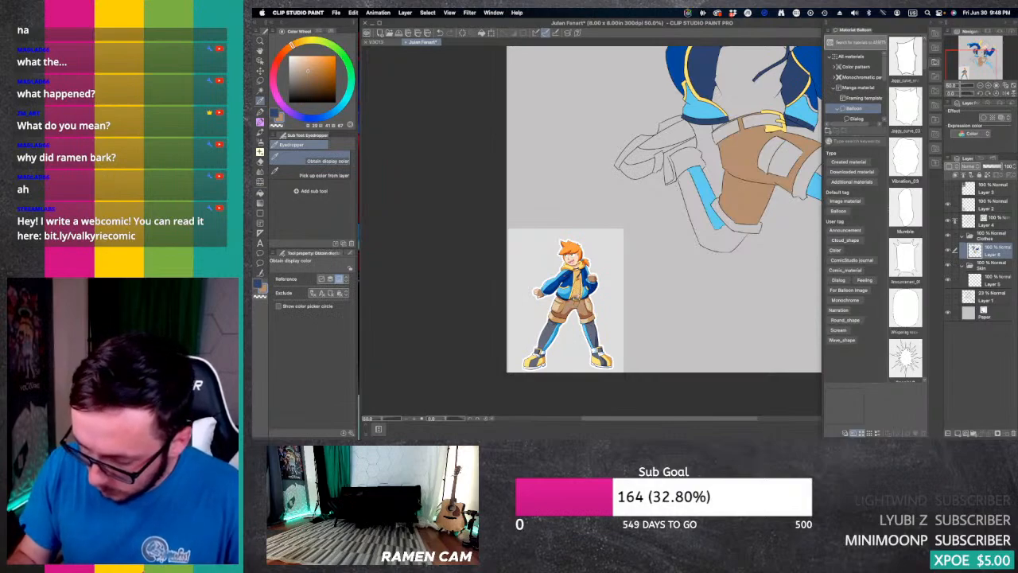
left_click(547, 335)
left_click(794, 82)
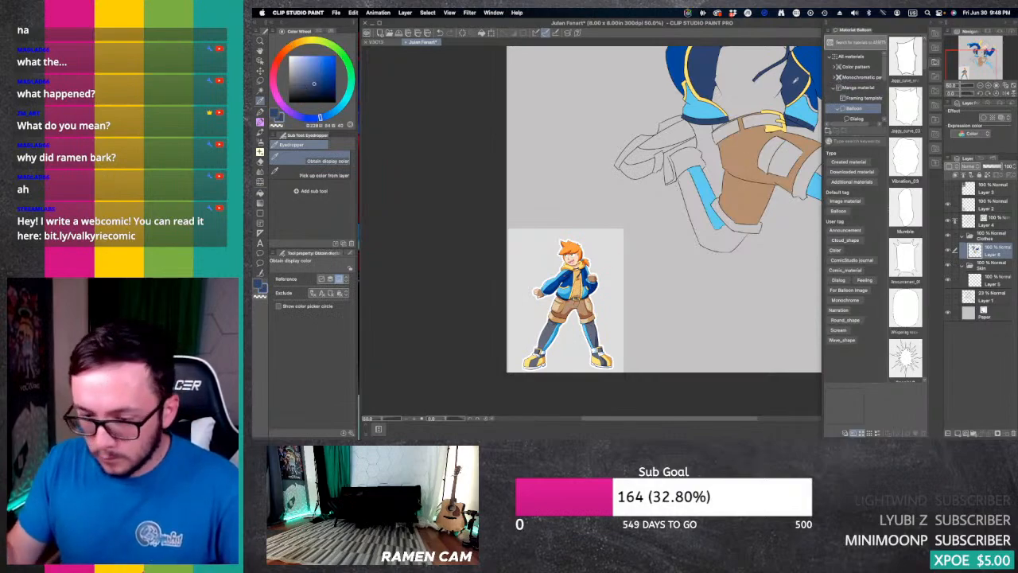
key("g")
key("g")
left_click(754, 123)
left_click(728, 129)
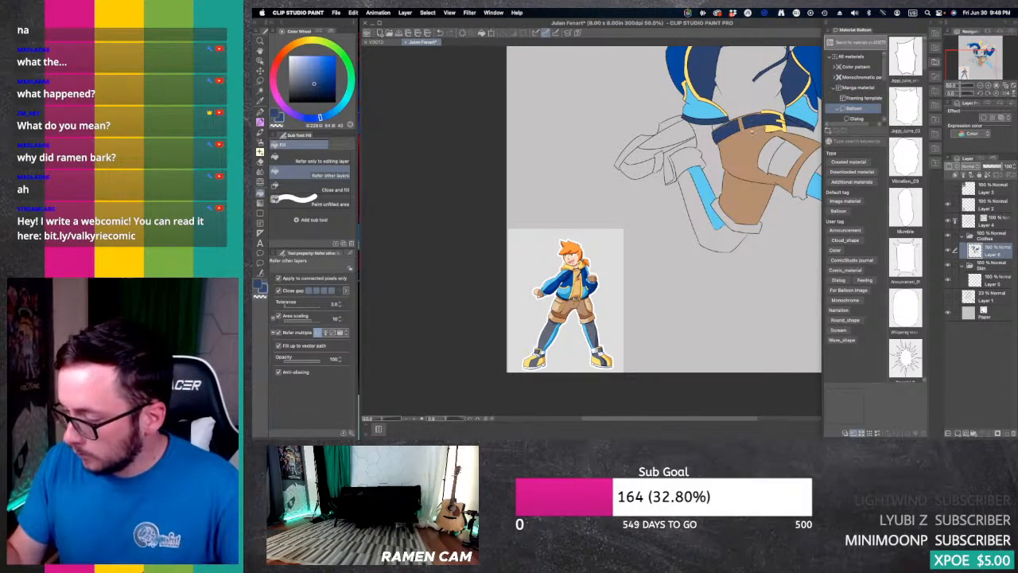
Step: Sample the shorts' brown and touch up the thin waistband strip above the belt with a smaller pencil brush
key("super+plus")
key("super+plus")
left_click_drag(716, 120, 533, 292)
key("p")
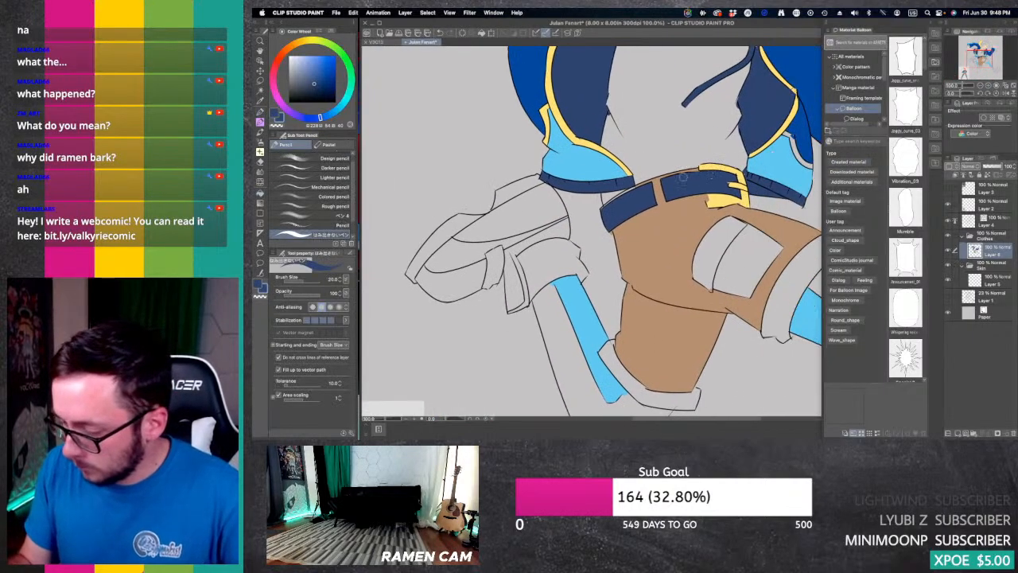
left_click(668, 251, "alt")
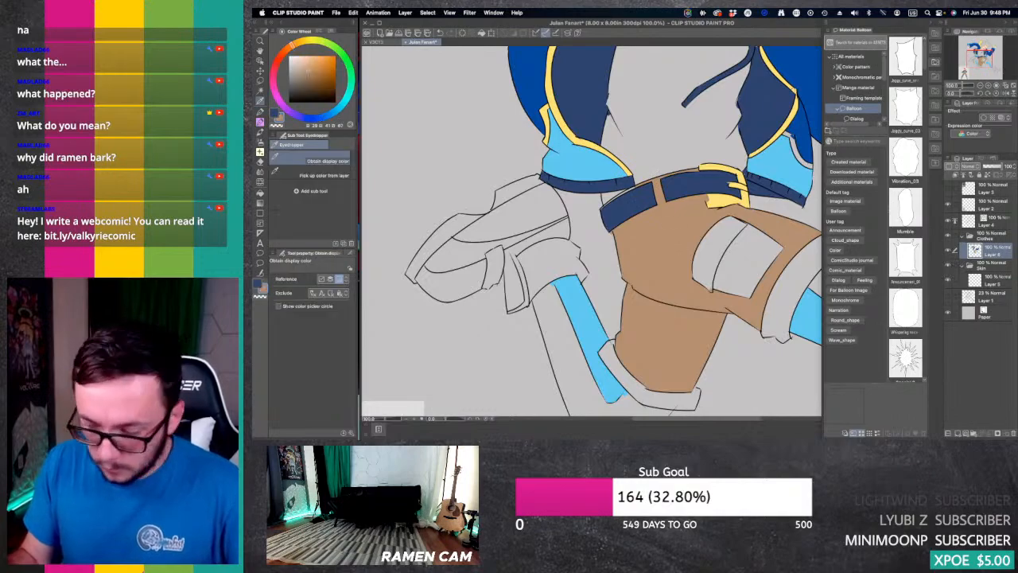
key("[")
key("[")
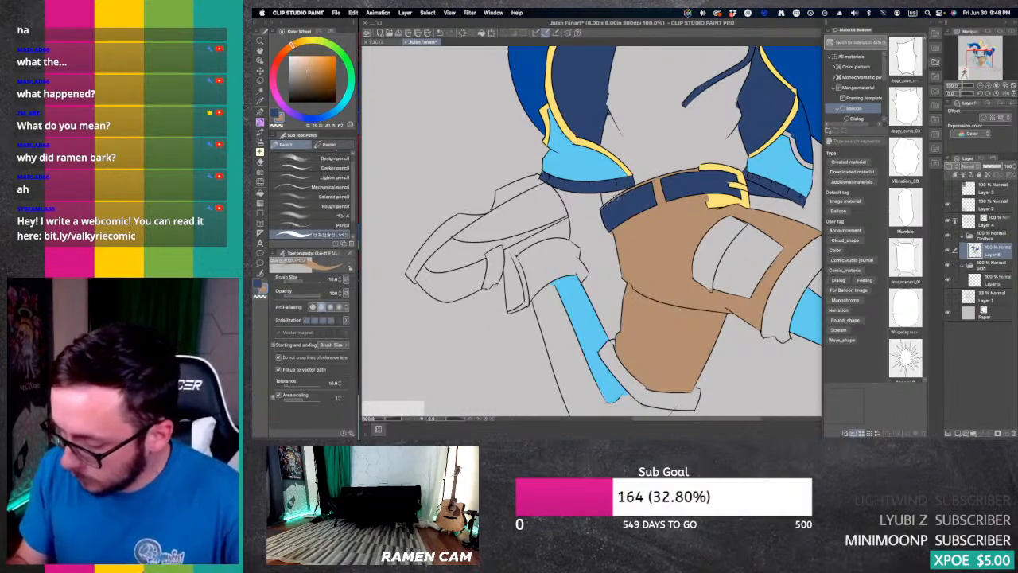
key("e")
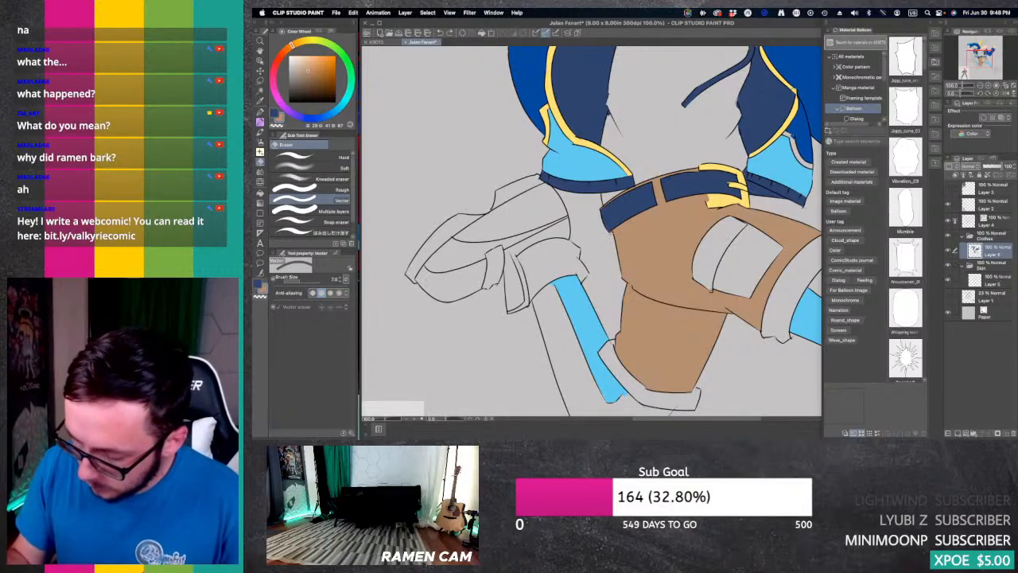
Step: Sample the light tan from the reference figure's shorts and fill both shorts cuffs and the thigh pocket
left_click(980, 85)
left_click(980, 85)
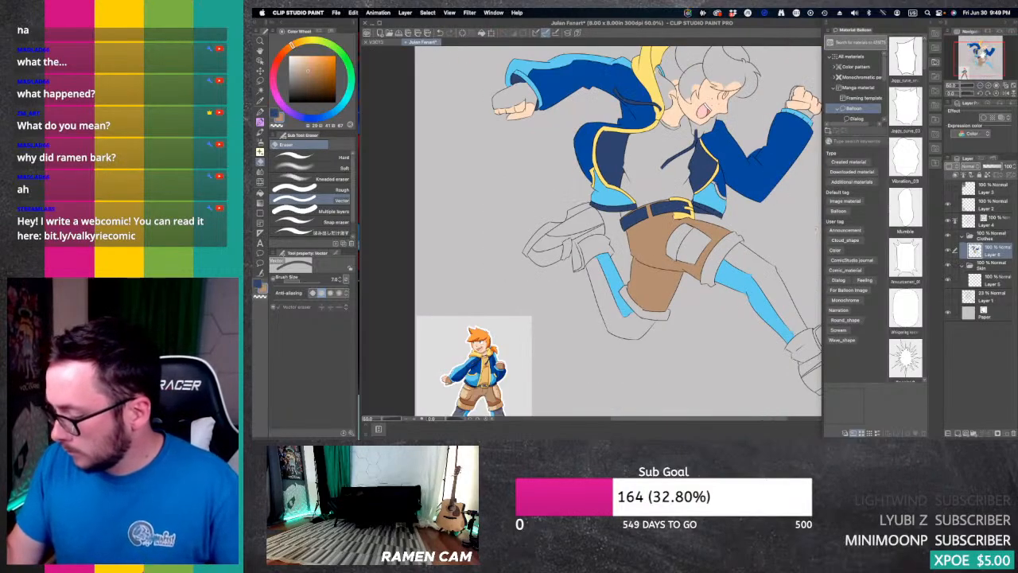
key("i")
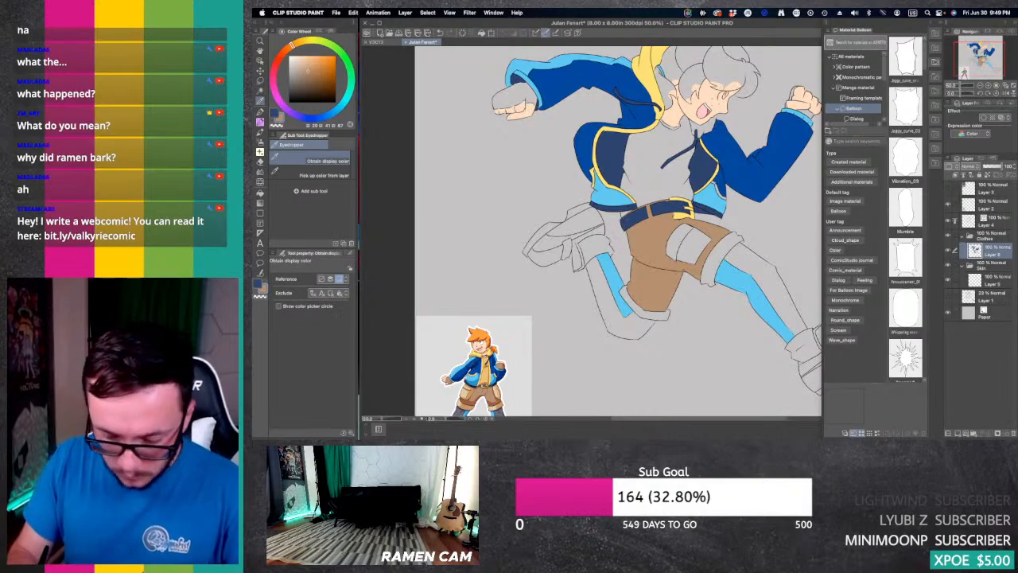
left_click(469, 392)
key("g")
key("g")
left_click(665, 312)
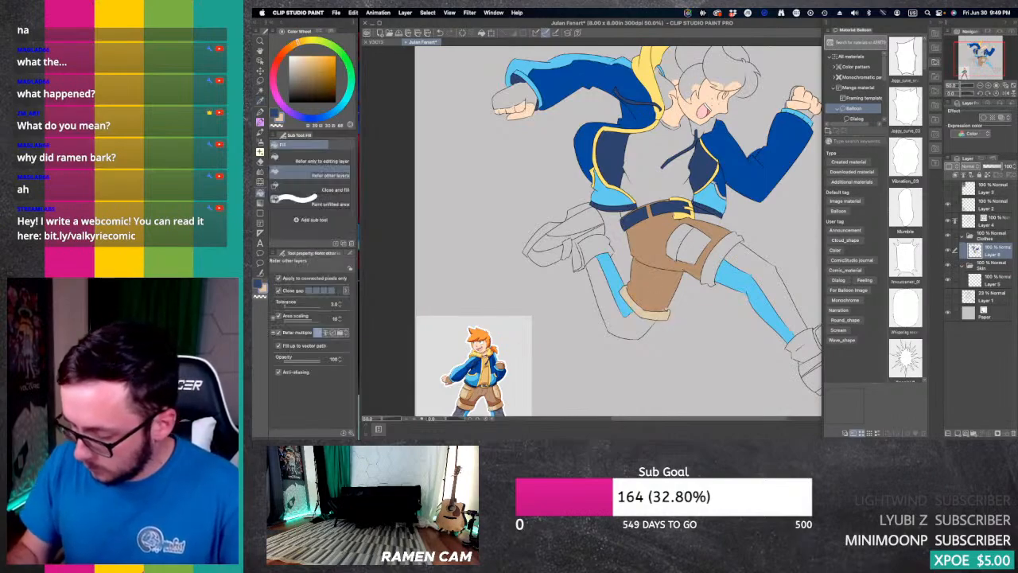
left_click(731, 253)
left_click(683, 237)
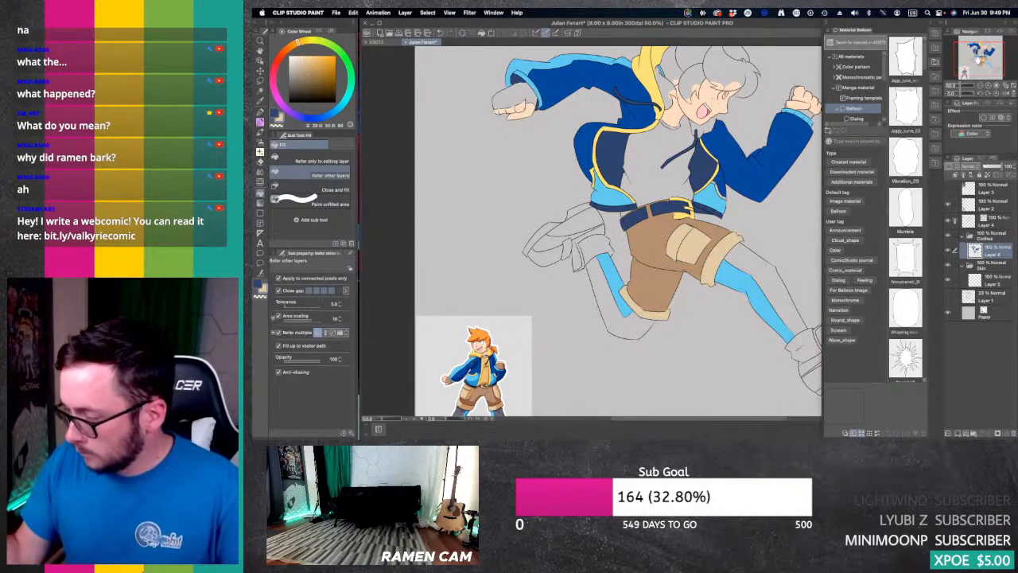
Step: Sample the golden tan of the reference figure's shirt and fill the running character's shirt with it
left_click_drag(980, 59, 982, 55)
mouse_move(589, 342)
left_mouse_down()
mouse_move(556, 266)
mouse_move(583, 213)
mouse_move(584, 232)
left_mouse_up()
key("i")
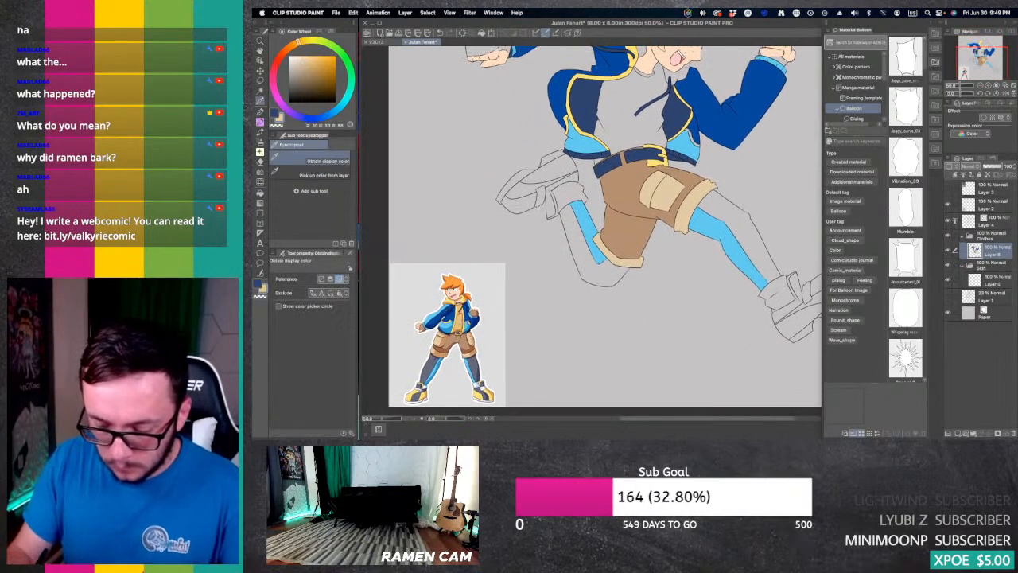
key("g")
left_click(602, 157)
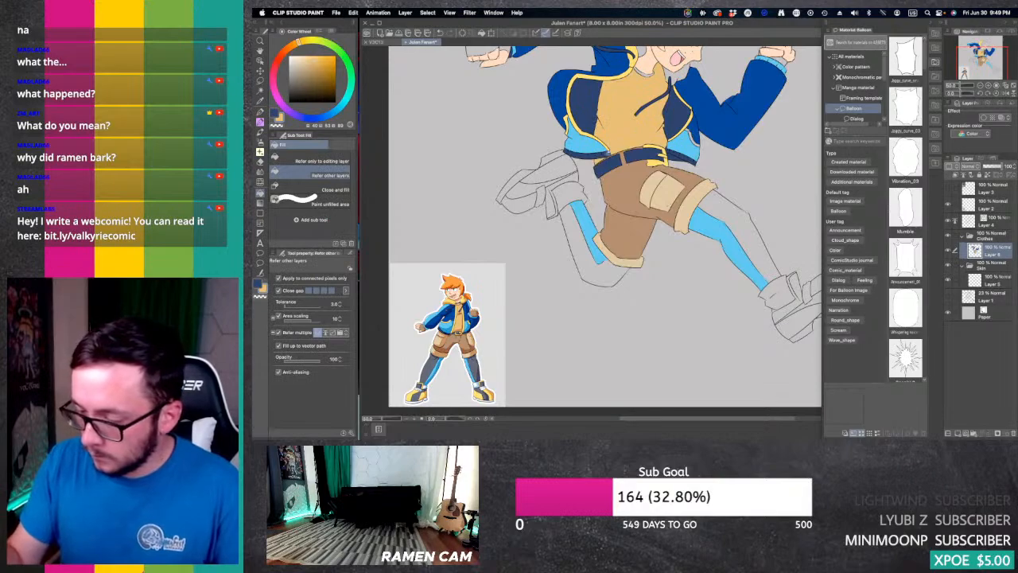
Step: Pick a darker, browner shade of the shirt colour and fill the inside of the shirt collar
mouse_move(608, 153)
left_mouse_down()
mouse_move(629, 182)
mouse_move(638, 254)
left_mouse_up()
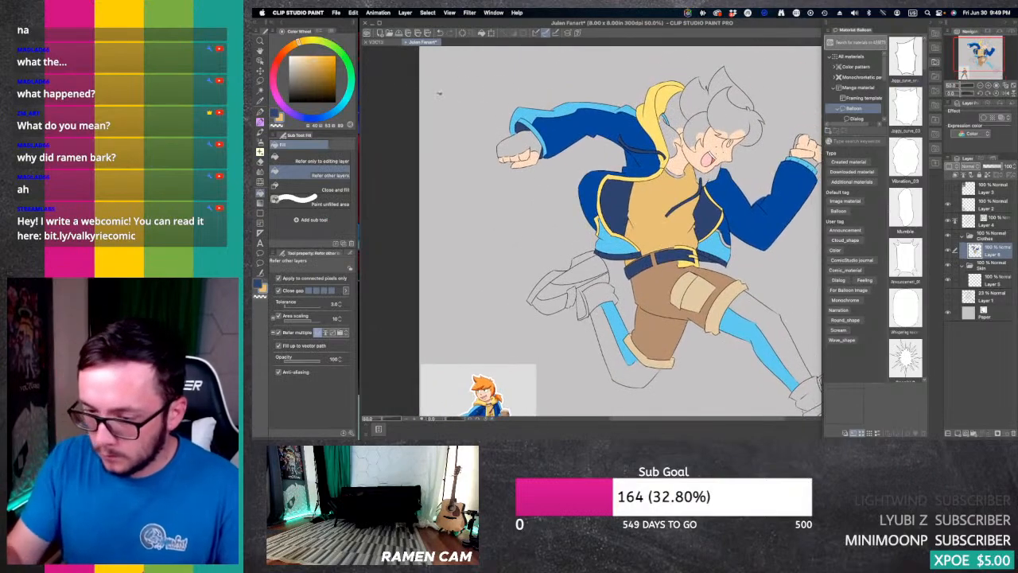
left_click(310, 73)
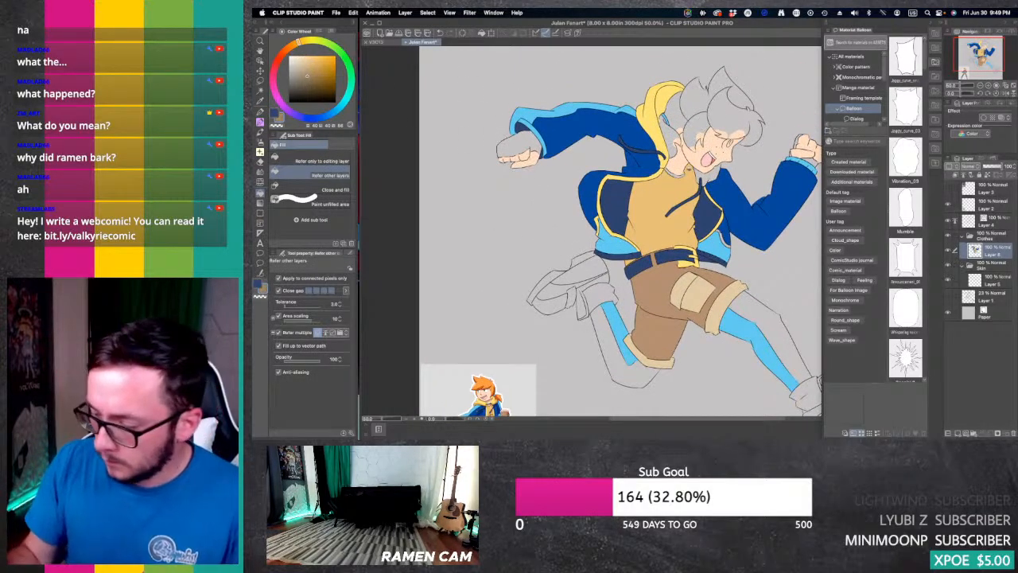
left_click(678, 173)
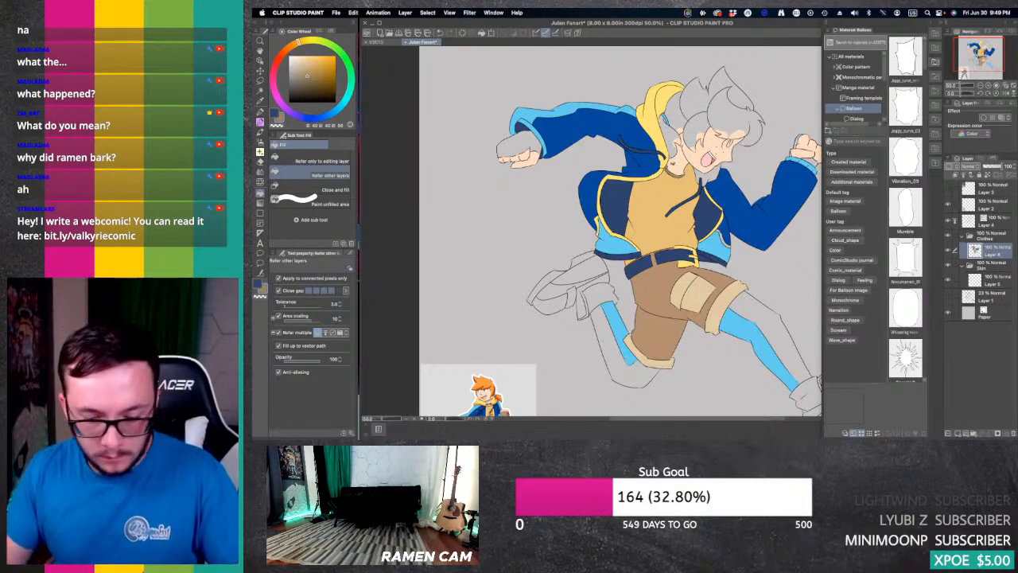
key("e")
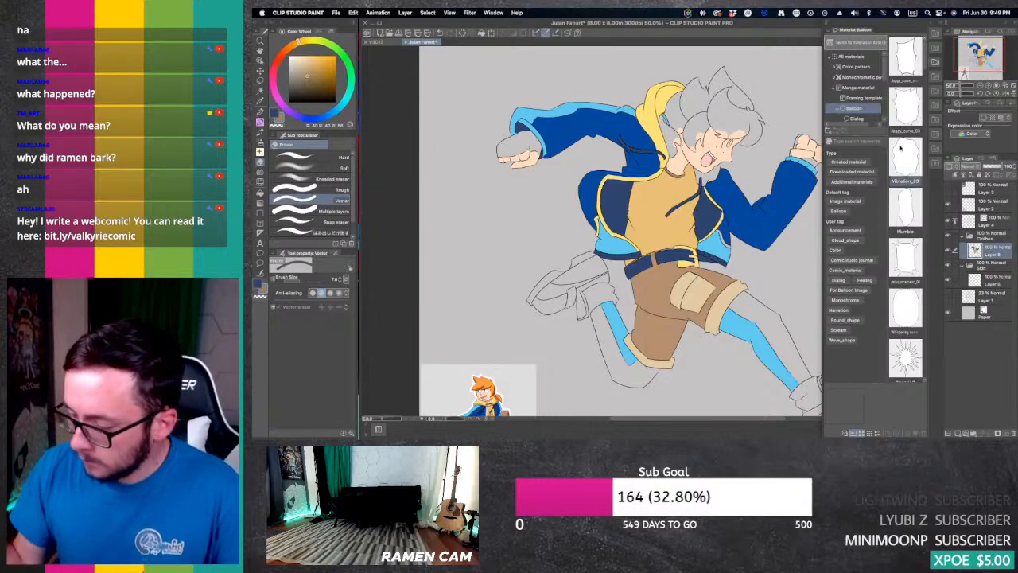
left_click_drag(980, 58, 978, 64)
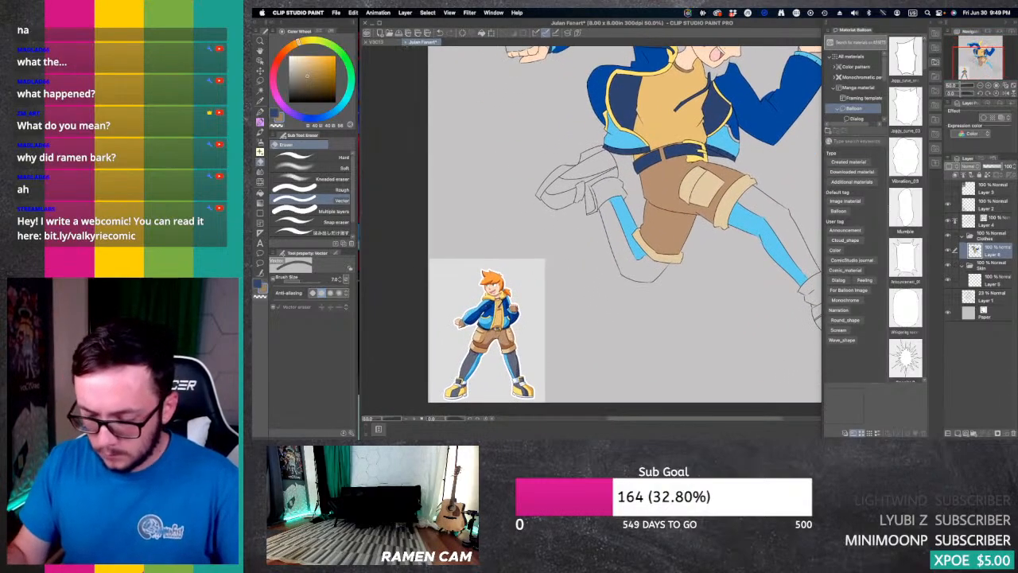
Step: Sample the dark slate grey used on the reference figure's leggings and fill the unfilled leggings areas on both legs
key("i")
left_click(760, 212)
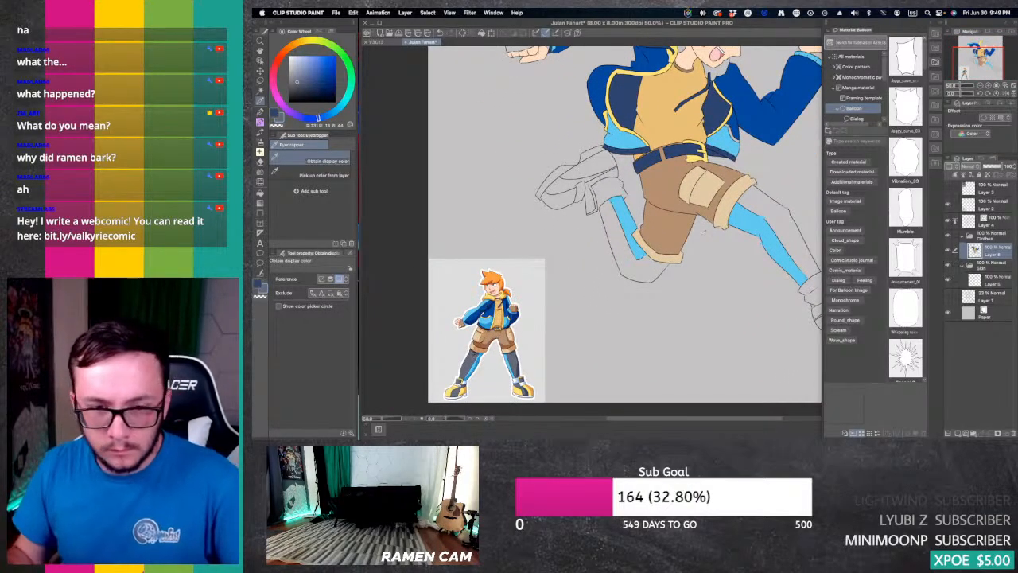
key("g")
left_click(769, 232)
left_click(641, 273)
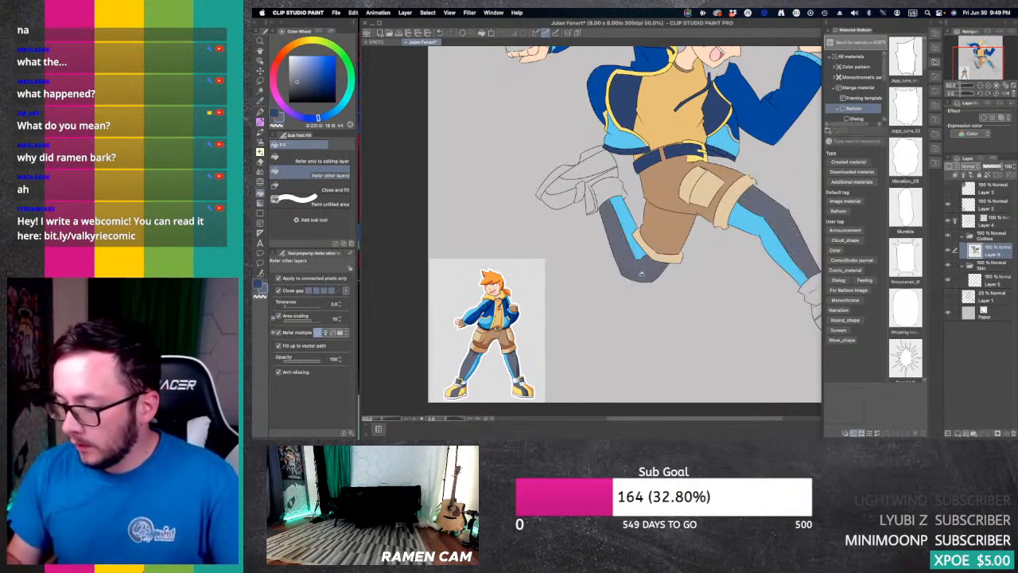
Step: Switch to white and fill the sock cuffs above both shoes
left_click_drag(988, 60, 990, 55)
key("x")
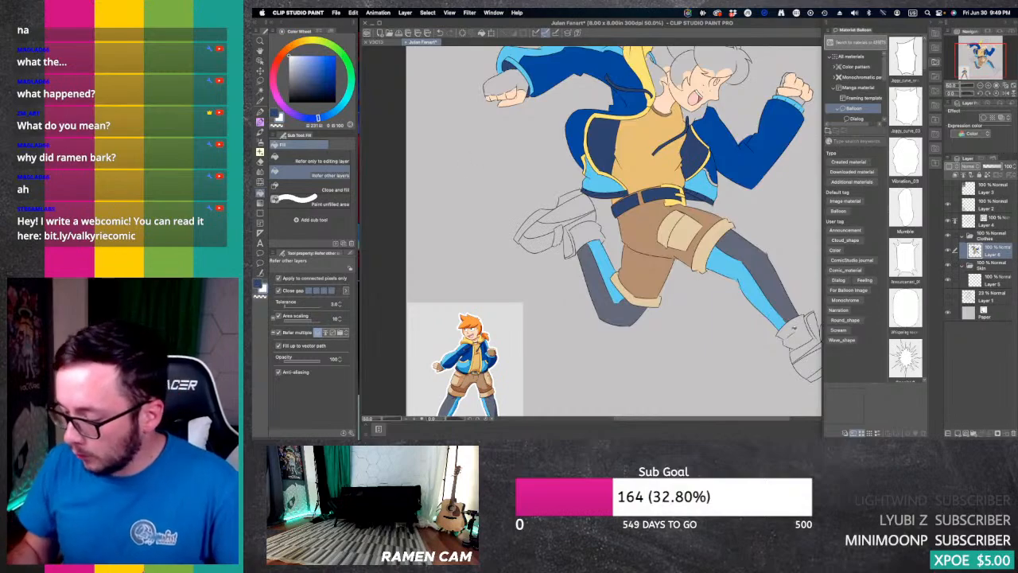
left_click(795, 338)
left_click(589, 234)
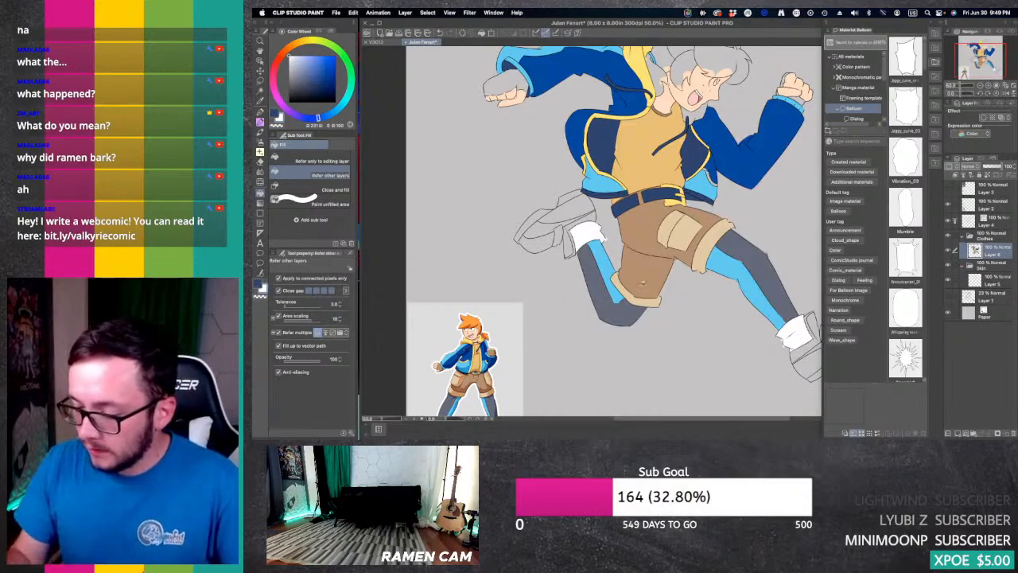
key("e")
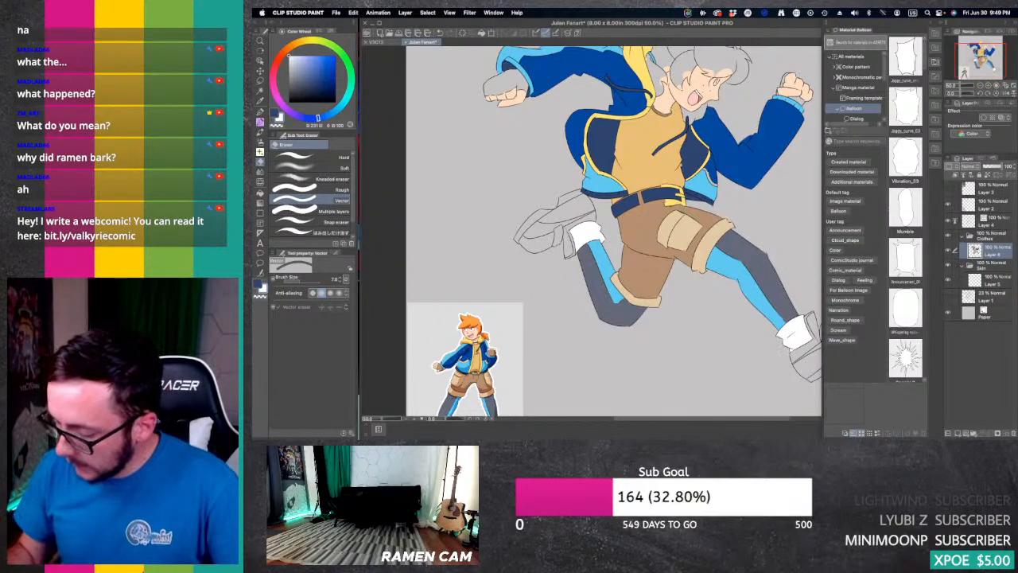
Step: Fill the soles, toe edges and straps of both shoes with white
left_click_drag(589, 263, 663, 197)
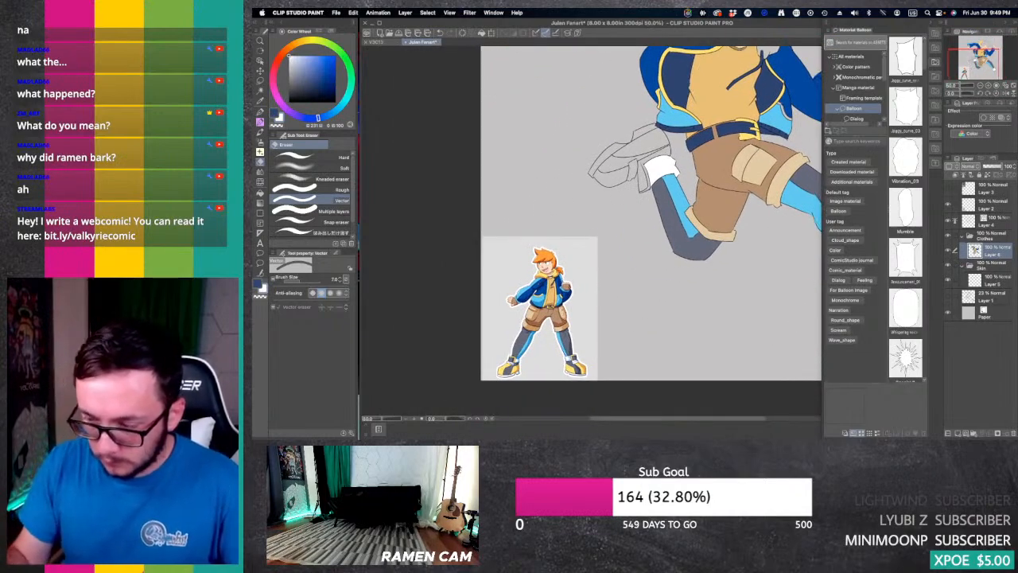
key("g")
key("g")
left_click(613, 154)
left_click(646, 130)
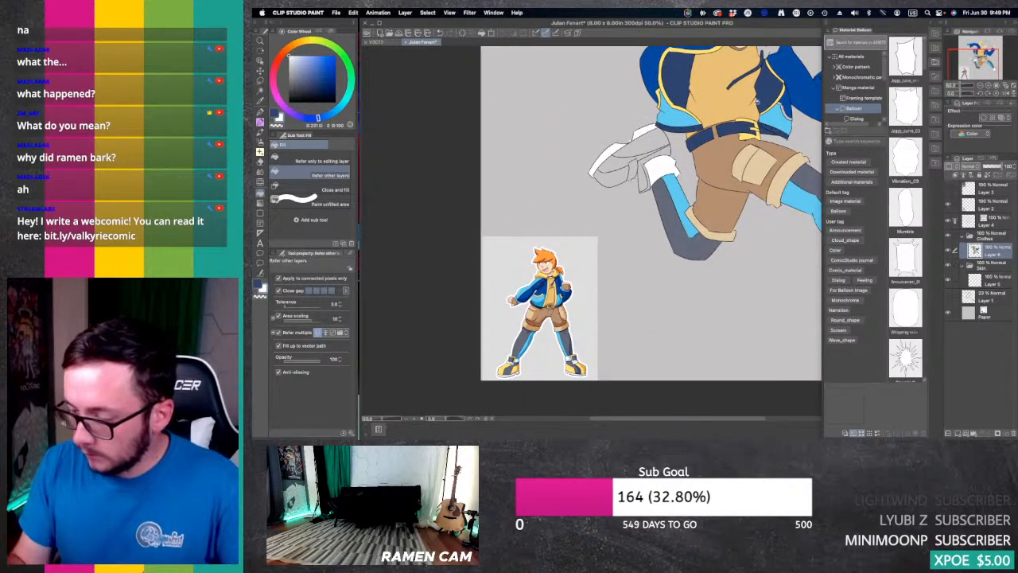
left_click_drag(978, 62, 995, 67)
left_click(753, 224)
left_click(725, 250)
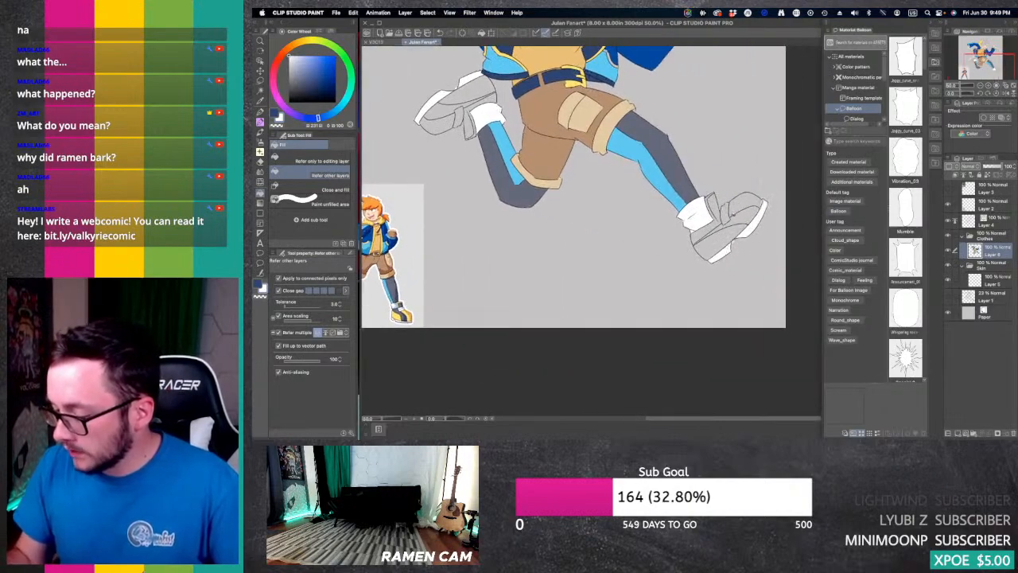
left_click(725, 212)
left_click(459, 119)
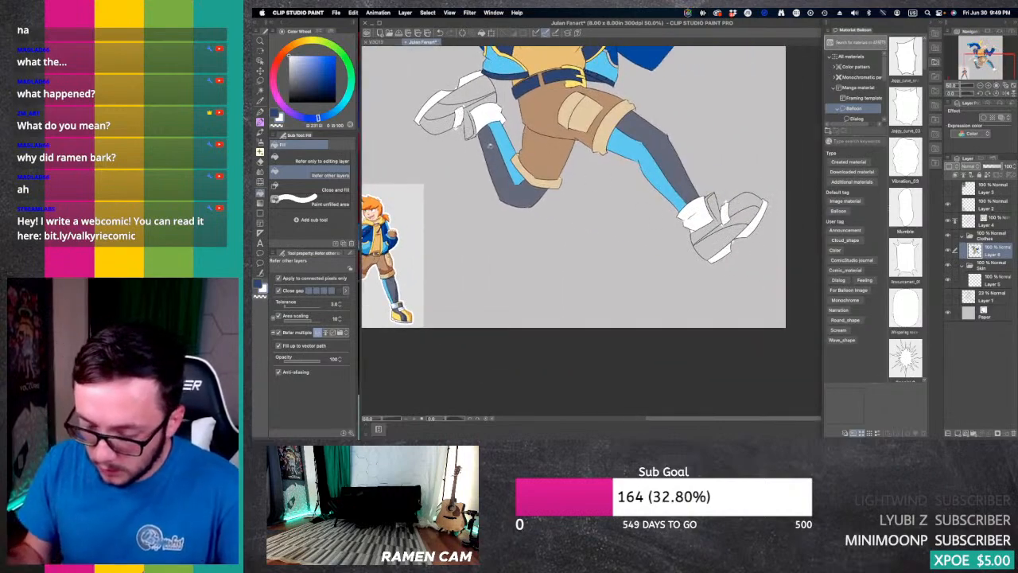
Step: Sample the dark slate grey from the leggings and fill the side stripes of both shoes
left_click(988, 85)
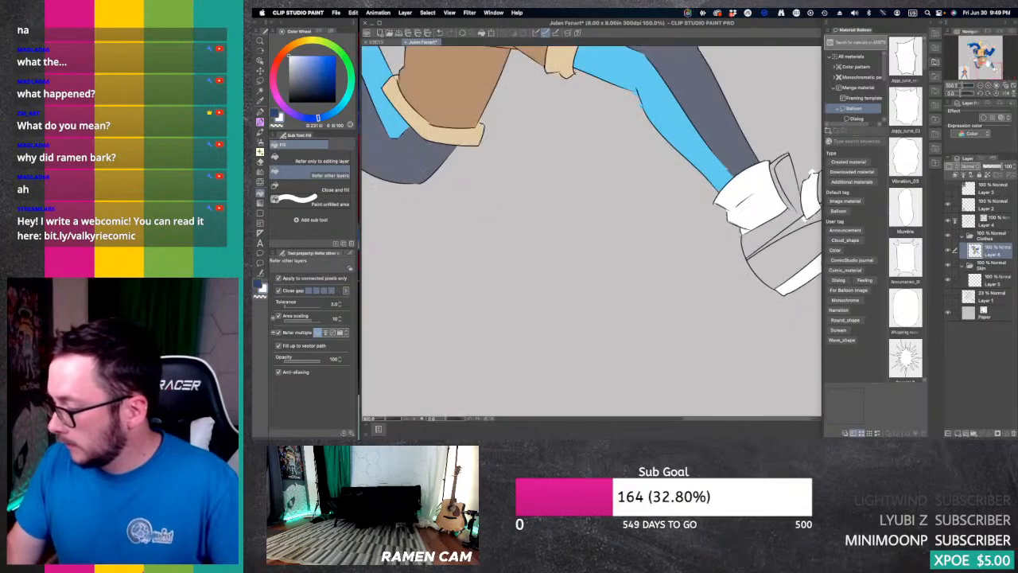
mouse_move(991, 67)
left_mouse_down()
mouse_move(969, 58)
mouse_move(978, 70)
mouse_move(981, 52)
left_mouse_up()
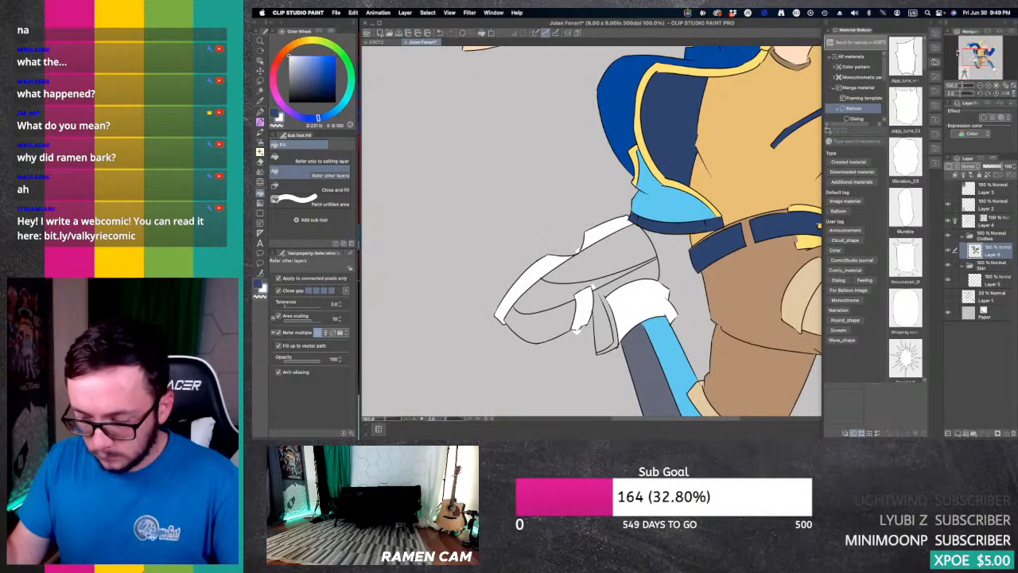
left_click(643, 357, "alt")
left_click(610, 279)
left_click(564, 287)
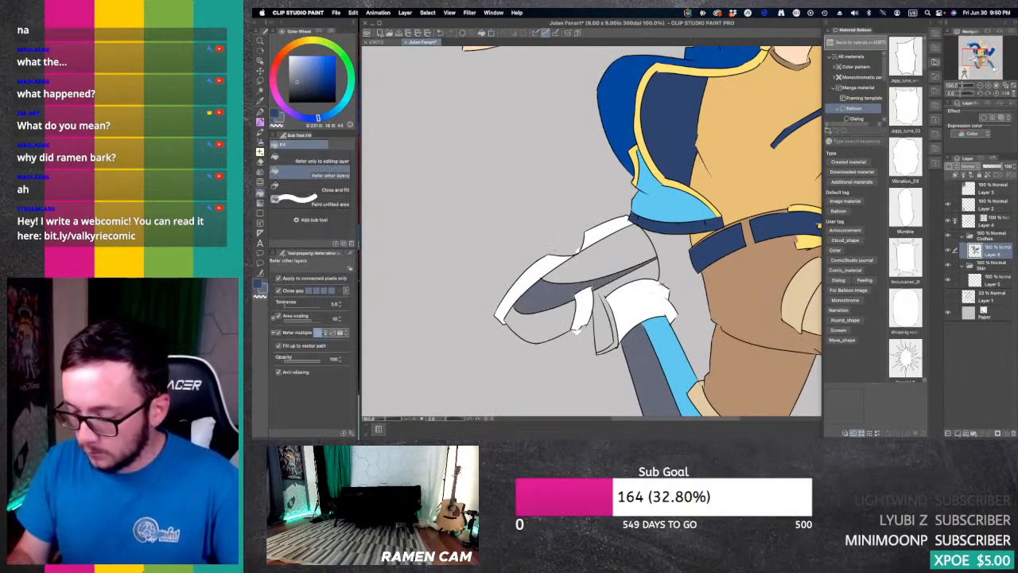
left_click_drag(978, 56, 994, 69)
left_click(710, 268)
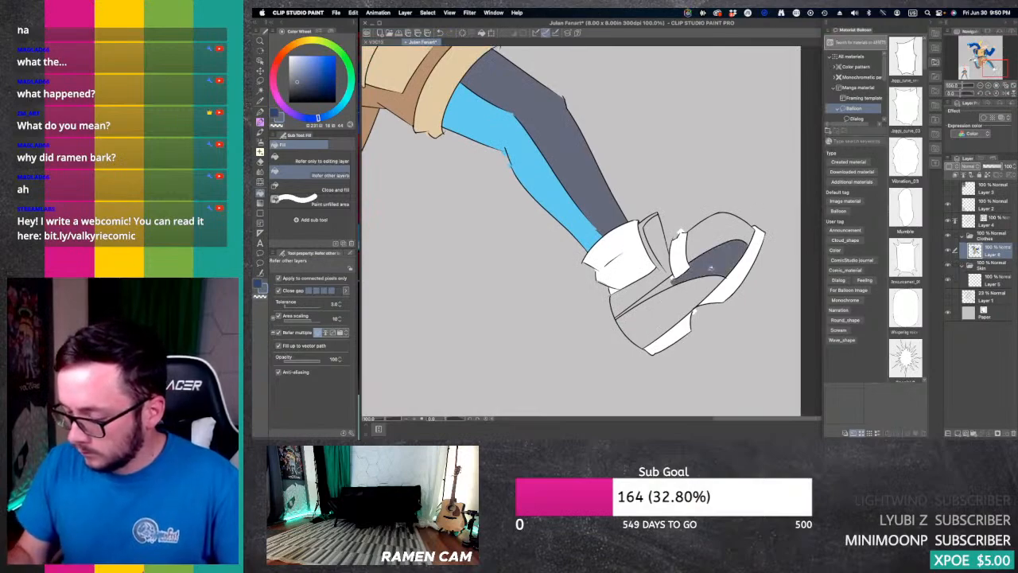
left_click(644, 297)
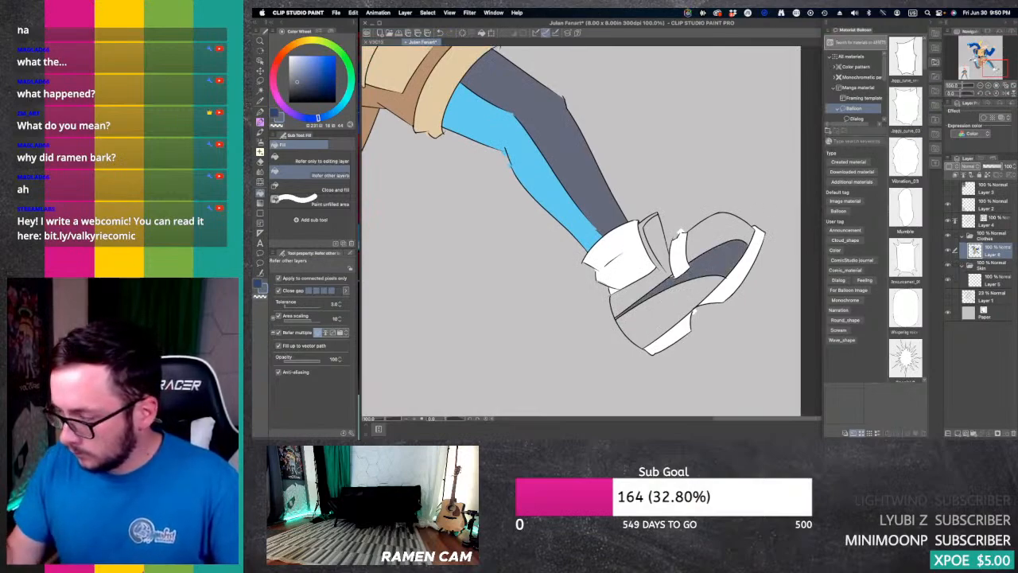
Step: Fill the ankle flaps beside the socks on the shoes with the same dark slate grey
left_click_drag(994, 67, 973, 63)
left_click(728, 189)
left_click(650, 191)
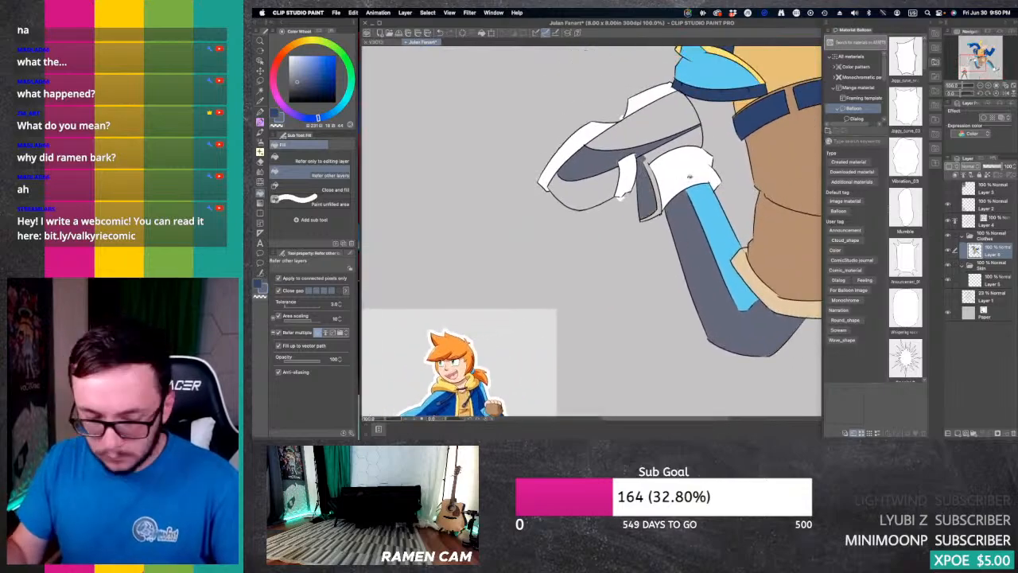
key("e")
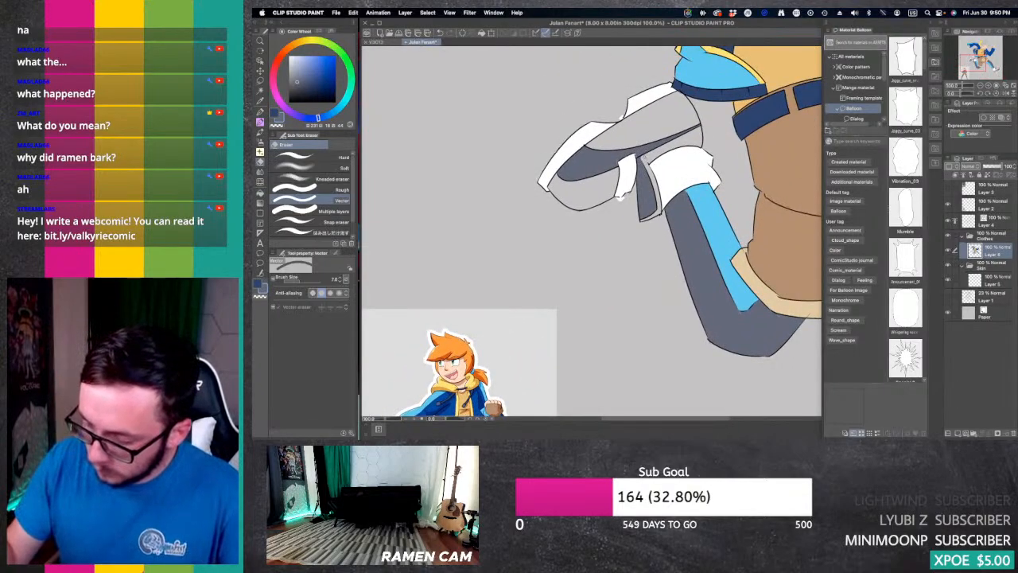
left_click_drag(983, 62, 994, 69)
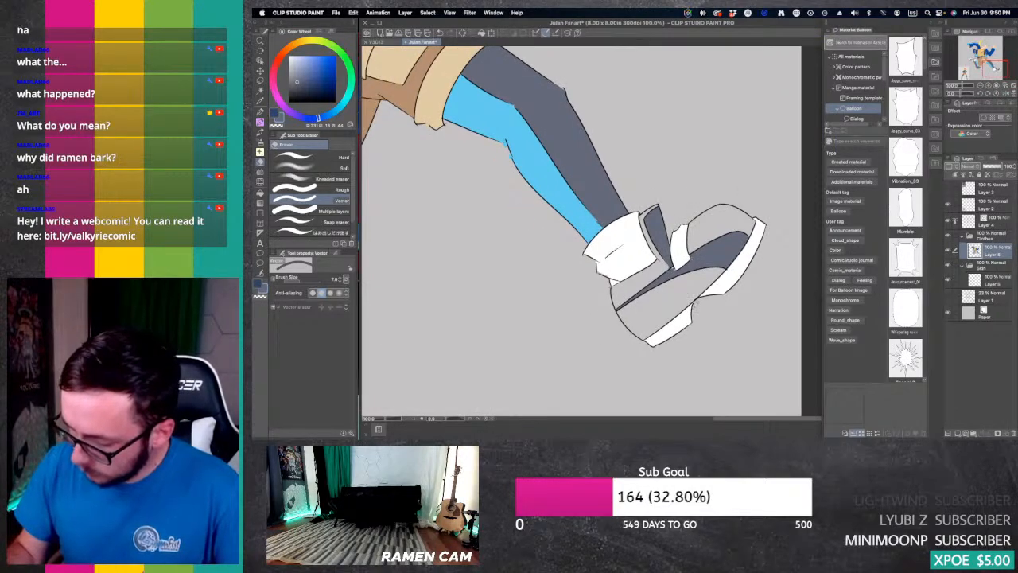
Step: Sample the yellow of the reference figure's shoes and fill the remaining panels of both running shoes with it
left_click(980, 85)
left_click_drag(989, 62, 968, 60)
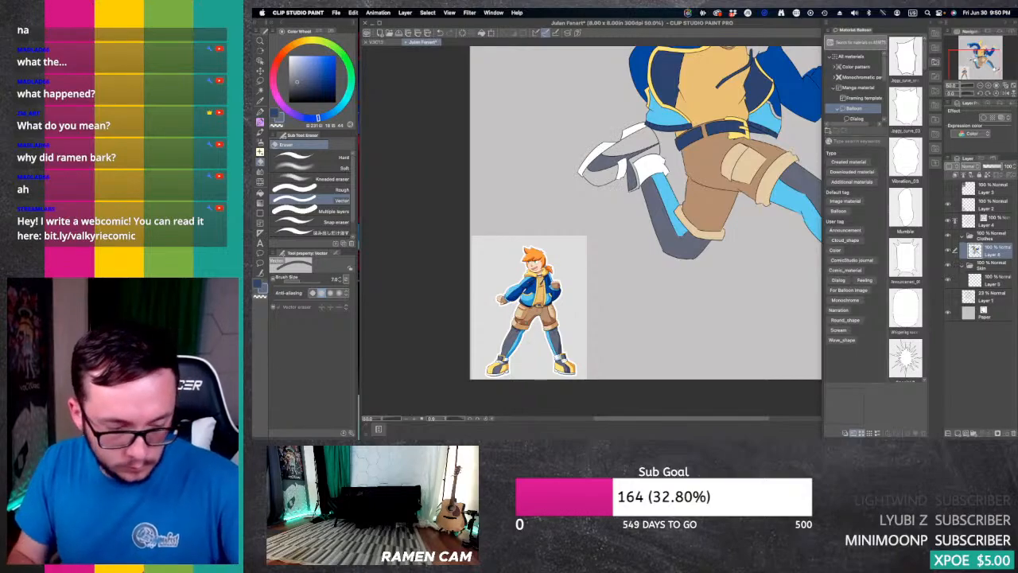
key("i")
left_click(500, 368)
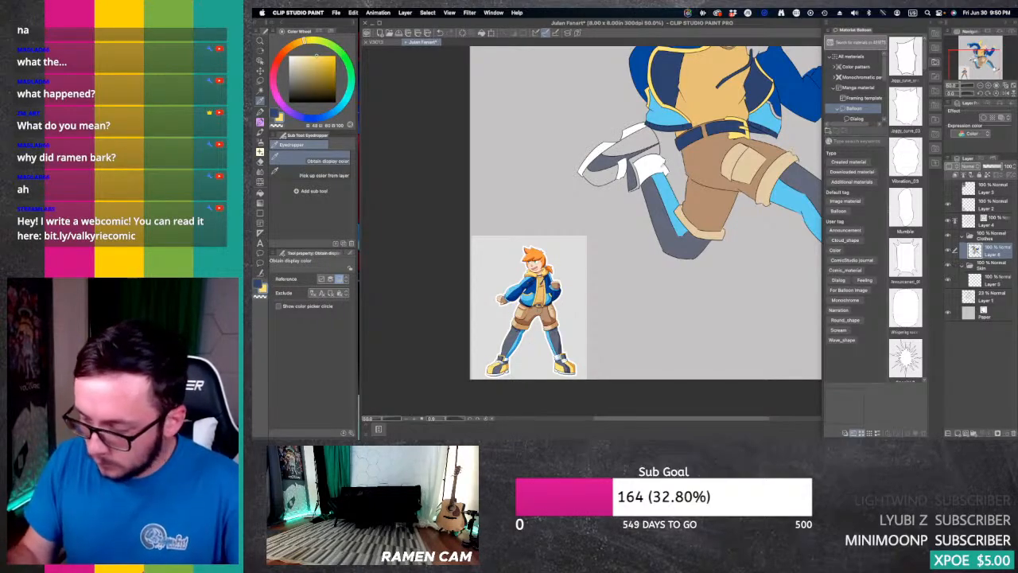
key("g")
left_click(640, 154)
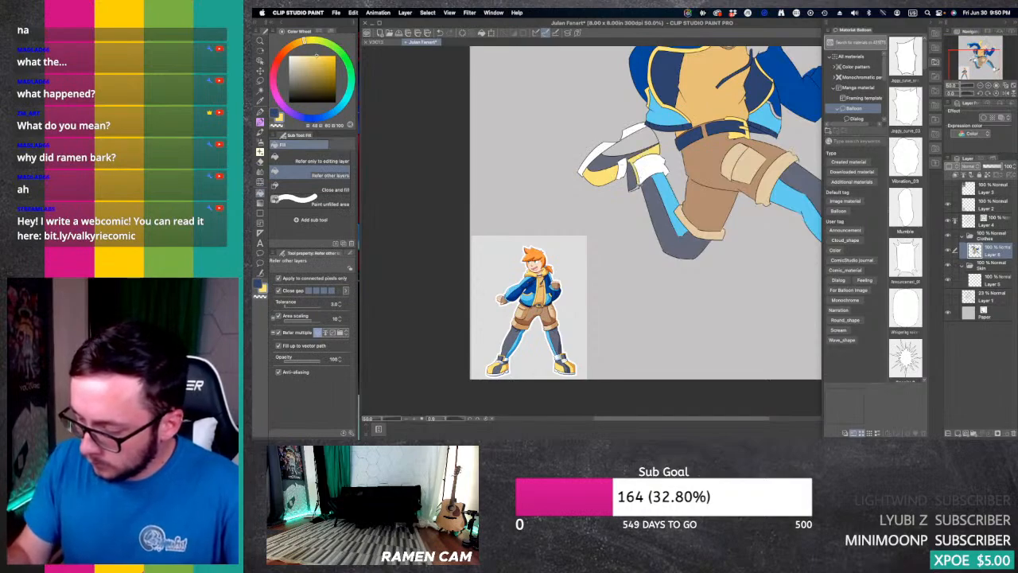
left_click(654, 144)
left_click_drag(972, 62, 991, 64)
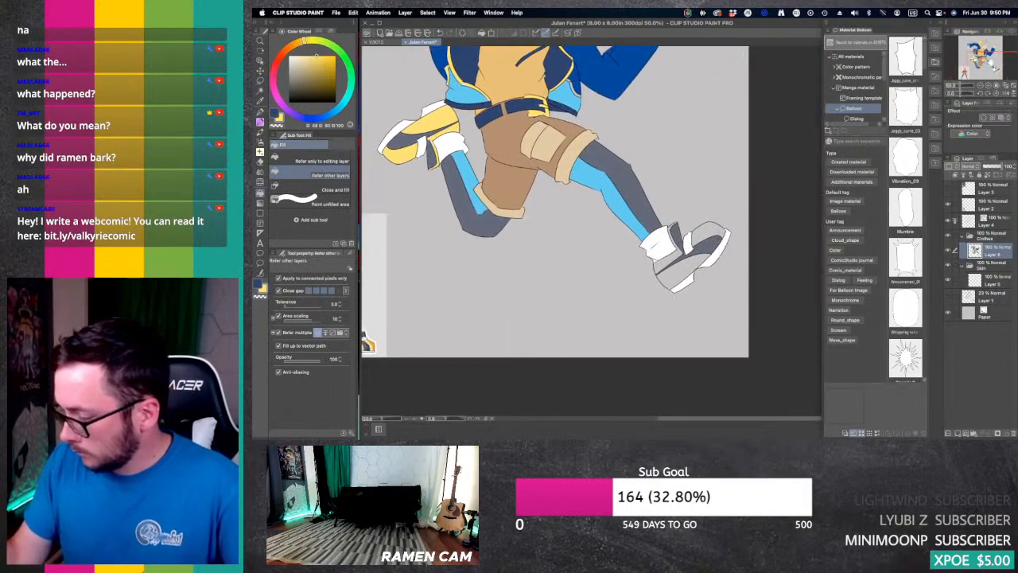
left_click(706, 232)
left_click(678, 276)
left_click(666, 260)
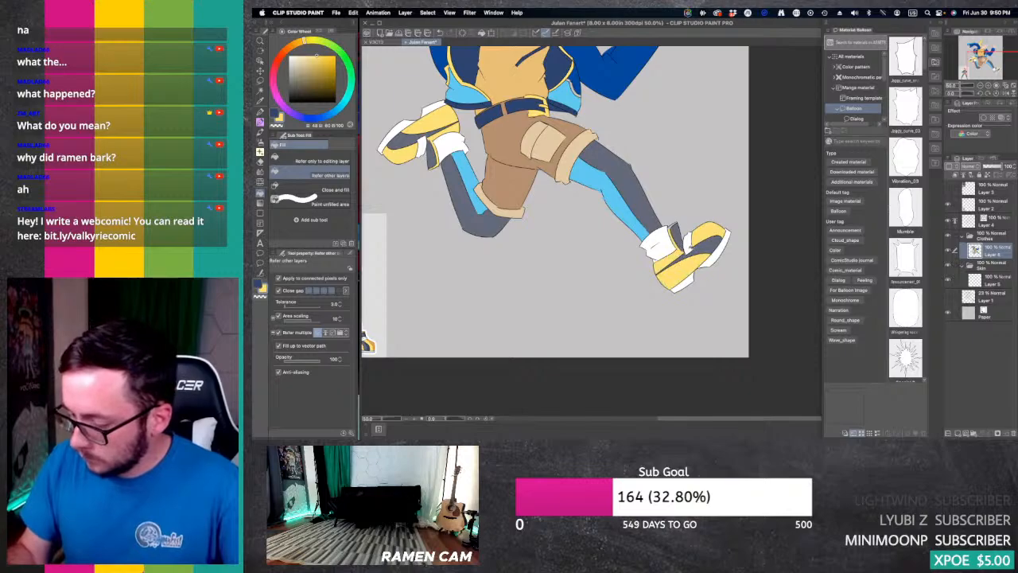
Step: Sample the brown of the shorts and fill the fingerless gloves on the running character's hands
left_click_drag(989, 64, 981, 54)
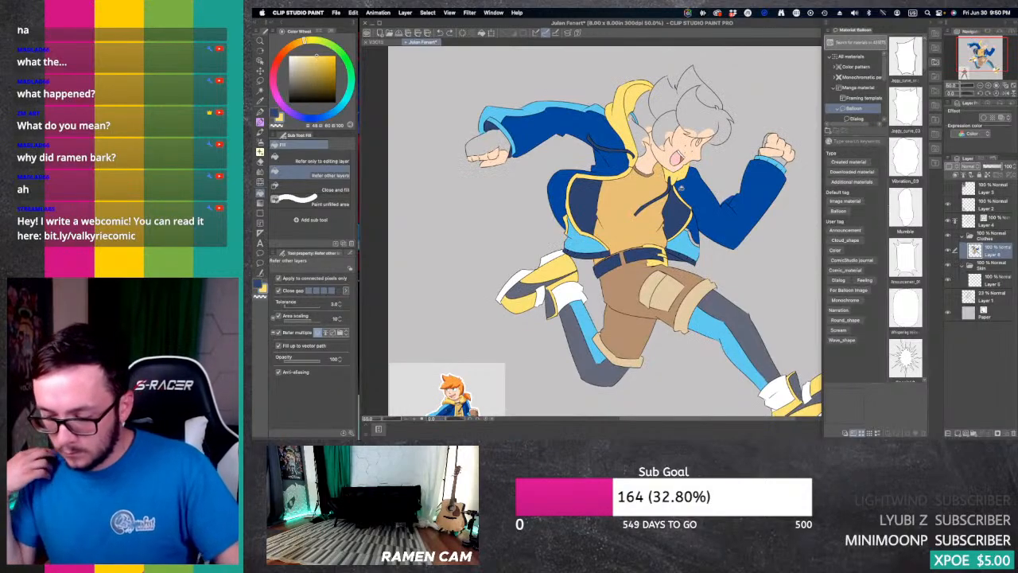
key("p")
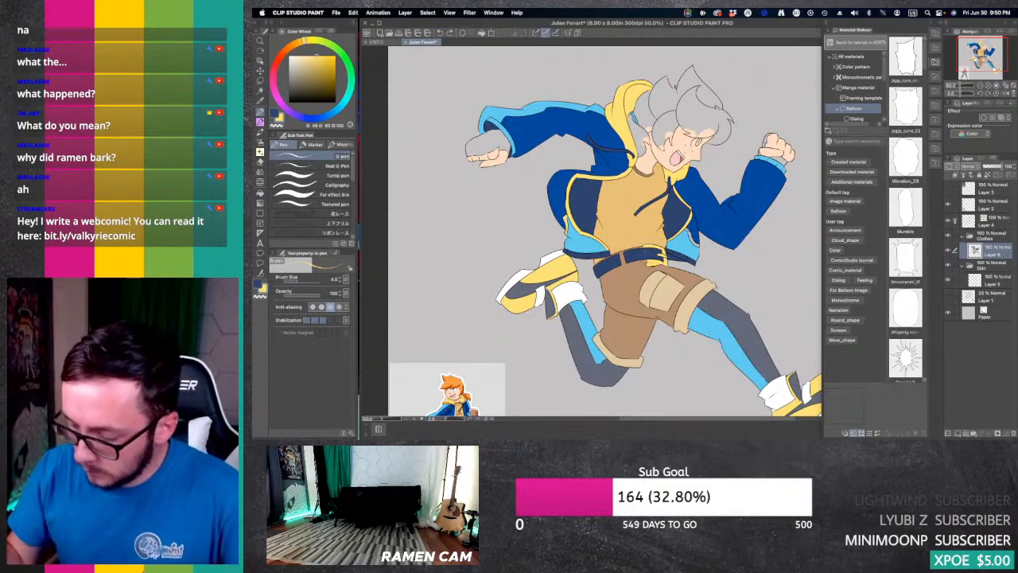
key("p")
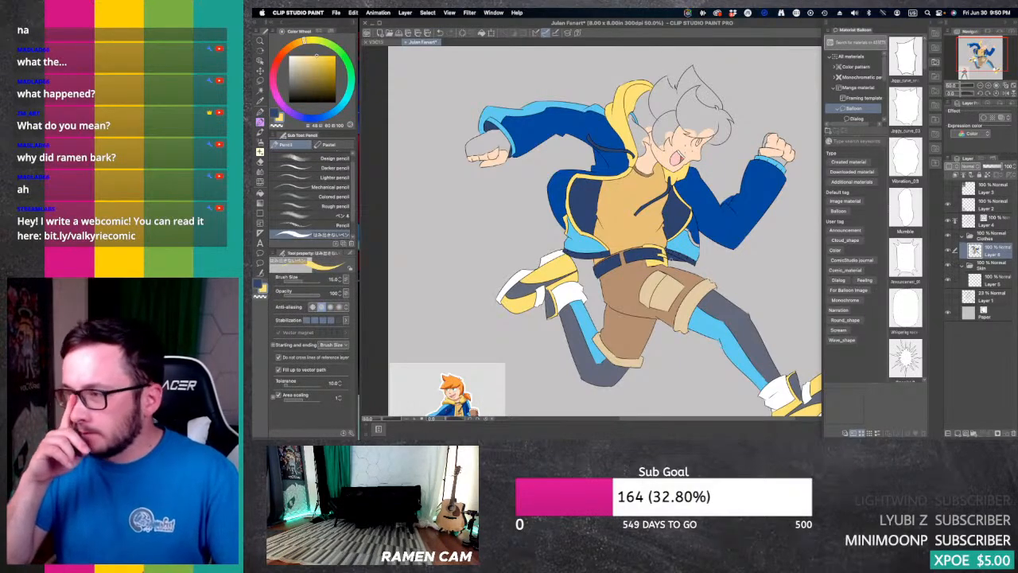
left_click_drag(588, 262, 622, 230)
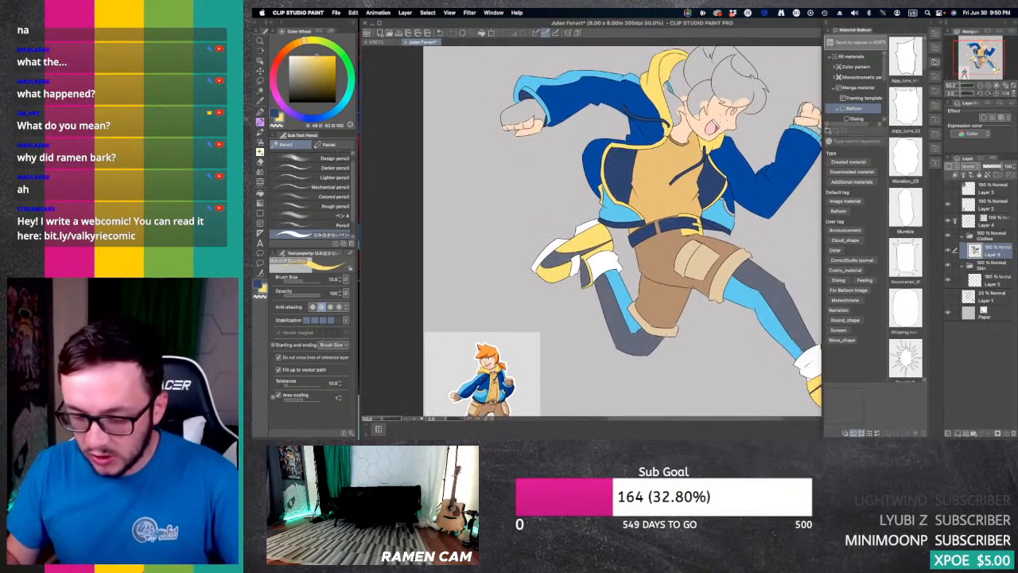
left_click(664, 253, "alt")
key("g")
left_click(525, 111)
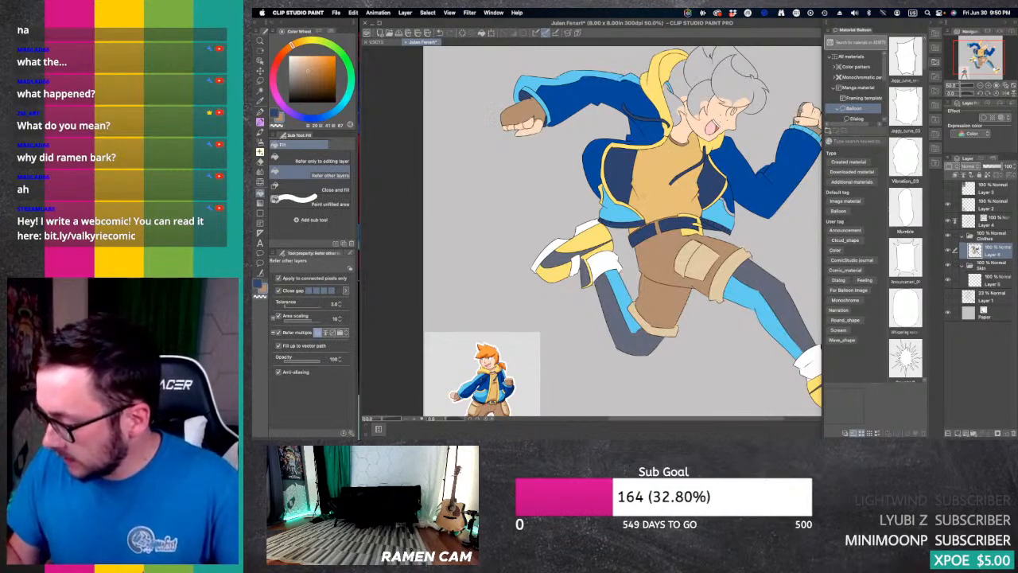
Step: Sample the skin tone from the raised front fist and touch up the glove edges with the pencil and eraser
left_click(988, 86)
left_click_drag(993, 60, 991, 49)
left_click(775, 165, "alt")
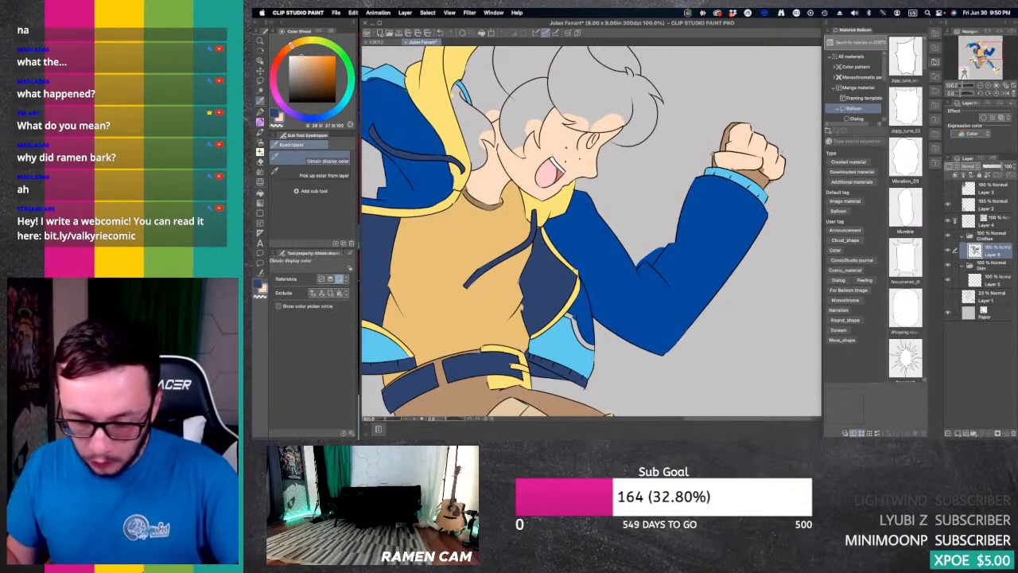
key("p")
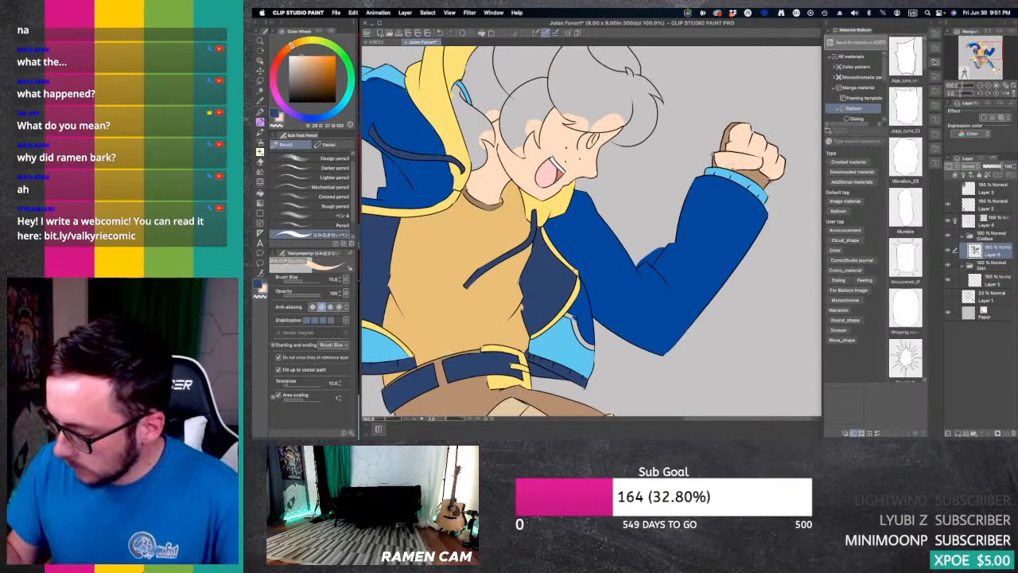
key("e")
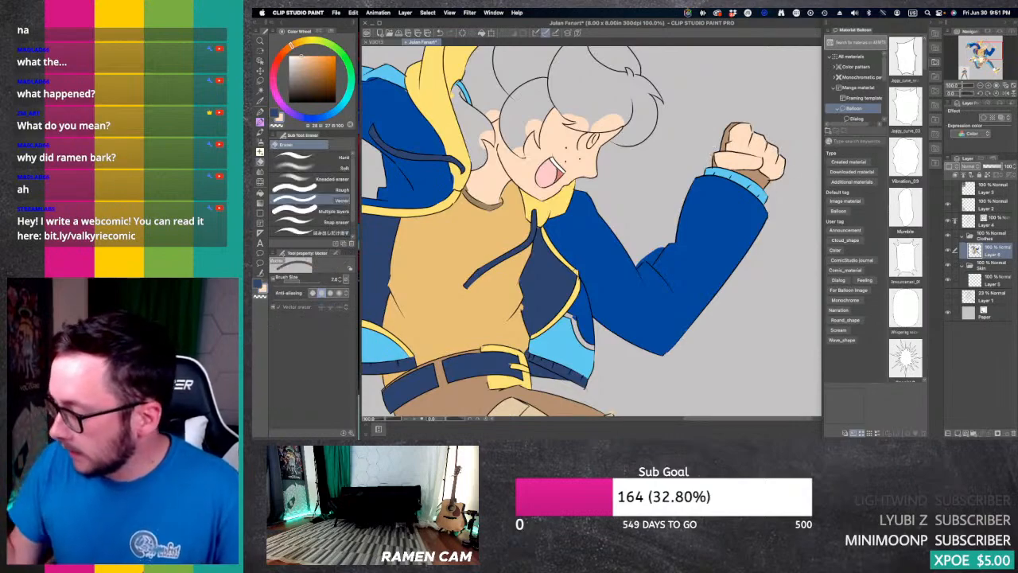
mouse_move(425, 89)
left_mouse_down()
mouse_move(774, 130)
mouse_move(877, 93)
left_mouse_up()
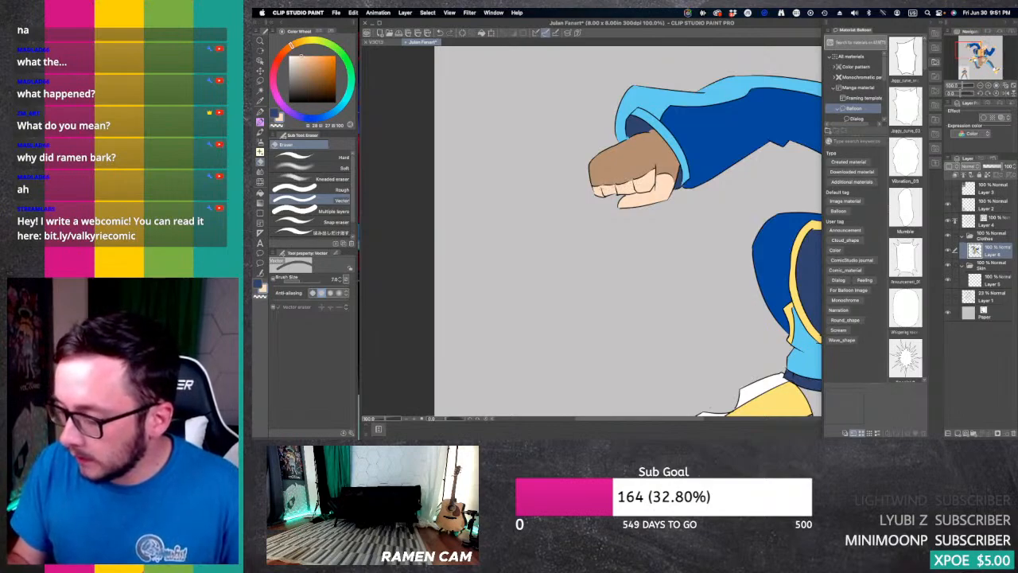
key("super+minus")
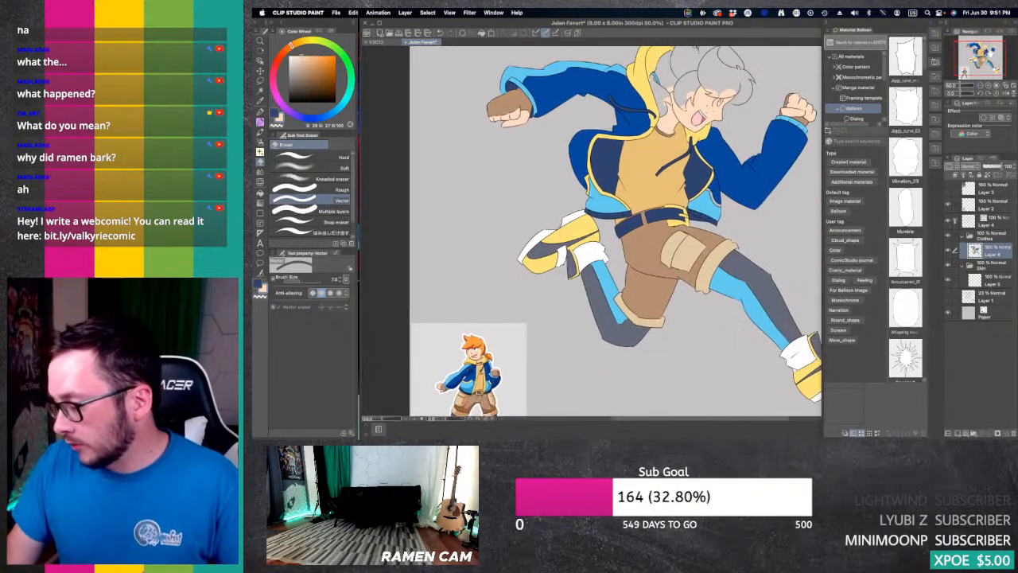
left_click_drag(596, 226, 587, 240)
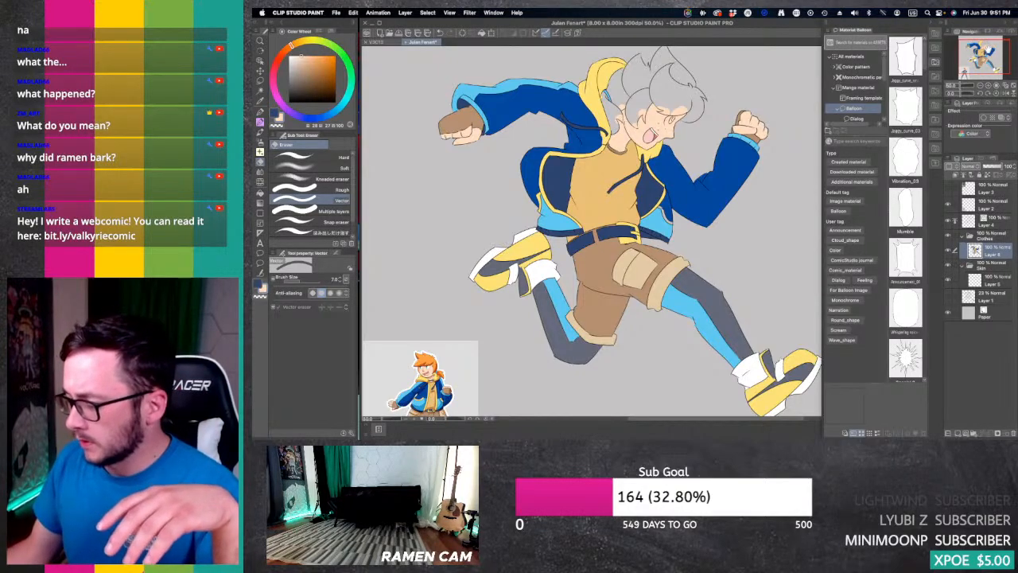
Step: Collapse the Clothes and Skin folders and create a layer folder named Hair above them with a new layer inside
left_click(963, 237)
left_click(963, 251)
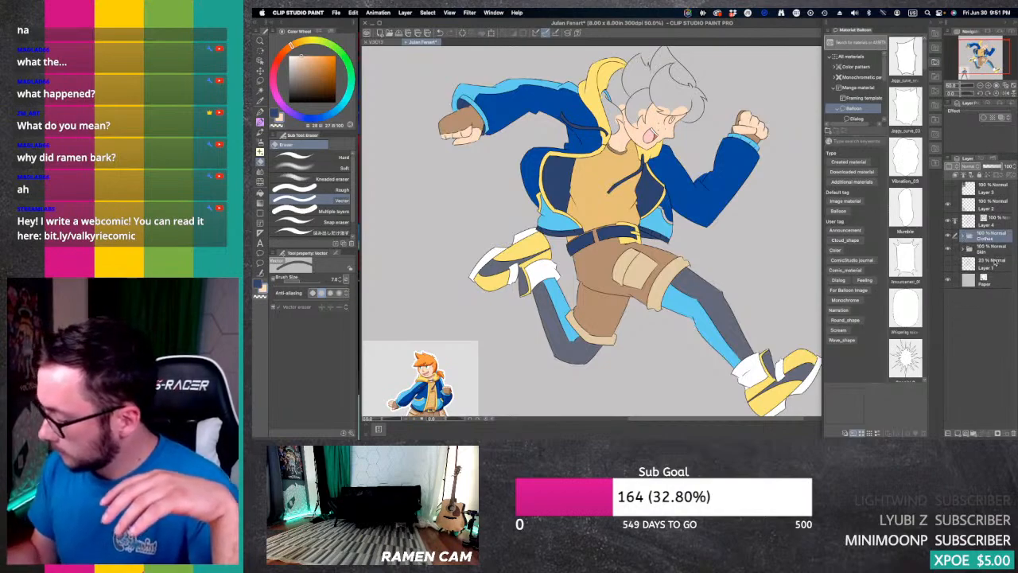
left_click(973, 434)
double_click(987, 239)
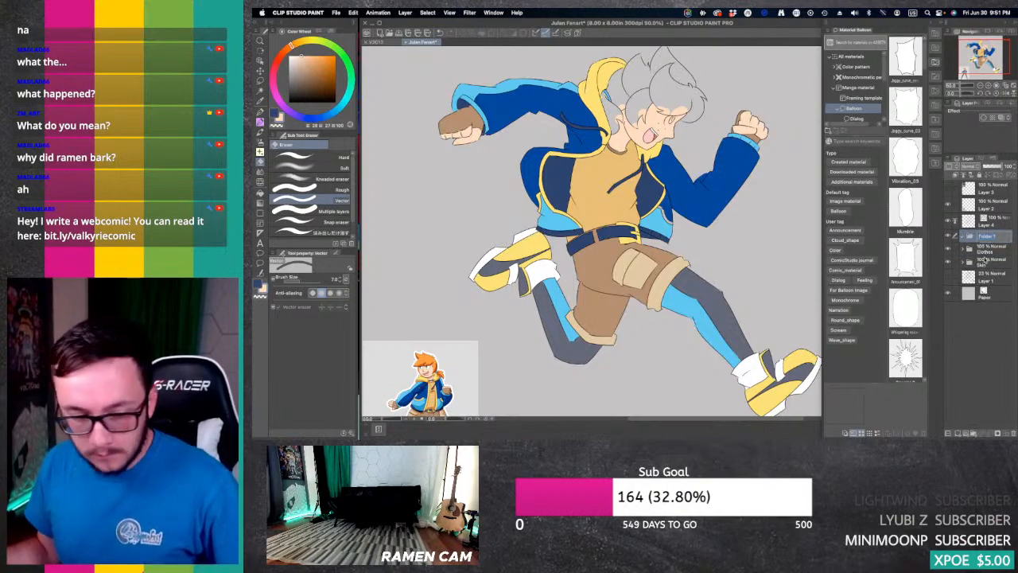
type("Hair")
key("Return")
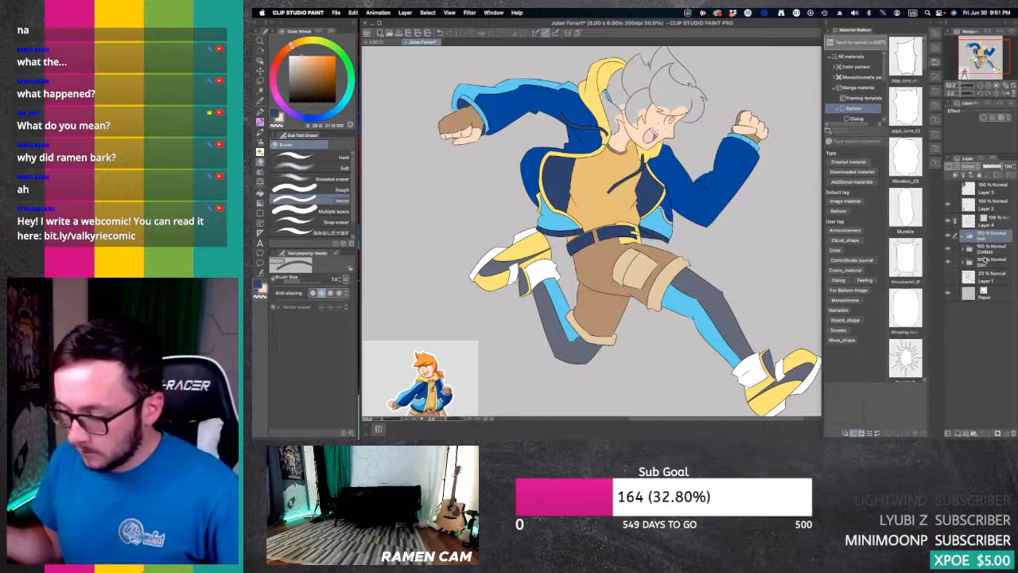
left_click(958, 433)
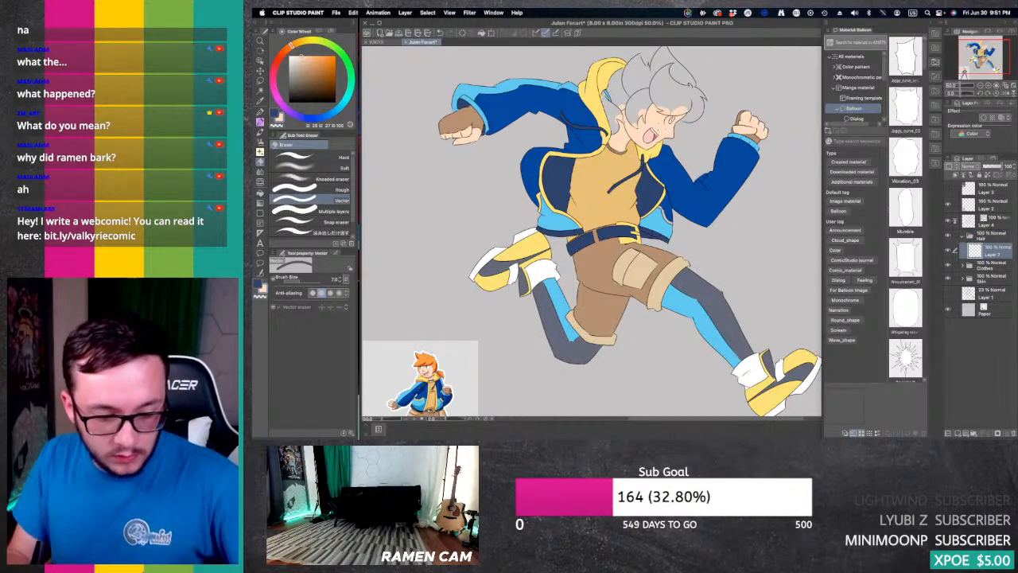
Step: Sample the orange of the reference figure's hair and fill all the hair sections of the running character with it
key("i")
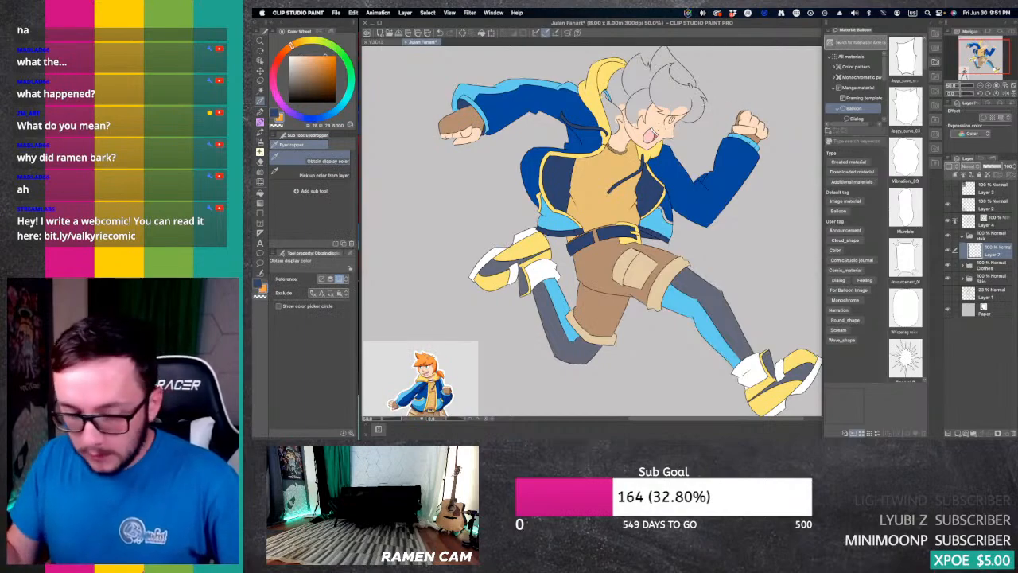
key("g")
left_click(678, 99)
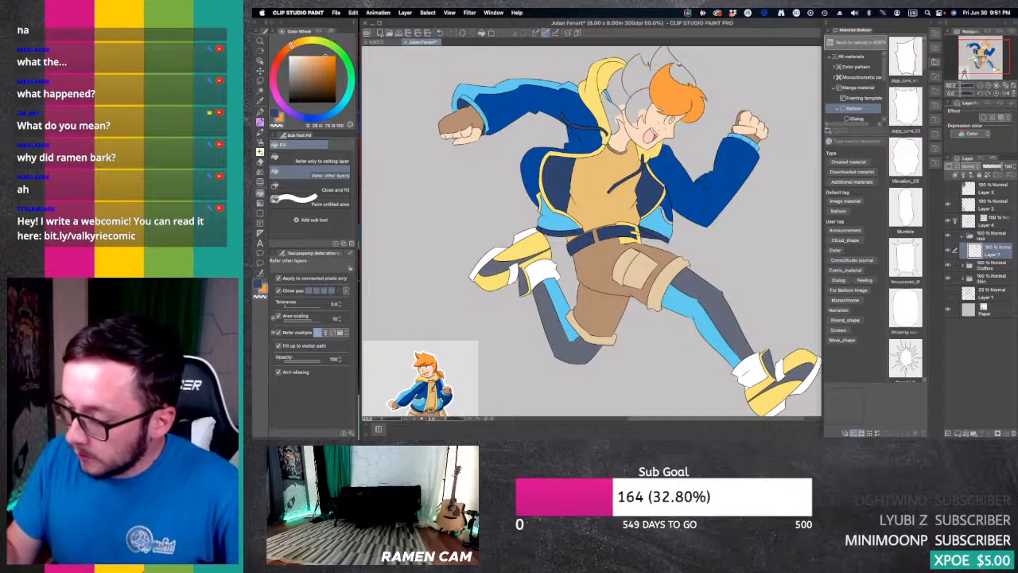
left_click_drag(681, 75, 667, 58)
left_click(642, 99)
left_click(645, 113)
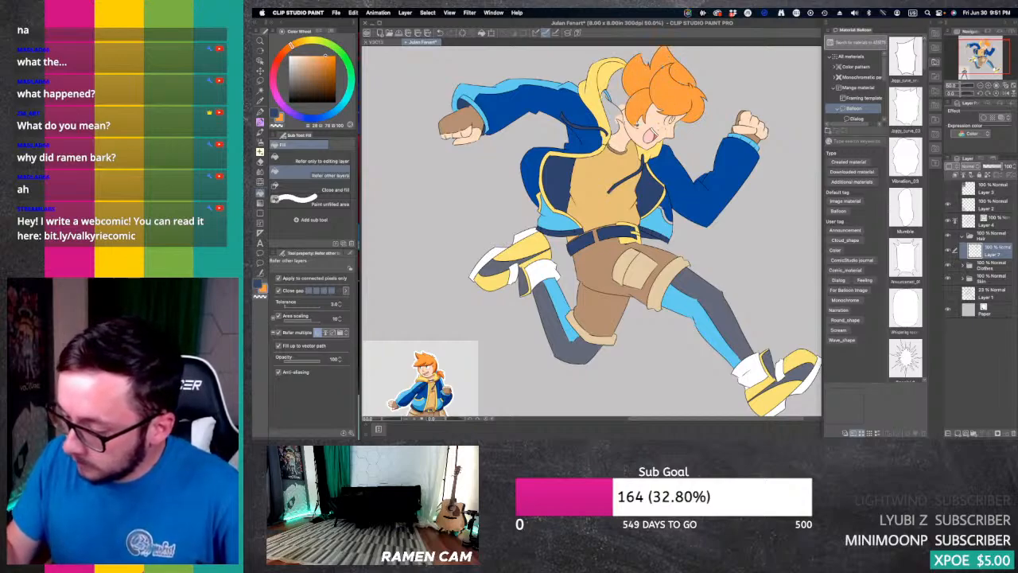
left_click(623, 92)
left_click(623, 107)
left_click(613, 114)
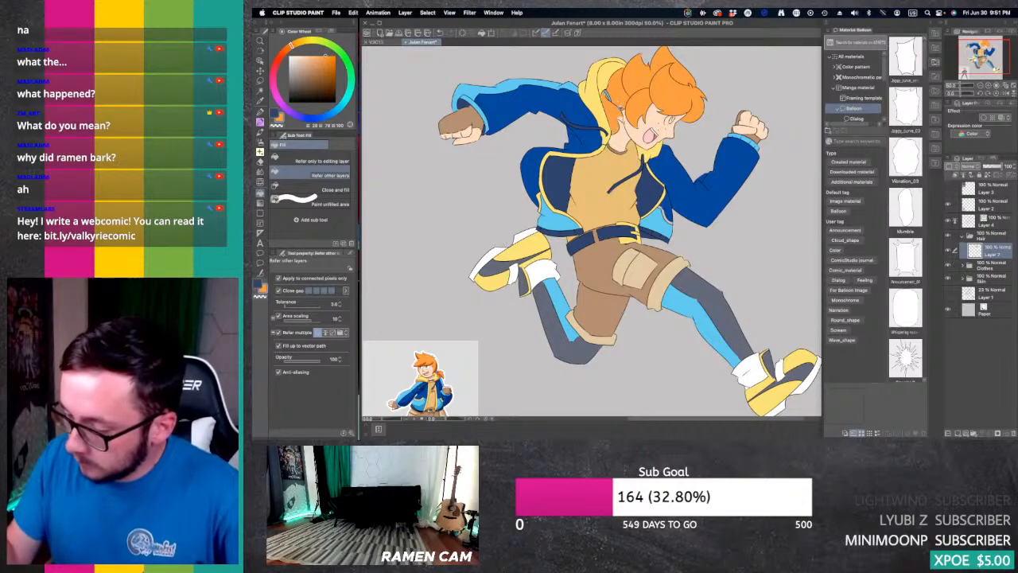
left_click(624, 118)
Step: Clean up the orange along the gap between the upper hair spikes on the Hair folder's layer
left_click(989, 85)
left_click(988, 86)
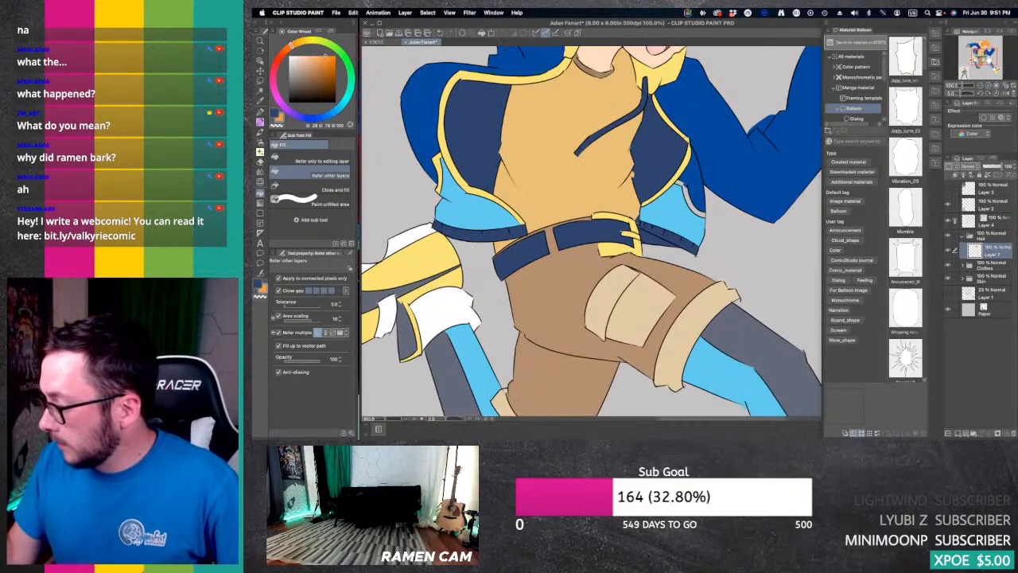
left_click_drag(986, 57, 981, 47)
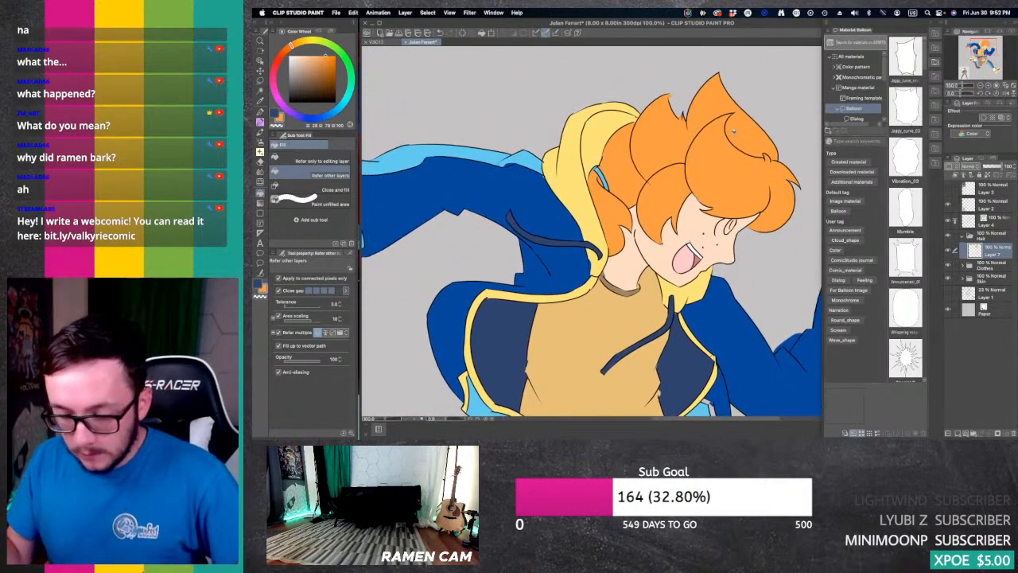
left_click(994, 218)
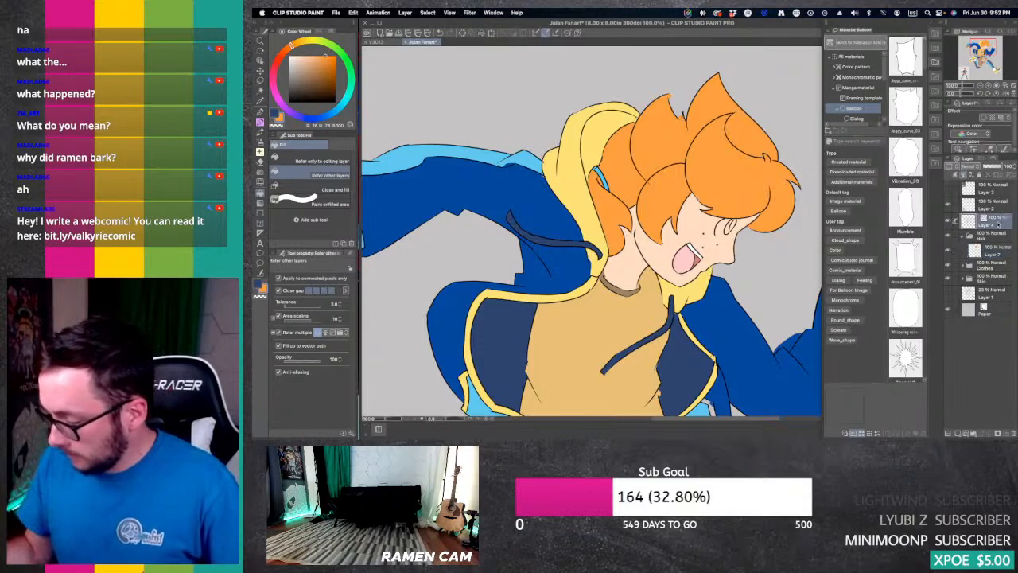
key("e")
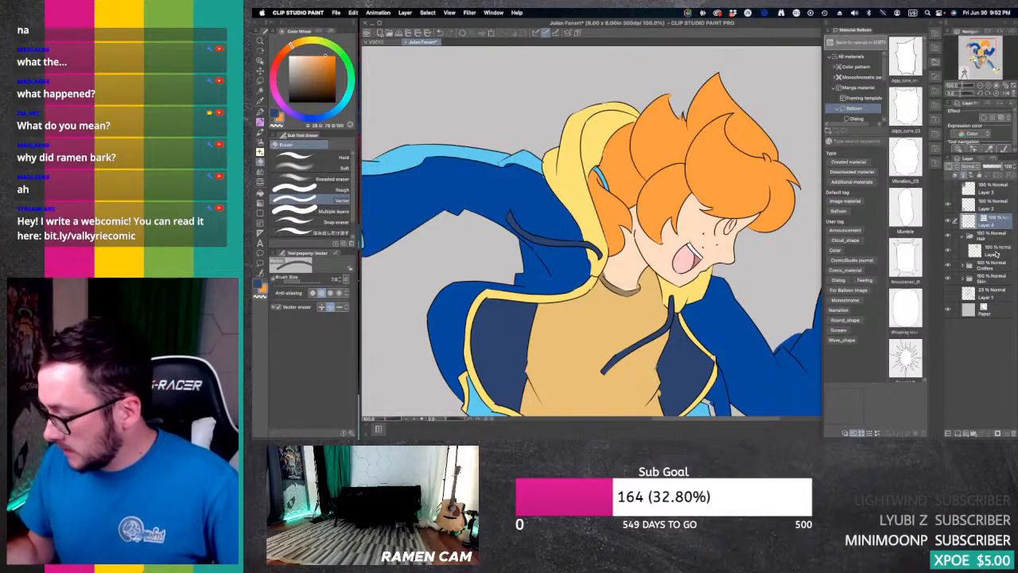
left_click(995, 251)
key("p")
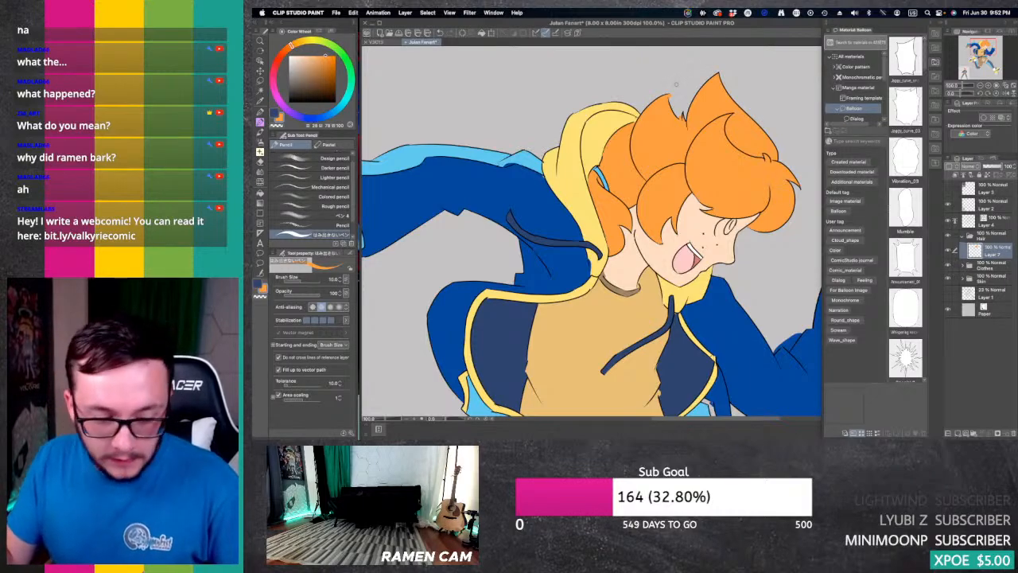
key("e")
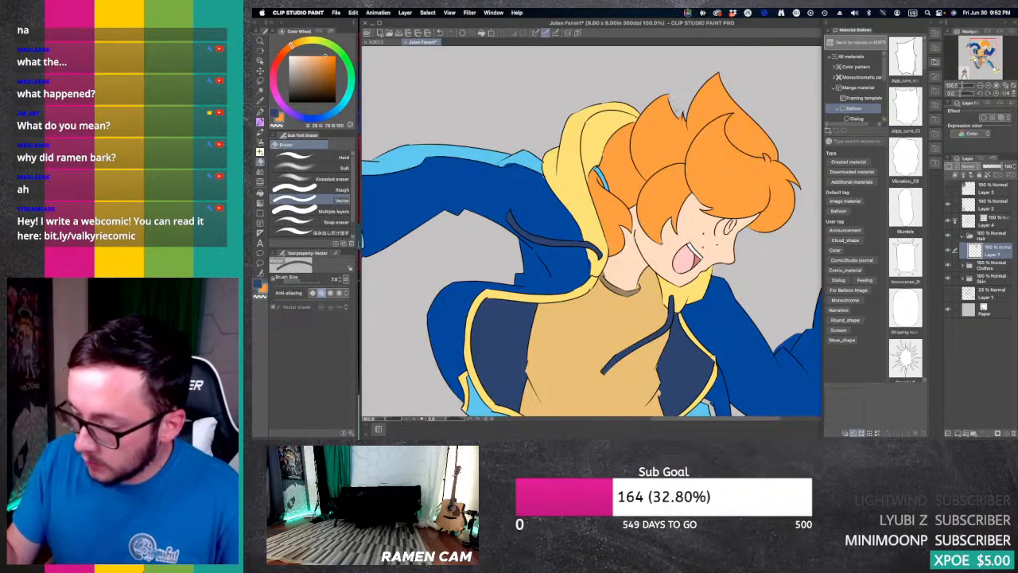
left_click_drag(678, 105, 683, 115)
Step: Erase the stray blue at the elbow crease of the front sleeve on the Clothes folder's layer
left_click(981, 85)
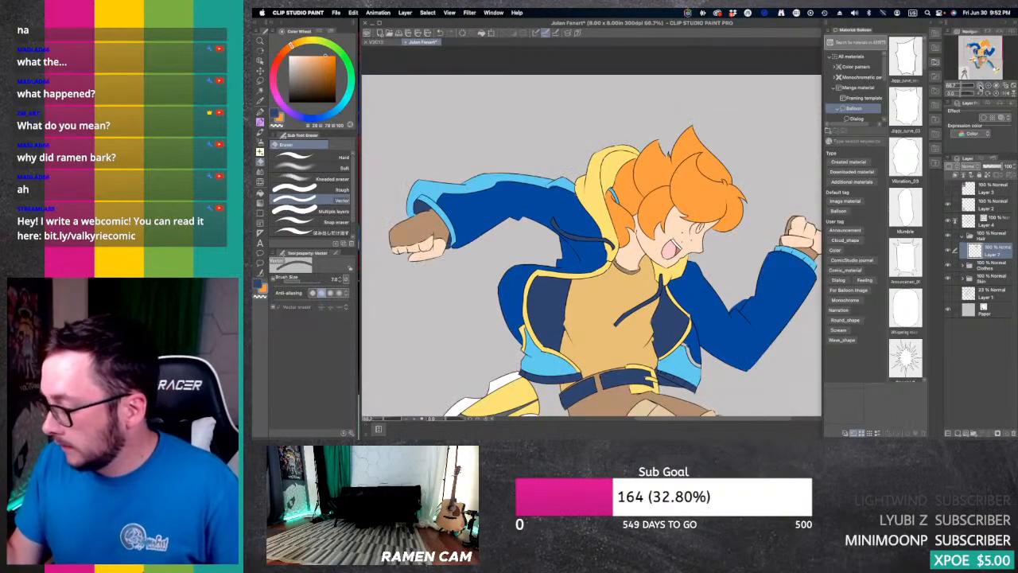
left_click_drag(984, 52, 989, 64)
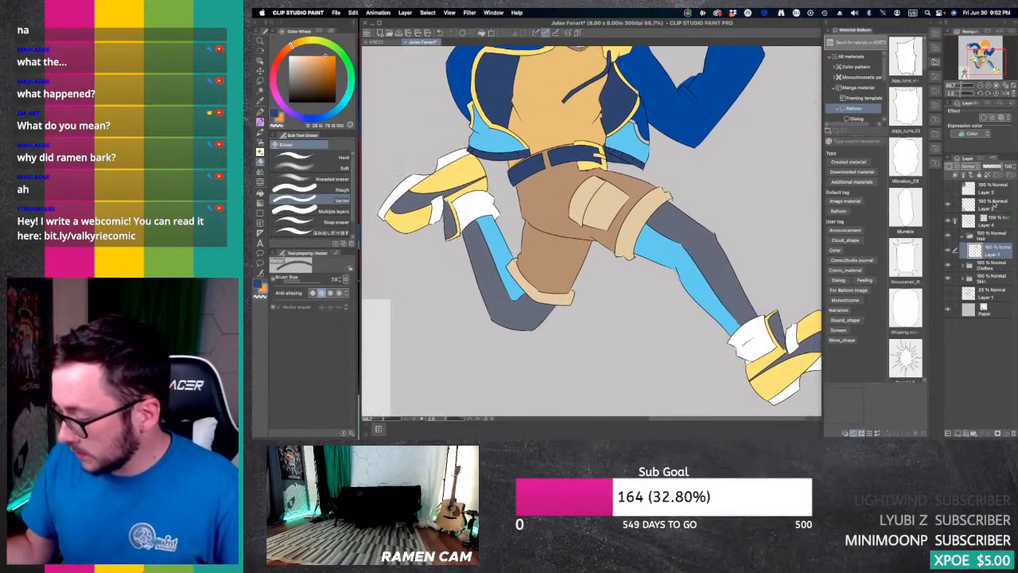
left_click(962, 266)
left_click(994, 280)
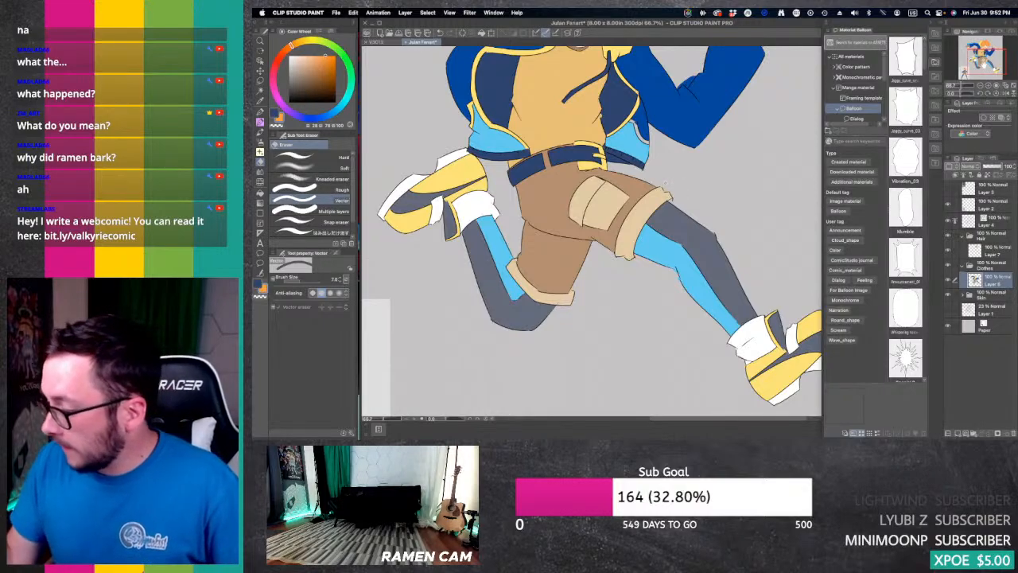
left_click_drag(987, 62, 988, 53)
double_click(989, 85)
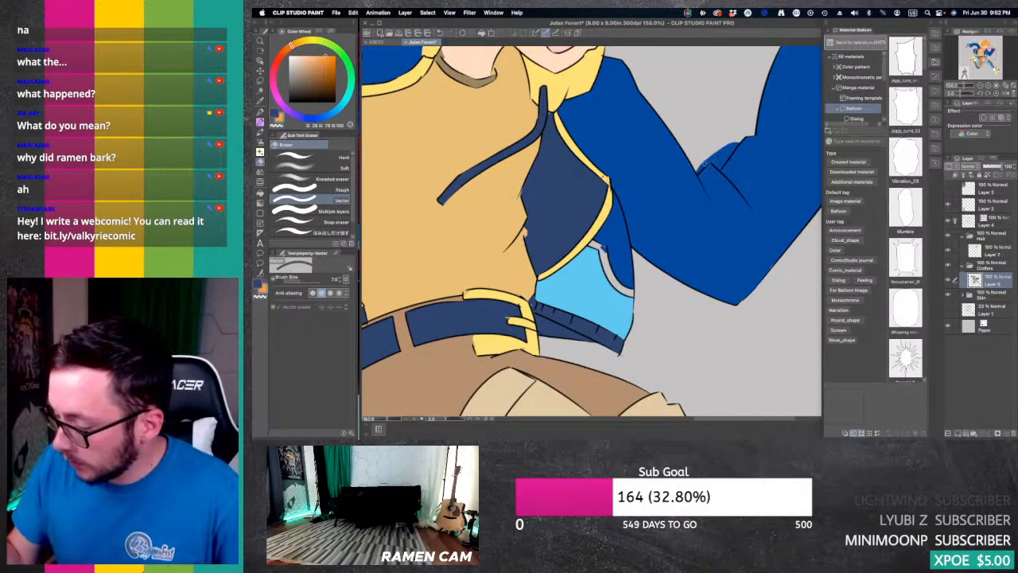
mouse_move(718, 151)
left_mouse_down()
mouse_move(699, 169)
mouse_move(724, 164)
mouse_move(712, 161)
mouse_move(729, 193)
mouse_move(788, 199)
mouse_move(799, 187)
mouse_move(782, 31)
left_mouse_up()
key("super+minus")
key("super+minus")
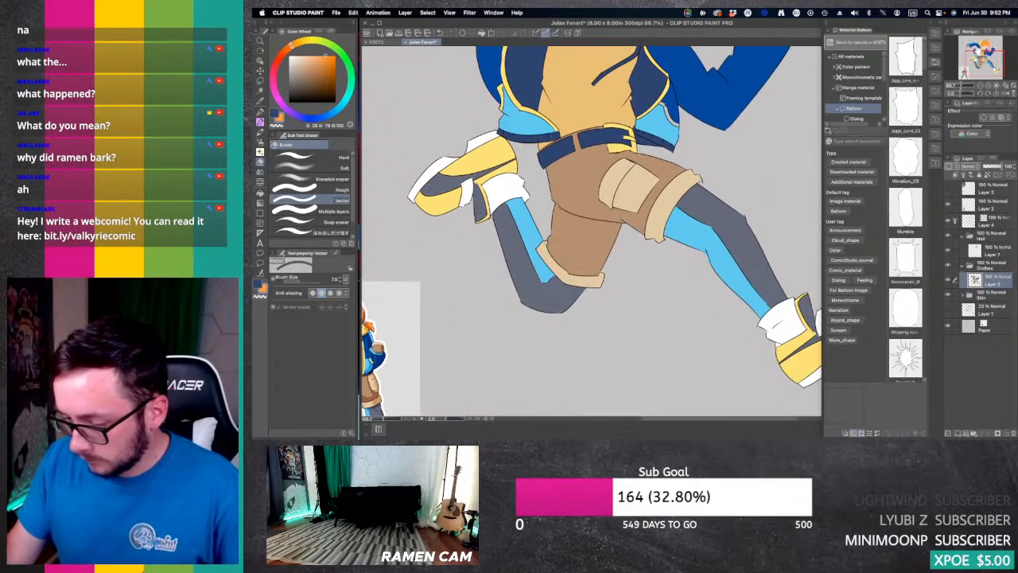
left_click_drag(406, 86, 406, 304)
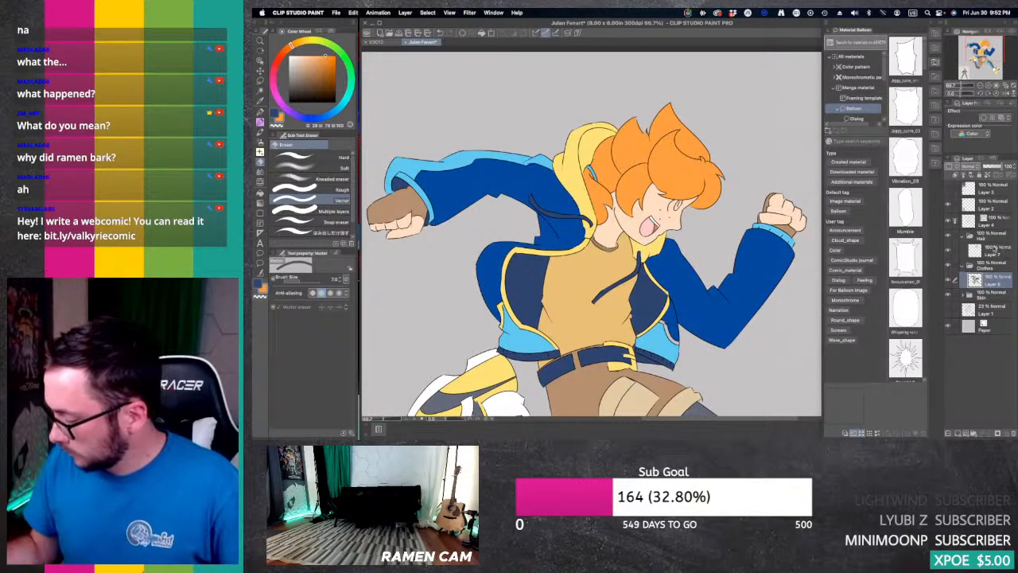
Step: Collapse the Hair and Clothes folders and create a layer folder named Eyes above them with a new layer inside
left_click(962, 236)
left_click(962, 250)
left_click(998, 237)
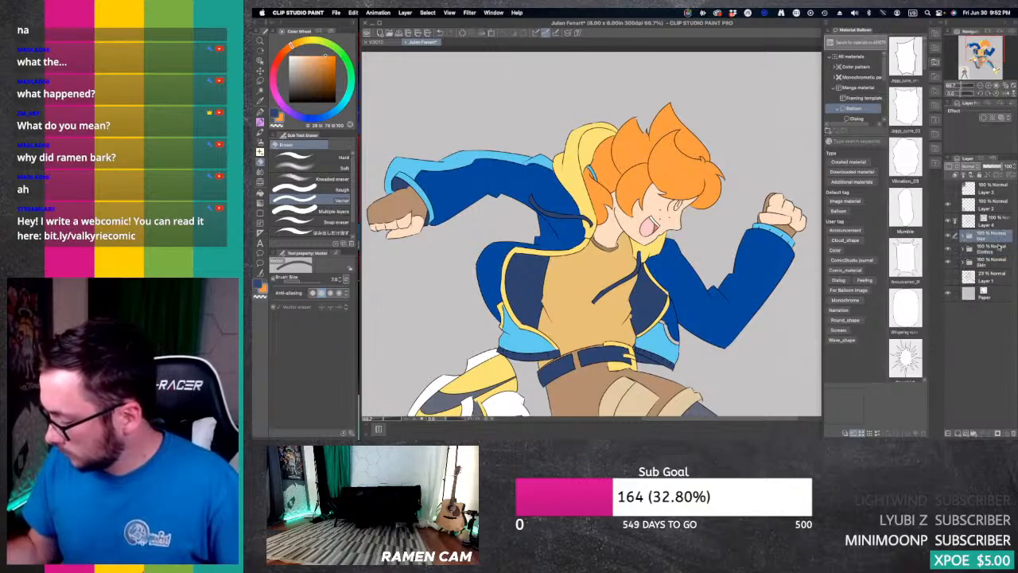
left_click(973, 433)
double_click(986, 236)
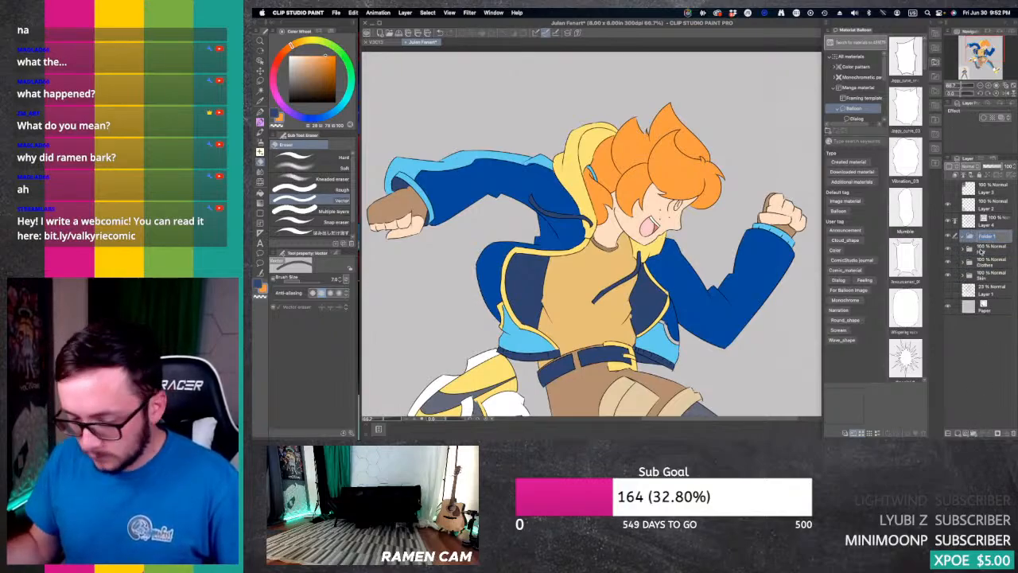
key("BackSpace")
type("Eyes")
key("Return")
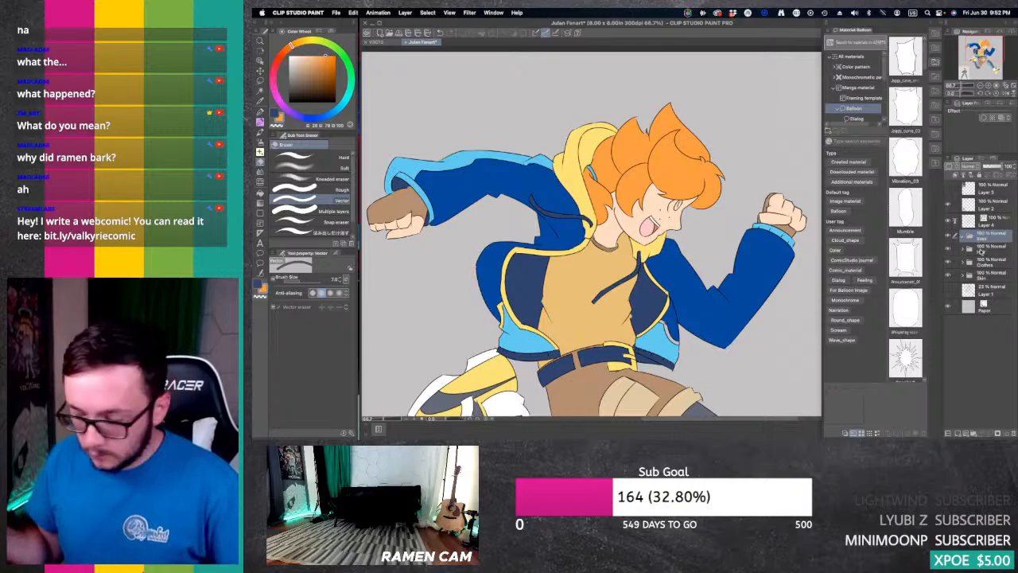
left_click(958, 433)
Step: Outline the white of the running character's eye in white with the G-pen and fill it
left_click(289, 56)
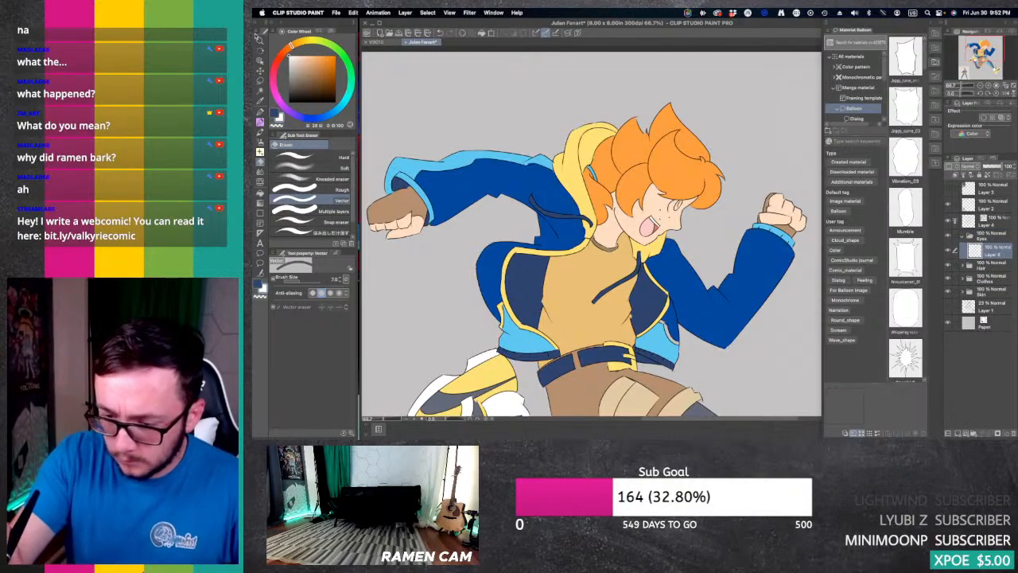
left_click(988, 86)
left_click(853, 109)
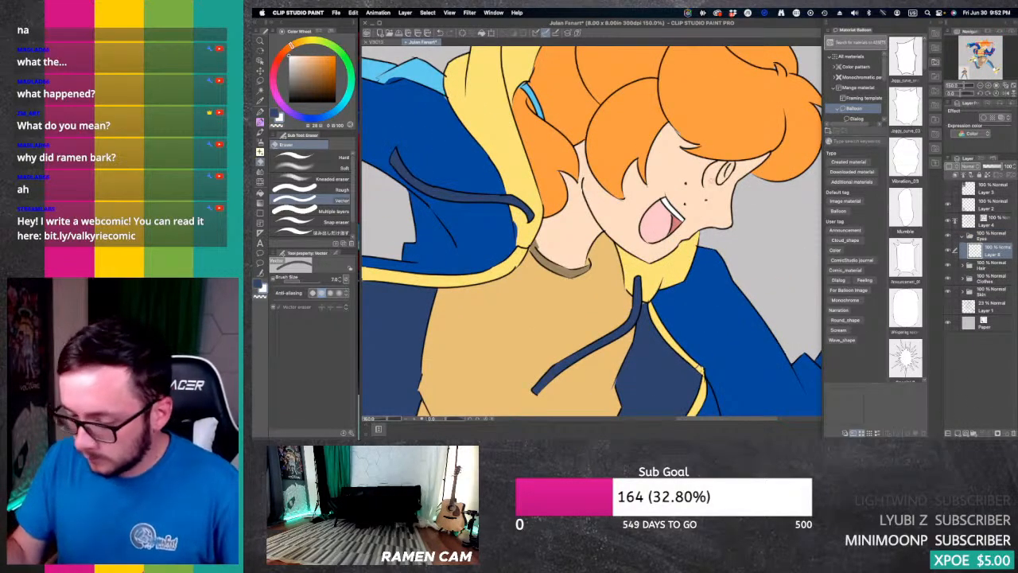
key("p")
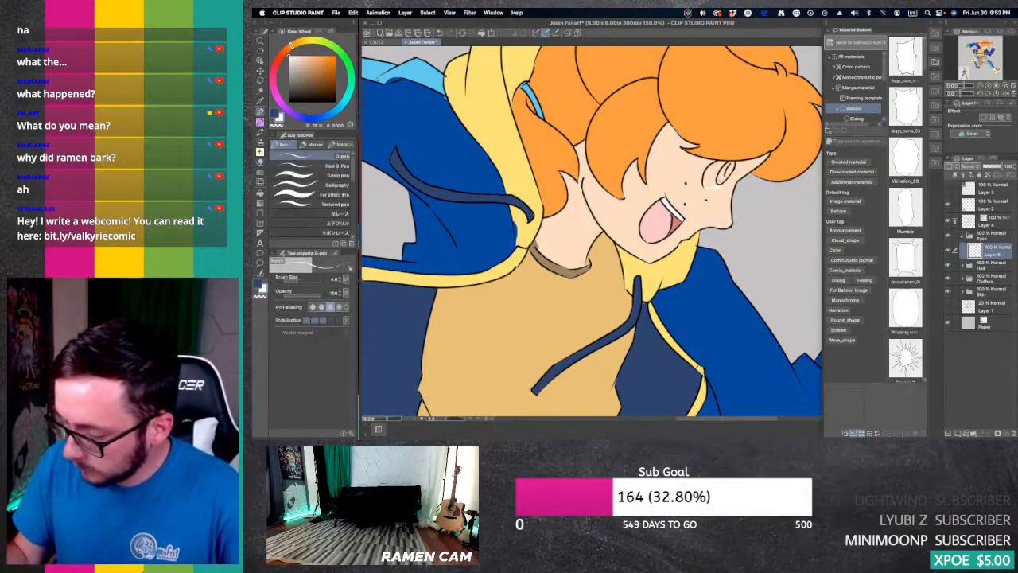
key("g")
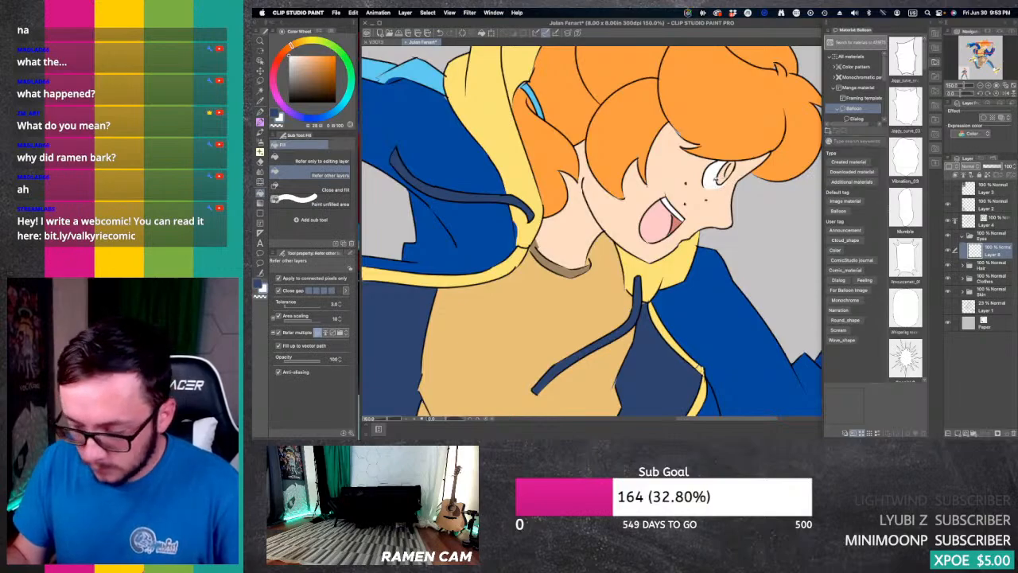
left_click(716, 179)
Step: Erase the excess white around the lower edge of the running character's eye, undoing and redoing the eraser stroke
key("e")
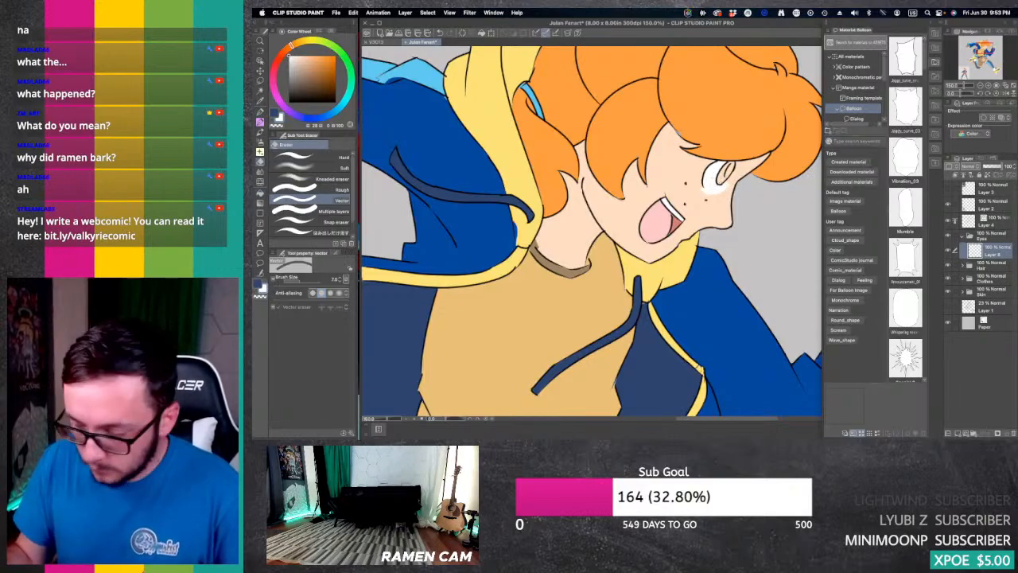
left_click_drag(728, 183, 703, 193)
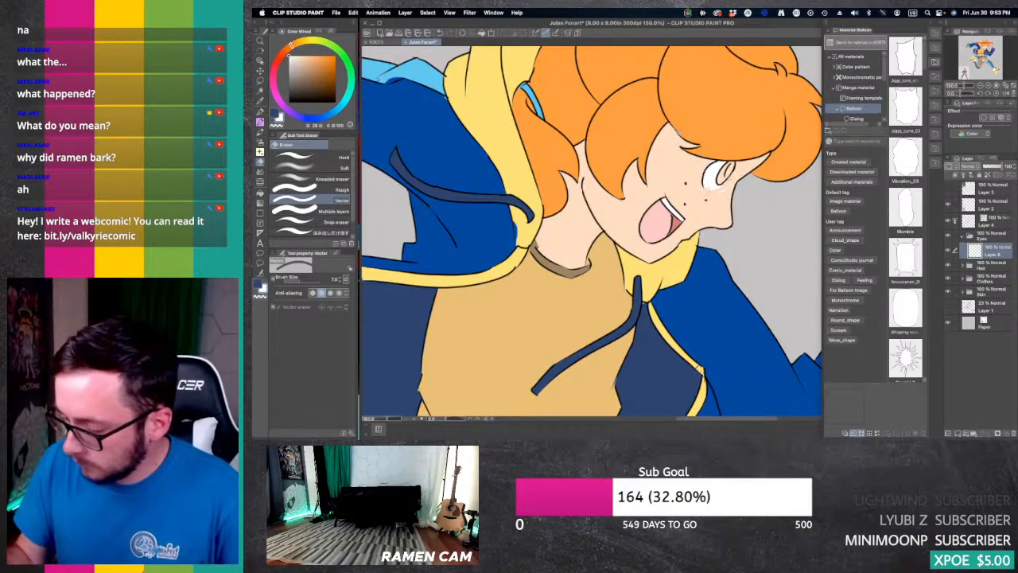
key("super+z")
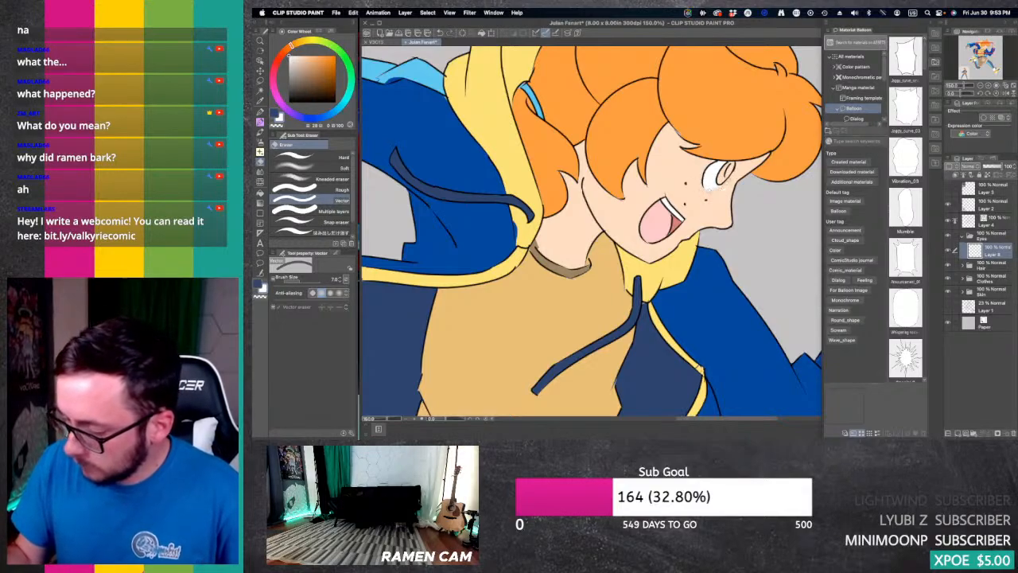
key("super+z")
left_click_drag(718, 185, 712, 190)
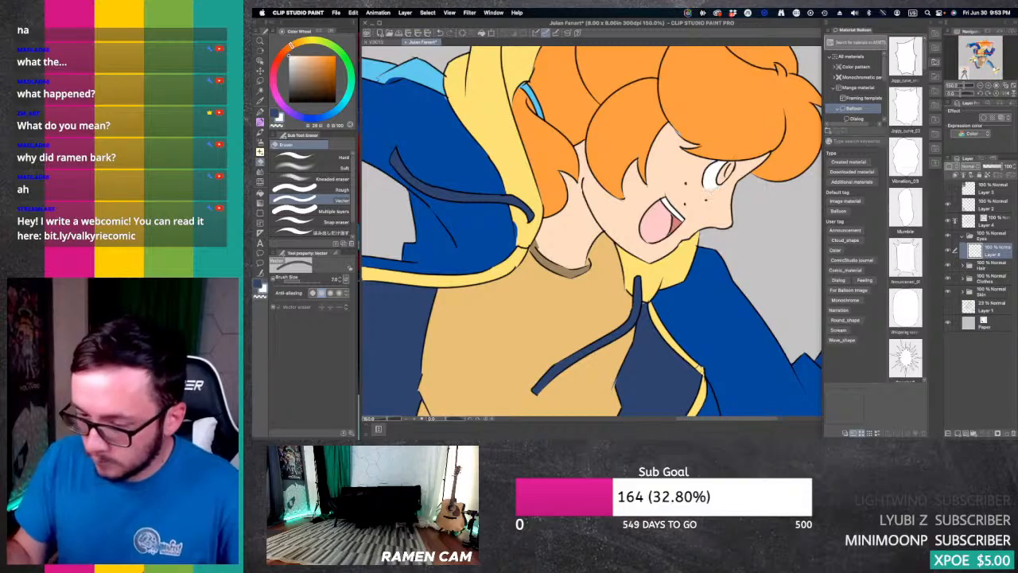
Step: Sample the iris green with the eyedropper from the standing reference character's eye
left_click_drag(588, 207, 733, 299)
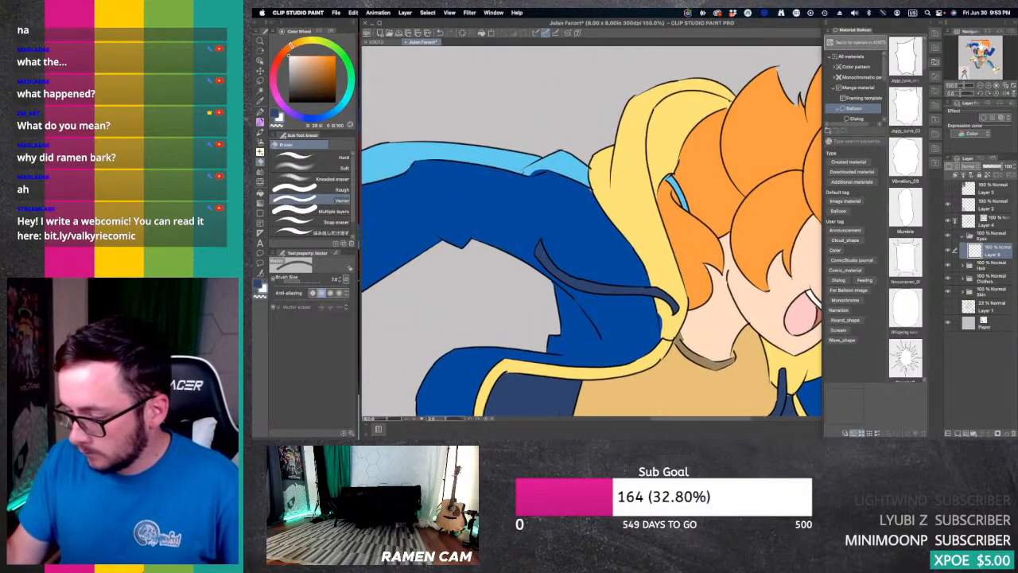
left_click_drag(978, 47, 963, 73)
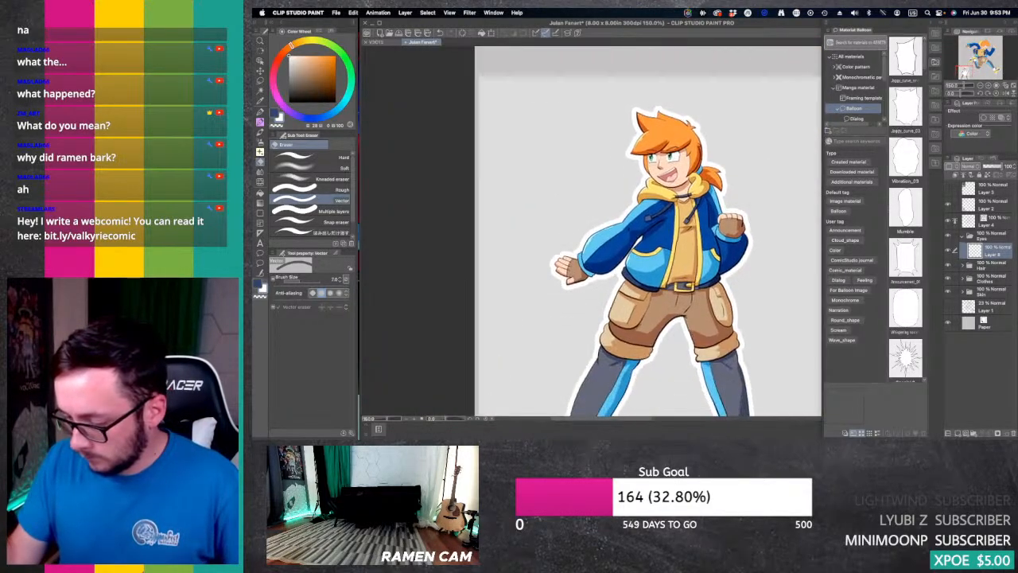
key("i")
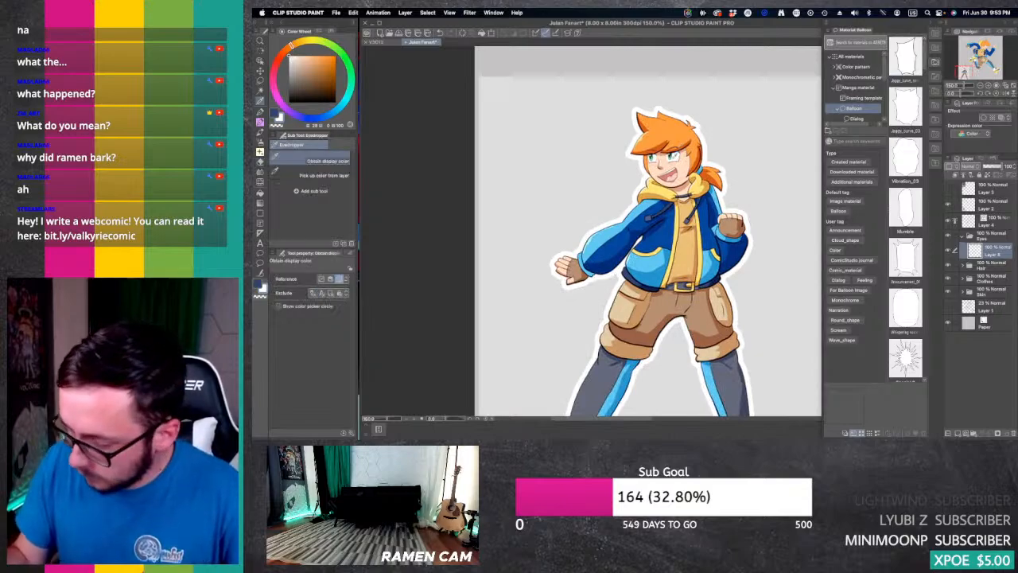
left_click(674, 156)
left_click(988, 85)
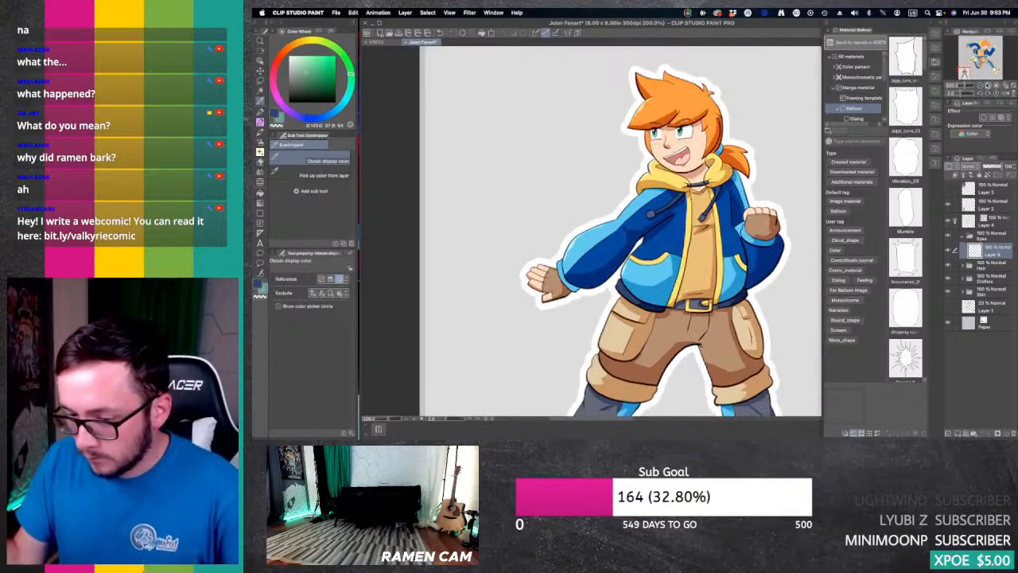
left_click(989, 85)
left_click_drag(964, 72, 964, 70)
left_click(667, 173)
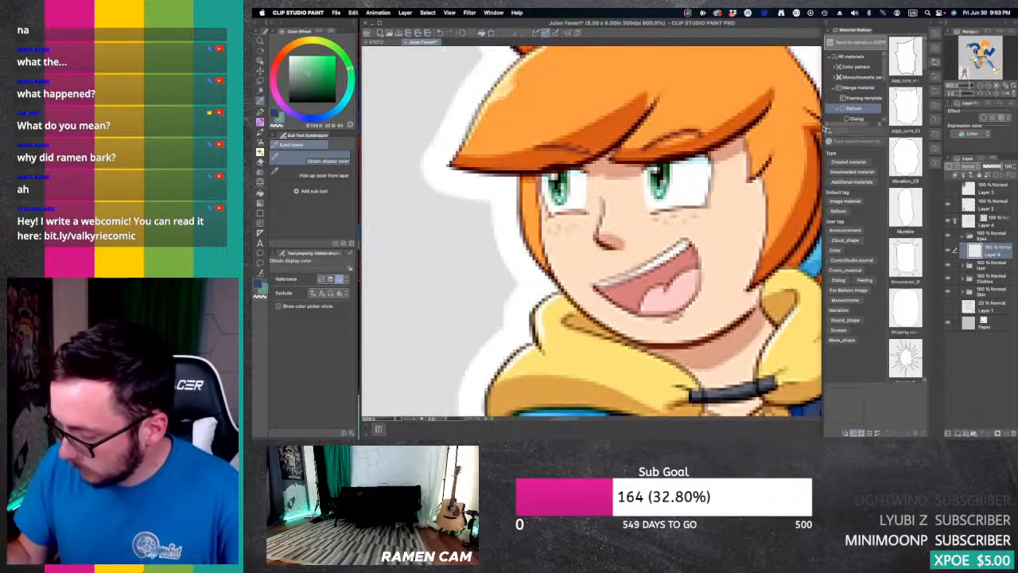
Step: Fill the running character's iris with the sampled green, using the Fill tool that refers to other layers
left_click(980, 85)
left_click(981, 85)
left_click(981, 85)
left_click(983, 64)
left_click_drag(982, 63, 985, 48)
key("g")
key("g")
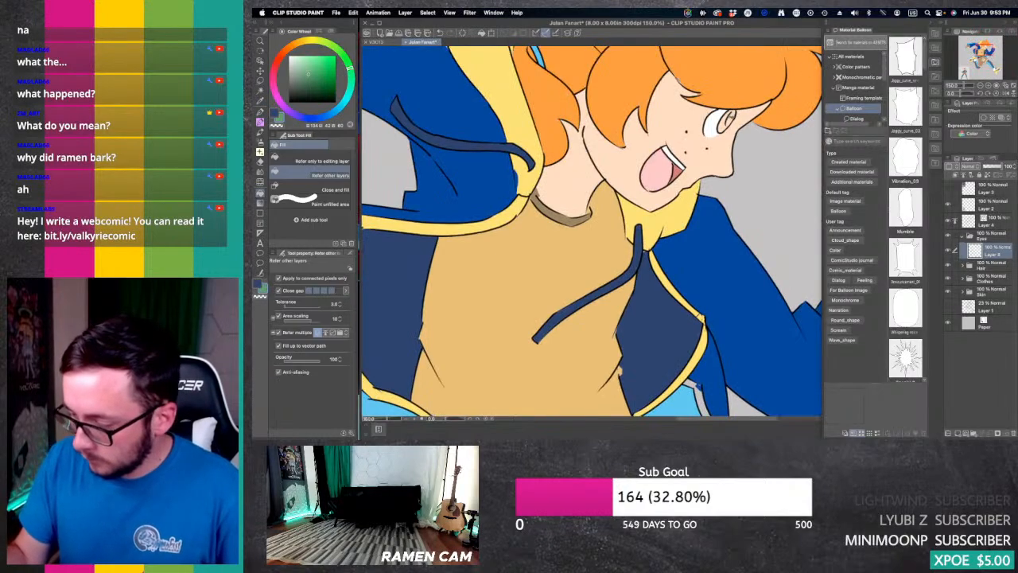
left_click(731, 117)
left_click(723, 124)
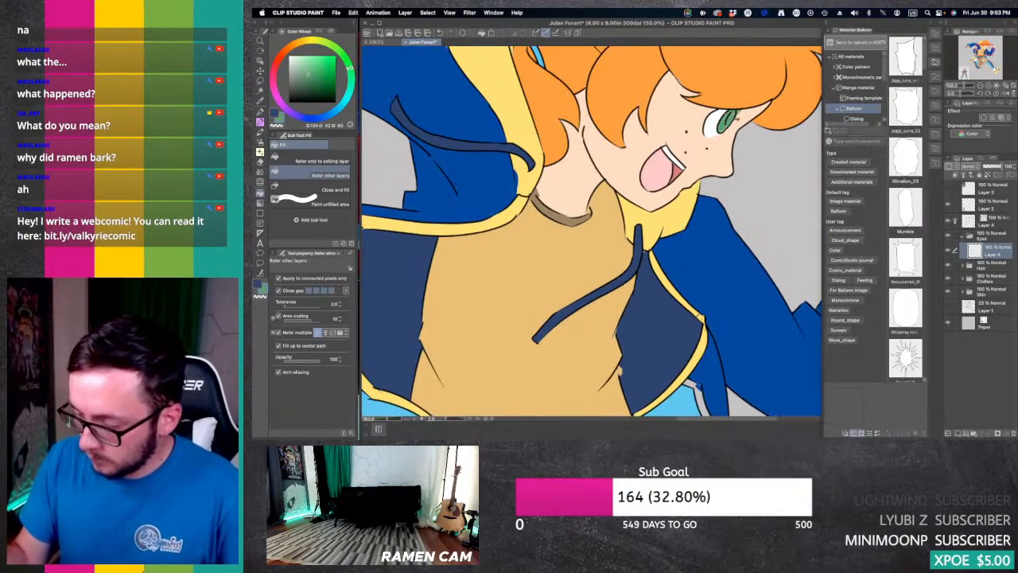
key("p")
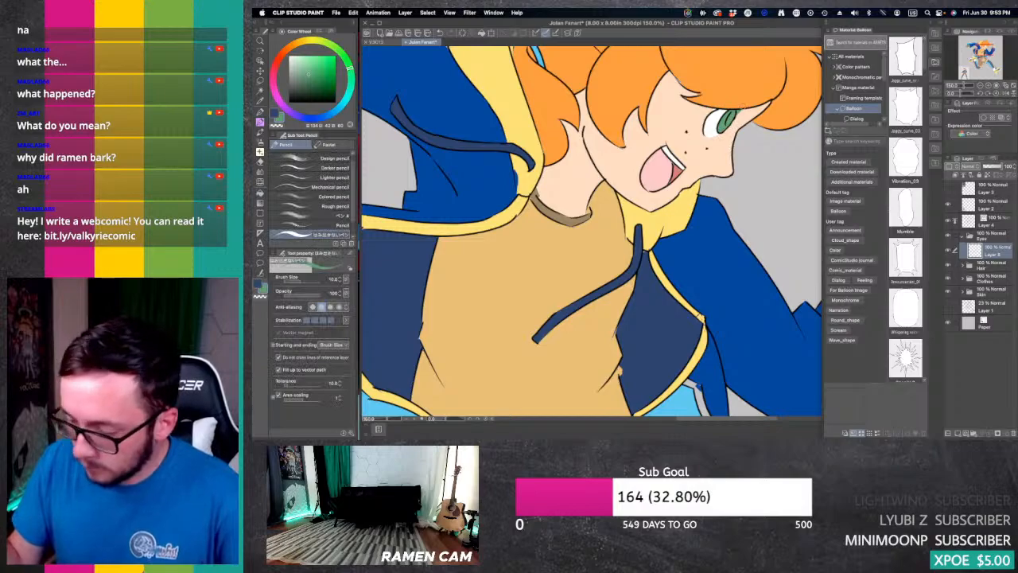
key("e")
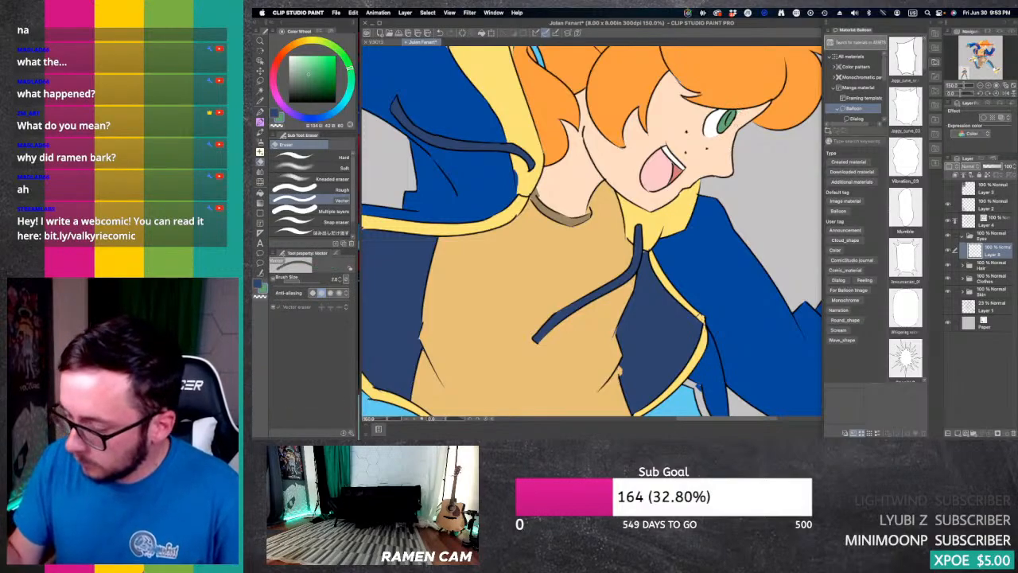
left_click(981, 85)
left_click(980, 86)
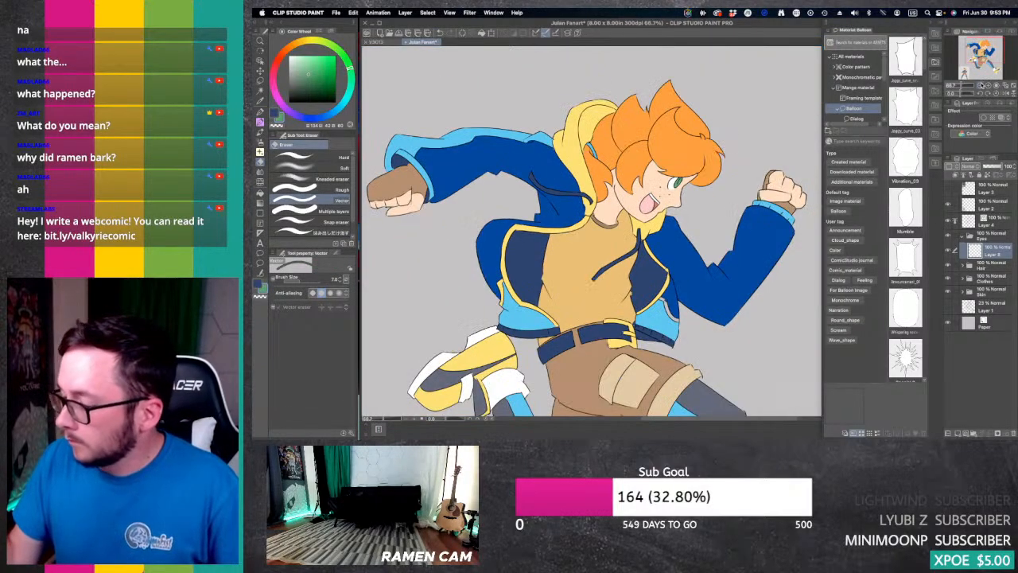
left_click(980, 85)
left_click_drag(984, 51, 986, 60)
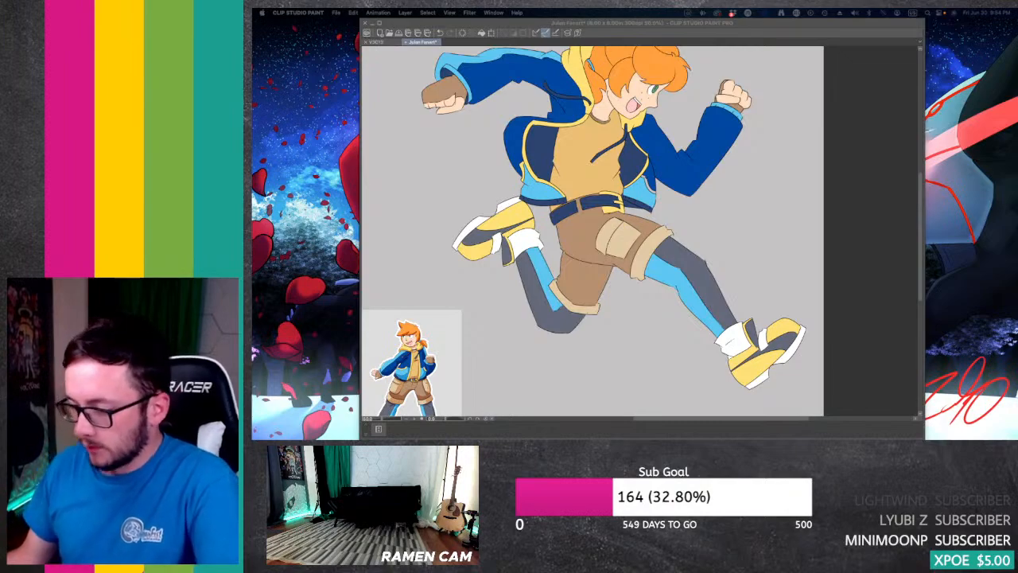
key("Tab")
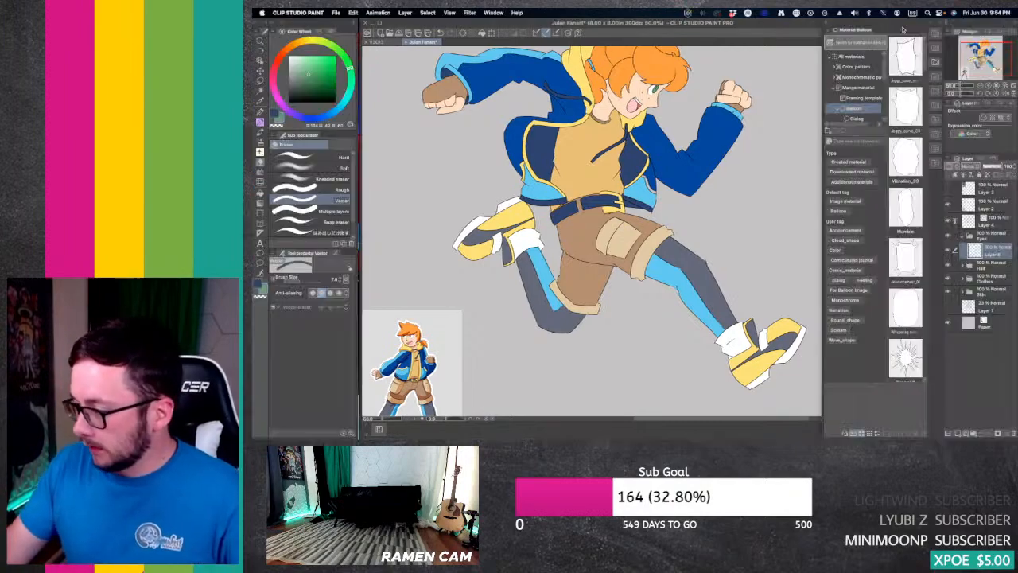
left_click_drag(604, 231, 551, 244)
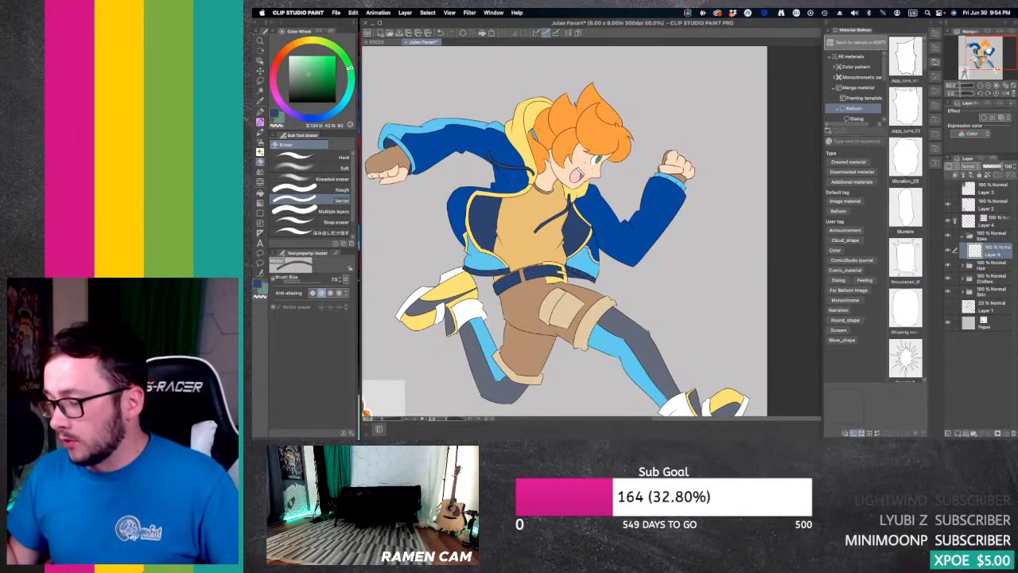
Step: Add a new layer directly above Layer 2 and ready the G-pen with a bright, saturated blue
left_click(994, 204)
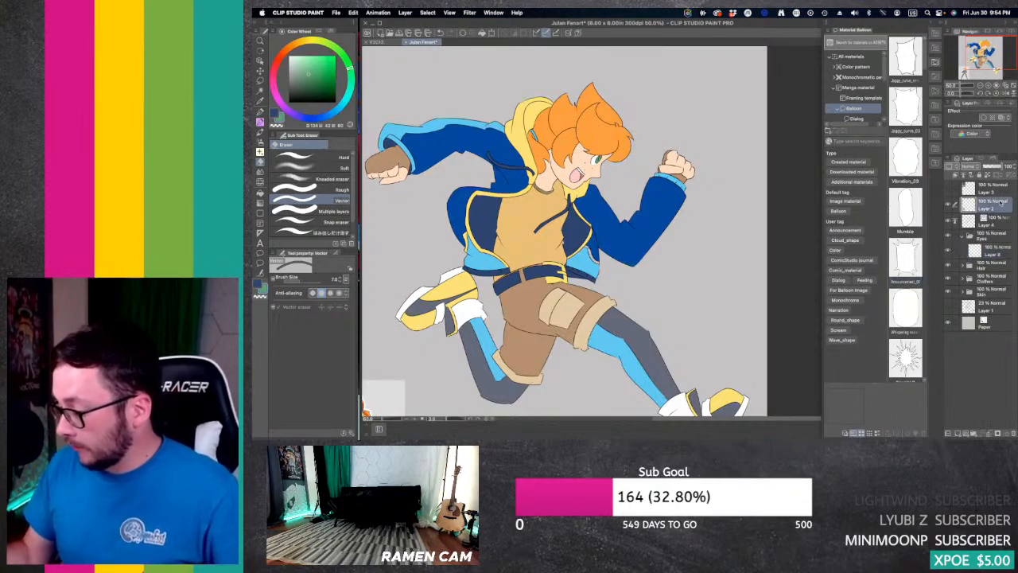
left_click(958, 433)
left_click(312, 118)
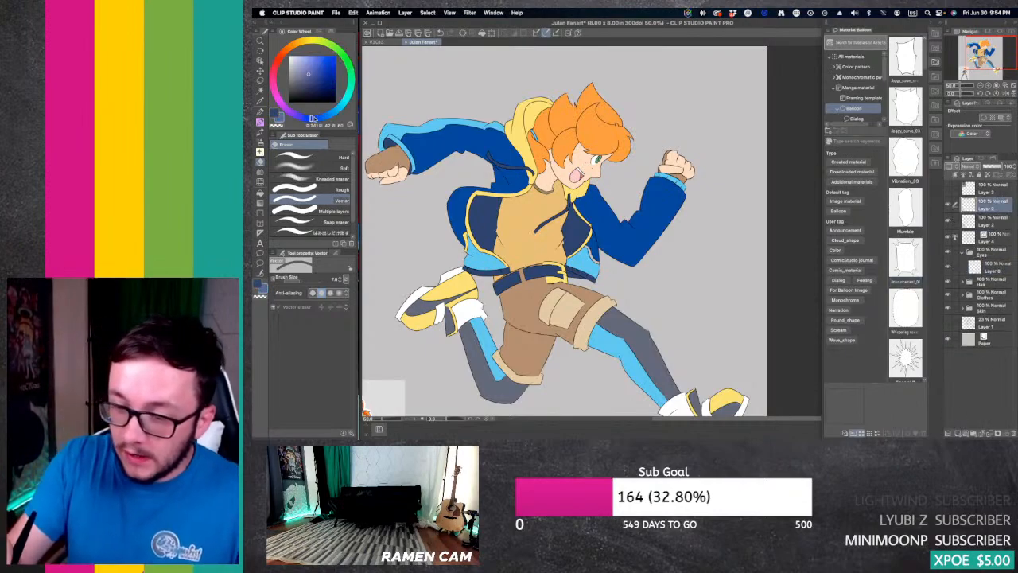
left_click(332, 57)
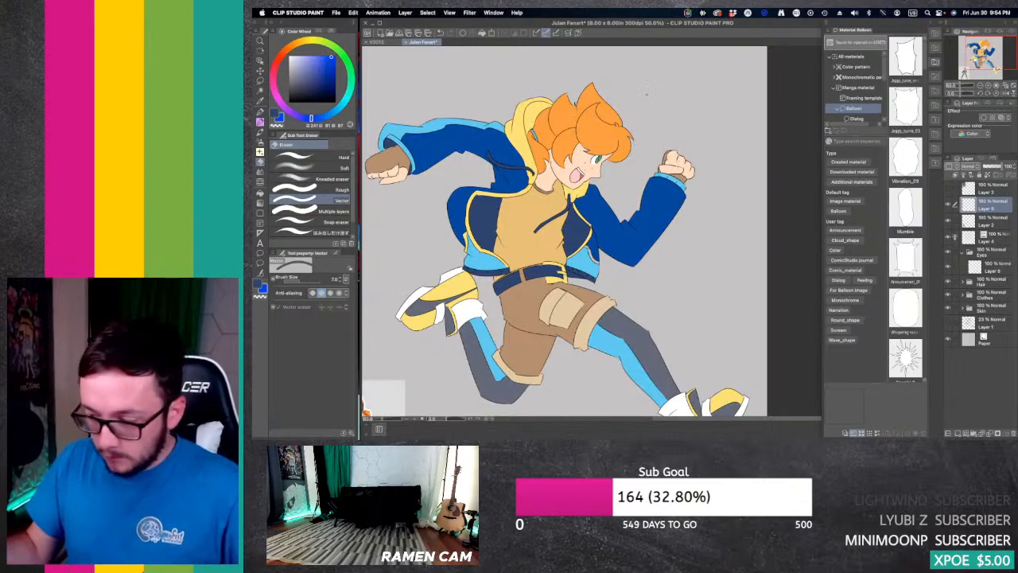
key("p")
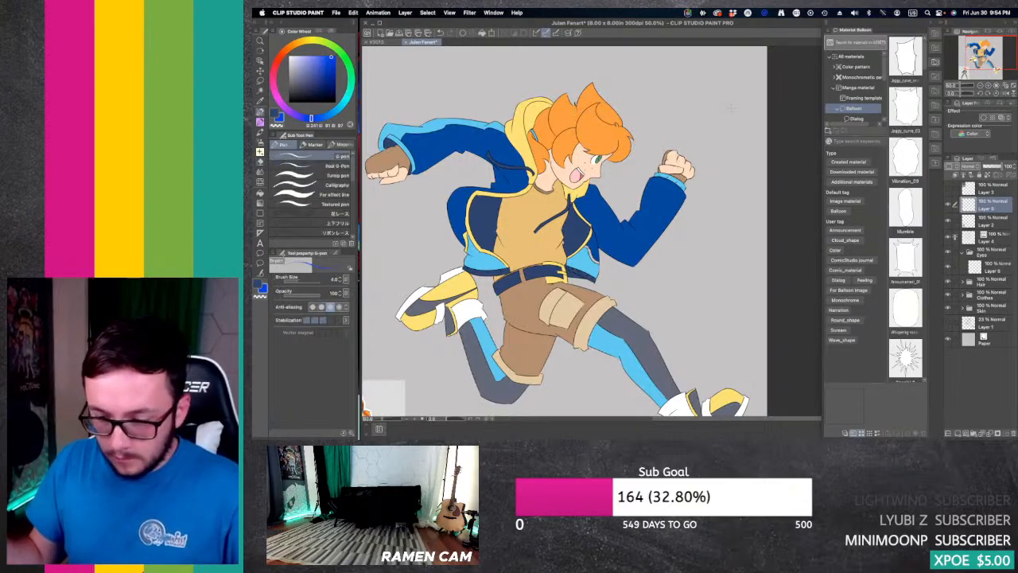
Step: Enlarge the G-pen and dab two stacked blue circles as a tiny figure's head and body in the blank area above the front fist
key("bracketright")
key("bracketright")
key("bracketright")
key("bracketright")
key("bracketright")
key("bracketright")
key("bracketright")
key("bracketright")
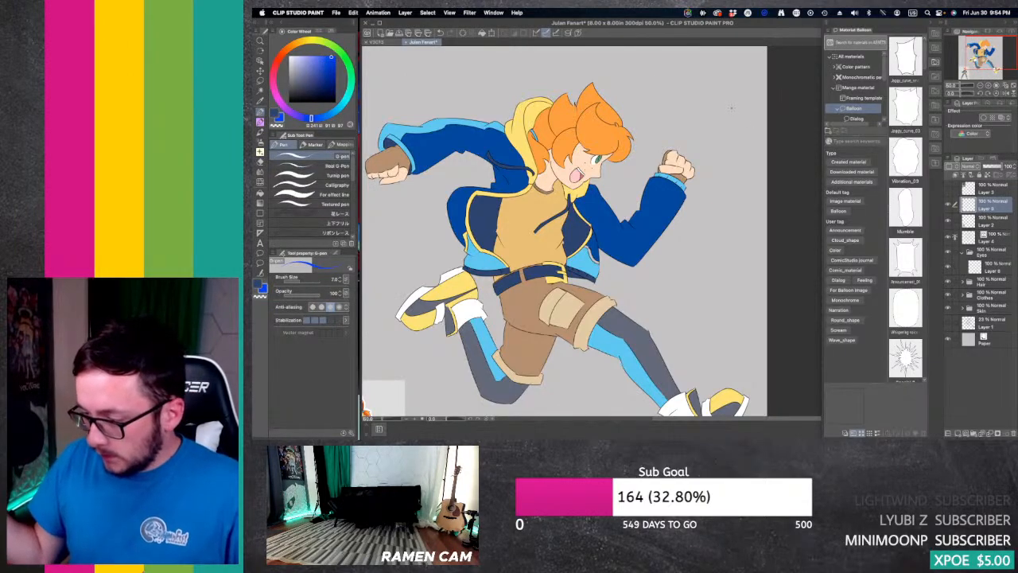
left_click(726, 70)
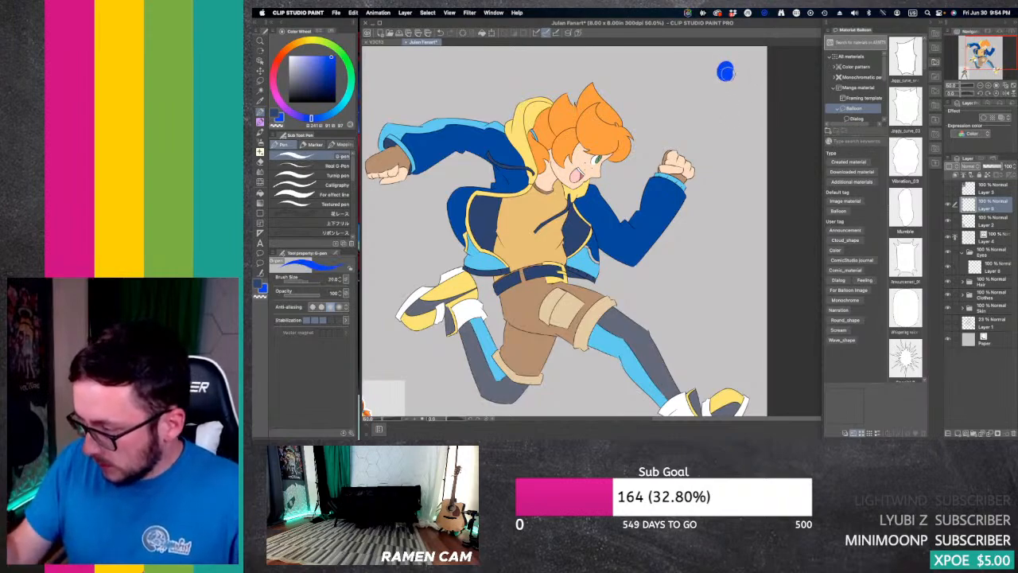
left_click(726, 89)
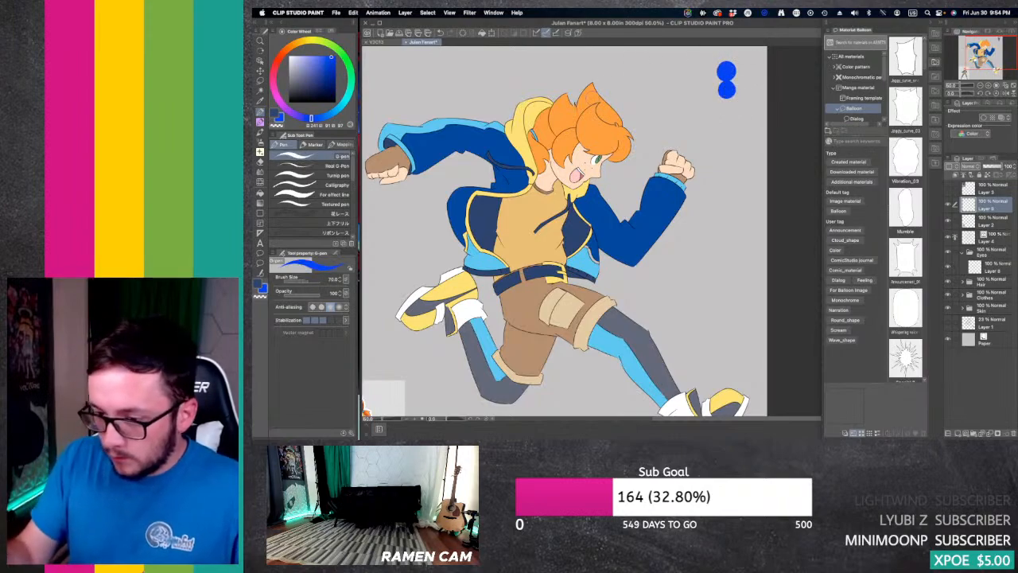
Step: Draw two short blue legs under the tiny figure's body with the G-pen at size 15
mouse_move(300, 45)
left_mouse_down()
mouse_move(289, 49)
mouse_move(302, 55)
left_mouse_up()
key("bracketleft")
key("bracketleft")
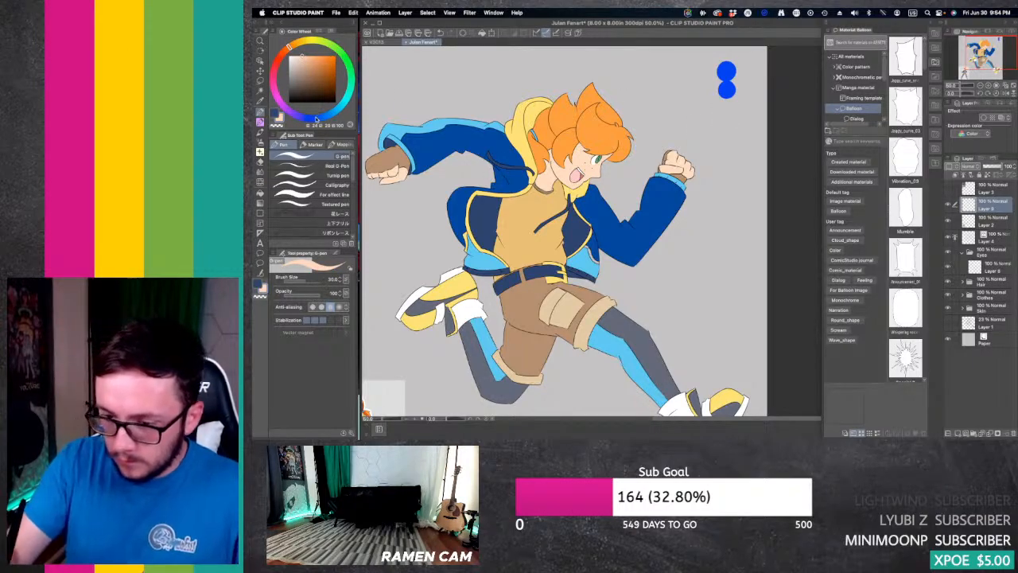
left_click(316, 118)
key("bracketleft")
key("bracketleft")
key("bracketleft")
key("bracketleft")
key("bracketleft")
key("bracketleft")
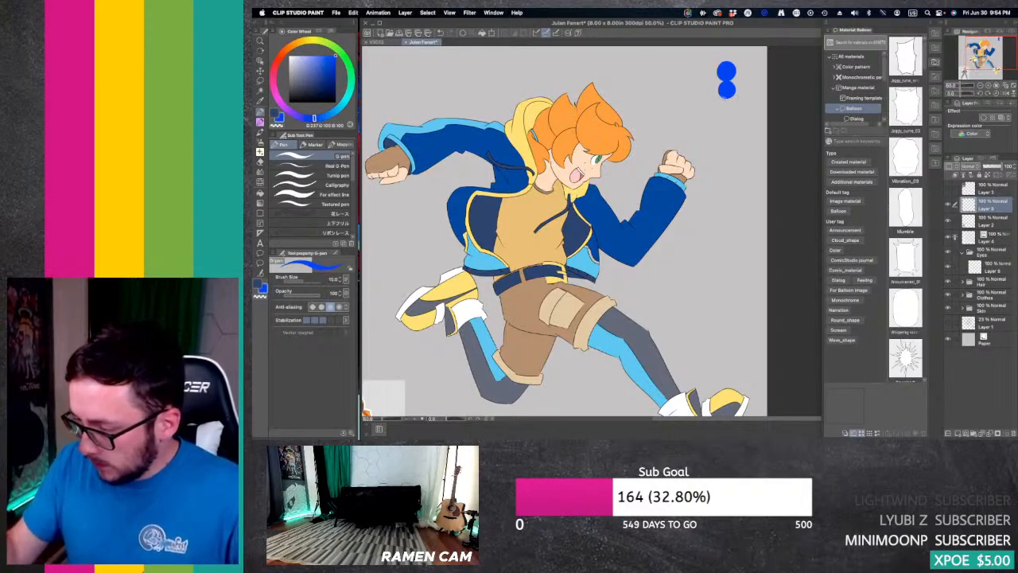
left_click_drag(723, 93, 732, 111)
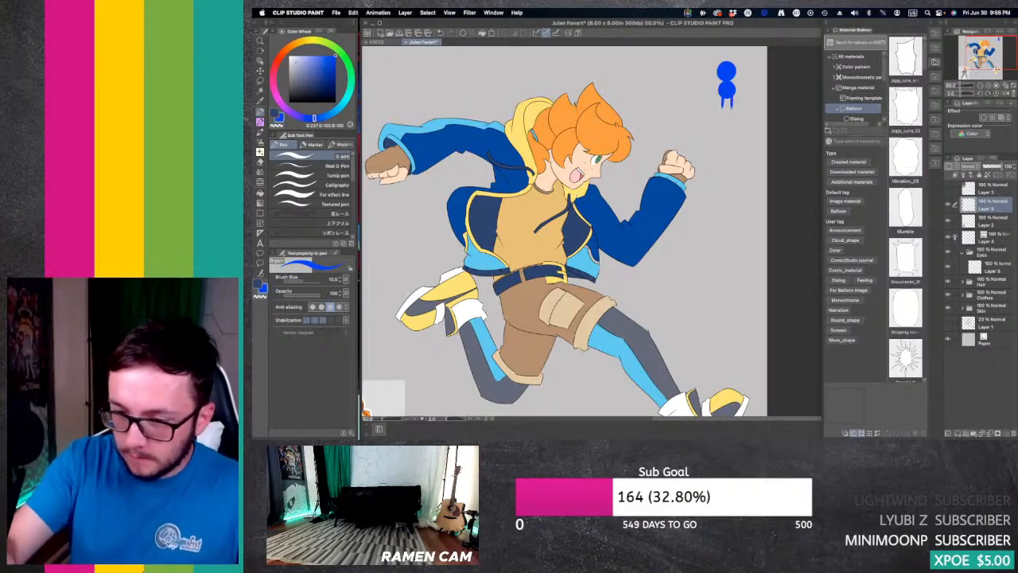
Step: Add white socks and red shoes to the tiny blue figure's legs
key("x")
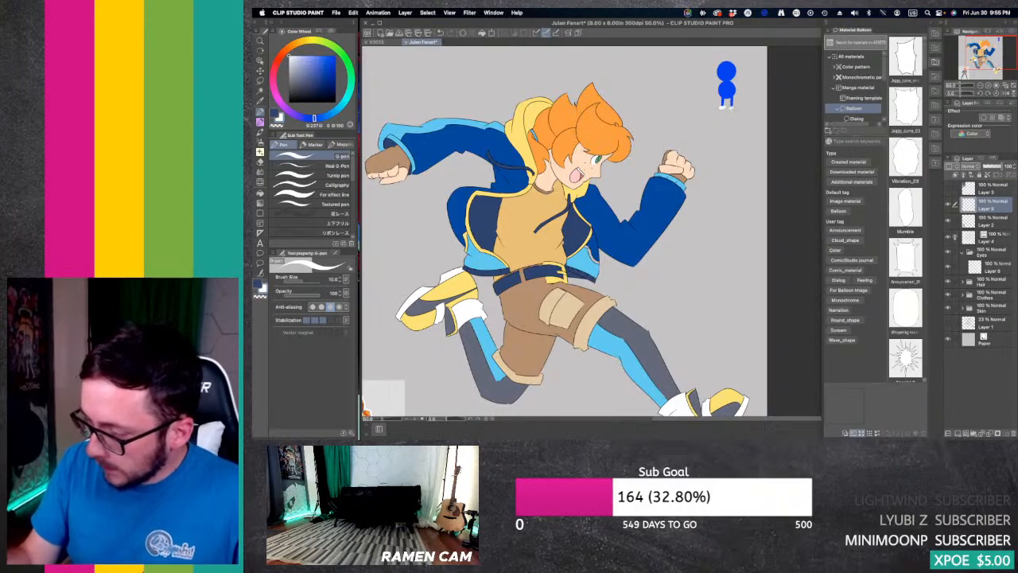
left_click(282, 55)
left_click_drag(332, 58, 350, 54)
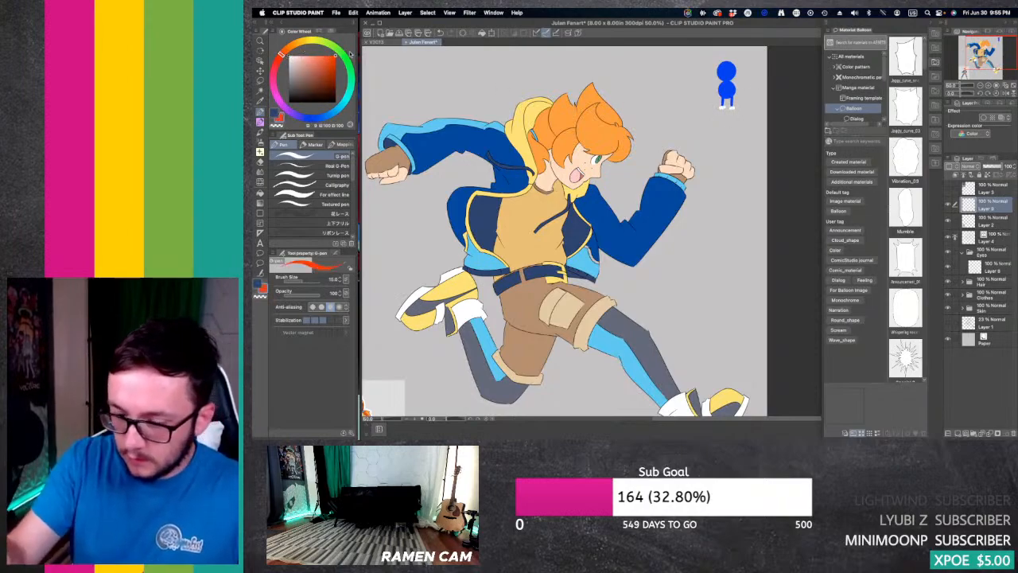
left_click(277, 61)
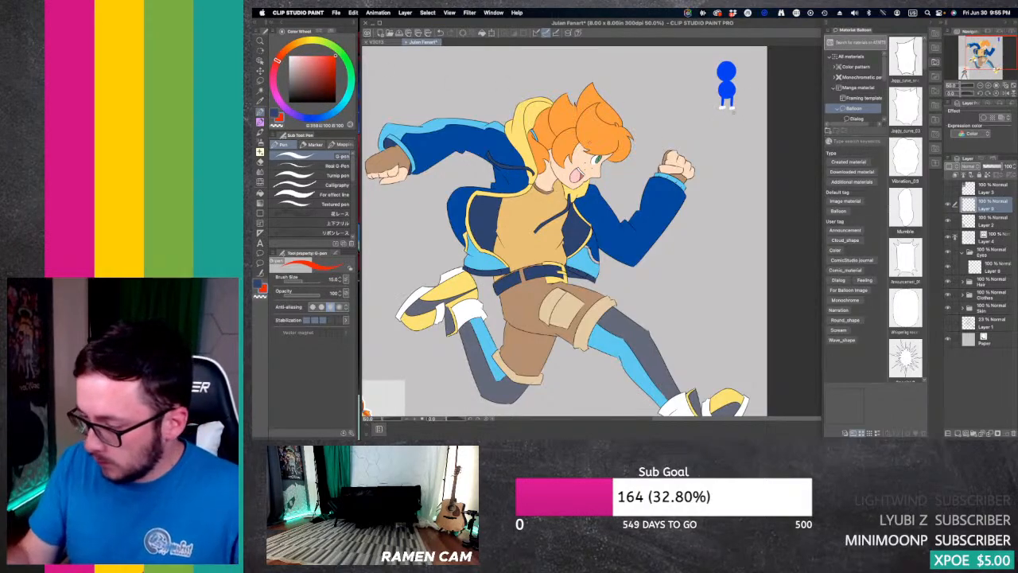
mouse_move(730, 109)
left_mouse_down()
mouse_move(741, 111)
mouse_move(729, 111)
left_mouse_up()
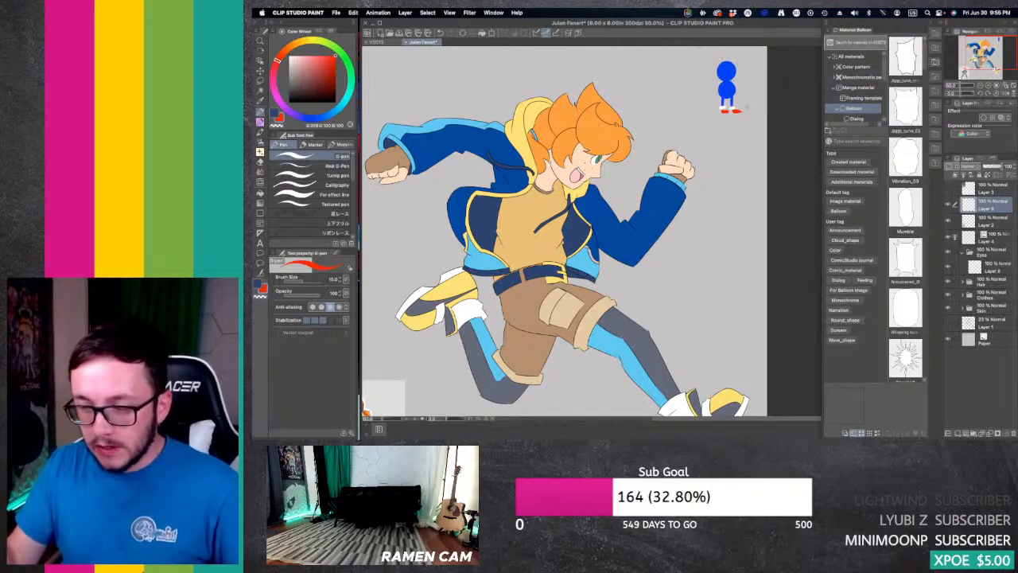
Step: Erase the whole tiny blue figure with the Hard eraser
key("e")
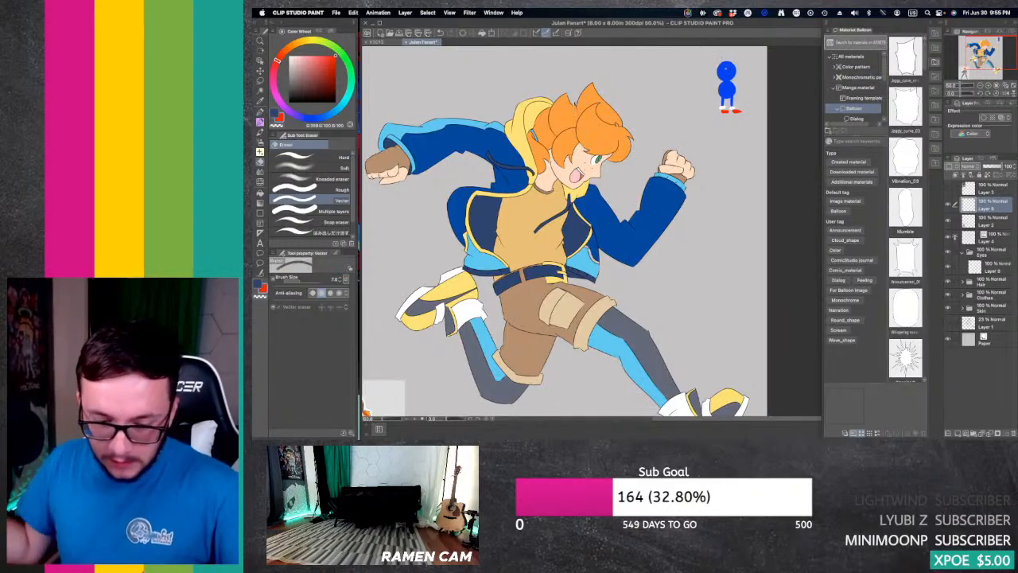
key("bracketright")
left_click(310, 157)
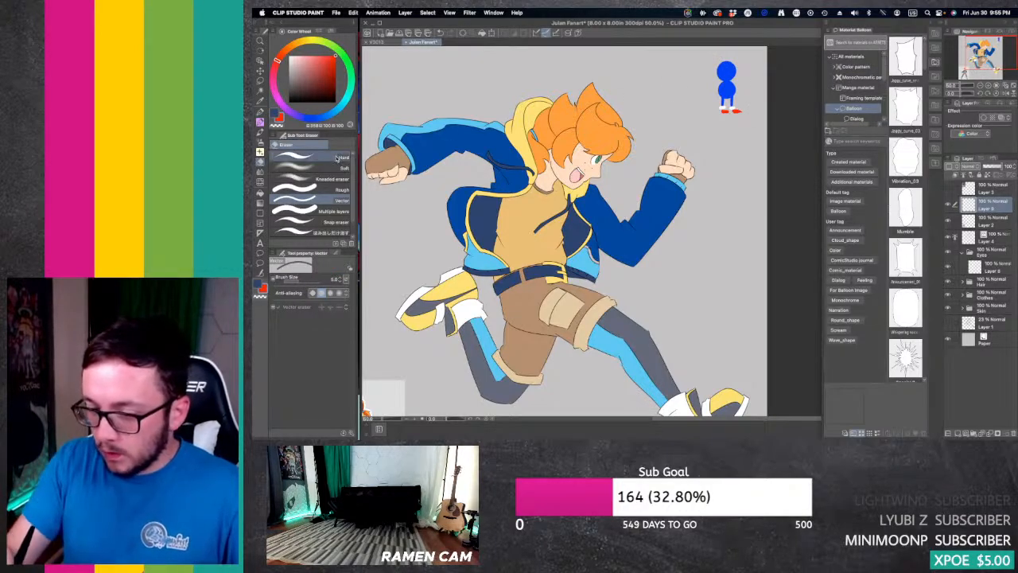
left_click_drag(725, 100, 734, 56)
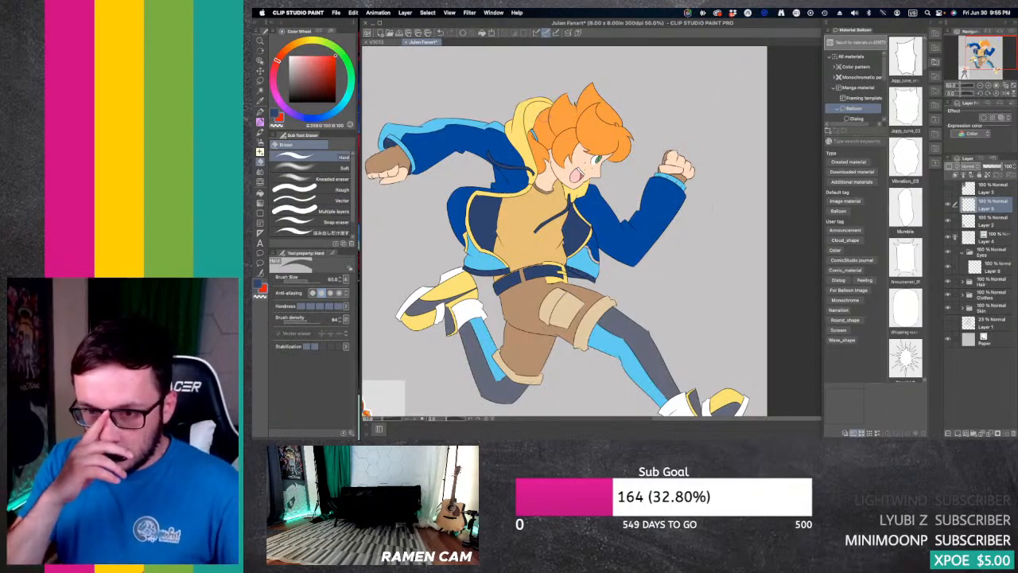
Step: Draw a red cap, shoulders and sleeves of a new tiny figure in the blank area above the front fist with the G-pen
key("p")
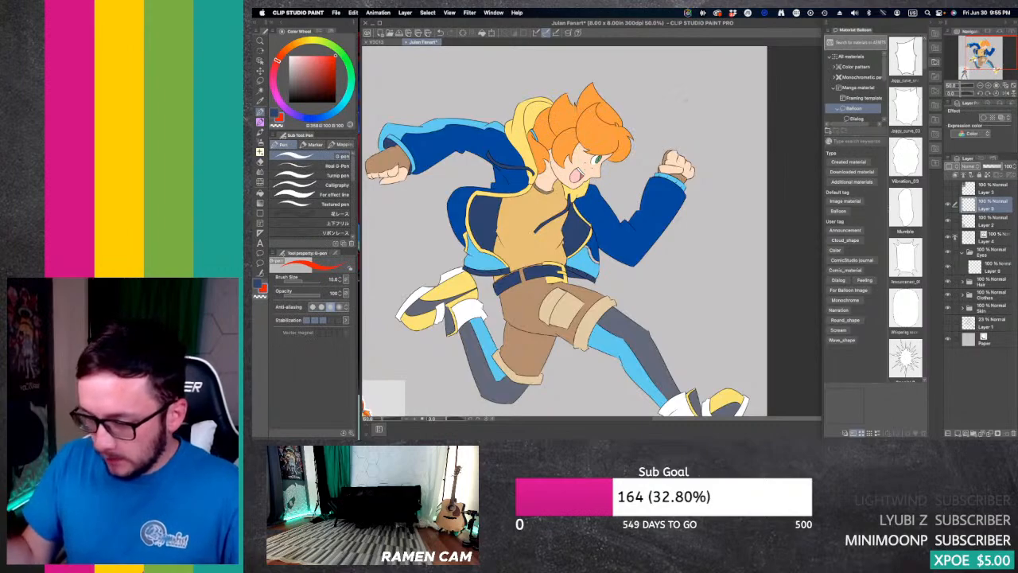
left_click_drag(707, 70, 715, 70)
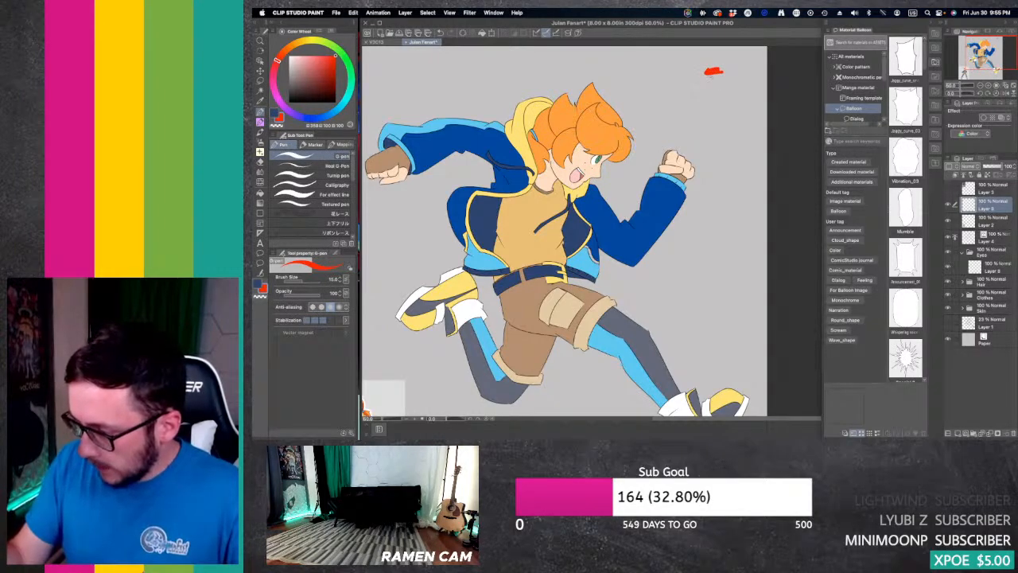
mouse_move(718, 72)
left_mouse_down()
mouse_move(719, 84)
mouse_move(697, 97)
mouse_move(725, 103)
left_mouse_up()
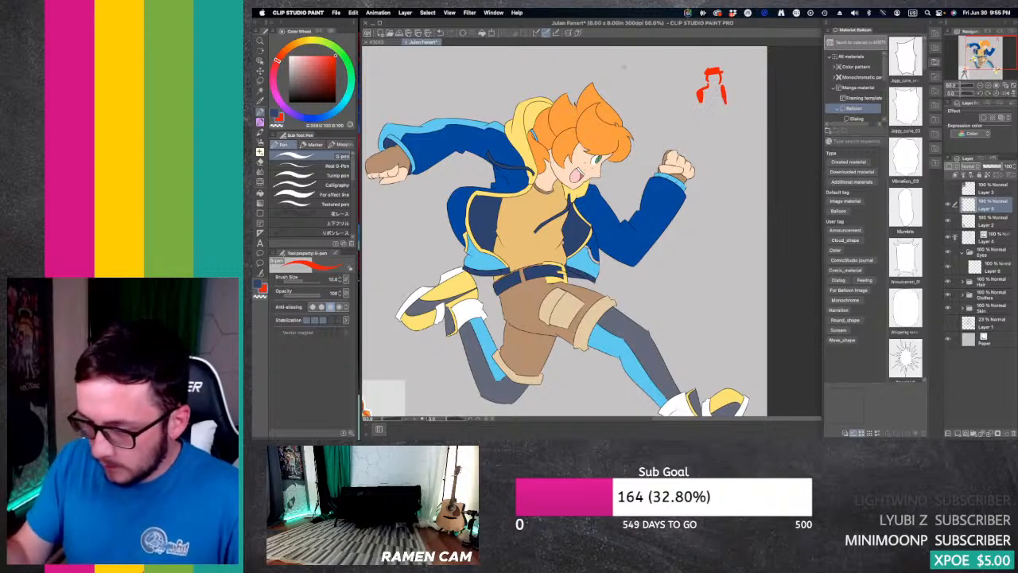
Step: Paint bright blue overalls with straps between the tiny figure's red sleeves
left_click(308, 117)
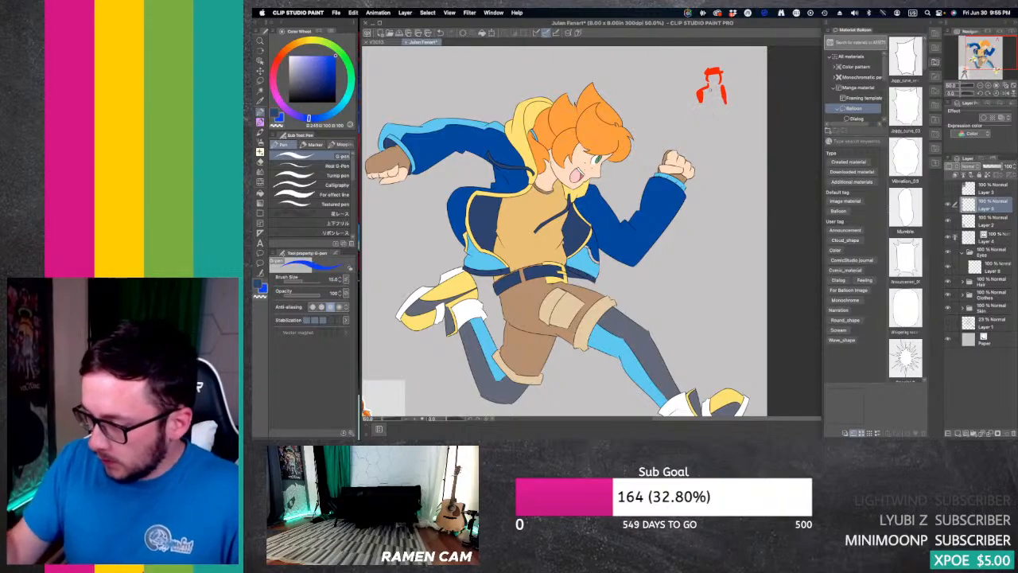
mouse_move(710, 87)
left_mouse_down()
mouse_move(710, 111)
mouse_move(721, 96)
left_mouse_up()
mouse_move(719, 82)
left_mouse_down()
mouse_move(720, 112)
mouse_move(717, 98)
left_mouse_up()
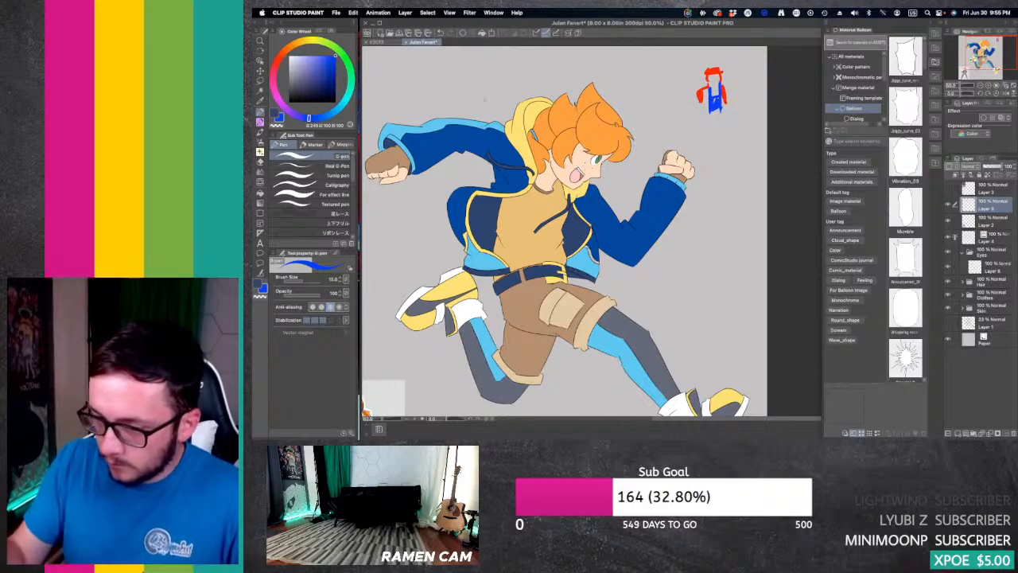
Step: Paint muted brown shoes below the tiny figure's blue overalls with the G-pen
left_click(288, 58)
left_click(285, 53)
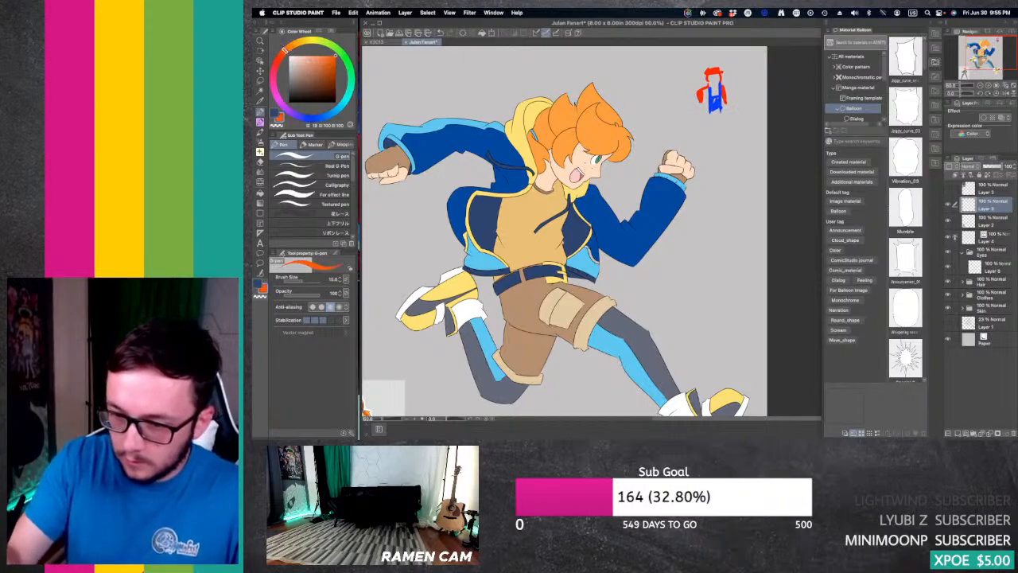
left_click(304, 72)
mouse_move(720, 114)
left_mouse_down()
mouse_move(711, 117)
mouse_move(726, 114)
left_mouse_up()
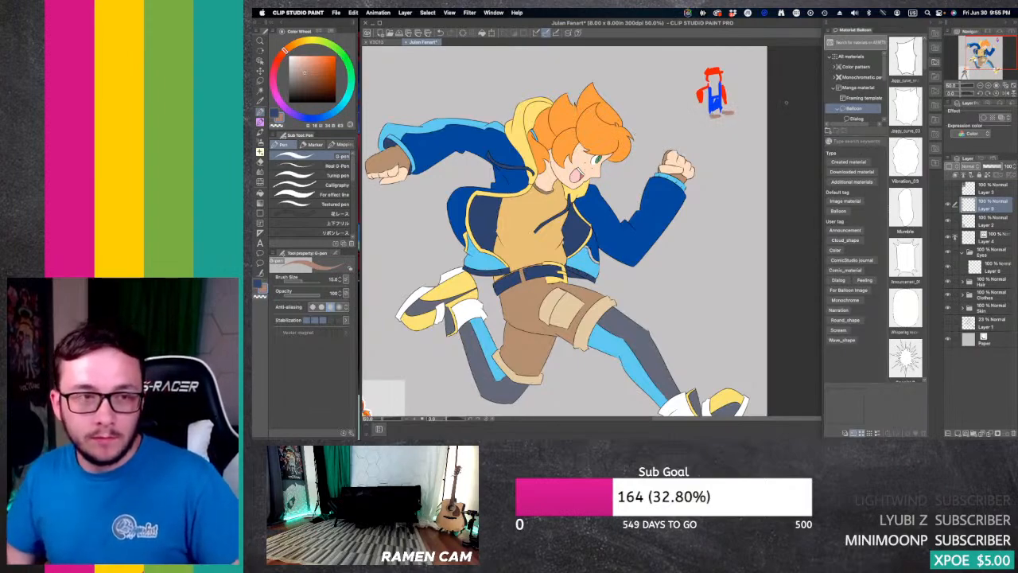
Step: Erase the whole tiny red-and-blue figure above the front fist with the Hard eraser
key("e")
mouse_move(704, 86)
left_mouse_down()
mouse_move(704, 123)
mouse_move(725, 113)
mouse_move(729, 86)
left_mouse_up()
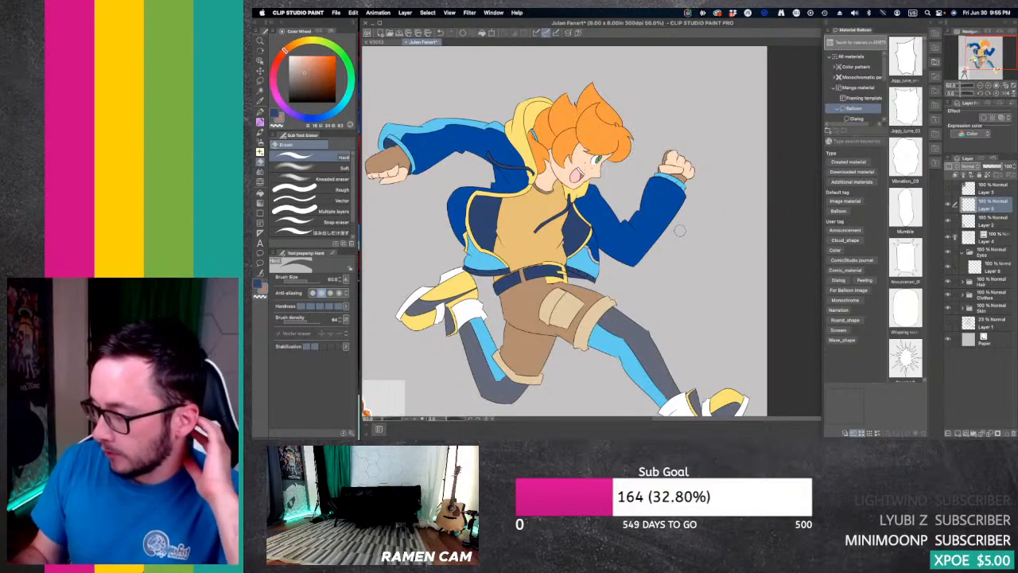
Step: Circle the front sleeve, the light-blue jacket hem and the front leg's light-blue stripe in red with the G-pen
left_click_drag(606, 254, 681, 210)
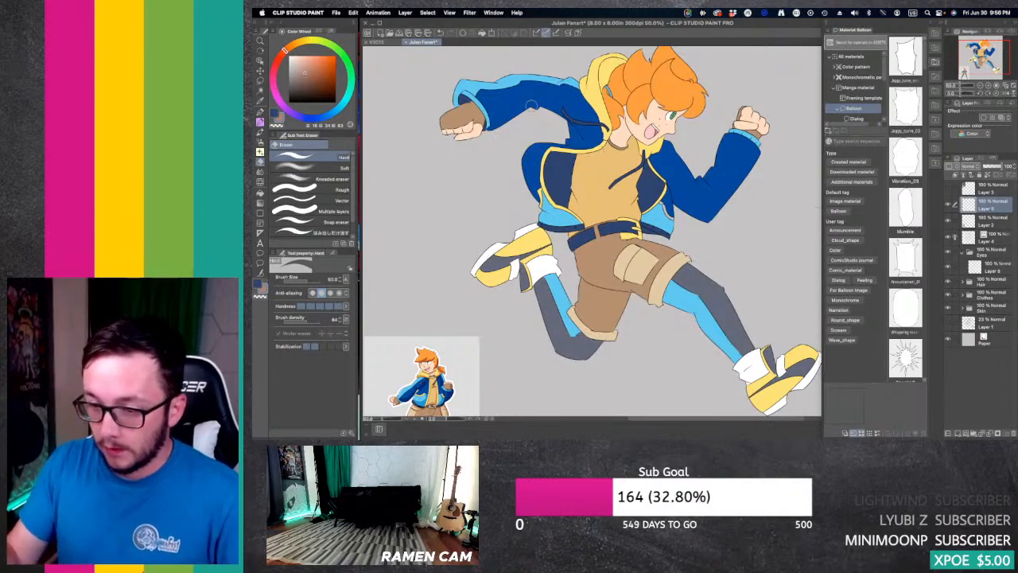
left_click(277, 61)
left_click(334, 57)
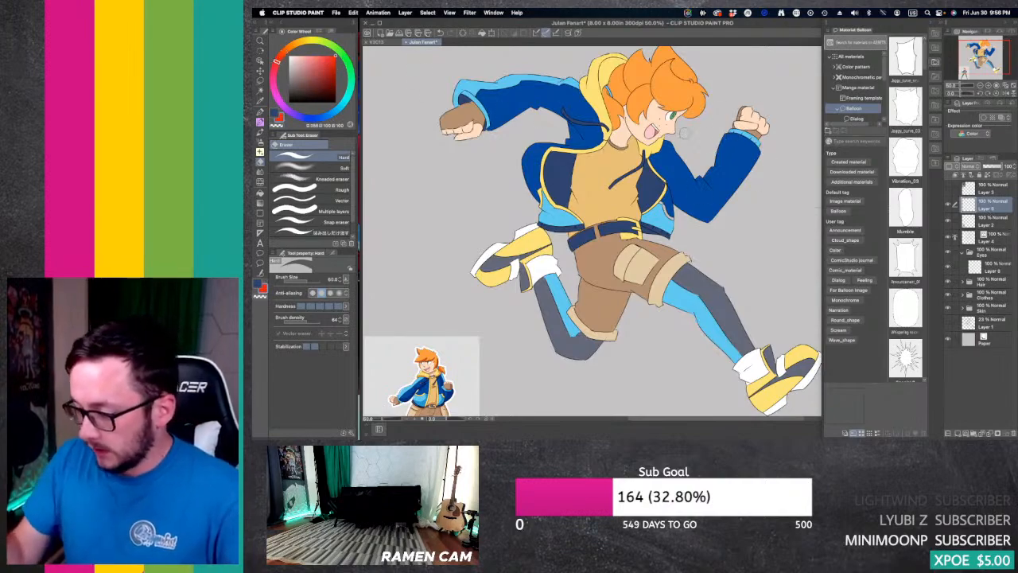
key("p")
mouse_move(736, 118)
left_mouse_down()
mouse_move(717, 119)
mouse_move(747, 125)
left_mouse_up()
left_click_drag(549, 205, 550, 207)
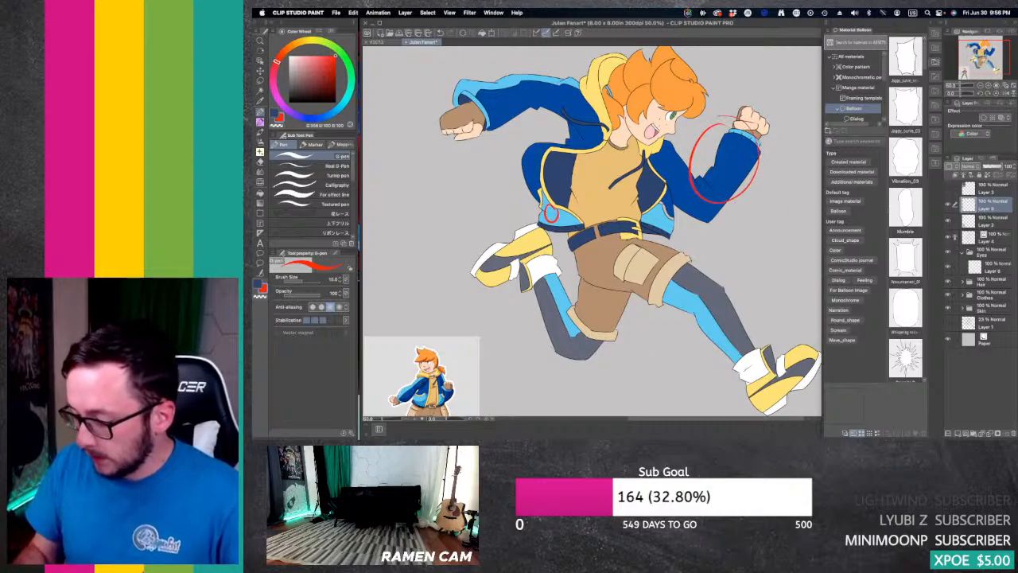
mouse_move(691, 297)
left_mouse_down()
mouse_move(689, 307)
mouse_move(694, 298)
left_mouse_up()
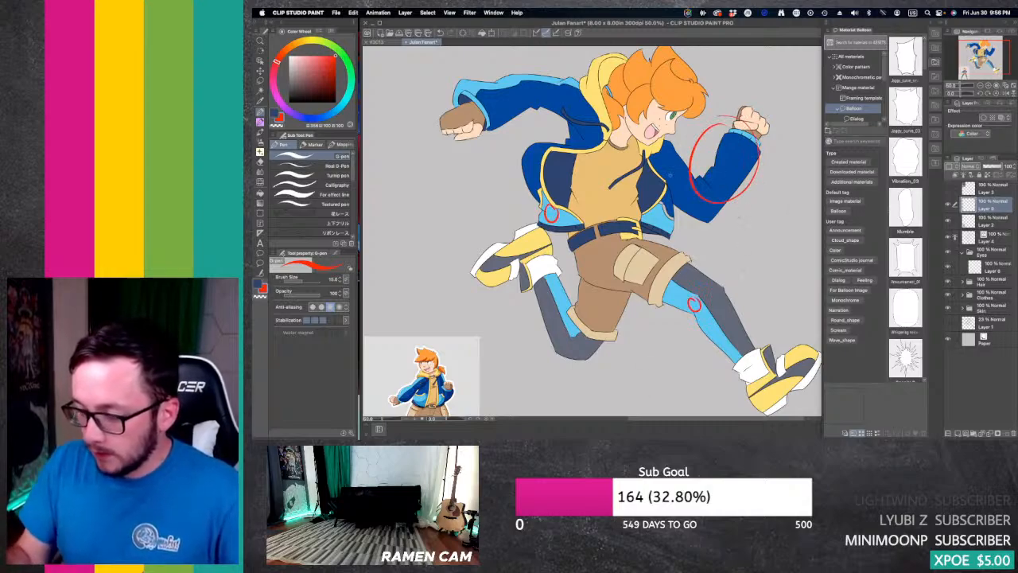
Step: Undo the three red circles on the sleeve, jacket hem and front leg
key("super+z")
key("super+z")
key("super+z")
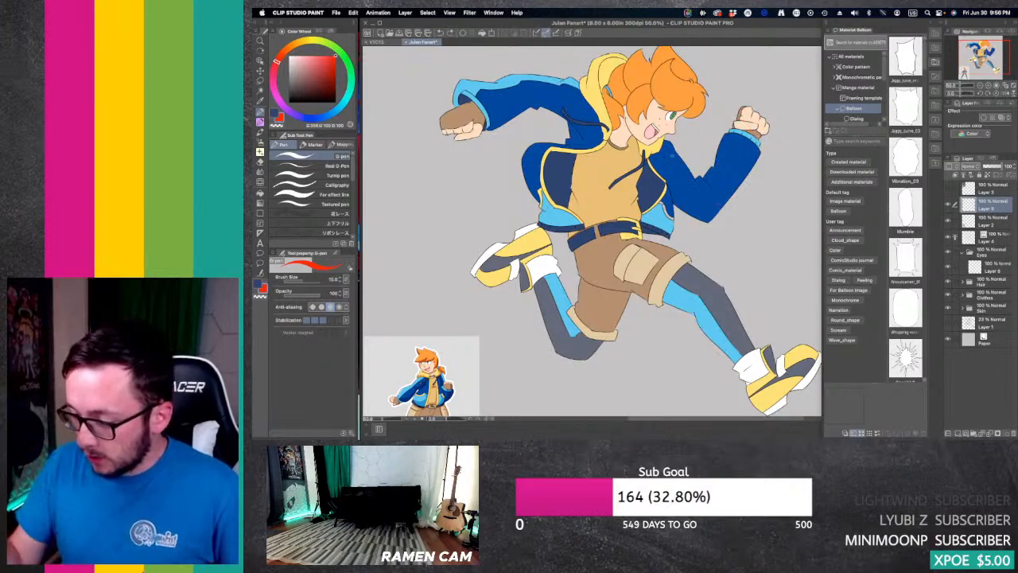
Step: Circle both jacket halves with their arms, the light-blue leg stripes and the head in red, and clear the marks from the layer
mouse_move(666, 142)
left_mouse_down()
mouse_move(638, 188)
mouse_move(722, 241)
mouse_move(792, 157)
mouse_move(773, 100)
mouse_move(668, 140)
left_mouse_up()
mouse_move(576, 223)
left_mouse_down()
mouse_move(593, 170)
mouse_move(590, 82)
mouse_move(423, 120)
mouse_move(522, 225)
mouse_move(566, 226)
mouse_move(579, 212)
left_mouse_up()
mouse_move(549, 267)
left_mouse_down()
mouse_move(561, 270)
mouse_move(577, 319)
left_mouse_up()
mouse_move(681, 275)
left_mouse_down()
mouse_move(723, 390)
mouse_move(763, 351)
mouse_move(690, 285)
mouse_move(669, 283)
mouse_move(676, 274)
left_mouse_up()
key("super+z")
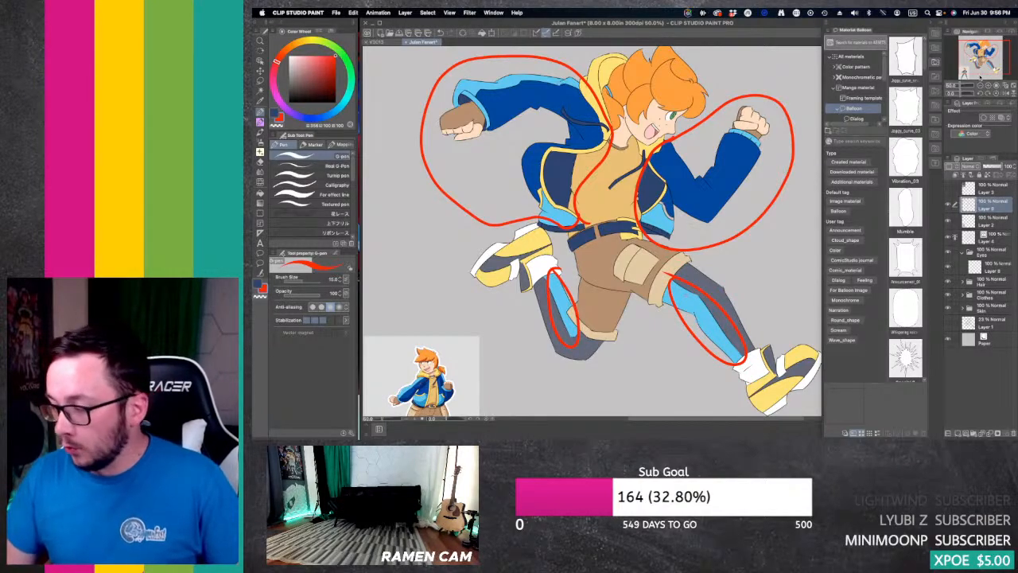
mouse_move(982, 57)
left_mouse_down()
mouse_move(975, 66)
mouse_move(981, 51)
left_mouse_up()
mouse_move(707, 98)
left_mouse_down()
mouse_move(646, 120)
mouse_move(636, 178)
mouse_move(649, 208)
mouse_move(705, 205)
mouse_move(737, 155)
mouse_move(734, 116)
mouse_move(703, 96)
left_mouse_up()
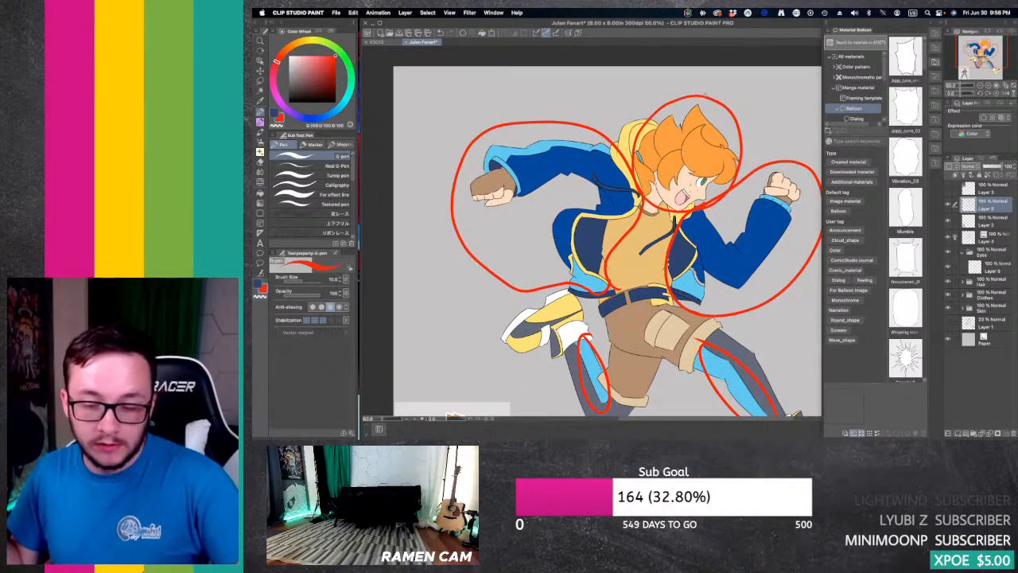
key("Delete")
Step: Sample the jacket's dark blue and light blue with the Eyedropper and return to the G-pen
mouse_move(449, 90)
left_mouse_down()
mouse_move(528, 95)
mouse_move(454, 82)
mouse_move(436, 100)
left_mouse_up()
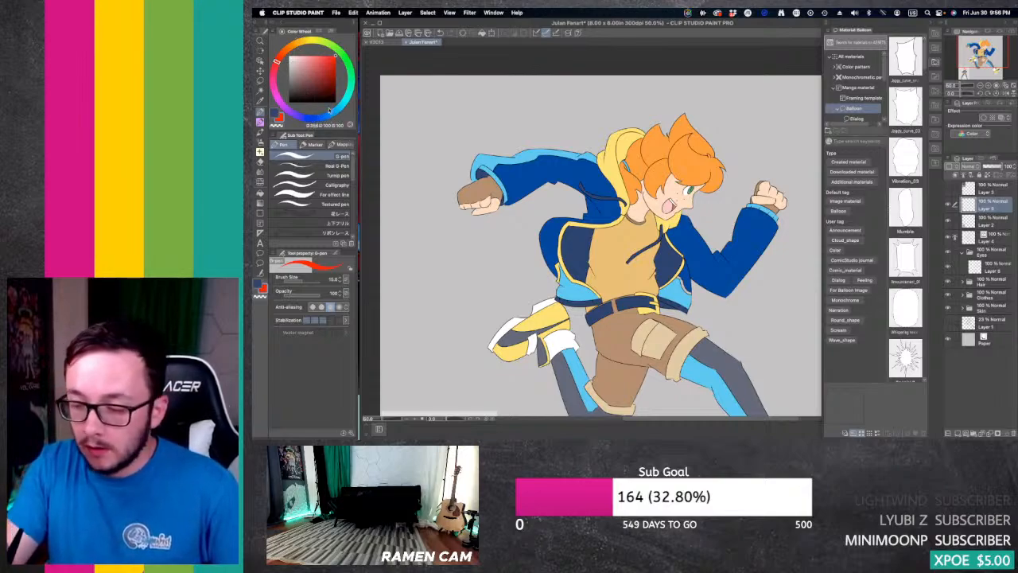
key("i")
left_click(563, 167)
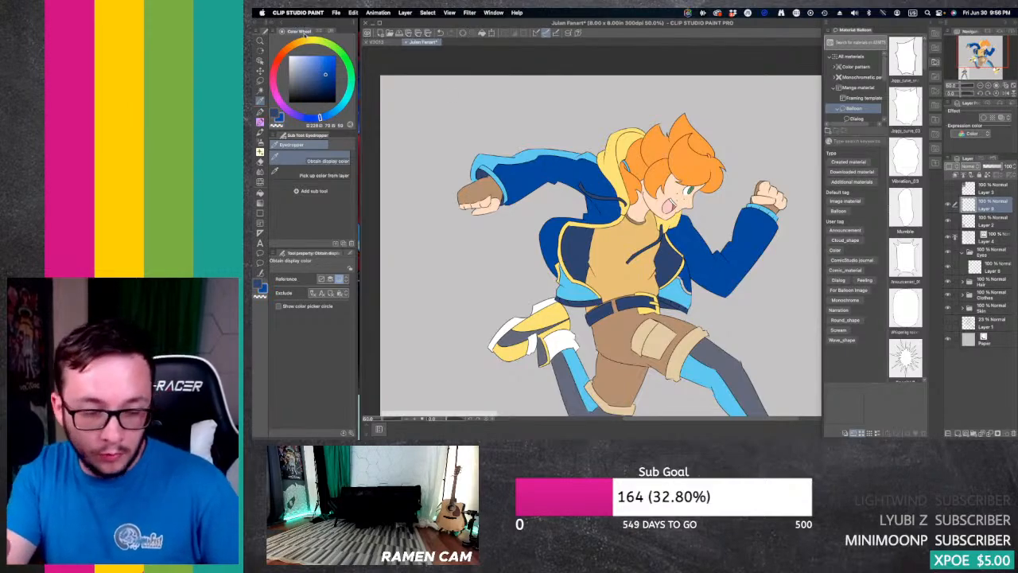
key("p")
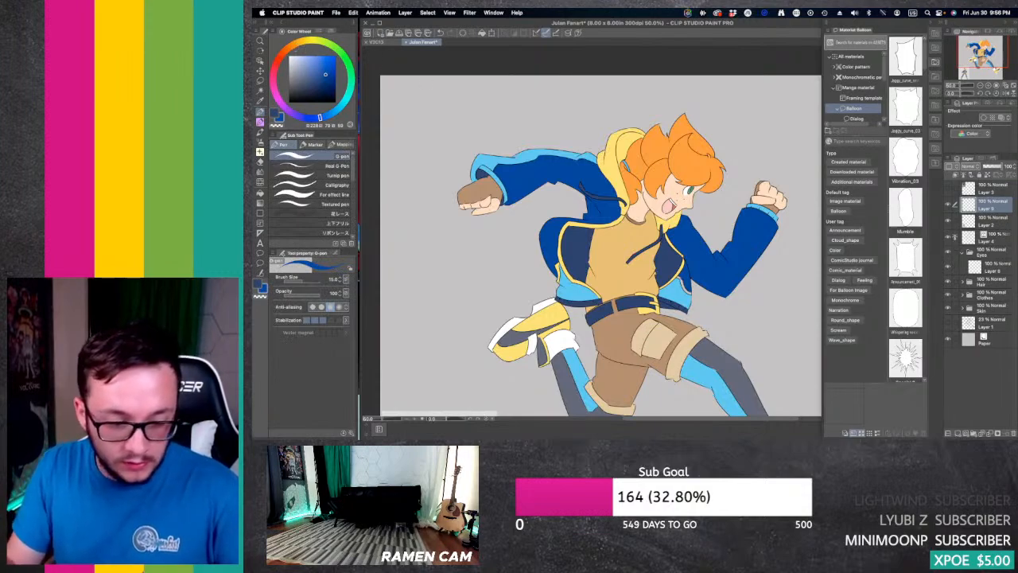
key("i")
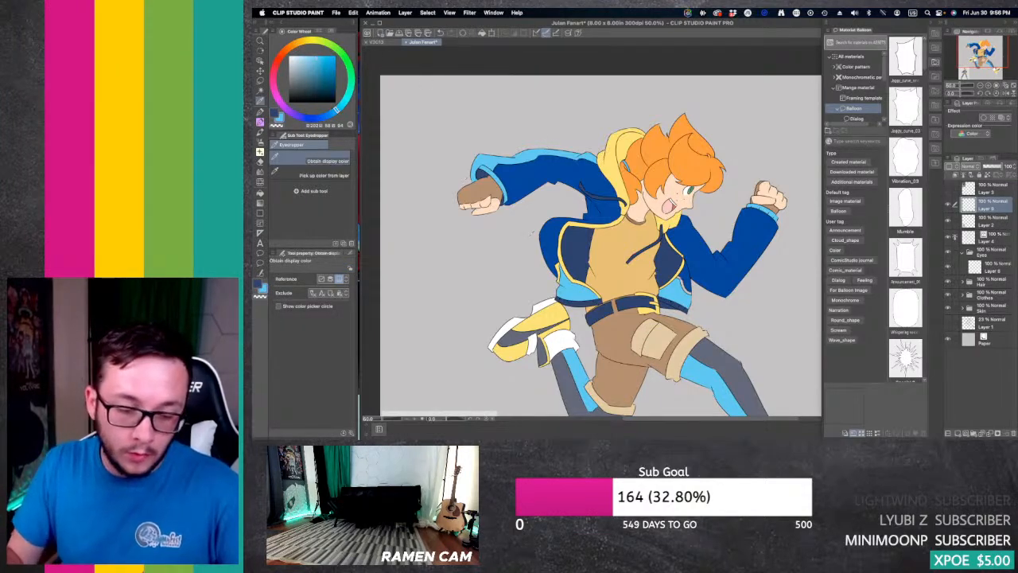
key("p")
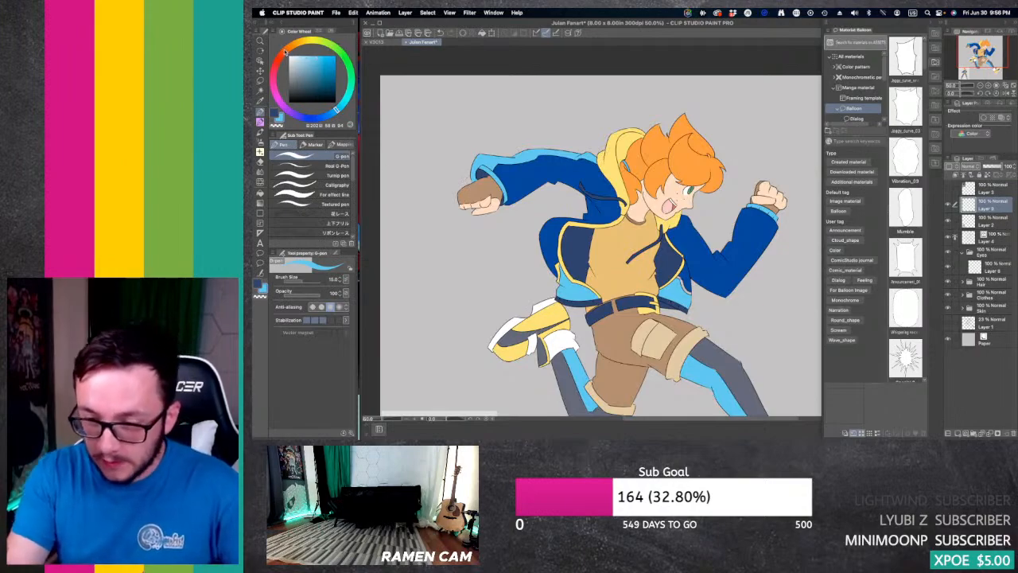
Step: Scribble a light orange swatch beside the character's hair and undo it
left_click(287, 50)
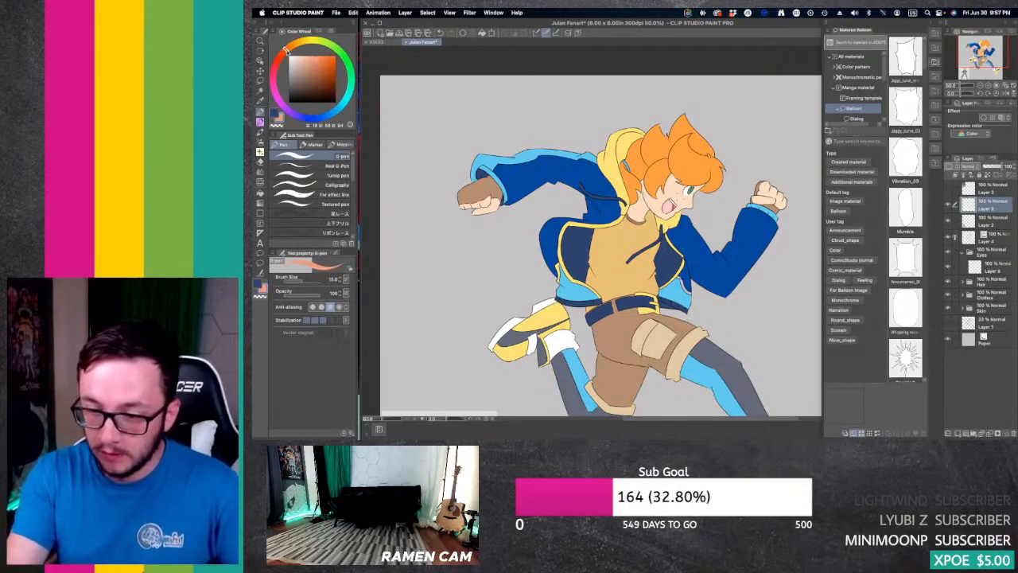
mouse_move(716, 136)
left_mouse_down()
mouse_move(750, 124)
mouse_move(751, 161)
left_mouse_up()
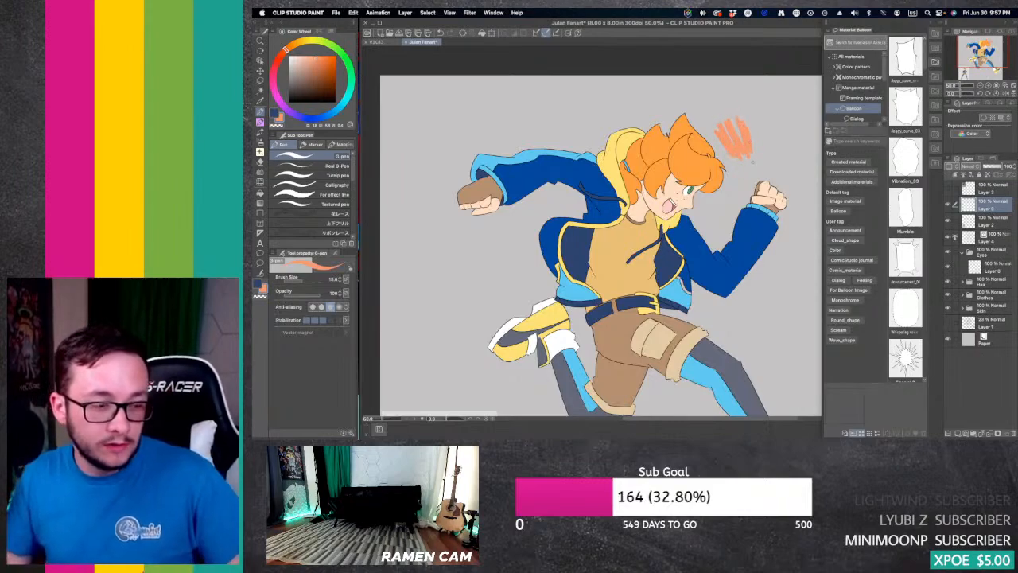
key("super+z")
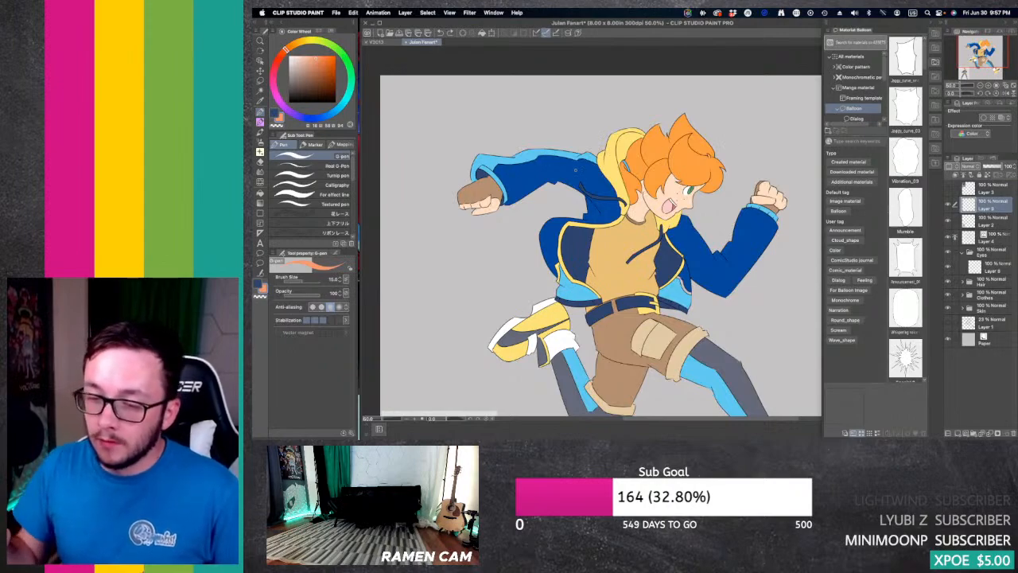
Step: Compare opposite hues on the colour wheel: red with green, blue with orange, and purple with yellow
left_click(275, 65)
left_click(351, 73)
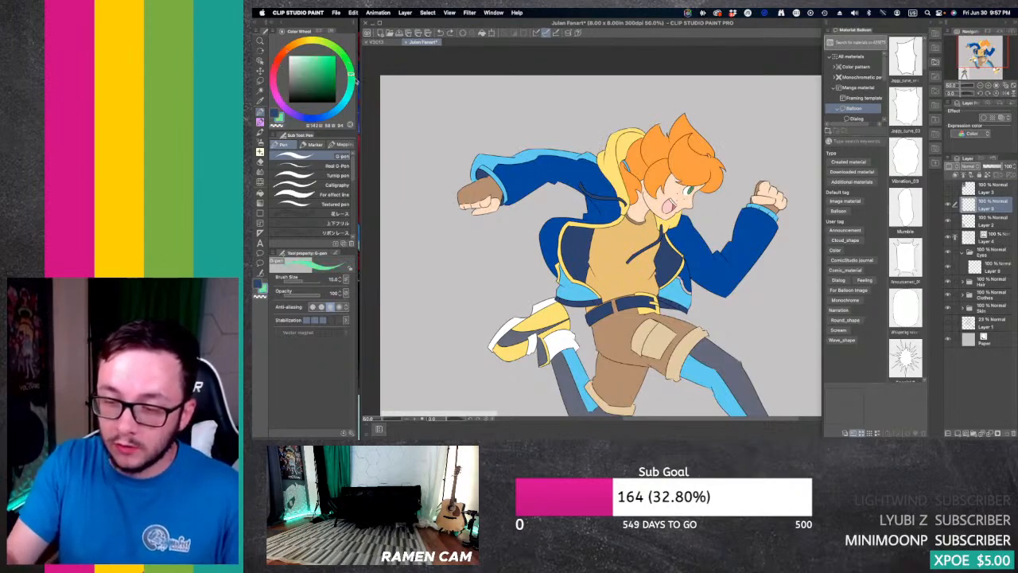
left_click(312, 118)
left_click(288, 47)
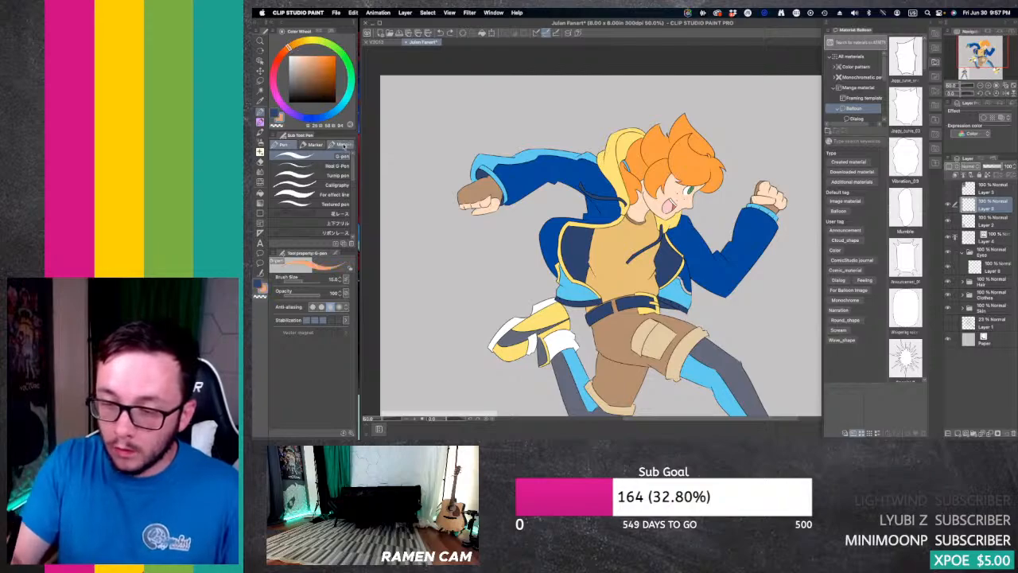
left_click(282, 105)
left_click(311, 42)
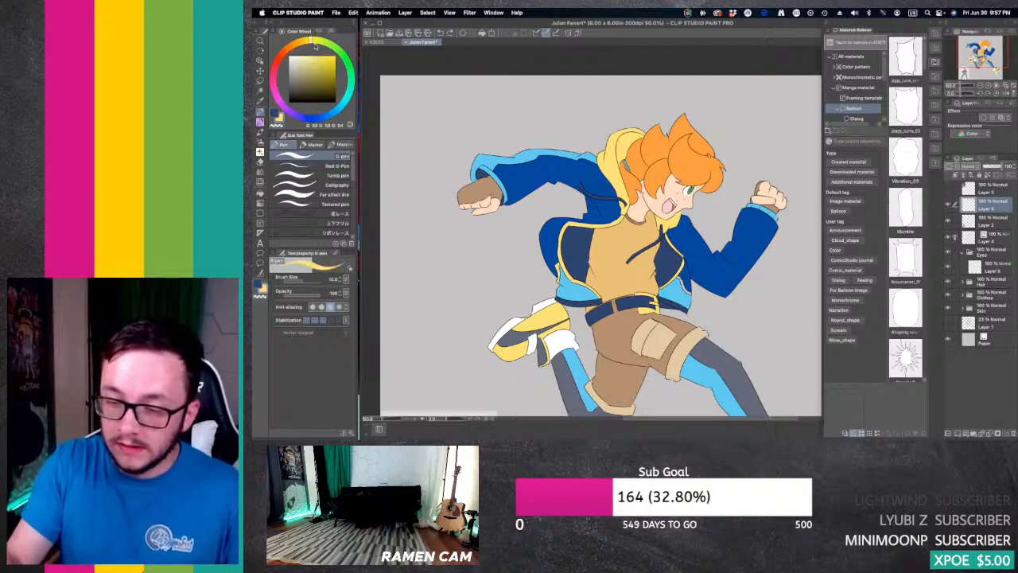
left_click(291, 113)
left_click(312, 42)
left_click(321, 42)
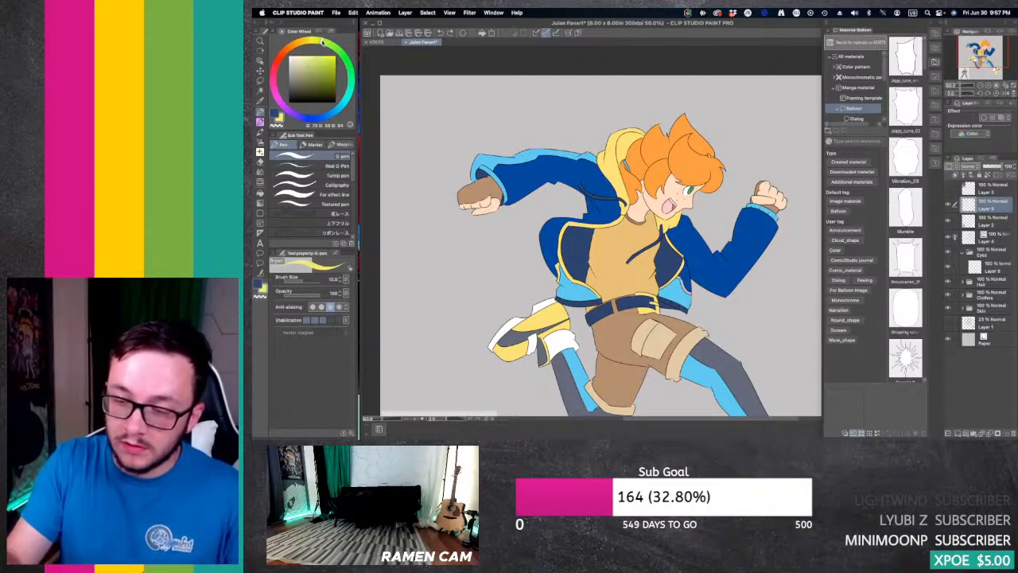
Step: Compare further opposite hues such as red with teal and blue with yellow, ending on light blue opposite orange
left_click(283, 106)
left_click(345, 59)
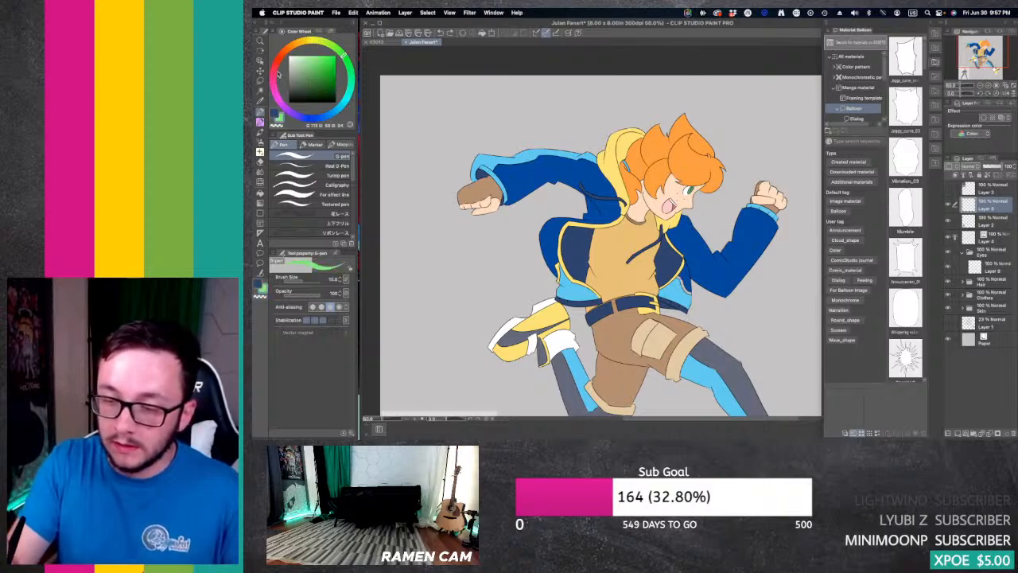
left_click(275, 66)
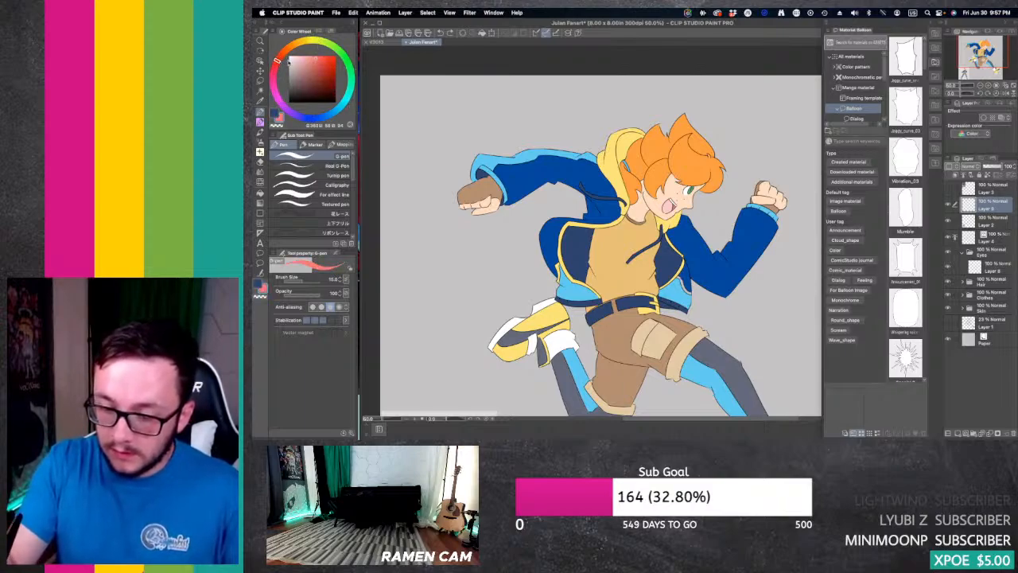
left_click(351, 91)
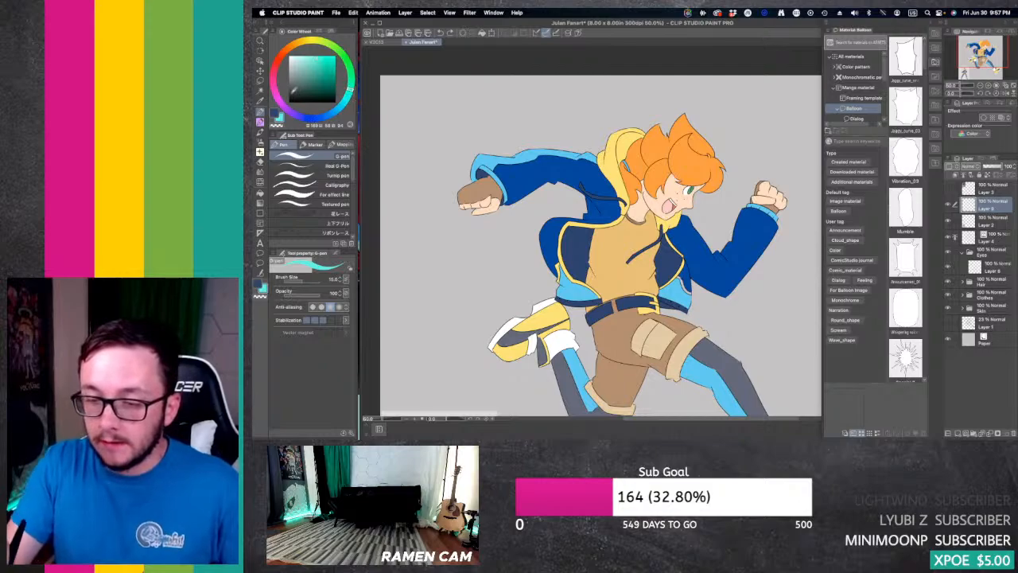
left_click(274, 79)
left_click(352, 69)
left_click(318, 115)
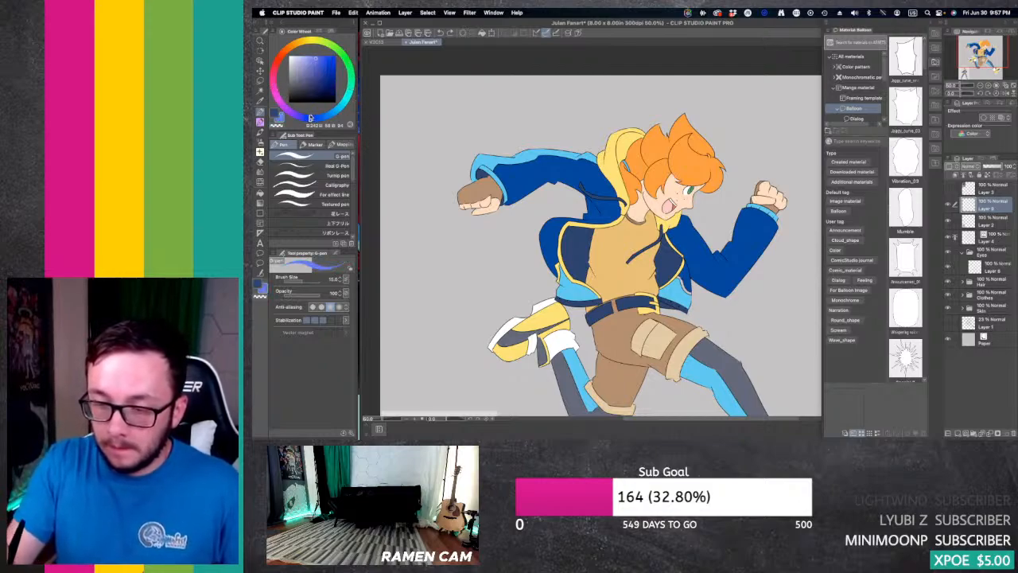
left_click(311, 43)
left_click(282, 54)
left_click(337, 109)
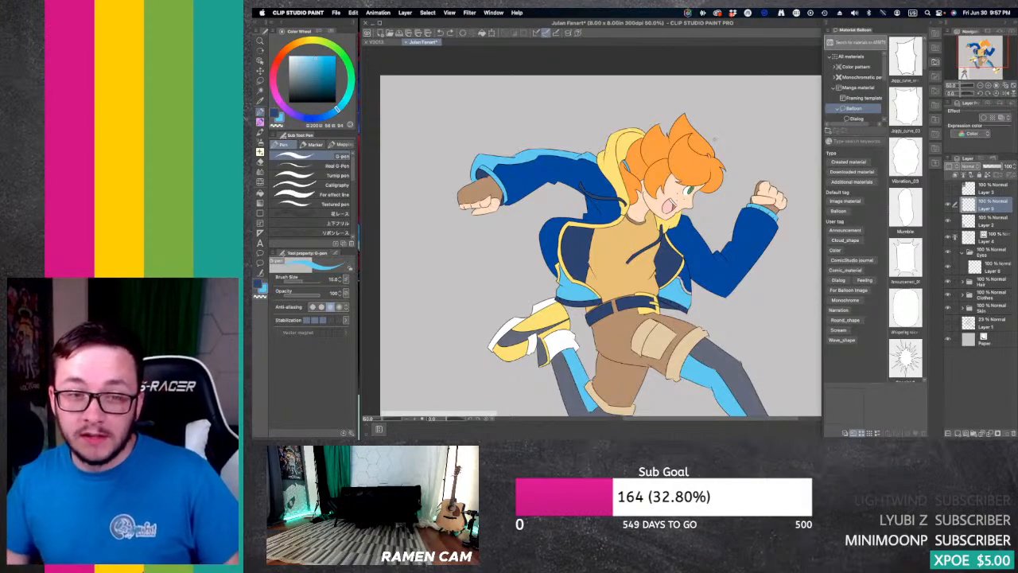
Step: Add a new vector layer directly above Layer 4 and fit the whole running character in view
left_click_drag(985, 63, 980, 59)
left_click(999, 239)
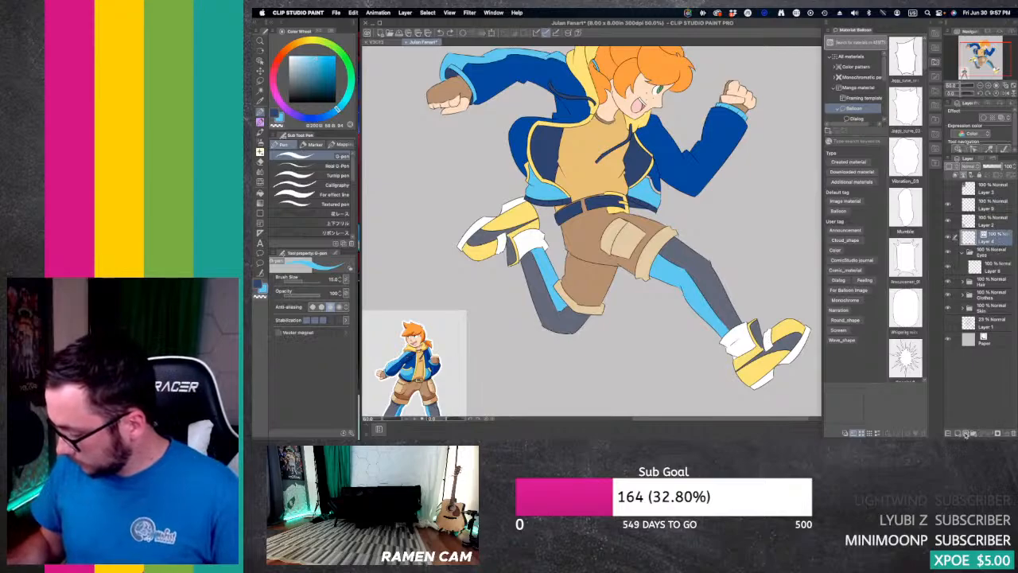
left_click(966, 433)
left_click(980, 85)
left_click_drag(986, 54, 985, 51)
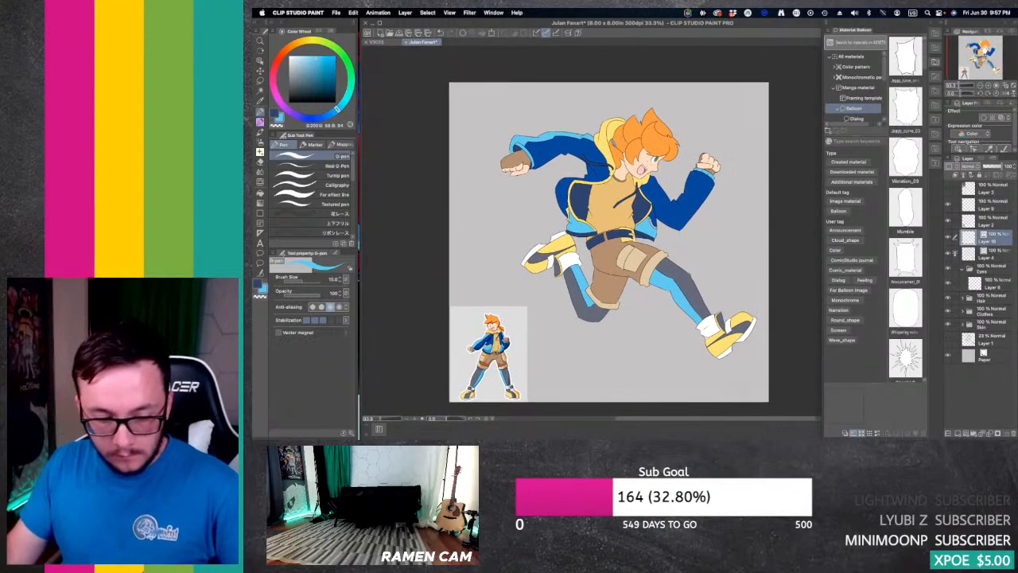
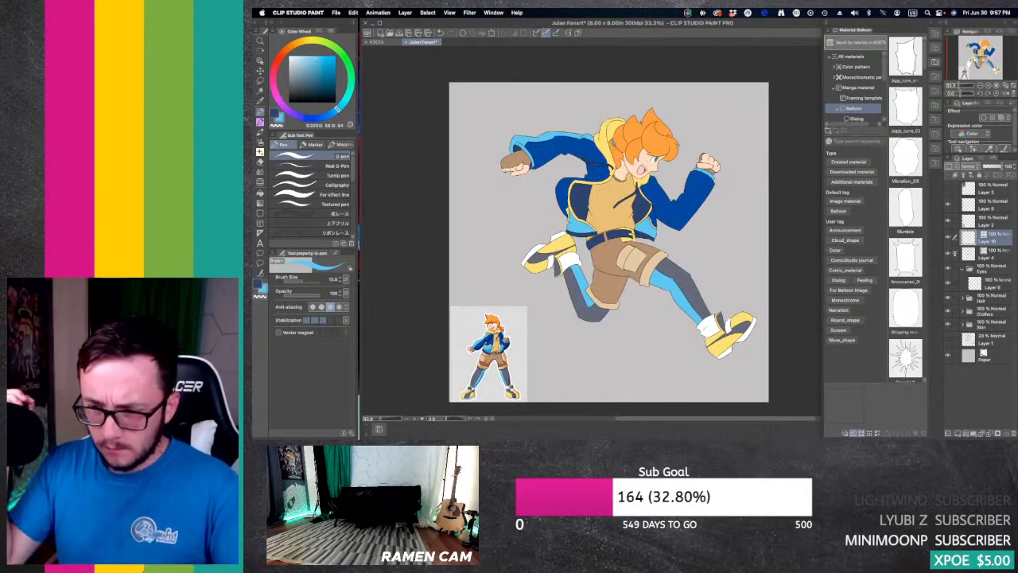
Step: Draw a thick white vertical bar beside the character's head on the layer above Layer 2, using the G-pen at size 70
left_click(289, 57)
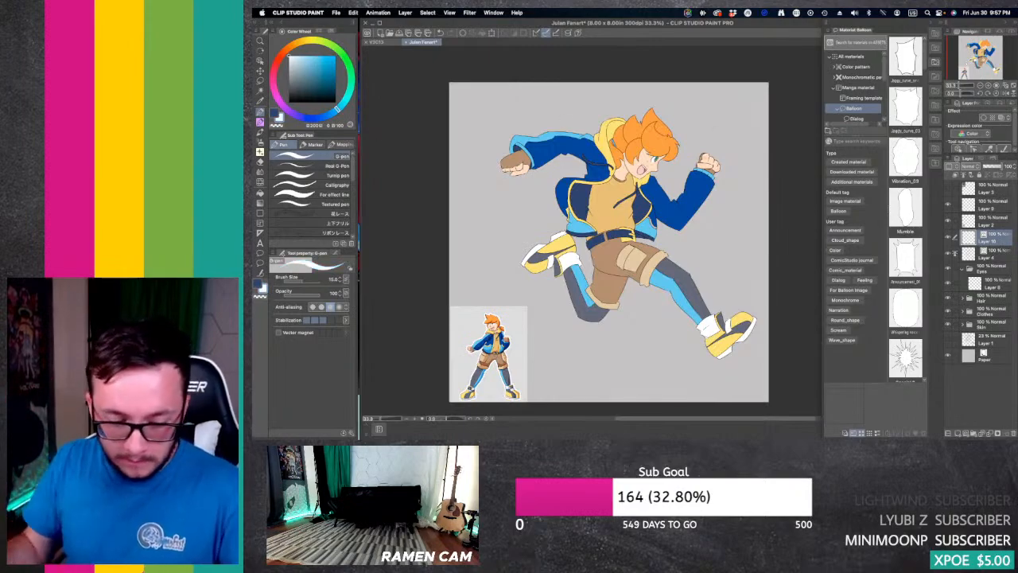
left_click(994, 206)
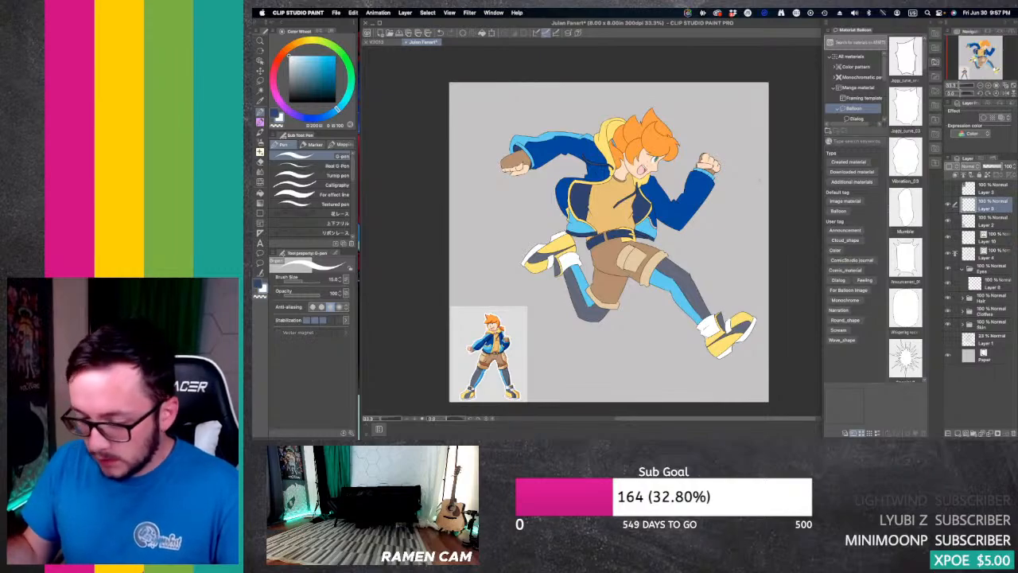
key("bracketright")
key("bracketright")
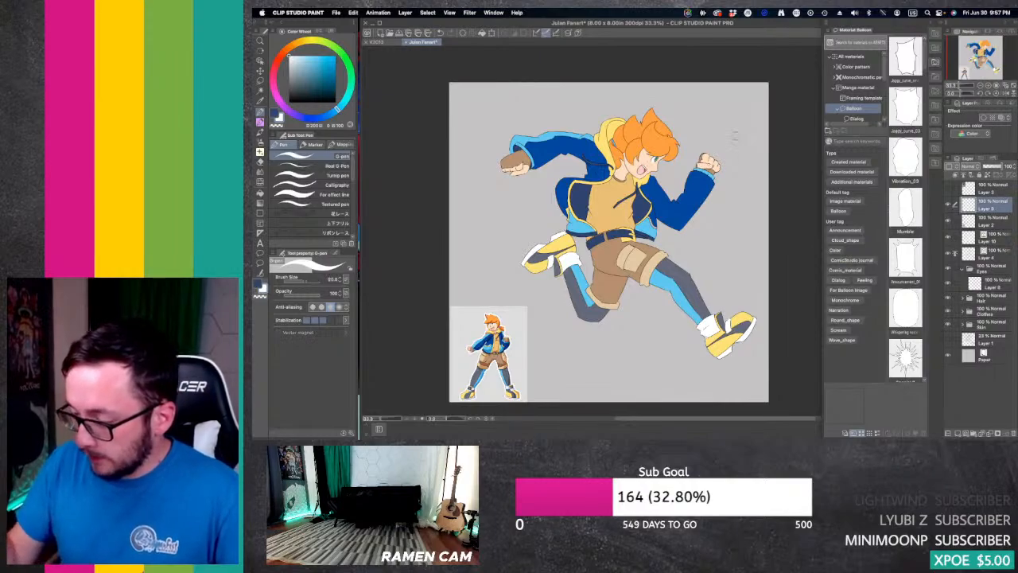
key("bracketright")
mouse_move(735, 112)
left_mouse_down()
mouse_move(736, 143)
mouse_move(736, 115)
mouse_move(736, 127)
left_mouse_up()
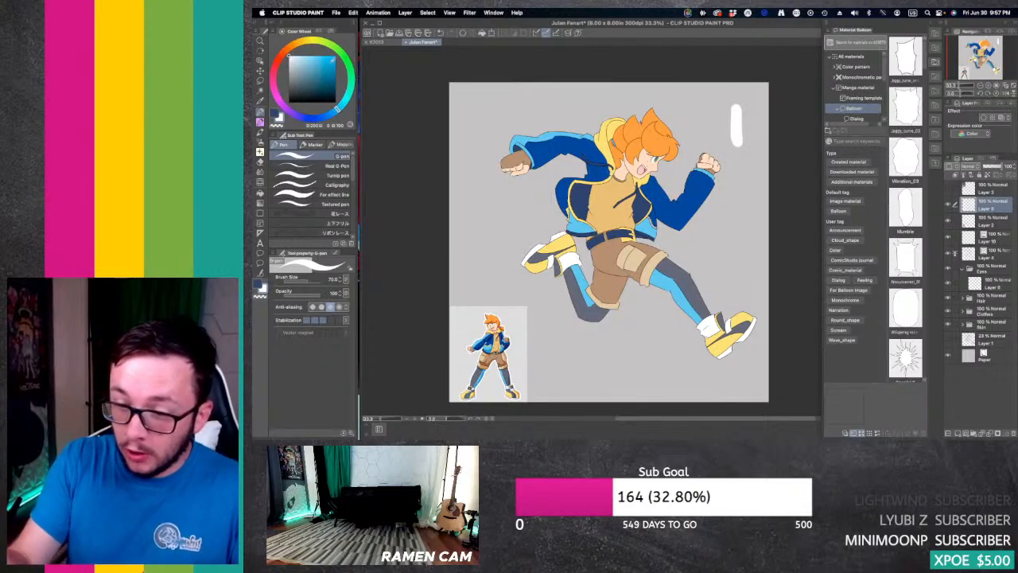
Step: Add a thin teal stroke across the middle of the white bar with the G-pen at size 20
left_click(351, 100)
left_click(331, 60)
key("bracketleft")
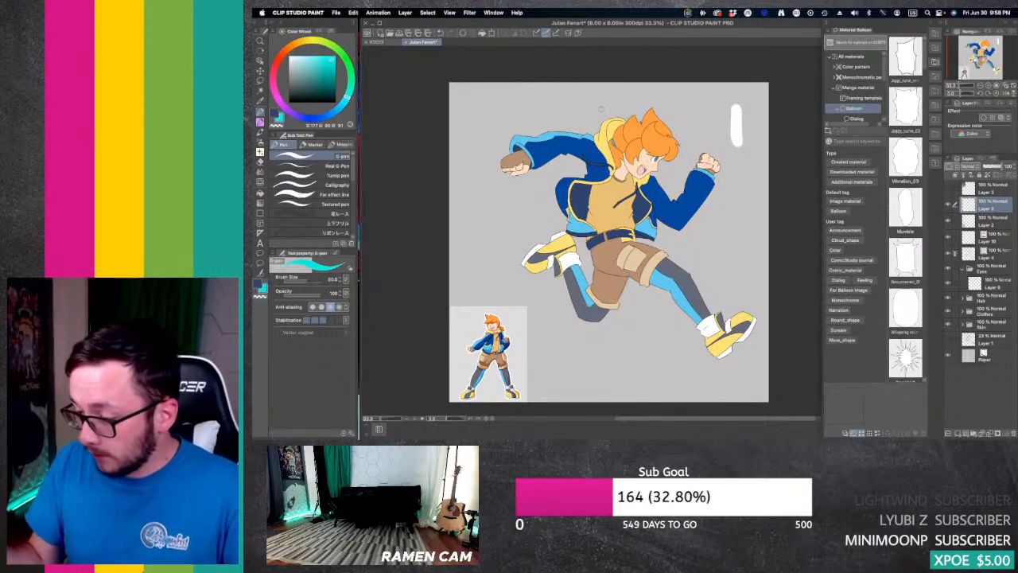
left_click_drag(732, 124, 744, 125)
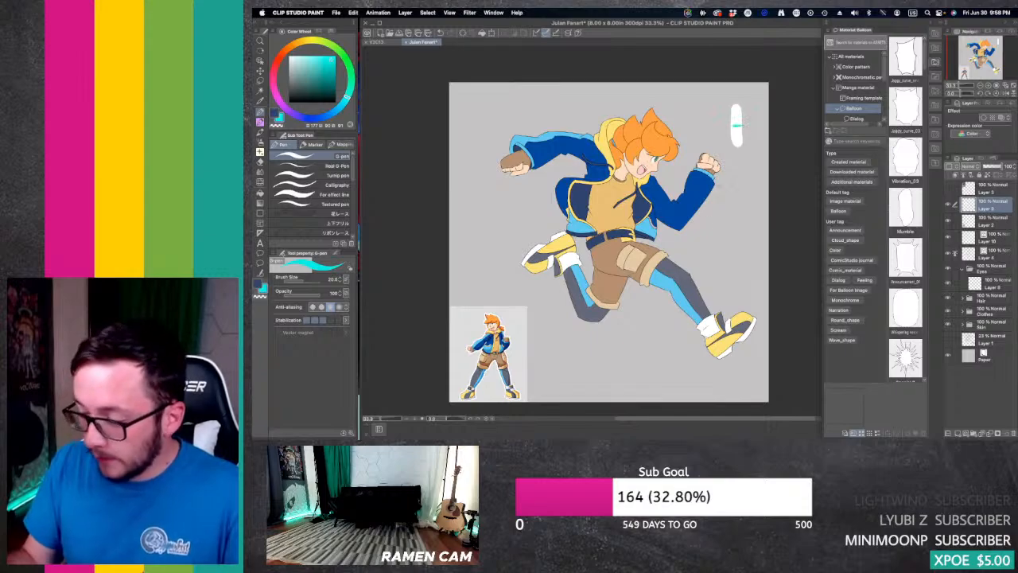
Step: Paint a light purple stroke over the upper end of the white bar, and erase all the marks beside the head
left_click_drag(277, 76, 284, 108)
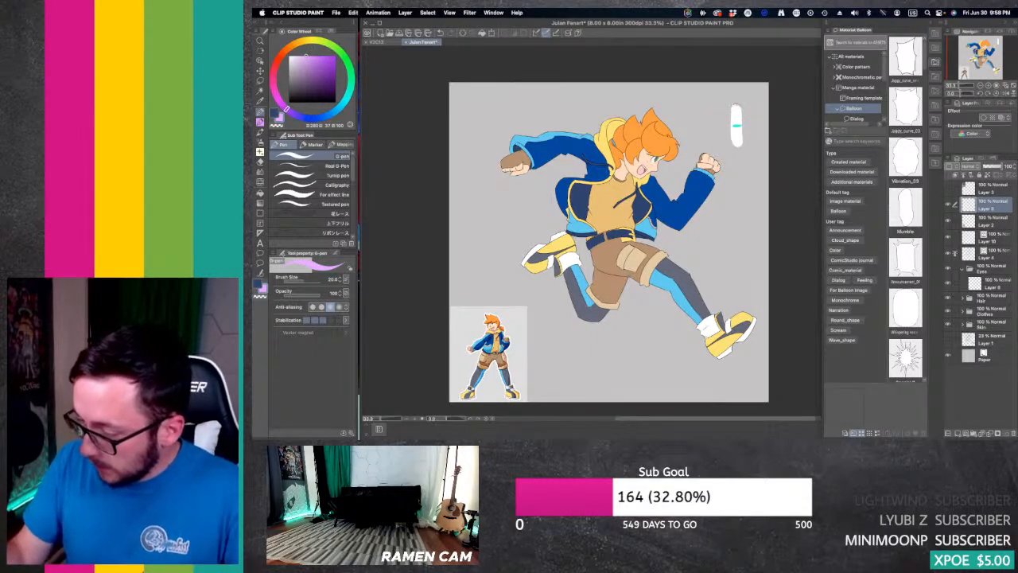
left_click_drag(741, 104, 722, 113)
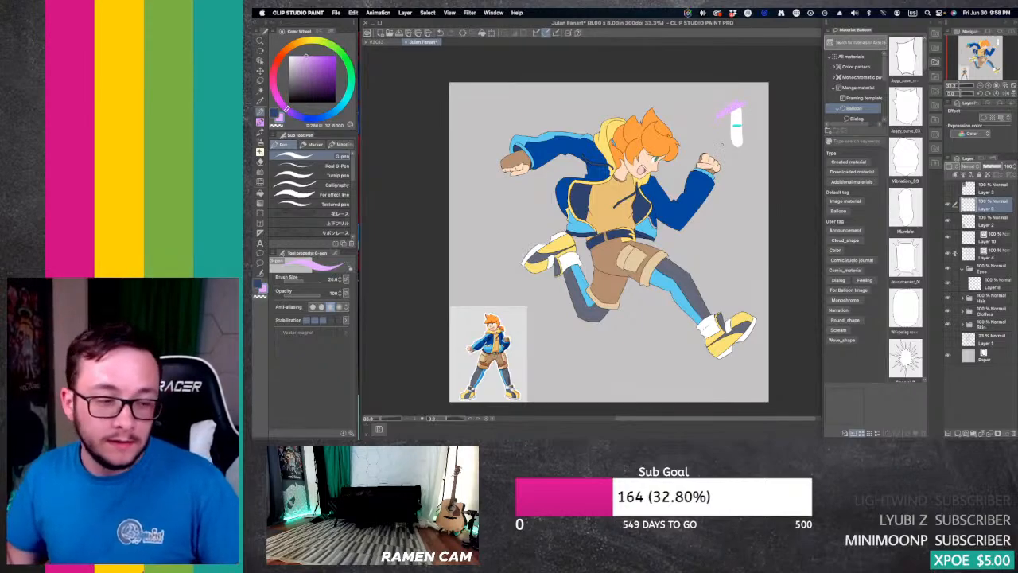
key("e")
mouse_move(730, 106)
left_mouse_down()
mouse_move(732, 140)
mouse_move(742, 124)
left_mouse_up()
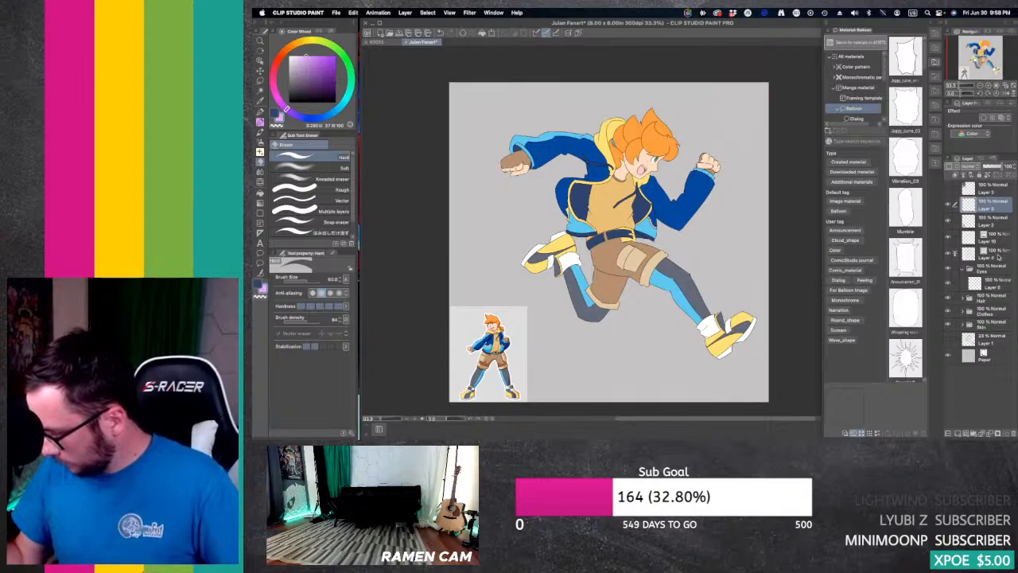
Step: Make Layer 10 active and set the G-pen to a saturated blue at brush size 7
left_click(1001, 238)
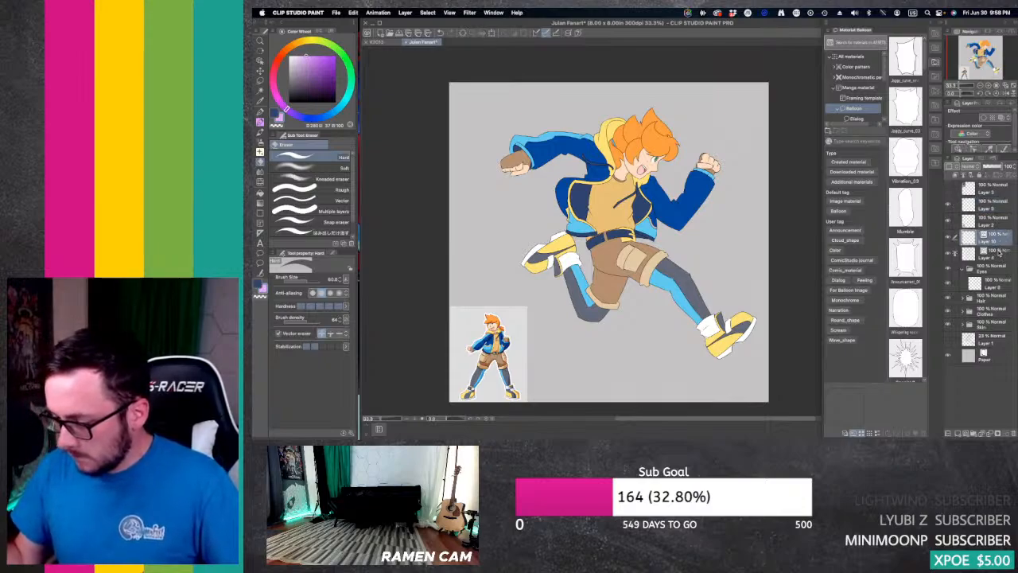
key("p")
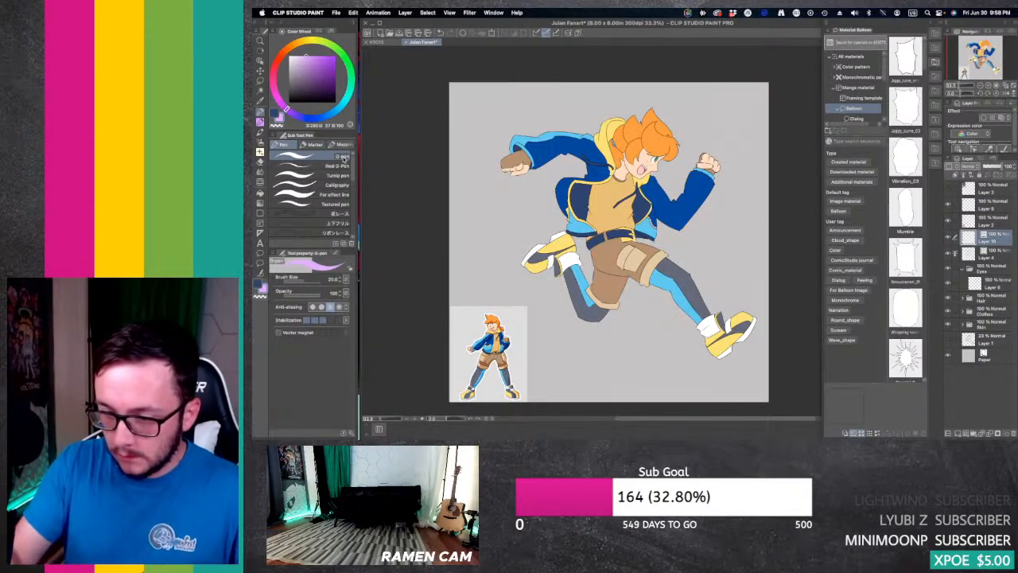
left_click(315, 119)
left_click_drag(329, 63, 334, 58)
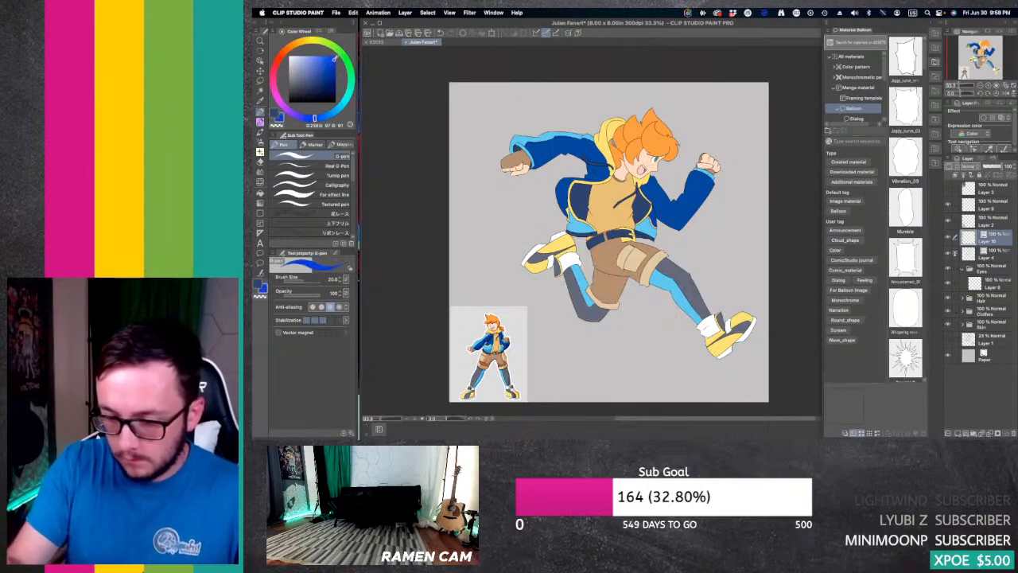
key("bracketleft")
key("bracketleft")
key("bracketleft")
key("bracketleft")
key("bracketleft")
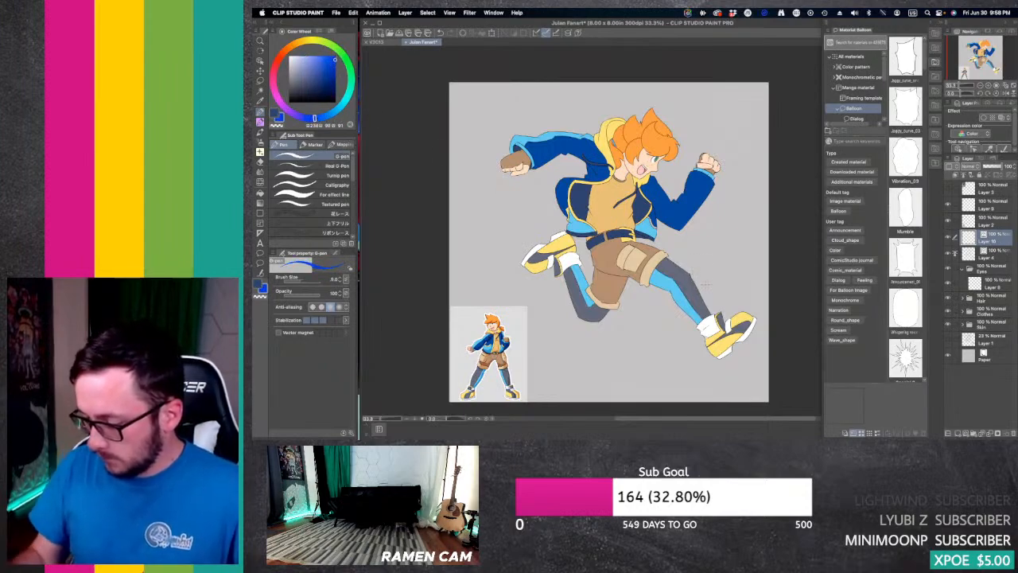
key("bracketleft")
Step: Try to draw a flowing blue outline from the front leg, sweeping beneath the character towards the back foot
mouse_move(710, 284)
left_mouse_down()
mouse_move(652, 302)
mouse_move(638, 336)
left_mouse_up()
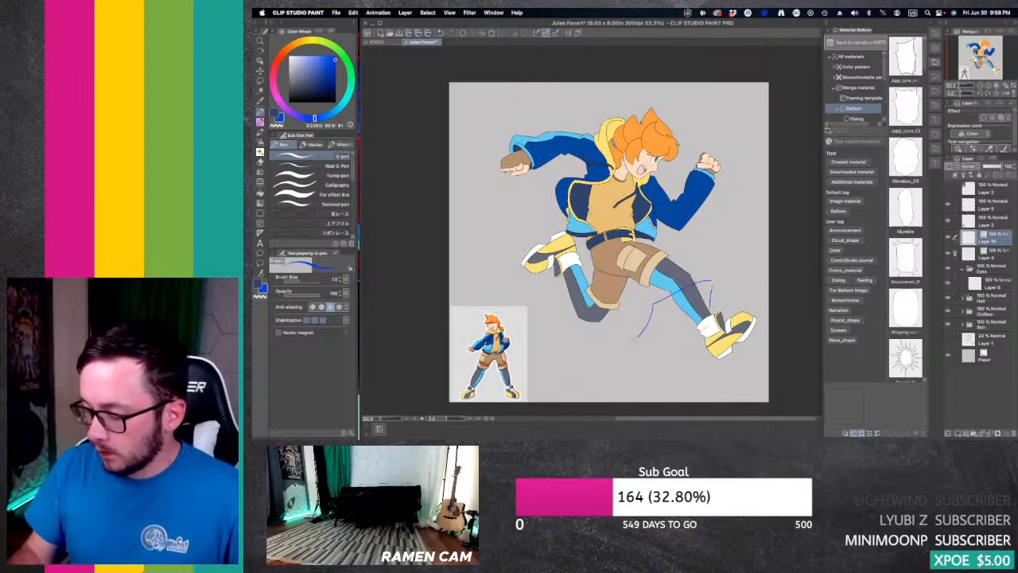
key("super+z")
key("super+z")
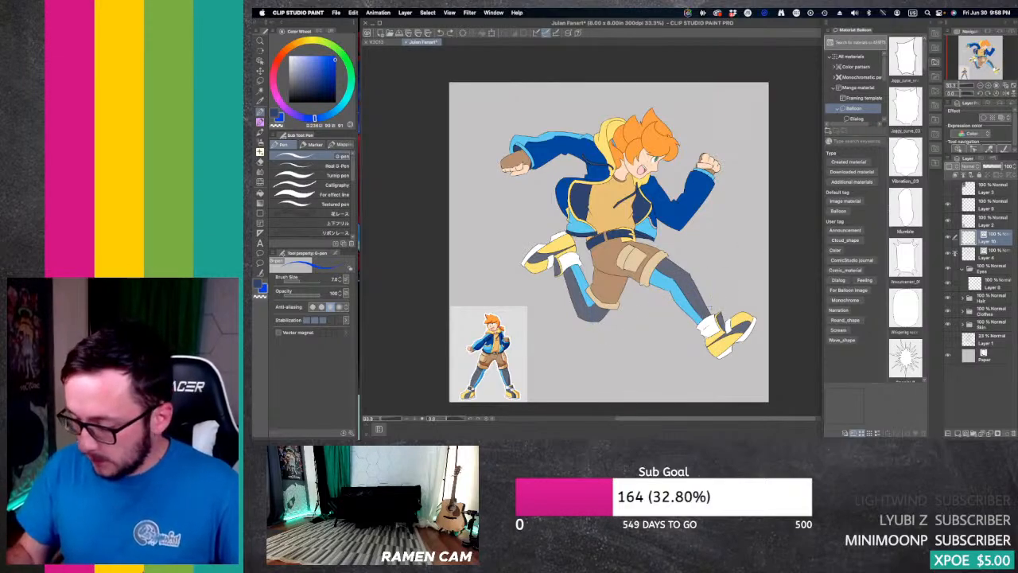
mouse_move(711, 316)
left_mouse_down()
mouse_move(705, 281)
mouse_move(624, 302)
mouse_move(509, 264)
mouse_move(541, 253)
left_mouse_up()
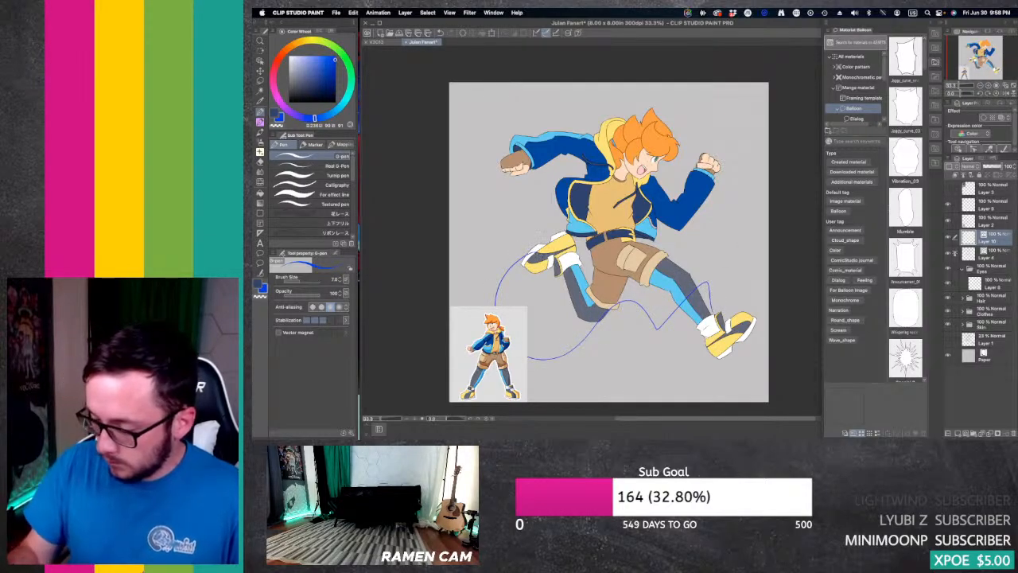
key("super+z")
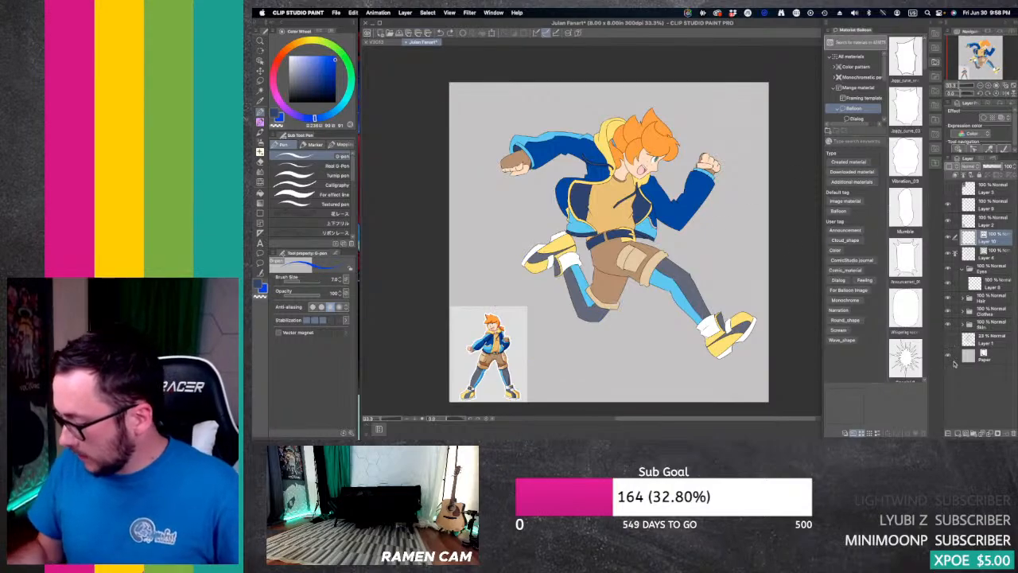
Step: Hide the reference picture's layer and draw a black scalloped cloud outline from the front shin, beneath the character, out past the back foot
left_click(948, 221)
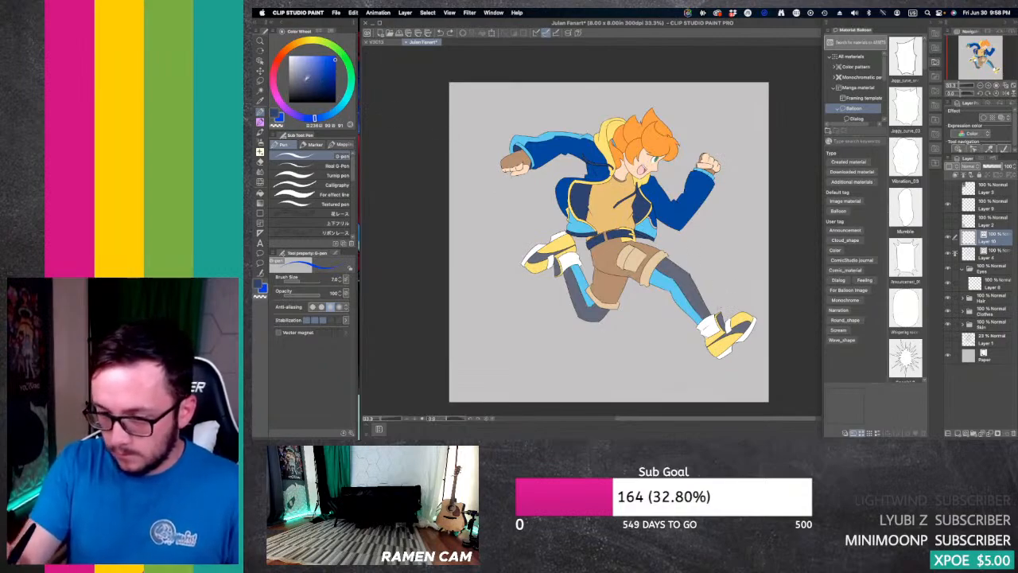
key("x")
mouse_move(709, 312)
left_mouse_down()
mouse_move(708, 287)
mouse_move(695, 284)
mouse_move(708, 318)
mouse_move(600, 373)
mouse_move(570, 326)
mouse_move(603, 334)
mouse_move(533, 280)
mouse_move(499, 318)
mouse_move(450, 249)
left_mouse_up()
key("super+z")
mouse_move(711, 307)
left_mouse_down()
mouse_move(657, 285)
mouse_move(604, 339)
mouse_move(565, 358)
mouse_move(563, 318)
left_mouse_up()
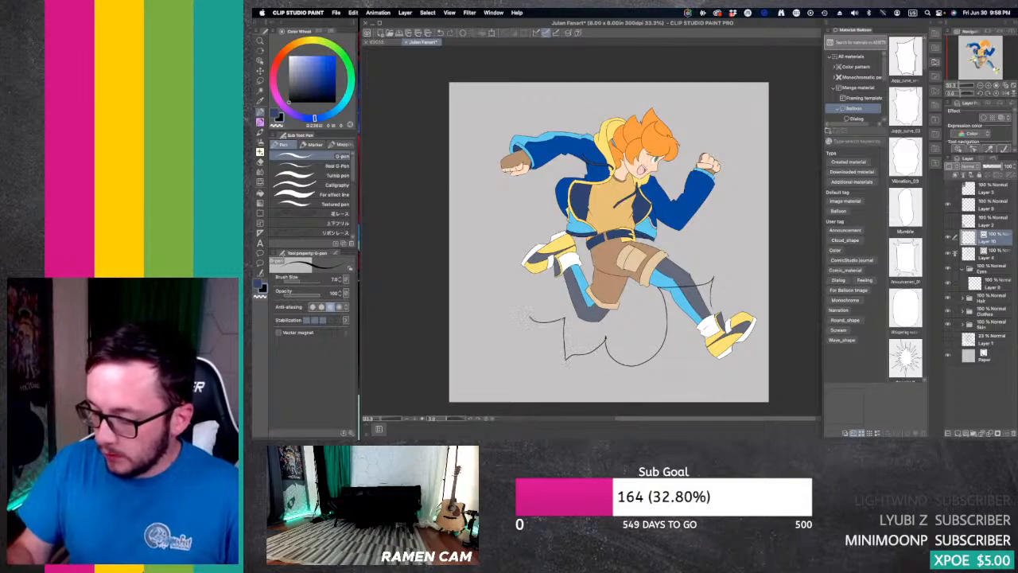
key("super+z")
mouse_move(708, 276)
left_mouse_down()
mouse_move(657, 291)
mouse_move(628, 365)
mouse_move(545, 318)
mouse_move(475, 296)
mouse_move(490, 256)
mouse_move(506, 330)
left_mouse_up()
key("super+z")
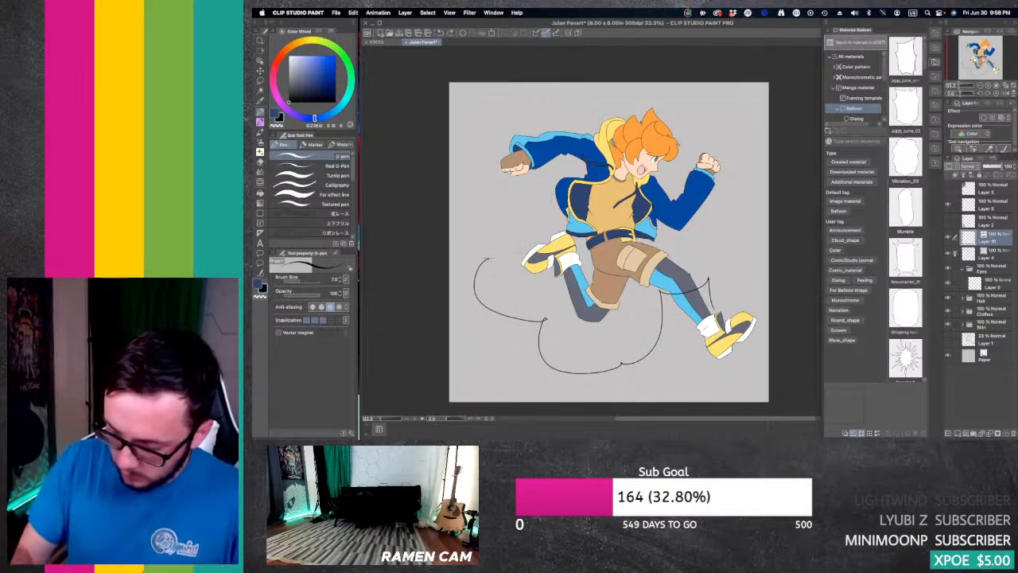
Step: Draw a second, spiky outline around the outside of the scalloped cloud, running from its far end back to the front leg
left_click_drag(461, 266, 508, 323)
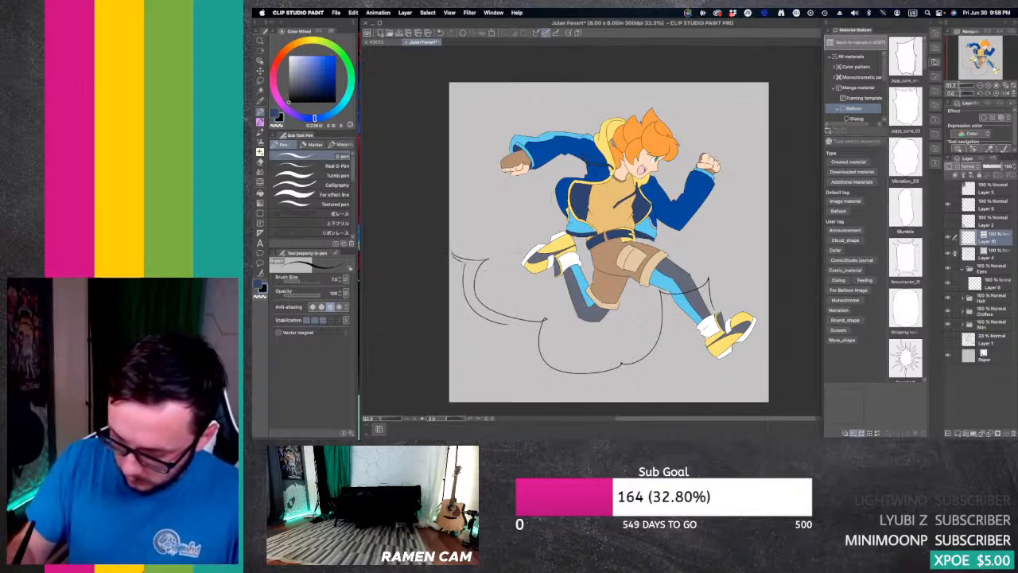
key("super+z")
mouse_move(462, 267)
left_mouse_down()
mouse_move(462, 295)
mouse_move(532, 358)
left_mouse_up()
key("super+z")
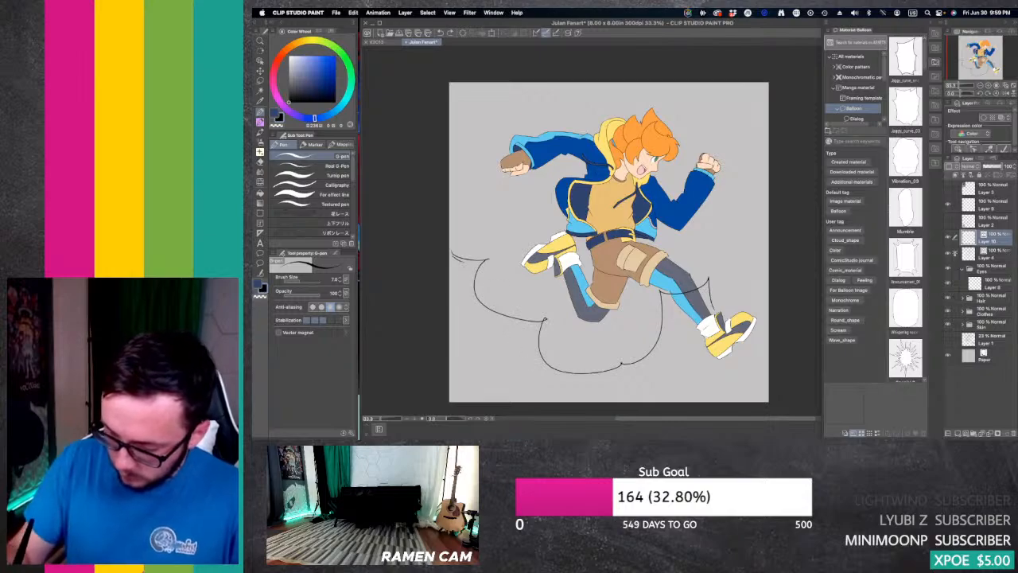
mouse_move(463, 266)
left_mouse_down()
mouse_move(458, 310)
mouse_move(601, 409)
mouse_move(613, 396)
mouse_move(593, 396)
mouse_move(687, 371)
mouse_move(684, 296)
left_mouse_up()
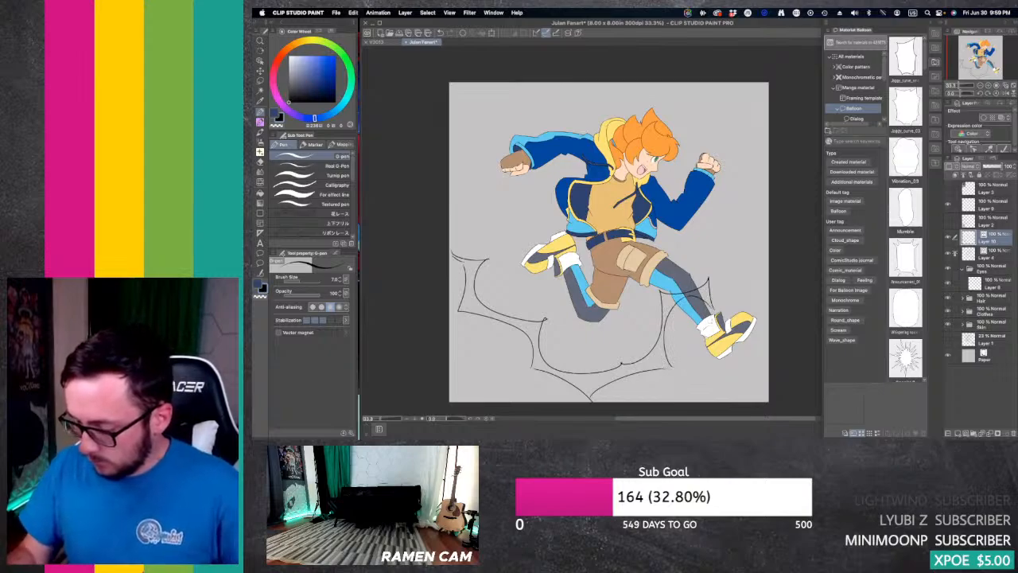
Step: Trim the overshooting line ends at the inner cloud outline's corners with the Vector eraser at size 5
key("e")
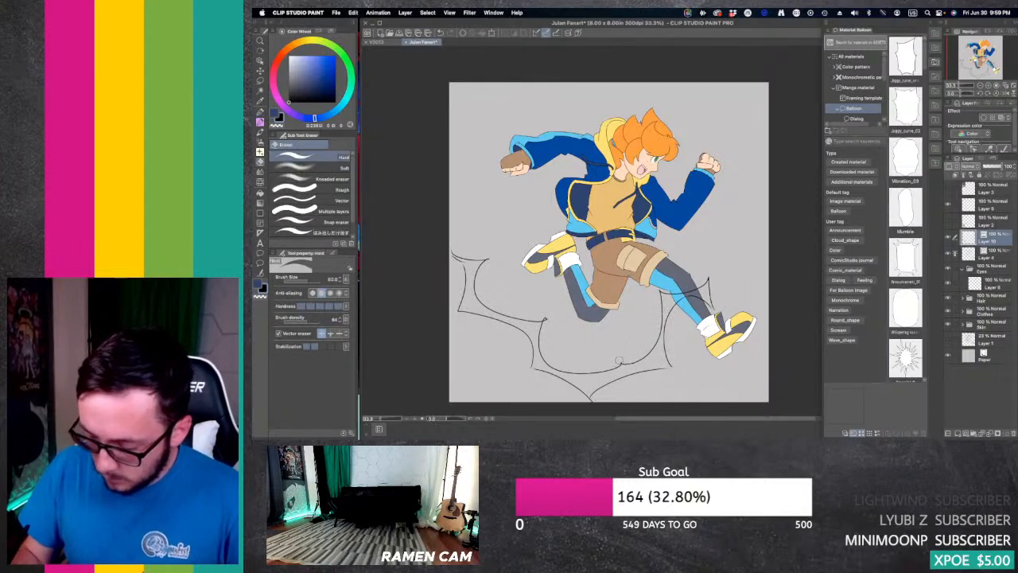
left_click(348, 201)
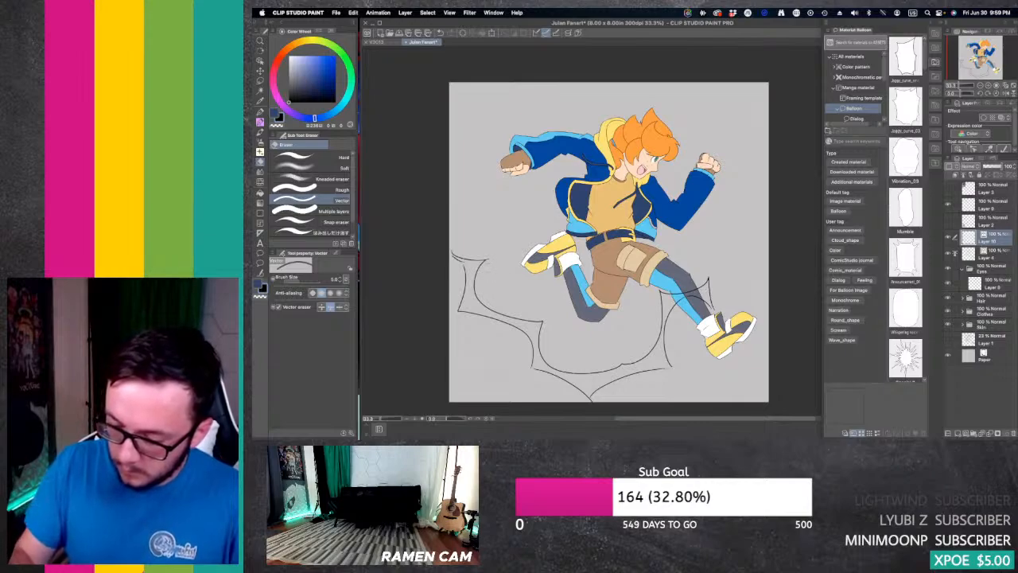
left_click_drag(477, 256, 487, 271)
key("super+z")
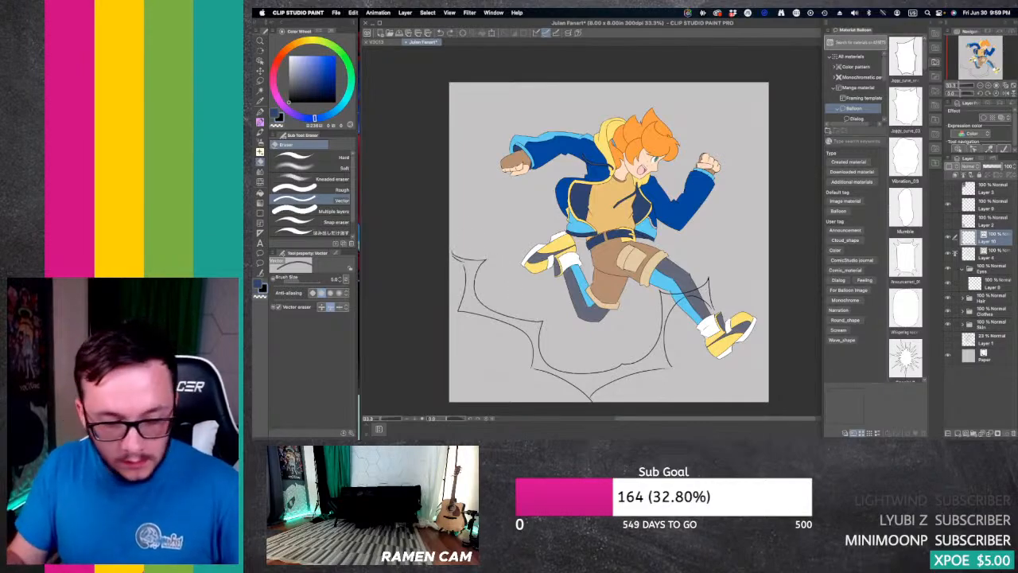
Step: Clean up and join the outer outline's line ends at its far end and lowest spike, using the G-pen, Vector eraser and Connect vector line
key("p")
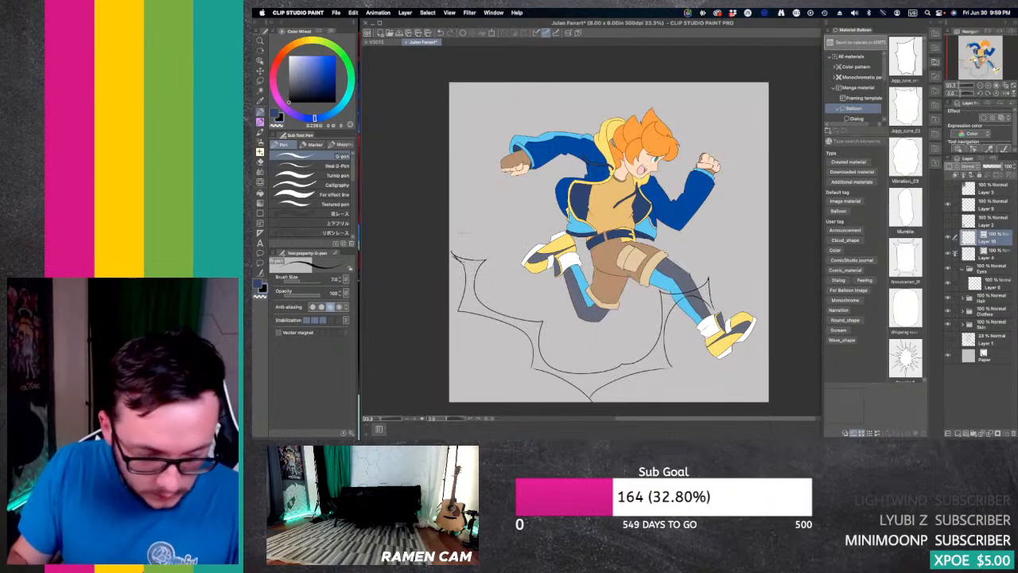
key("e")
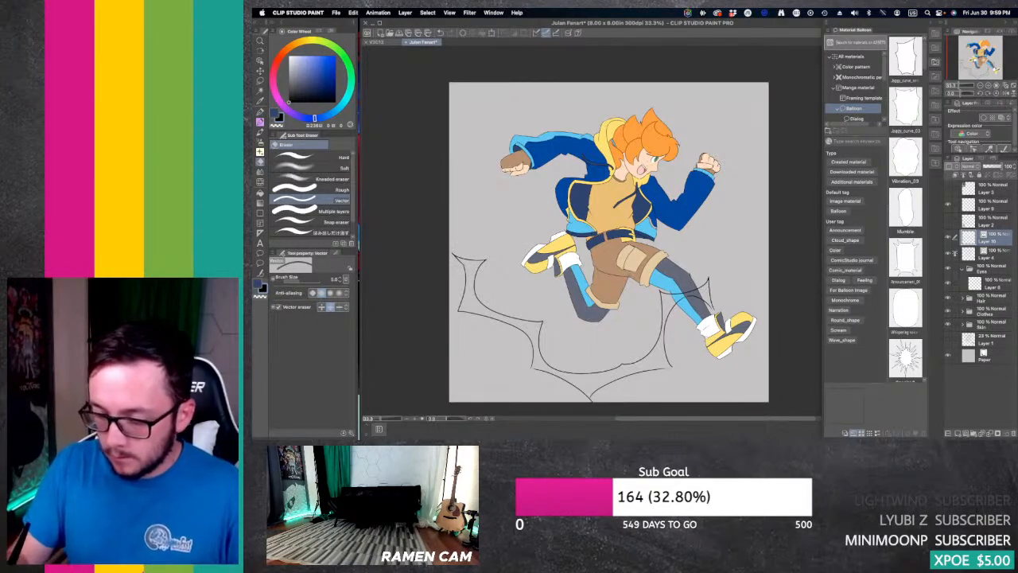
key("y")
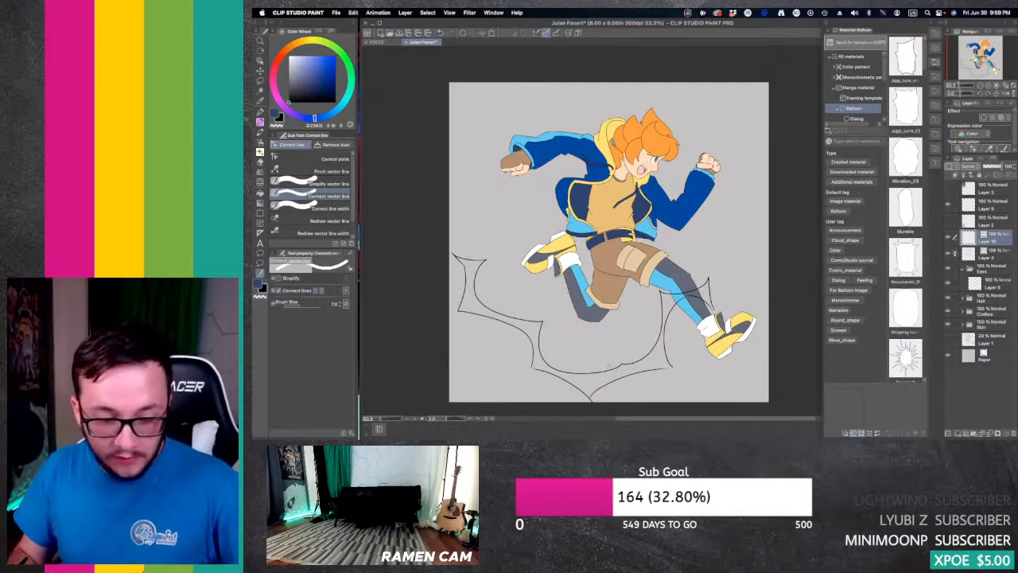
key("p")
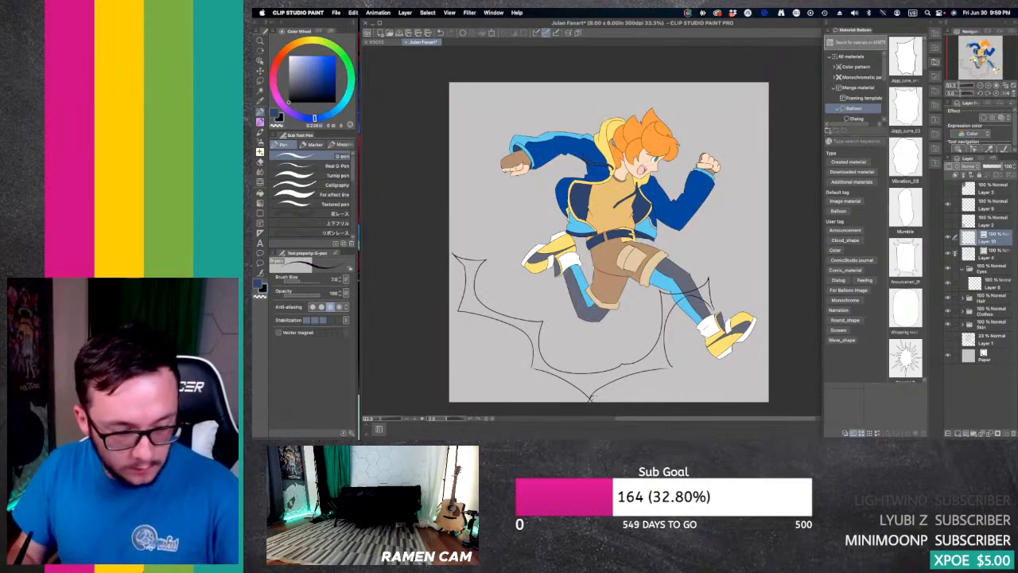
key("e")
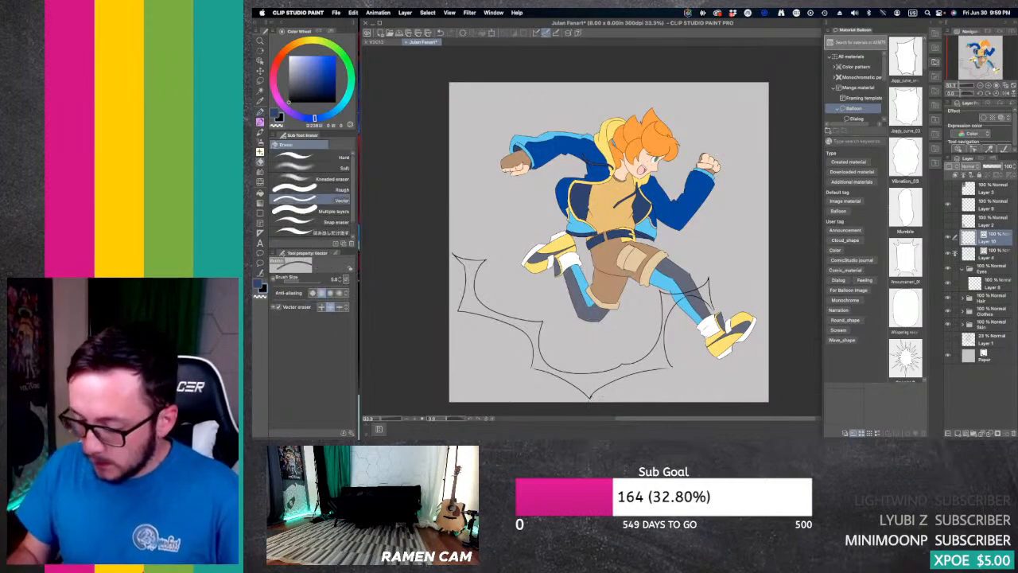
key("y")
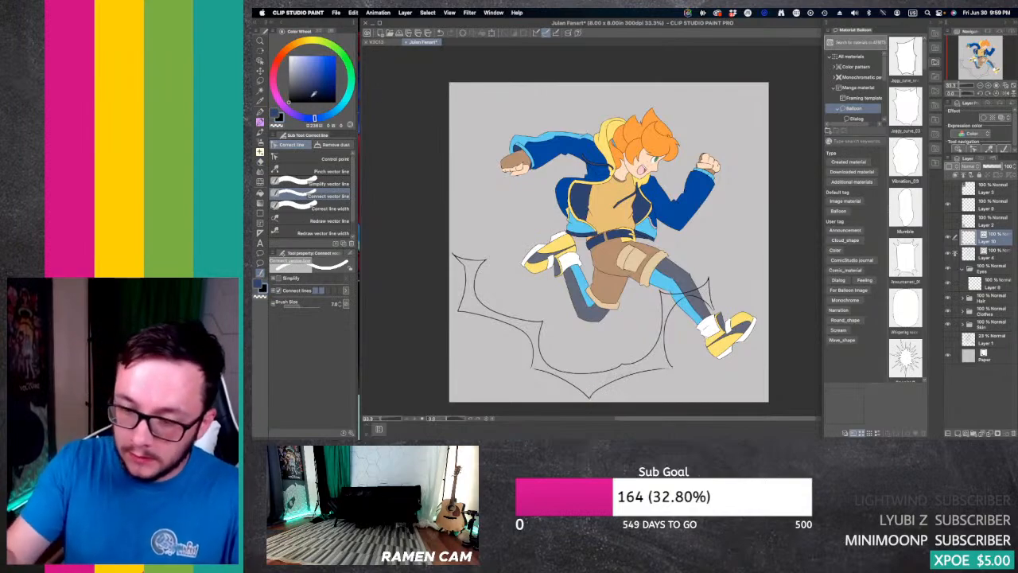
Step: Draw a small black figure silhouette with a separate hair shape in the canvas's empty upper-right corner on Layer 9, using the G-pen at size 30
left_click(994, 205)
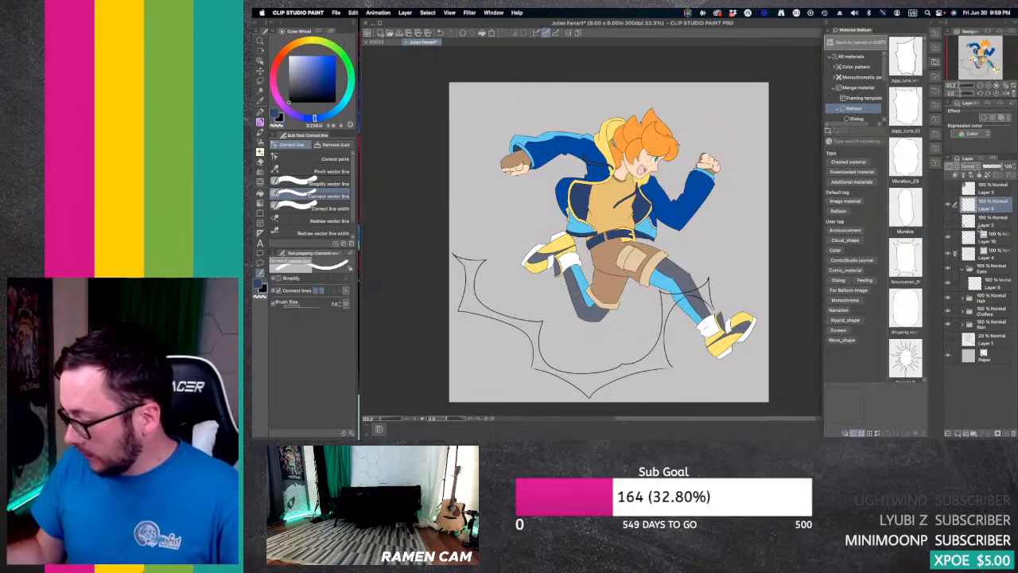
key("p")
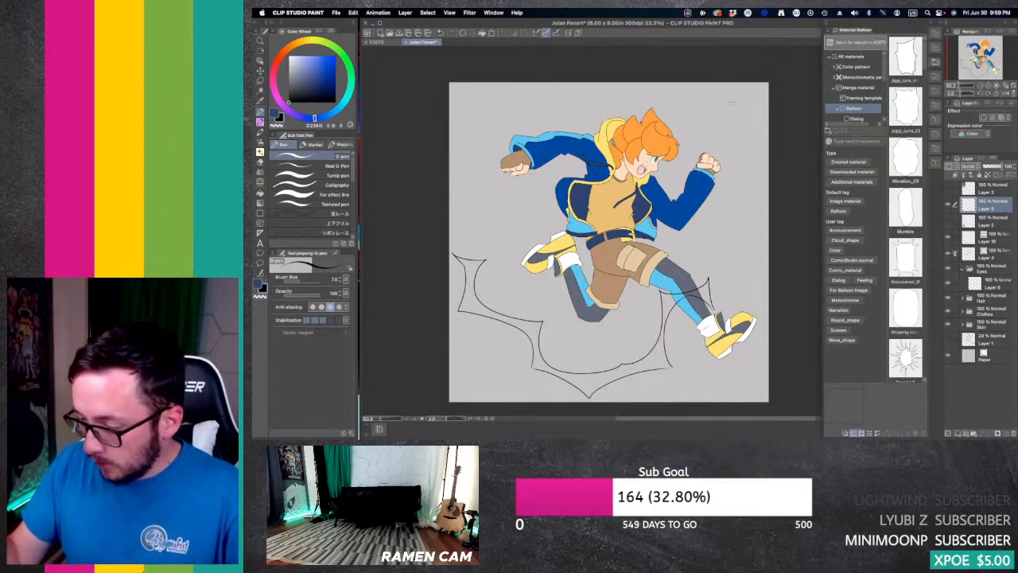
key("bracketright")
key("bracketright")
key("bracketright")
key("bracketright")
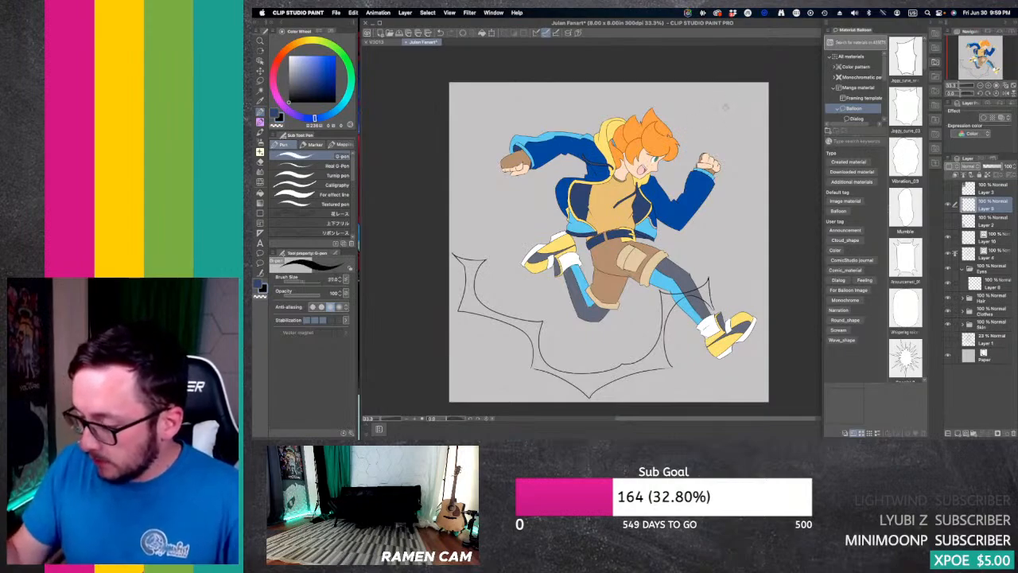
key("bracketright")
left_click_drag(734, 104, 739, 134)
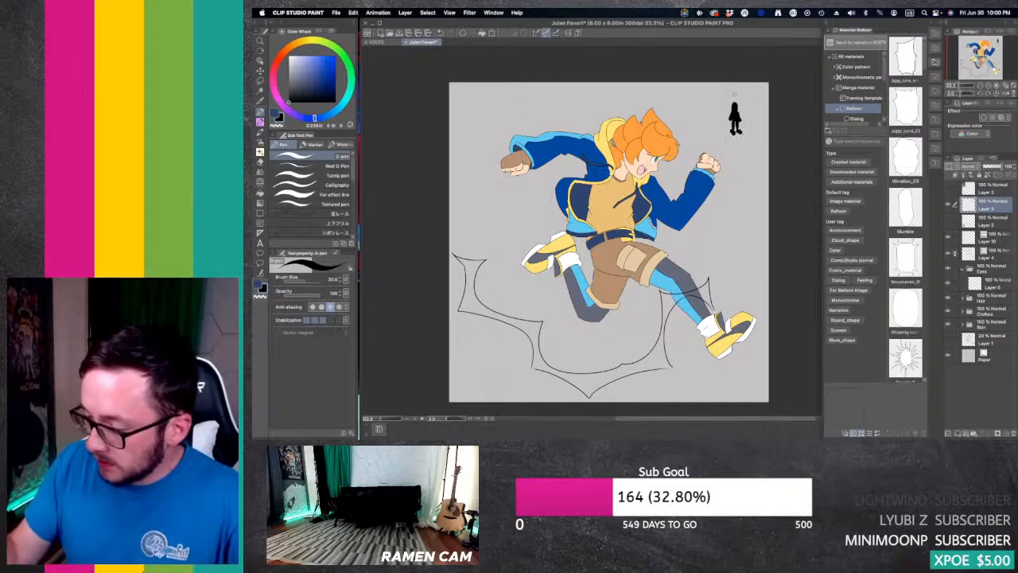
left_click_drag(733, 93, 731, 100)
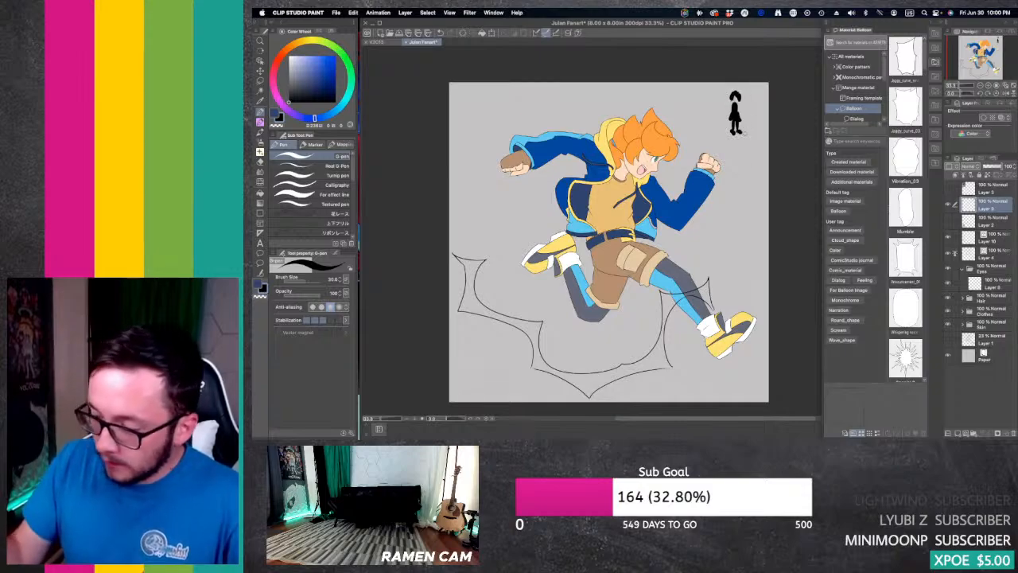
Step: Paint the small figure's face in a pale skin tone and add its arms in black
left_click(293, 48)
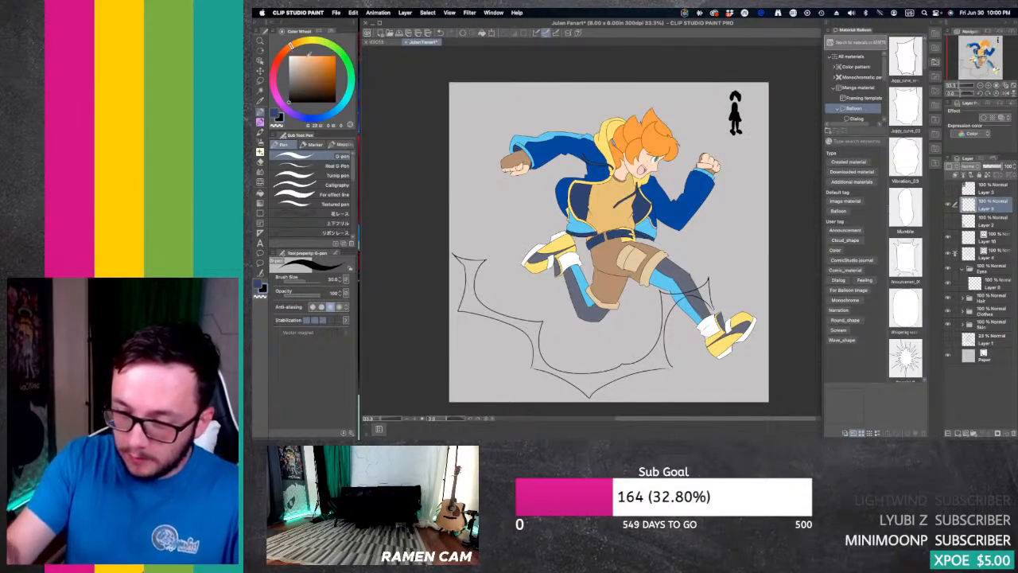
left_click(301, 57)
left_click(287, 50)
left_click(300, 56)
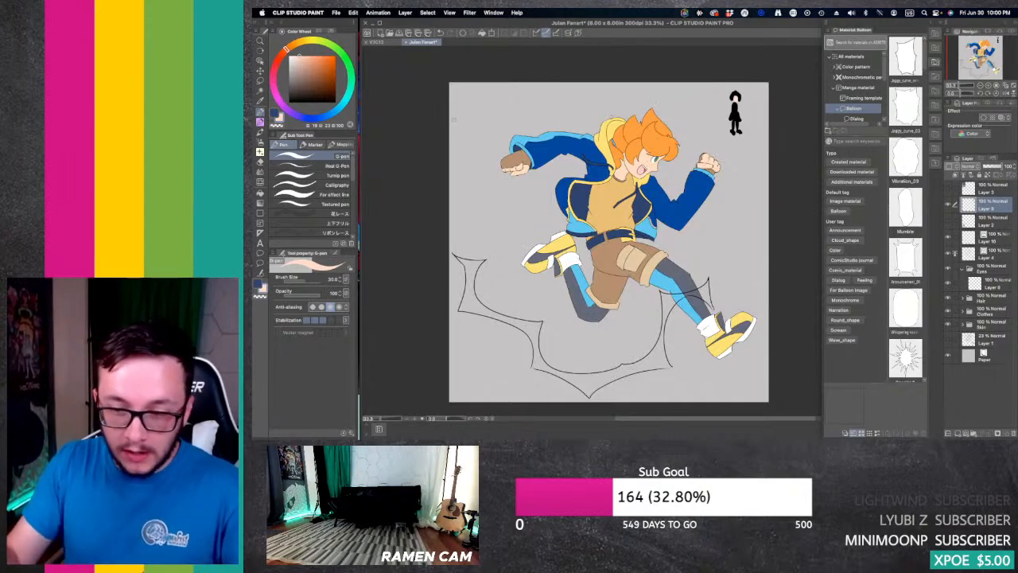
key("x")
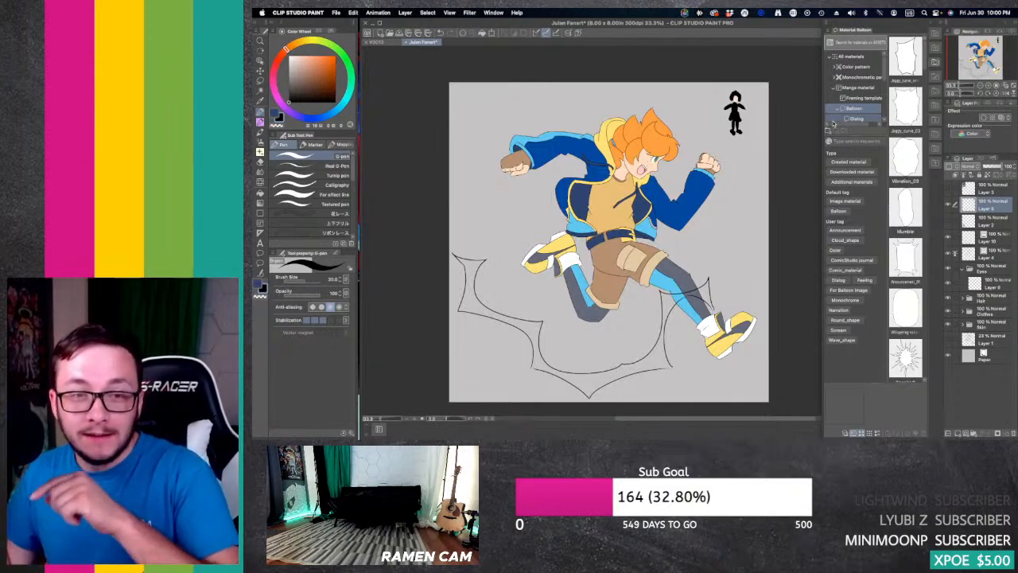
Step: Give the small figure a bright red cape, collar, cuffs and shoe tips, plus a pale midriff
mouse_move(285, 50)
left_mouse_down()
mouse_move(278, 58)
mouse_move(332, 55)
left_mouse_up()
left_click(331, 59)
mouse_move(732, 101)
left_mouse_down()
mouse_move(741, 102)
mouse_move(723, 122)
mouse_move(743, 126)
left_mouse_up()
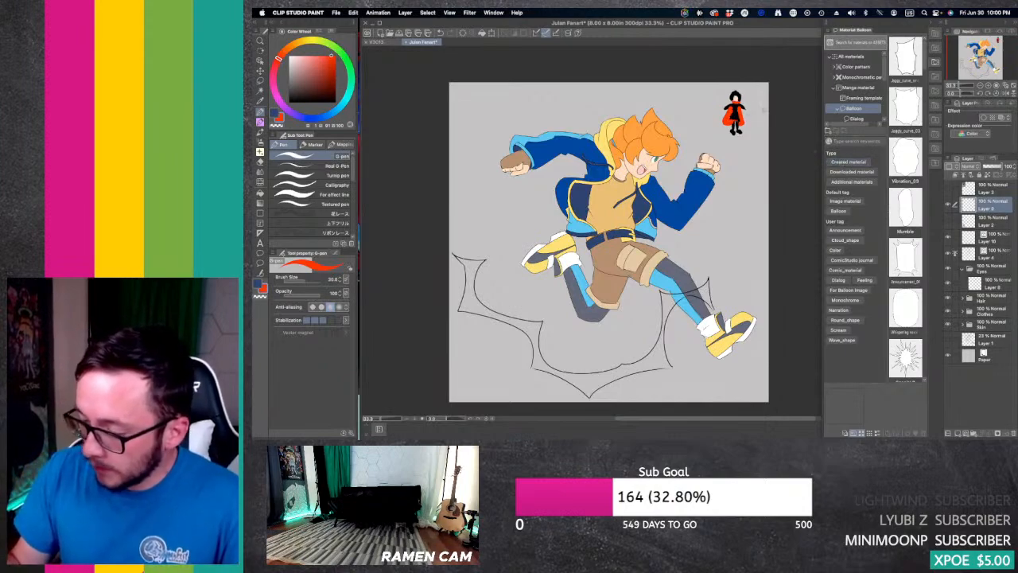
left_click_drag(723, 106, 734, 111)
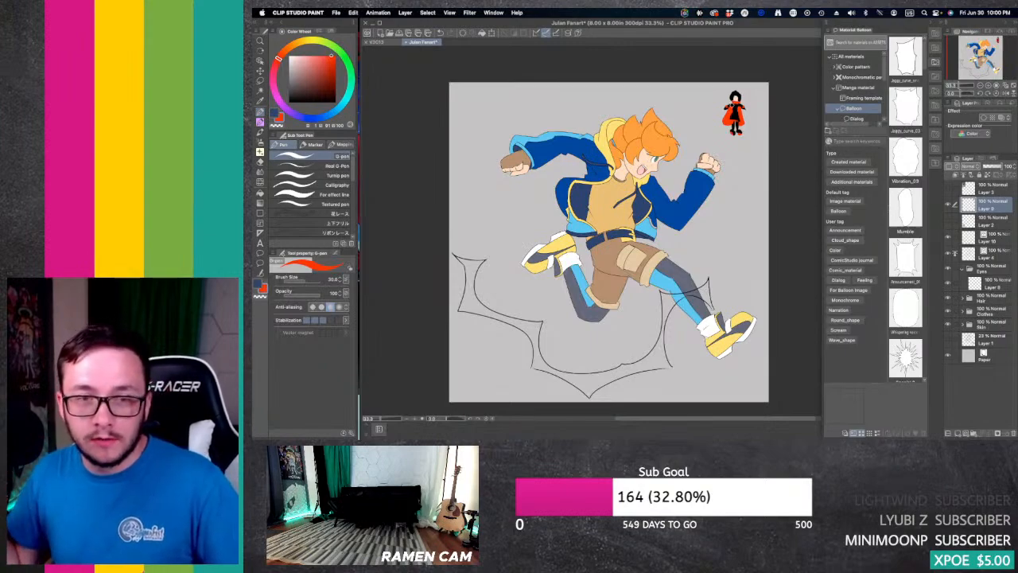
key("x")
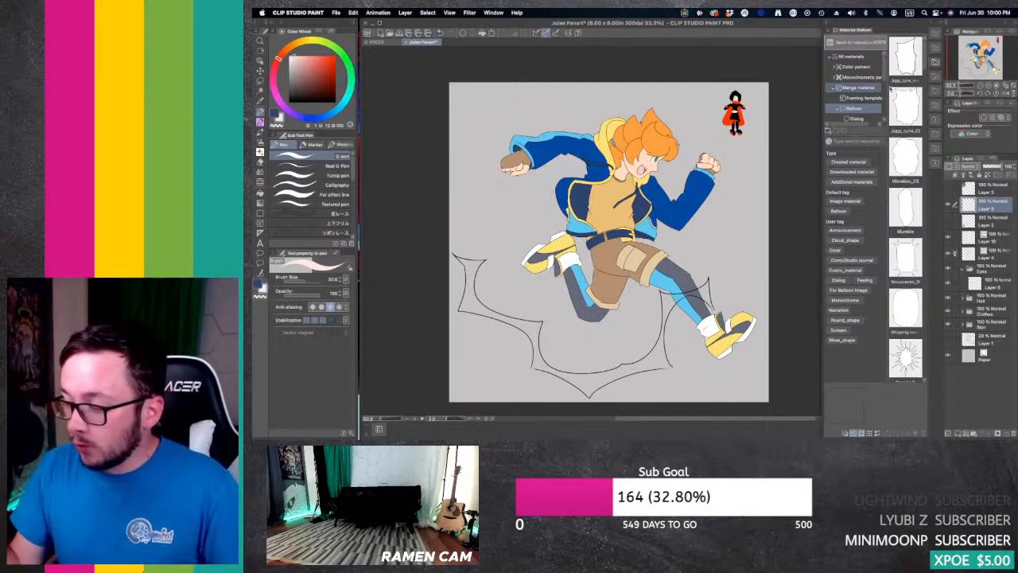
Step: Erase the whole small figure from the canvas corner with the Hard eraser
left_click(989, 85)
left_click(988, 85)
left_click_drag(984, 58, 996, 43)
key("e")
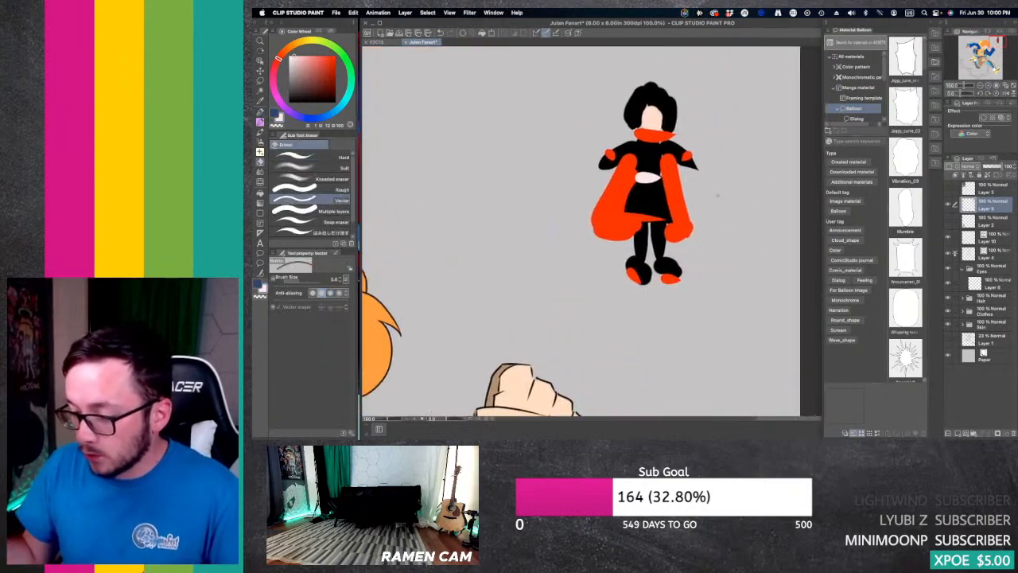
left_click(311, 157)
mouse_move(635, 111)
left_mouse_down()
mouse_move(611, 217)
mouse_move(624, 115)
mouse_move(614, 144)
mouse_move(655, 188)
mouse_move(684, 285)
mouse_move(711, 298)
left_mouse_up()
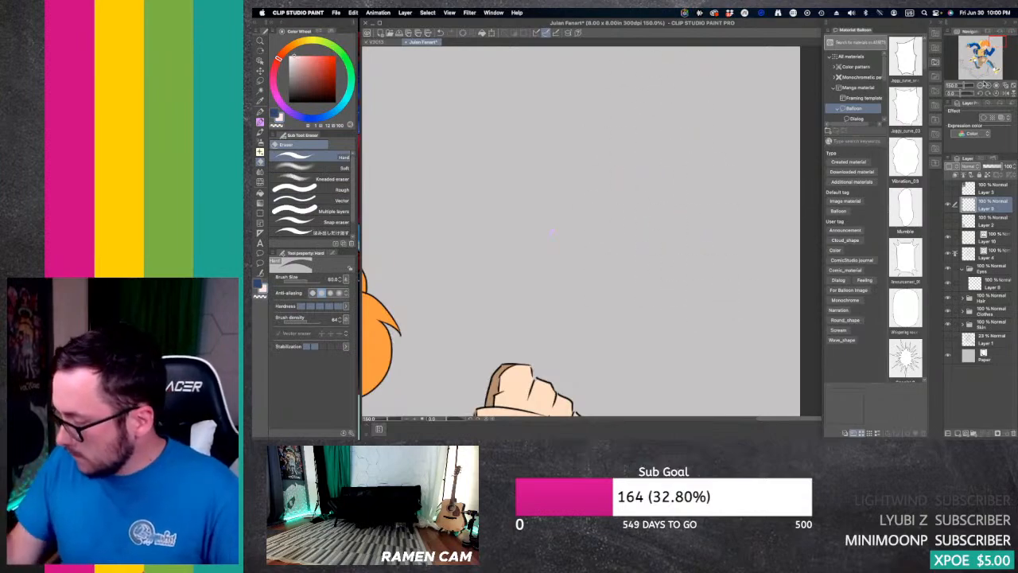
Step: Draw a black scalloped curve on Layer 10 from the shorts across the back leg to the back shoe, using the G-pen at size 7
left_click(983, 86)
left_click(980, 85)
left_click_drag(980, 61, 982, 66)
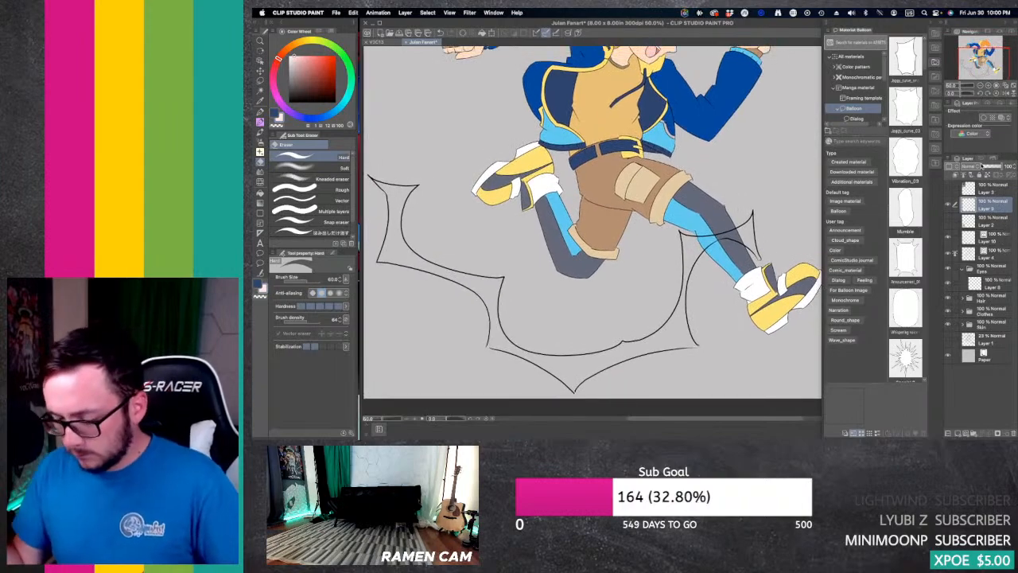
left_click(996, 236)
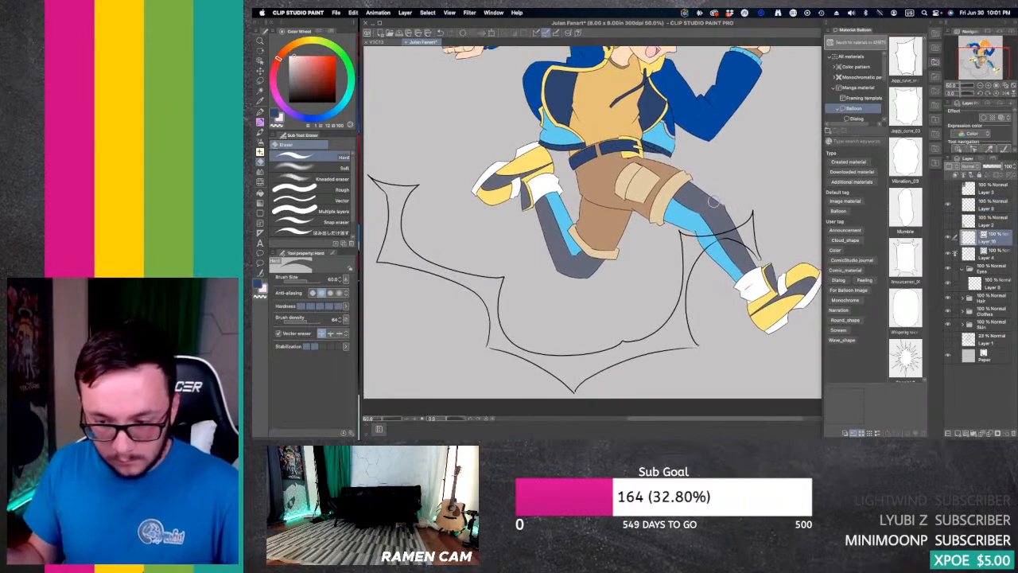
left_click(290, 102)
key("p")
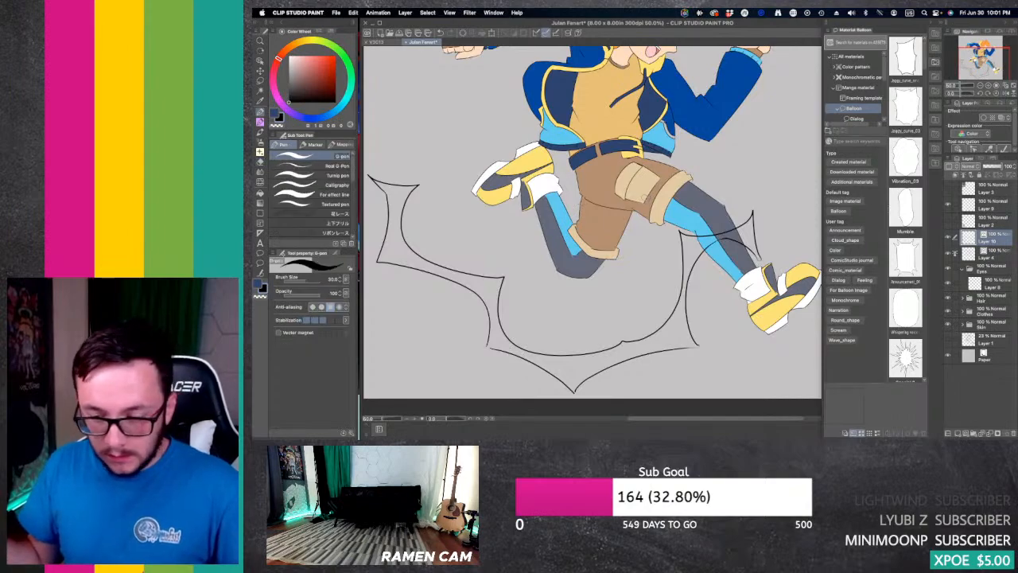
key("bracketleft")
key("bracketleft")
key("bracketleft")
key("bracketleft")
key("bracketleft")
key("bracketleft")
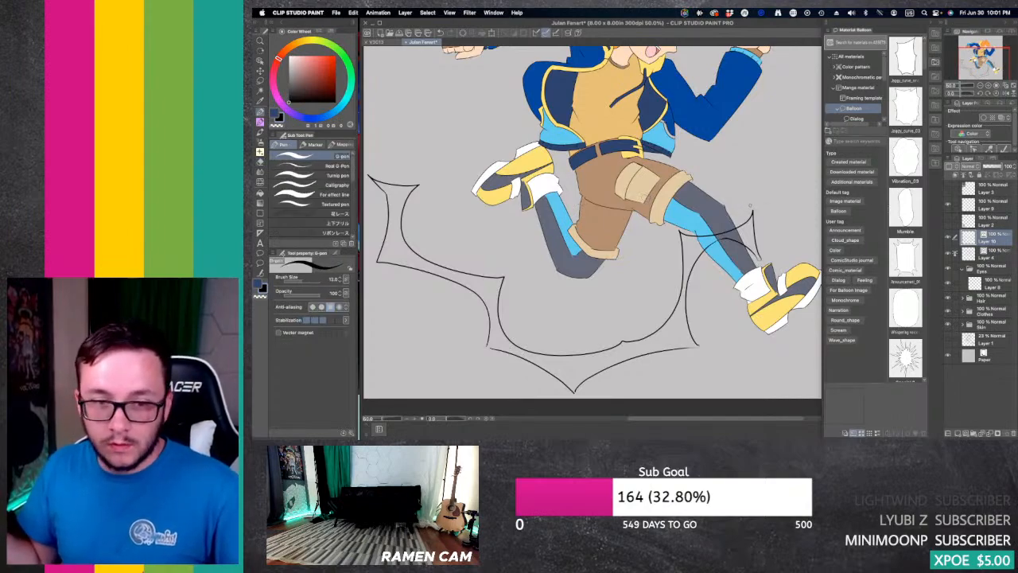
key("bracketleft")
key("bracketleft")
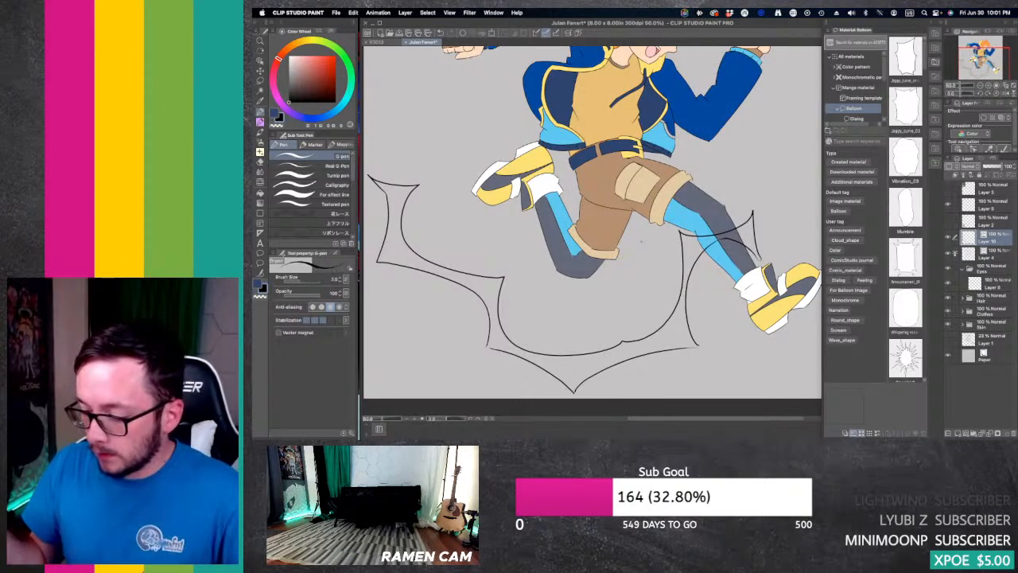
left_click_drag(630, 231, 568, 226)
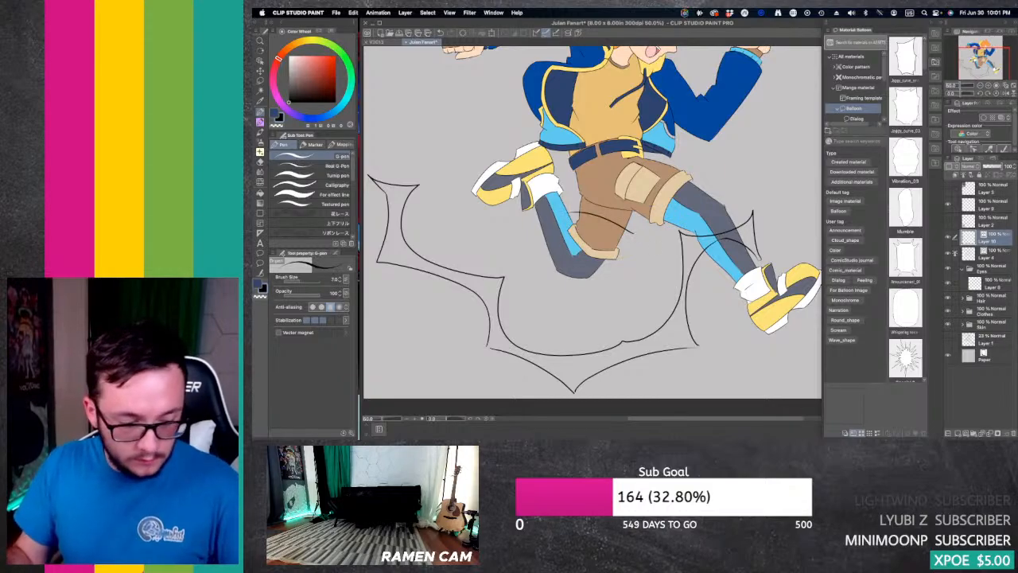
key("super+z")
mouse_move(632, 229)
left_mouse_down()
mouse_move(550, 224)
mouse_move(510, 253)
mouse_move(517, 187)
left_mouse_up()
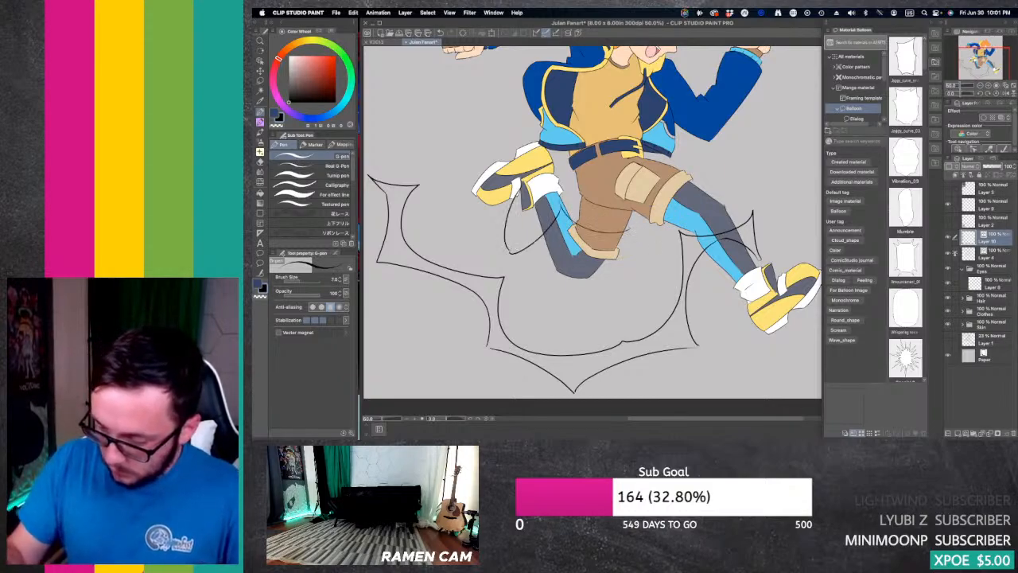
Step: Draw a tall spike from the back of the jacket out behind the character, with an inner curve running back to the rear shoe
scroll(593, 223, "up", 5)
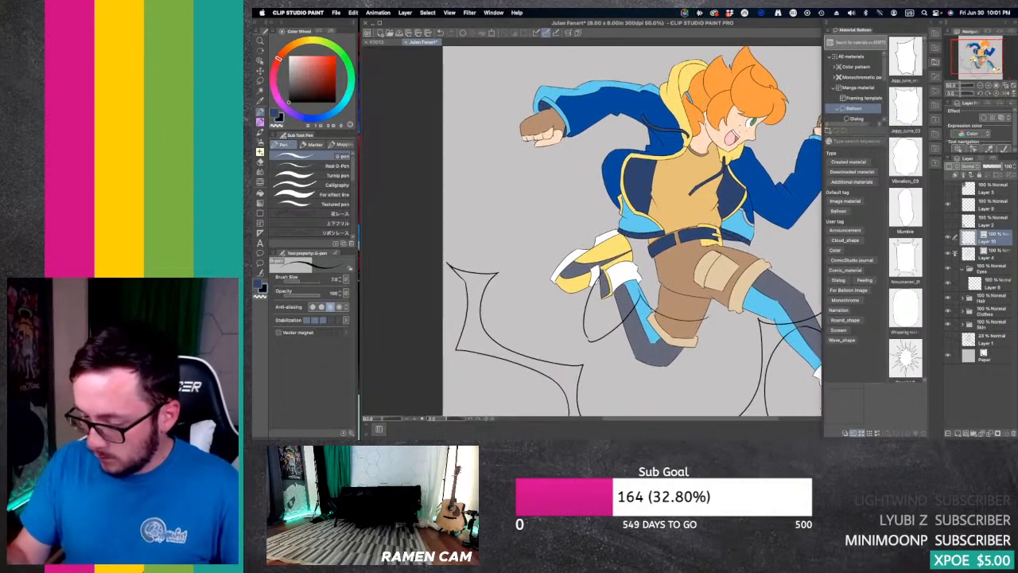
mouse_move(605, 229)
left_mouse_down()
mouse_move(497, 150)
mouse_move(470, 256)
left_mouse_up()
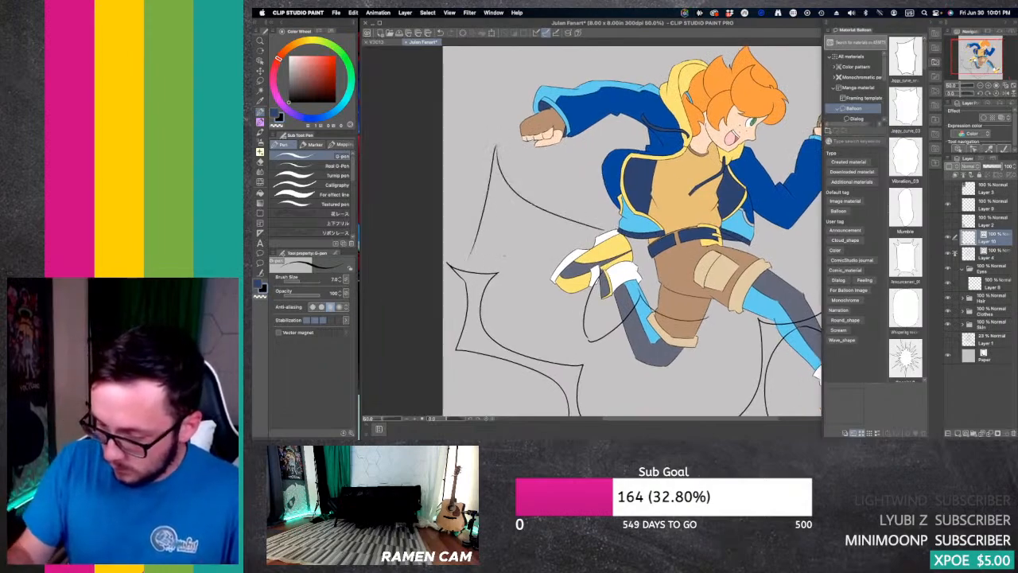
mouse_move(501, 192)
left_mouse_down()
mouse_move(469, 256)
mouse_move(571, 241)
left_mouse_up()
key("super+z")
key("super+z")
mouse_move(471, 255)
left_mouse_down()
mouse_move(505, 195)
mouse_move(504, 208)
mouse_move(586, 241)
left_mouse_up()
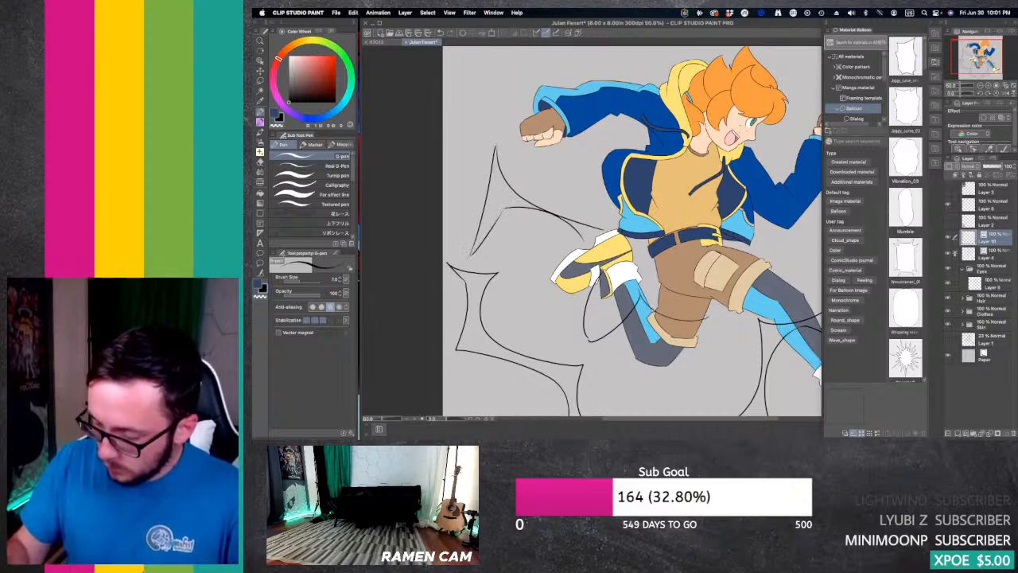
key("super+z")
left_click_drag(502, 211, 582, 243)
key("super+z")
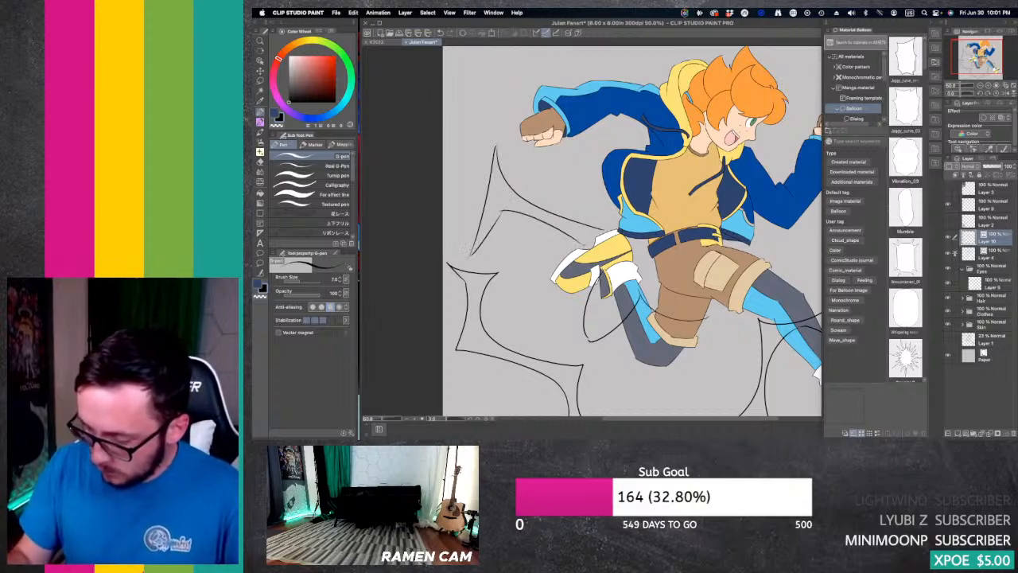
key("super+z")
left_click_drag(498, 208, 579, 243)
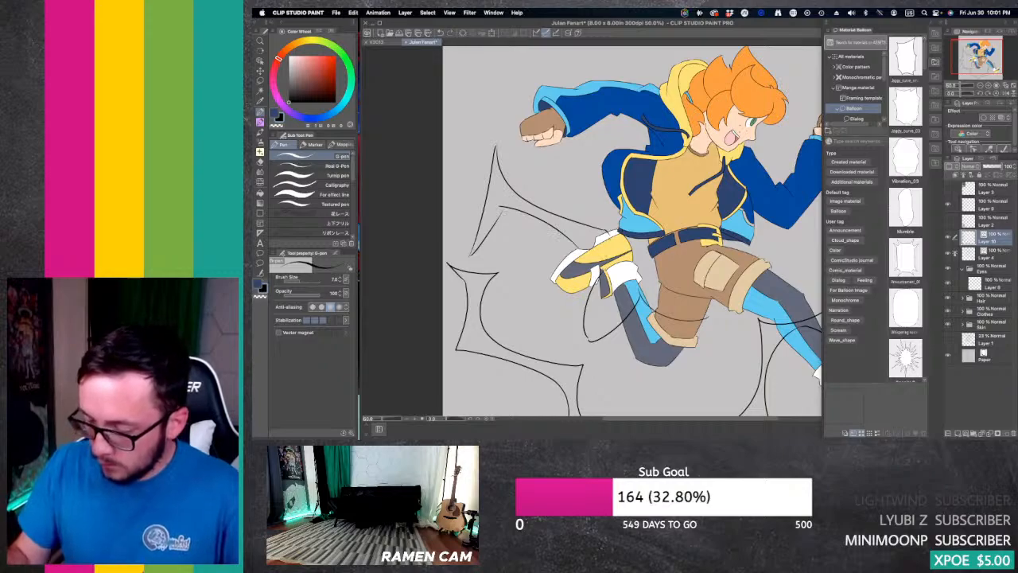
Step: Draw a spiky outline around the scallops behind the legs, from the back shoe across the shorts, and tidy its line ends
left_click_drag(979, 56, 976, 70)
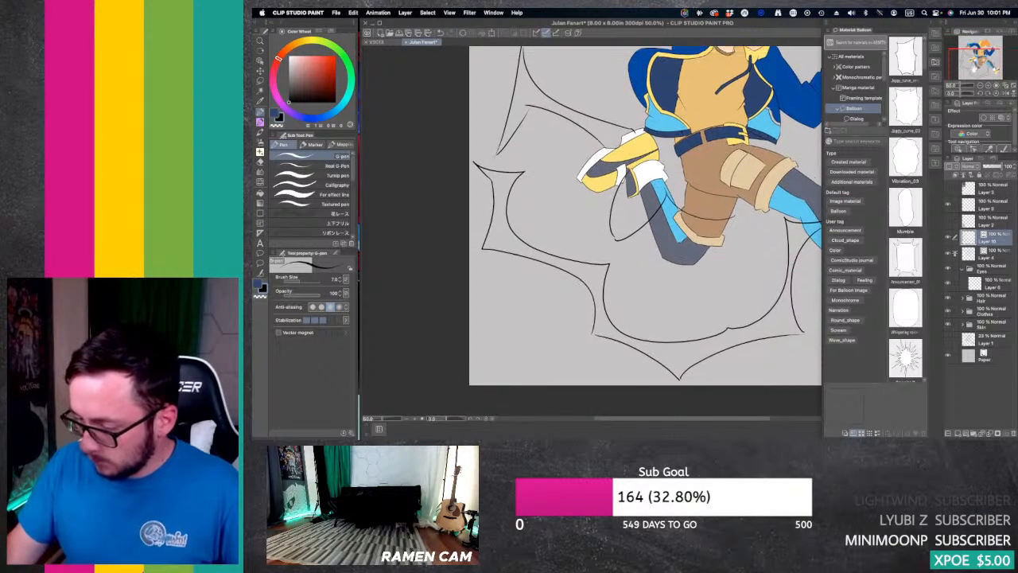
left_click_drag(607, 187, 649, 259)
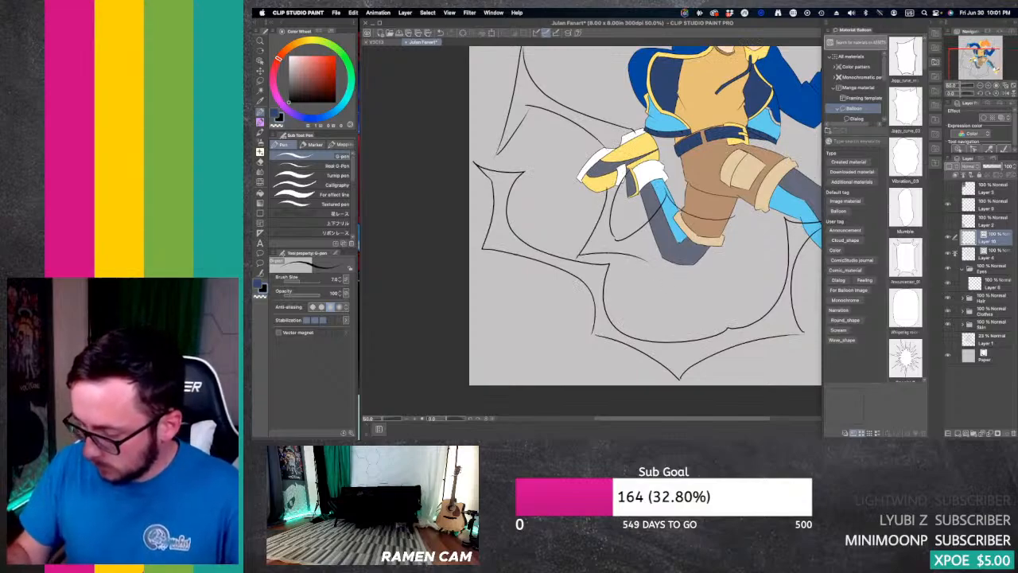
key("super+z")
mouse_move(580, 259)
left_mouse_down()
mouse_move(641, 255)
mouse_move(674, 213)
mouse_move(736, 251)
mouse_move(736, 206)
left_mouse_up()
key("super+z")
mouse_move(745, 249)
left_mouse_down()
mouse_move(735, 203)
mouse_move(748, 246)
left_mouse_up()
key("super+z")
key("super+z")
mouse_move(736, 204)
left_mouse_down()
mouse_move(747, 245)
mouse_move(733, 253)
left_mouse_up()
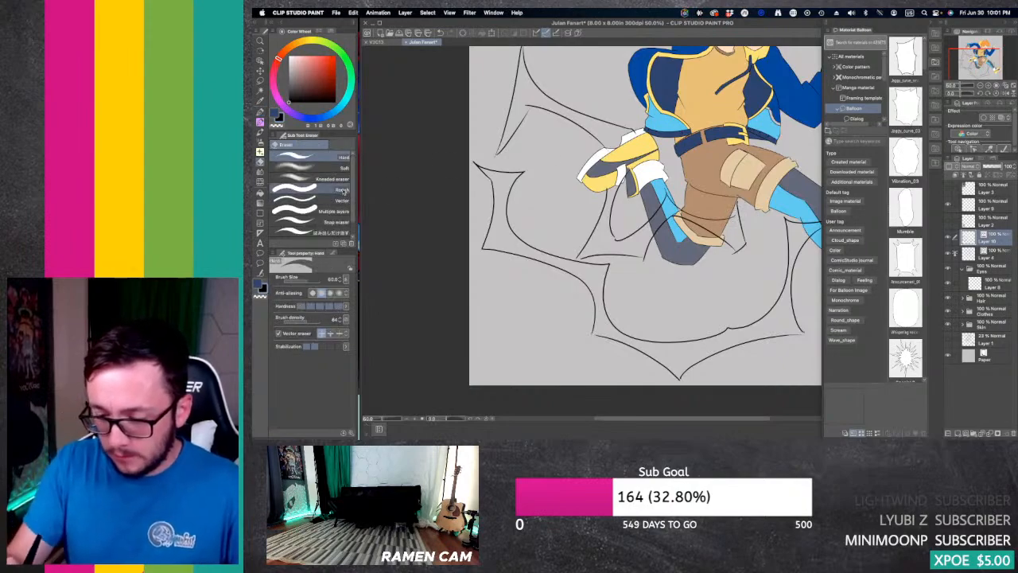
key("e")
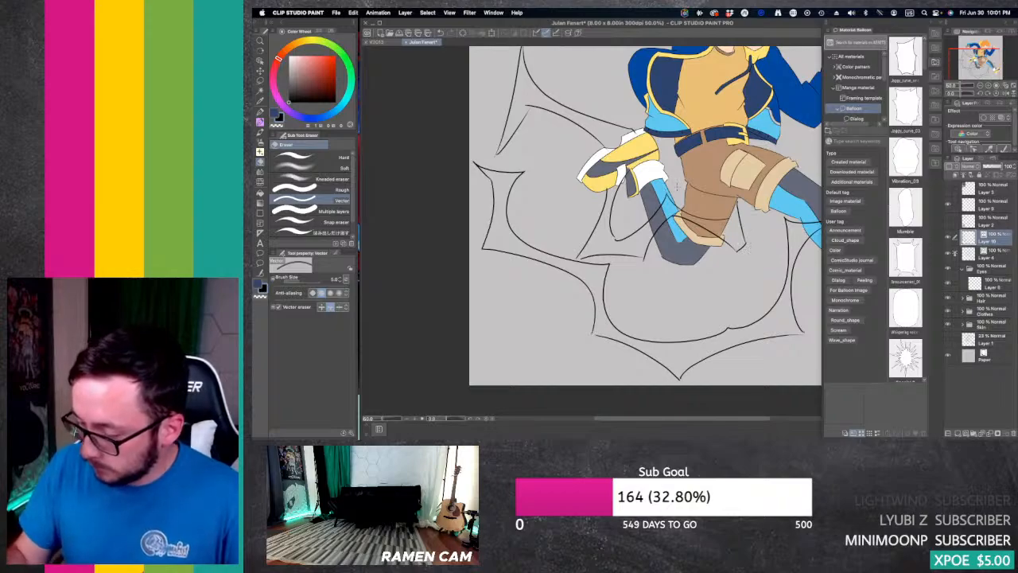
key("y")
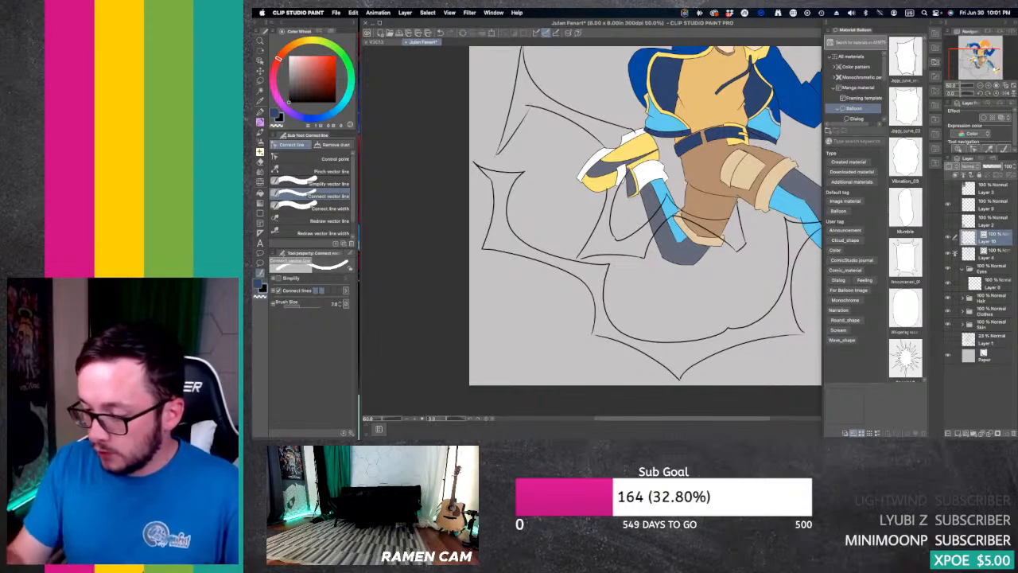
Step: Draw a pointed, curved outline from the jacket's shoulder up over the rear arm and out toward the canvas's upper corner
left_click_drag(620, 197, 518, 266)
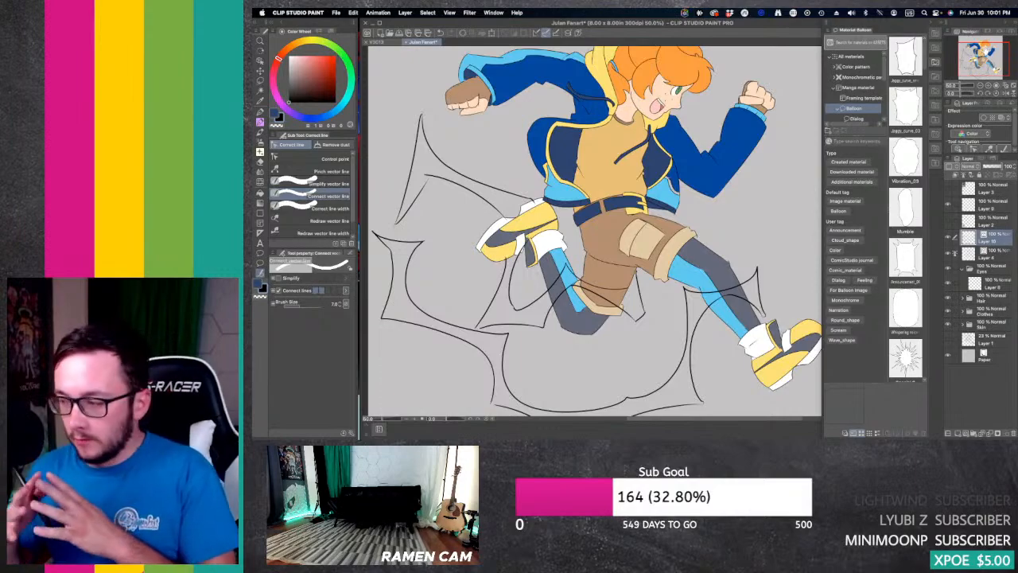
left_click_drag(623, 307, 618, 369)
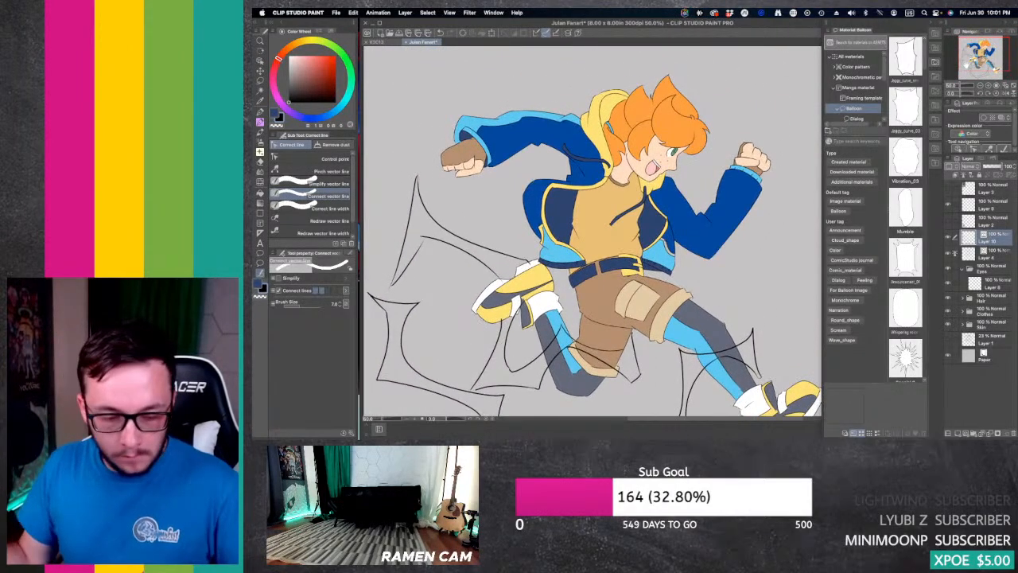
key("p")
mouse_move(565, 160)
left_mouse_down()
mouse_move(542, 80)
mouse_move(447, 87)
mouse_move(399, 49)
left_mouse_up()
left_click_drag(493, 174, 572, 224)
key("super+z")
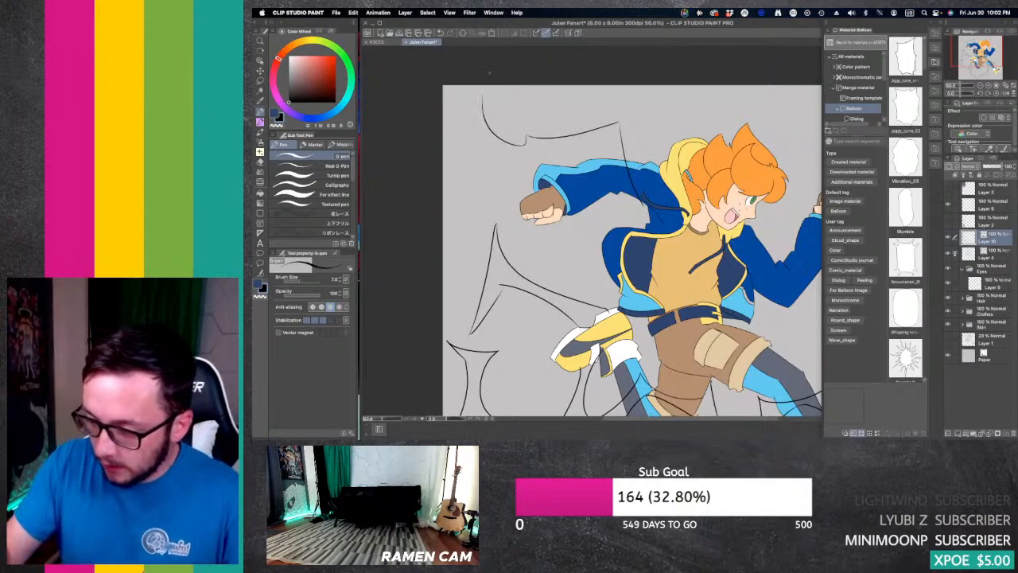
Step: Draw a second curved outline below the upper one, from its outer tip back toward the rear arm's sleeve
mouse_move(525, 136)
left_mouse_down()
mouse_move(502, 152)
mouse_move(486, 100)
mouse_move(498, 188)
left_mouse_up()
key("super+z")
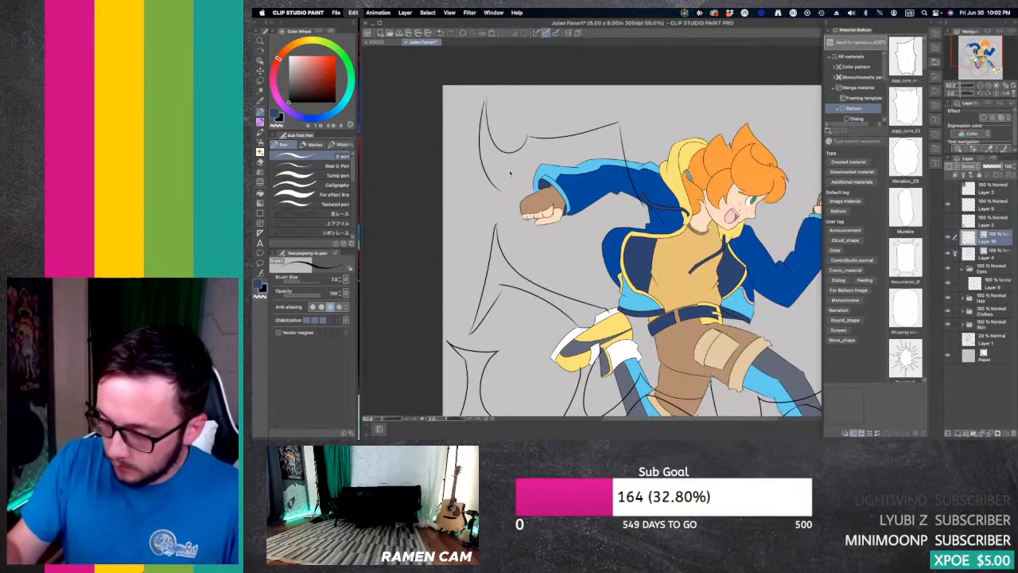
mouse_move(485, 98)
left_mouse_down()
mouse_move(495, 169)
mouse_move(603, 141)
left_mouse_up()
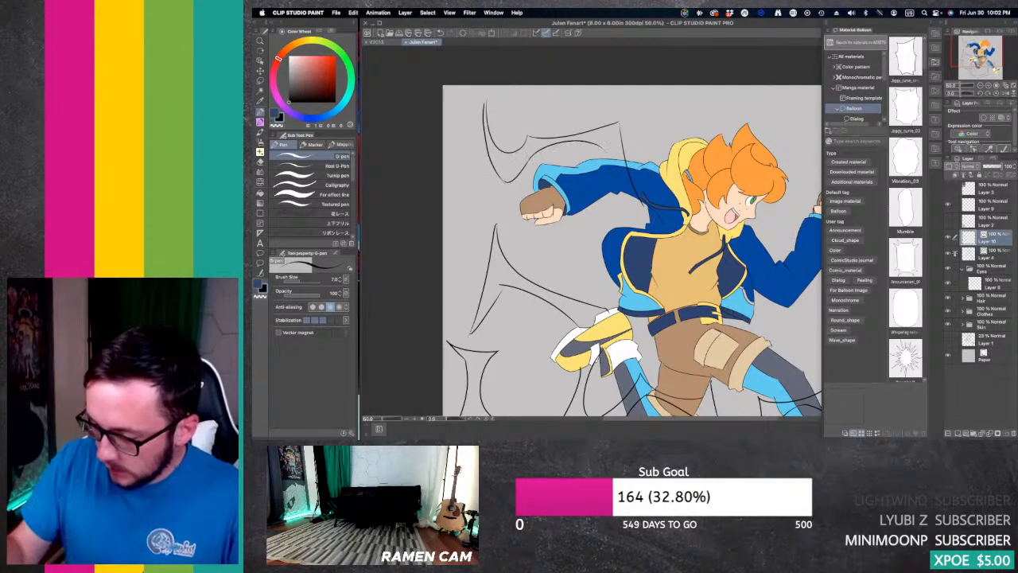
Step: Redraw the curve from the upper outline down across the rear sleeve to a point, and tidy the line ends of the jacket's back spike
key("super+z")
mouse_move(525, 163)
left_mouse_down()
mouse_move(611, 141)
mouse_move(622, 218)
mouse_move(648, 210)
left_mouse_up()
key("super+z")
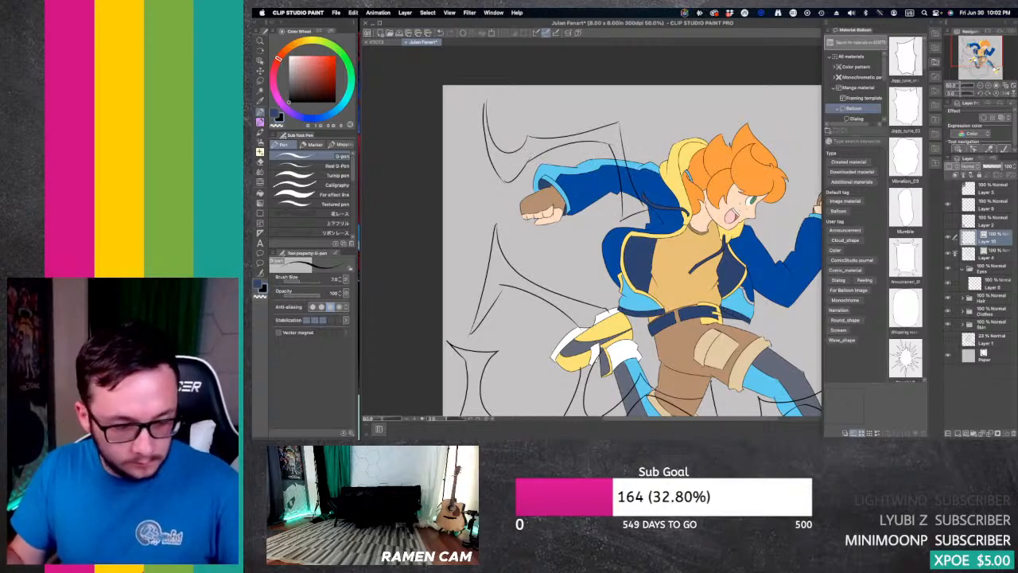
key("e")
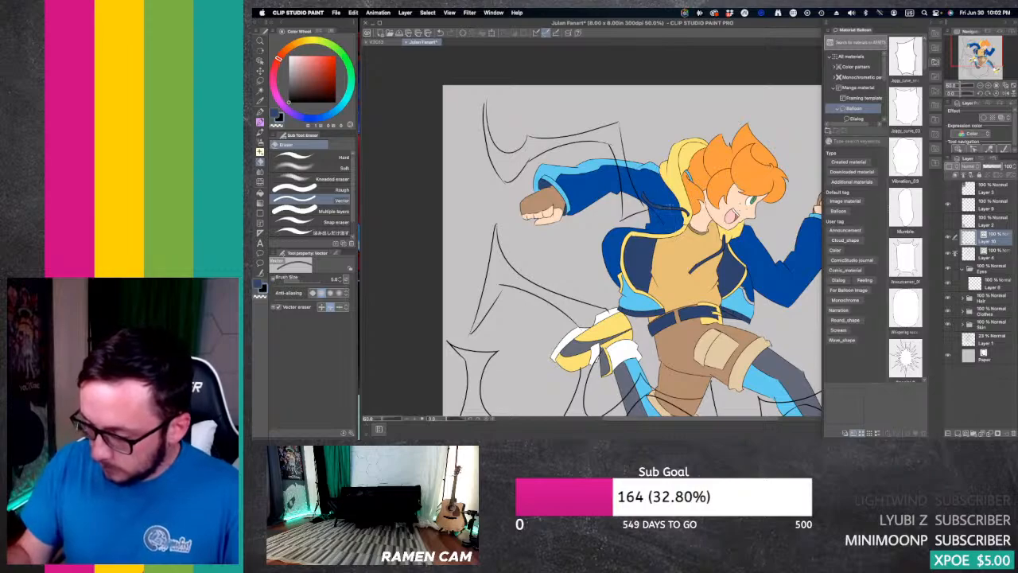
key("y")
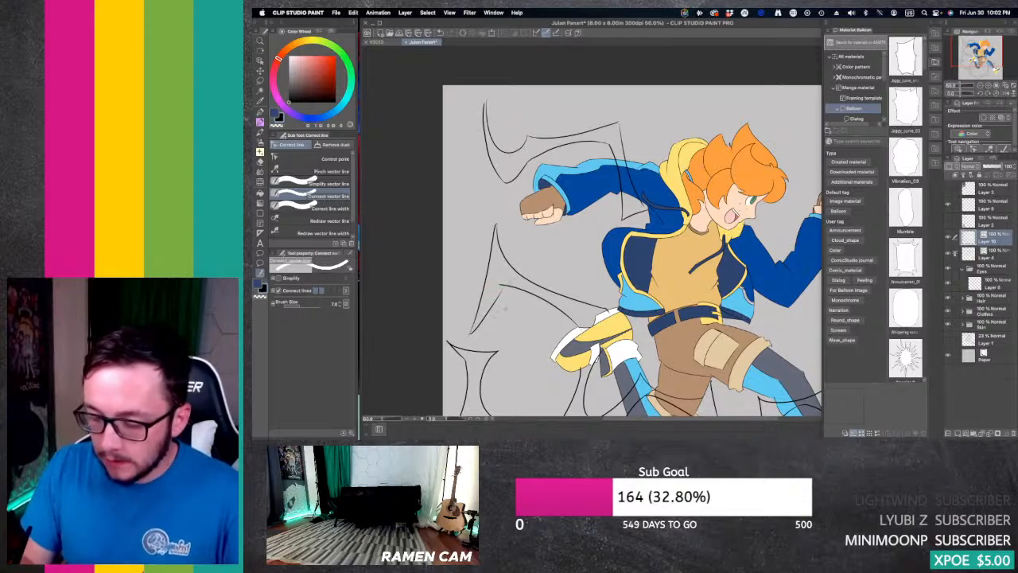
key("p")
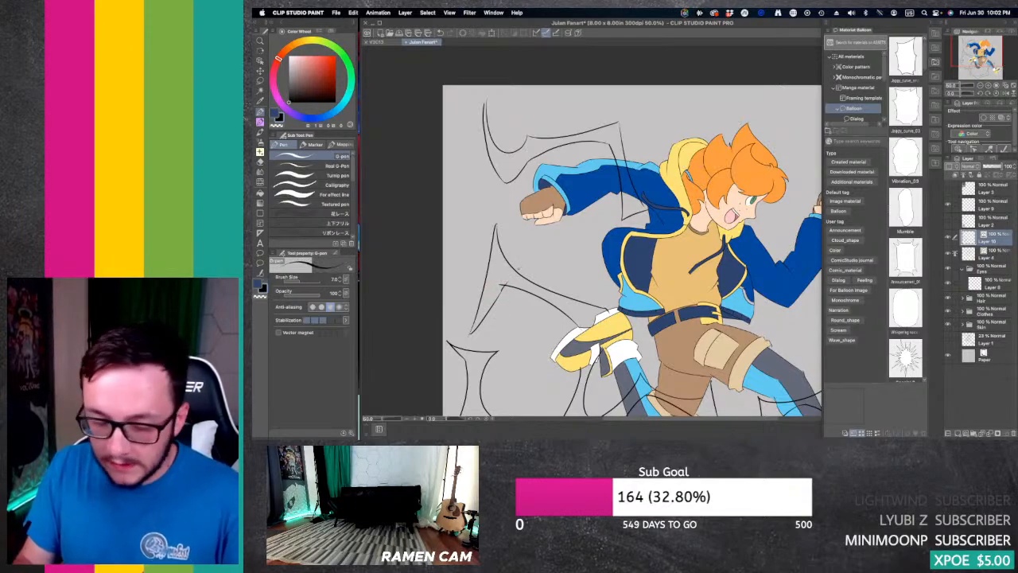
key("e")
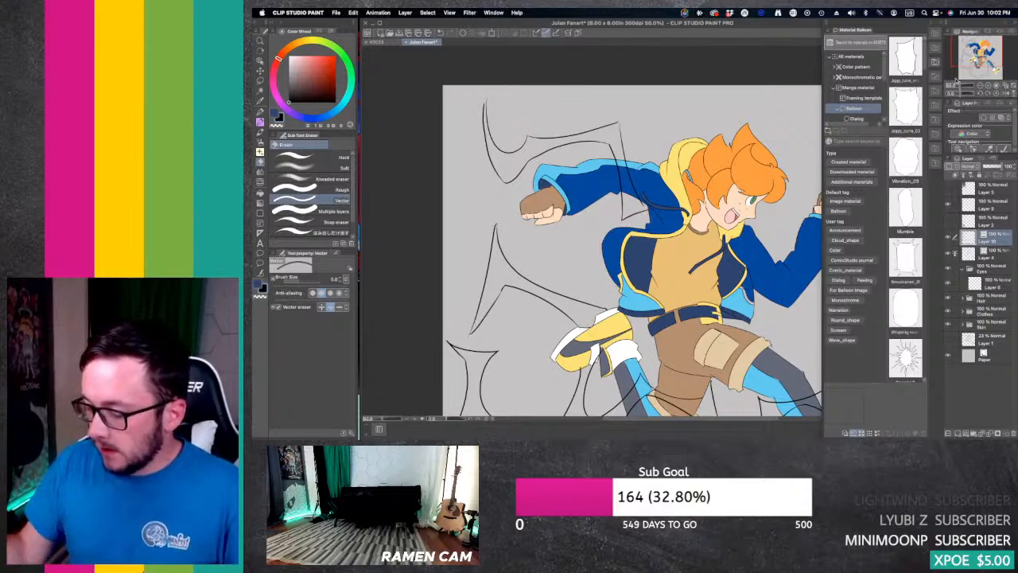
Step: Draw a two-line pointed outline curving from the front cuff down across the forearm and back under the elbow toward the jacket's hem
left_click_drag(614, 323, 645, 212)
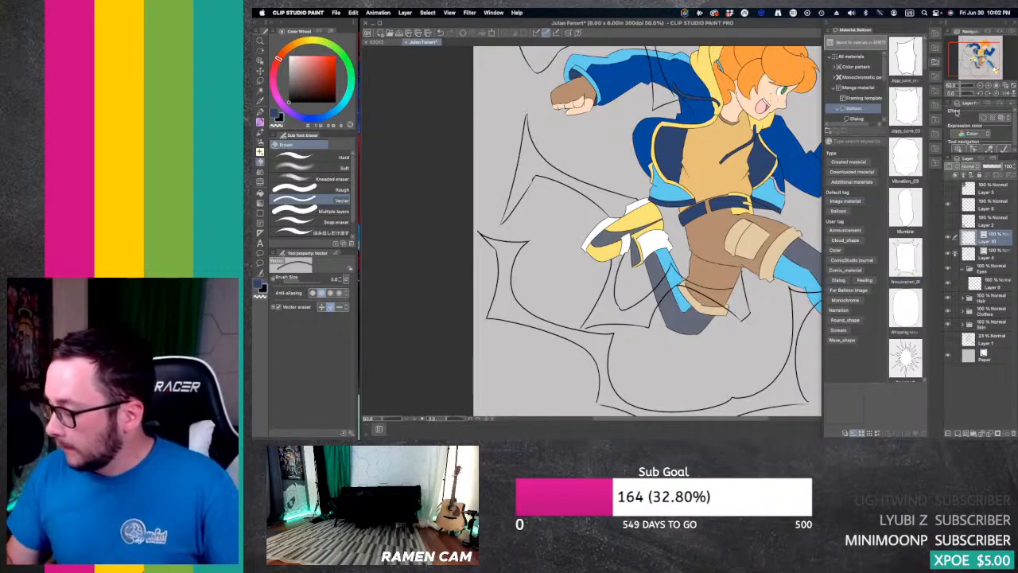
left_click_drag(983, 59, 990, 52)
key("p")
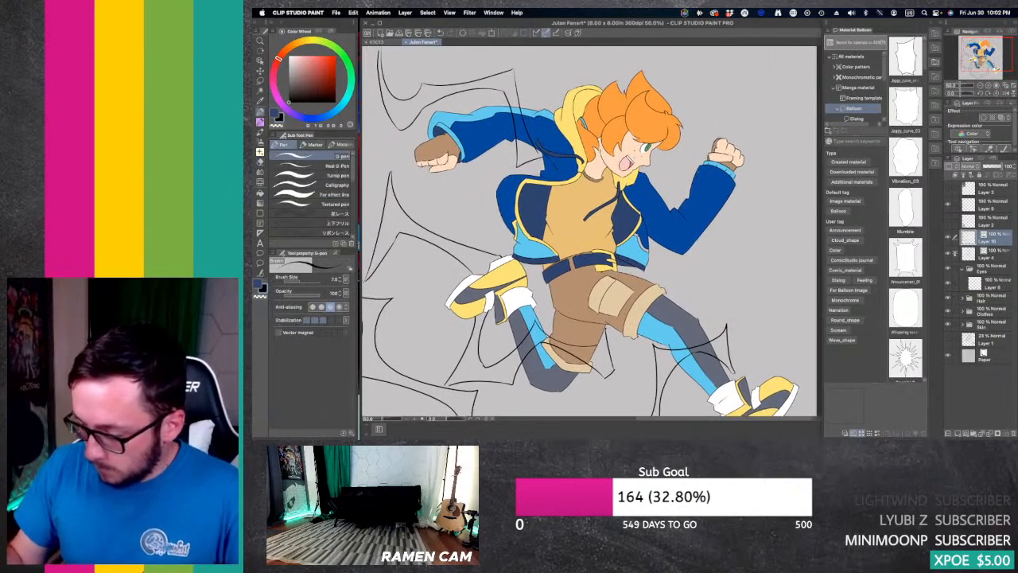
mouse_move(689, 180)
left_mouse_down()
mouse_move(708, 269)
mouse_move(649, 253)
left_mouse_up()
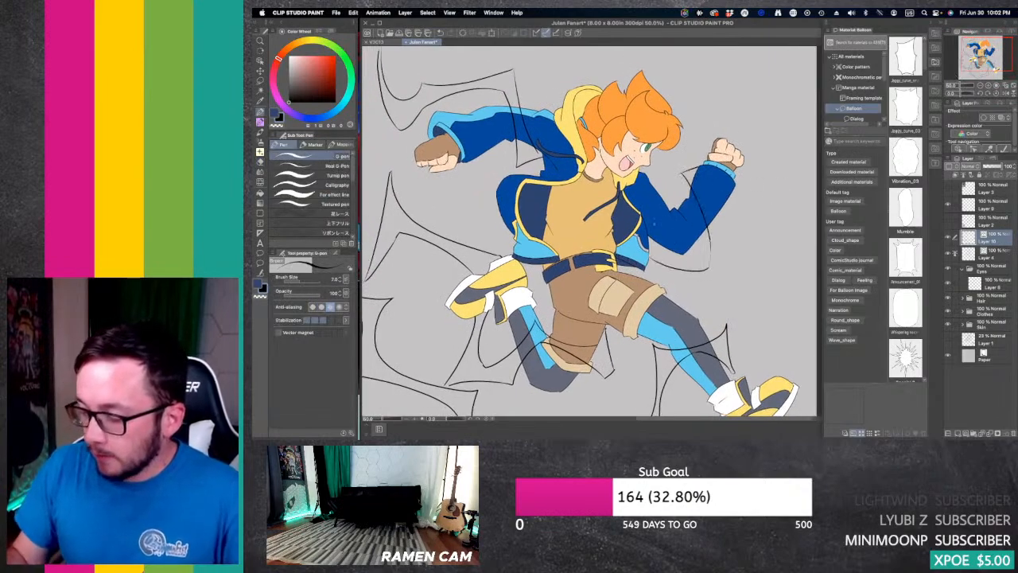
mouse_move(697, 172)
left_mouse_down()
mouse_move(737, 254)
mouse_move(733, 275)
mouse_move(646, 283)
left_mouse_up()
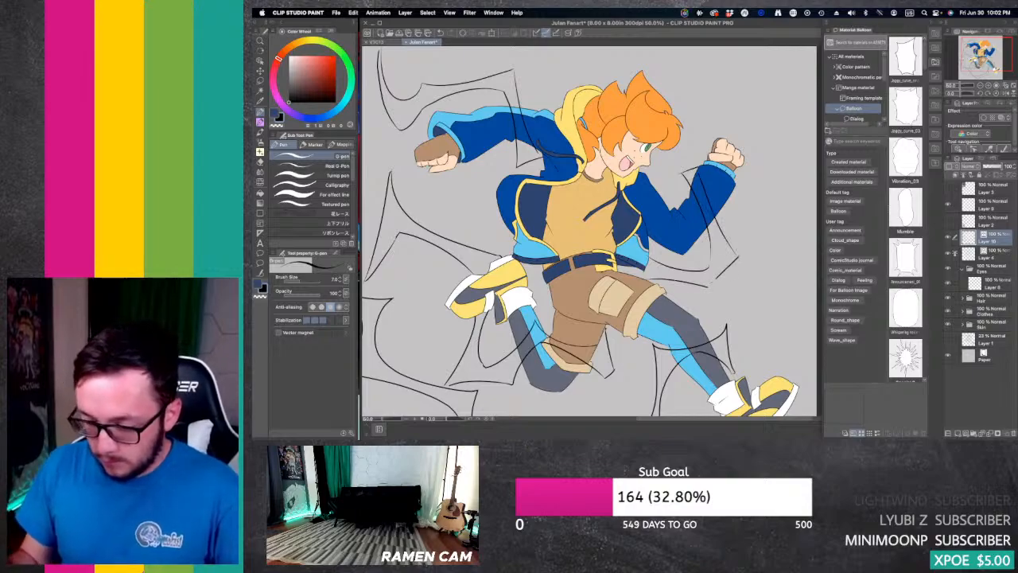
key("e")
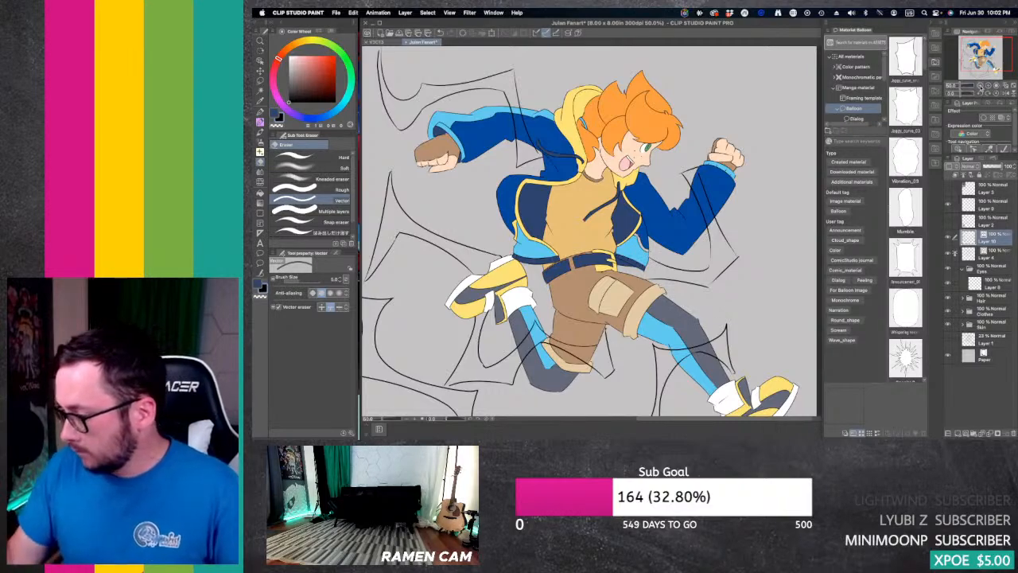
Step: Create a layer folder named Lightning above Layer 10 and move Layer 10 into it
left_click(980, 85)
left_click_drag(982, 57, 977, 61)
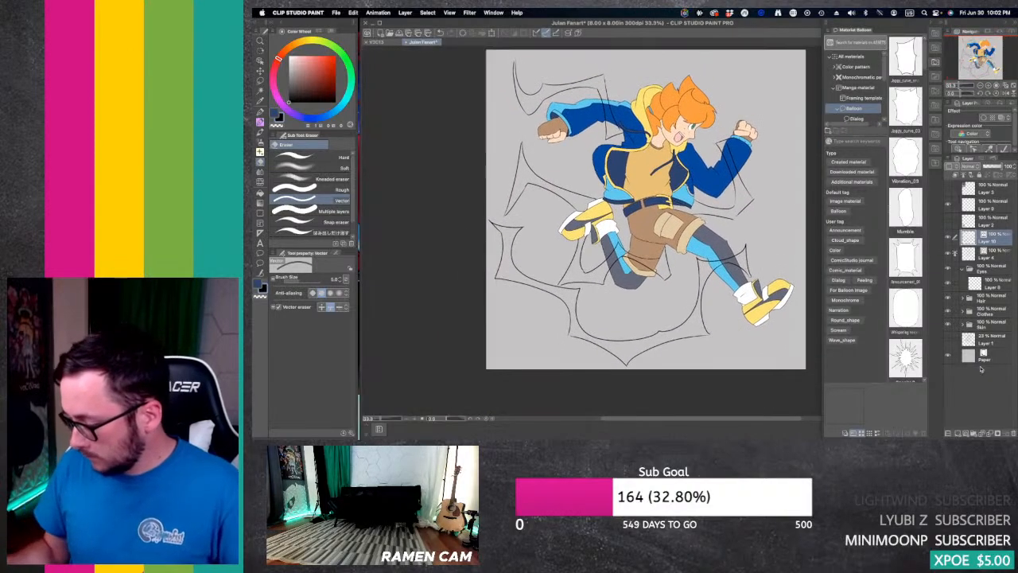
left_click(973, 433)
double_click(987, 237)
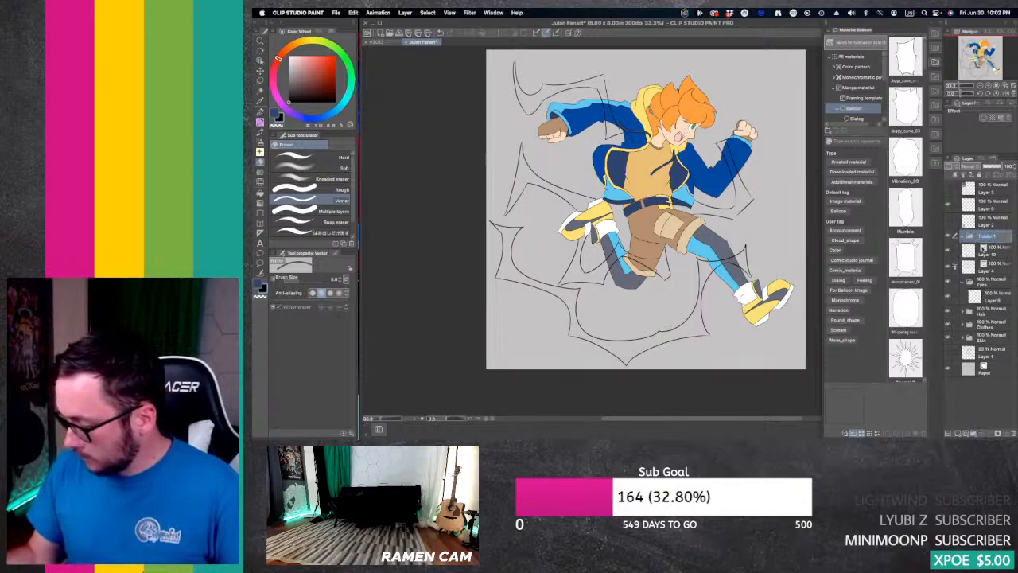
type("Lightning")
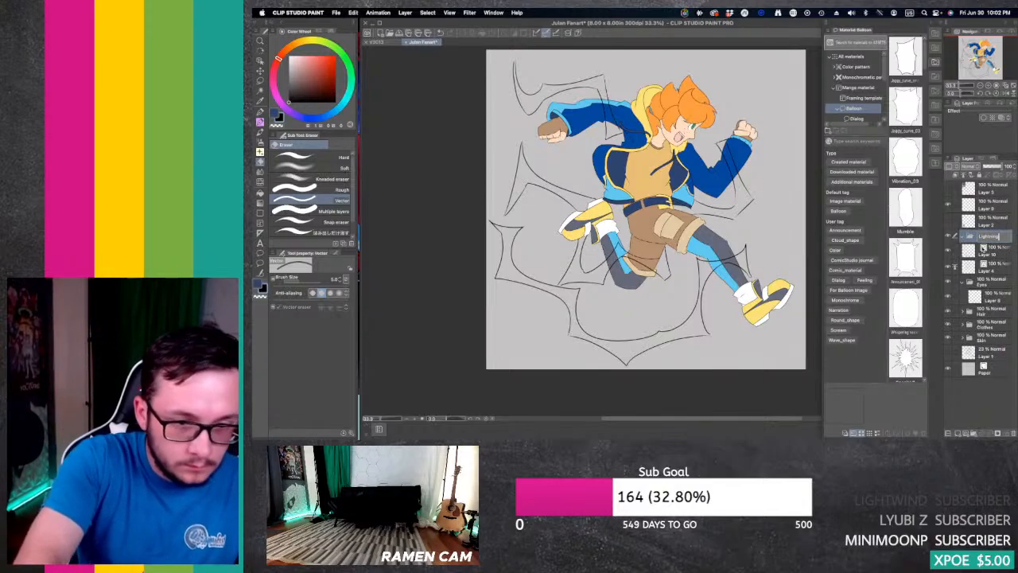
key("Return")
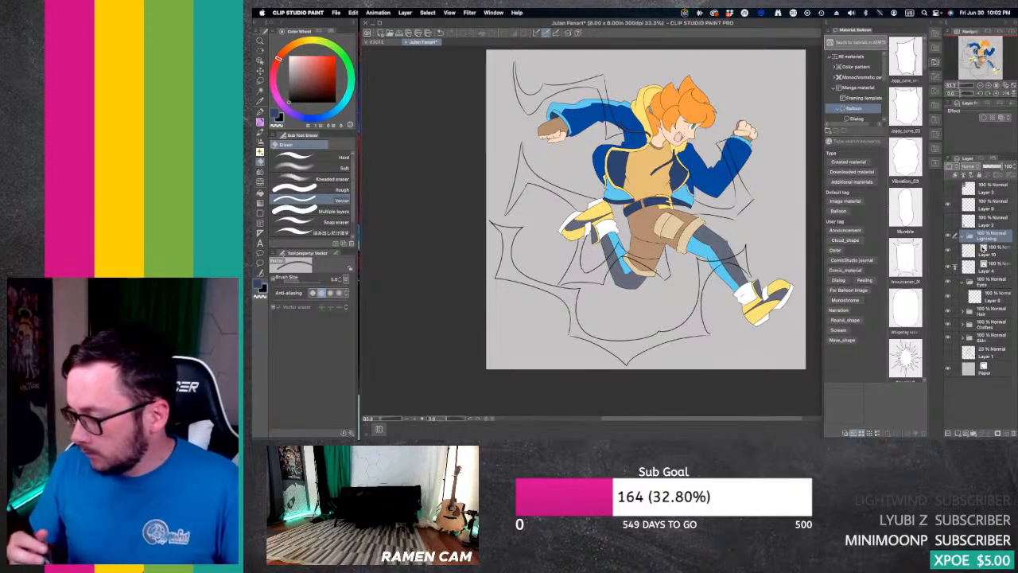
left_click_drag(1000, 248, 998, 244)
Step: Add a new layer beneath Layer 10 for colour, set Layer 10 as the reference layer, and make the new layer active
left_click(957, 434)
left_click(999, 269)
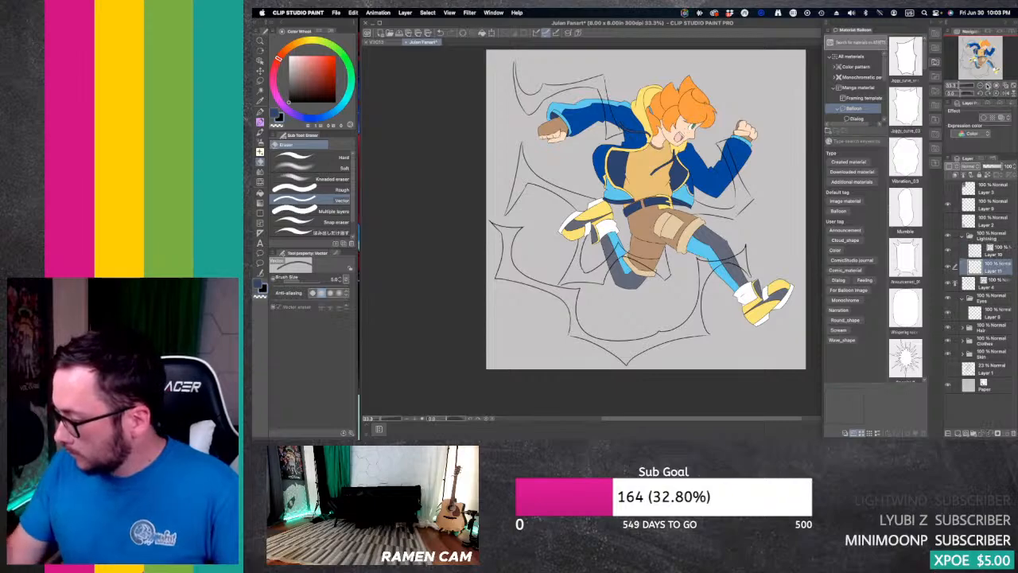
left_click(988, 85)
left_click(988, 85)
left_click_drag(979, 60, 985, 53)
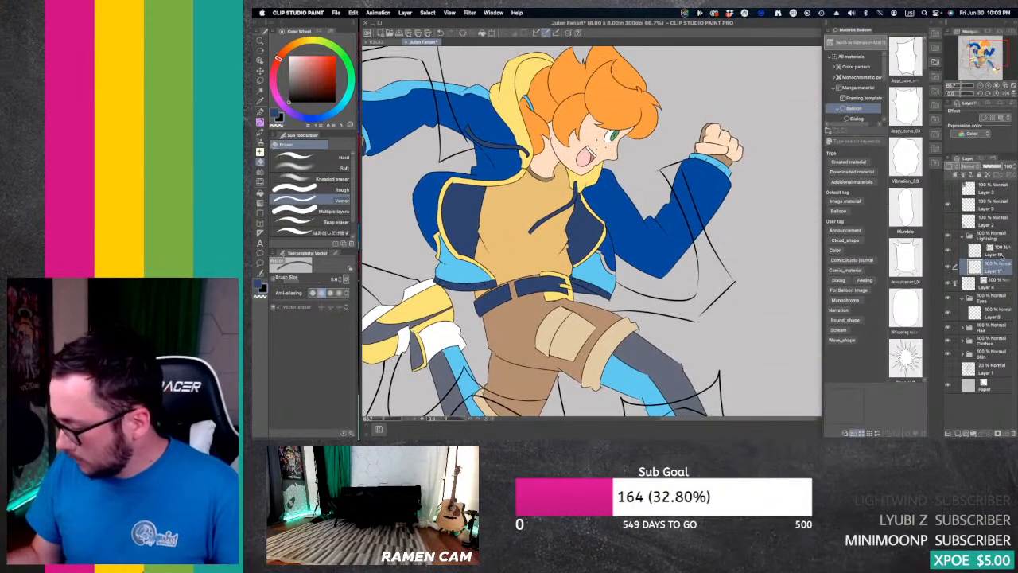
left_click(999, 250)
left_click(963, 174)
left_click(999, 271)
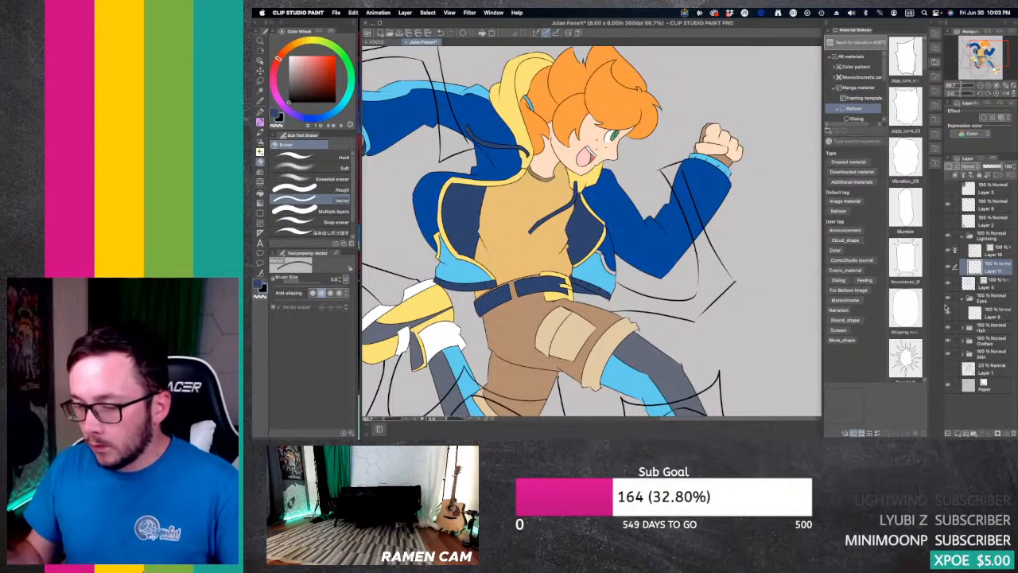
Step: Paint the lightning shape from the front cuff around to the jacket's hem light blue with the line-respecting pen at brush size 50
left_click_drag(349, 107, 336, 111)
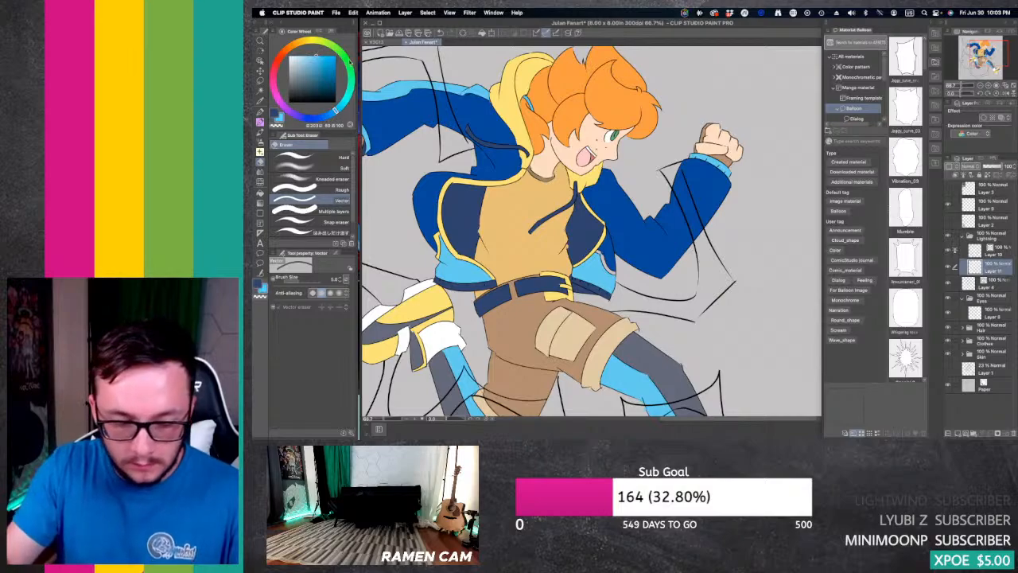
key("p")
left_click_drag(673, 181, 691, 217)
key("bracketright")
key("bracketright")
key("bracketright")
key("bracketright")
key("bracketright")
key("bracketright")
key("bracketright")
key("bracketright")
key("bracketright")
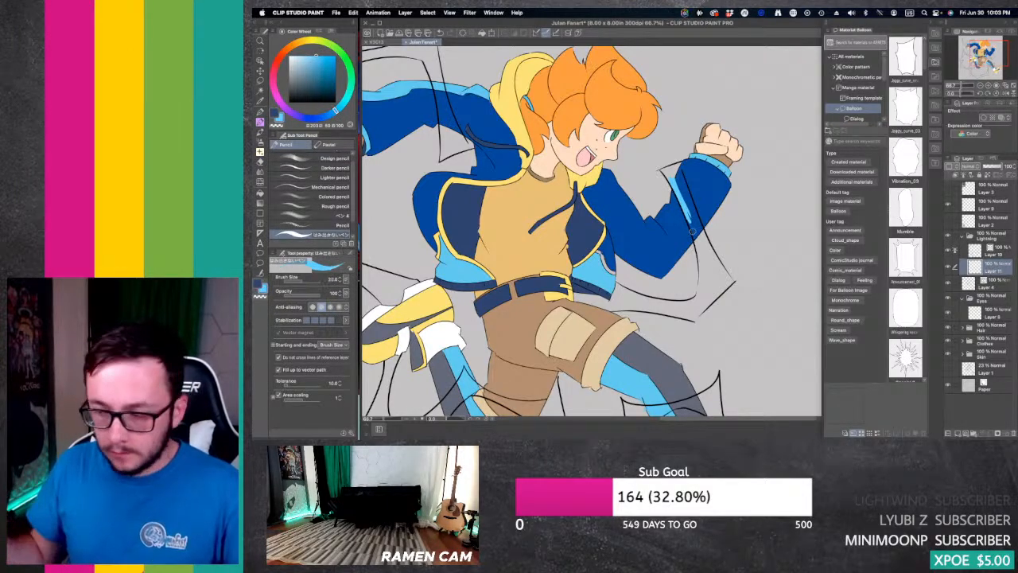
left_click_drag(674, 170, 706, 253)
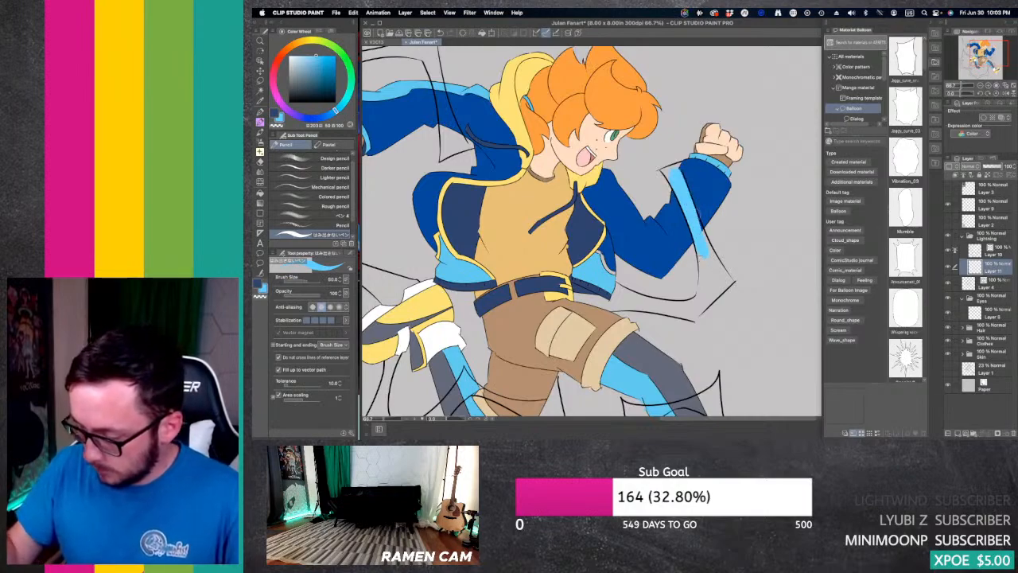
mouse_move(690, 195)
left_mouse_down()
mouse_move(717, 278)
mouse_move(695, 314)
mouse_move(730, 281)
mouse_move(722, 269)
left_mouse_up()
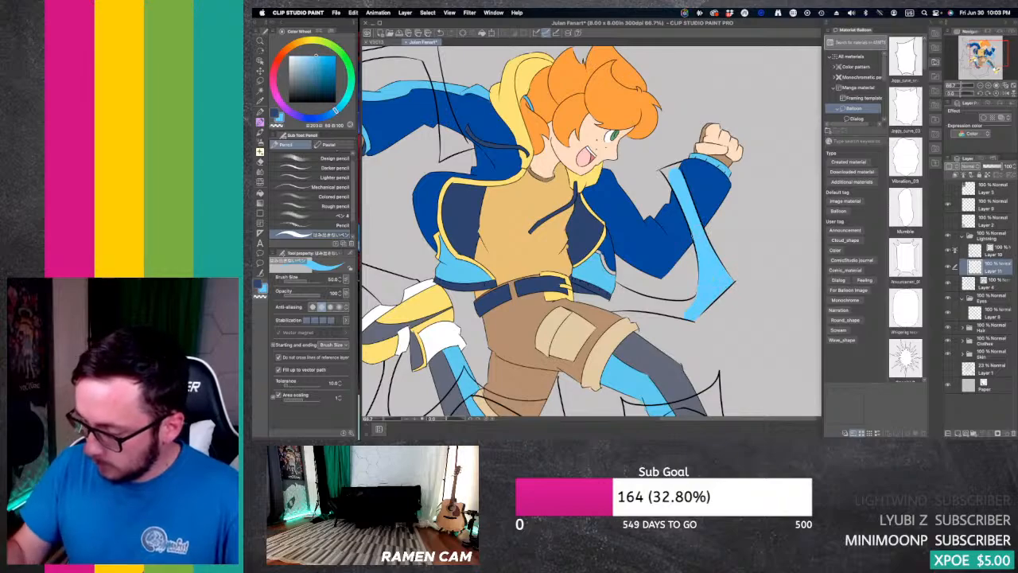
mouse_move(676, 169)
left_mouse_down()
mouse_move(667, 168)
mouse_move(682, 170)
left_mouse_up()
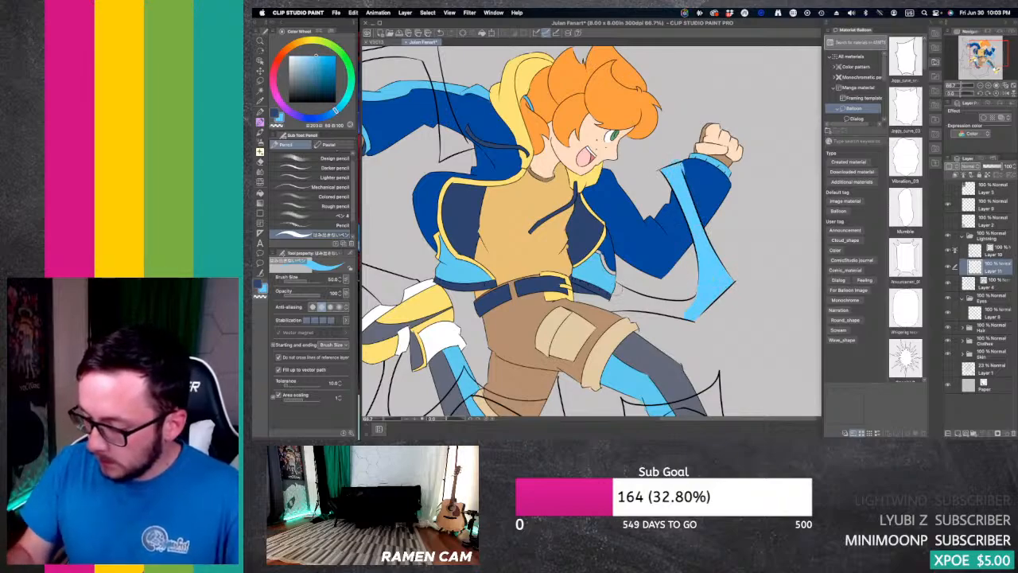
left_click_drag(614, 285, 638, 307)
mouse_move(575, 298)
left_mouse_down()
mouse_move(642, 302)
mouse_move(671, 316)
left_mouse_up()
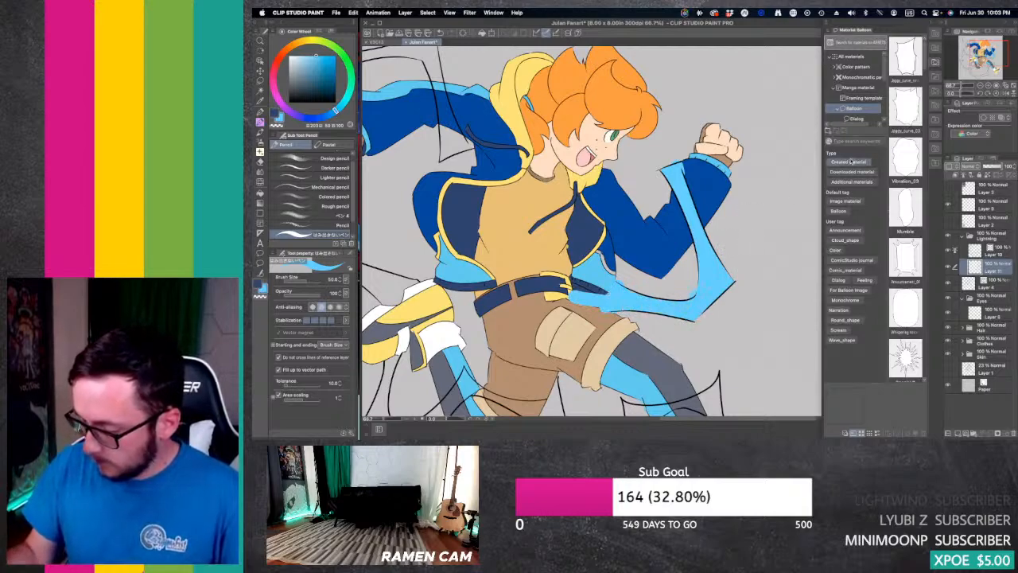
Step: Lower Layer 11's opacity to inspect the light blue overlap at the jacket's hem and belt
left_click(988, 167)
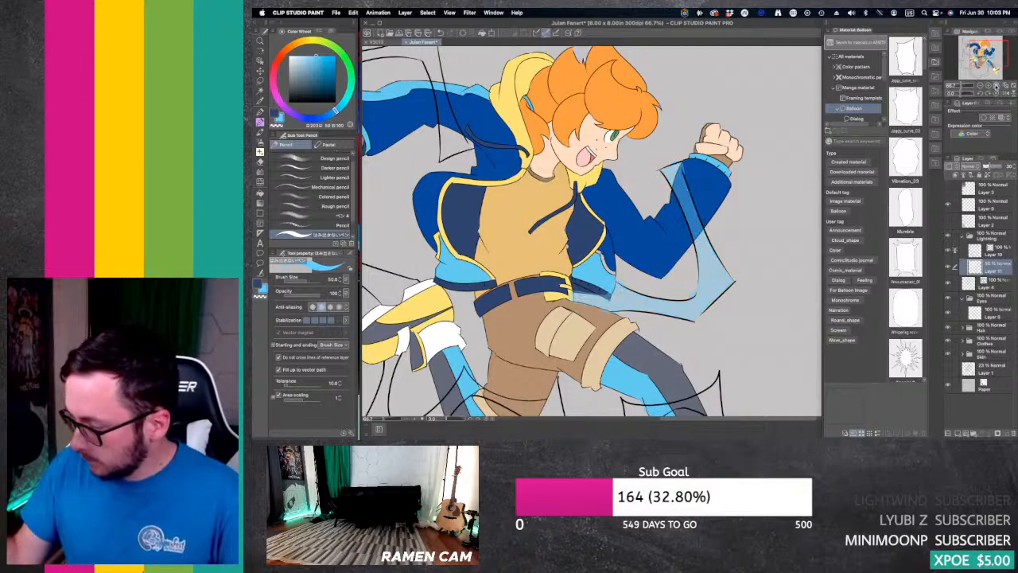
left_click(989, 85)
left_click(988, 85)
left_click(988, 85)
left_click_drag(989, 55, 989, 58)
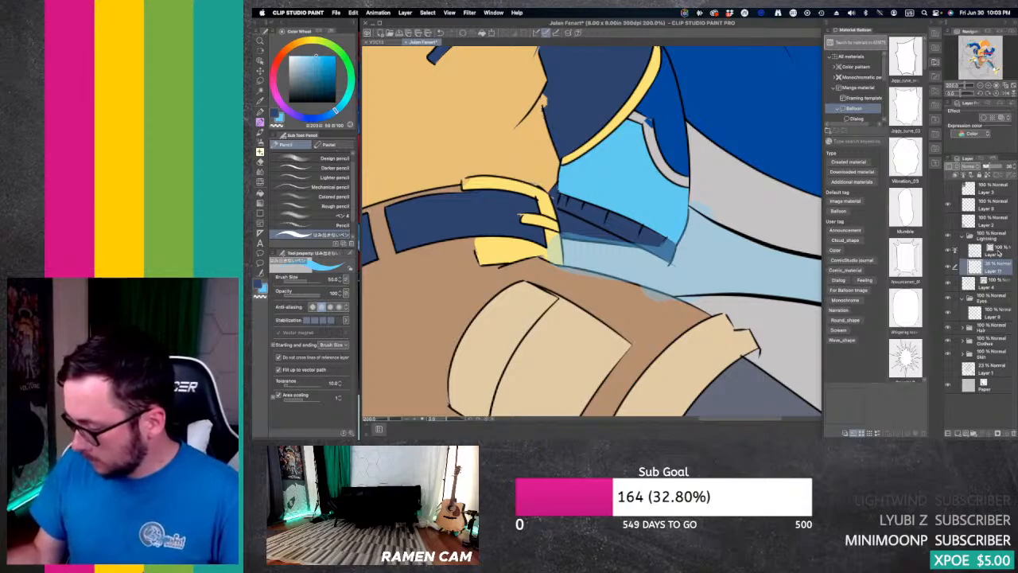
Step: Move Layer 10 and Layer 11 out of the Lightning folder and delete the empty folder
left_click_drag(999, 253, 1000, 232)
left_click_drag(999, 272, 999, 247)
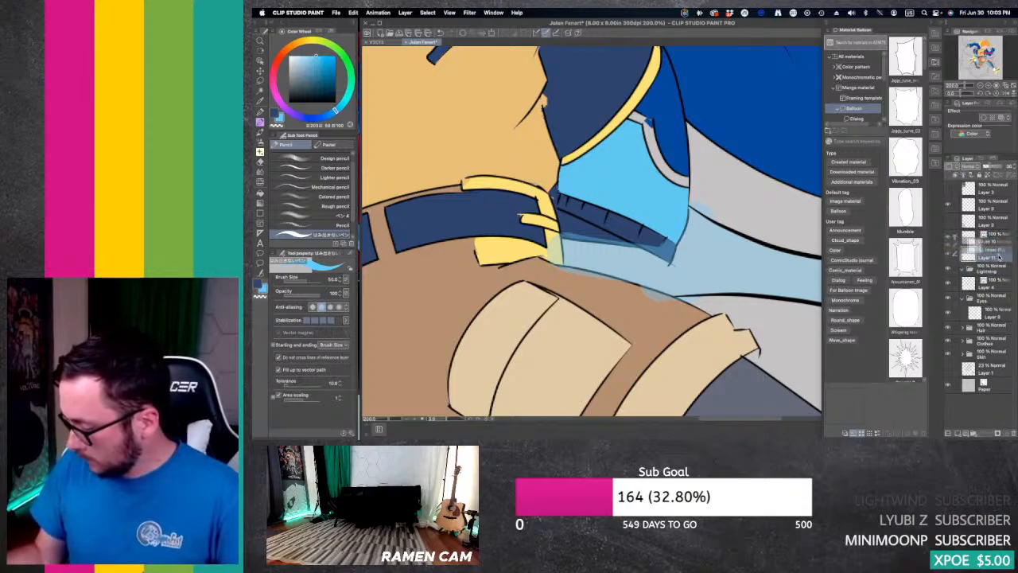
left_click(996, 270)
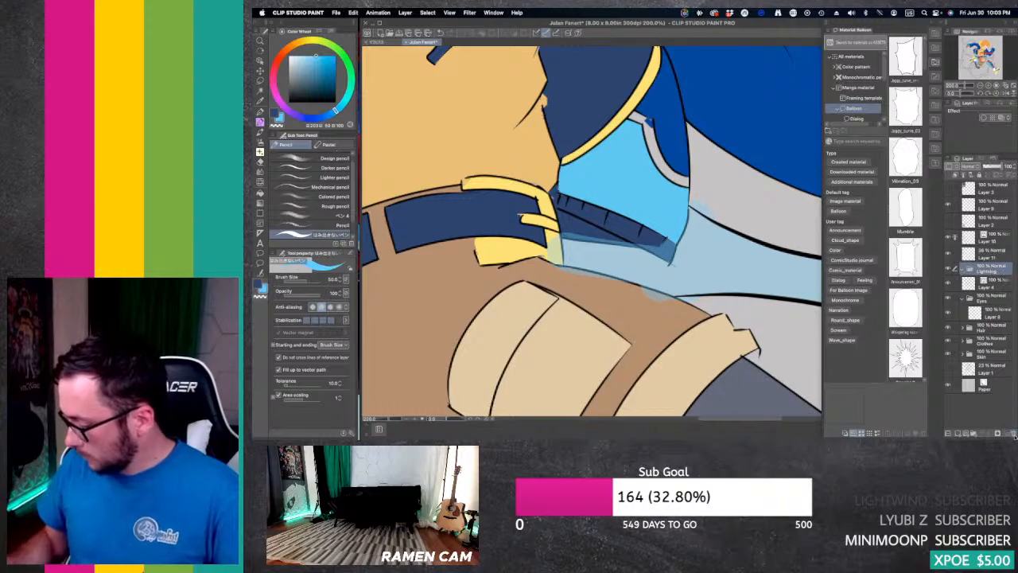
left_click(1013, 436)
left_click(682, 179)
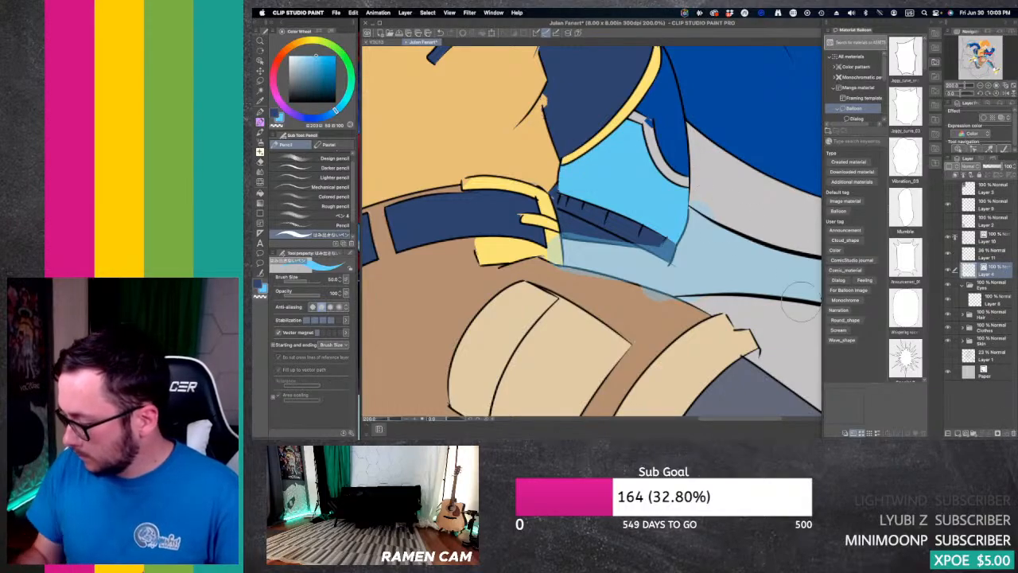
Step: Move Layer 11 below the Layer 4 line art and set its opacity to 100%
left_click(995, 254)
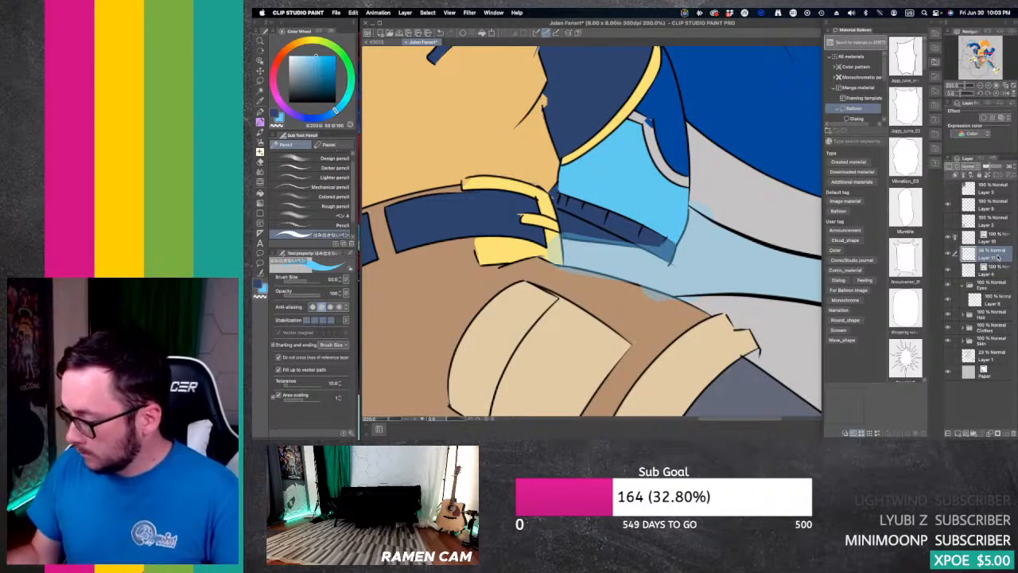
left_click_drag(997, 256, 985, 281)
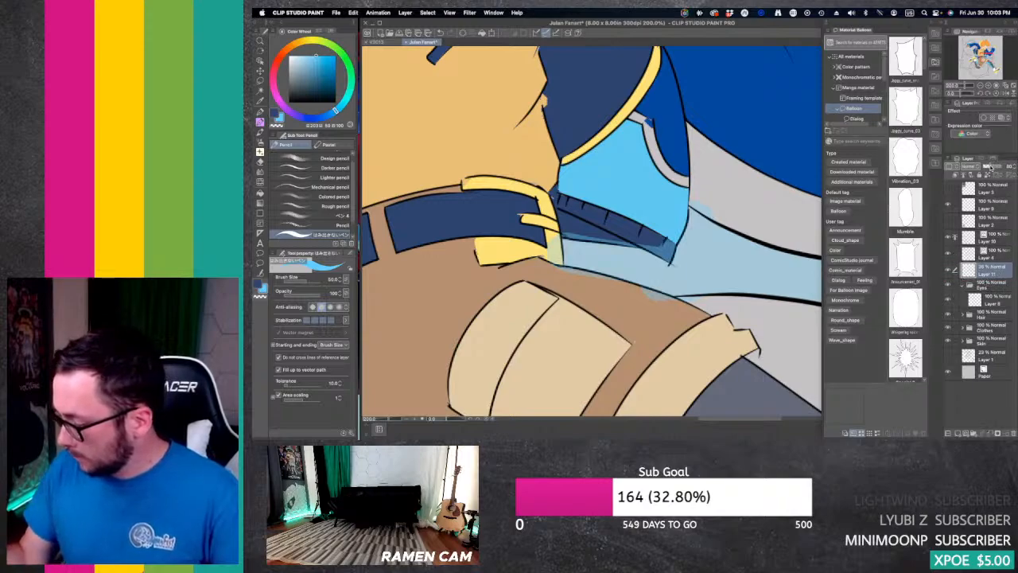
left_click_drag(990, 166, 1008, 167)
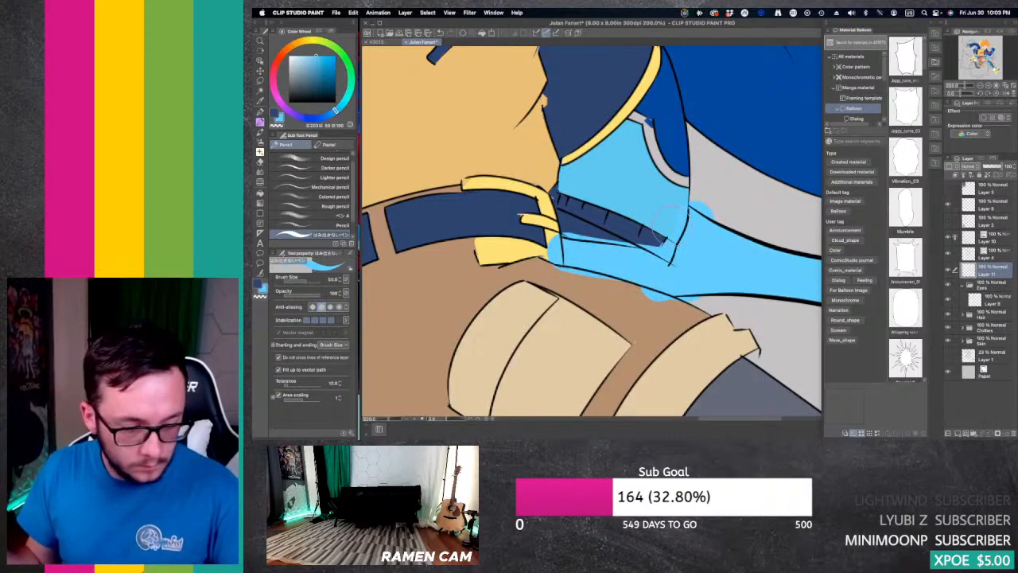
Step: Make Layer 4 the reference layer and erase Layer 11's light blue from the jacket's dark hem band with the line-respecting eraser
key("e")
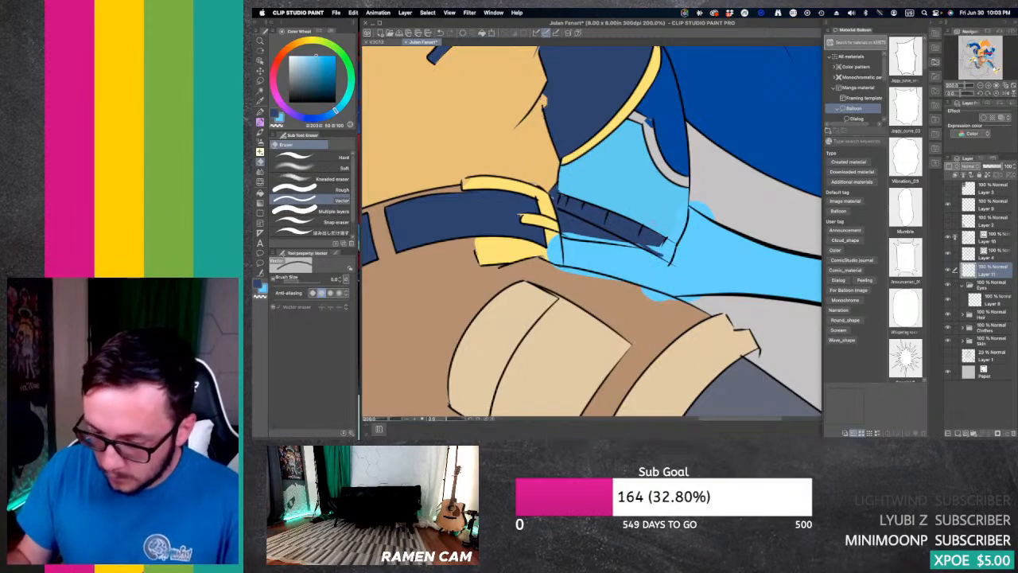
left_click(342, 232)
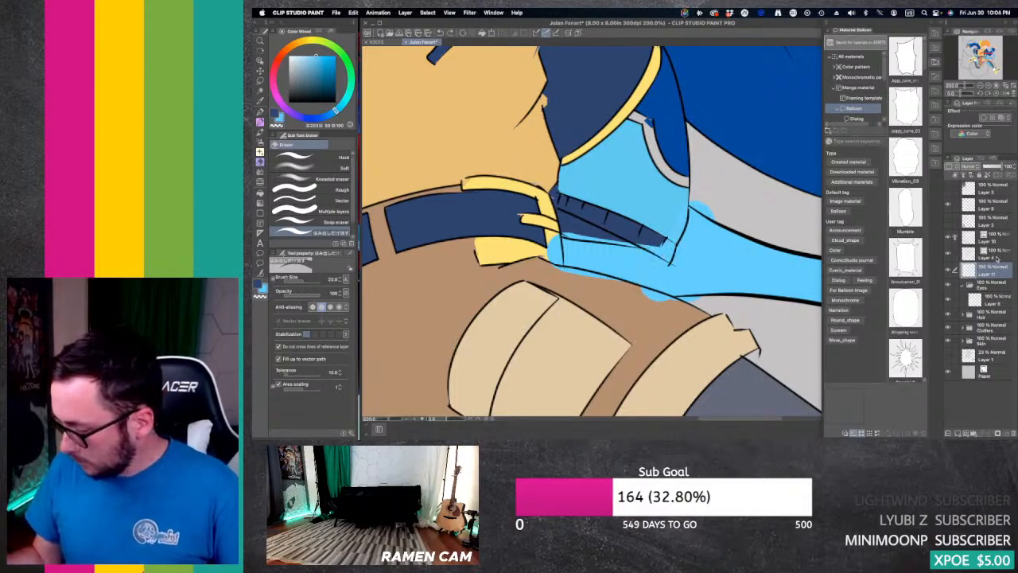
left_click(988, 252)
left_click(989, 272)
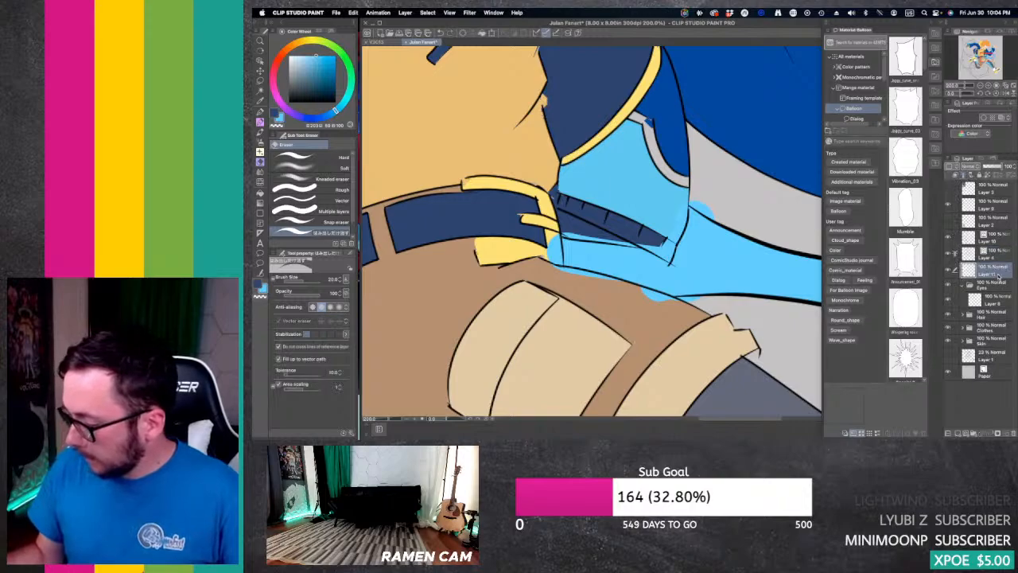
mouse_move(668, 240)
left_mouse_down()
mouse_move(636, 236)
mouse_move(666, 255)
mouse_move(646, 237)
mouse_move(667, 252)
left_mouse_up()
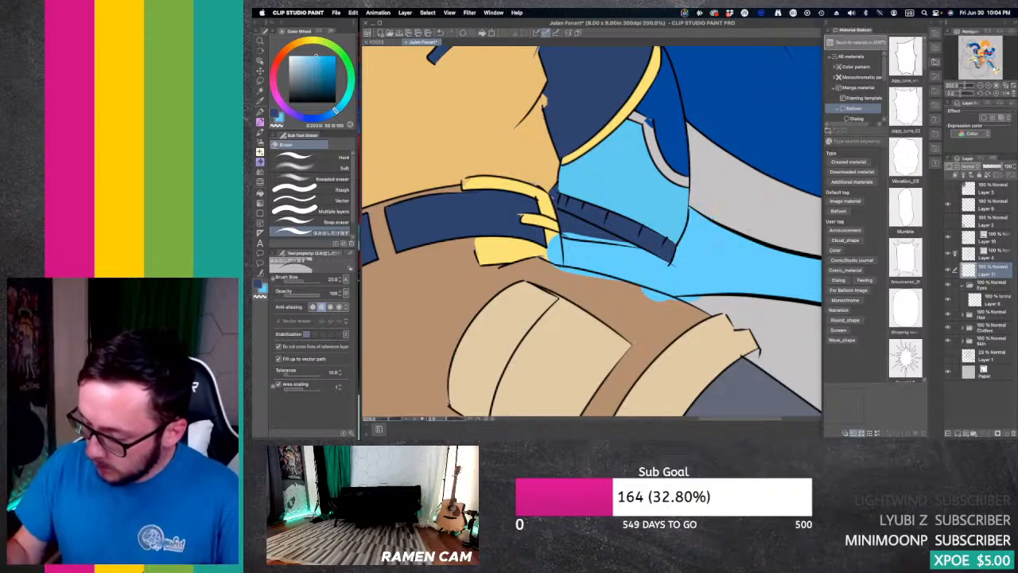
Step: Erase Layer 11's stray light blue along the shorts' upper edge, the belt buckle and the jacket's dark hem band
left_click_drag(646, 298, 677, 301)
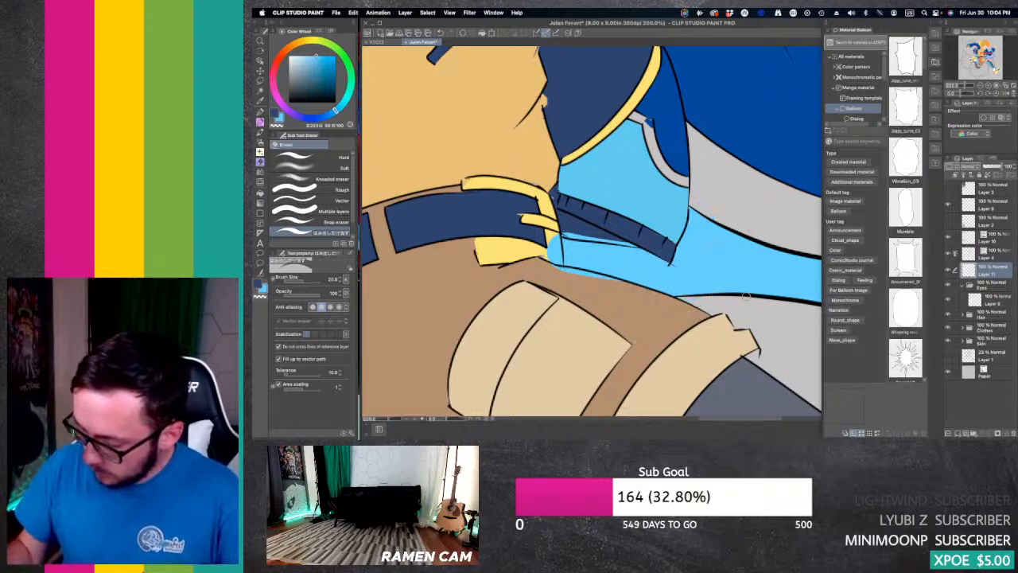
left_click_drag(550, 269, 628, 290)
mouse_move(555, 228)
left_mouse_down()
mouse_move(567, 228)
mouse_move(660, 234)
mouse_move(609, 237)
mouse_move(637, 245)
left_mouse_up()
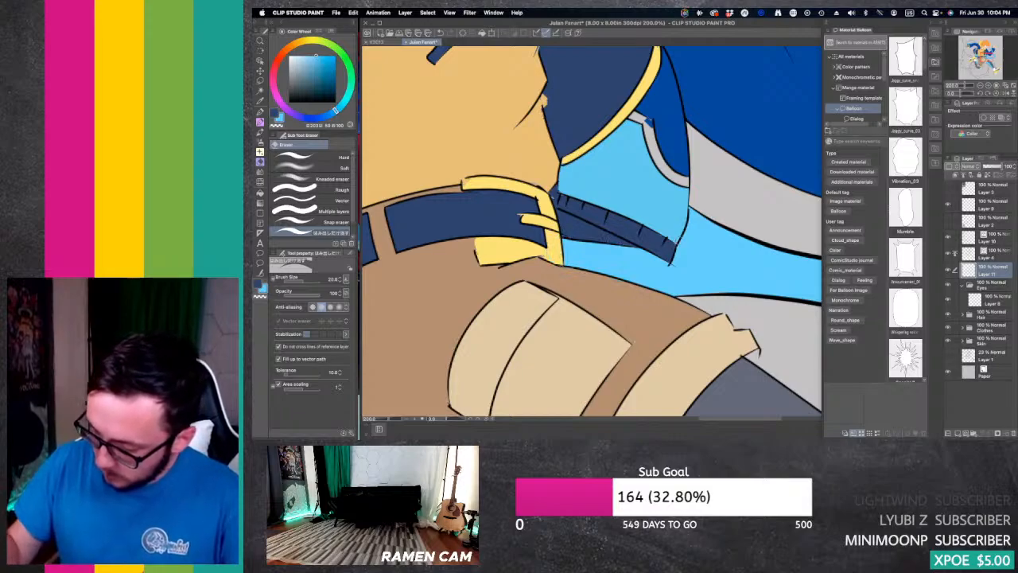
Step: Merge the Layer 10 lightning outlines into the Layer 4 line art, then make Layer 11 active again
left_click(980, 85)
left_click(981, 85)
mouse_move(983, 61)
left_mouse_down()
mouse_move(978, 70)
mouse_move(988, 51)
left_mouse_up()
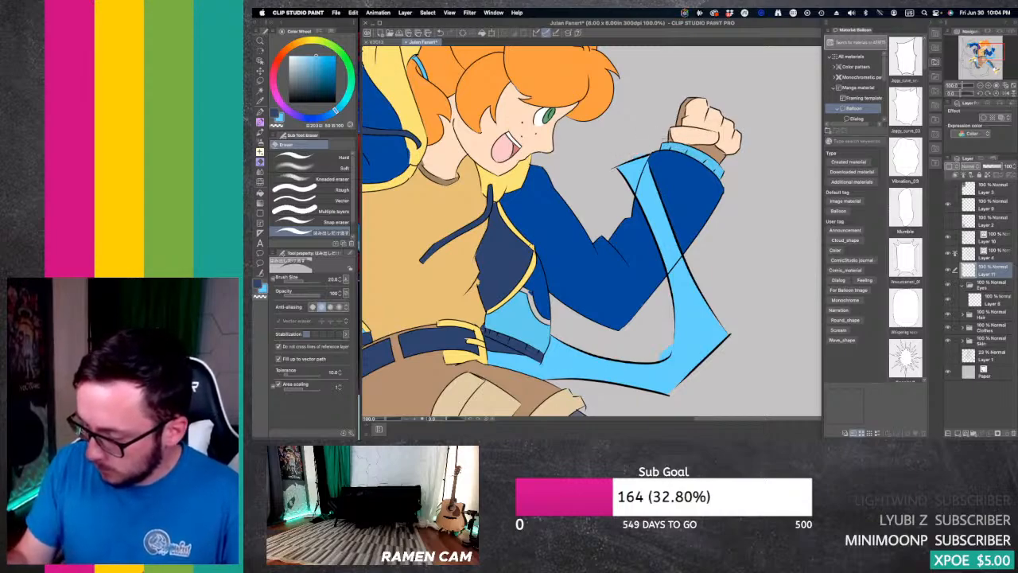
left_click(997, 255)
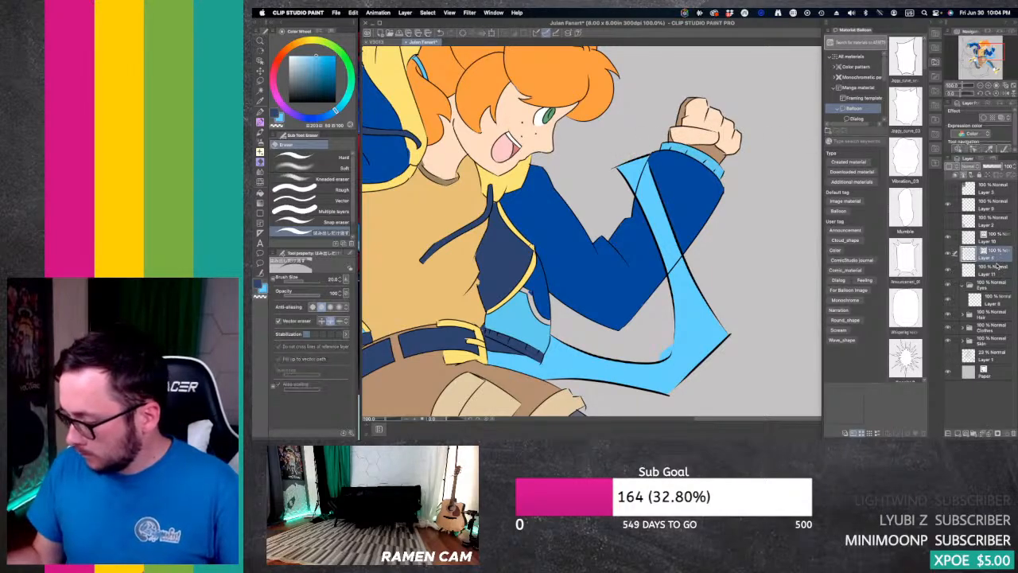
left_click(1001, 238)
left_click(989, 433)
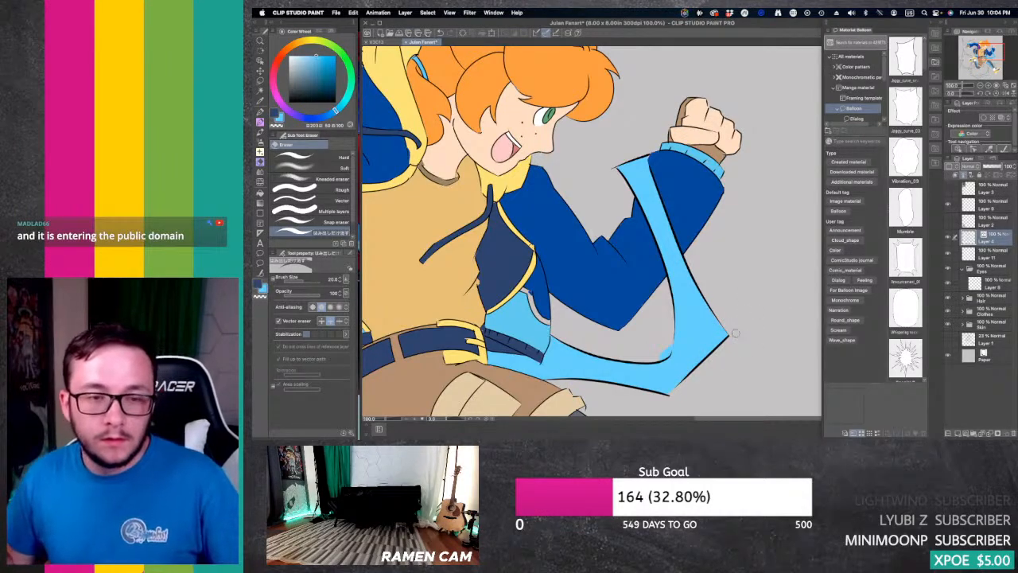
left_click(1001, 255)
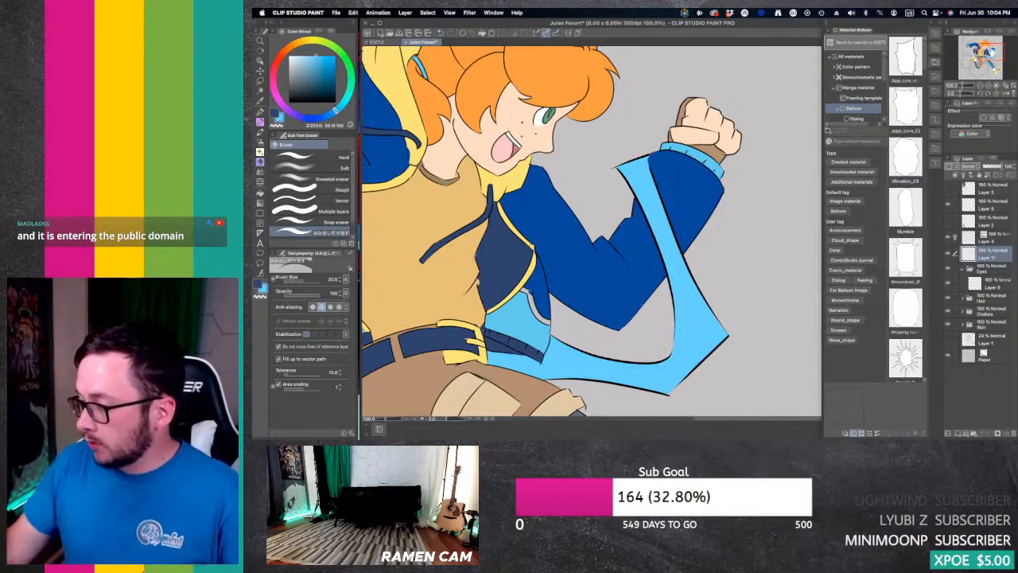
Step: Erase line segments overlapping the lightning at the rear knee on Layer 4 with the Vector eraser, and undo the last erasure
mouse_move(991, 53)
left_mouse_down()
mouse_move(987, 63)
mouse_move(969, 58)
mouse_move(977, 66)
left_mouse_up()
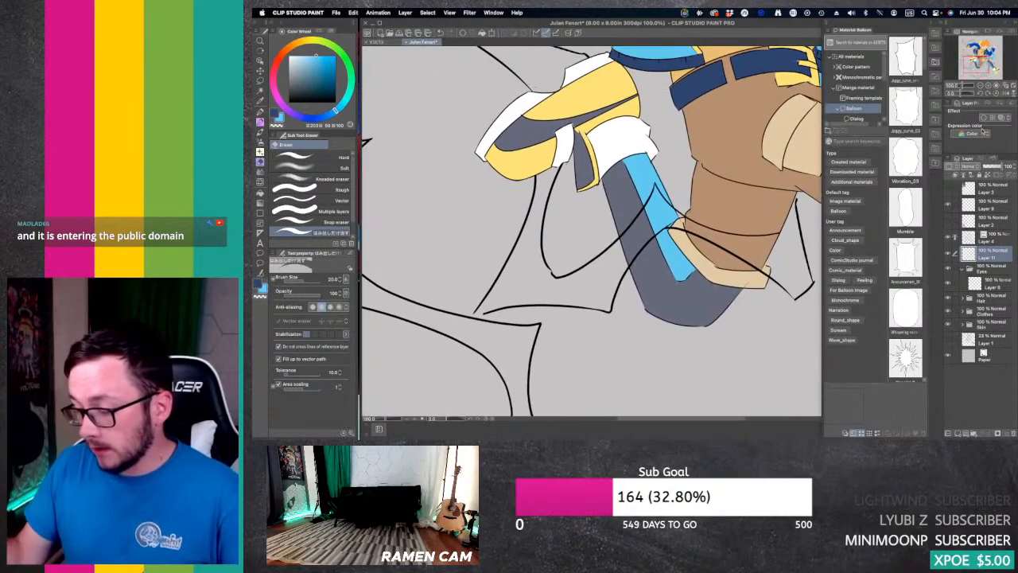
left_click(1001, 236)
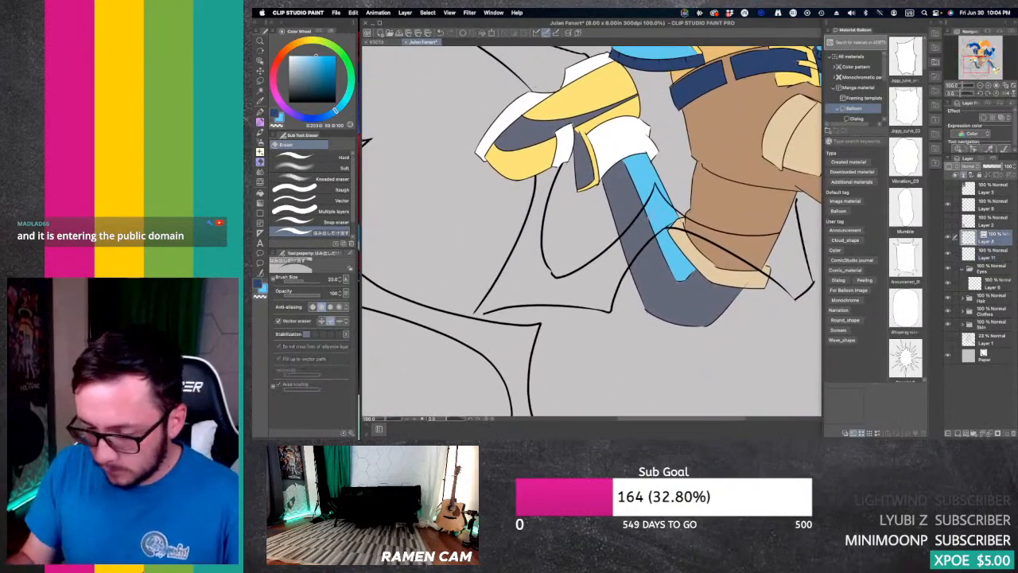
left_click(342, 201)
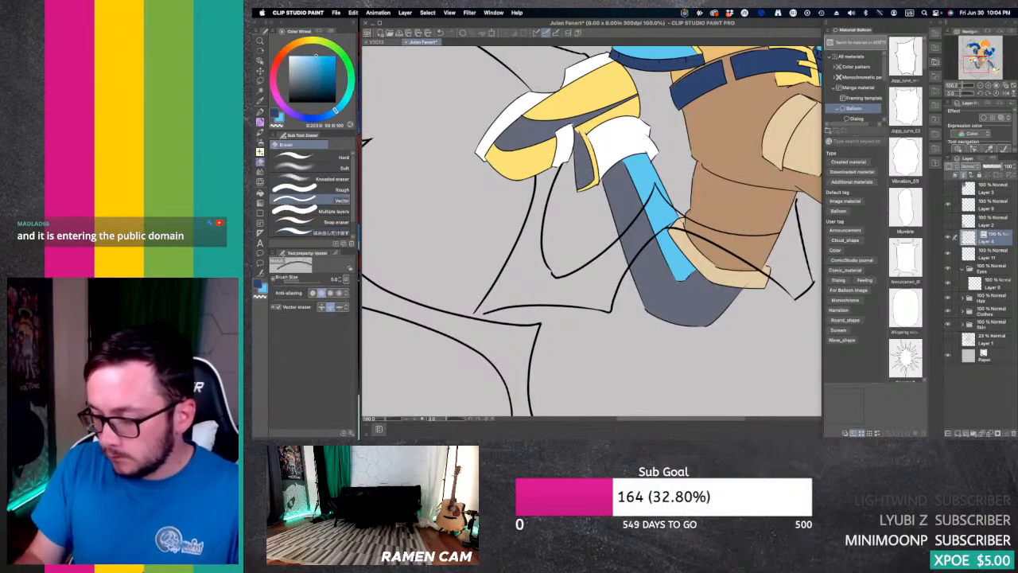
left_click_drag(651, 220, 625, 253)
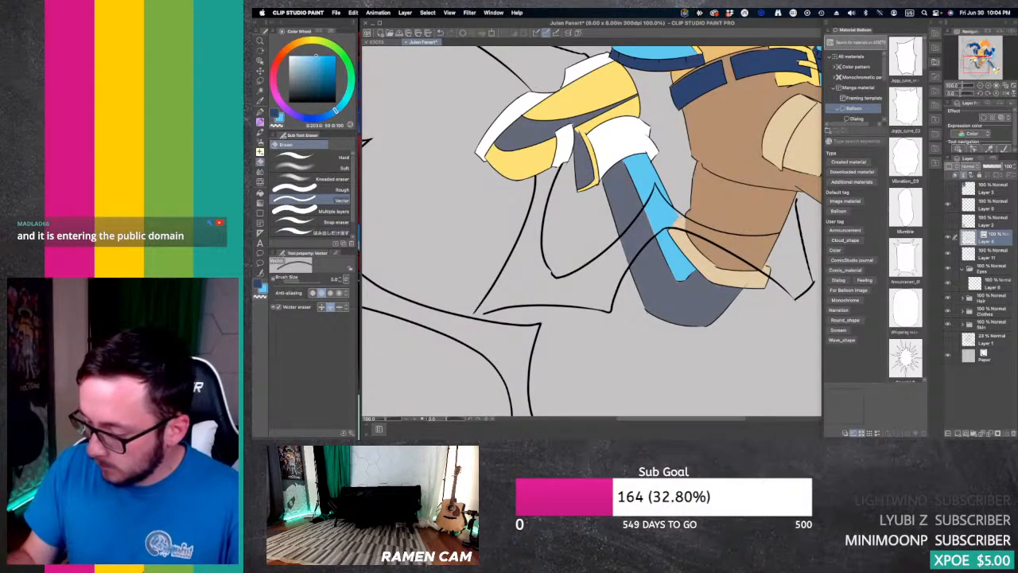
left_click(710, 228)
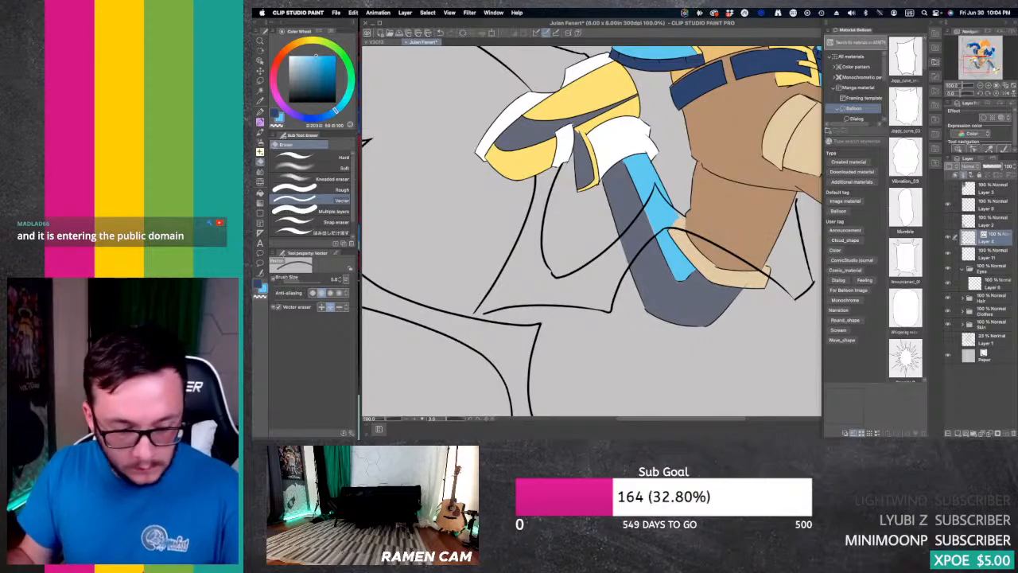
key("super+z")
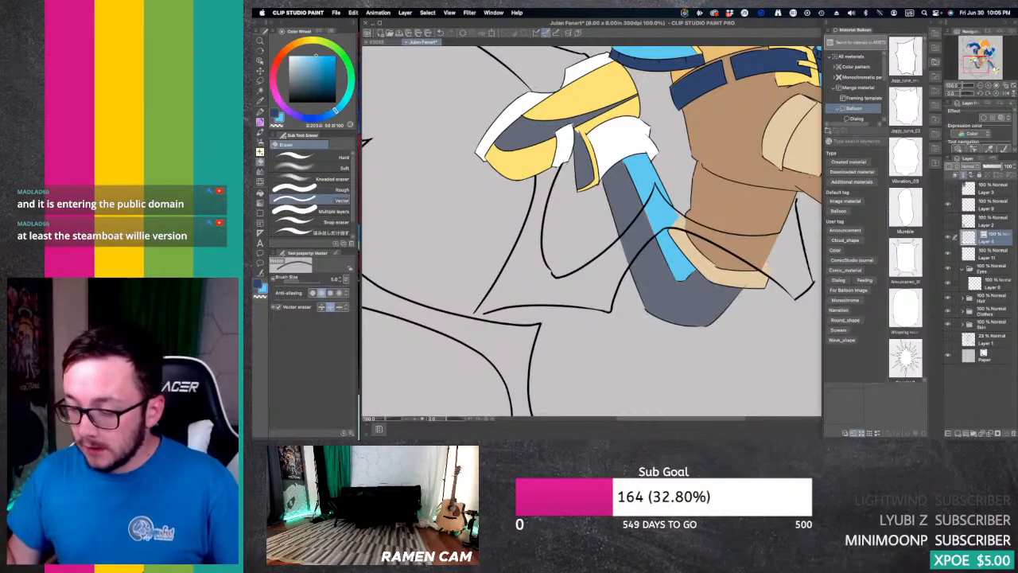
Step: Fill the lightning spike crossing the front shin with light blue on Layer 11, using a fill that refers to other layers
left_click_drag(556, 151, 637, 335)
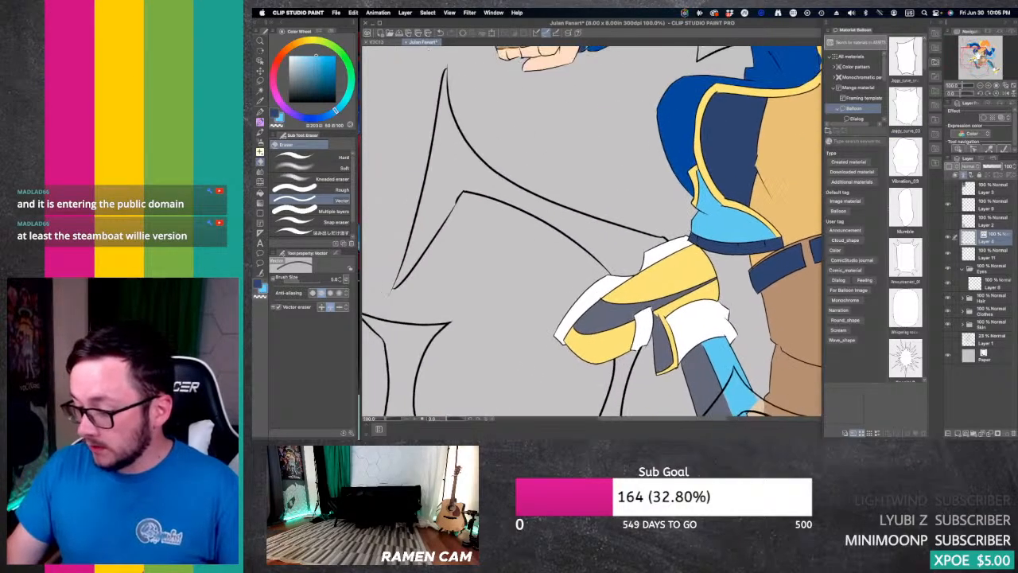
left_click_drag(524, 271, 639, 244)
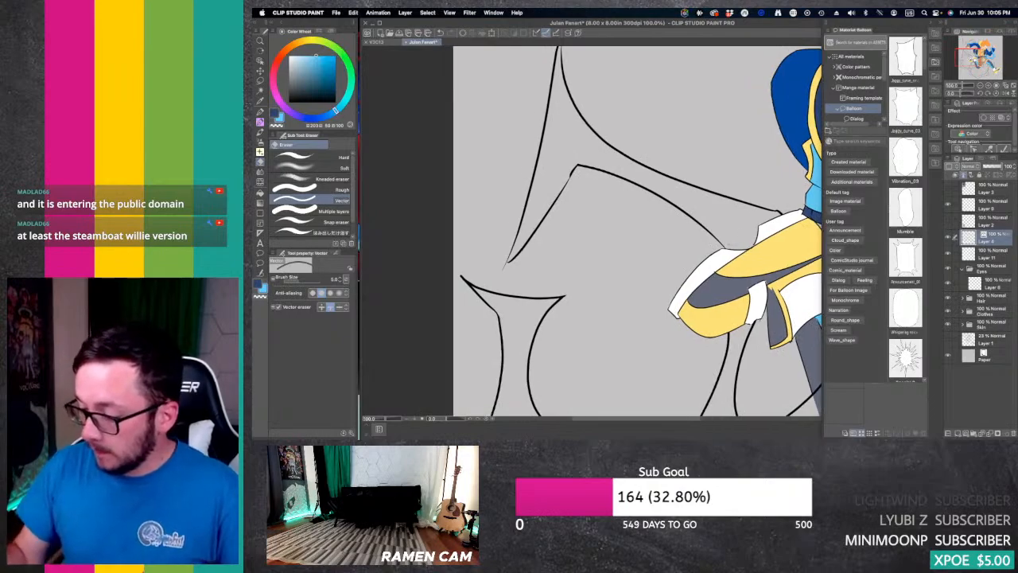
left_click(979, 85)
left_click(980, 85)
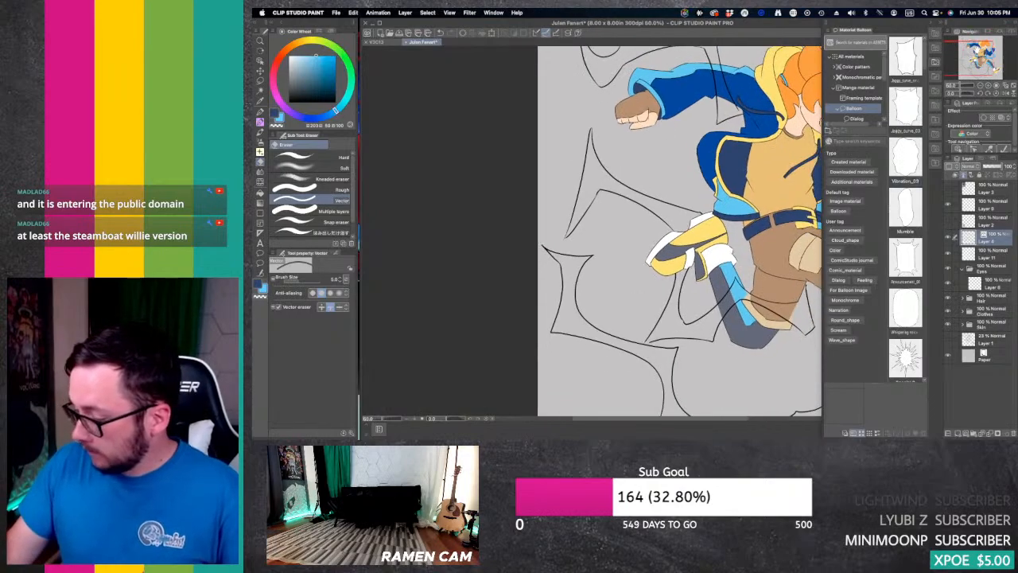
mouse_move(628, 247)
left_mouse_down()
mouse_move(499, 177)
mouse_move(469, 186)
left_mouse_up()
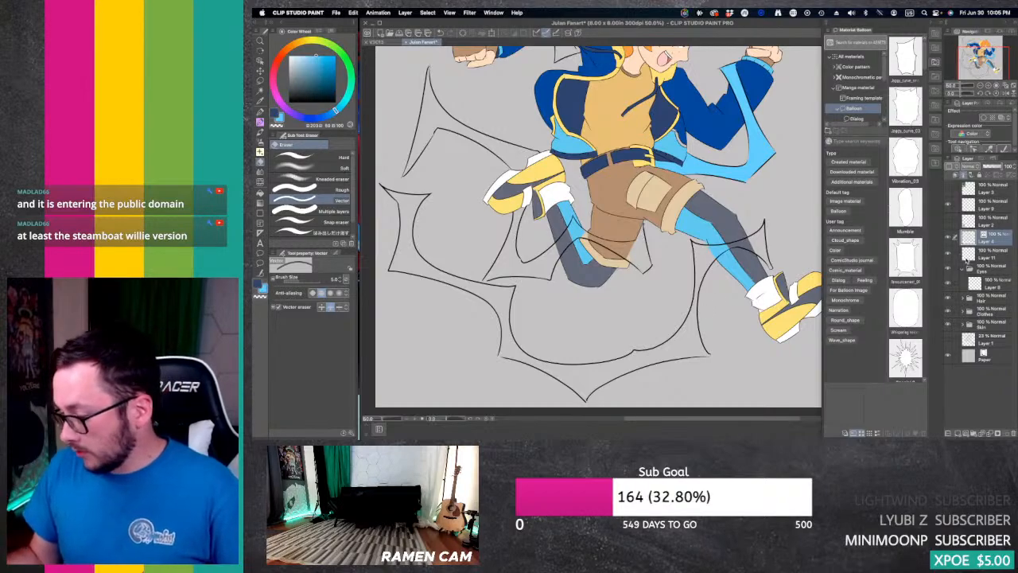
left_click(994, 253)
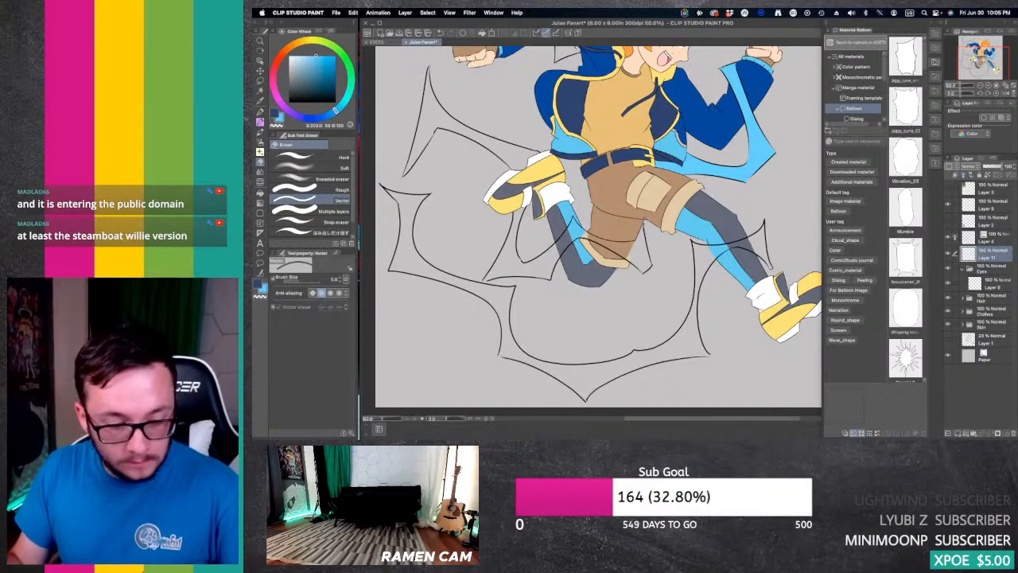
key("g")
key("g")
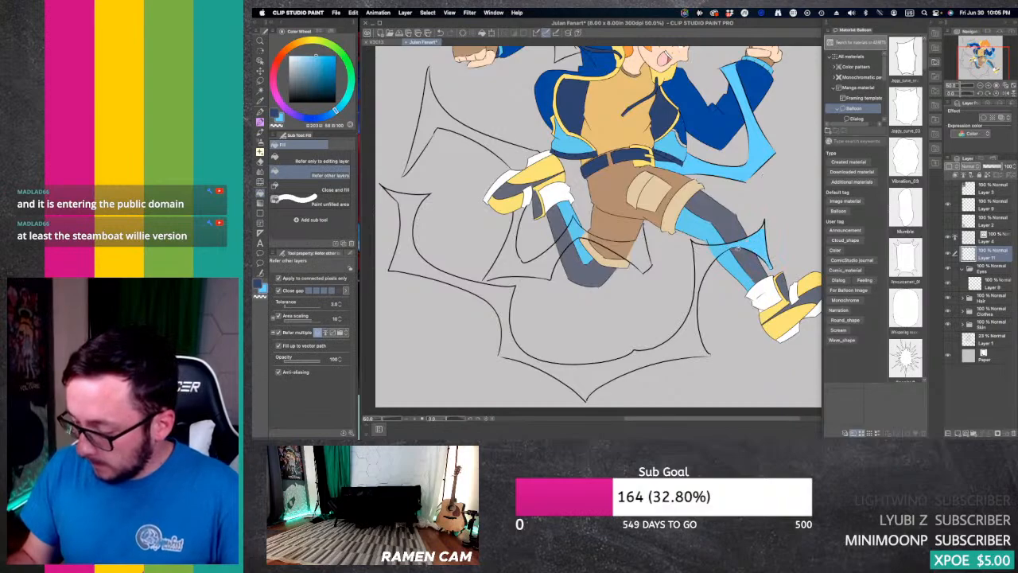
Step: Undo the stray background fill, close the lower lightning band's outline gap with the G-pen, and fill the band light blue
left_click(684, 384)
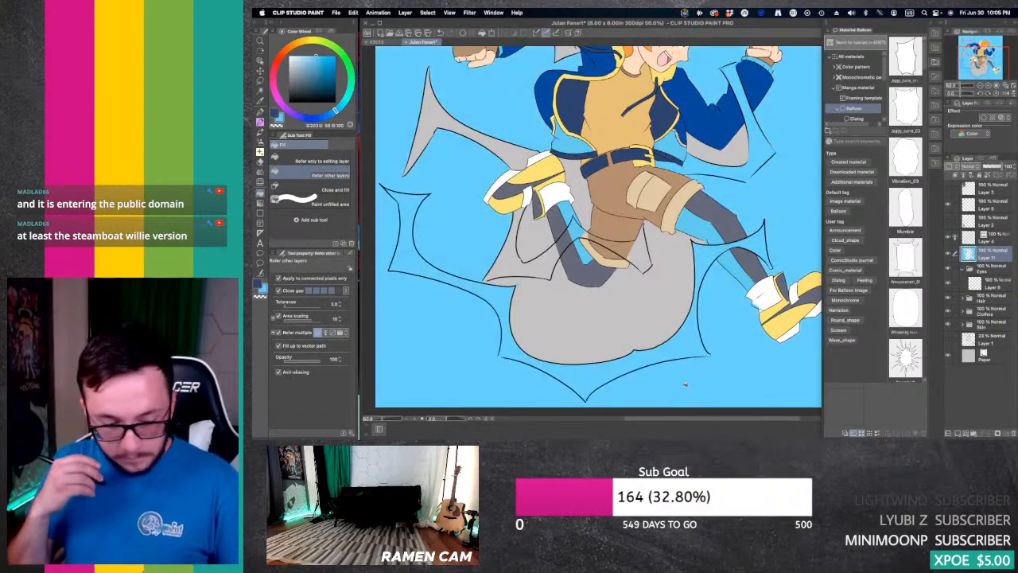
key("super+z")
key("p")
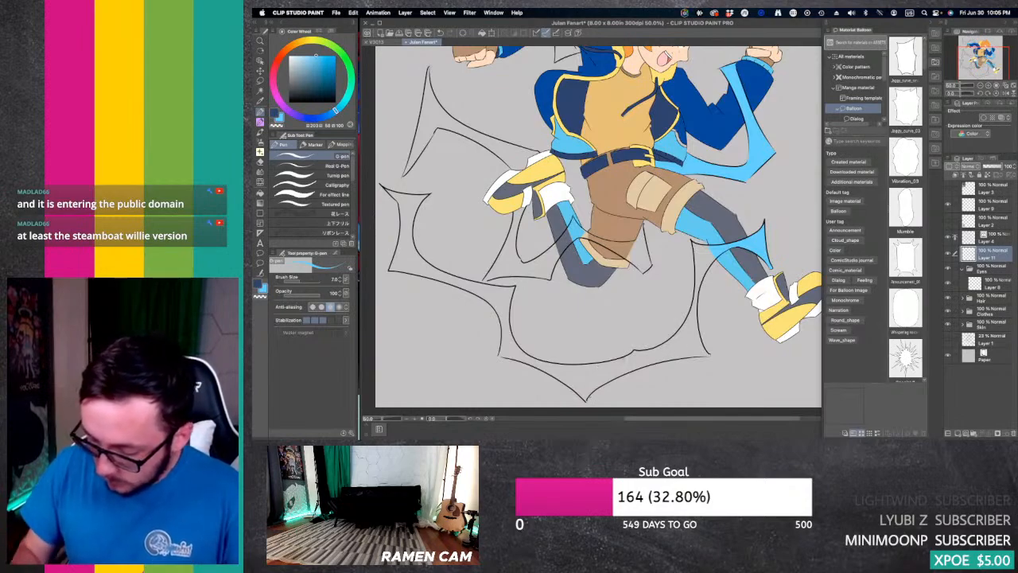
key("g")
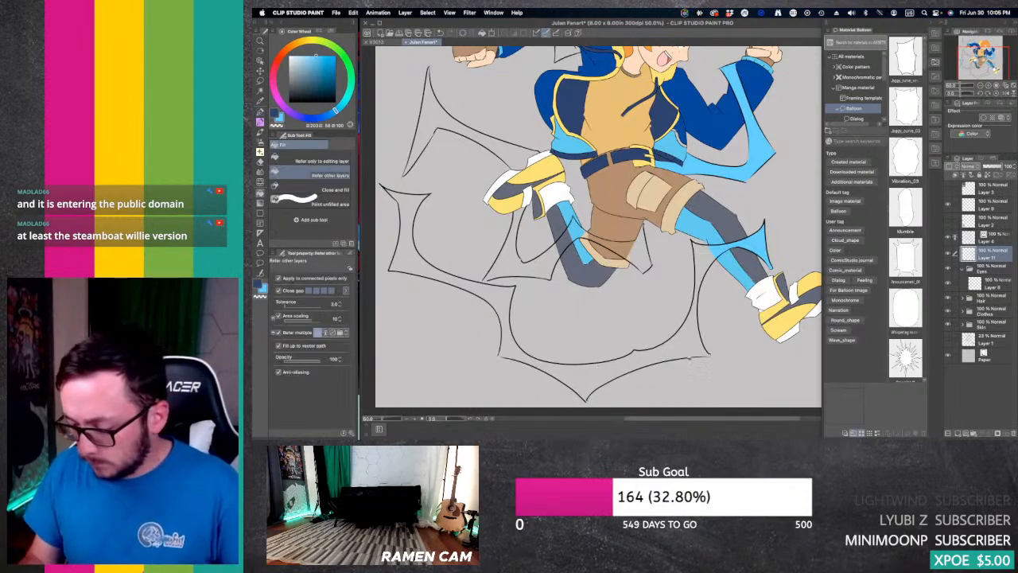
left_click(689, 359)
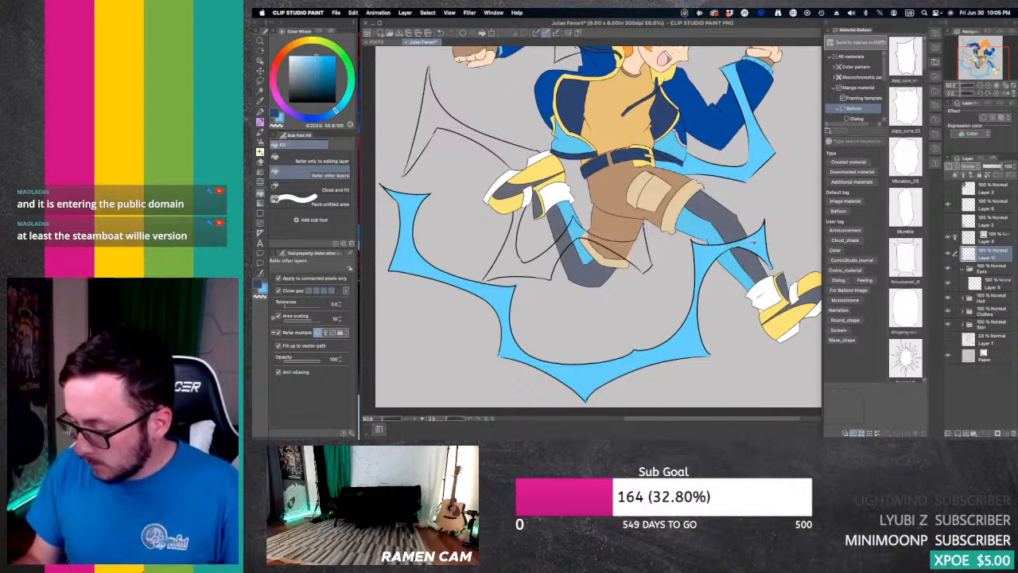
Step: Fill the lightning sections crossing the rear knee and the lower edge of the shorts with light blue on Layer 11
left_click(988, 85)
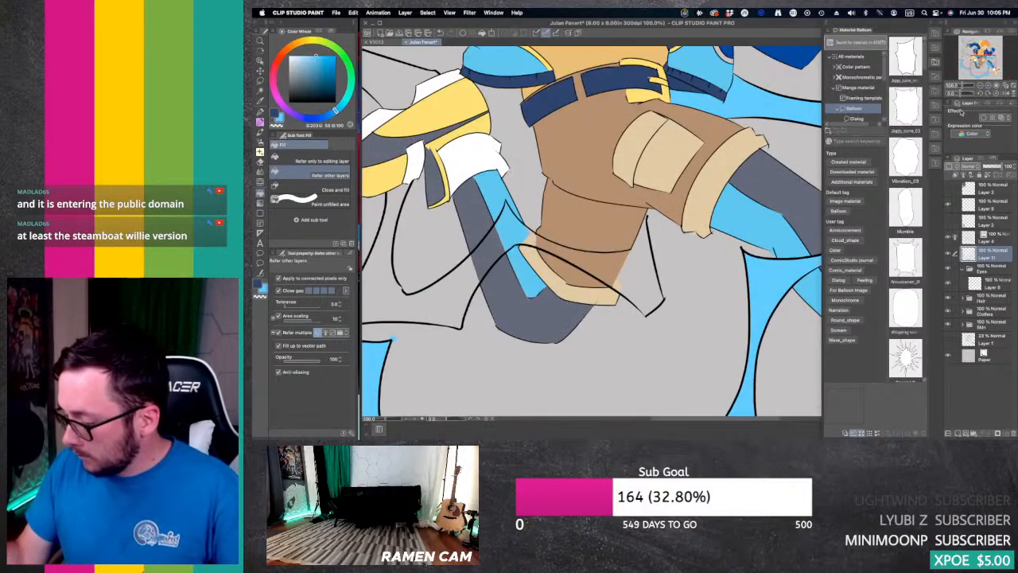
left_click_drag(979, 57, 987, 66)
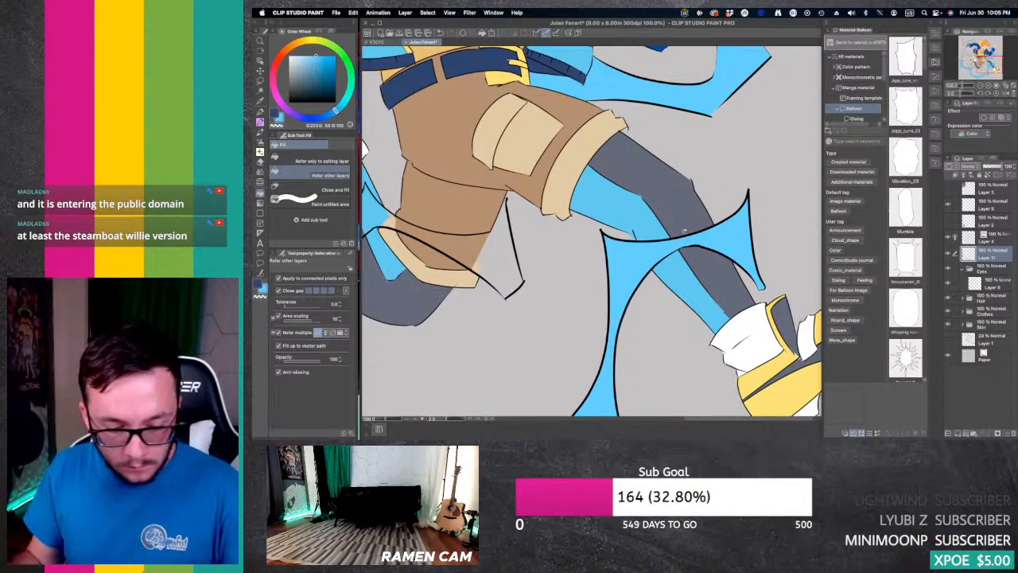
key("p")
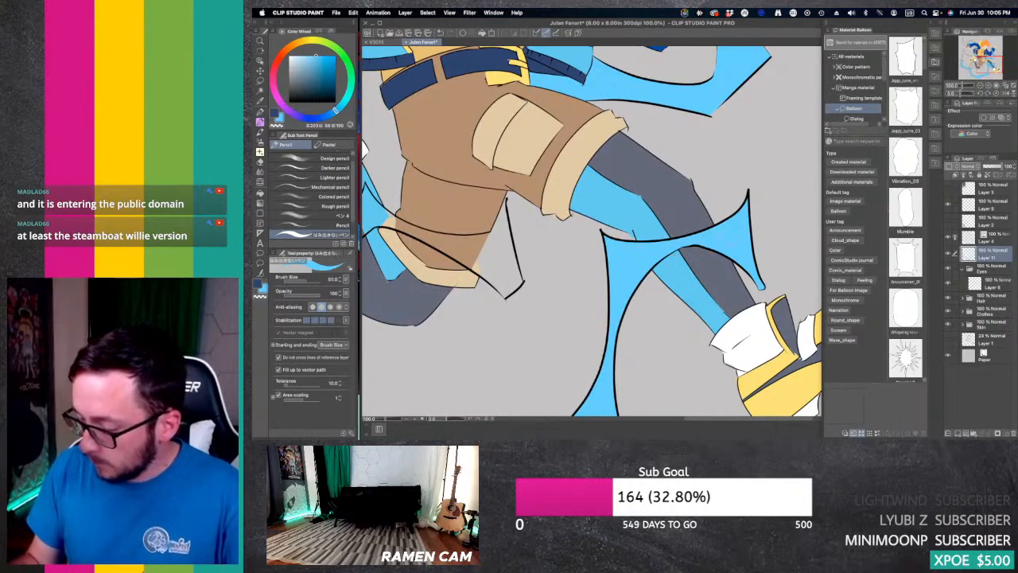
left_click_drag(983, 61, 974, 62)
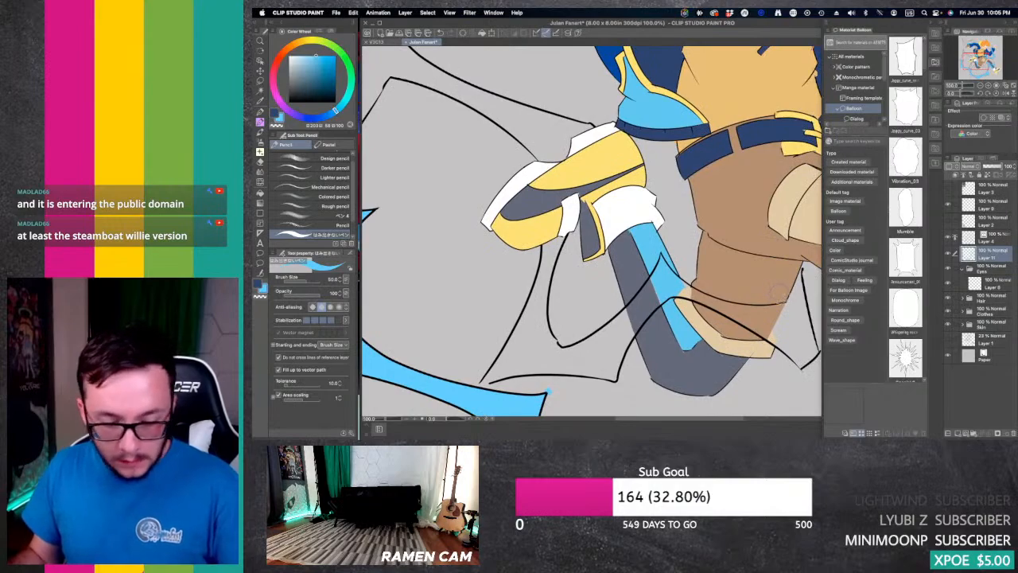
key("g")
left_click(776, 334)
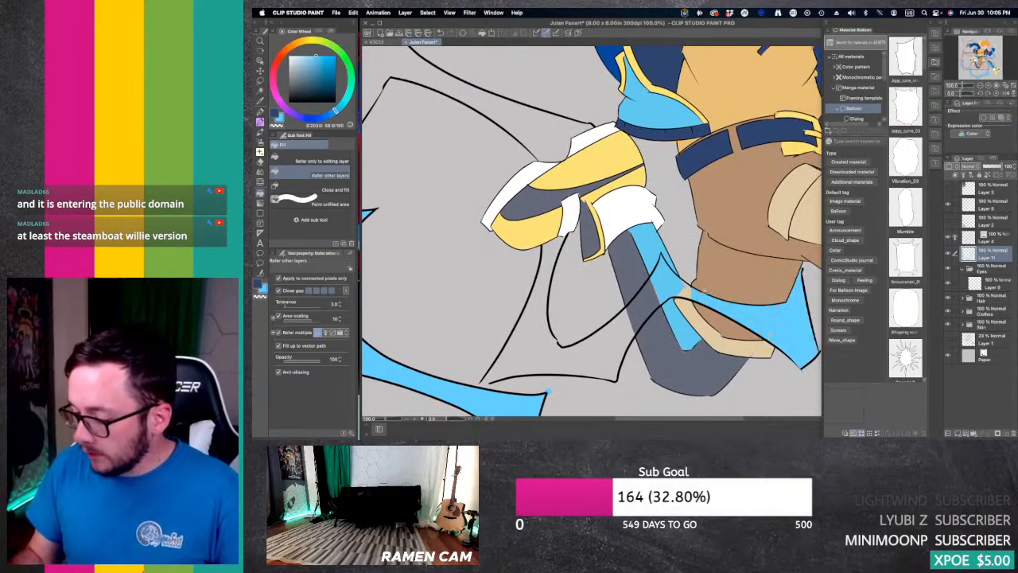
left_click(686, 293)
left_click(643, 305)
Step: Undo the overflowing fill, close the outline gap beneath the rear shoe, and fill the bolts below and behind that shoe light blue
left_click(613, 342)
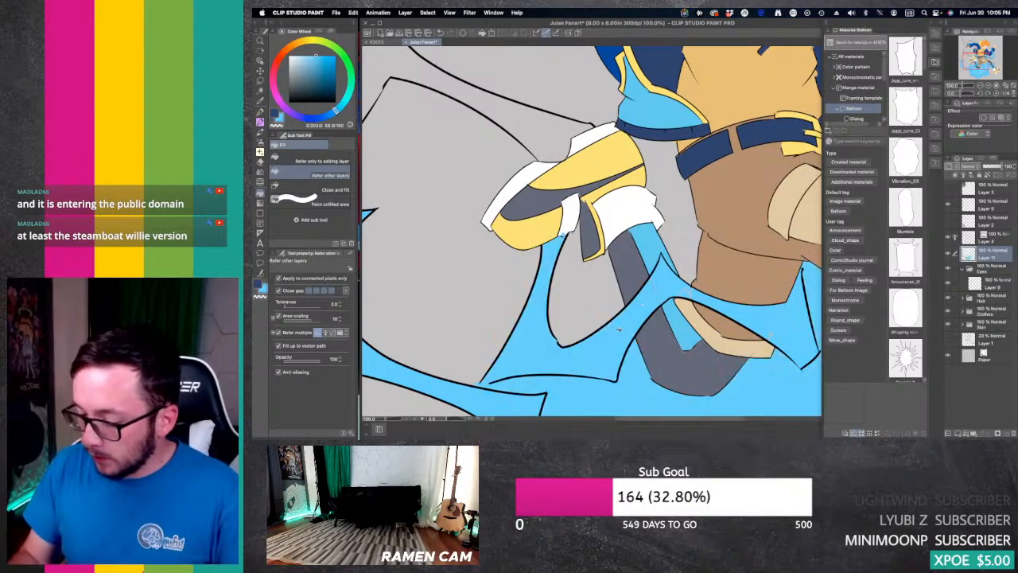
key("super+z")
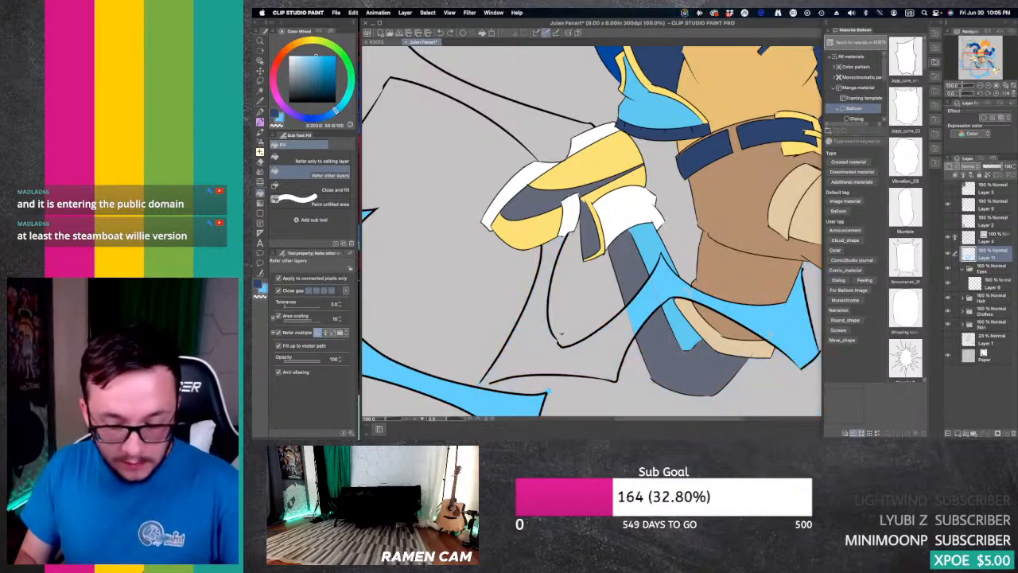
key("p")
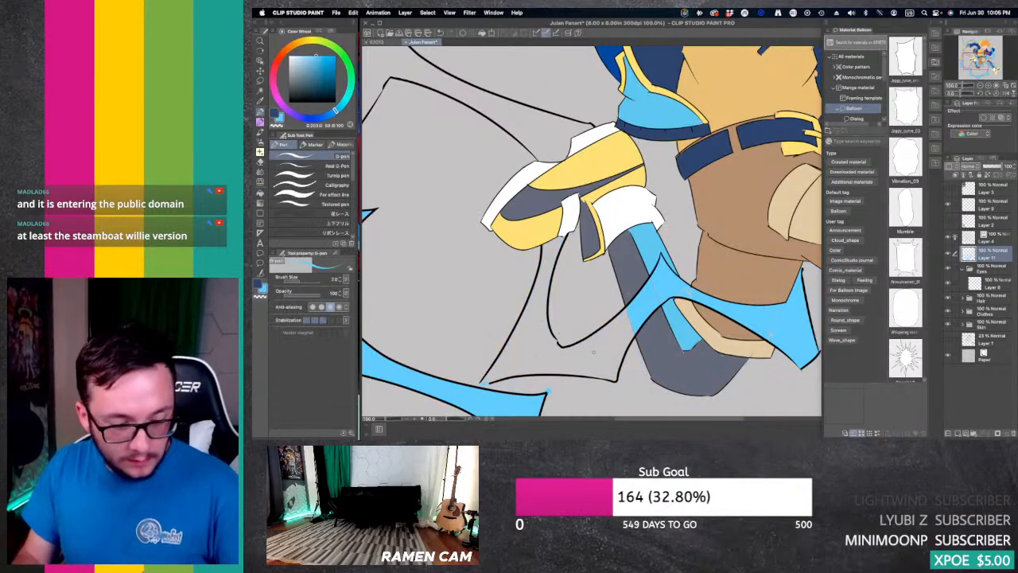
key("g")
left_click(592, 354)
left_click(390, 60)
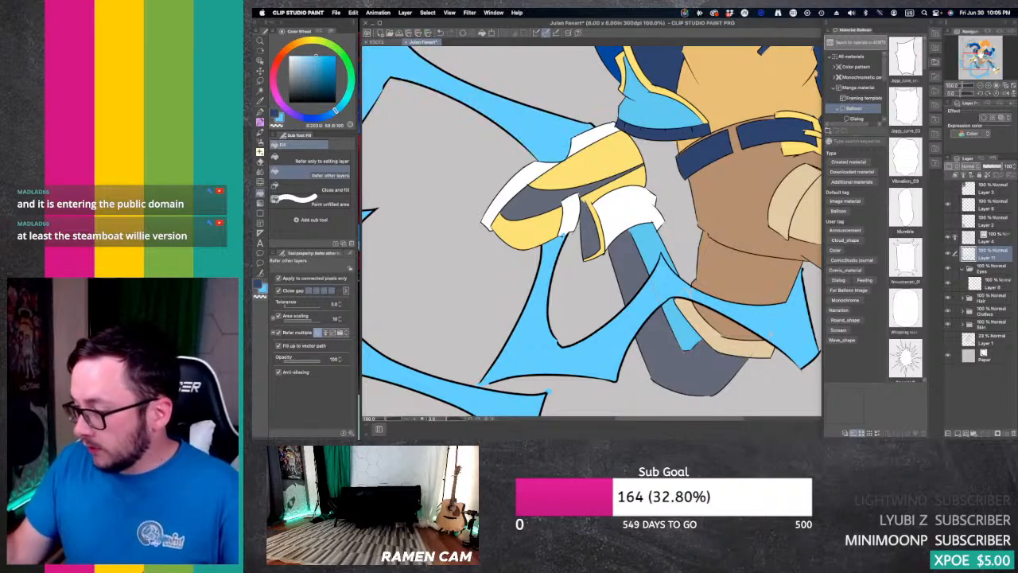
Step: Fill the lightning tip below the rear arm, between the sleeve and the jacket, with light blue on Layer 11
left_click_drag(437, 87, 610, 287)
left_click_drag(652, 159, 448, 323)
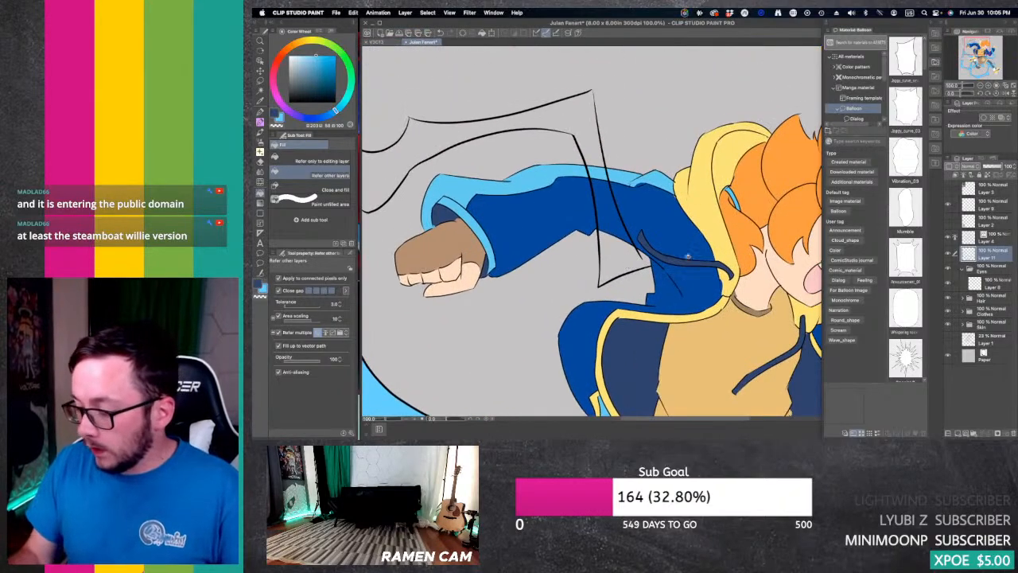
left_click(984, 235)
key("e")
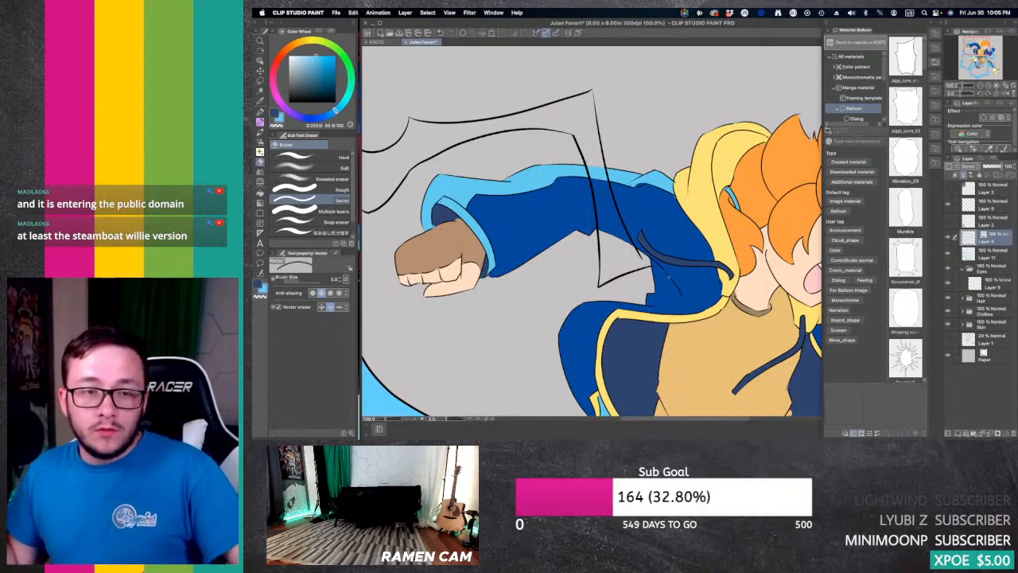
key("g")
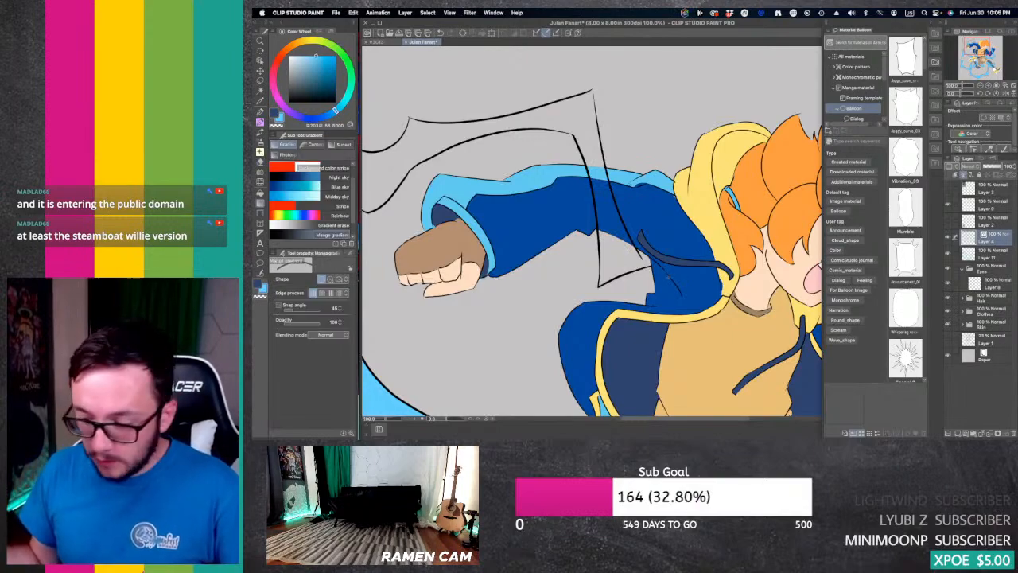
left_click(994, 253)
left_click(634, 248)
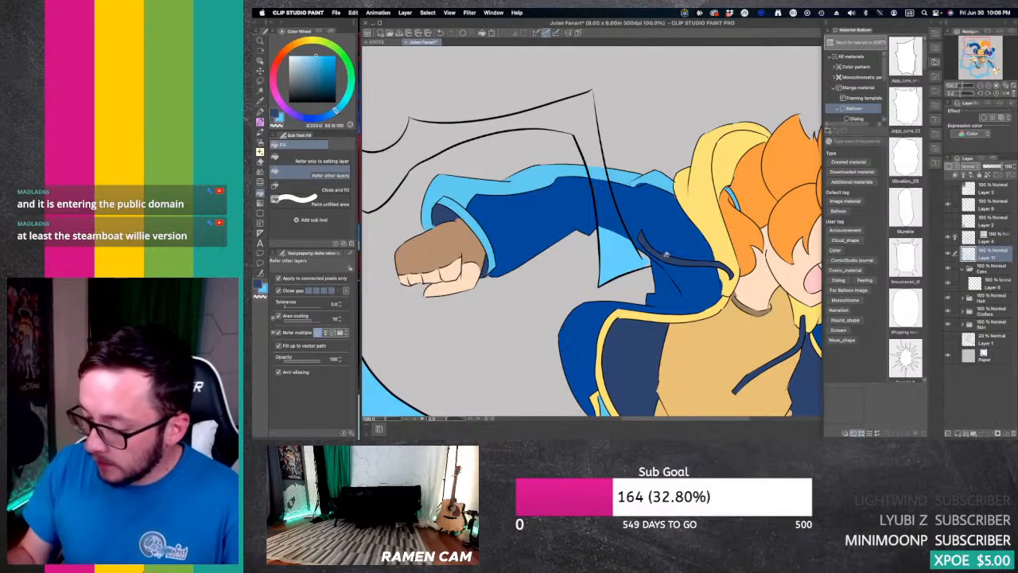
Step: Fill the lightning section crossing the rear sleeve and the long bolt above that arm with light blue on Layer 11
left_click(611, 215)
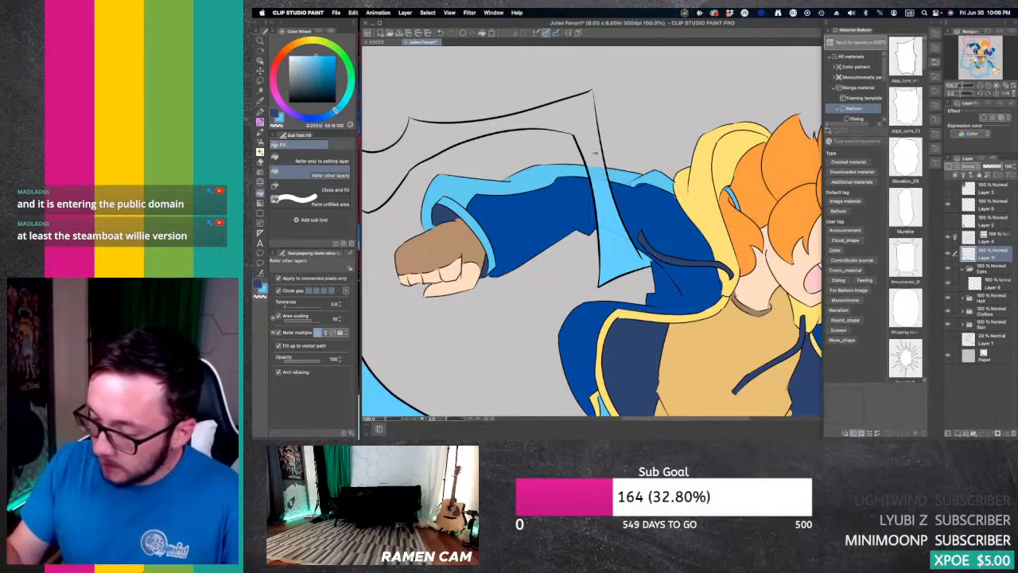
left_click(593, 151)
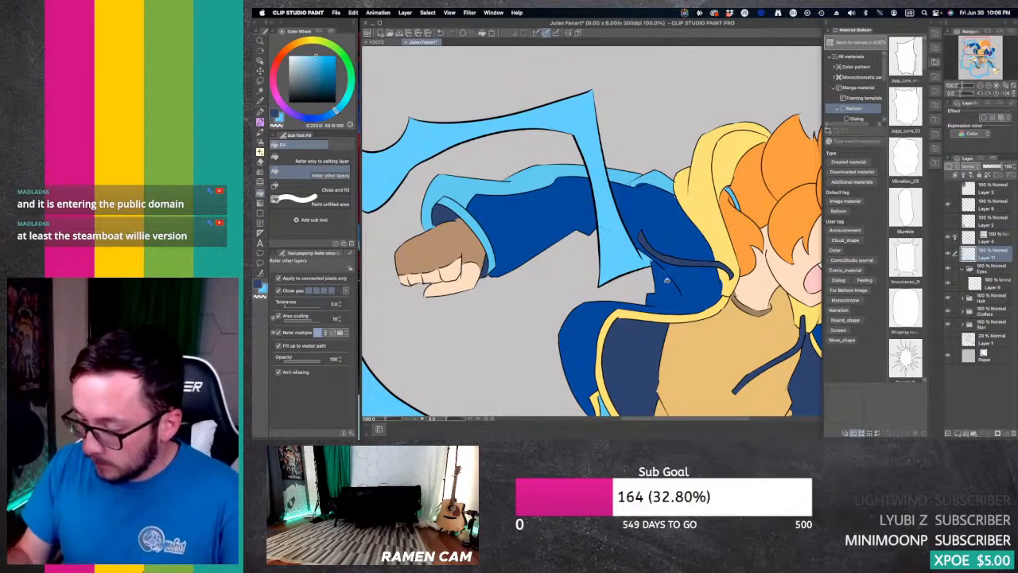
left_click_drag(619, 243, 675, 247)
key("e")
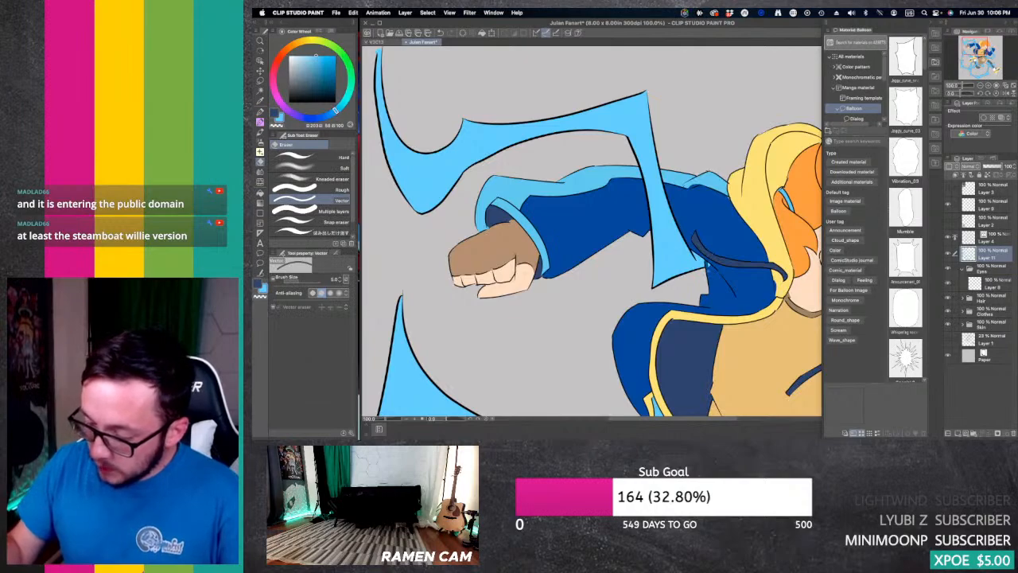
left_click(980, 86)
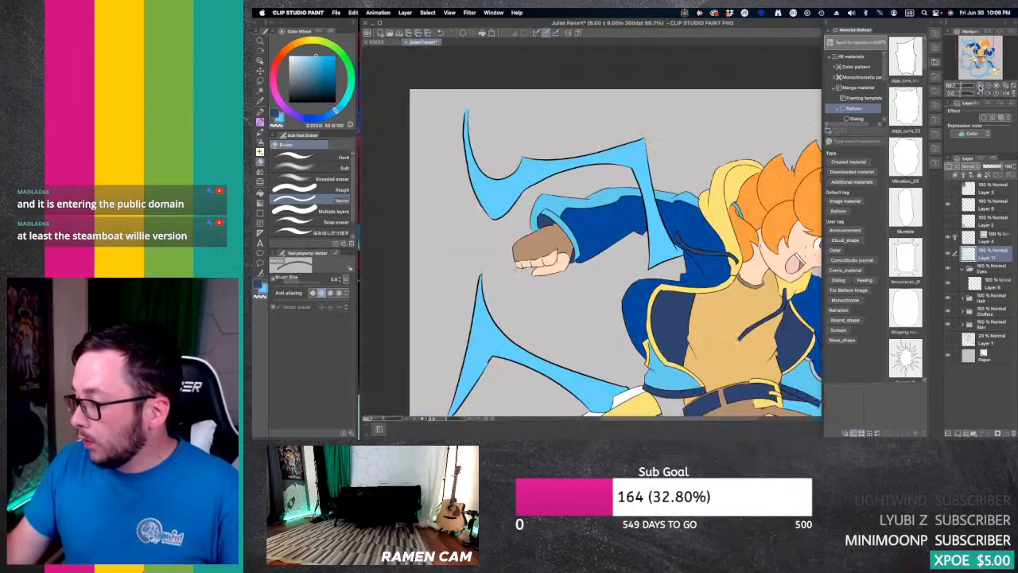
left_click(980, 85)
left_click_drag(980, 57, 986, 64)
left_click(988, 85)
left_click(988, 85)
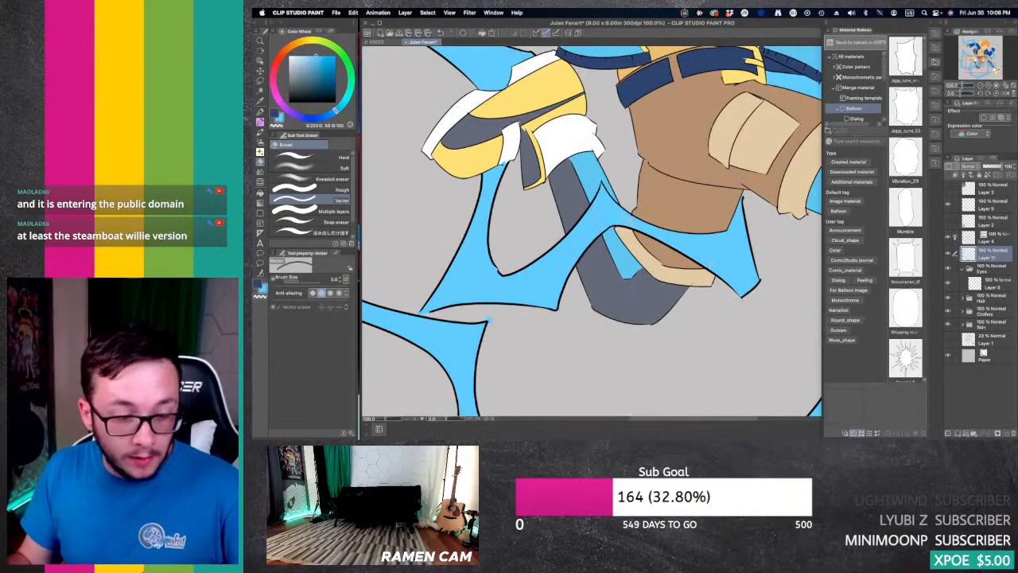
key("g")
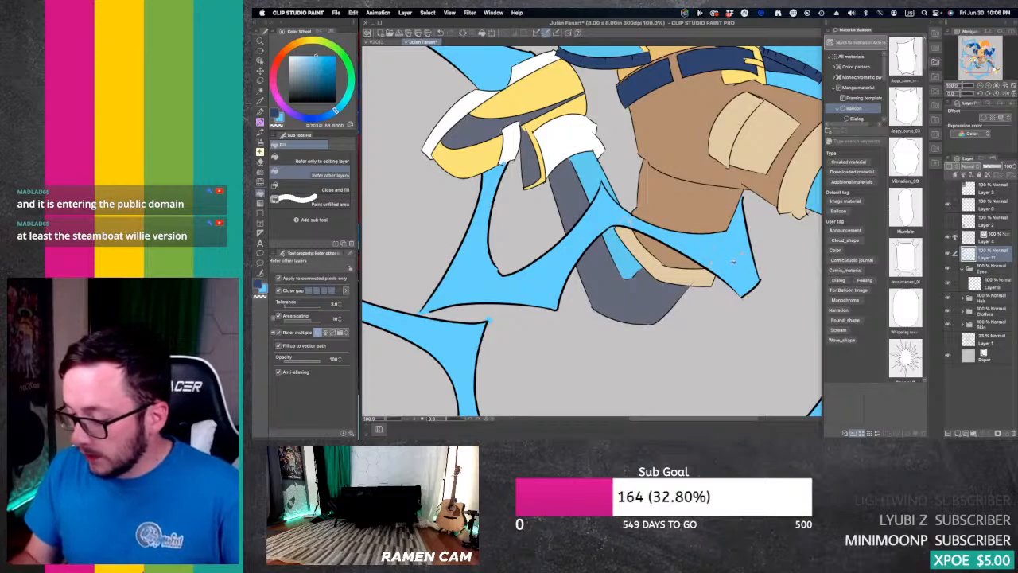
key("p")
key("p")
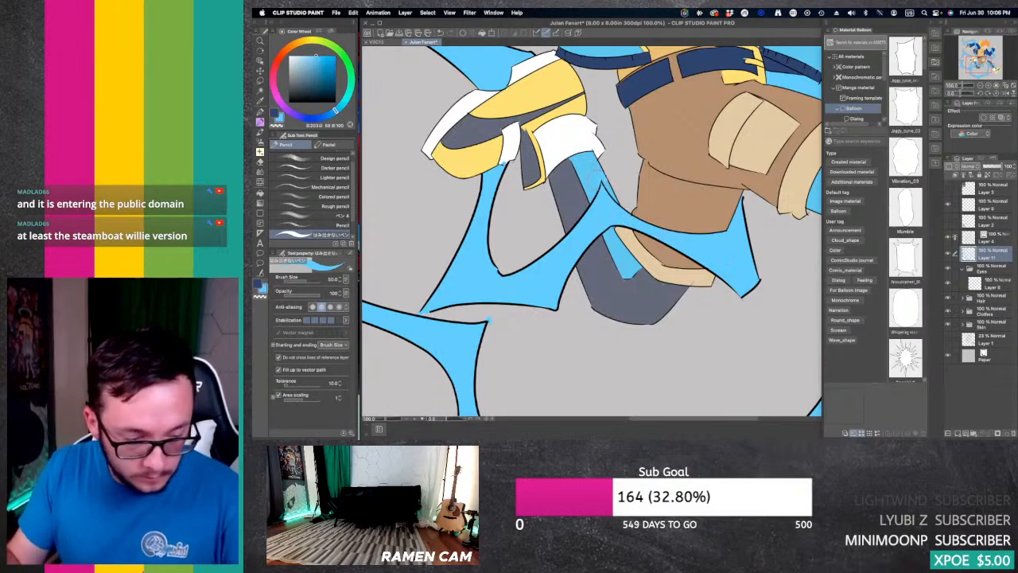
key("e")
key("]")
key("]")
key("]")
key("]")
key("]")
key("]")
key("]")
key("]")
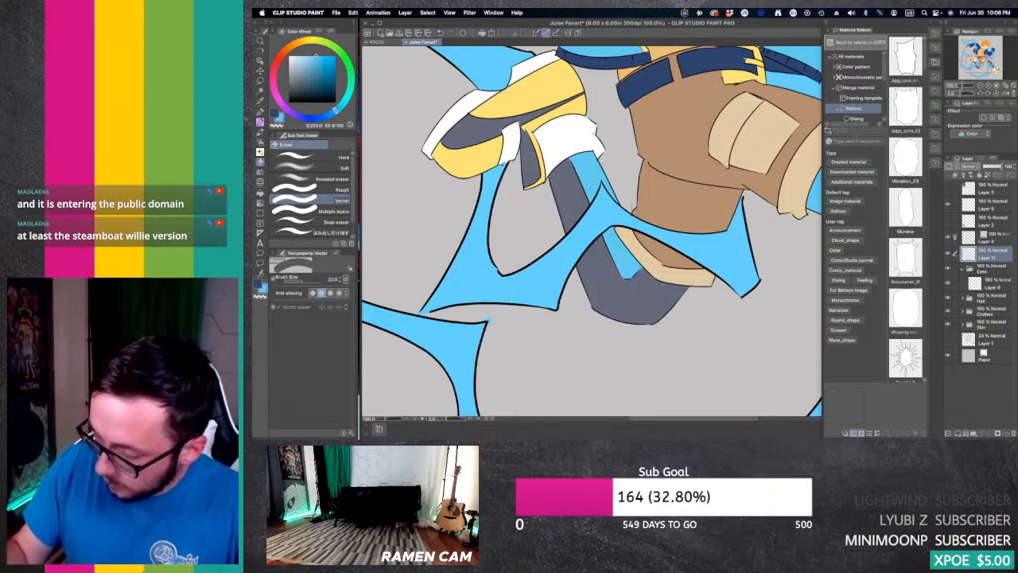
key("[")
key("[")
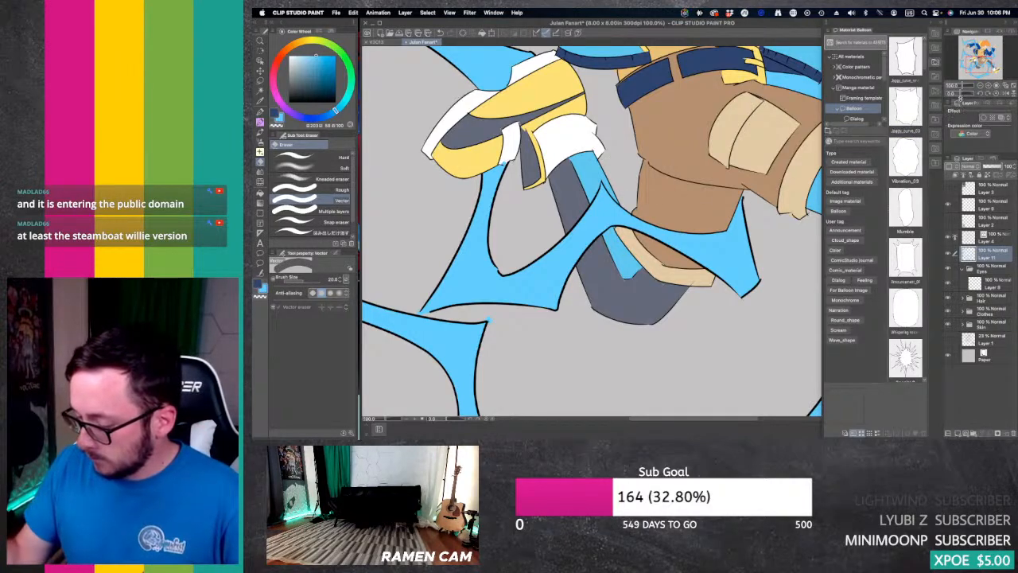
Step: Sample the jacket trim's yellow and fill the uncoloured trim section near the jacket's front hem on the Clothes folder's colour layer
left_click(964, 312)
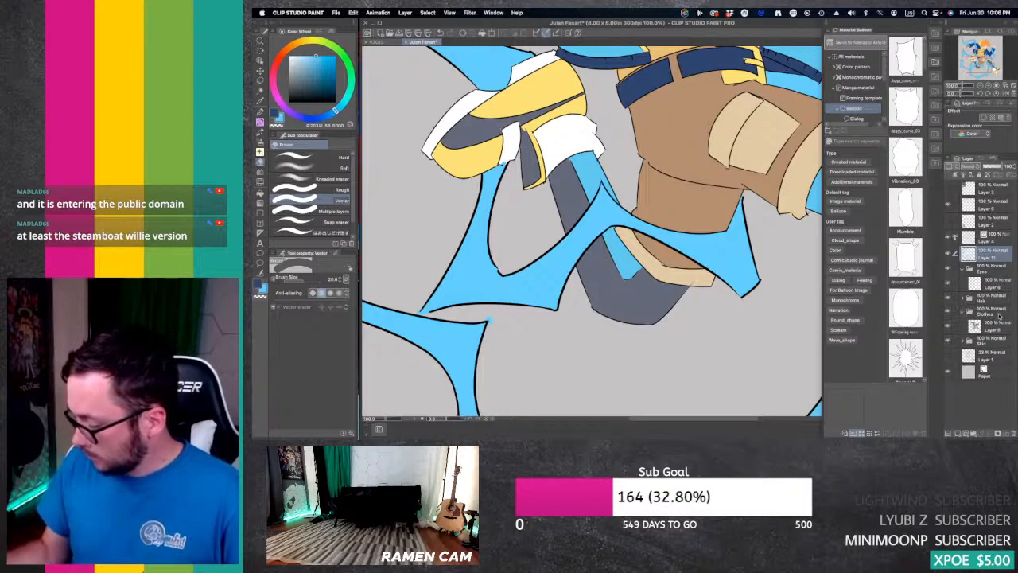
left_click(994, 324)
key("p")
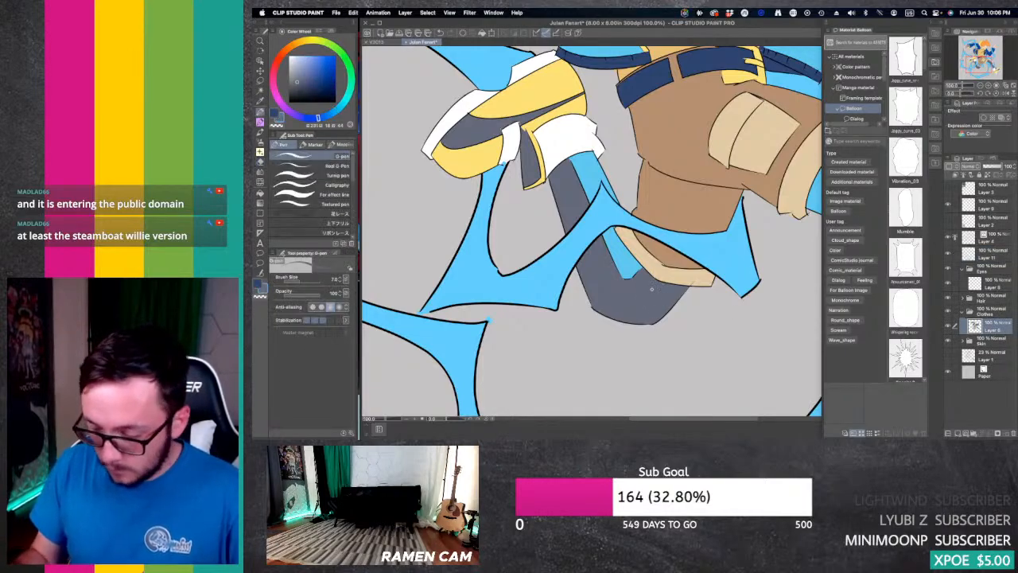
key("p")
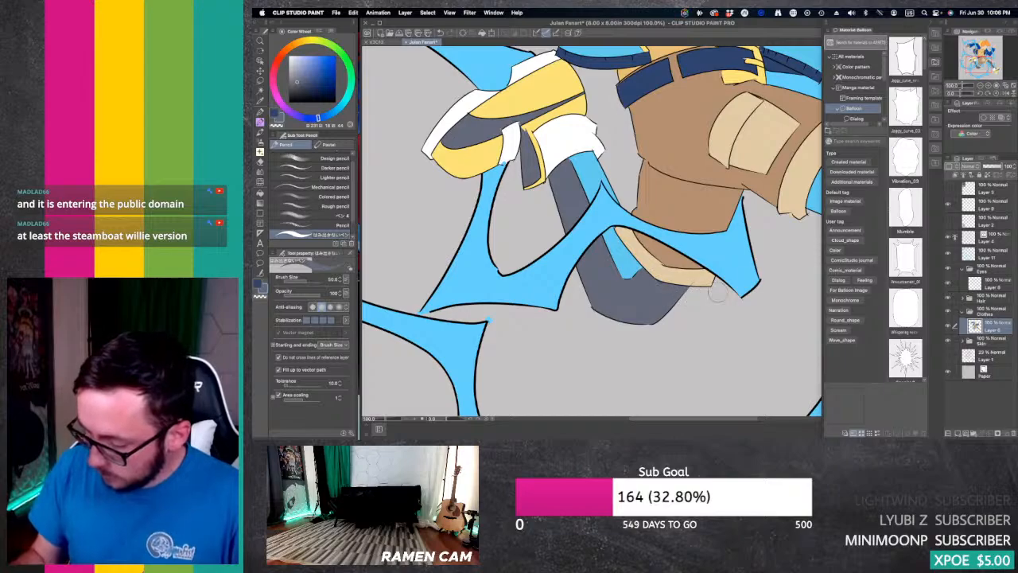
left_click(980, 85)
left_click(980, 85)
left_click(980, 85)
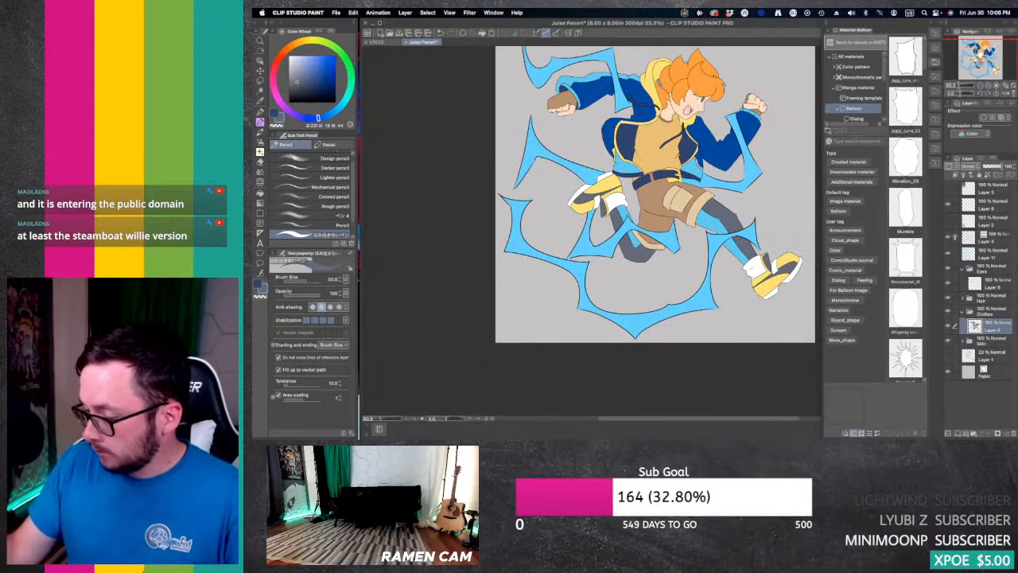
left_click_drag(980, 64, 985, 58)
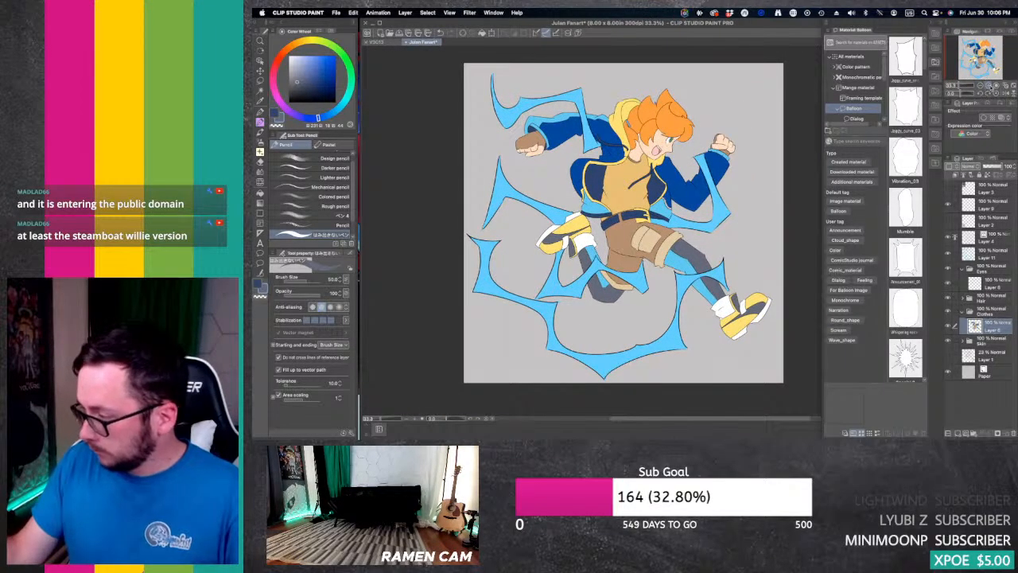
left_click(988, 86)
left_click(988, 85)
left_click_drag(978, 59, 979, 53)
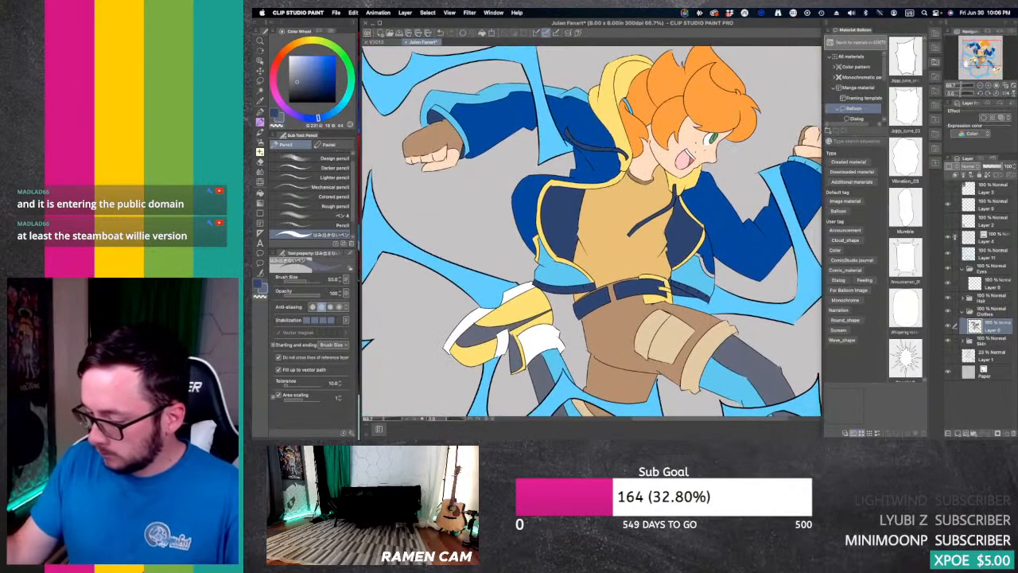
key("alt")
left_click(705, 234)
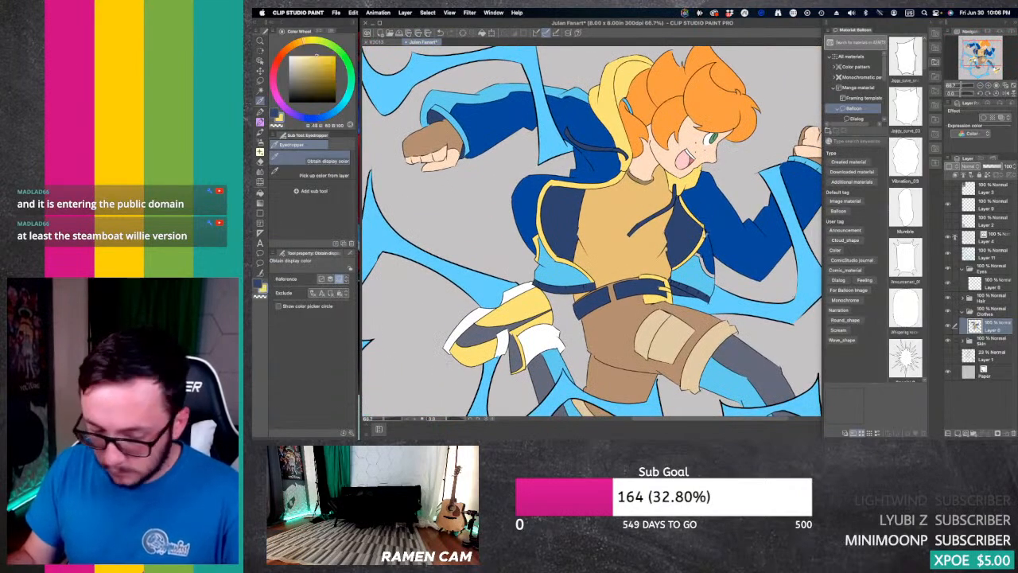
key("g")
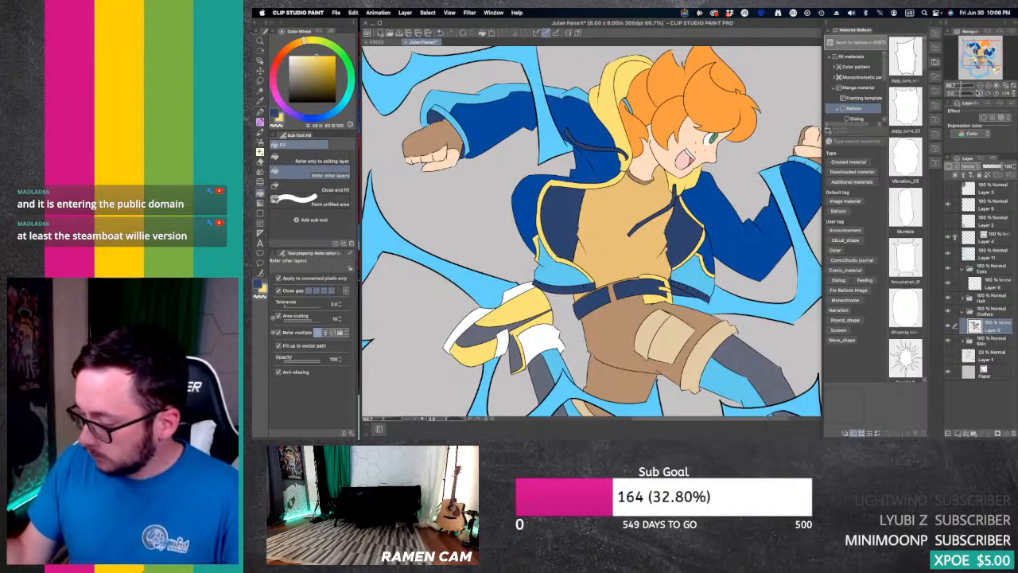
left_click(1008, 84)
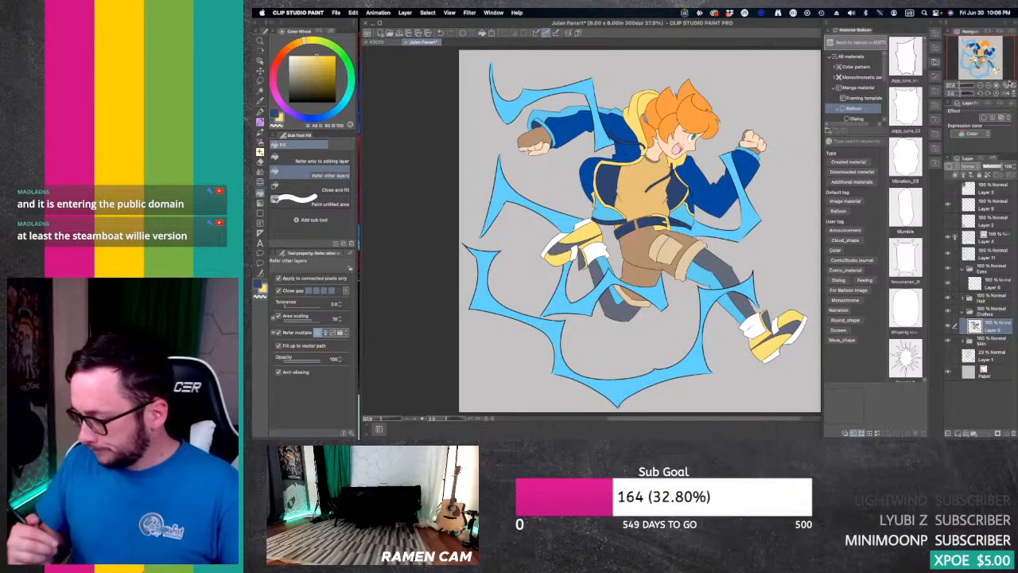
Step: Run the Change Line Color auto action from the Auto Line Color set on the Skin folder's colour layer
left_click(964, 311)
left_click(963, 326)
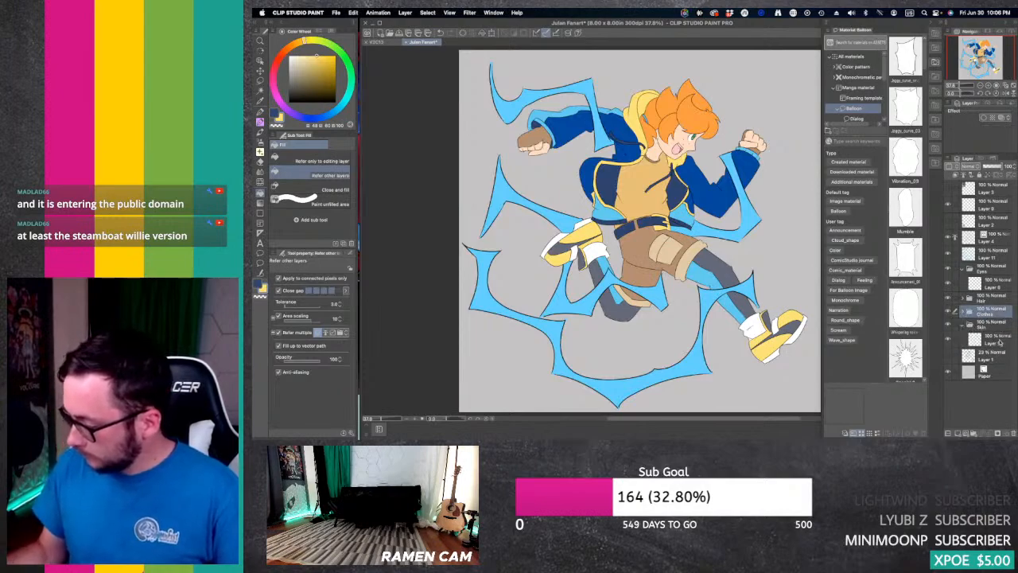
left_click(995, 339)
left_click(995, 176)
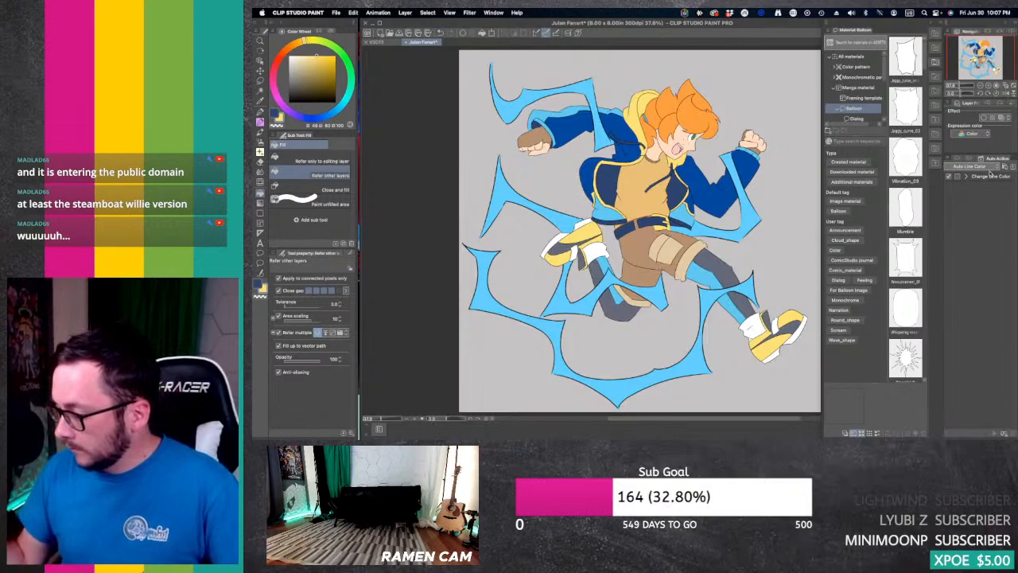
left_click(989, 177)
left_click(994, 433)
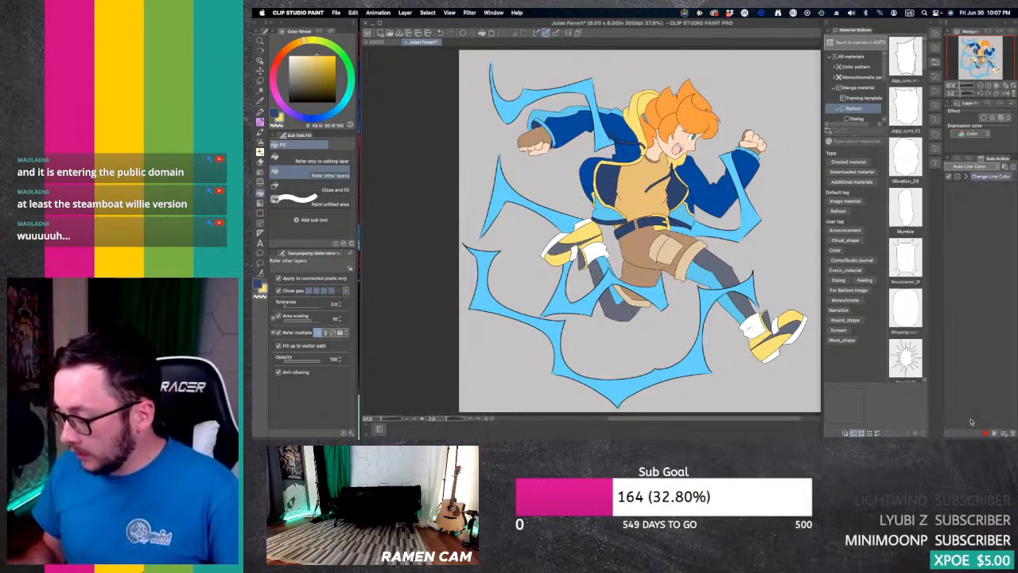
Step: Move the skin line-colour copy directly above the Layer 4 line art and lower its opacity to 81%
left_click(959, 160)
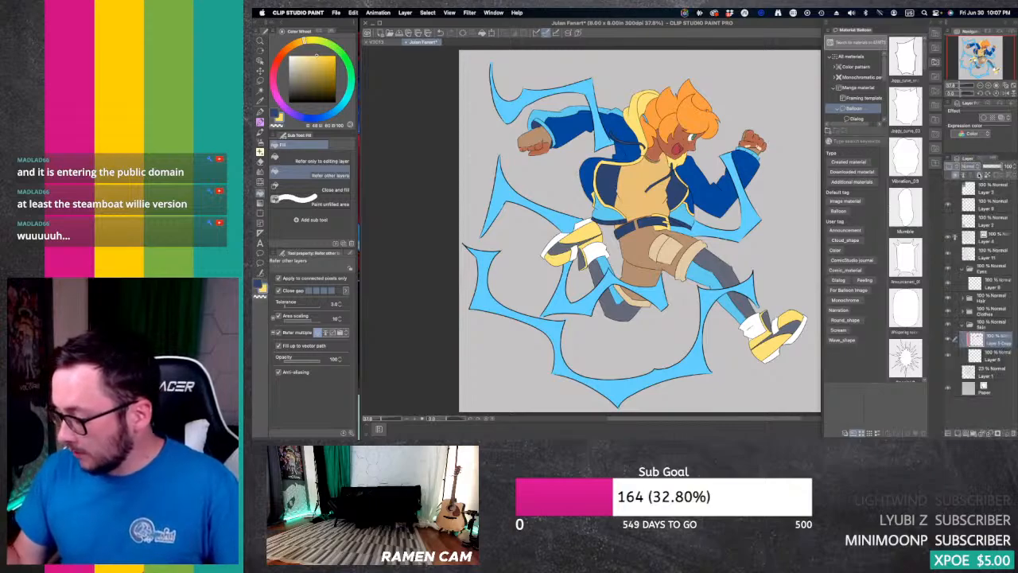
left_click_drag(996, 339, 998, 233)
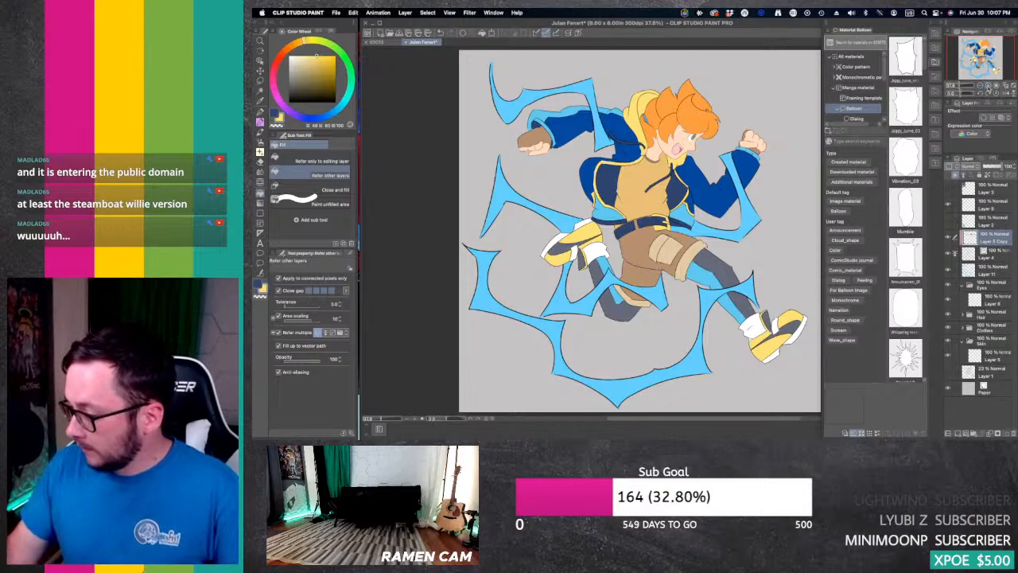
left_click(987, 86)
left_click(988, 86)
left_click(988, 86)
left_click_drag(983, 57, 986, 49)
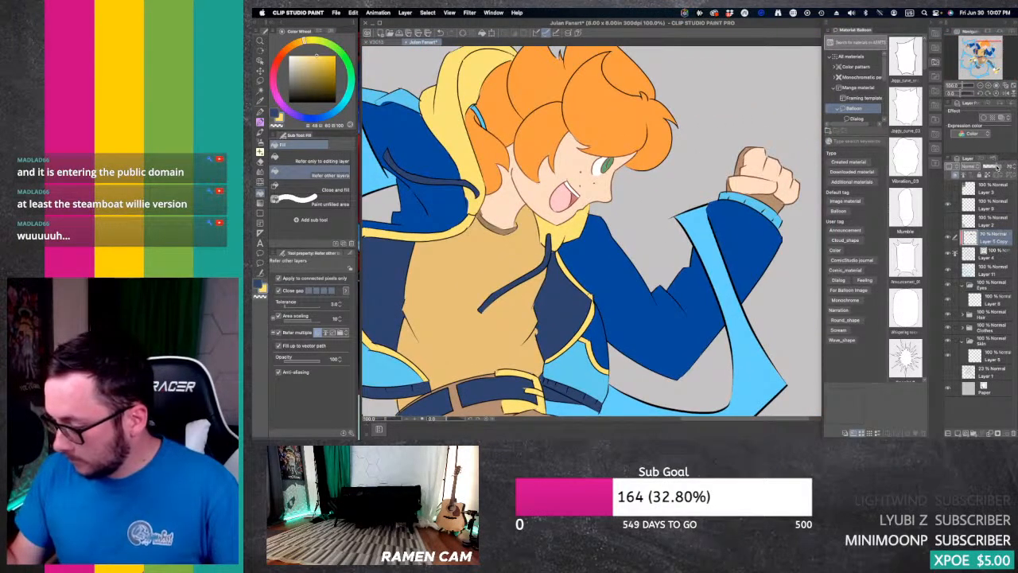
left_click_drag(997, 168, 1000, 167)
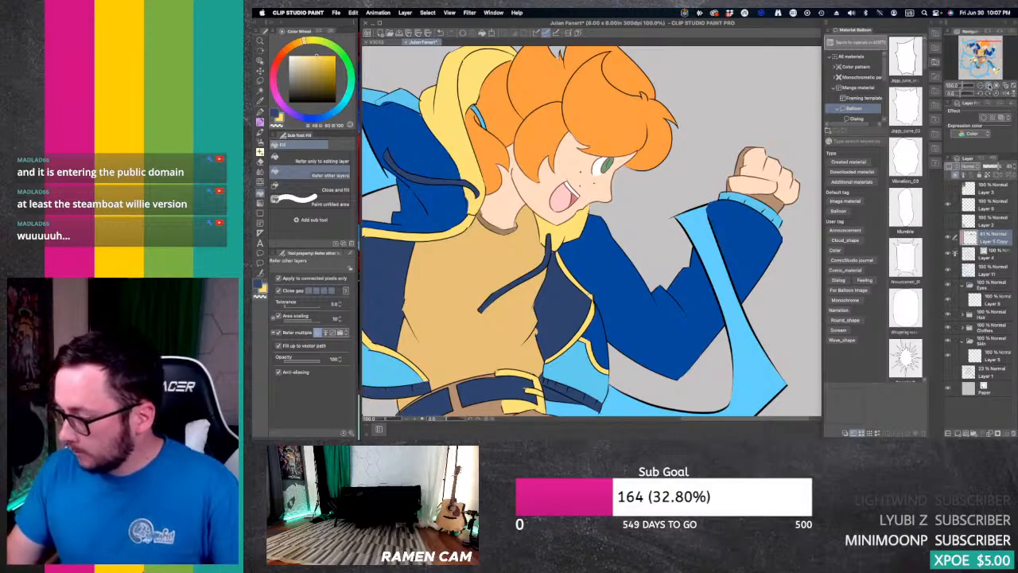
left_click(981, 85)
left_click(981, 85)
left_click_drag(985, 53, 981, 64)
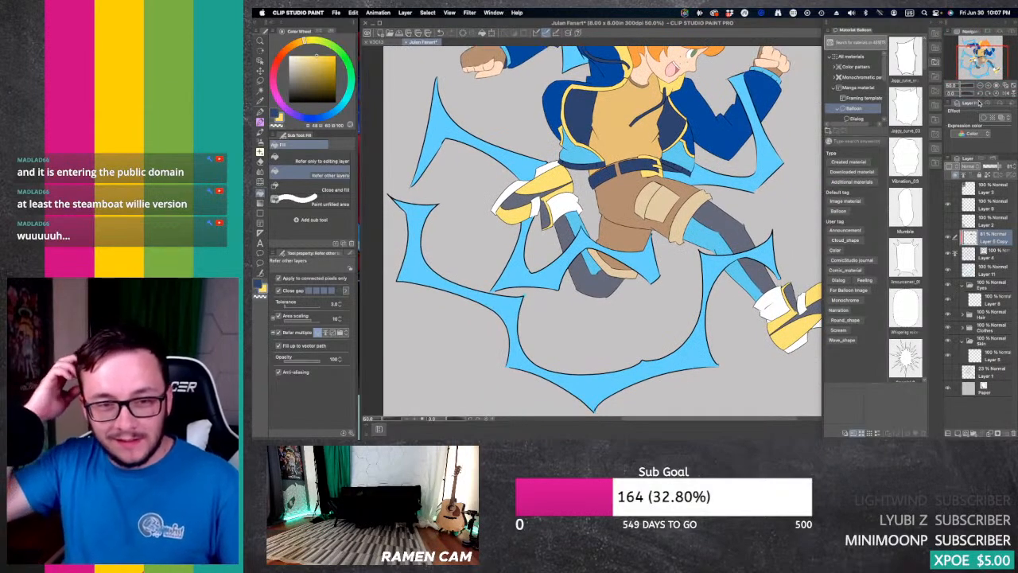
left_click(990, 252)
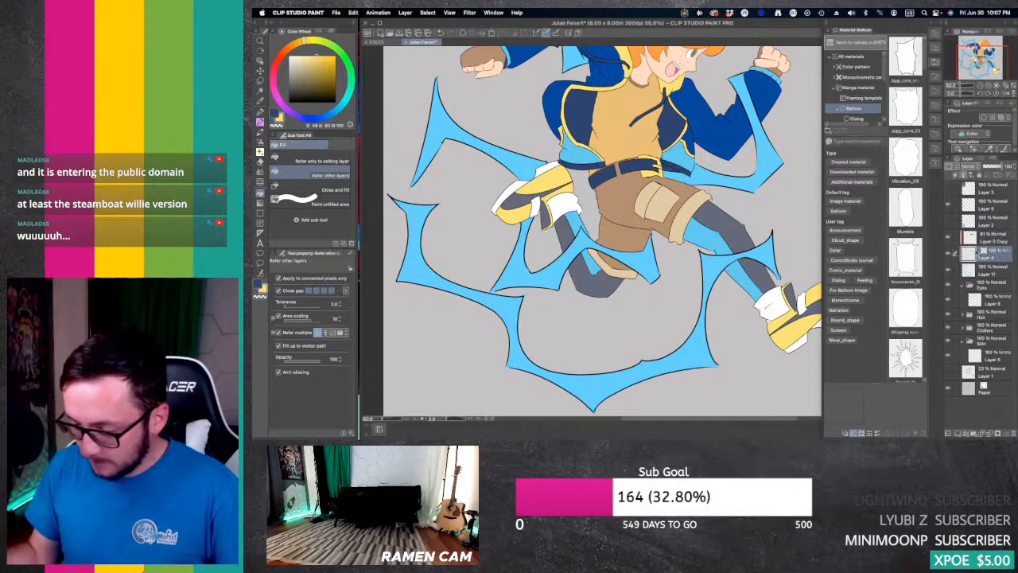
key("e")
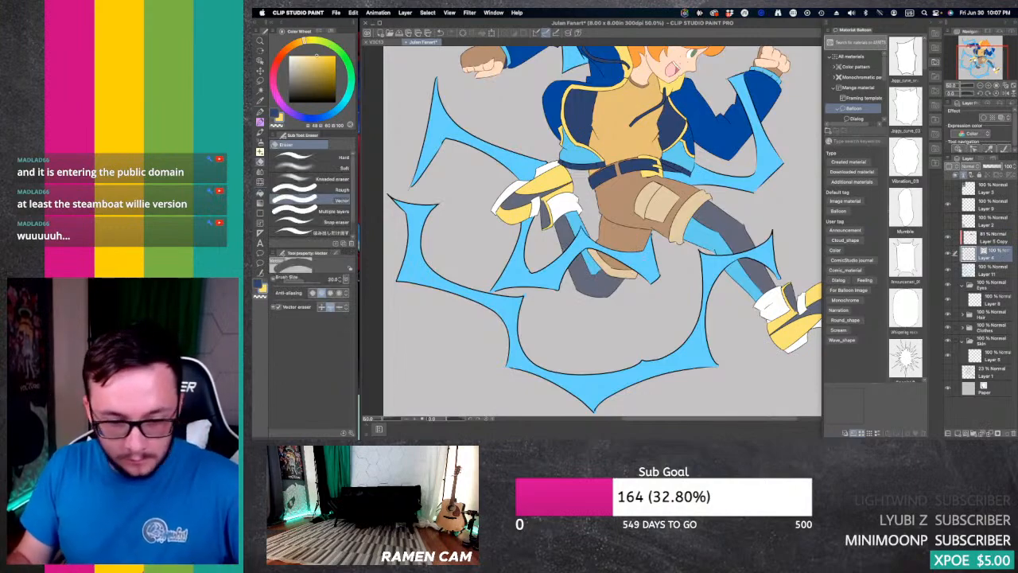
key("y")
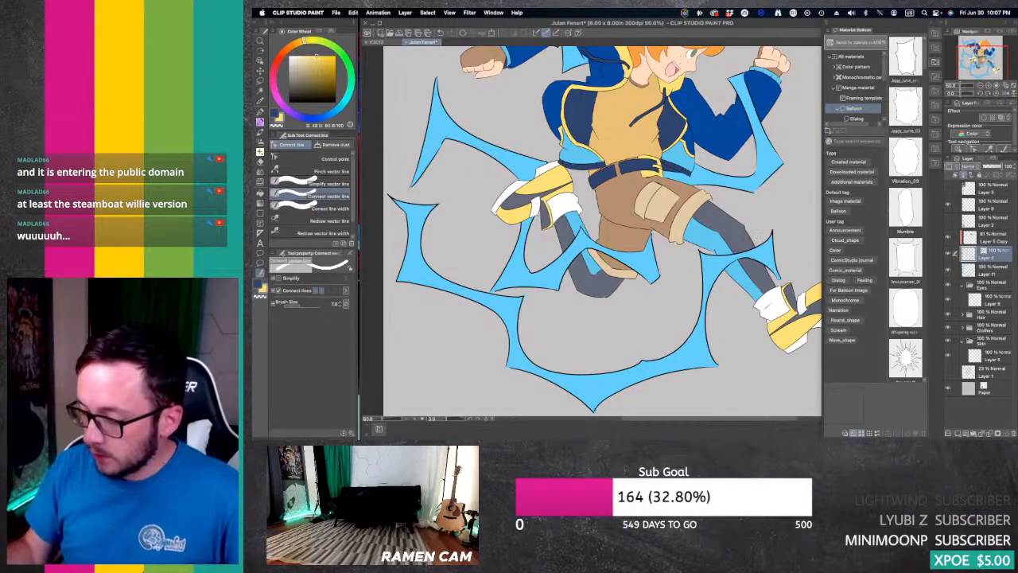
mouse_move(983, 61)
left_mouse_down()
mouse_move(986, 51)
mouse_move(977, 59)
left_mouse_up()
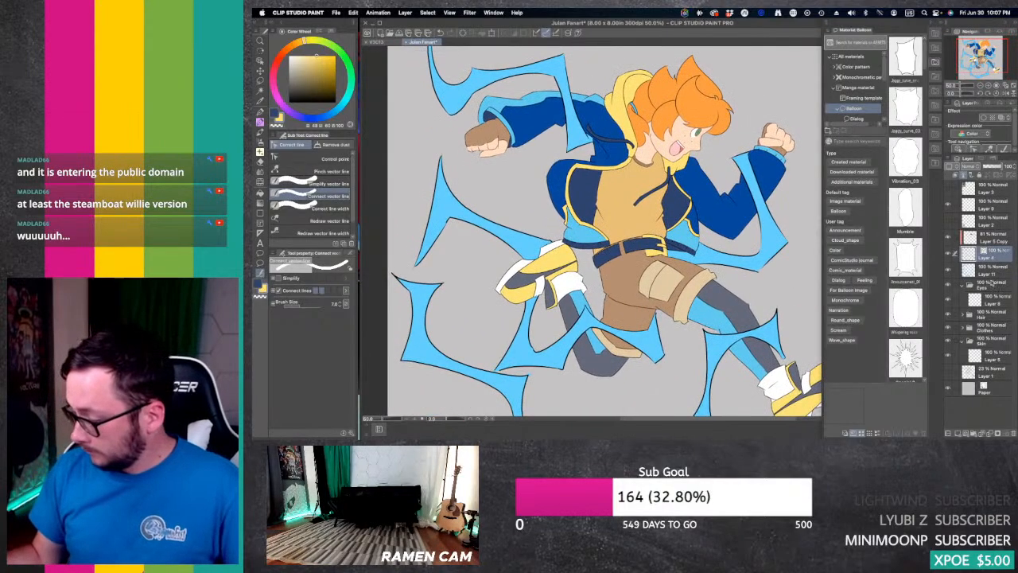
Step: Run Change Line Color on the Clothes folder's colour layer and move the resulting copy above the skin line-colour copy
left_click(963, 339)
left_click(1001, 347)
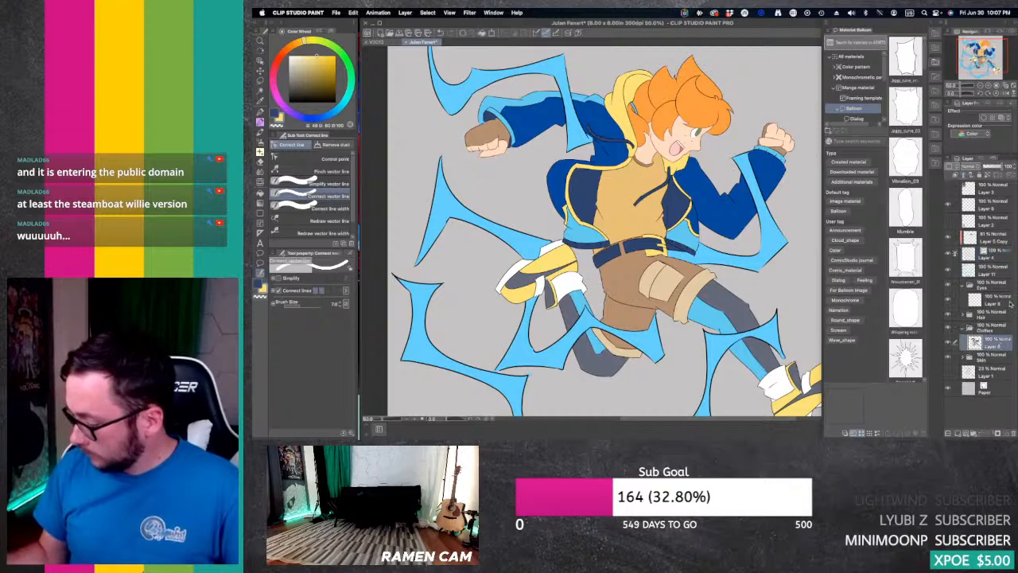
left_click(997, 159)
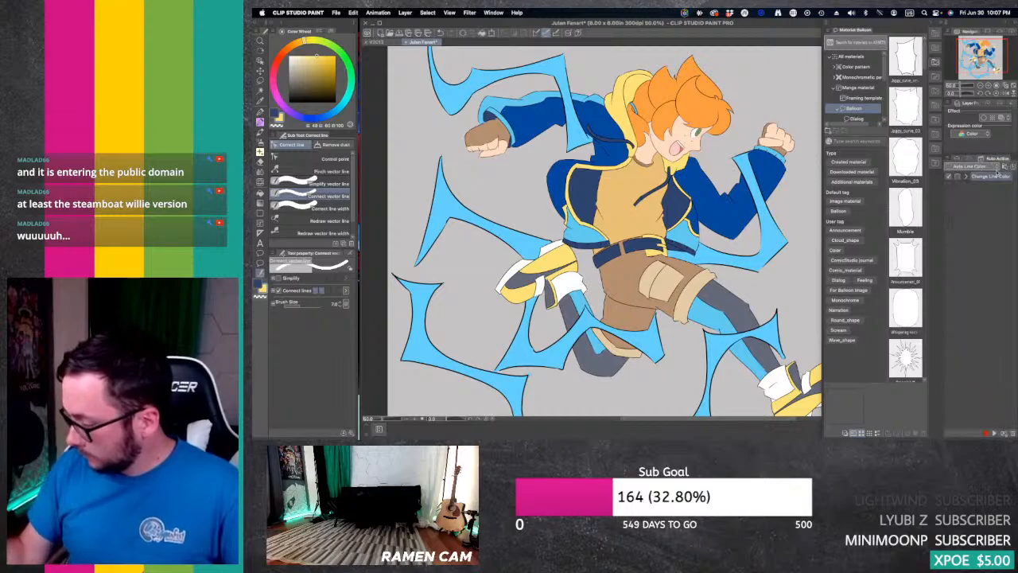
left_click(970, 431)
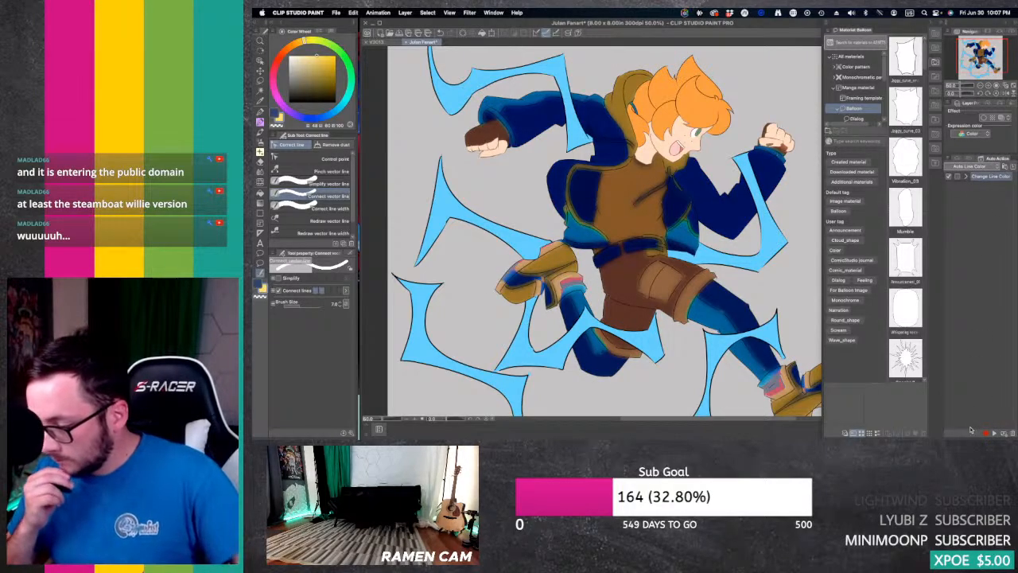
left_click(959, 159)
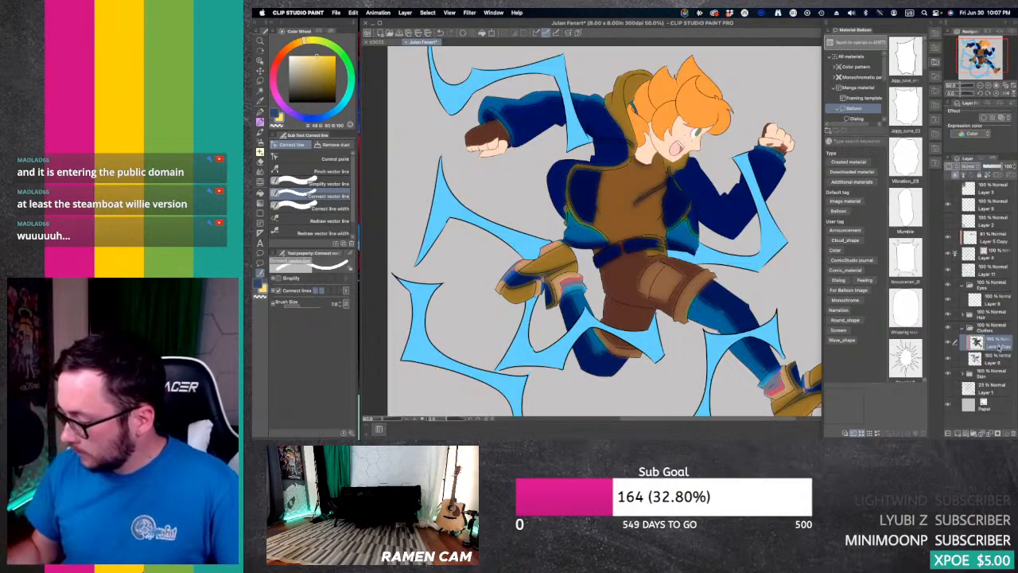
key("super+z")
key("super+z")
key("super+z")
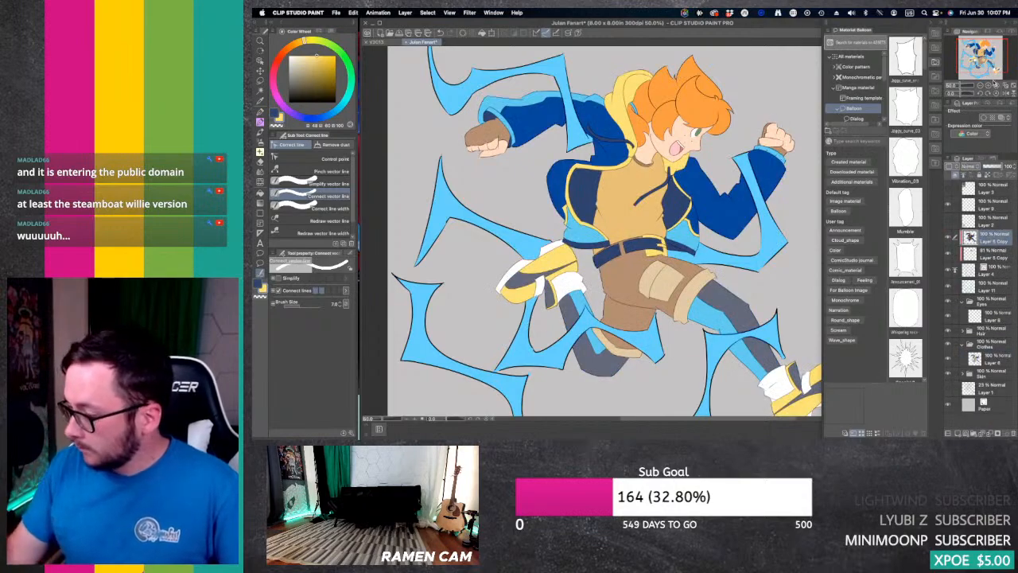
Step: Lower the clothes line-colour copy's opacity to 60%
left_click(988, 85)
left_click(989, 85)
left_click_drag(981, 54, 977, 49)
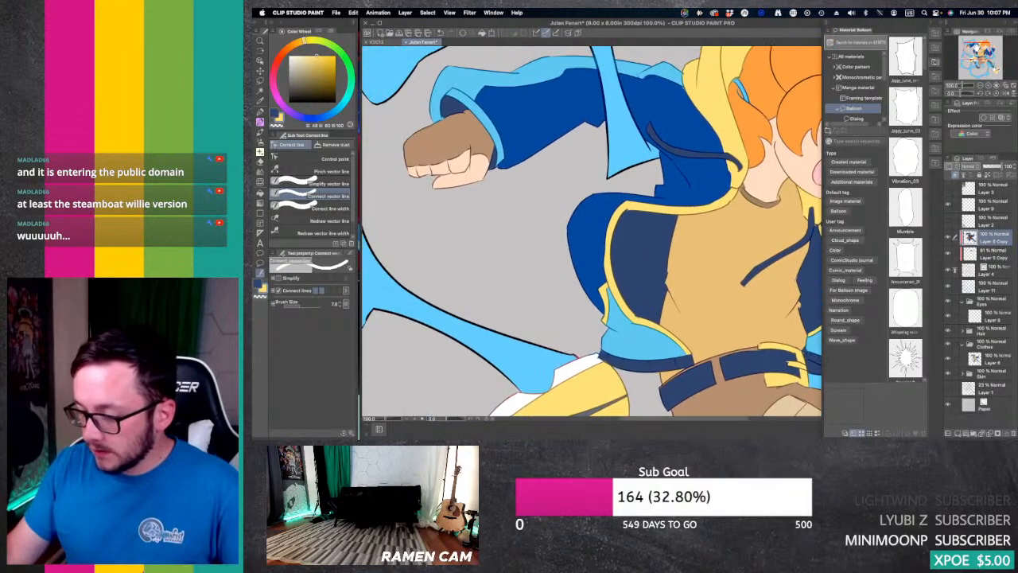
left_click_drag(999, 168, 994, 164)
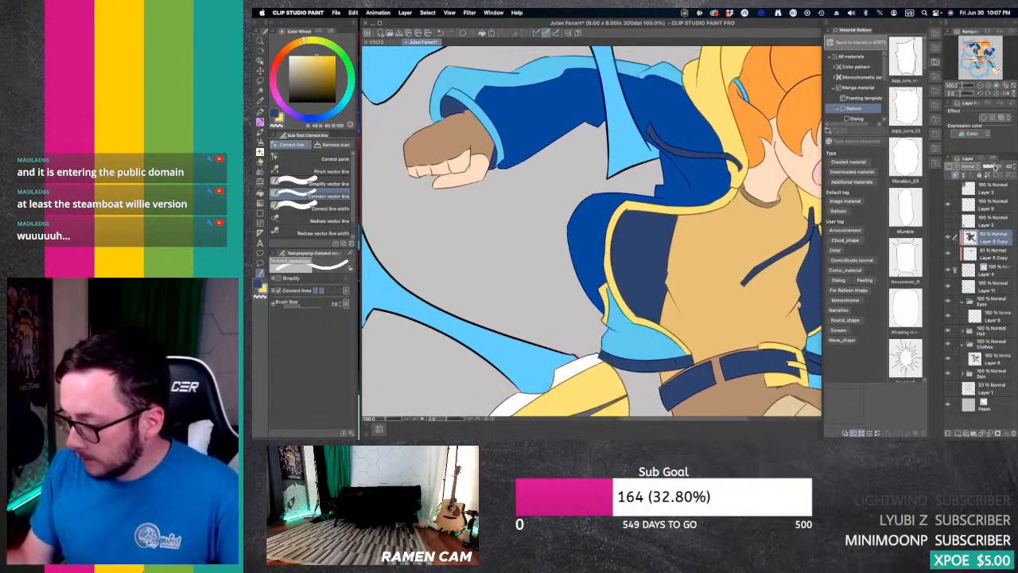
left_click_drag(981, 86, 984, 82)
Step: Select the Layer 4 line art and the Simplify vector line tool, and examine the recoloured lines on the head, arms, jacket and legs
left_click(993, 272)
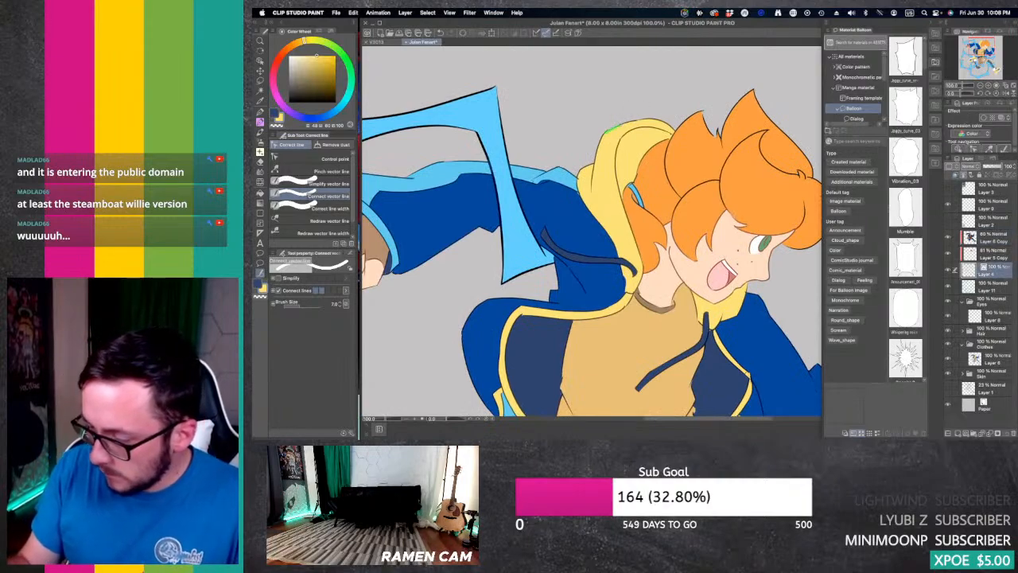
left_click(310, 183)
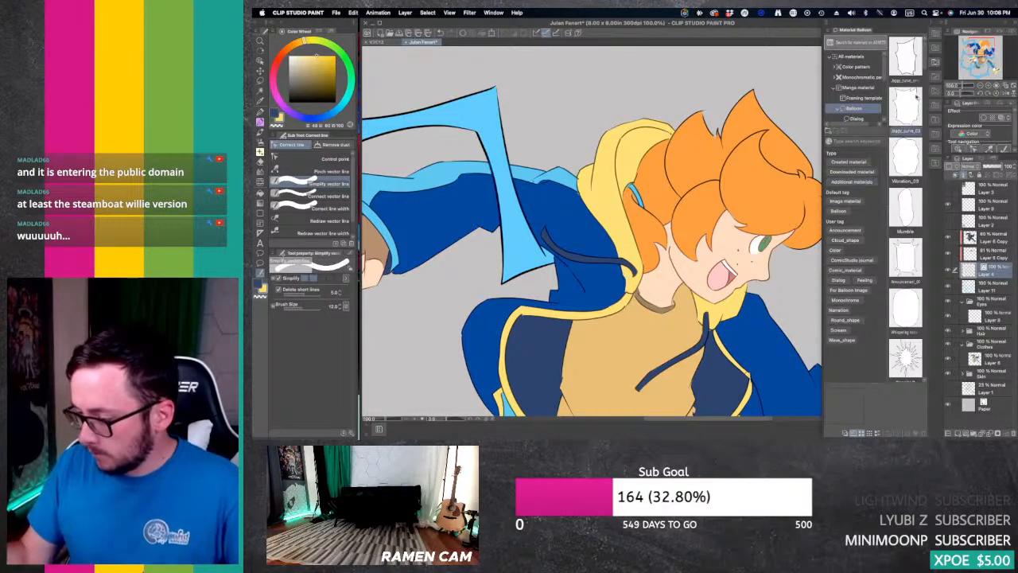
left_click(985, 86)
left_click_drag(588, 333, 778, 302)
left_click(987, 85)
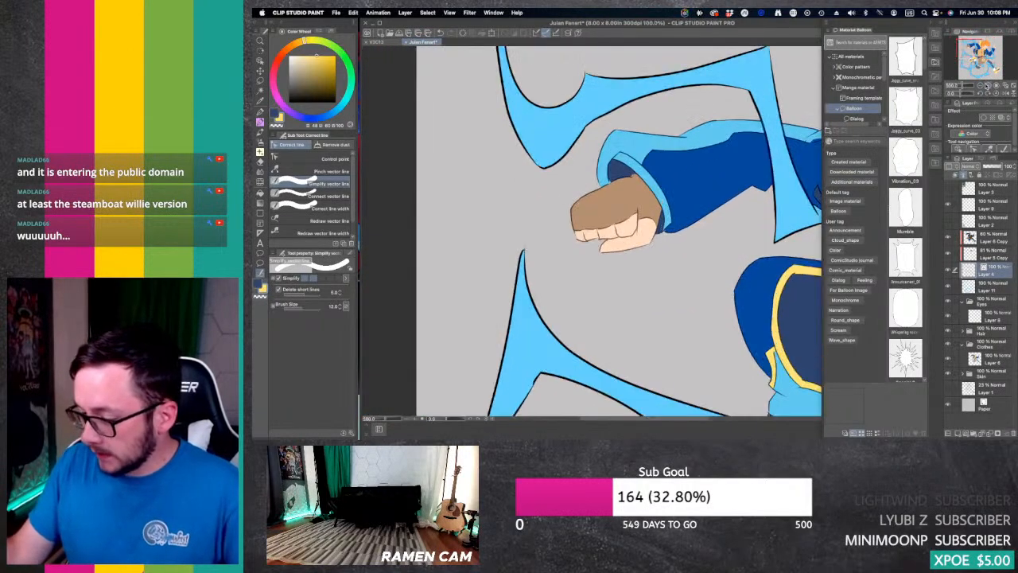
left_click(987, 85)
left_click(979, 86)
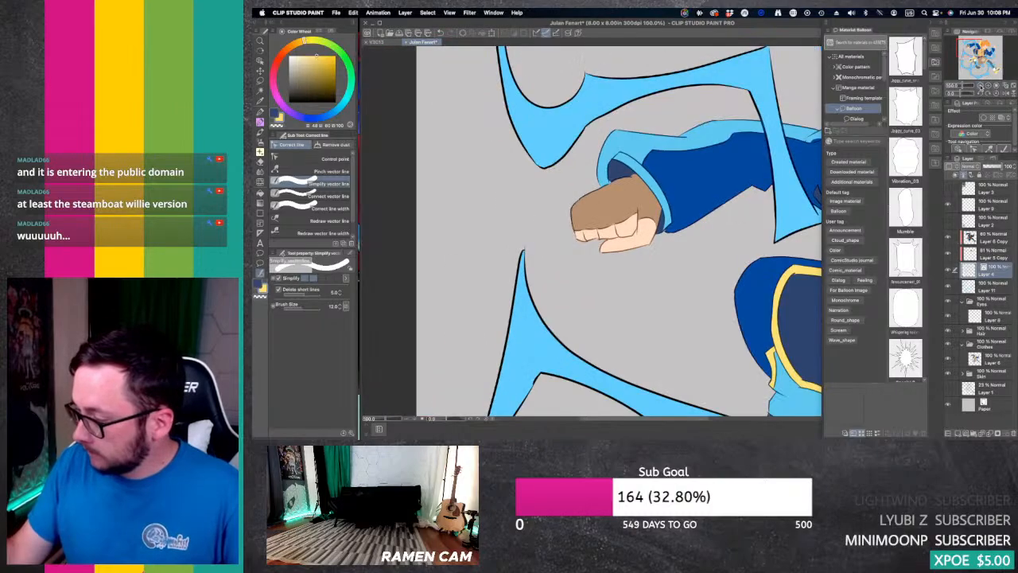
left_click(980, 86)
left_click_drag(970, 53, 990, 50)
left_click(988, 85)
left_click(988, 85)
left_click(988, 85)
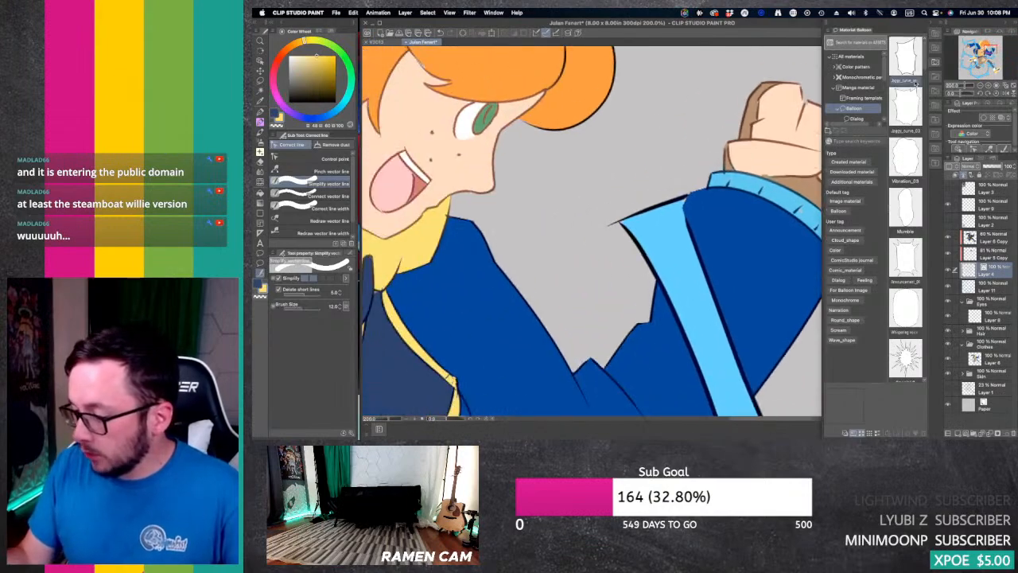
left_click(980, 85)
left_click(980, 85)
left_click(980, 85)
left_click(980, 85)
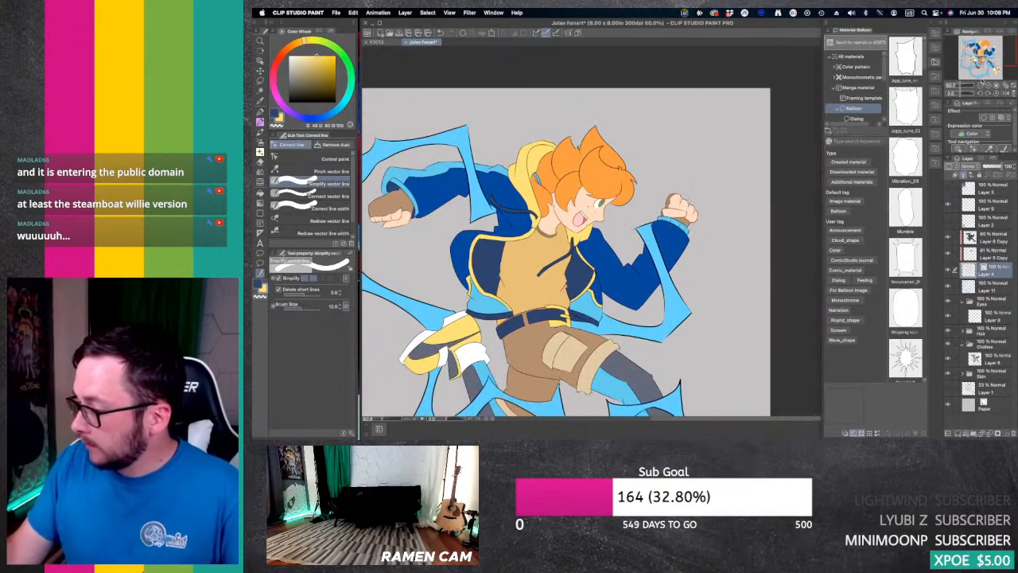
mouse_move(986, 59)
left_mouse_down()
mouse_move(979, 64)
mouse_move(986, 58)
left_mouse_up()
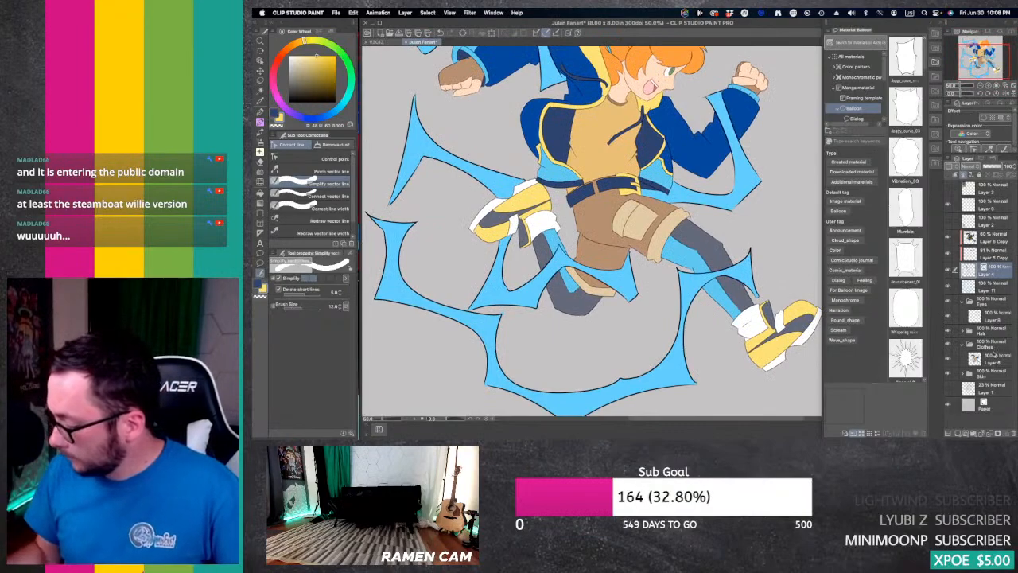
Step: Run the Change Line Color auto action on the Hair folder's colour layer, Layer 7
left_click(962, 345)
left_click(962, 330)
left_click(994, 345)
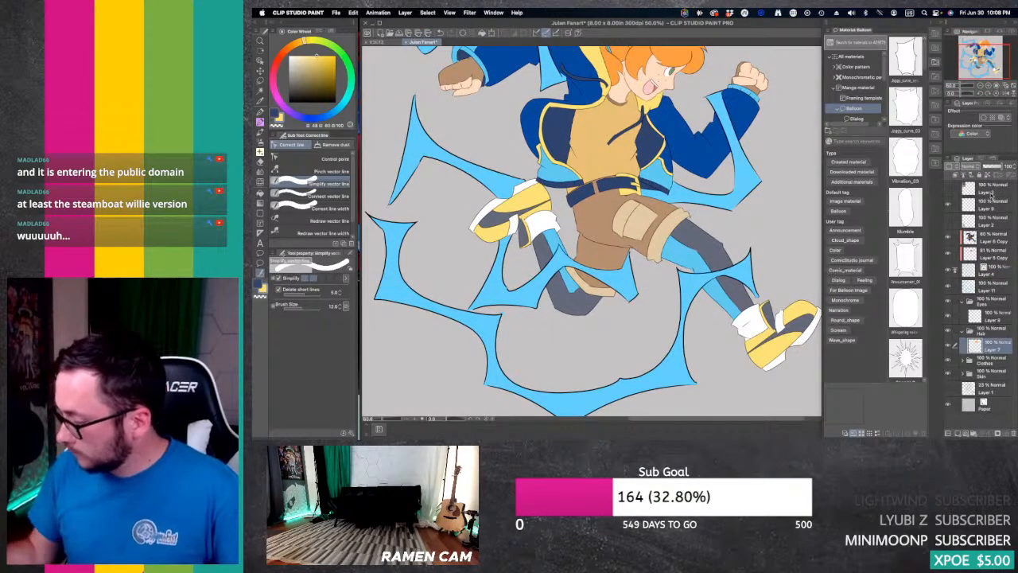
left_click(996, 160)
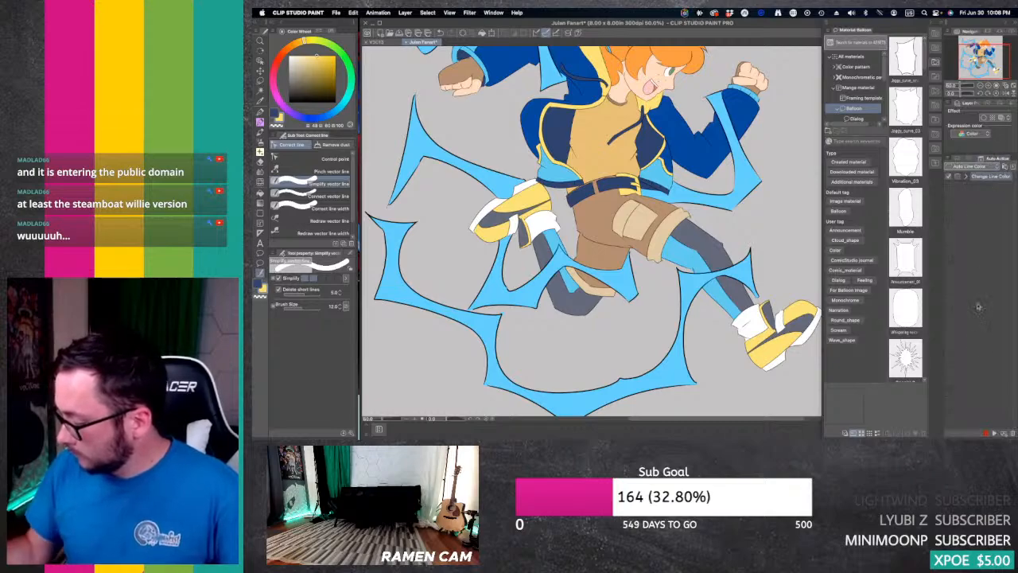
left_click(992, 432)
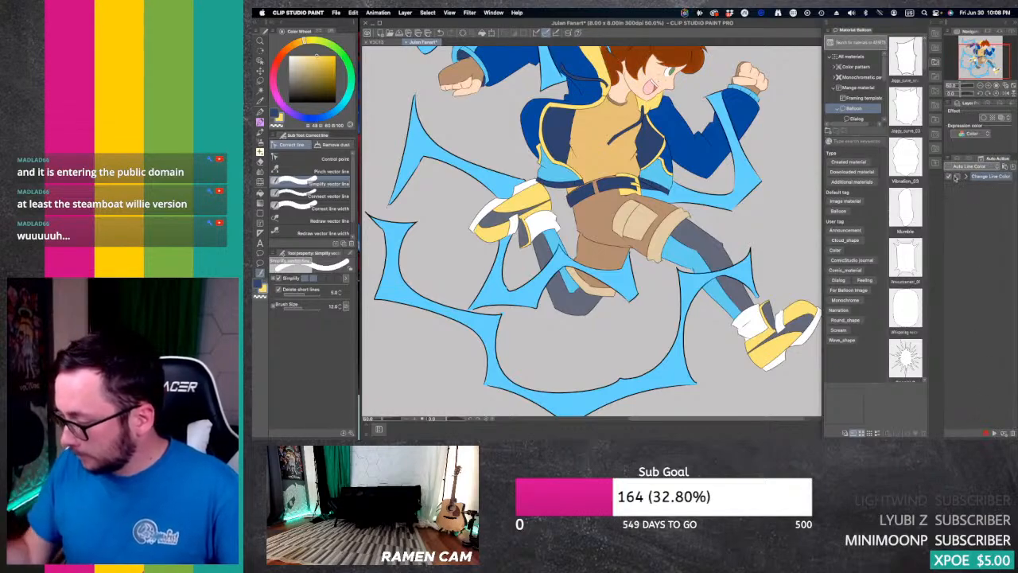
Step: Move the hair line-colour copy above the clothes line-colour copy and lower its opacity to 64%
left_click(960, 157)
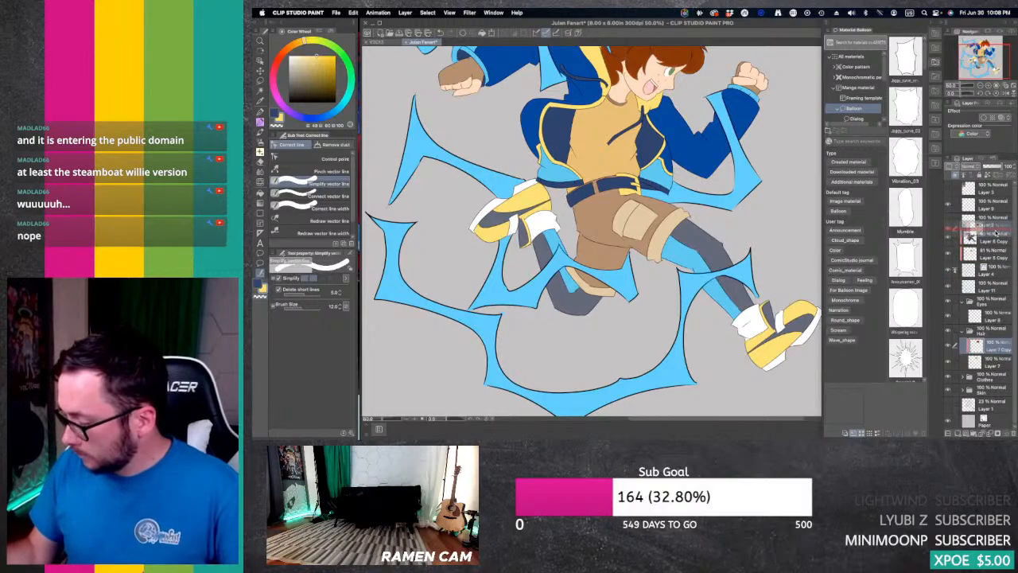
left_click_drag(996, 233, 996, 232)
left_click_drag(980, 59, 978, 50)
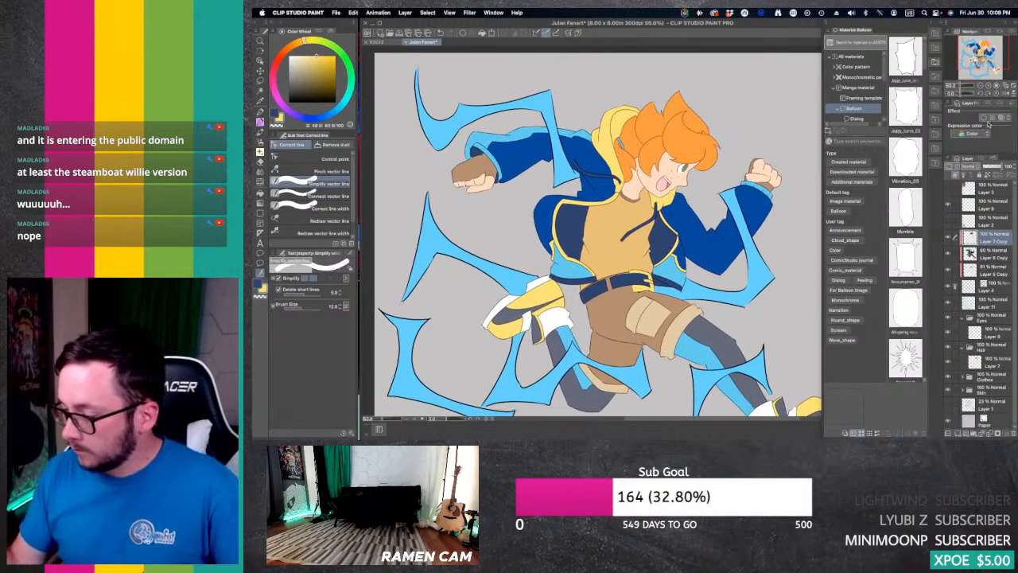
left_click_drag(996, 163, 993, 166)
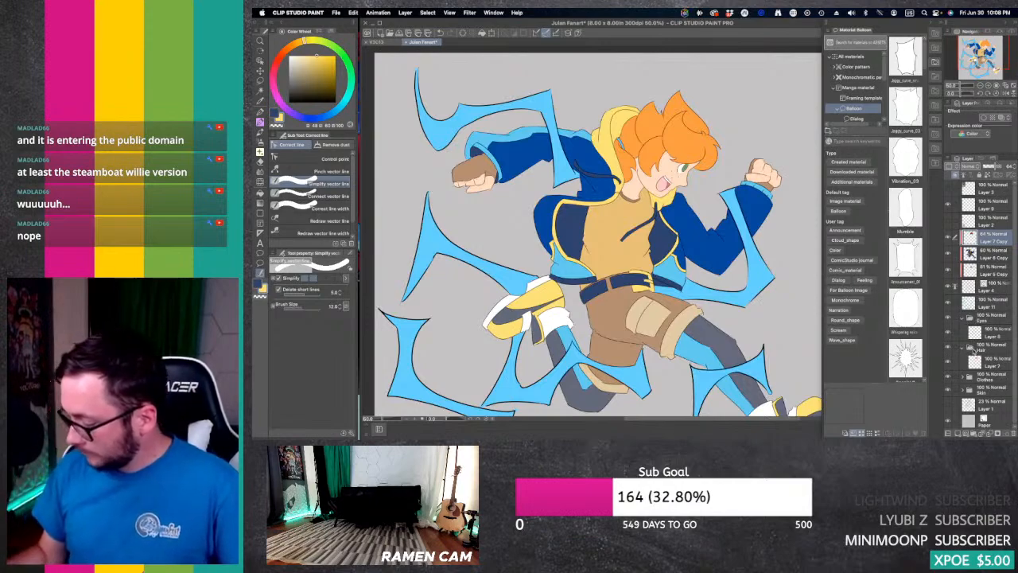
Step: Run the Change Line Color auto action on the colour layer inside the Eyes folder
left_click(962, 349)
left_click(997, 334)
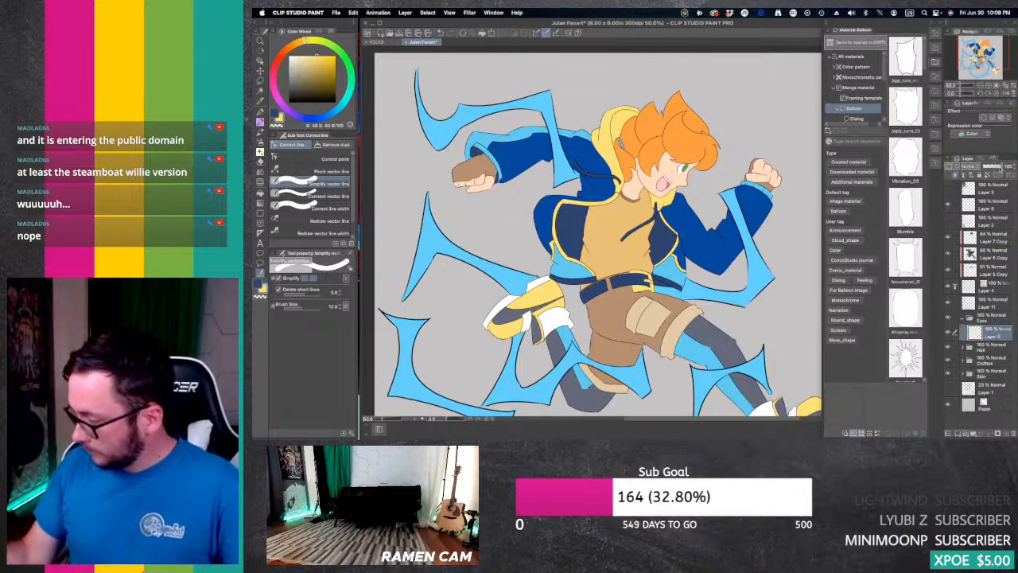
left_click(993, 159)
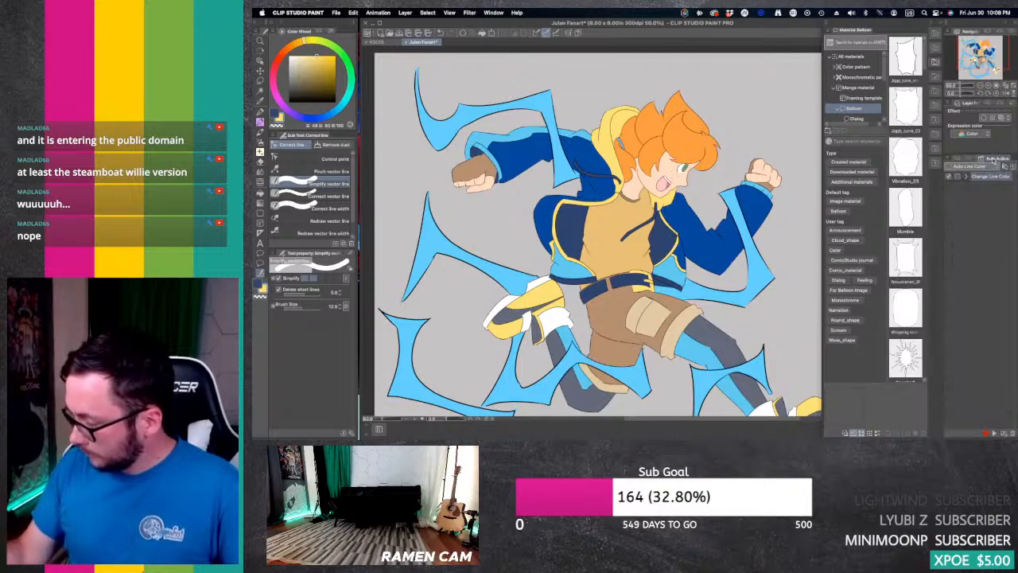
left_click(993, 433)
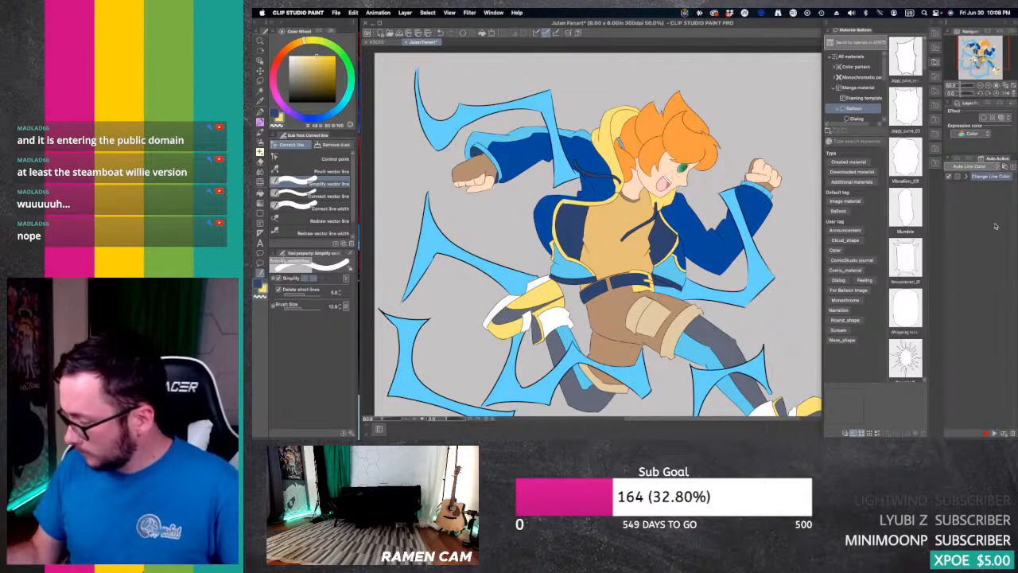
Step: Move the eye line-colour copy above the hair line-colour copy and lower its opacity to 53%
left_click(958, 158)
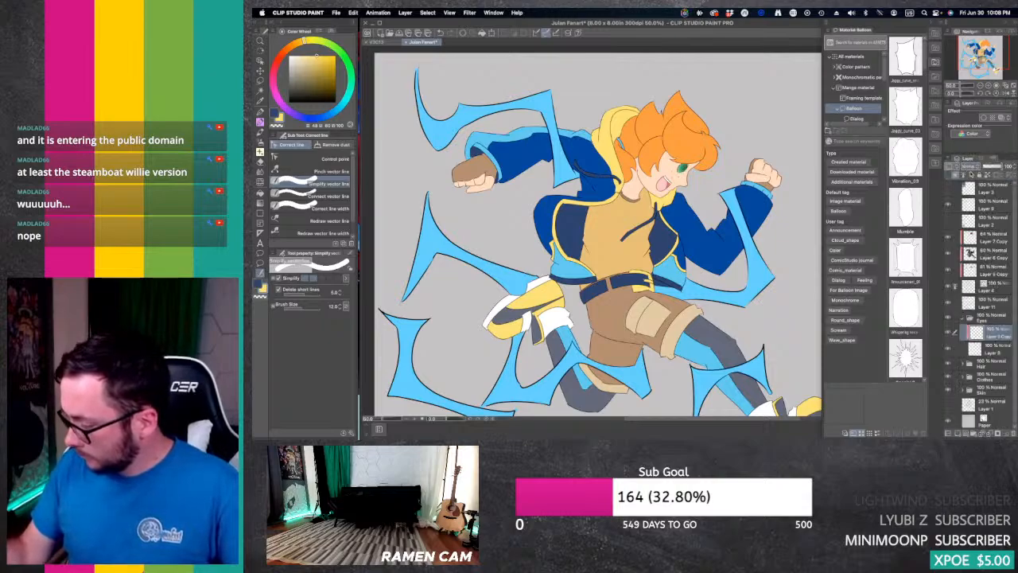
left_click_drag(998, 335, 986, 237)
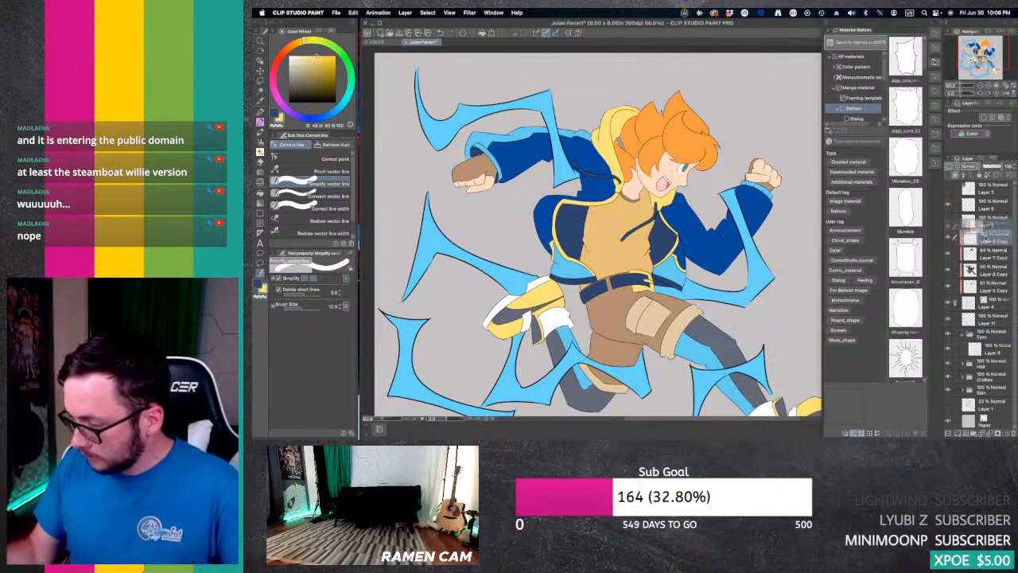
left_click_drag(999, 166, 993, 167)
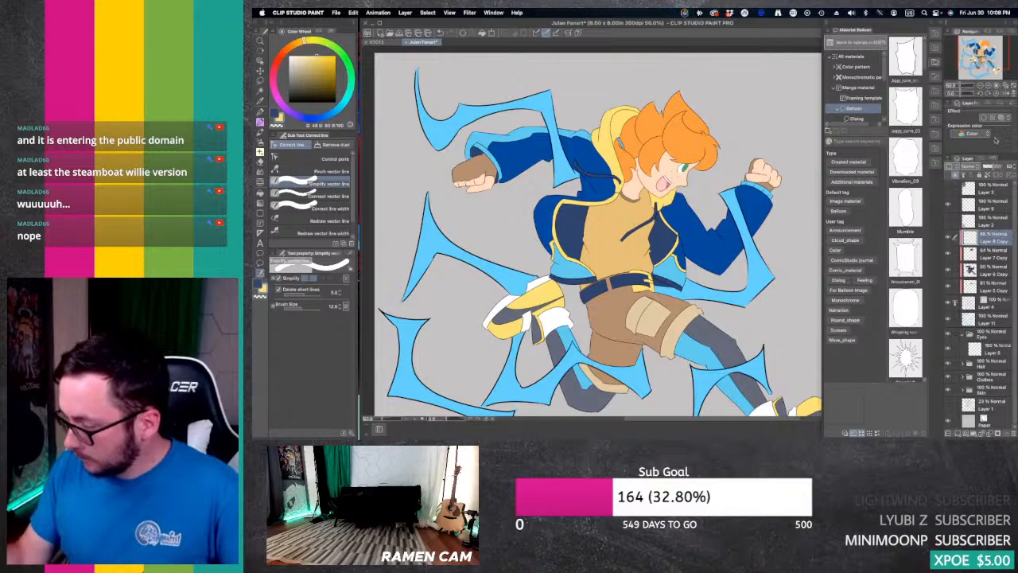
Step: Run Change Line Color on the lightning colour layer, Layer 11, and move the resulting copy above the eye line-colour copy
left_click(980, 85)
left_click_drag(988, 52, 985, 58)
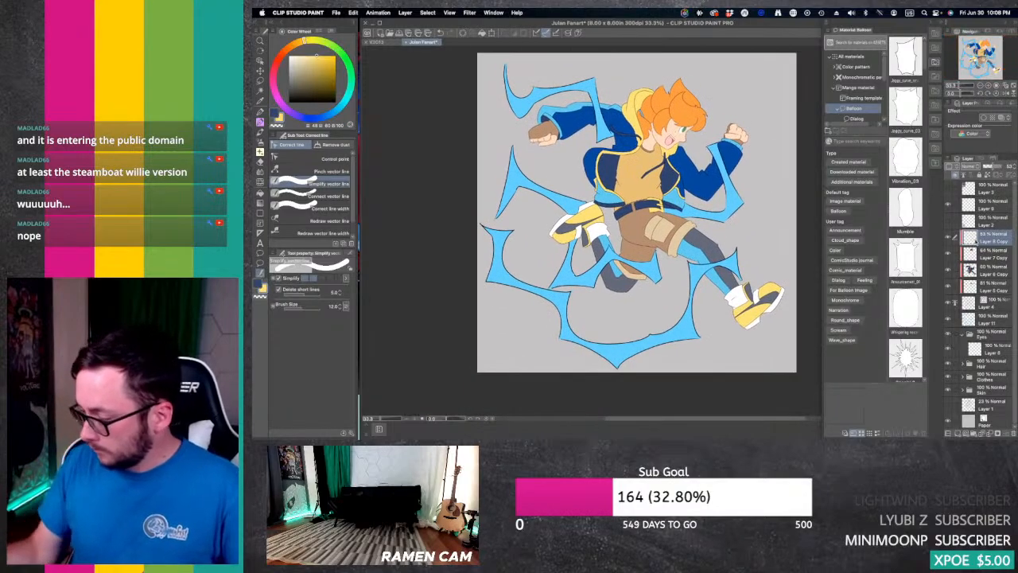
left_click(962, 335)
left_click(991, 320)
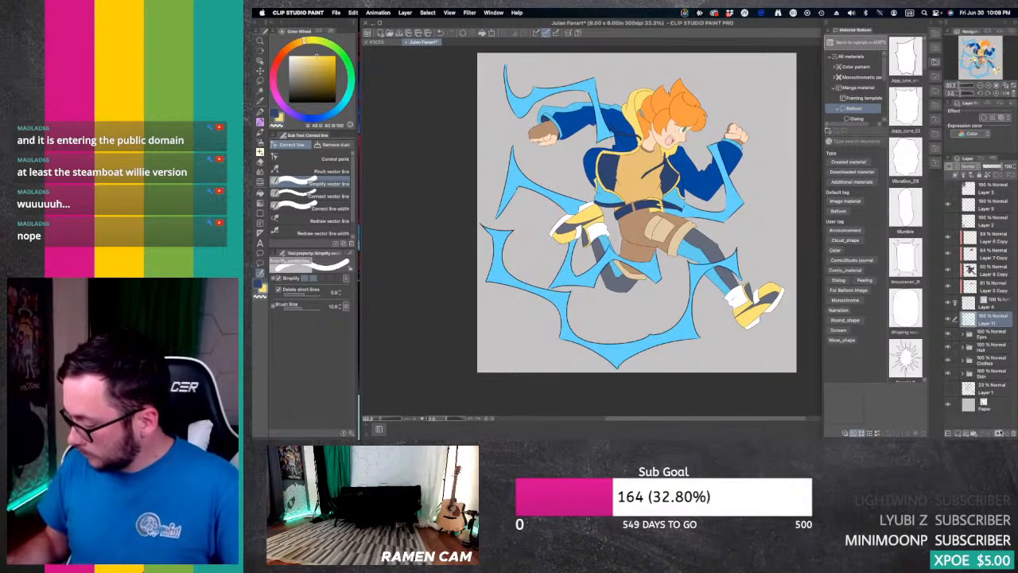
left_click(994, 159)
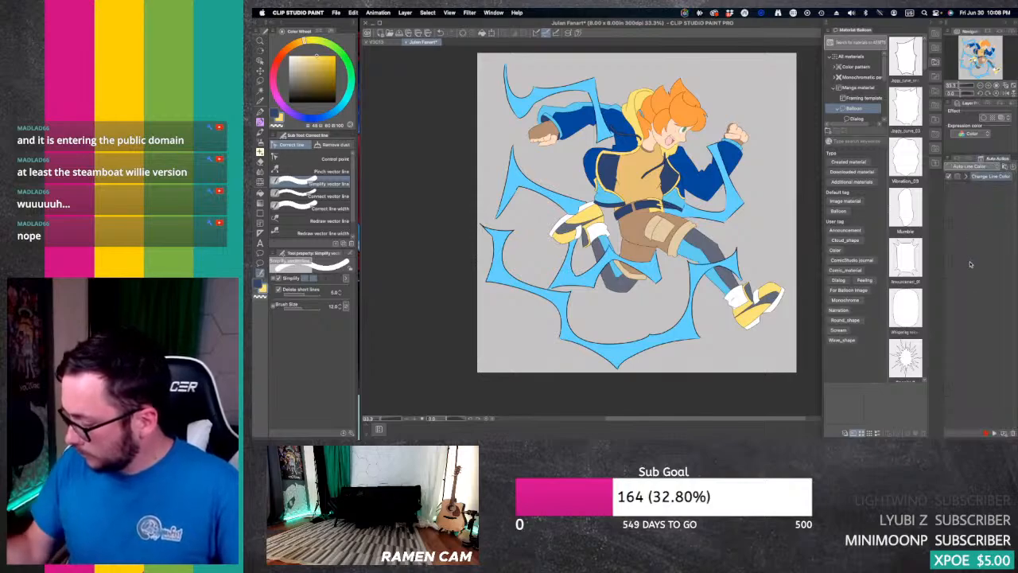
left_click(978, 429)
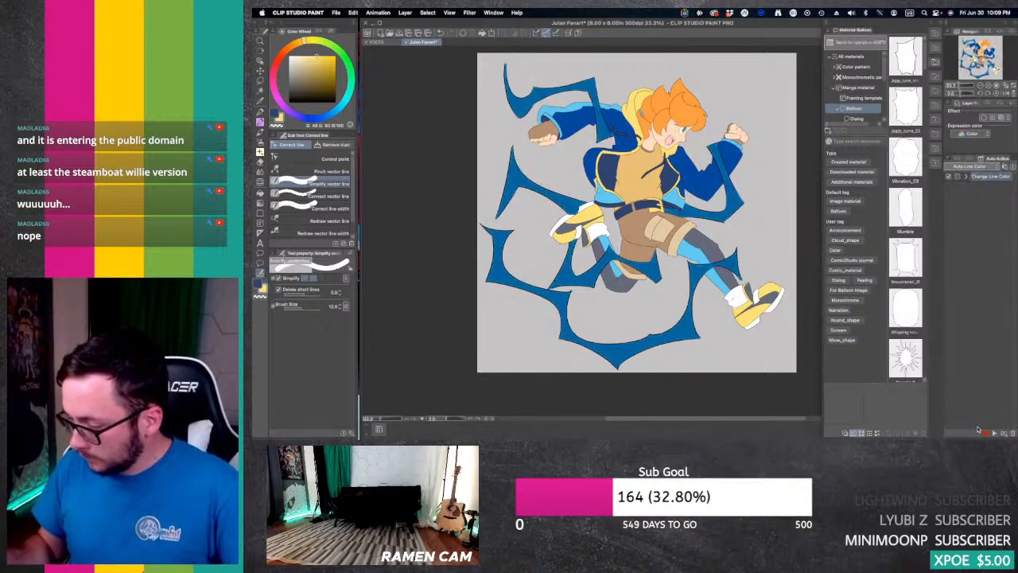
left_click(964, 162)
left_click_drag(995, 322, 988, 237)
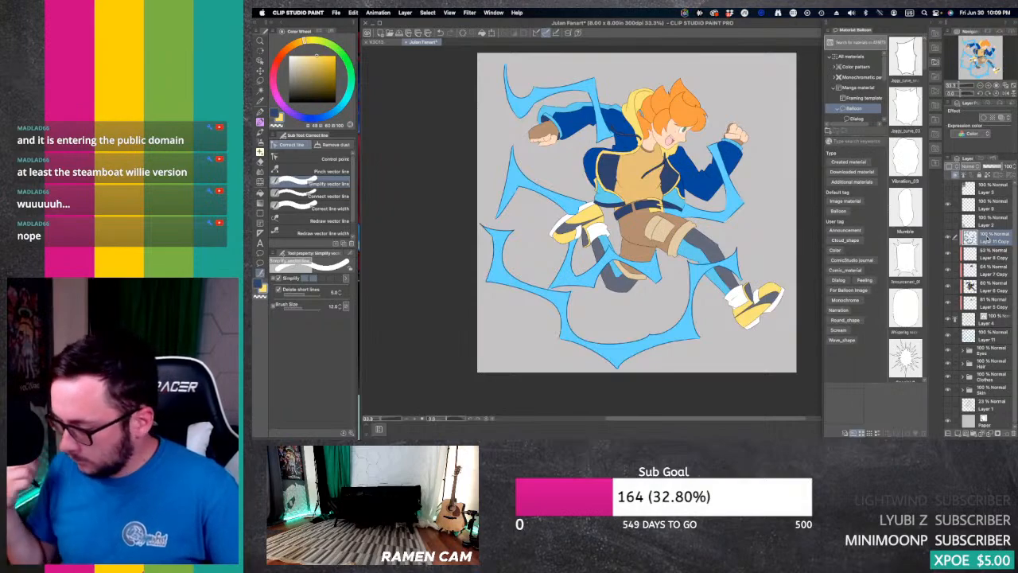
Step: Add a new layer clipped to the Skin folder's colour layer and set its blending mode to Multiply
left_click(963, 390)
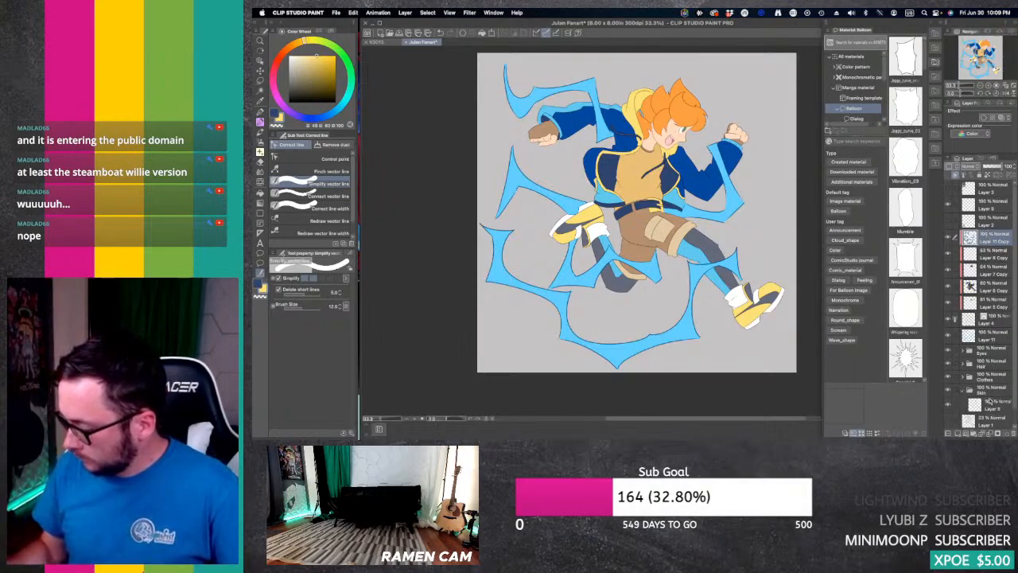
left_click(992, 404)
left_click_drag(1015, 330, 1016, 348)
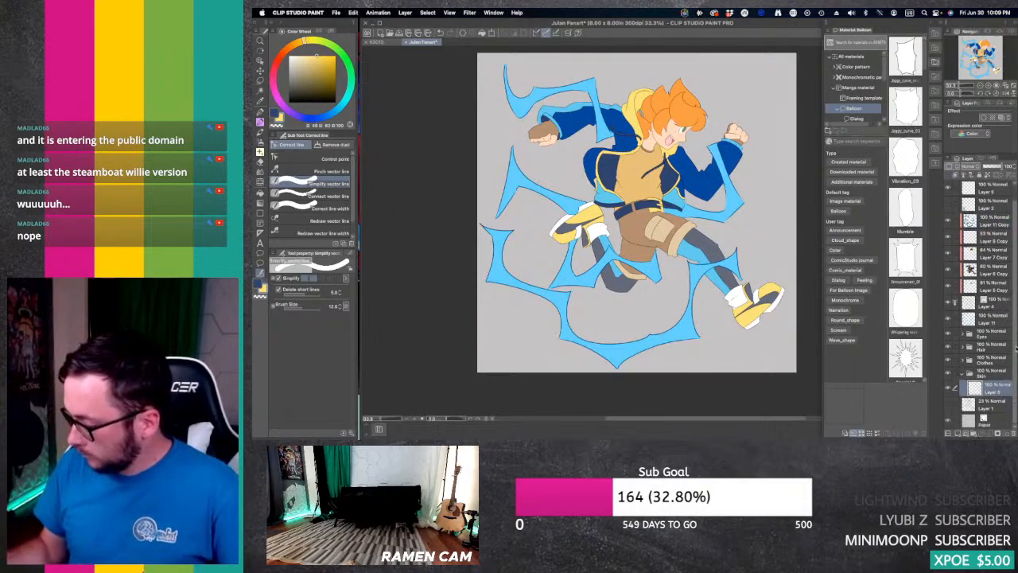
left_click(958, 433)
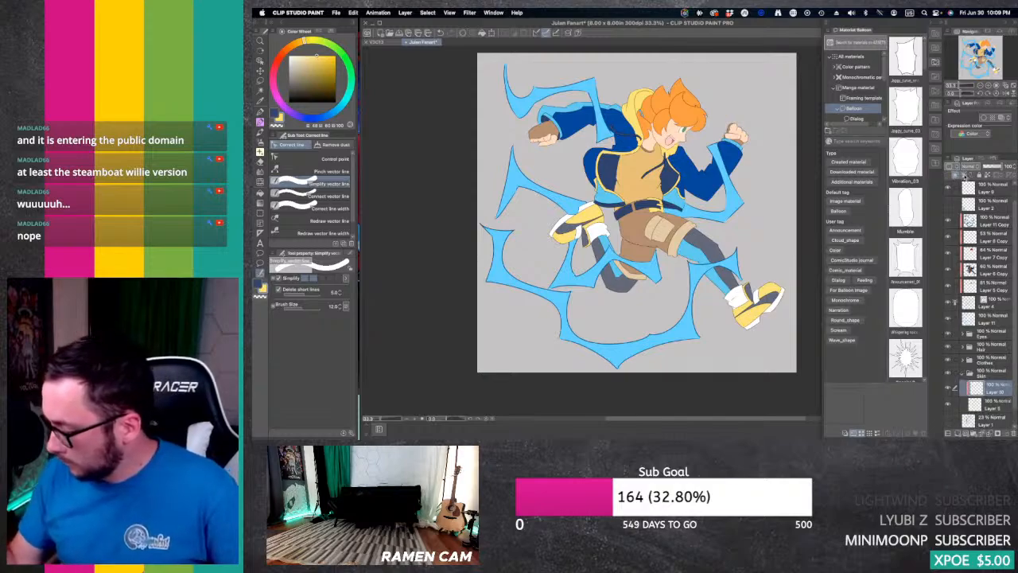
left_click(976, 166)
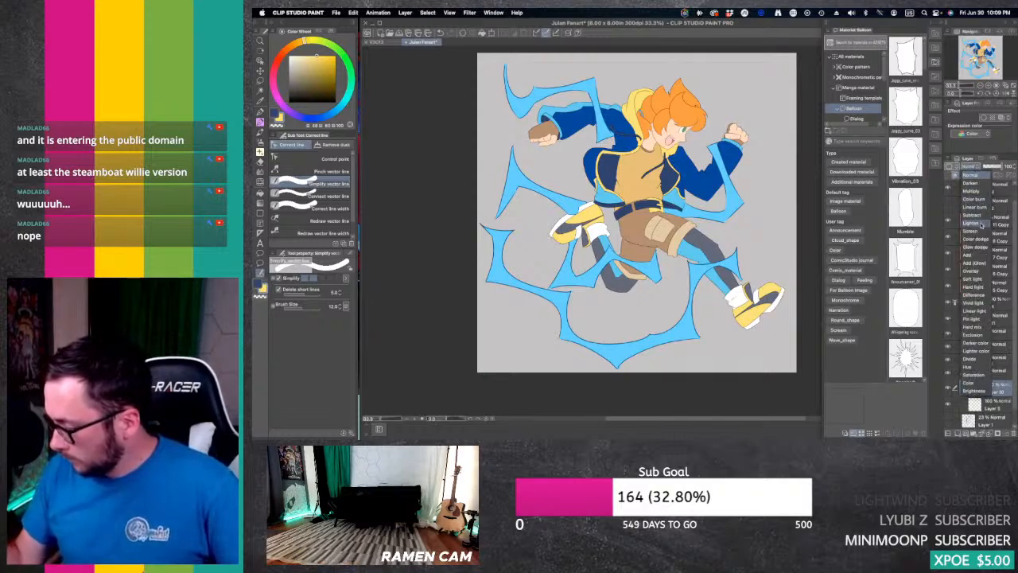
left_click(978, 191)
Step: Sample the face's skin tone, shift its hue toward red, and shade the neck and cheek with the Soft airbrush at size 100
left_click(988, 85)
left_click(988, 85)
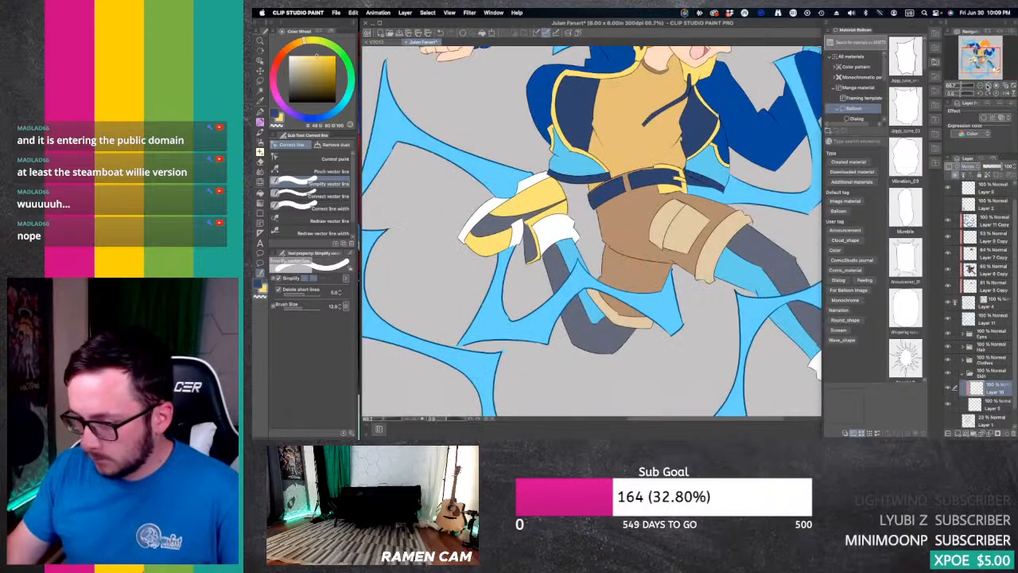
left_click(989, 85)
left_click_drag(984, 61, 980, 48)
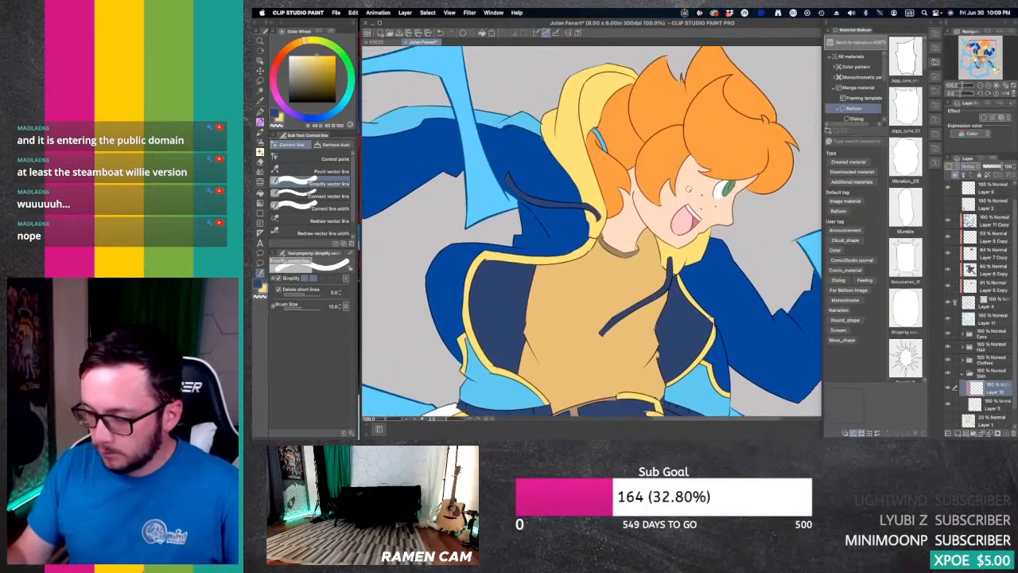
left_click(696, 186, "alt")
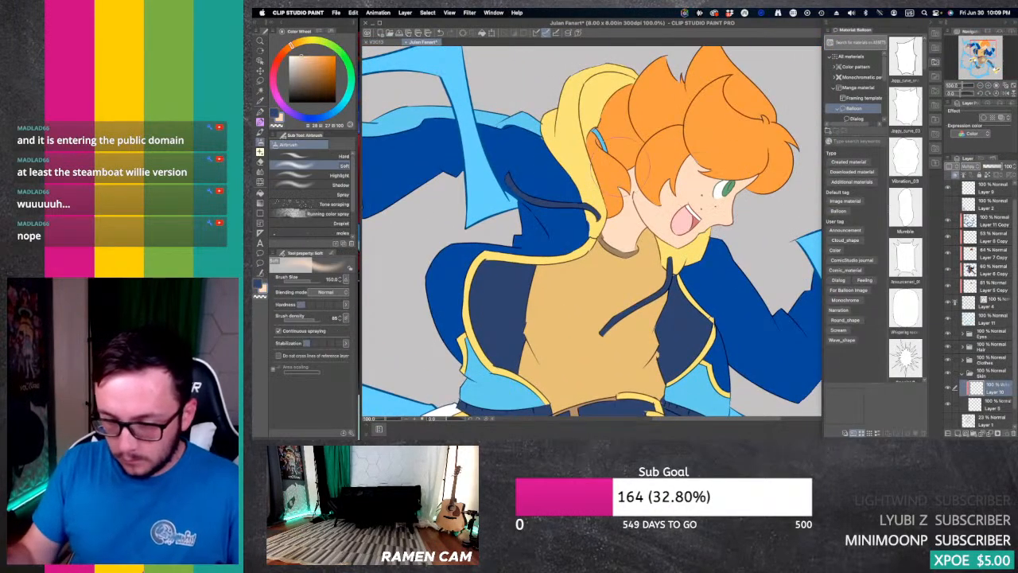
left_click(276, 65)
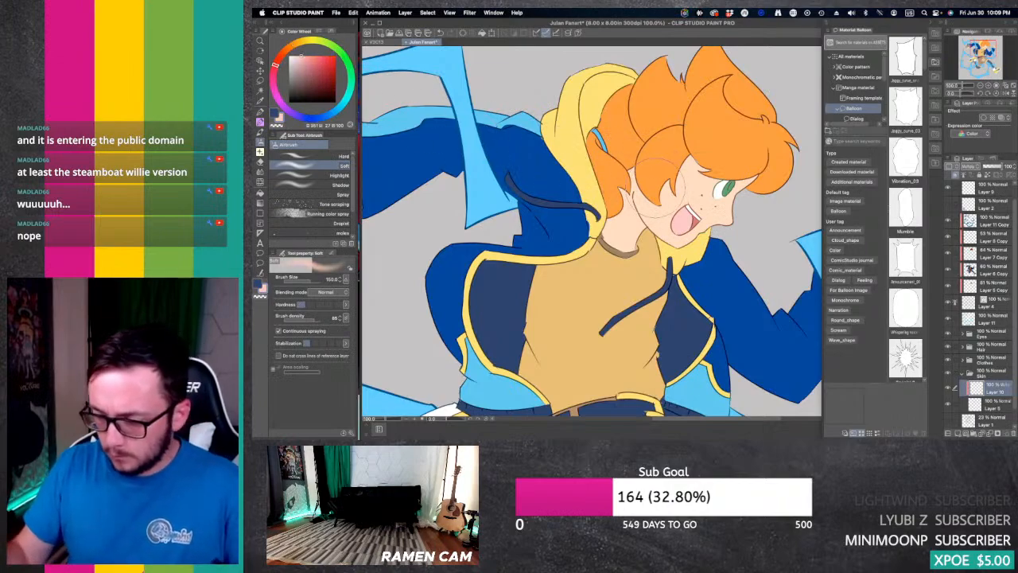
mouse_move(614, 197)
left_mouse_down()
mouse_move(645, 248)
mouse_move(688, 161)
mouse_move(705, 163)
left_mouse_up()
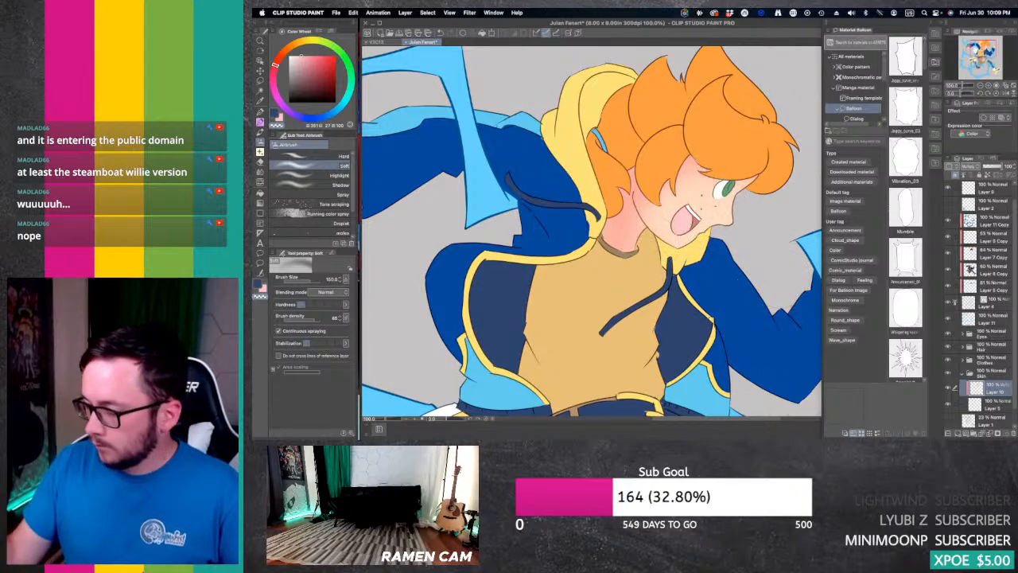
Step: Shade the raised fist with the Soft airbrush at a smaller brush size on the skin's Multiply layer
left_click_drag(978, 52, 988, 53)
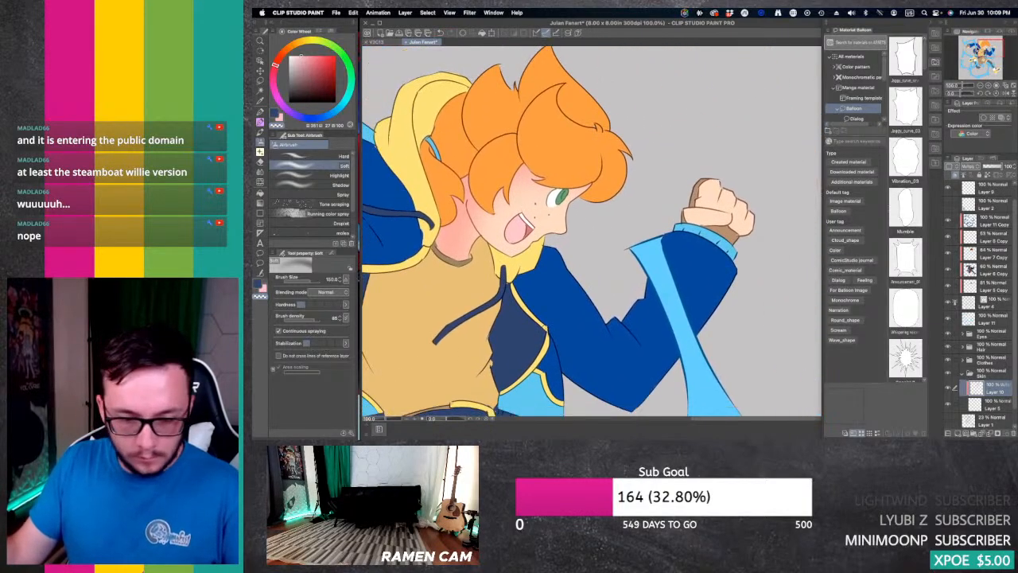
left_click(279, 118)
key("bracketleft")
key("bracketleft")
key("bracketleft")
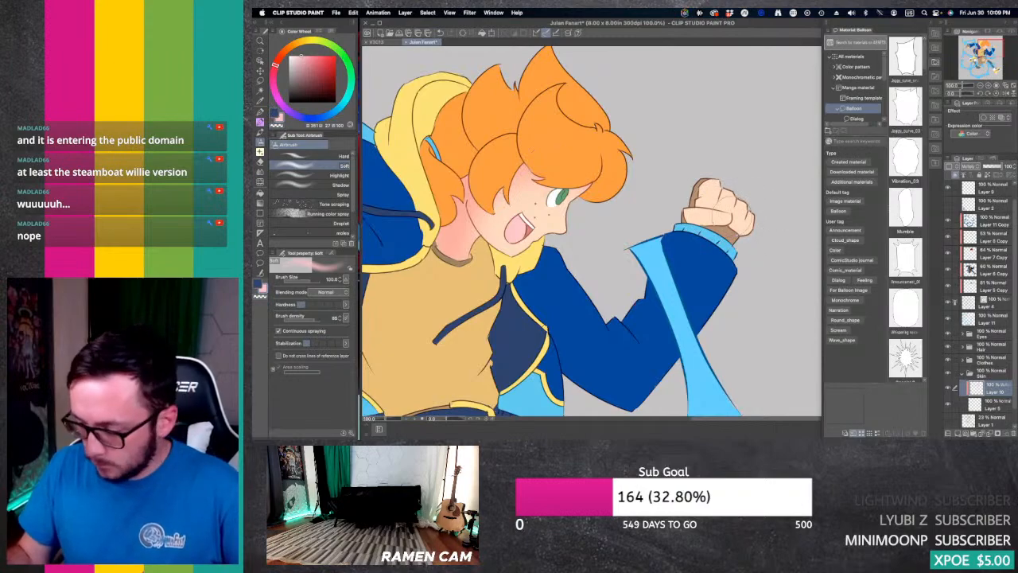
left_click_drag(690, 223, 749, 232)
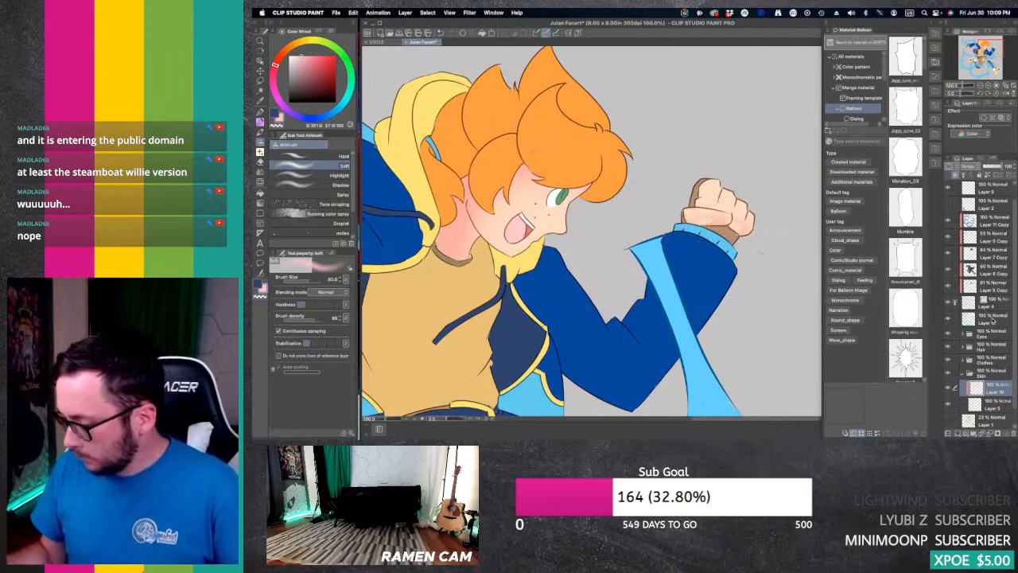
Step: Hide the Skin folder and erase the stray skin-coloured patches at the raised fist from the Clothes folder's colour layer with the Hard eraser
left_click(948, 375)
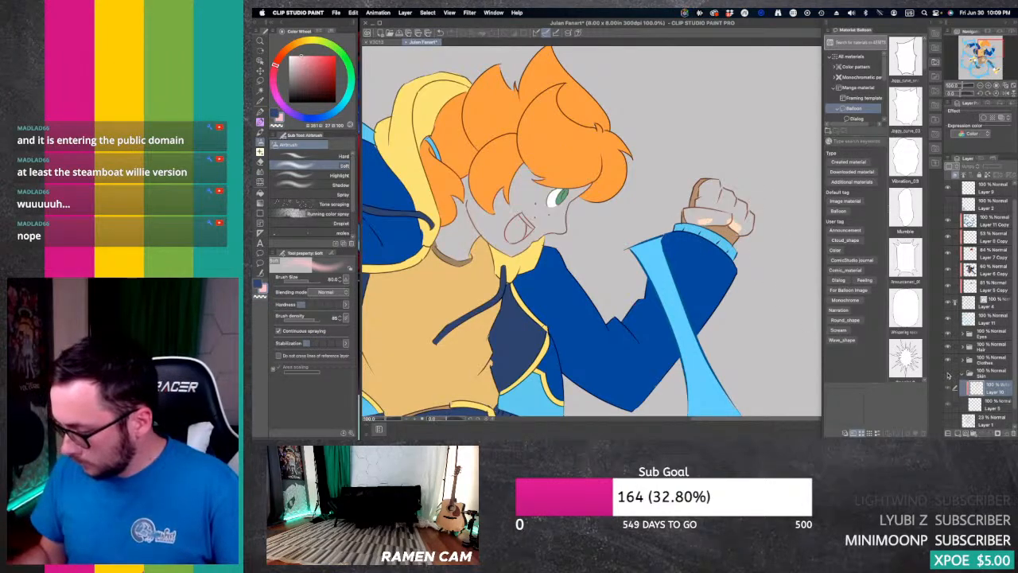
left_click(947, 360)
left_click(947, 362)
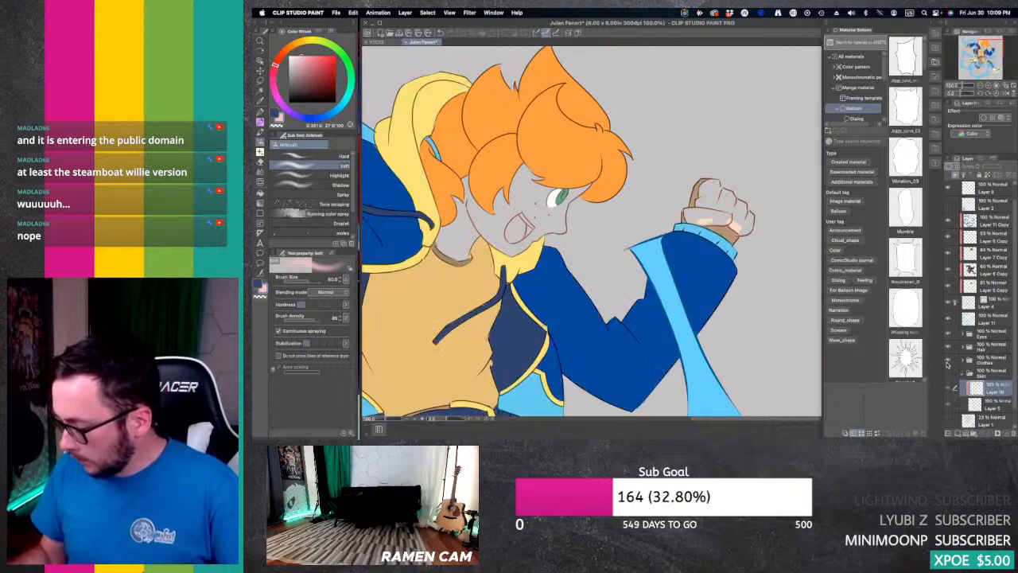
left_click(992, 363)
key("e")
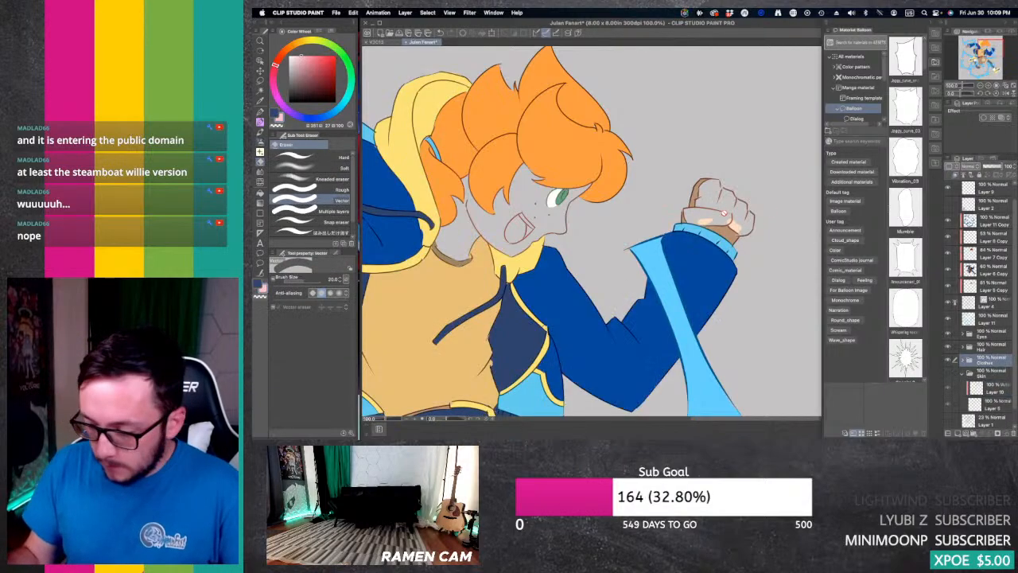
left_click(302, 157)
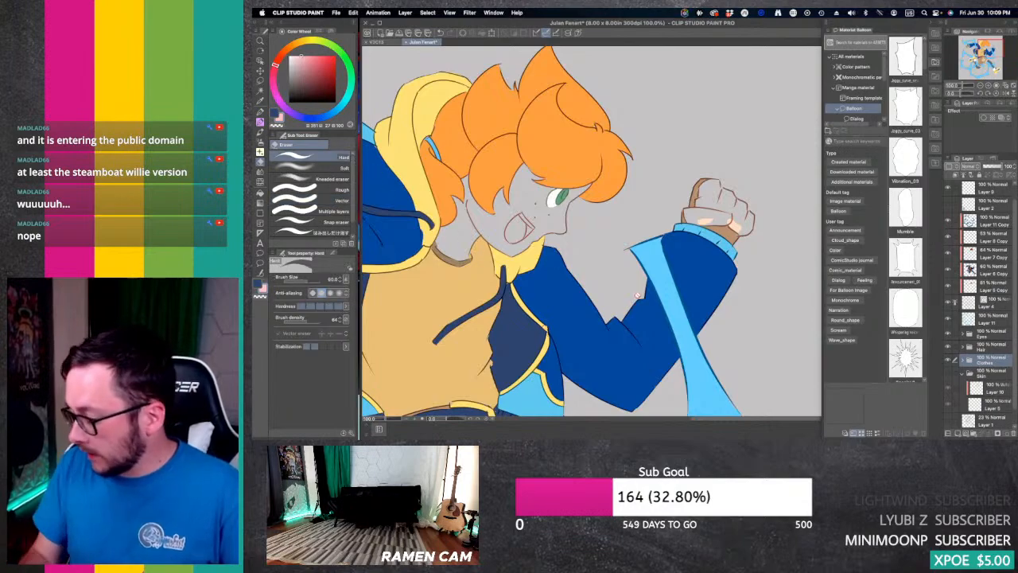
key("super+shift+n")
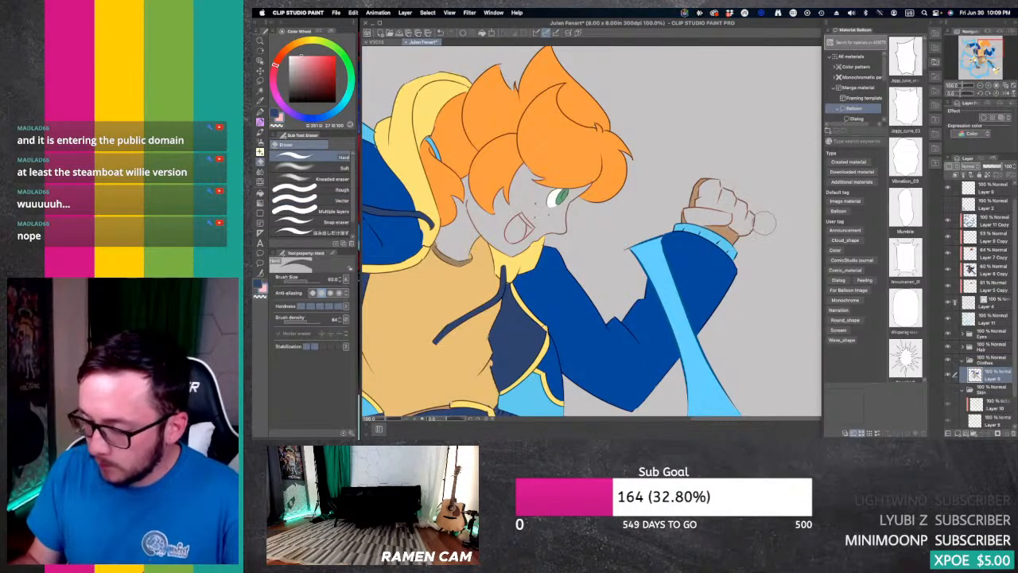
key("[")
key("[")
key("[")
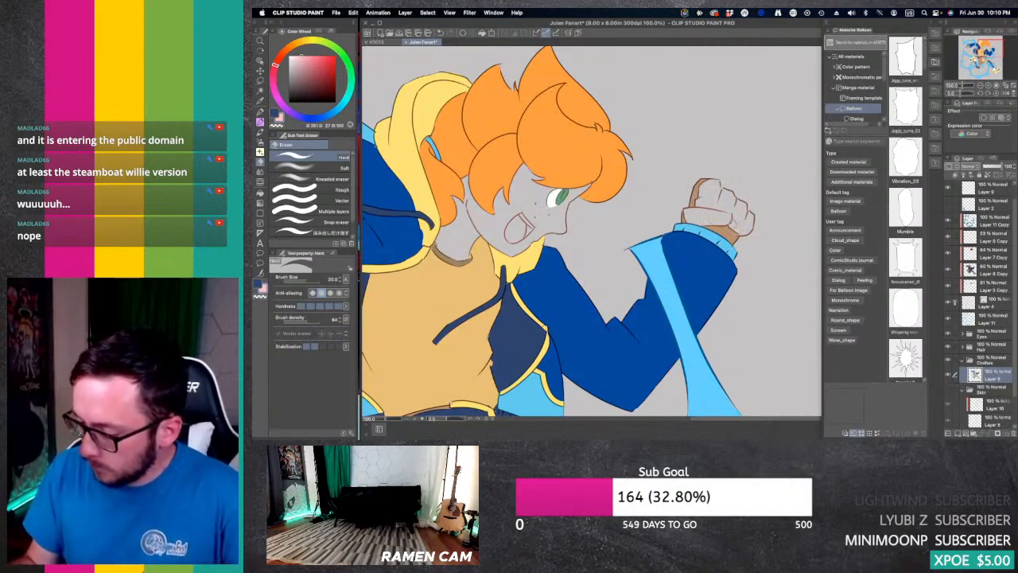
key("[")
left_click(962, 361)
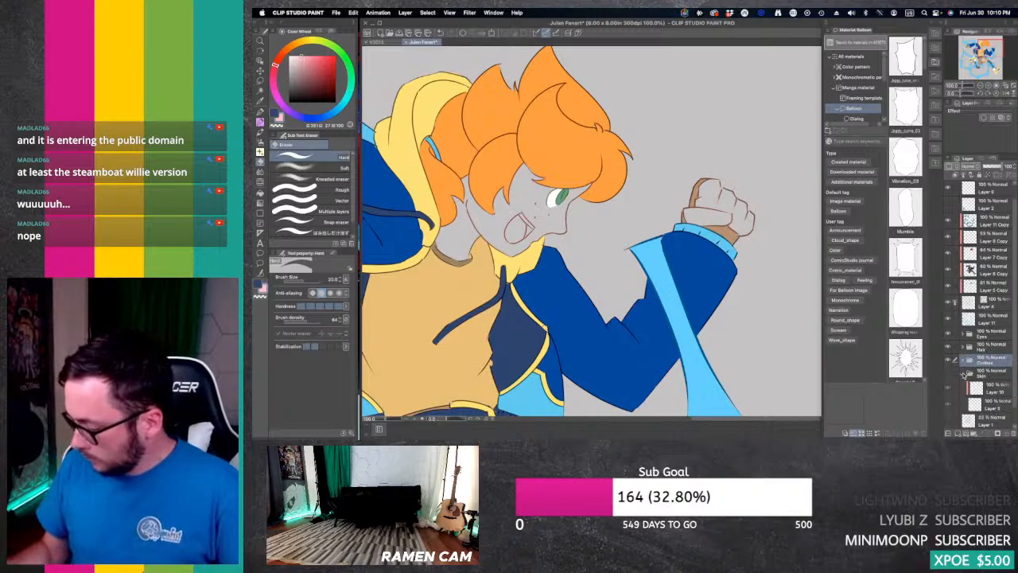
Step: Hide the Clothes folder, show the Skin folder, and shade the outstretched hand on Layer 10 with the Soft airbrush at size 40
left_click(947, 360)
left_click(947, 373)
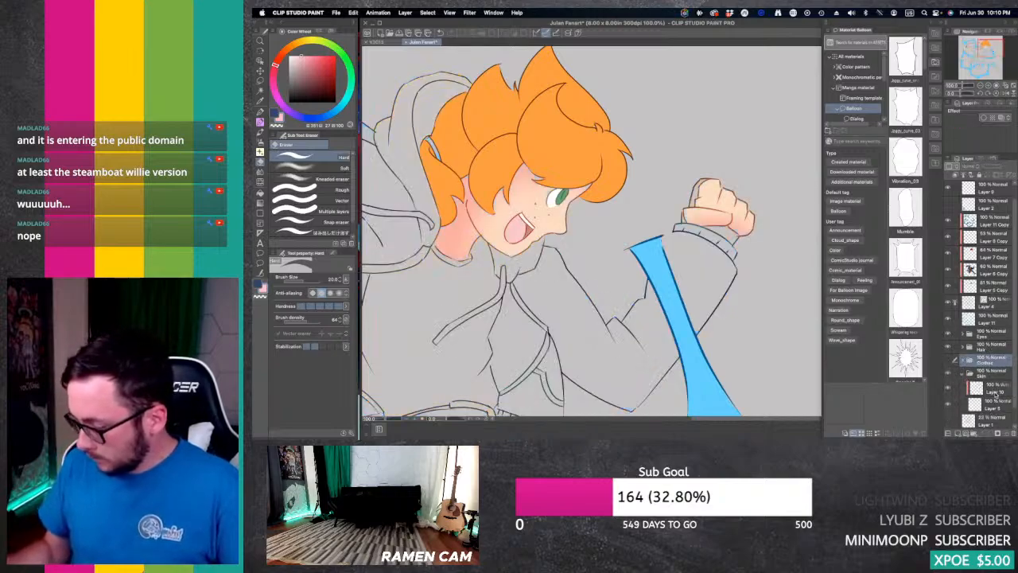
left_click(980, 86)
left_click_drag(990, 51, 965, 56)
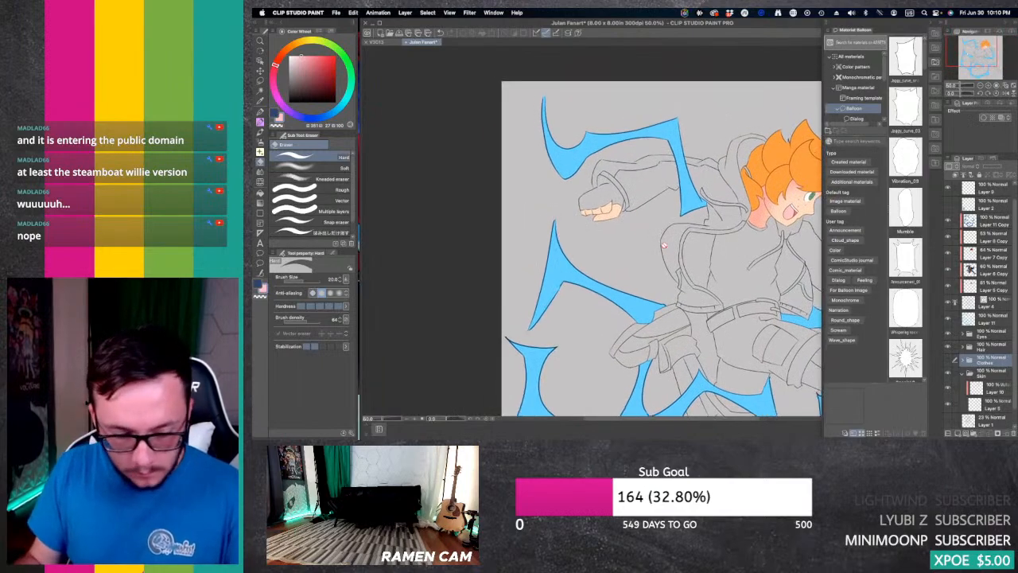
left_click(995, 388)
key("b")
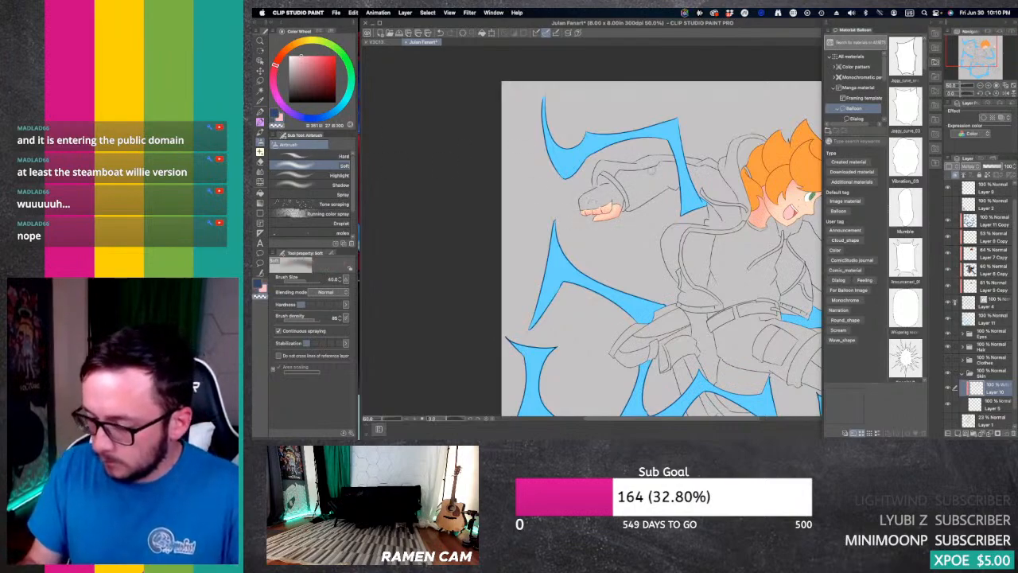
left_click_drag(978, 57, 984, 54)
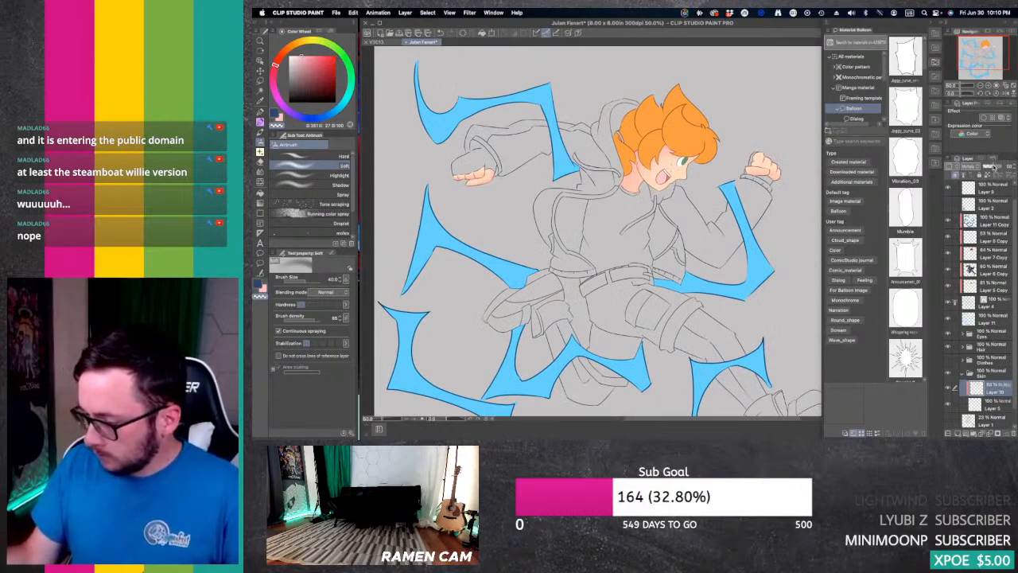
Step: Add a new layer above Layer 10, clip it to the skin colour, and set its blending mode to Multiply
left_click(957, 434)
left_click(956, 175)
left_click(969, 166)
left_click(975, 188)
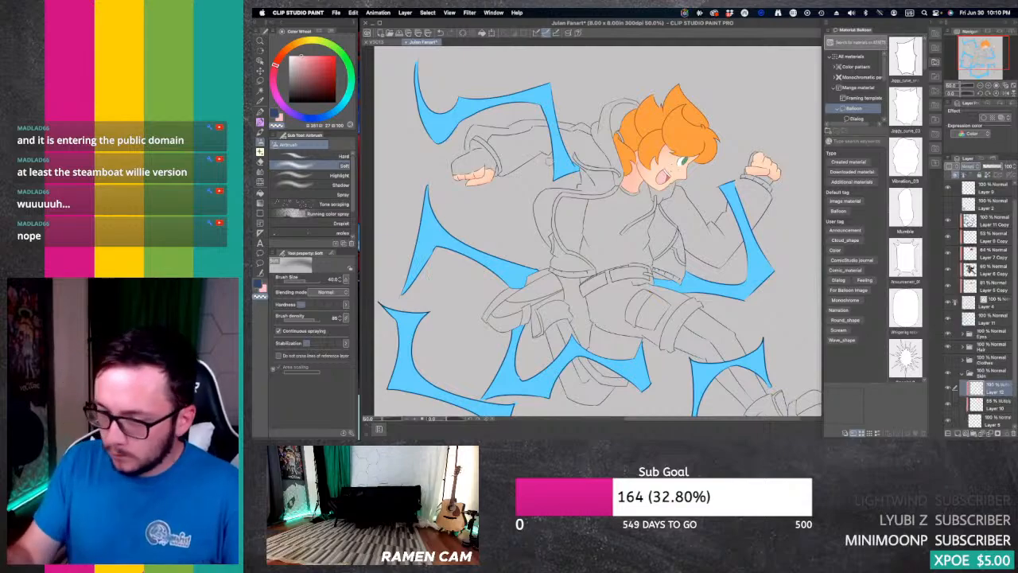
Step: Shift the shading colour's hue to magenta and switch to the G-pen for the outstretched hand's hard shadows
left_click_drag(275, 67, 274, 86)
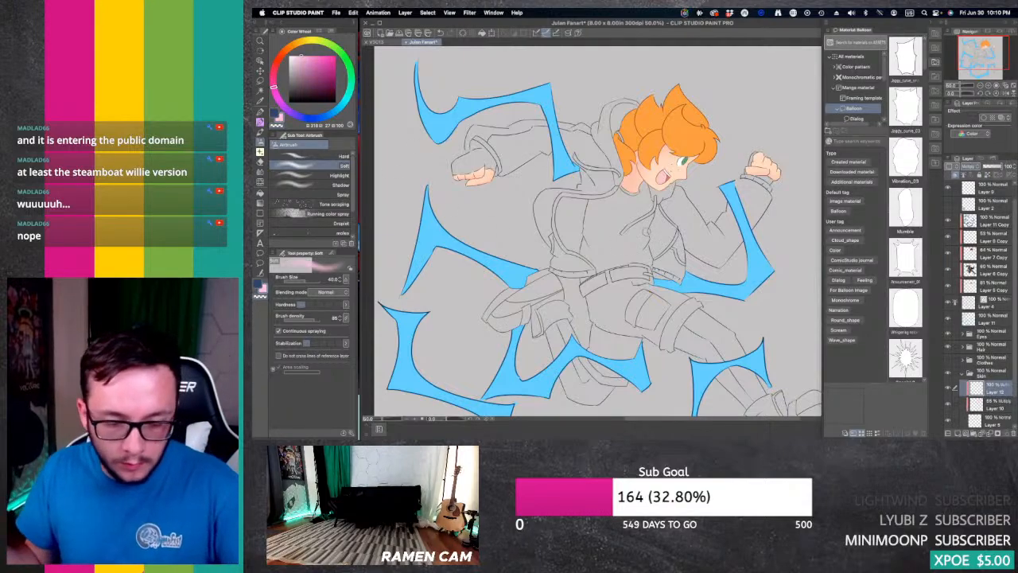
left_click(260, 113)
left_click(989, 85)
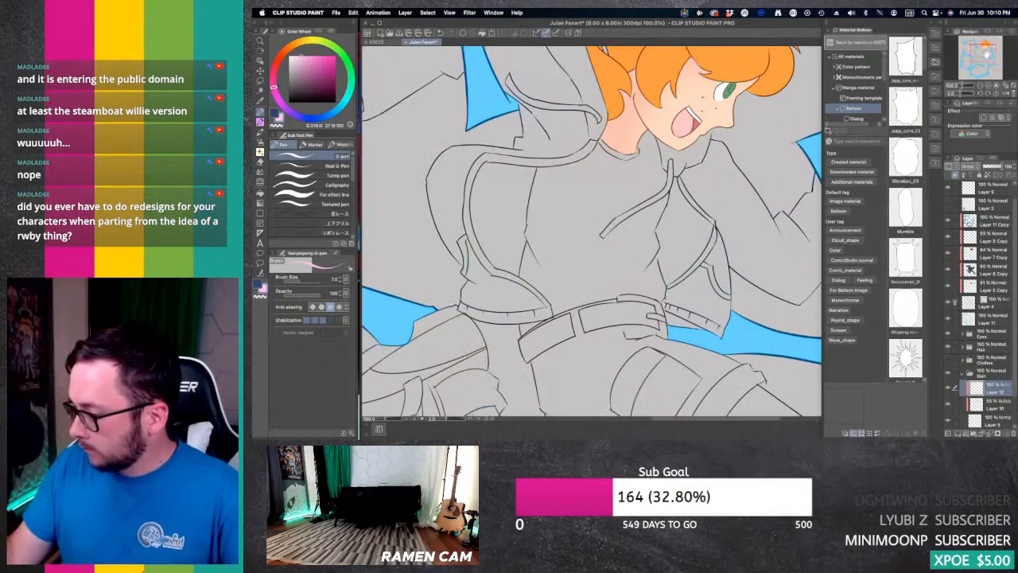
mouse_move(986, 54)
left_mouse_down()
mouse_move(997, 51)
mouse_move(967, 49)
left_mouse_up()
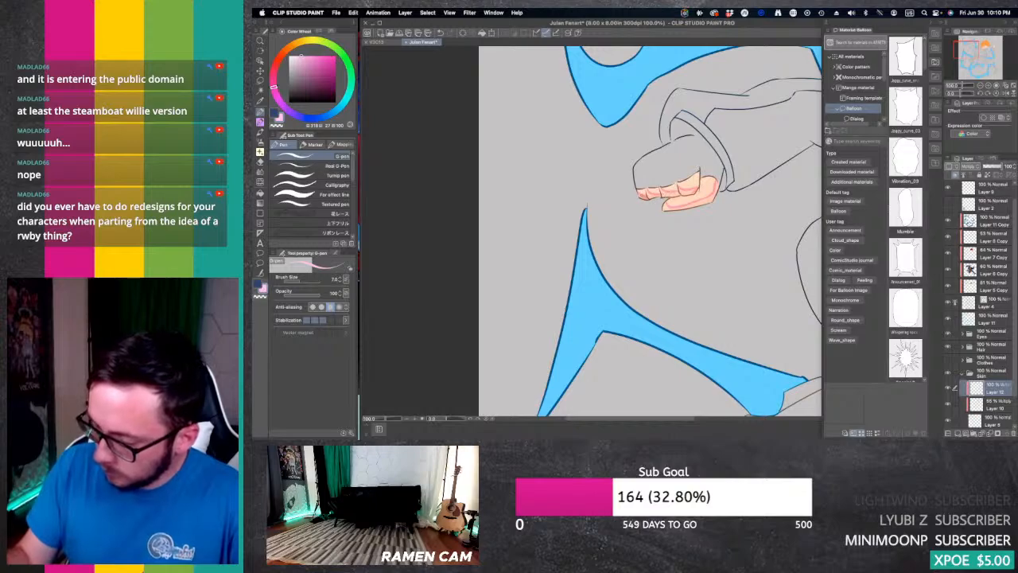
key("super+z")
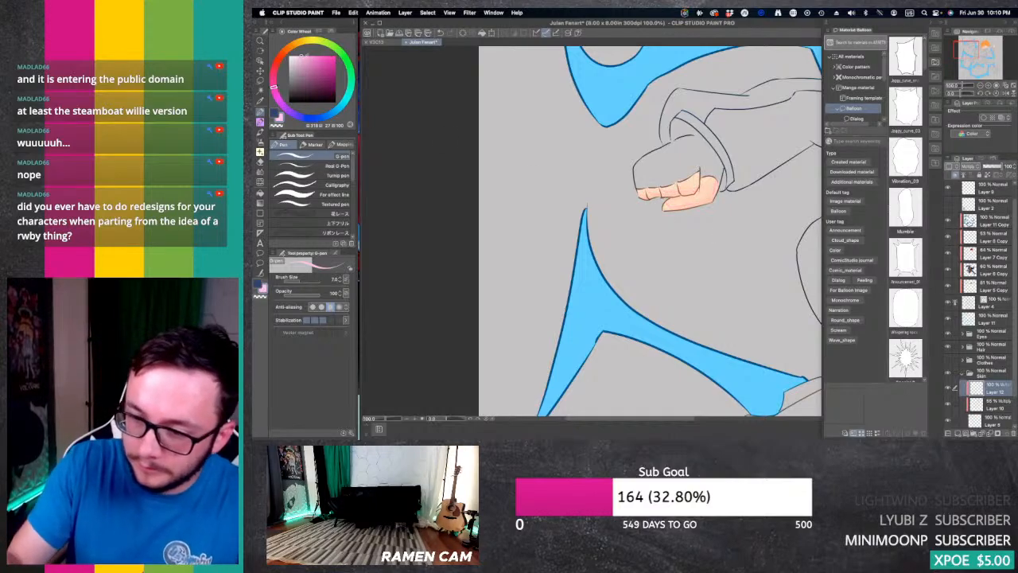
left_click(305, 70)
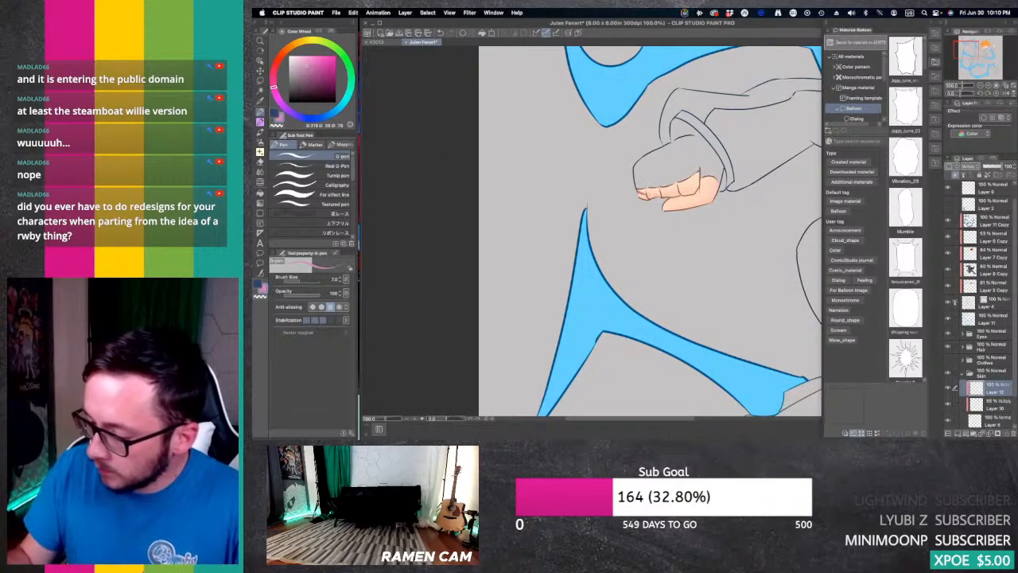
left_click_drag(644, 188, 661, 197)
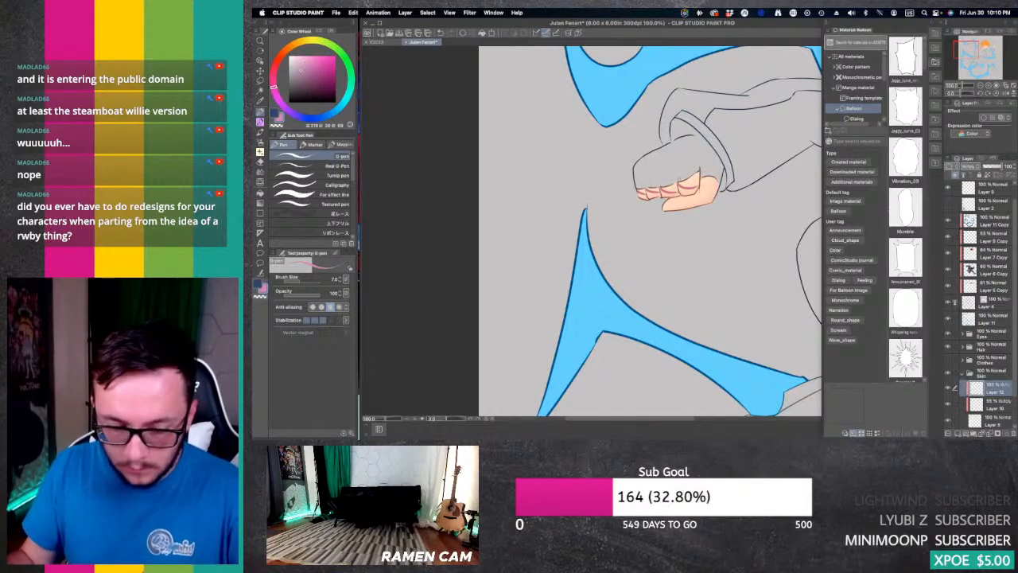
key("super+z")
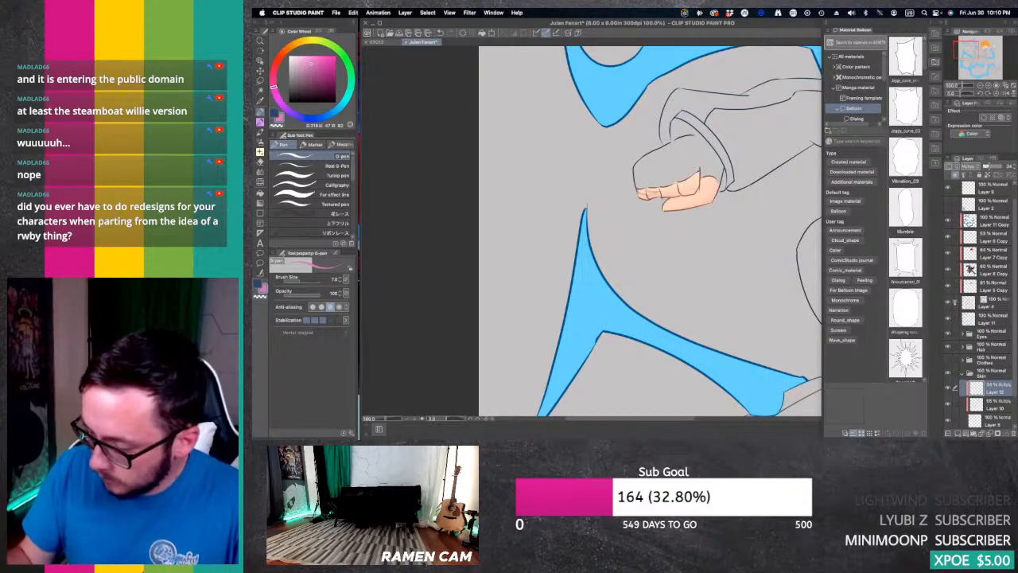
key("super+z")
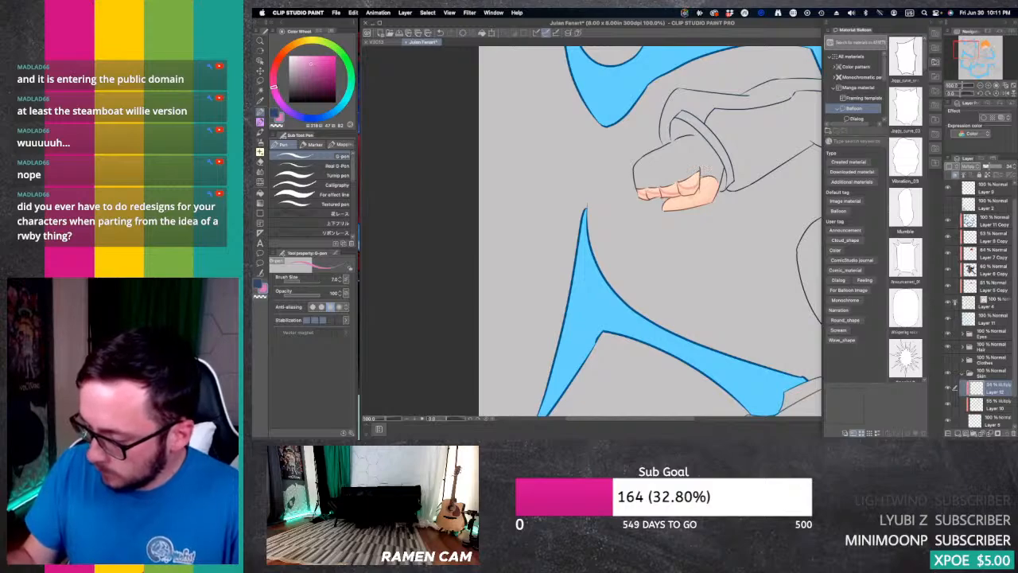
Step: Outline hard shadow shapes on the outstretched hand's thumb and palm with the G-pen and fill them and the fingers, referring to other layers
left_click_drag(692, 197, 681, 208)
left_click_drag(713, 178, 700, 203)
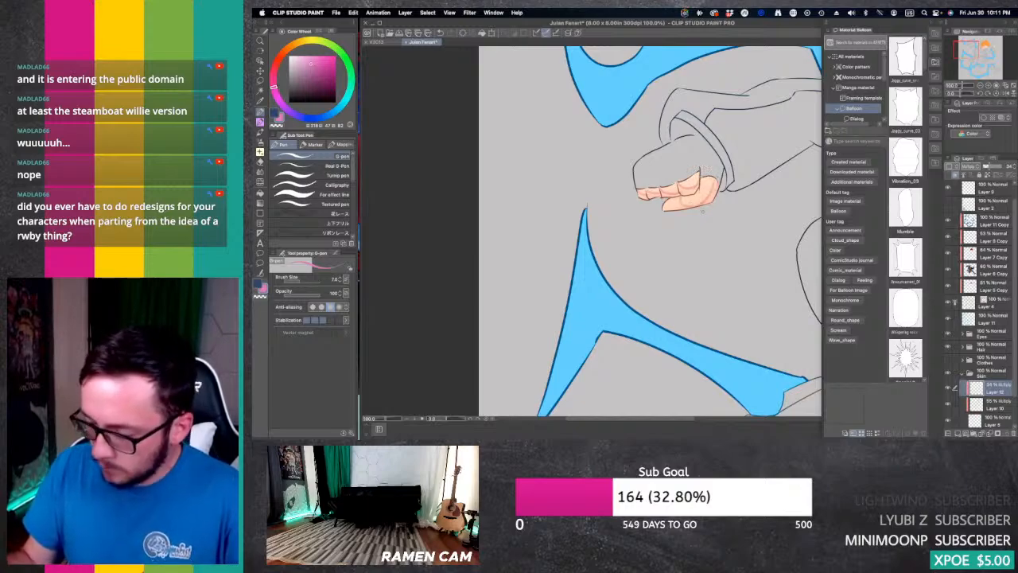
key("g")
key("g")
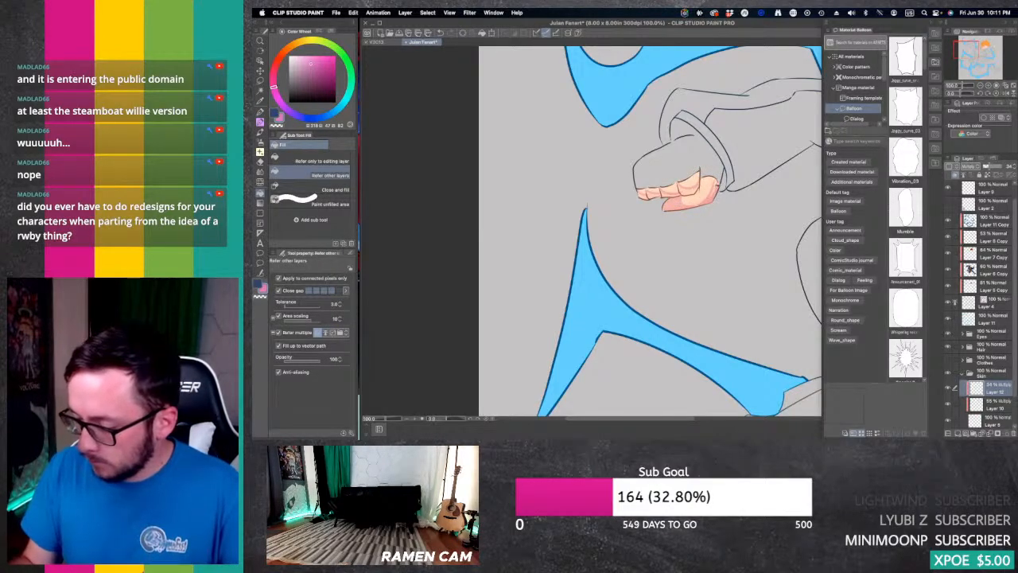
left_click(703, 192)
left_click(717, 181)
left_click(688, 191)
left_click(671, 194)
left_click(651, 195)
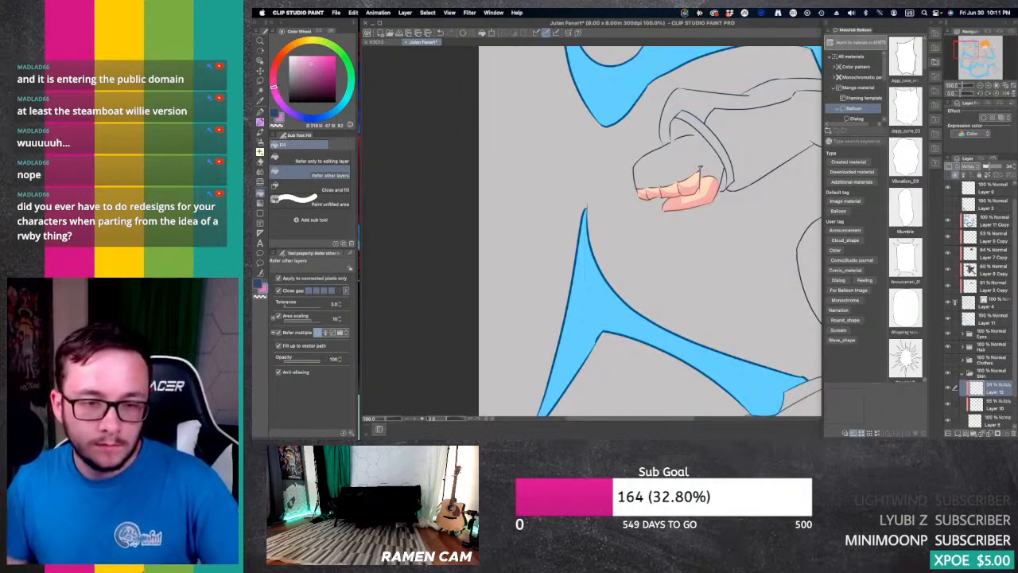
Step: Refine the finger and thumb shadows of the outstretched hand with the G-pen and the Hard eraser
key("p")
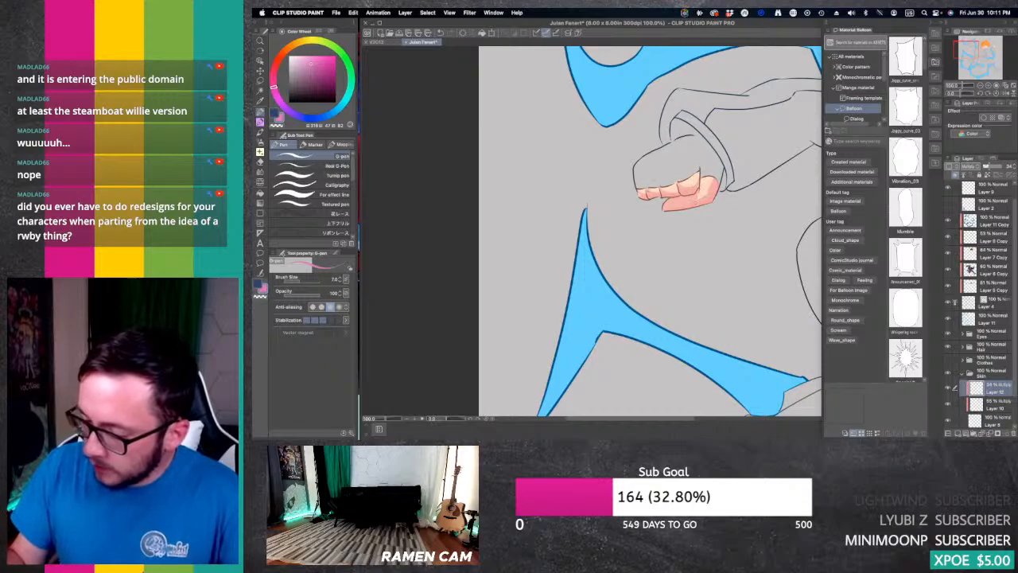
key("e")
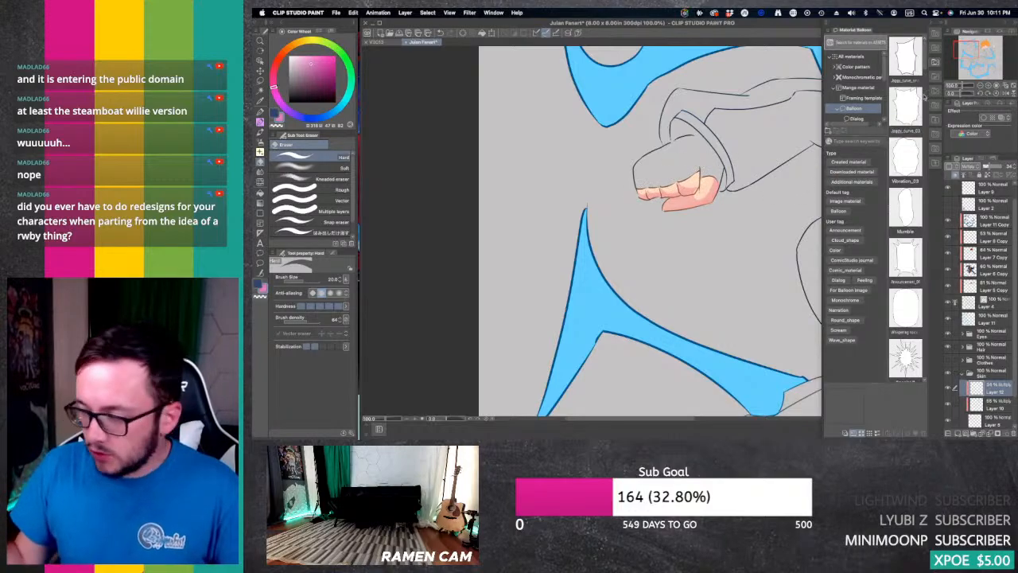
left_click(969, 56)
left_click_drag(972, 48, 974, 47)
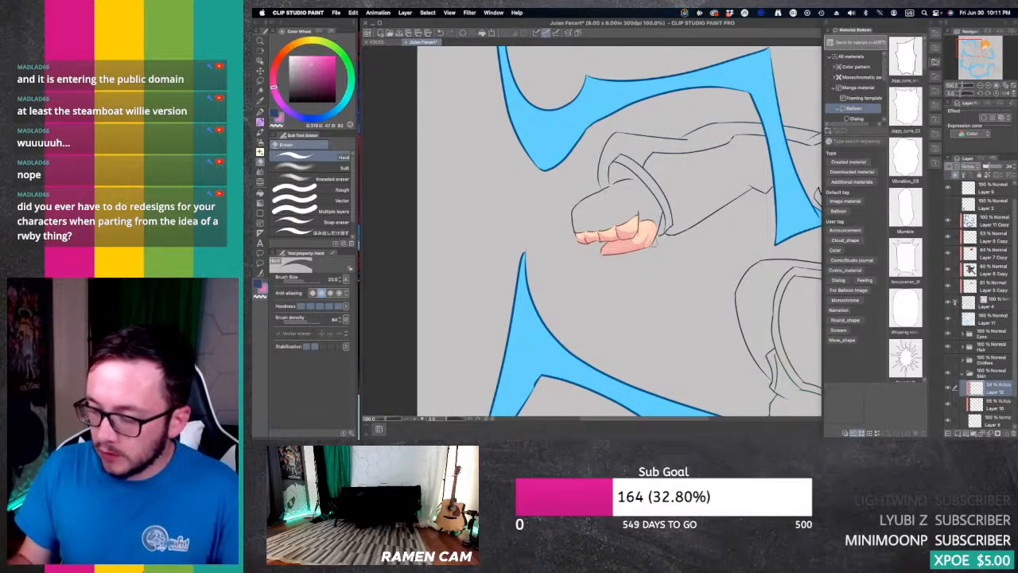
Step: Lower the hard-shadow layer's opacity, outline a shadow on the neck with the G-pen, and fill it
left_click_drag(970, 49, 978, 47)
left_click(987, 166)
key("p")
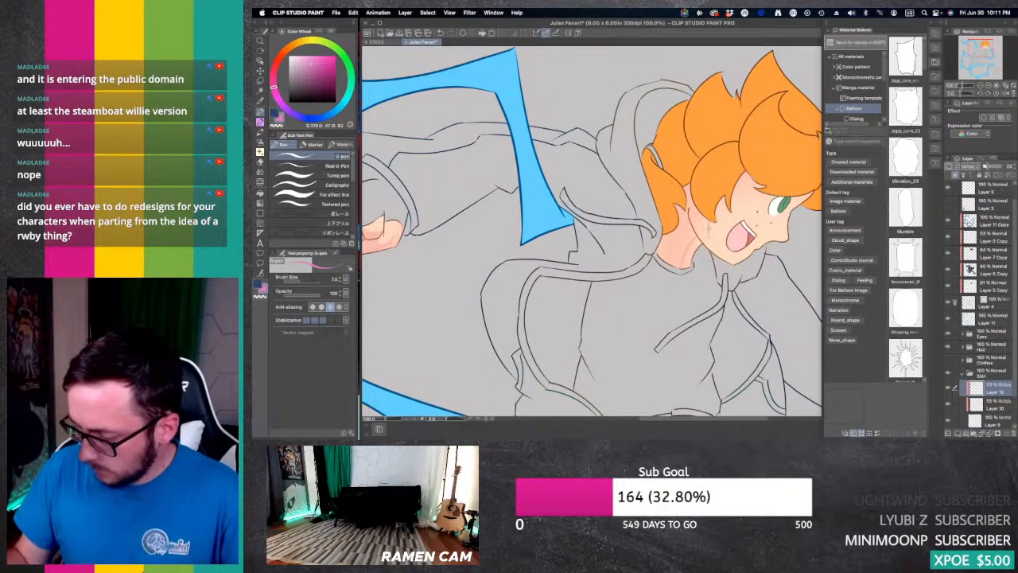
key("g")
left_click(676, 245)
left_click(695, 218)
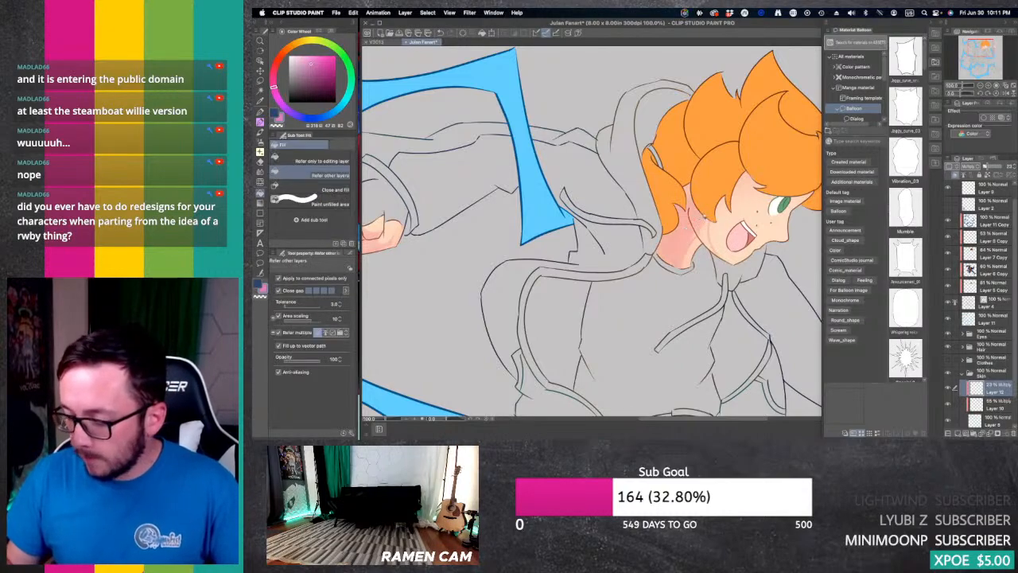
left_click(704, 235)
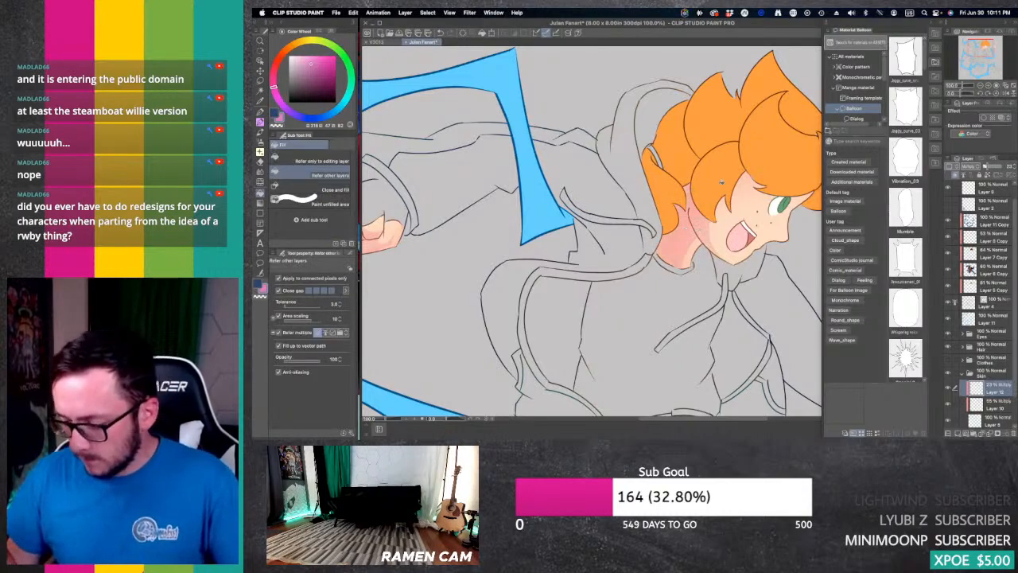
Step: Clean up the neck shadow's edges along the jaw and collar with the Hard eraser
key("e")
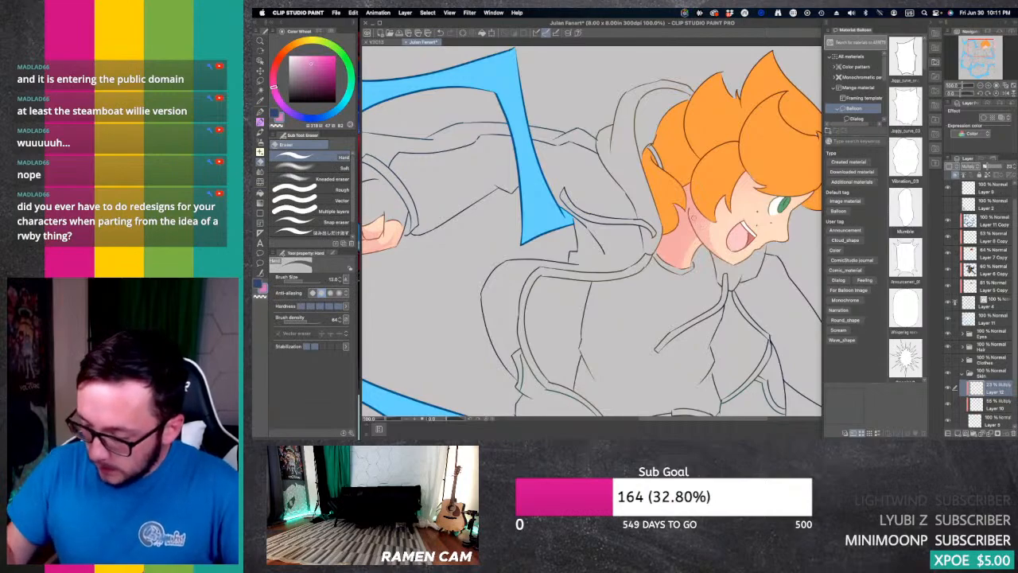
left_click_drag(691, 219, 705, 243)
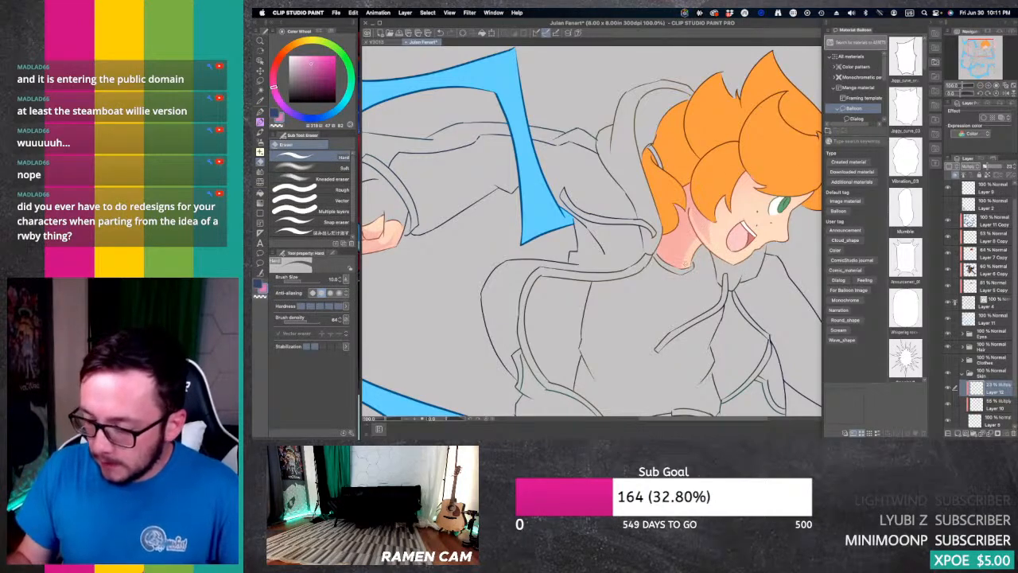
left_click_drag(684, 264, 665, 264)
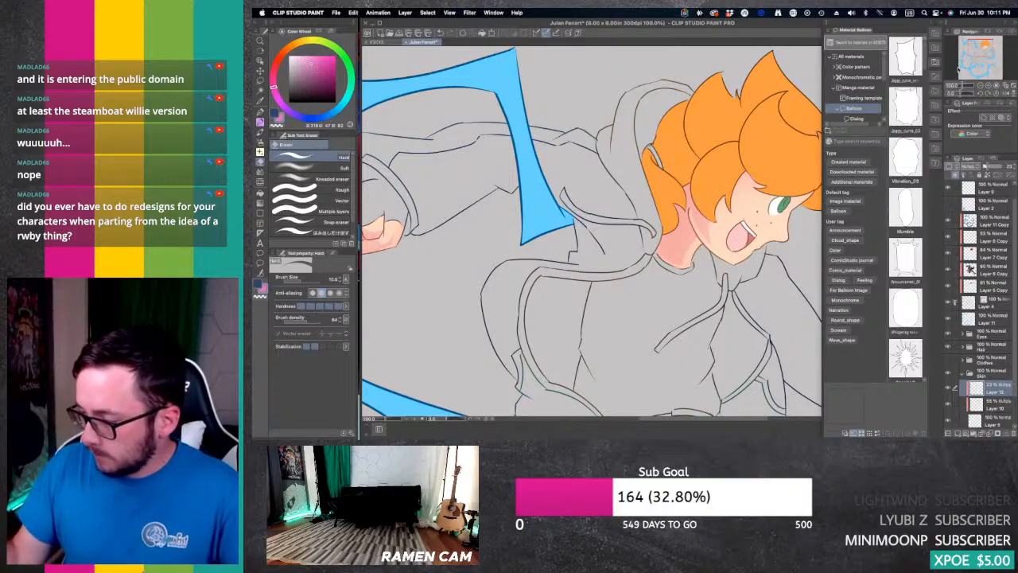
Step: Touch up the hard shadows around the face and neck with the G-pen and the Hard eraser
left_click_drag(778, 251, 708, 260)
key("p")
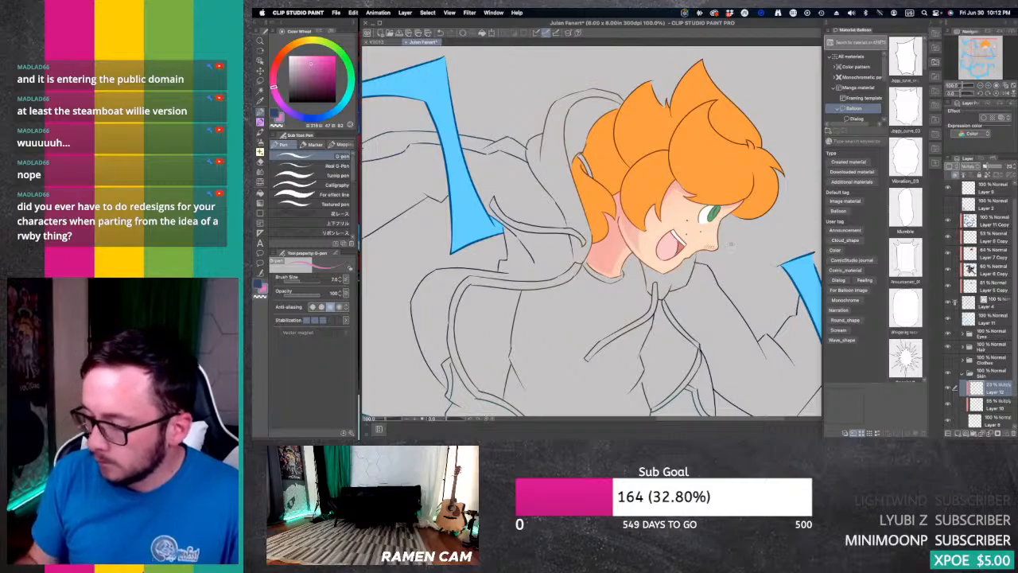
key("e")
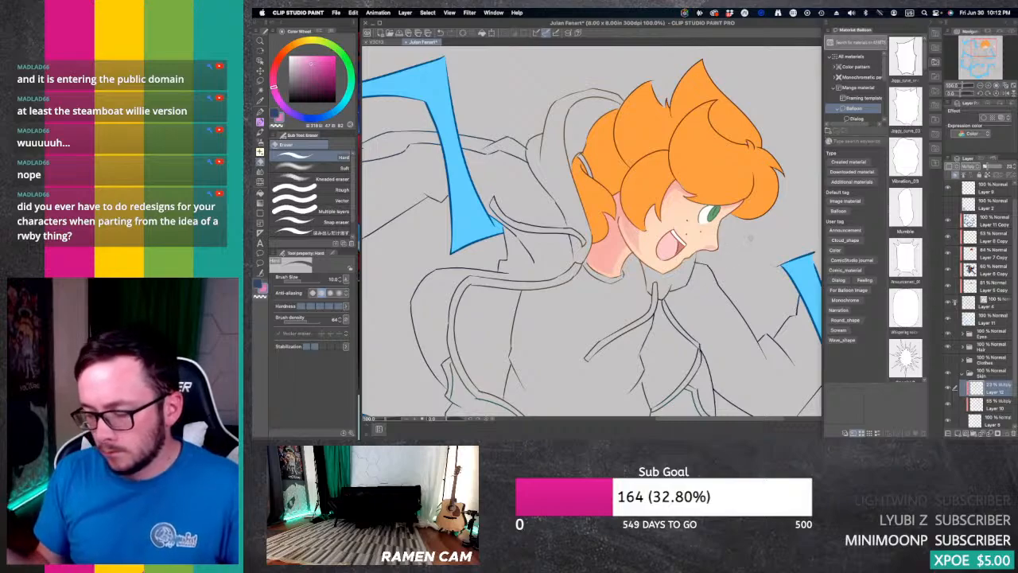
key("p")
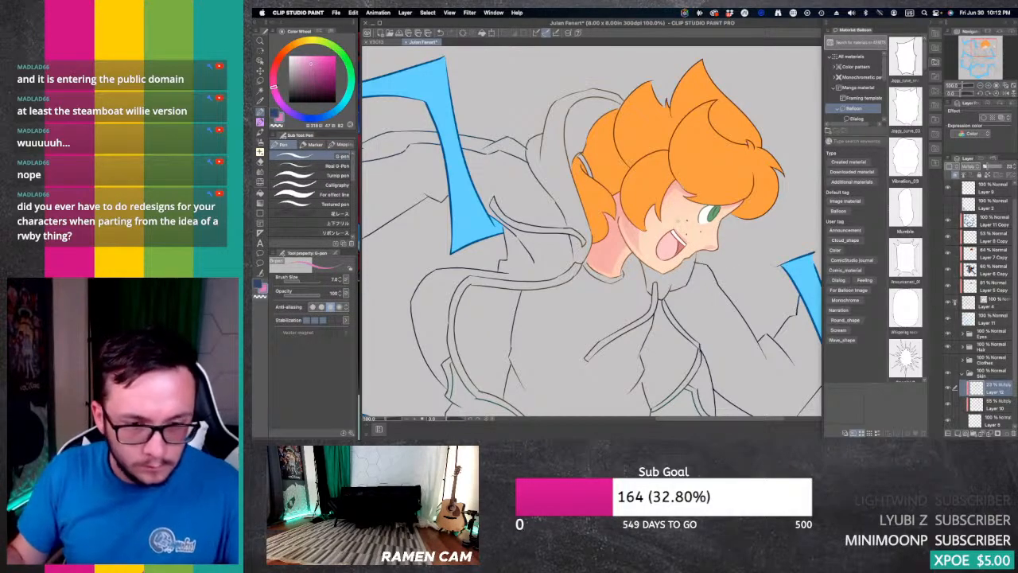
key("e")
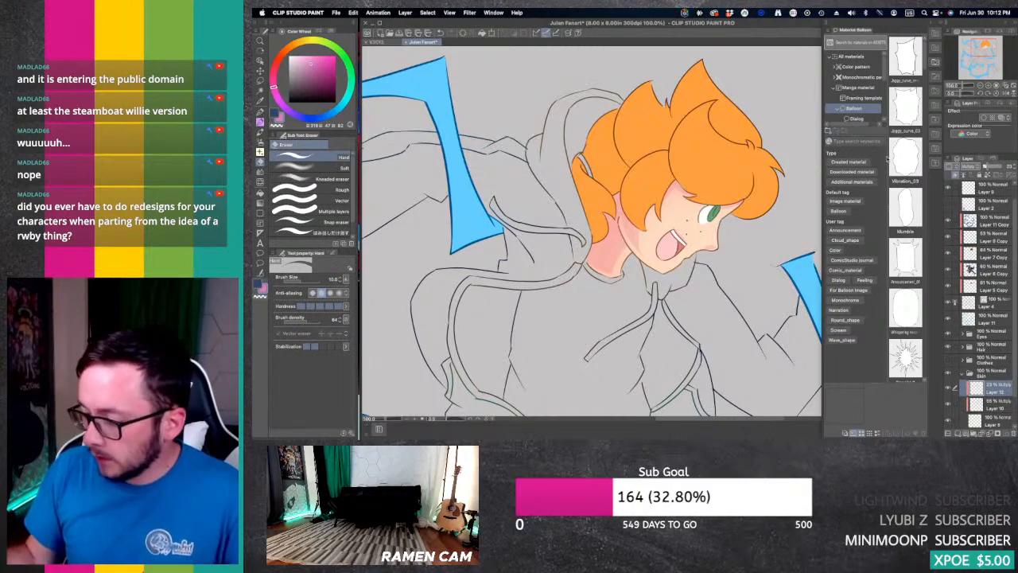
Step: Outline hard shadow shapes on the raised fist with the G-pen and fill them, referring to other layers
double_click(981, 85)
left_click_drag(983, 53, 986, 49)
left_click(988, 85)
left_click(989, 85)
key("p")
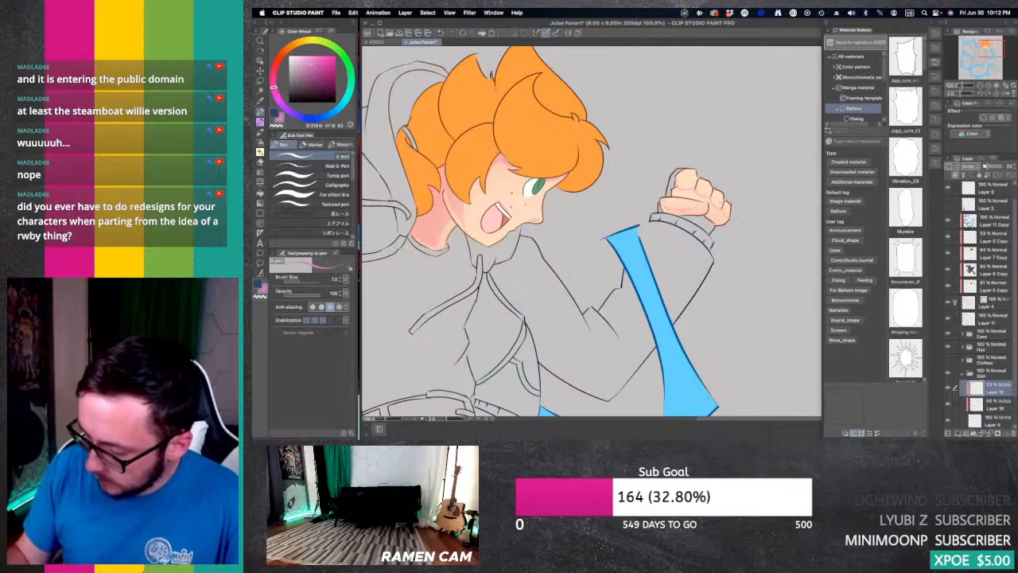
key("g")
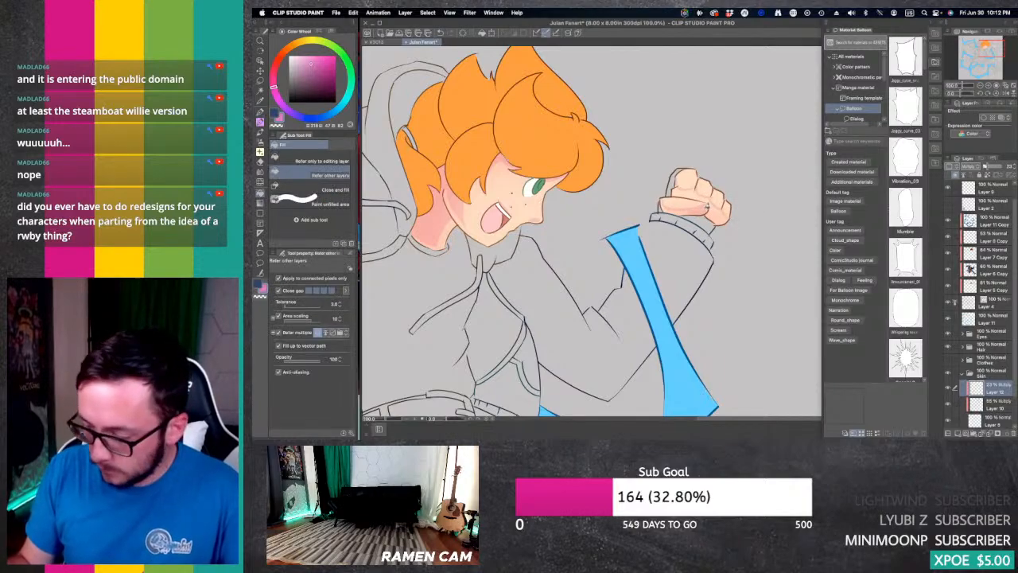
left_click(687, 193)
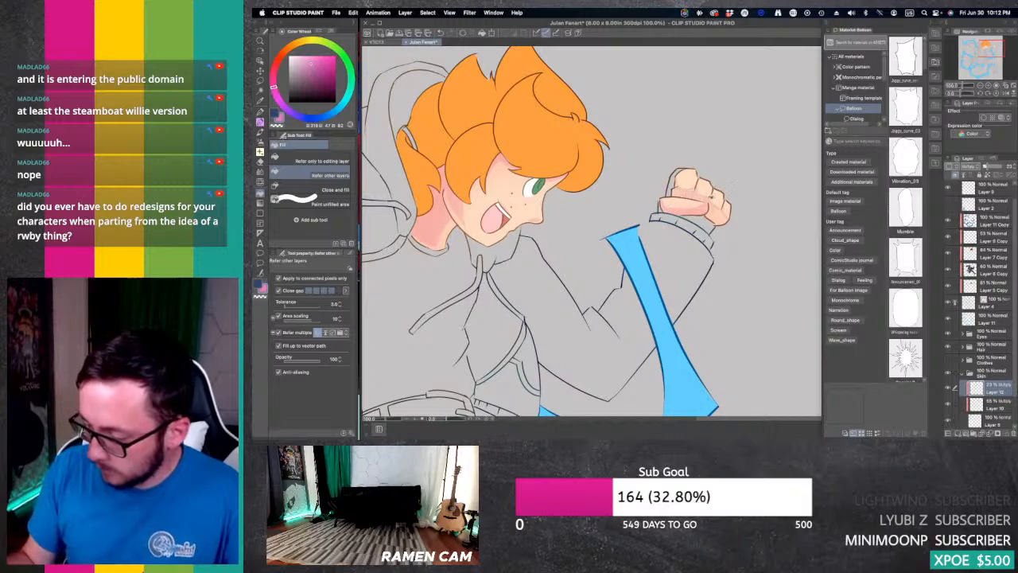
left_click(718, 216)
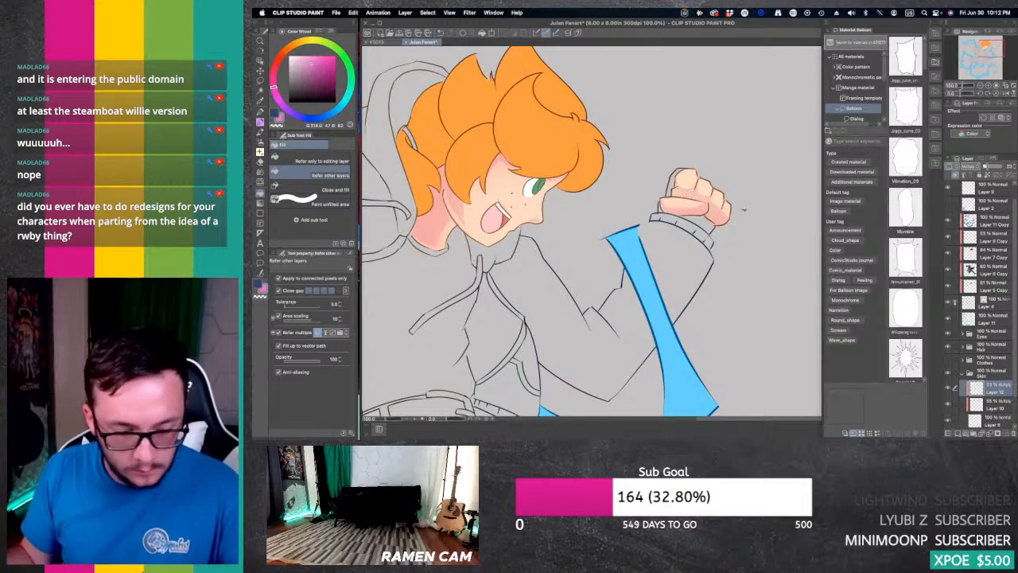
Step: Clean up the raised fist's shadow along the fingers with the Hard eraser, undoing a stray change
key("e")
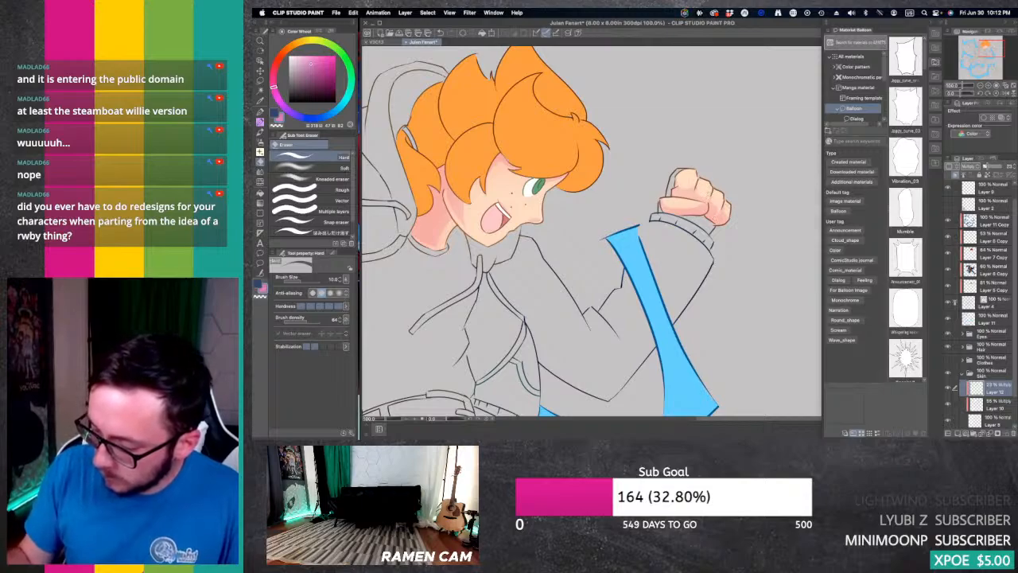
key("super+z")
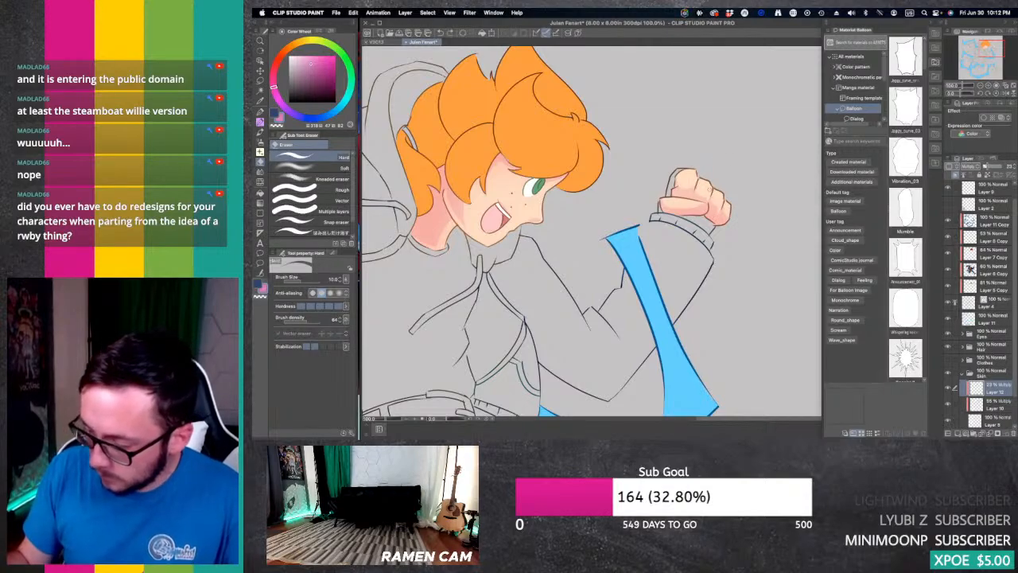
left_click_drag(707, 189, 707, 199)
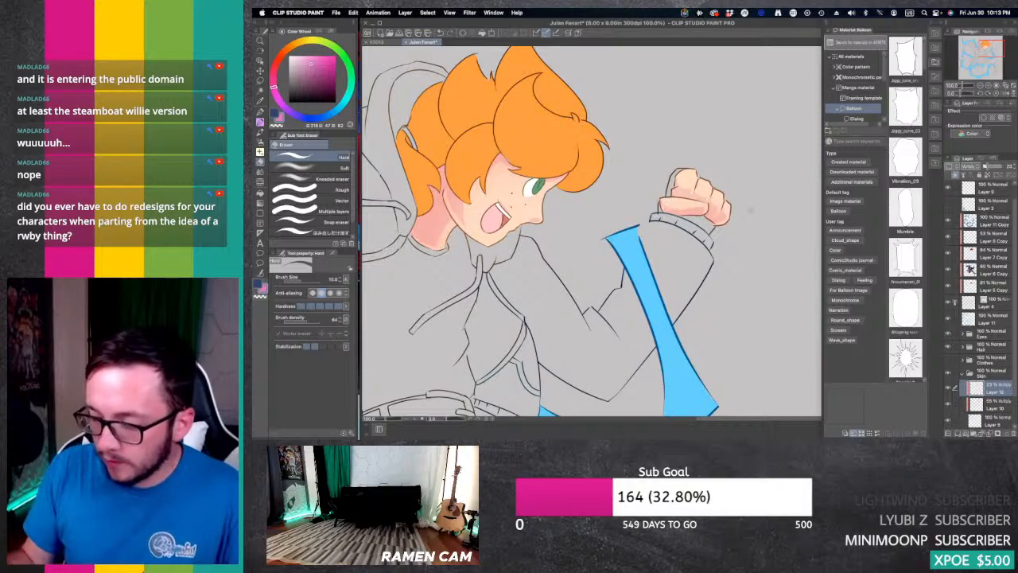
Step: Collapse the Skin folder, make the Clothes folder visible again and expand it with the whole character in view
left_click(980, 85)
left_click(981, 85)
left_click_drag(985, 49, 976, 55)
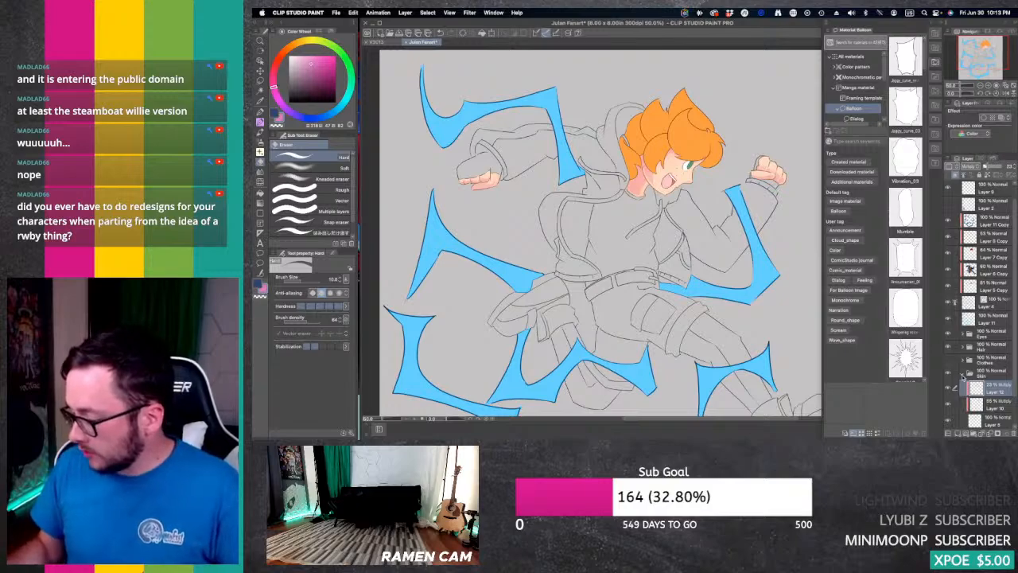
left_click(962, 375)
left_click(947, 376)
left_click(962, 376)
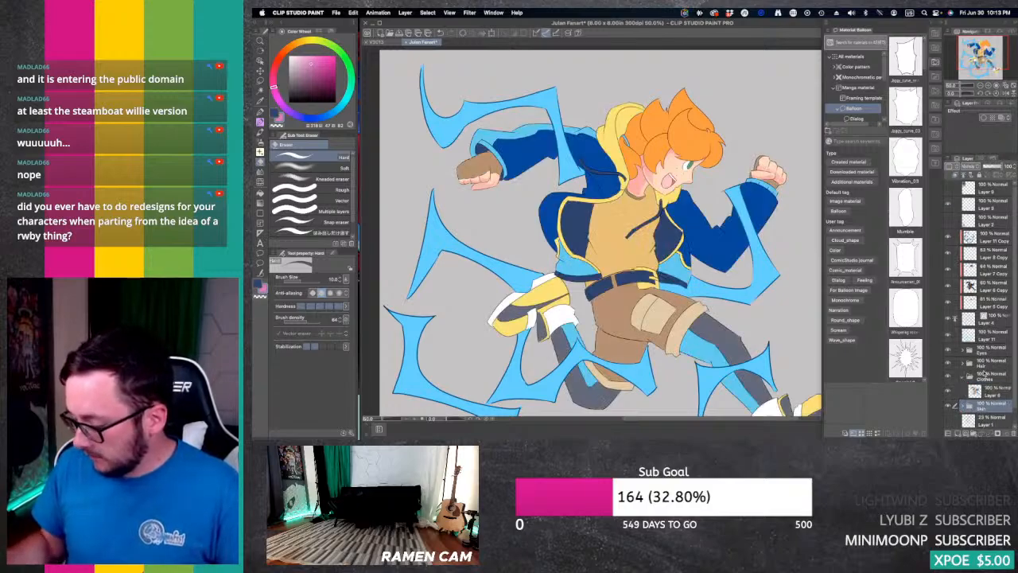
Step: Add a new layer above the clothes colour layer, clip it to the layer below, and set its blending mode to Multiply
left_click(995, 393)
left_click(957, 433)
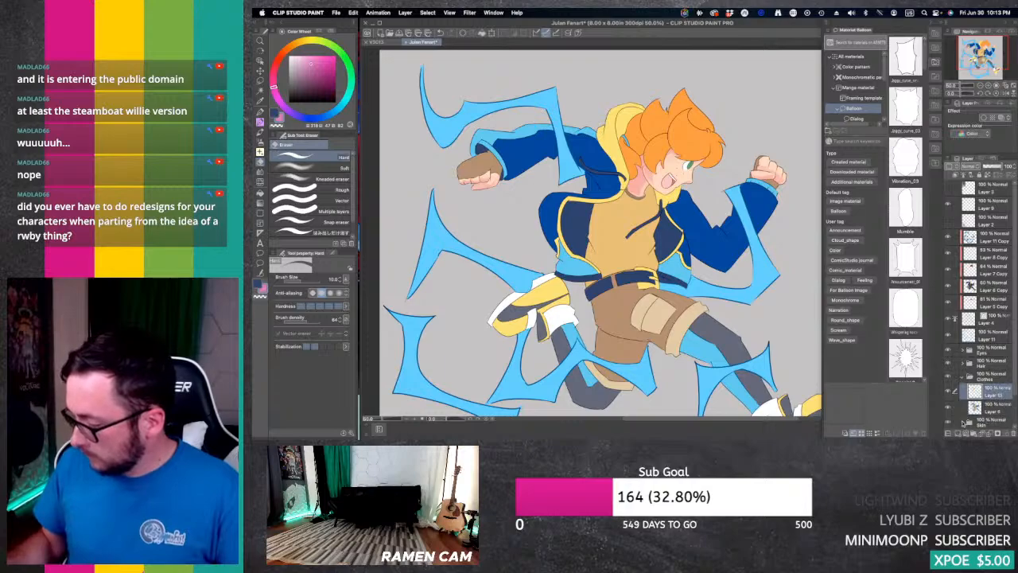
left_click(955, 175)
left_click(975, 167)
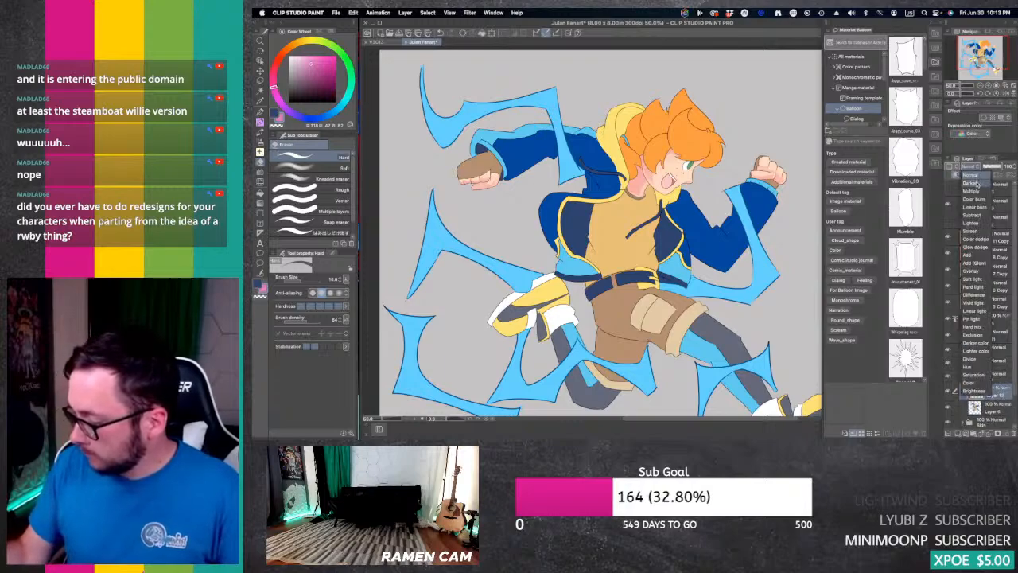
left_click(974, 191)
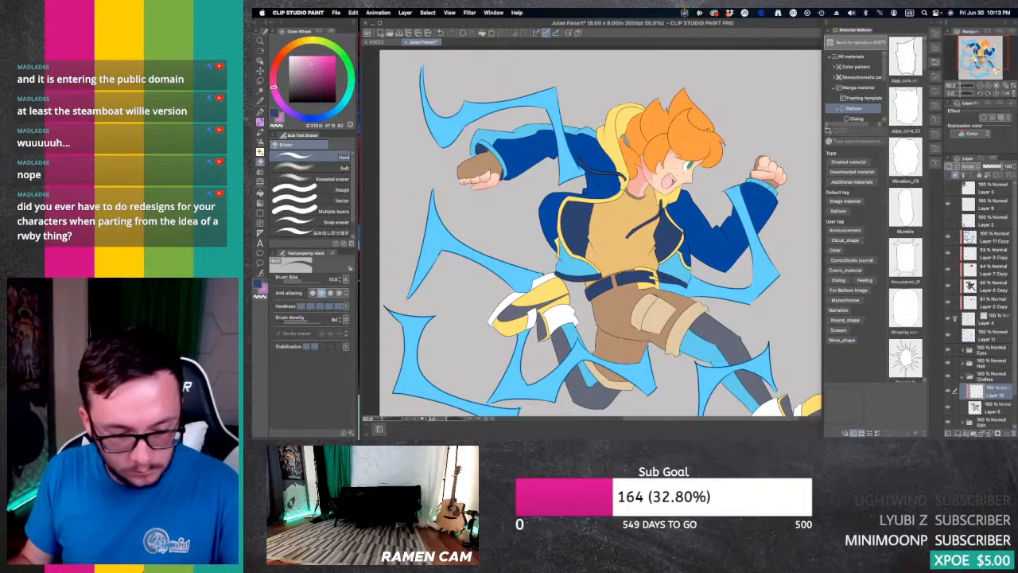
Step: Change the shadow colour to a medium blue for the clothes and choose the Soft airbrush
key("i")
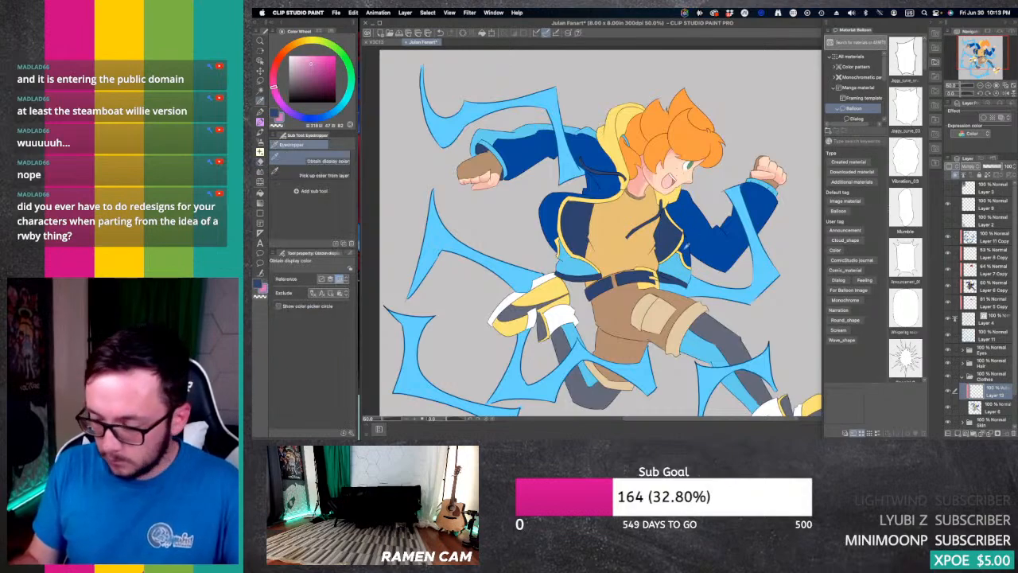
left_click(567, 151)
left_click(309, 118)
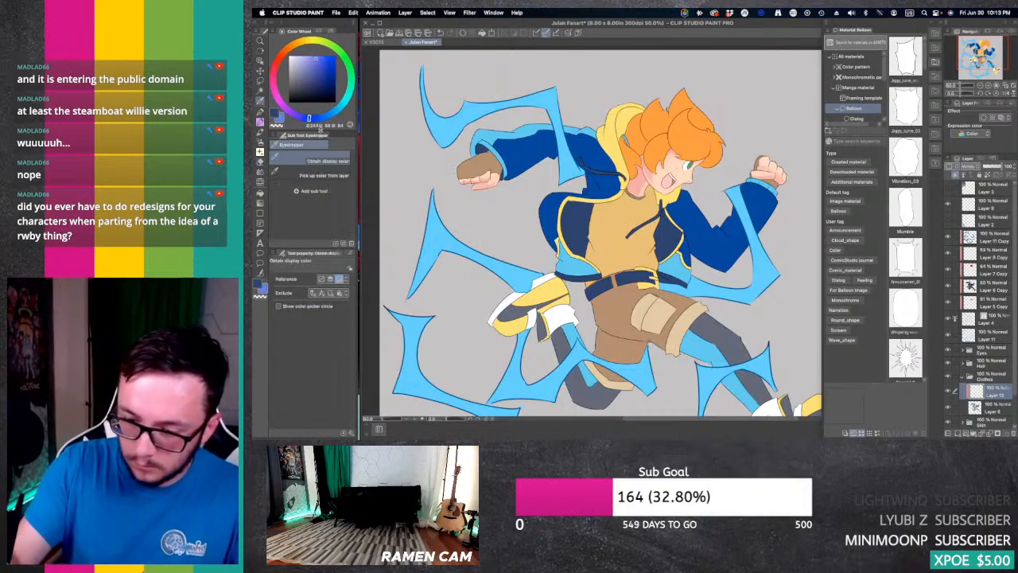
key("b")
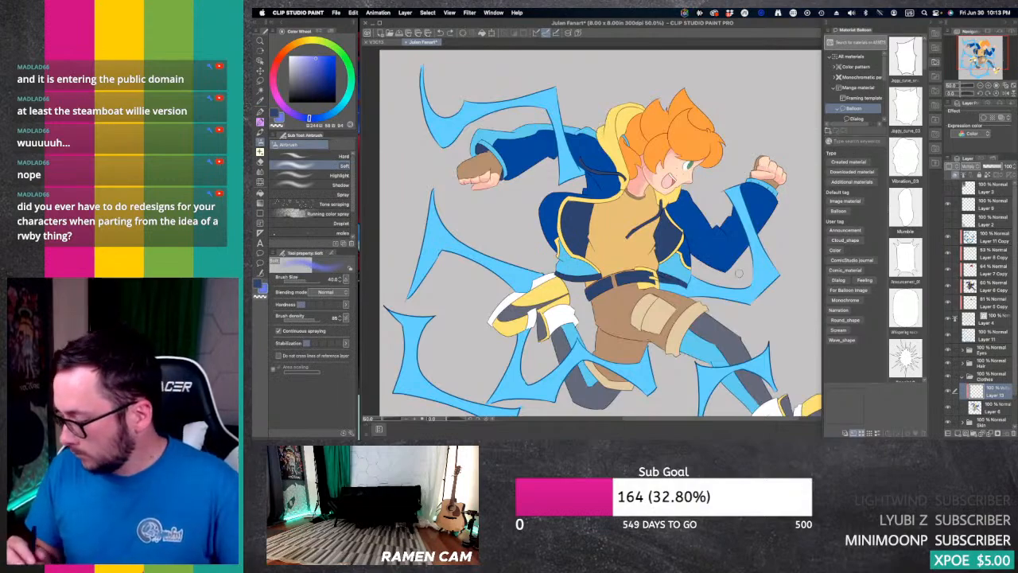
Step: Auto-select the light blue areas of the sleeves, jacket hem and leggings, referring to all layers, and ready the Soft airbrush
key("w")
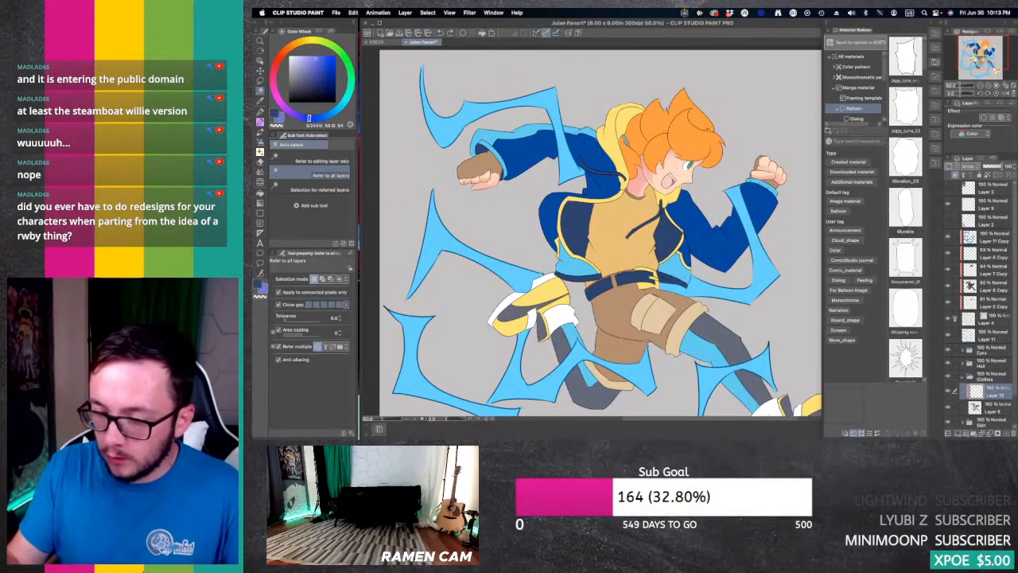
left_click(491, 144)
left_click(503, 160, "shift")
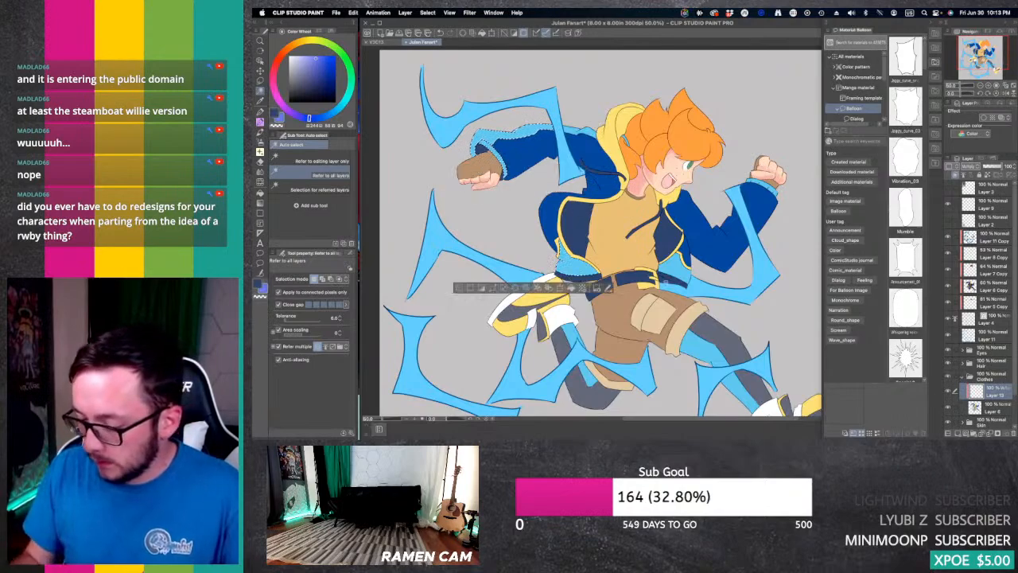
left_click(560, 251, "shift")
left_click(762, 187, "shift")
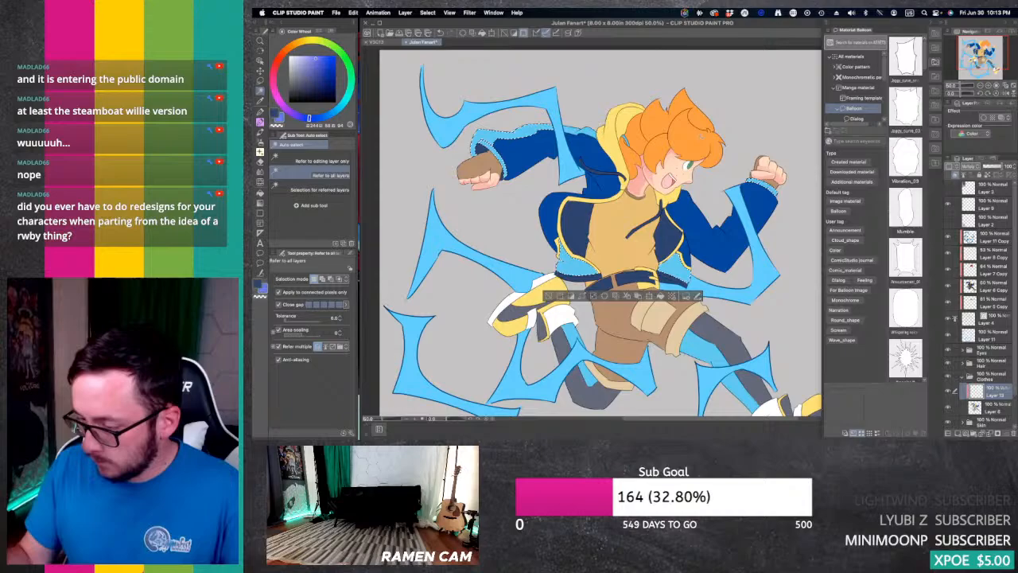
left_click_drag(701, 136, 754, 61)
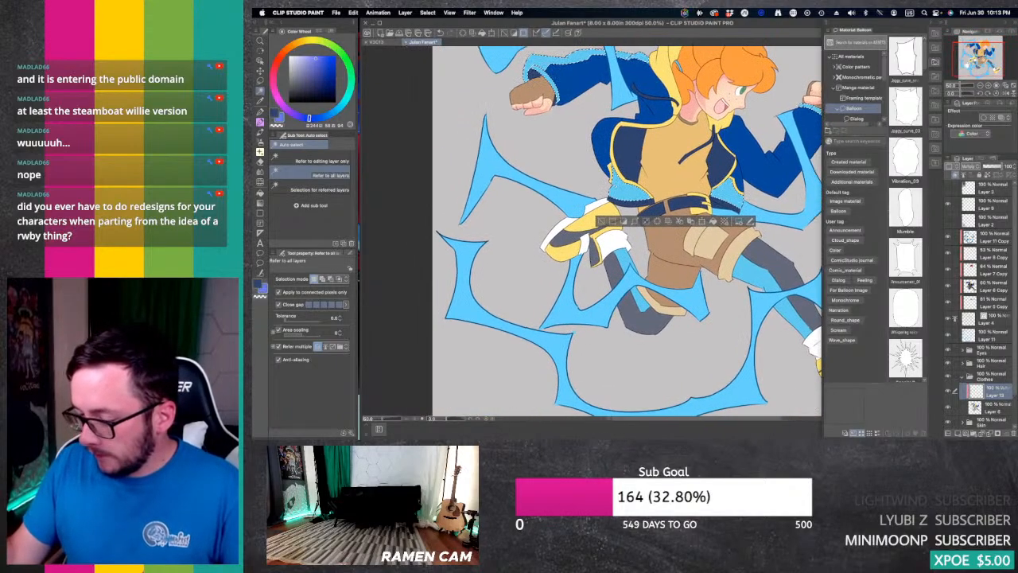
left_click(743, 265, "shift")
left_click(639, 297, "shift")
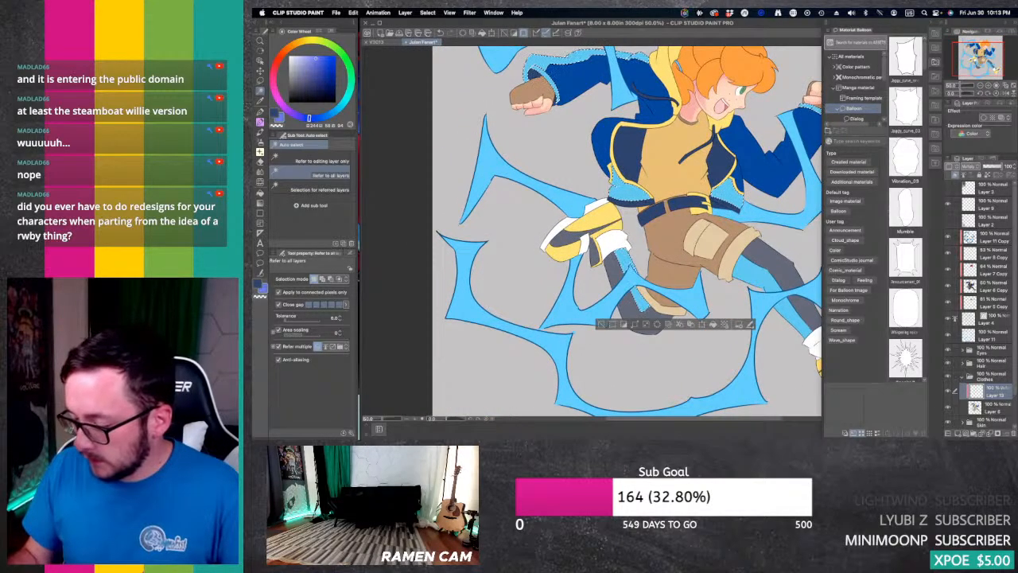
left_click(791, 308, "shift")
left_click_drag(787, 302, 738, 381)
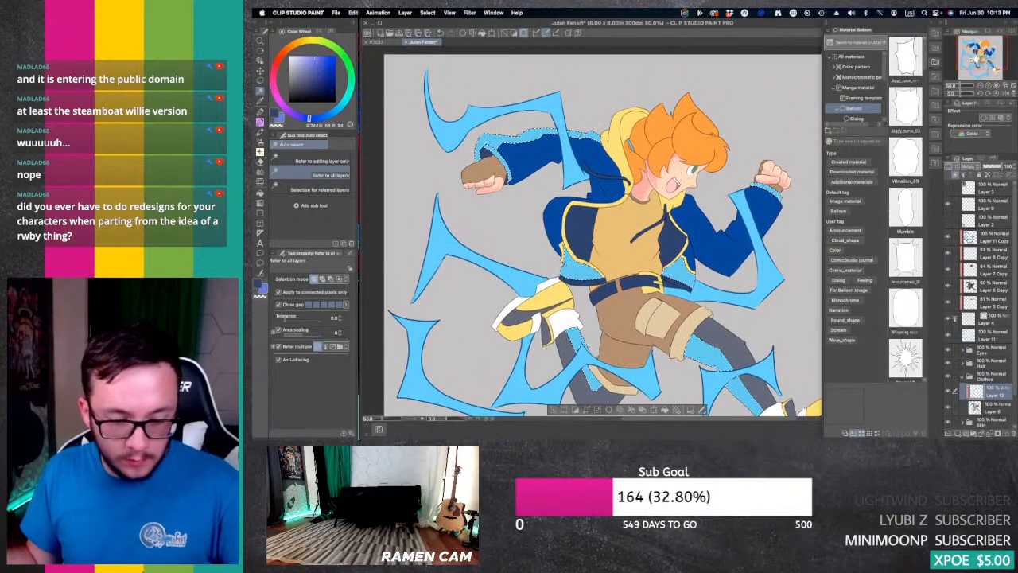
key("b")
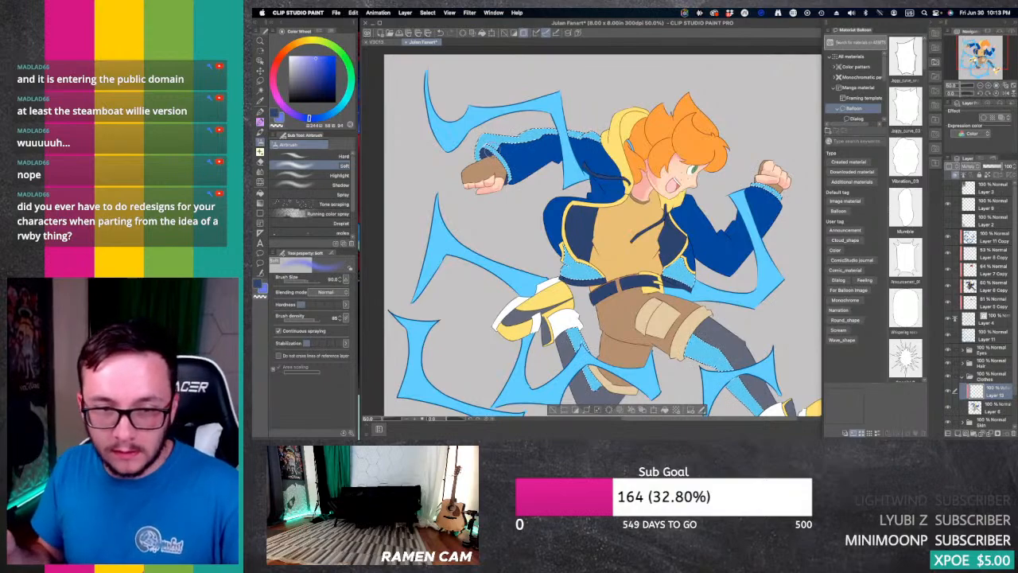
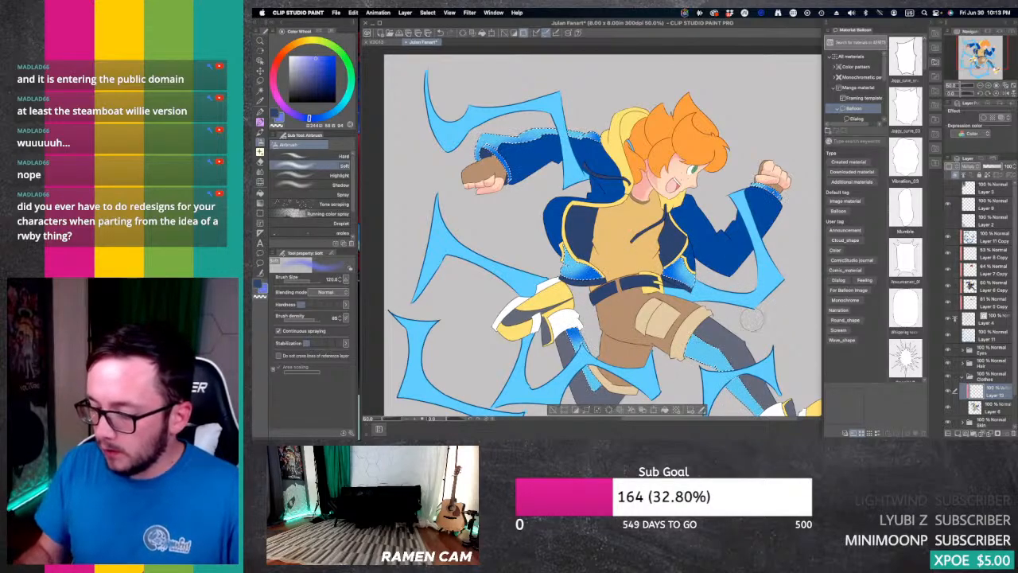
Step: Airbrush soft blue shadows onto the light blue legging panels, and soften them and the jacket hem shading with transparent colour
left_click_drag(751, 319, 812, 258)
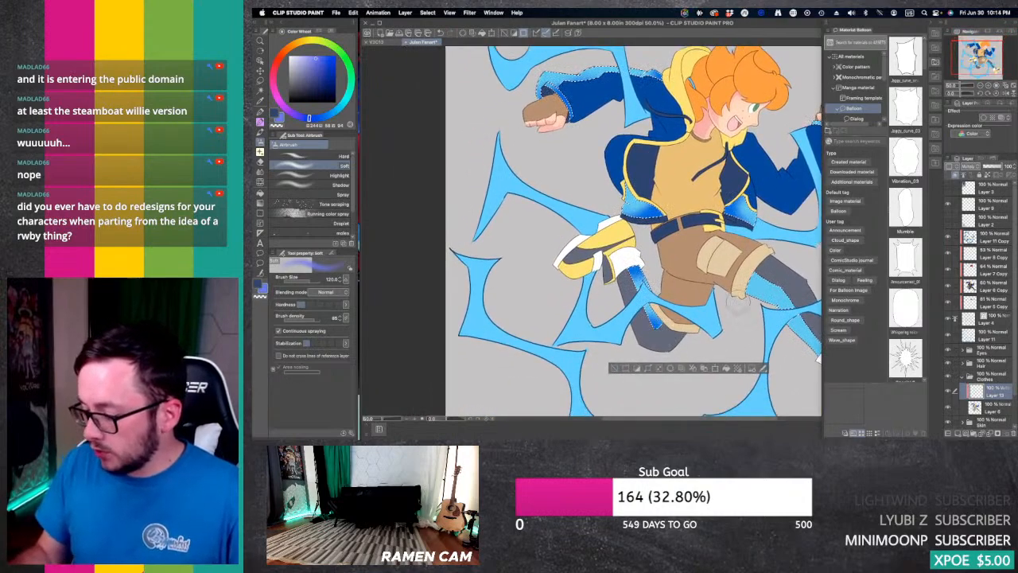
mouse_move(749, 295)
left_mouse_down()
mouse_move(766, 280)
mouse_move(728, 255)
mouse_move(718, 270)
mouse_move(785, 328)
left_mouse_up()
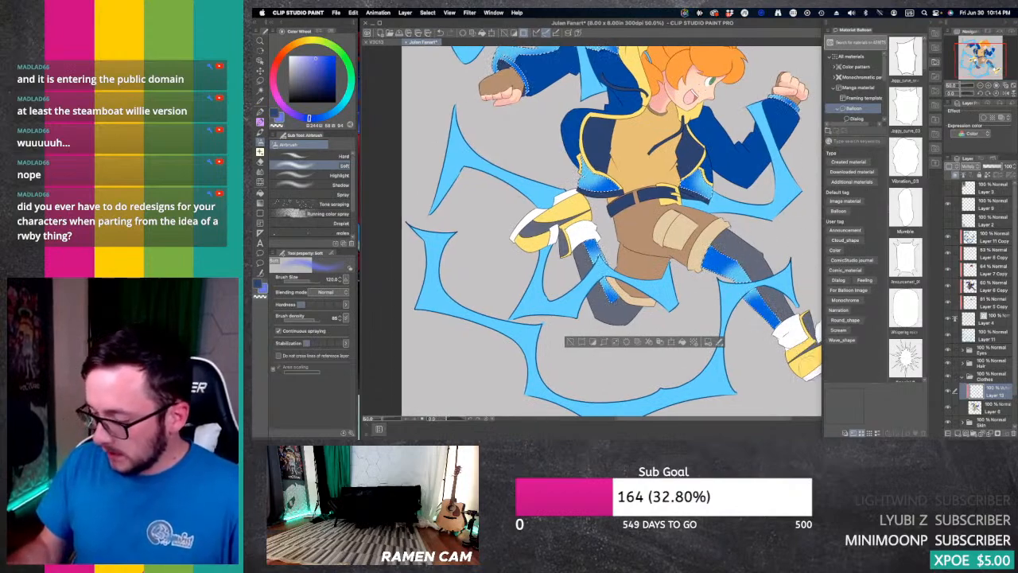
left_click(276, 124)
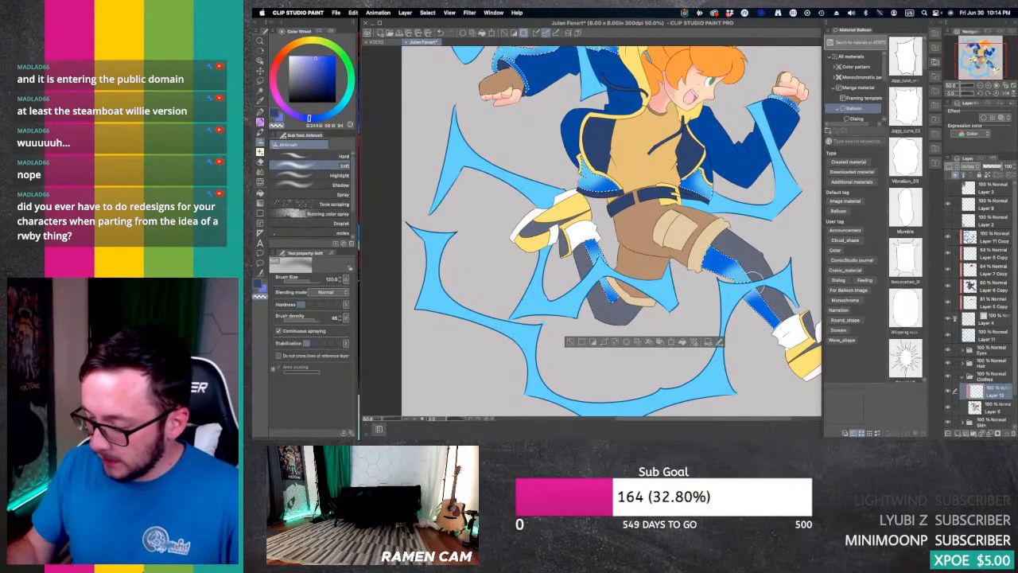
left_click_drag(717, 256, 745, 268)
left_click_drag(752, 302, 767, 312)
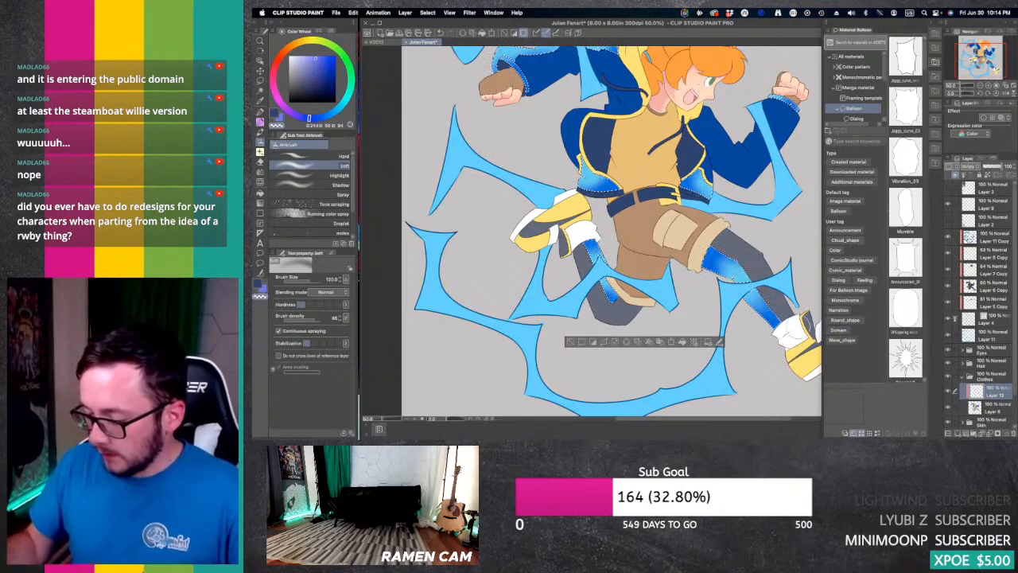
left_click_drag(705, 250, 713, 269)
left_click_drag(587, 168, 608, 188)
left_click_drag(588, 243, 614, 296)
left_click_drag(687, 183, 702, 191)
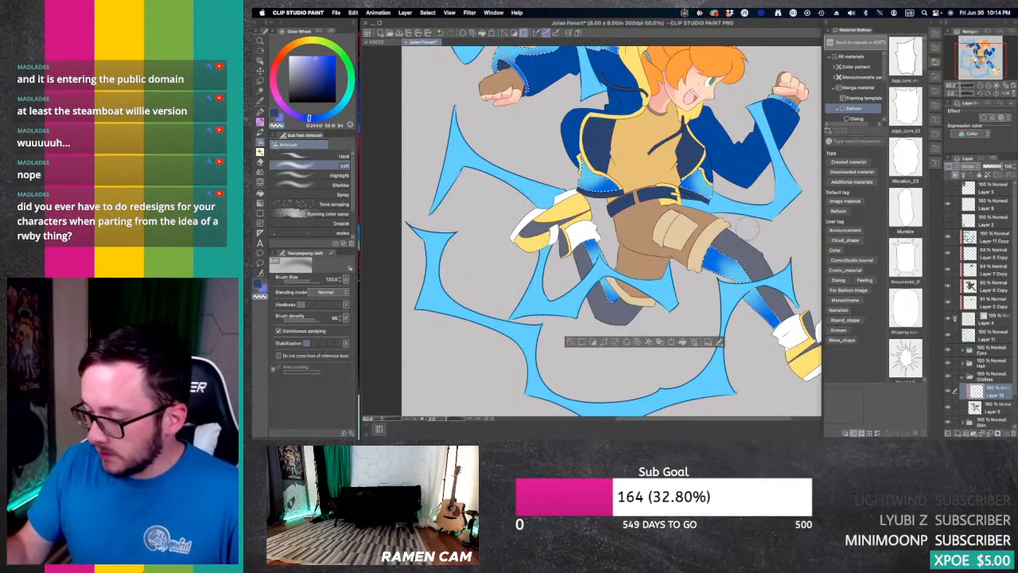
Step: Airbrush and soften the blue shading along the light blue sleeve trim and cuffs, and reduce the shading layer's opacity to about half
left_click_drag(795, 111, 774, 102)
mouse_move(525, 61)
left_mouse_down()
mouse_move(515, 84)
mouse_move(609, 179)
left_mouse_up()
left_click_drag(693, 151, 640, 158)
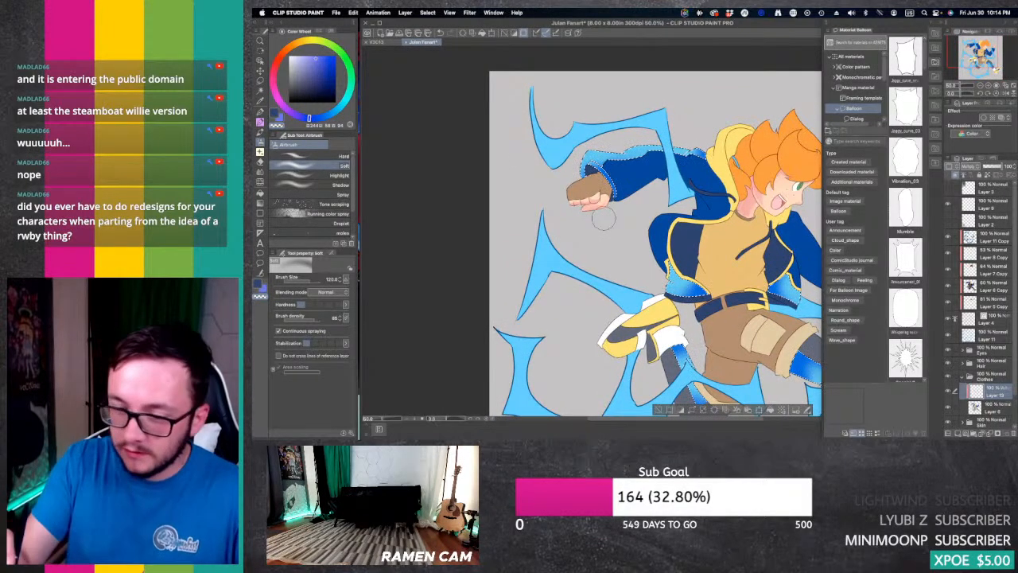
left_click(280, 118)
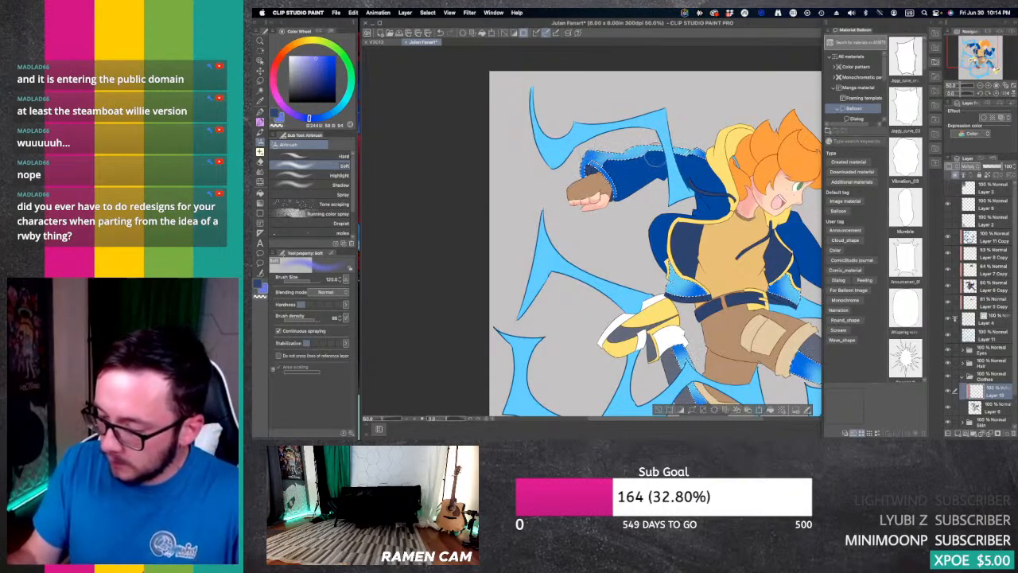
left_click_drag(655, 158, 624, 153)
left_click(276, 125)
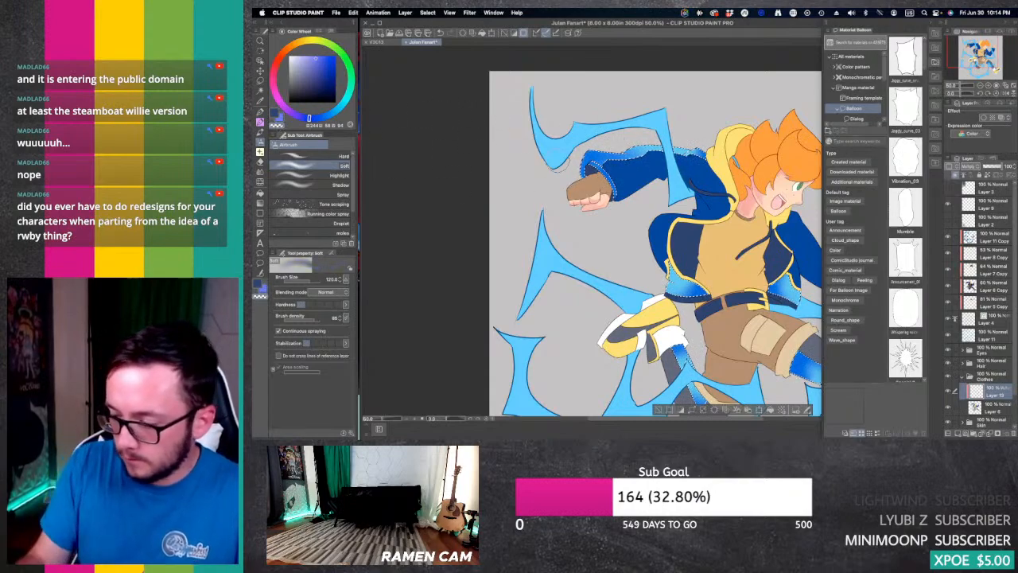
key("super+z")
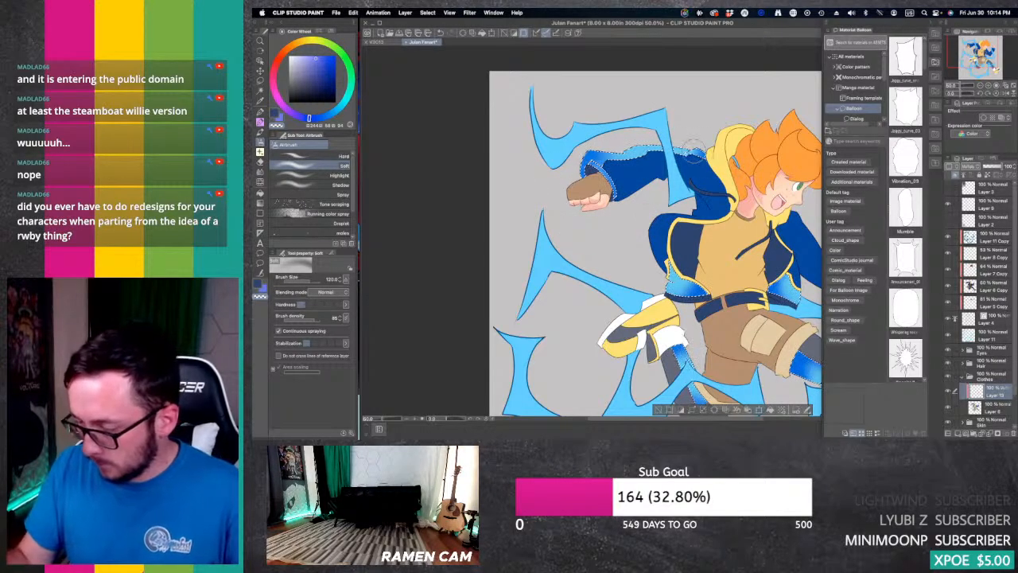
left_click_drag(628, 205, 537, 129)
left_click_drag(986, 65, 989, 64)
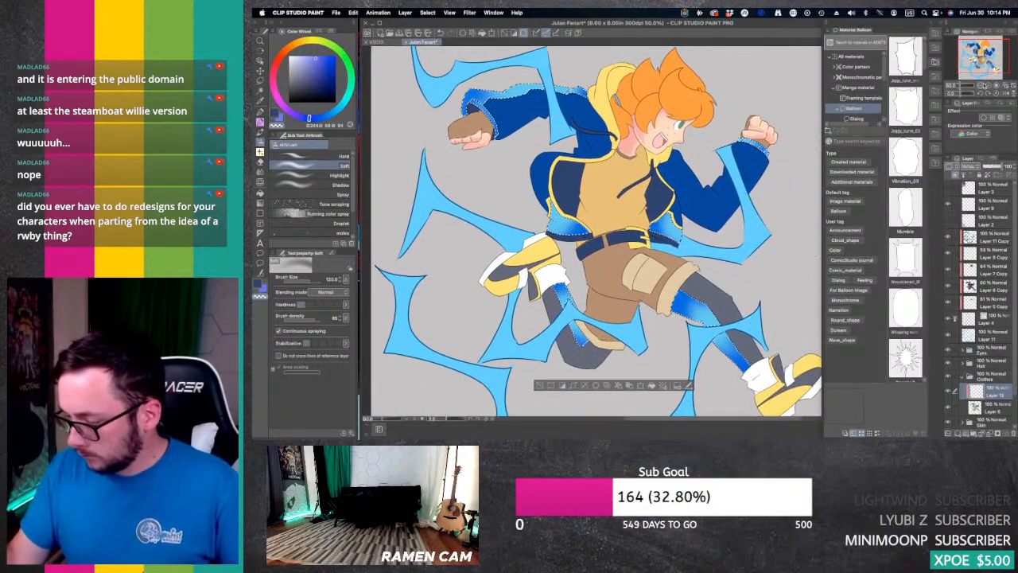
left_click(993, 167)
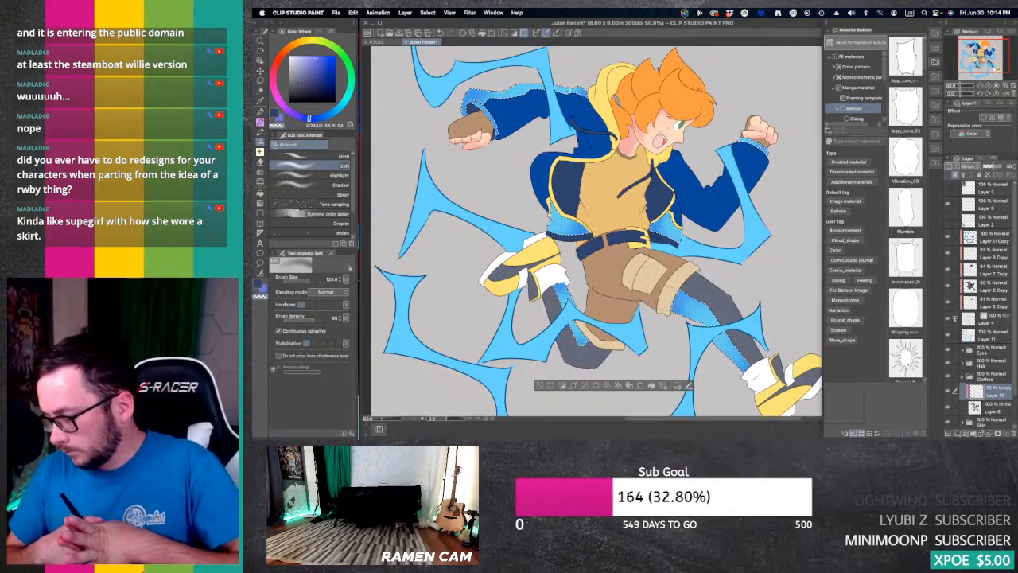
Step: Add a clipped Multiply layer above the soft shading layer, and choose a purple shadow colour with the G-pen
left_click(958, 434)
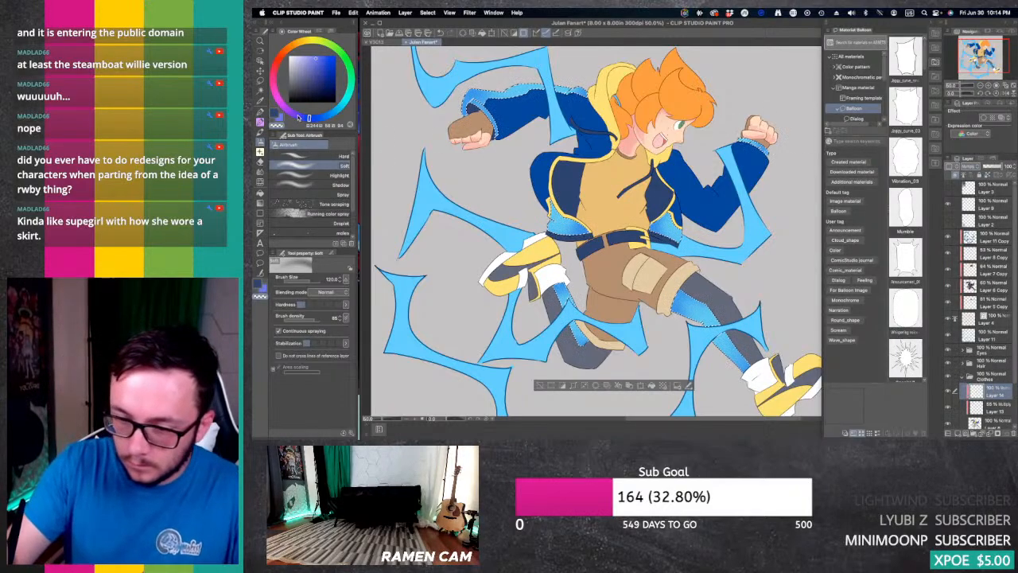
left_click(291, 113)
key("p")
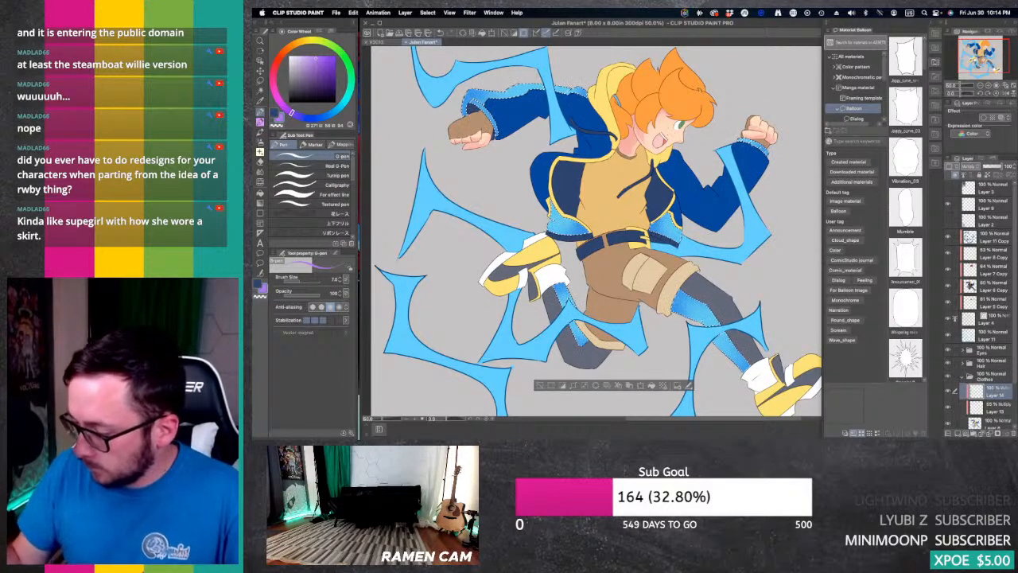
Step: Fill the hard purple shadow shape on the light blue cuff of the forward raised fist and clean it with the Hard eraser
key("g")
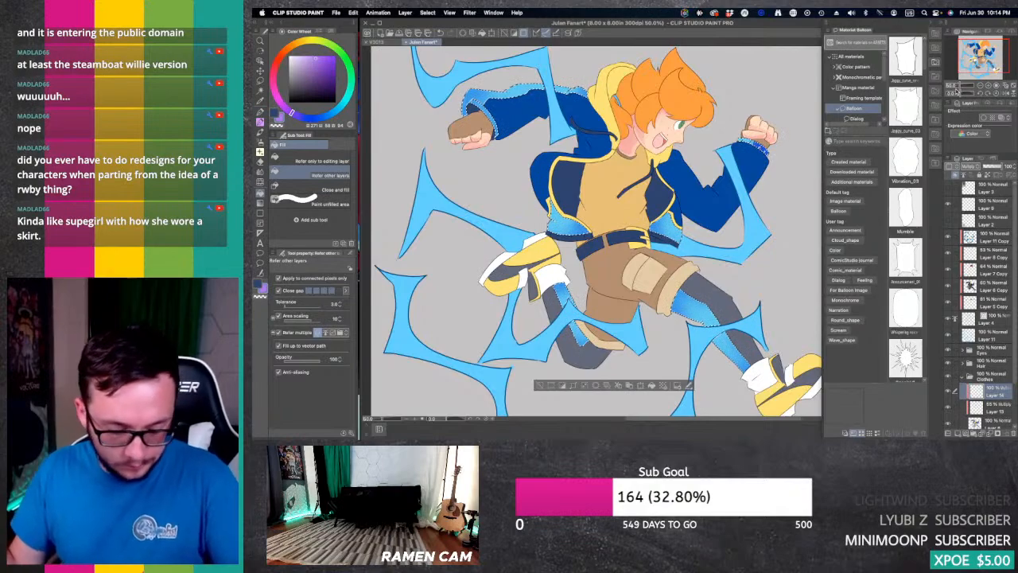
left_click(988, 85)
left_click(989, 85)
left_click_drag(990, 55, 994, 49)
key("e")
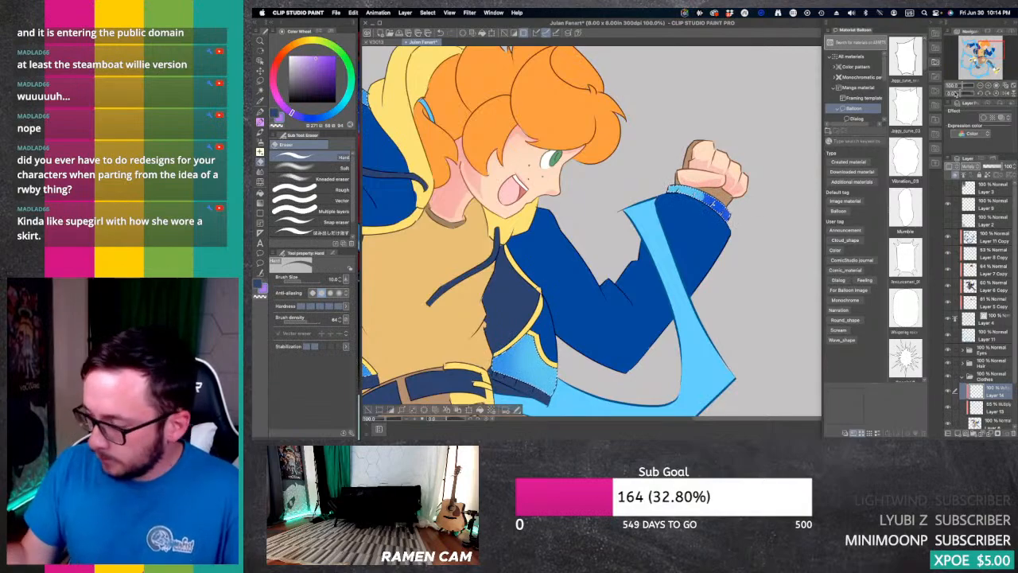
Step: Outline, trim and fill hard shadow shapes on the light blue trim and cuff of the outstretched rear sleeve
left_click(979, 48)
left_click_drag(979, 47, 968, 45)
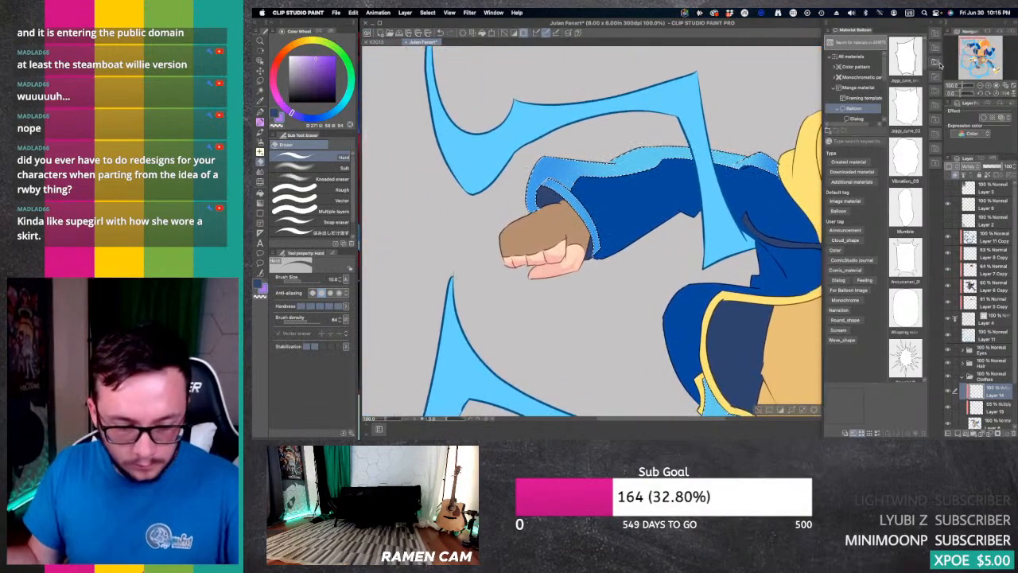
key("p")
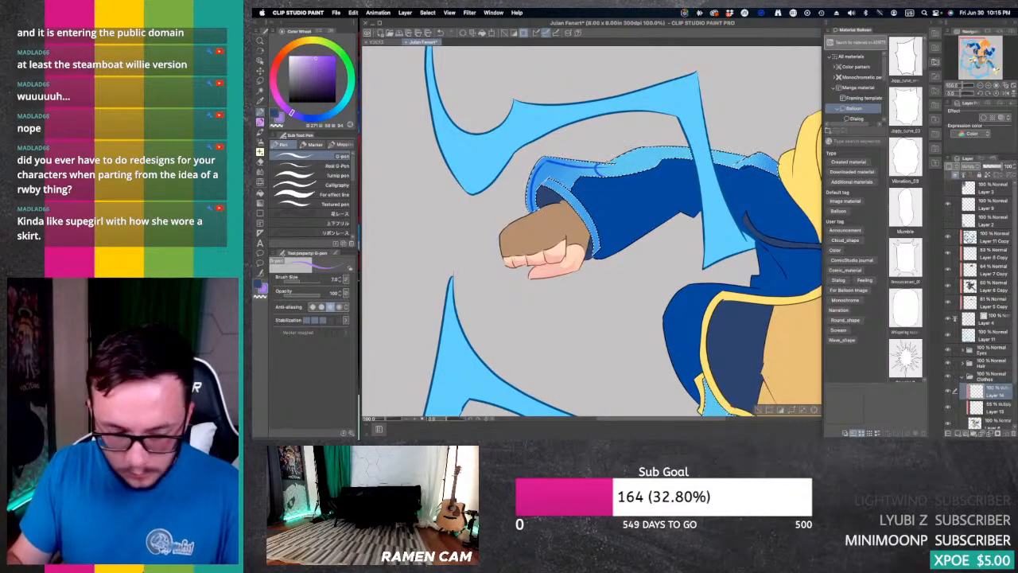
key("e")
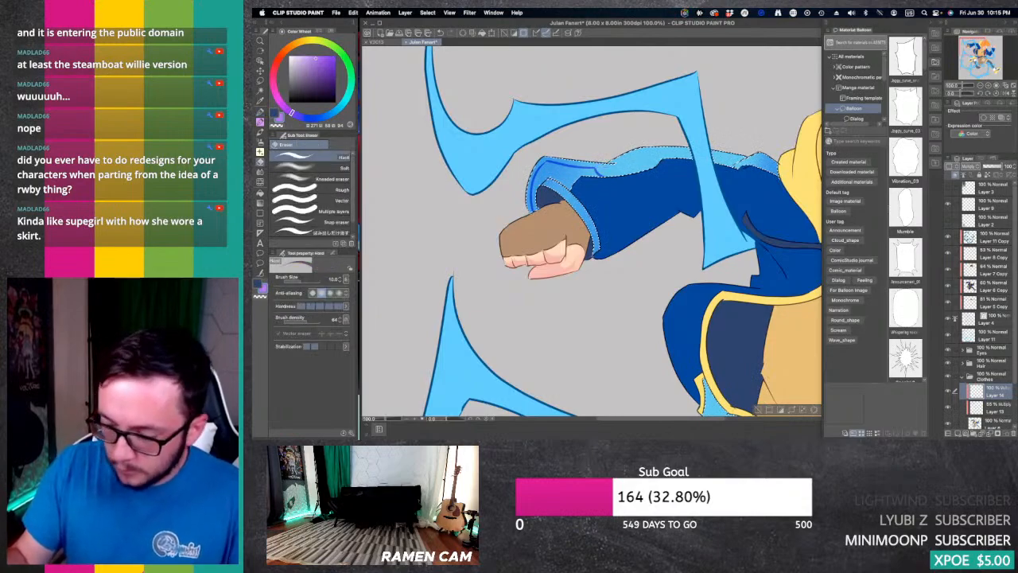
key("g")
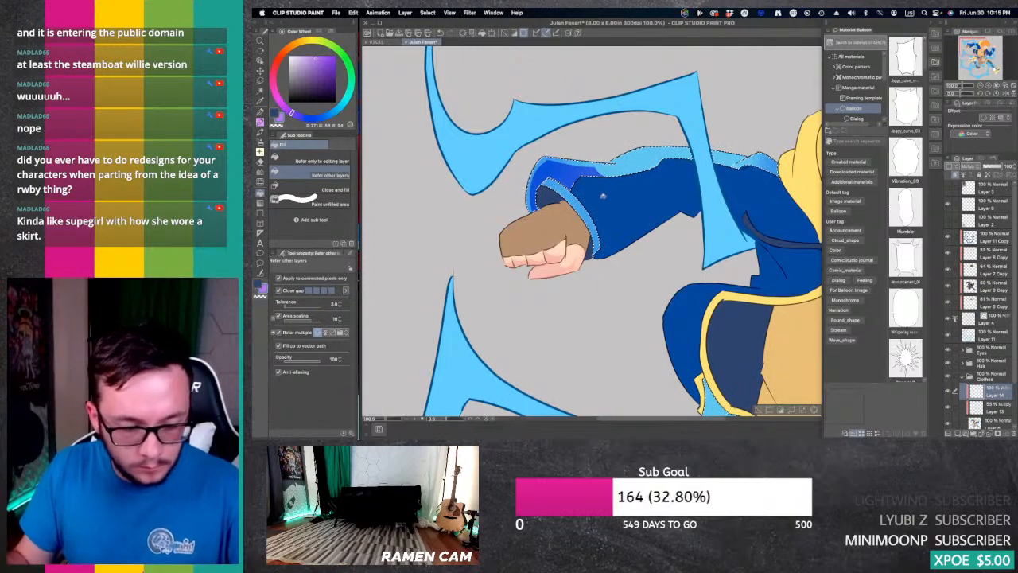
key("p")
key("g")
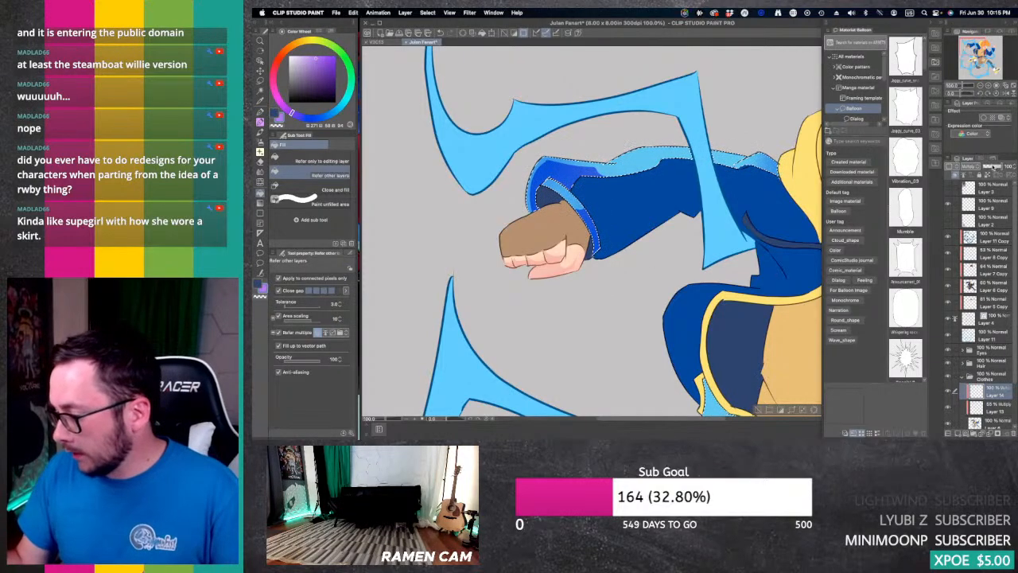
Step: Lower the hard shadow layer's opacity to 47% and add a hard shadow to the rear sleeve trim near the shoulder
left_click_drag(997, 167, 993, 165)
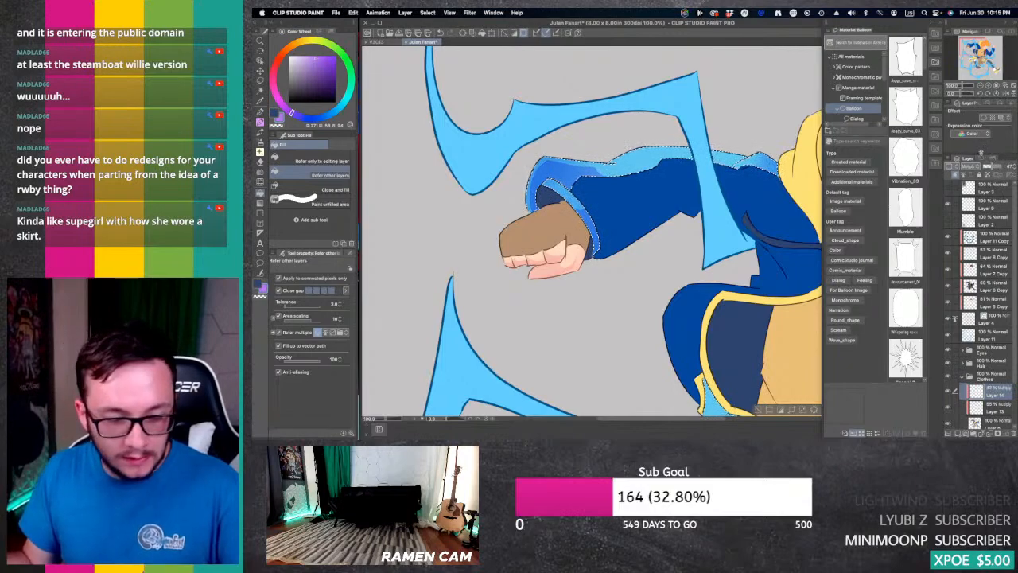
key("p")
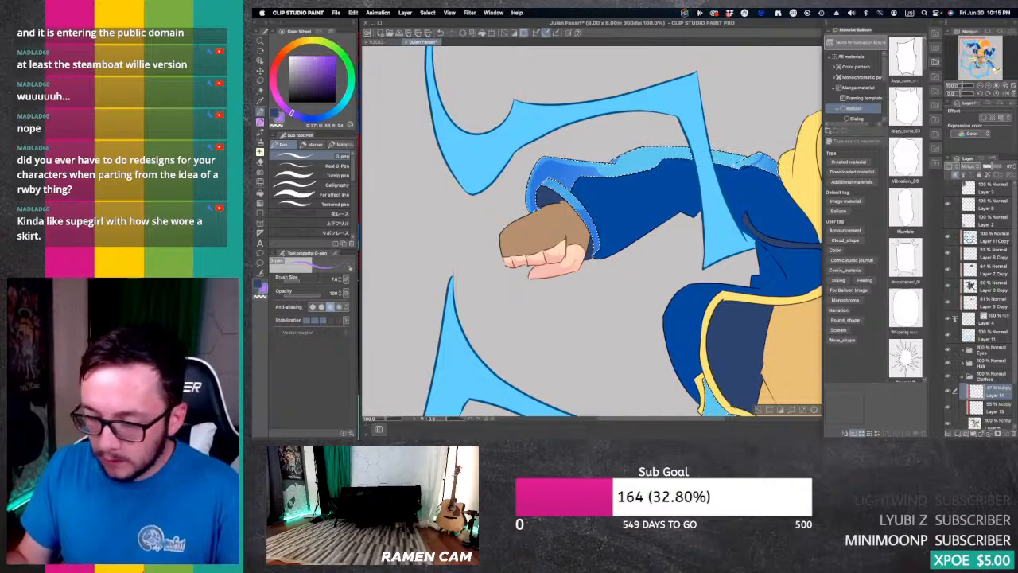
key("g")
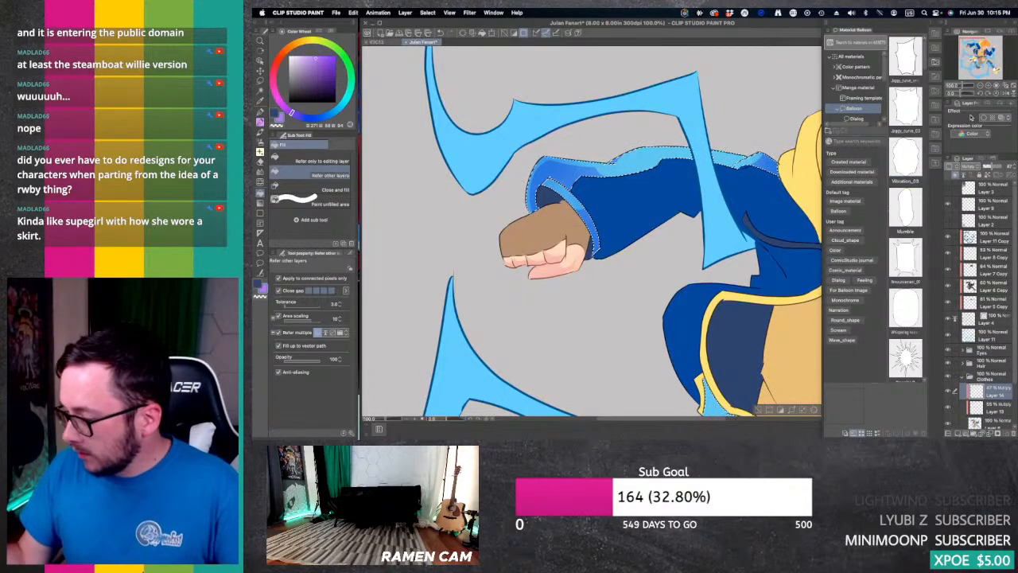
Step: Outline a hard shadow with the G-pen on the light blue jacket hem above the raised shoe and fill it
left_click(981, 85)
left_click_drag(978, 52, 983, 56)
left_click(988, 85)
left_click(988, 85)
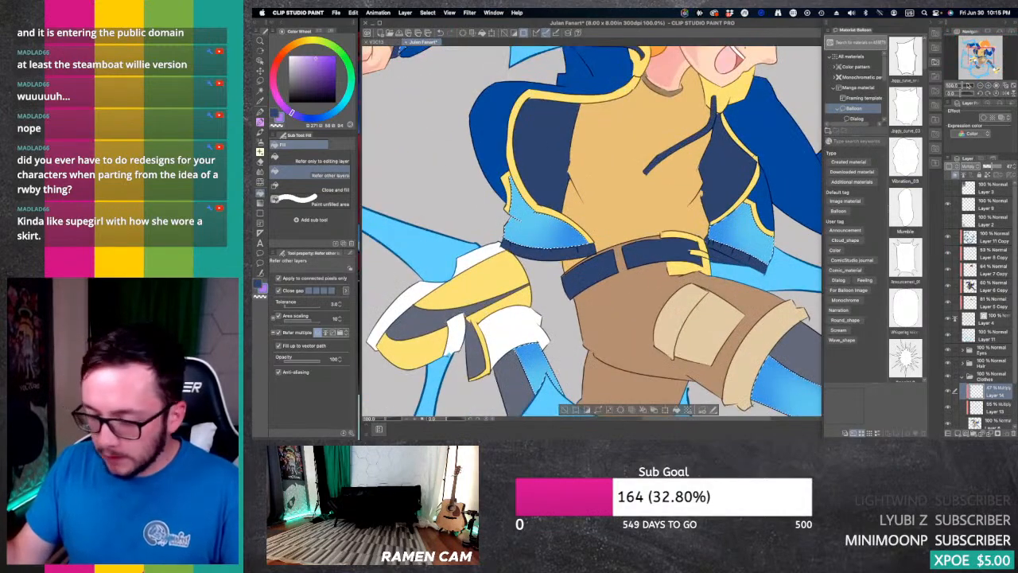
key("p")
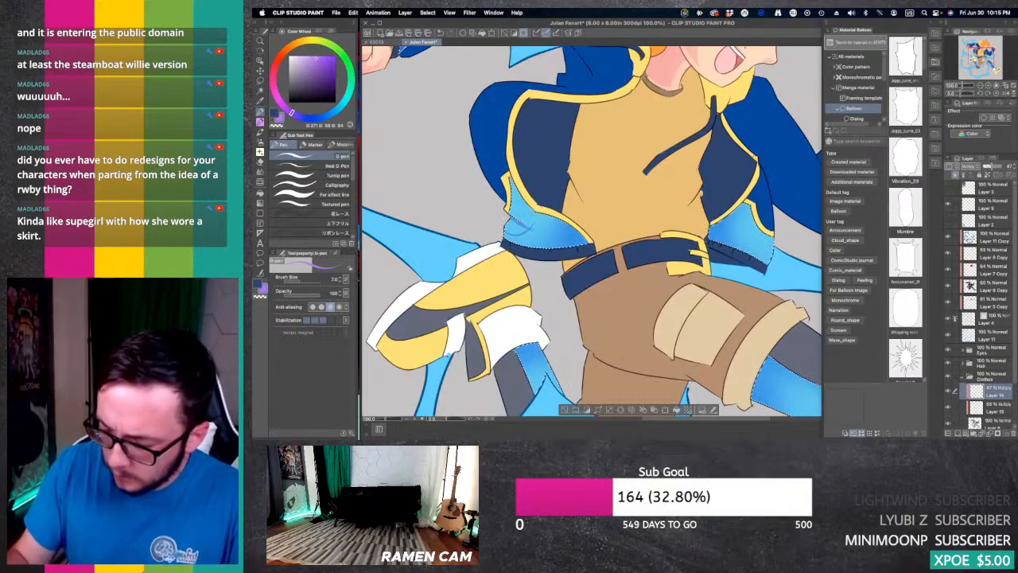
key("g")
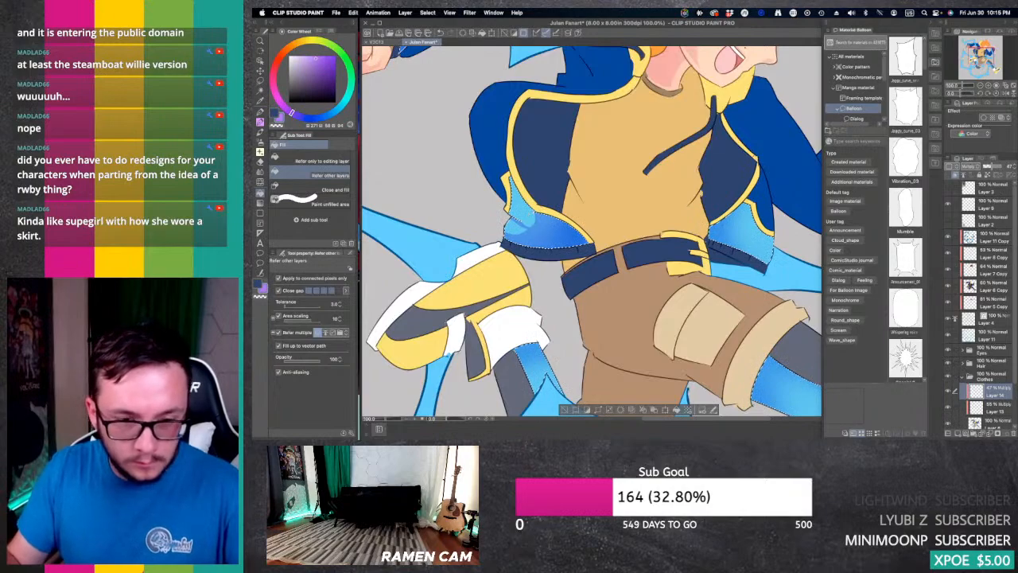
Step: Refine the same hem shadow with pen strokes and light streaks cut by the Hard eraser, undoing the unwanted strokes
key("p")
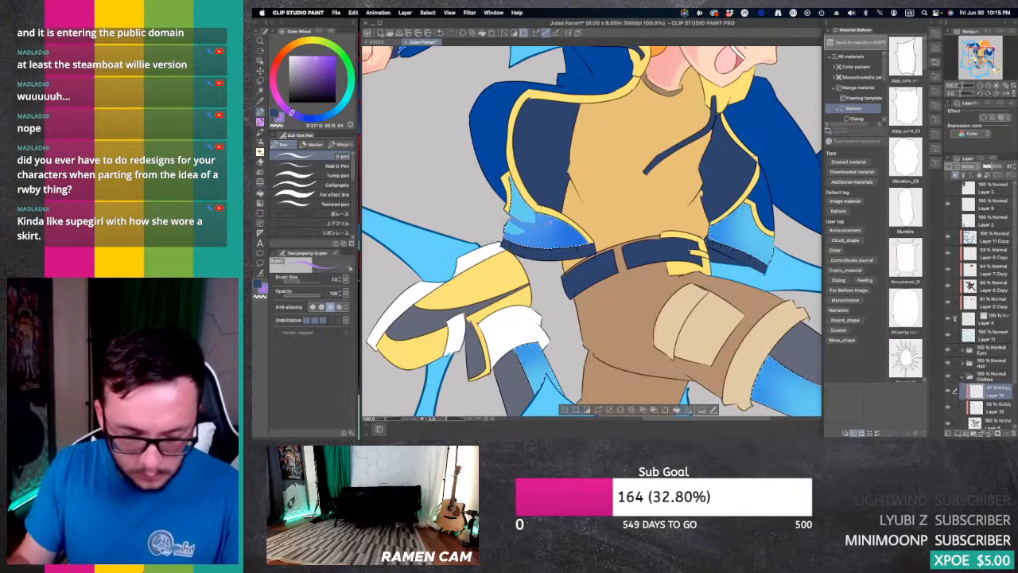
key("e")
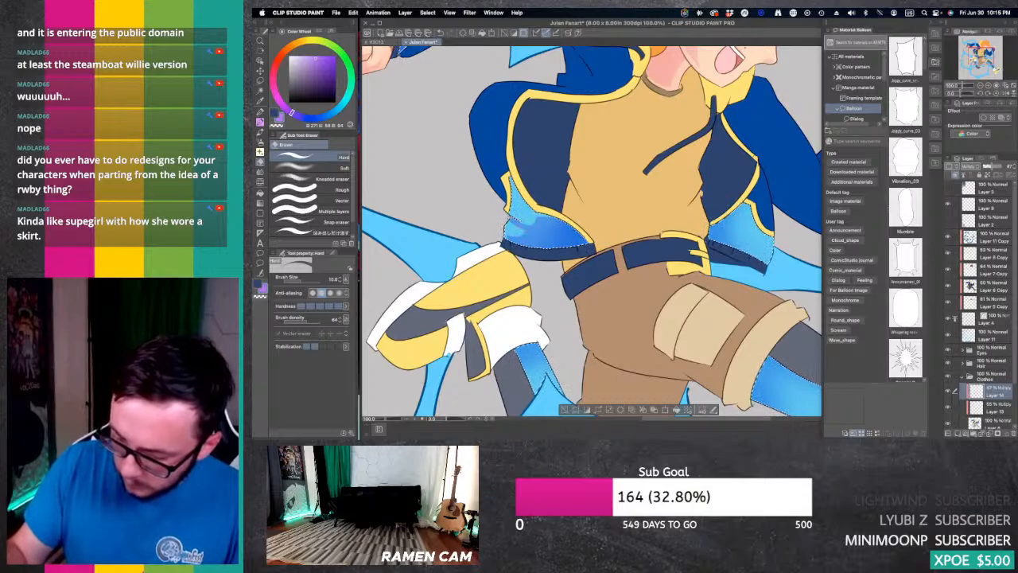
key("super+z")
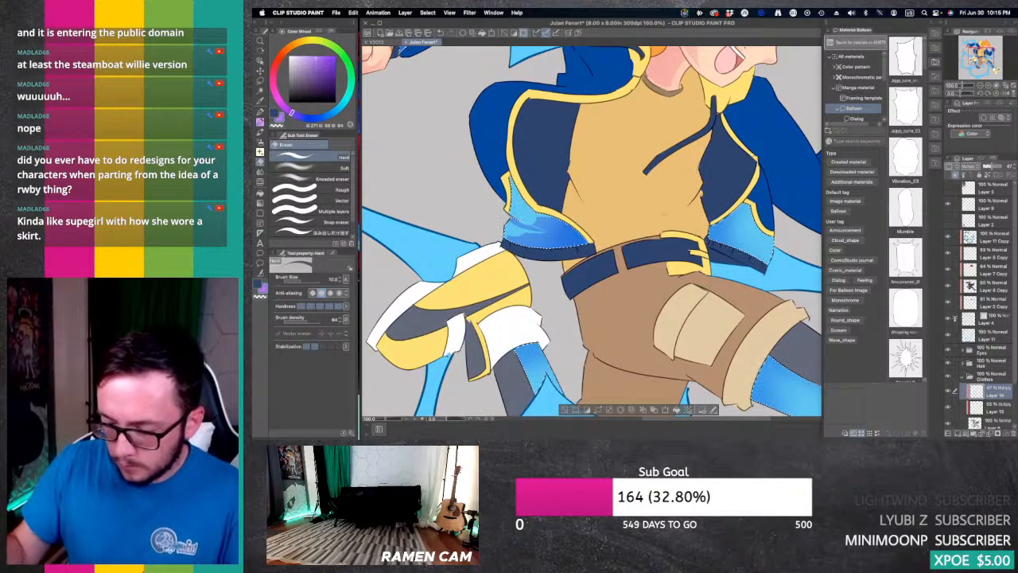
key("super+z")
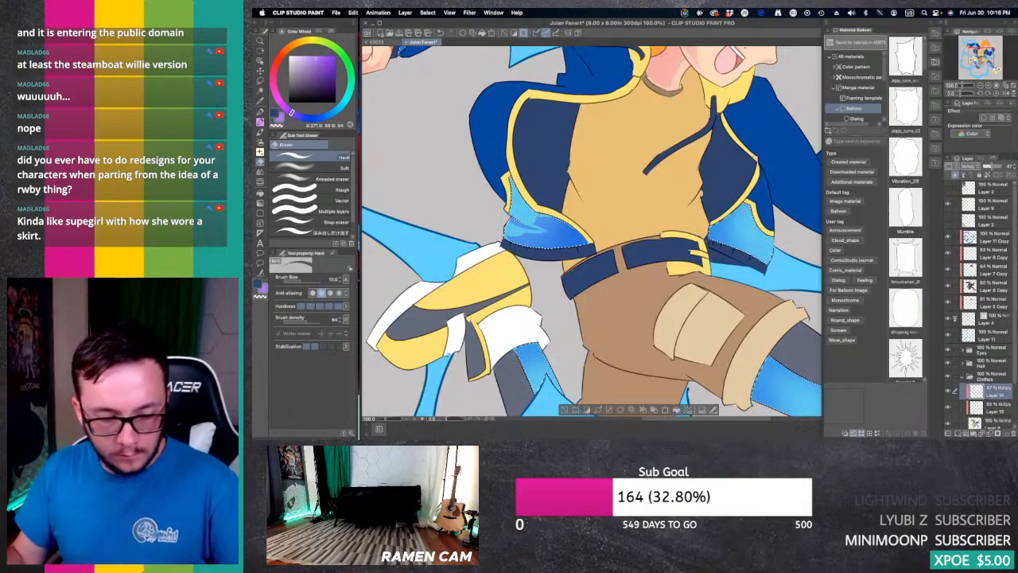
Step: Outline and fill a hard shadow on the light blue jacket hem on the forward-arm side, undoing an unwanted stroke
key("p")
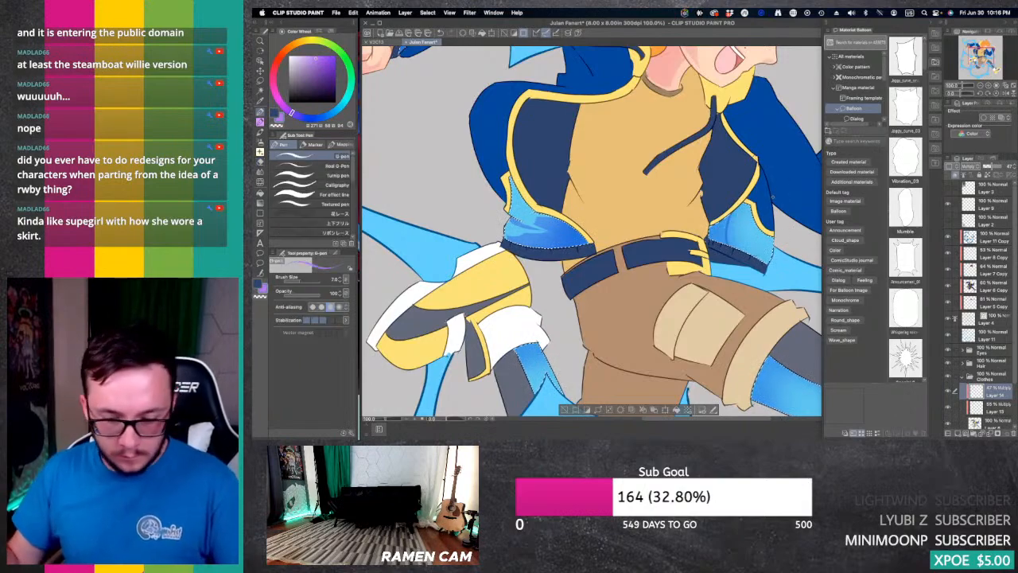
key("super+z")
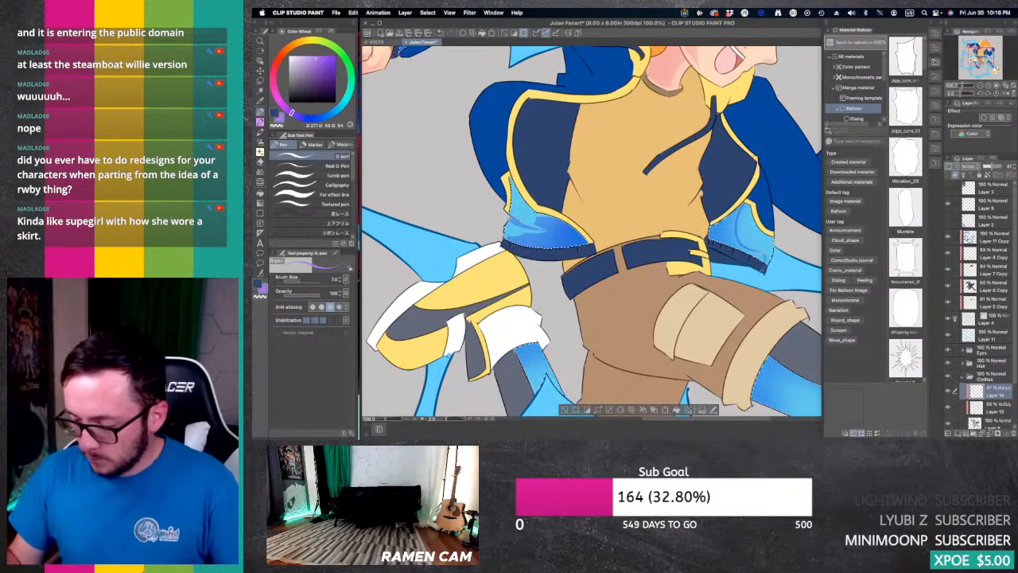
key("g")
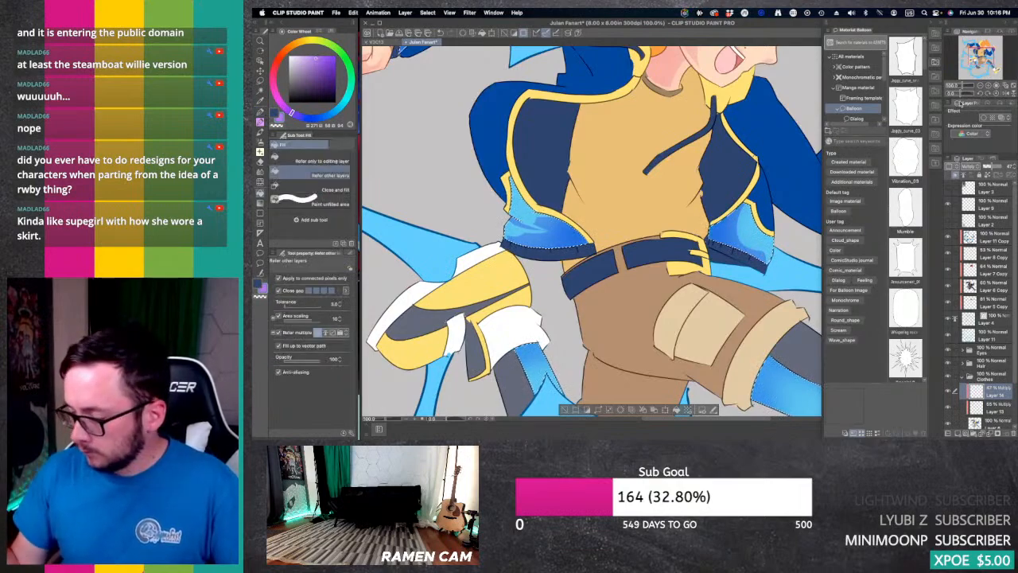
Step: Clear the selection of the light blue areas and raise the hard shadow layer's opacity, judging the whole character
left_click(979, 86)
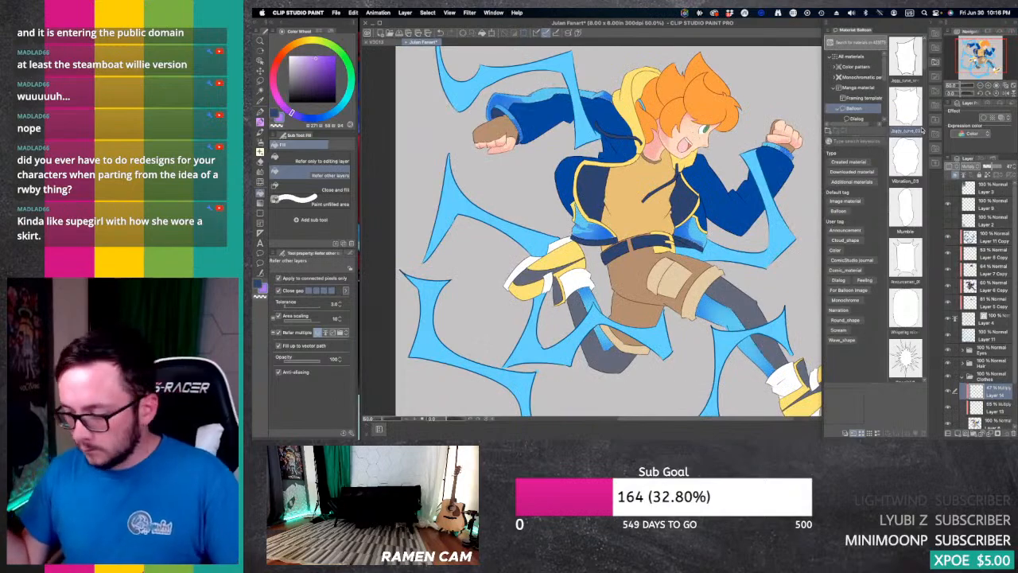
key("e")
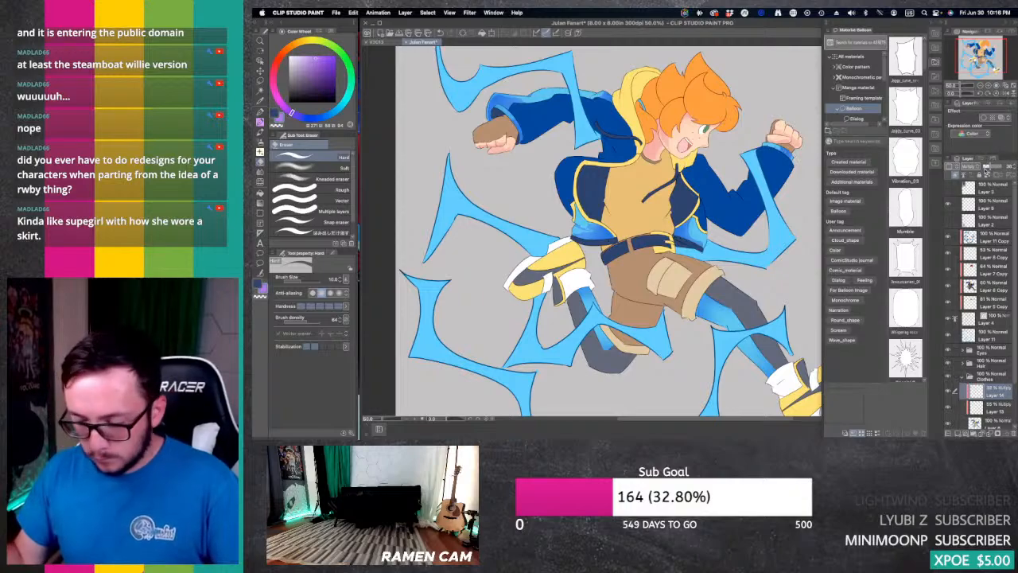
Step: Undo the last opacity change and deselection, and add hard shadows to the legs' light blue areas with the G-pen at size 17
key("super+z")
key("super+z")
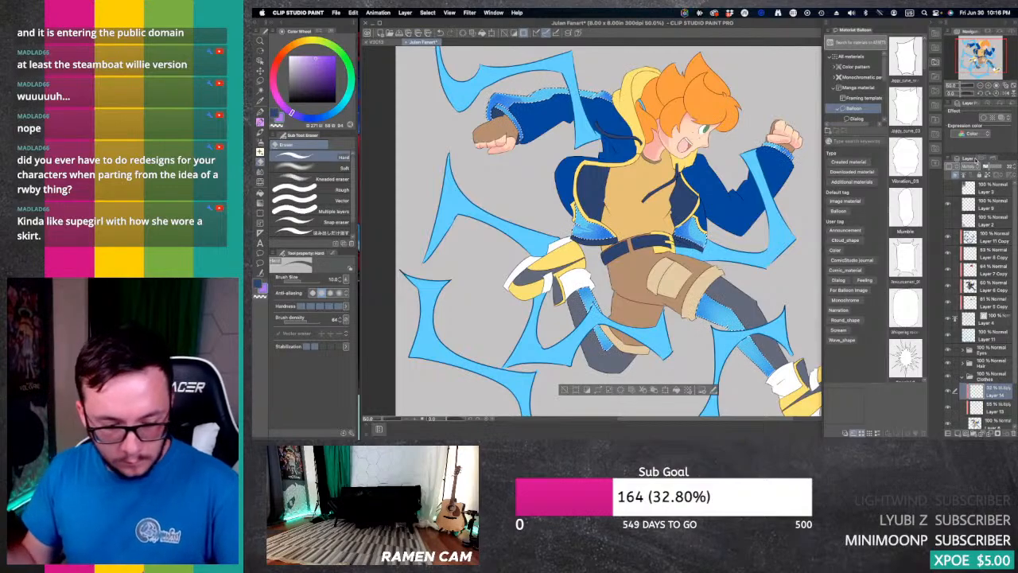
key("p")
key("bracketright")
key("bracketright")
key("bracketright")
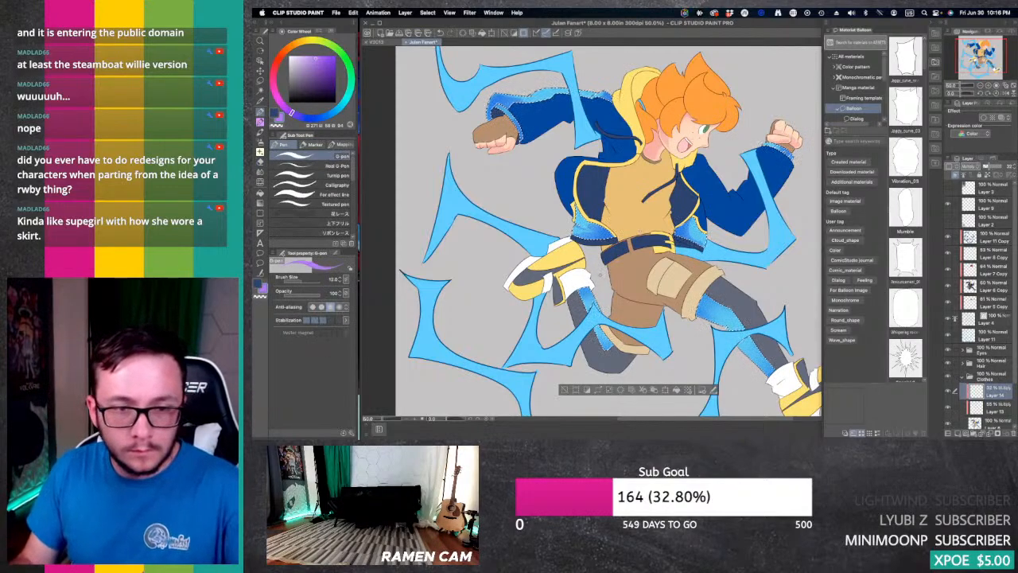
key("bracketright")
key("bracketright")
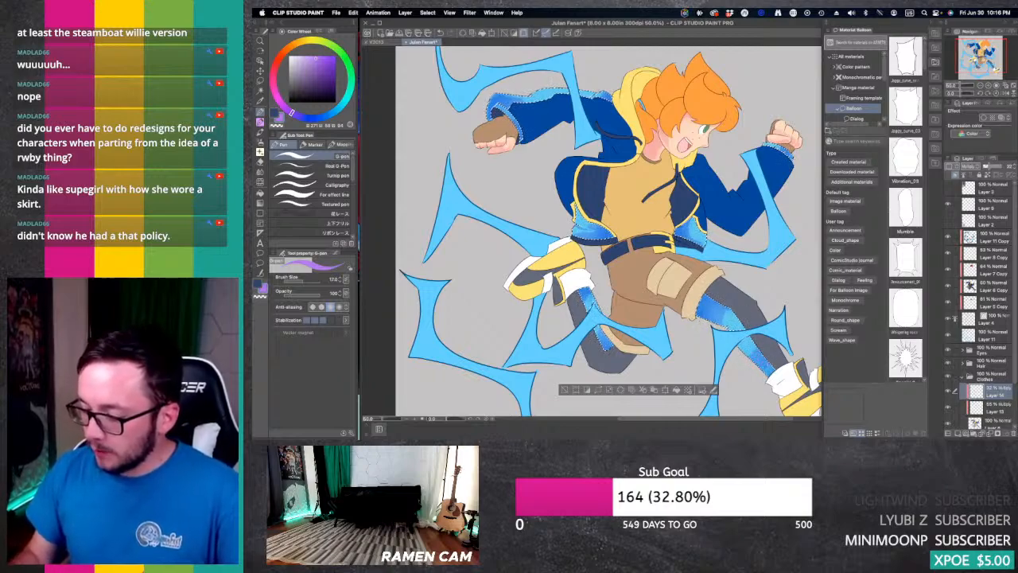
Step: Trim the light blue leg shadows with an enlarged Hard eraser, undo the unwanted stroke, and clear the selection
key("e")
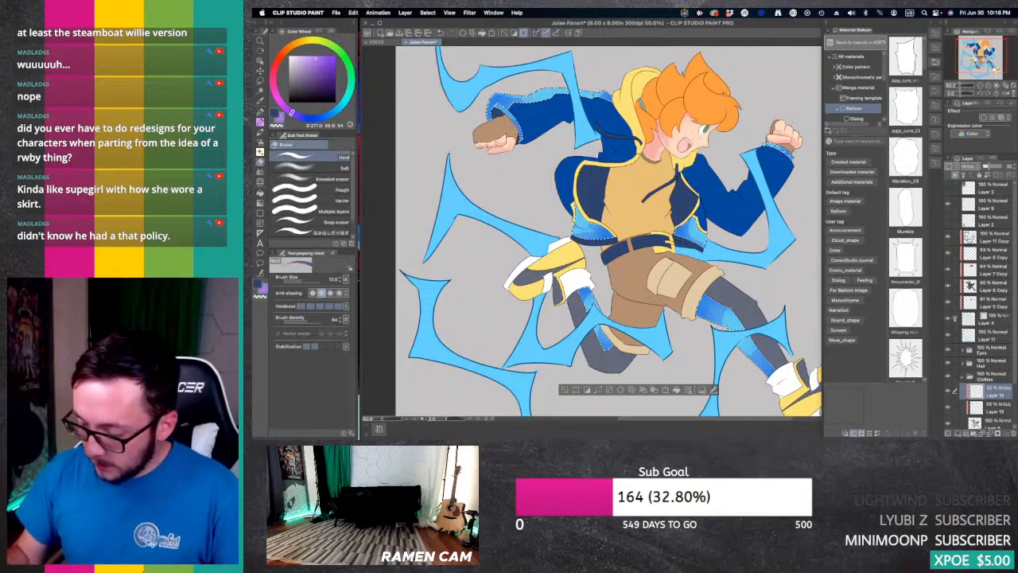
key("bracketright")
key("bracketright")
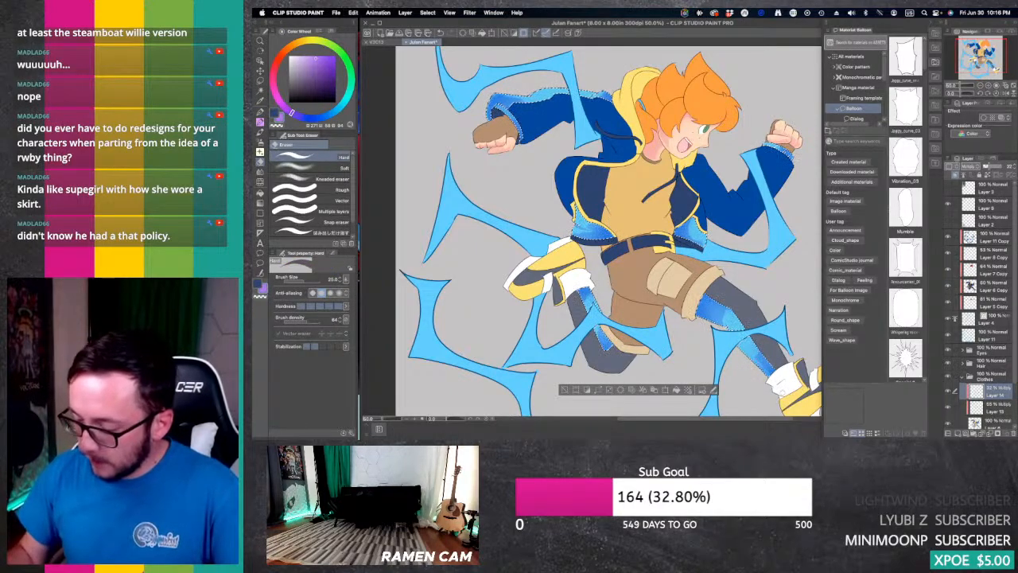
key("super+z")
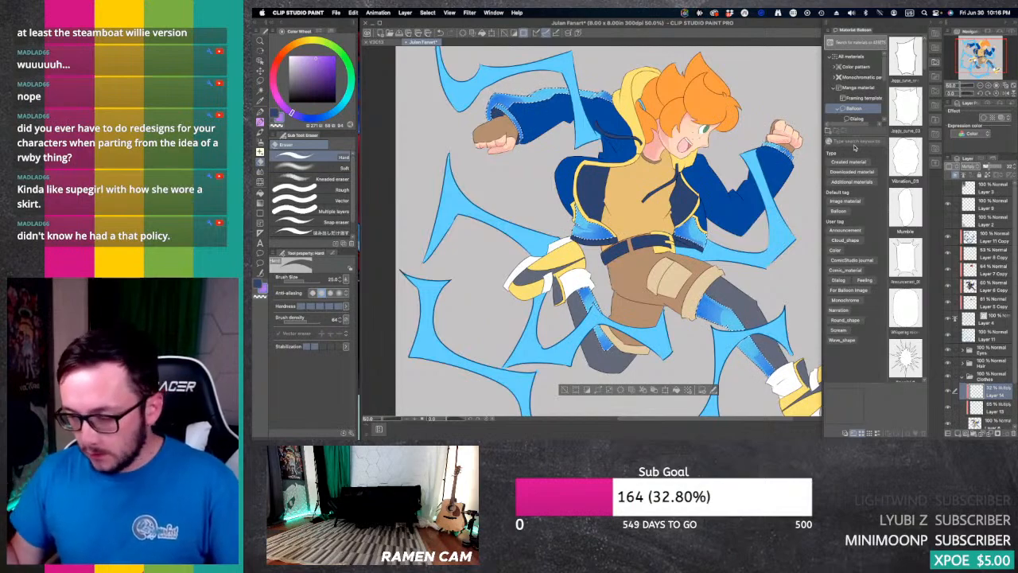
key("super+d")
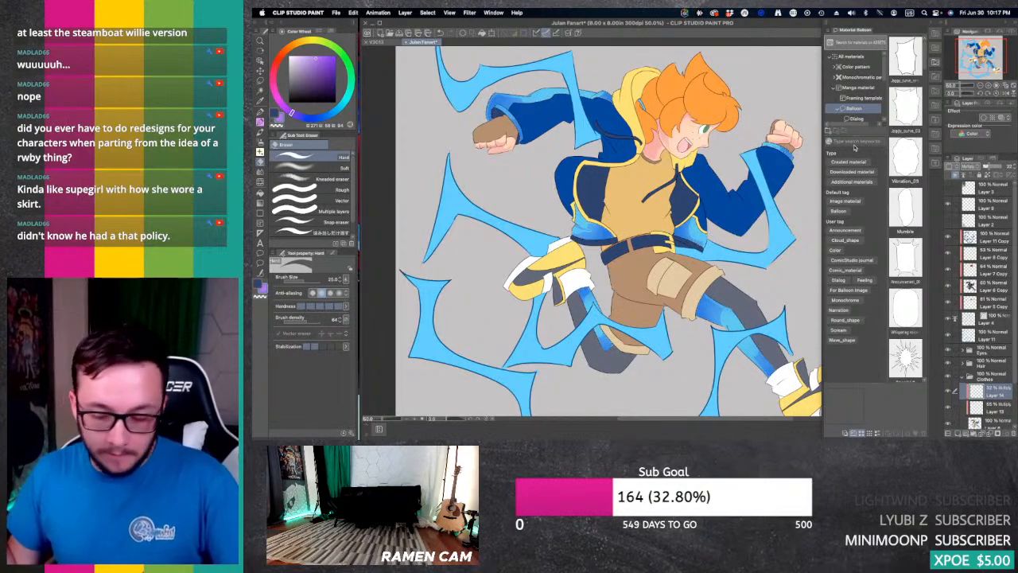
Step: Auto select all dark blue areas of the jacket, including both sleeves, the shoulder and the body, referring to all layers
key("w")
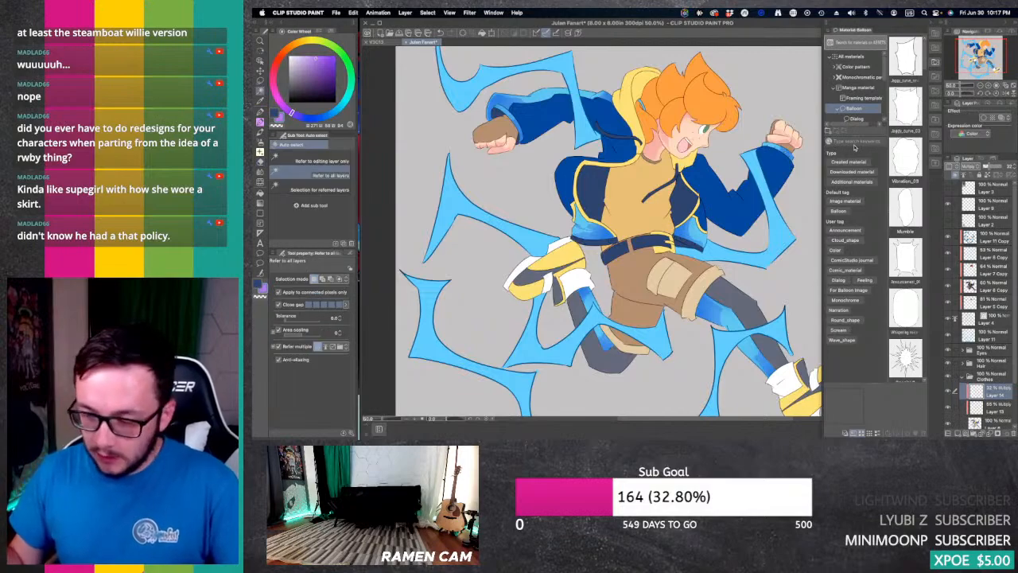
left_click(623, 152)
left_click(614, 122, "shift")
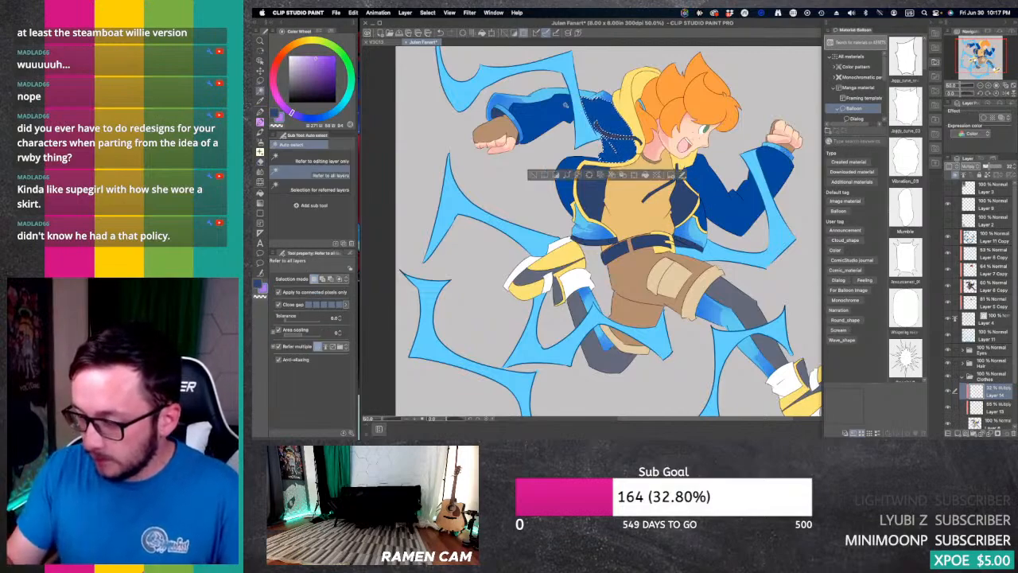
left_click(551, 119, "shift")
left_click(571, 183, "shift")
left_click(732, 193, "shift")
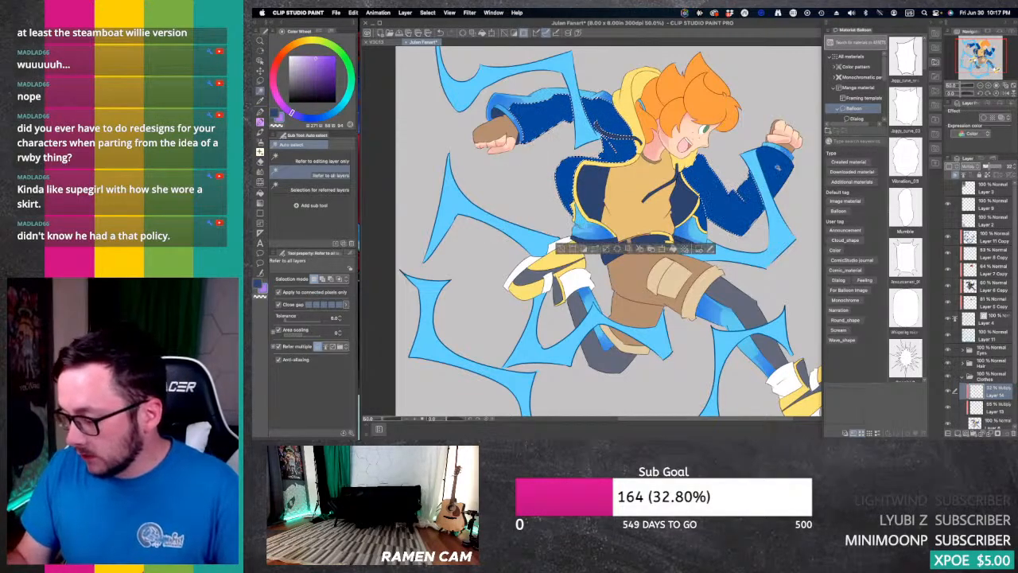
left_click(778, 168, "shift")
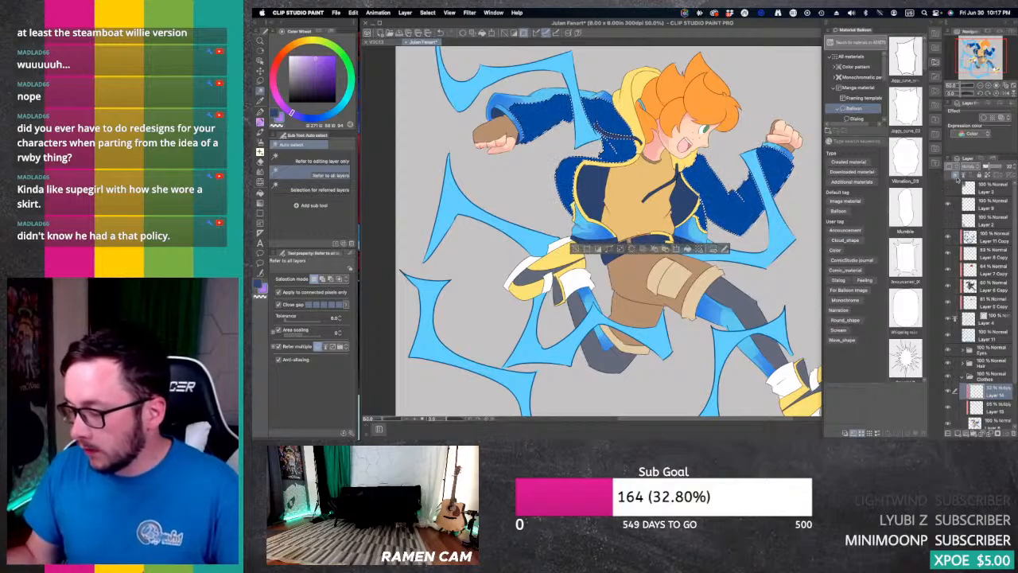
Step: Sample the jacket's dark blue, shift its hue toward violet, and airbrush soft shadows over the selected areas on Layer 13
key("super+plus")
left_click_drag(516, 72, 587, 178)
key("i")
left_click(591, 175)
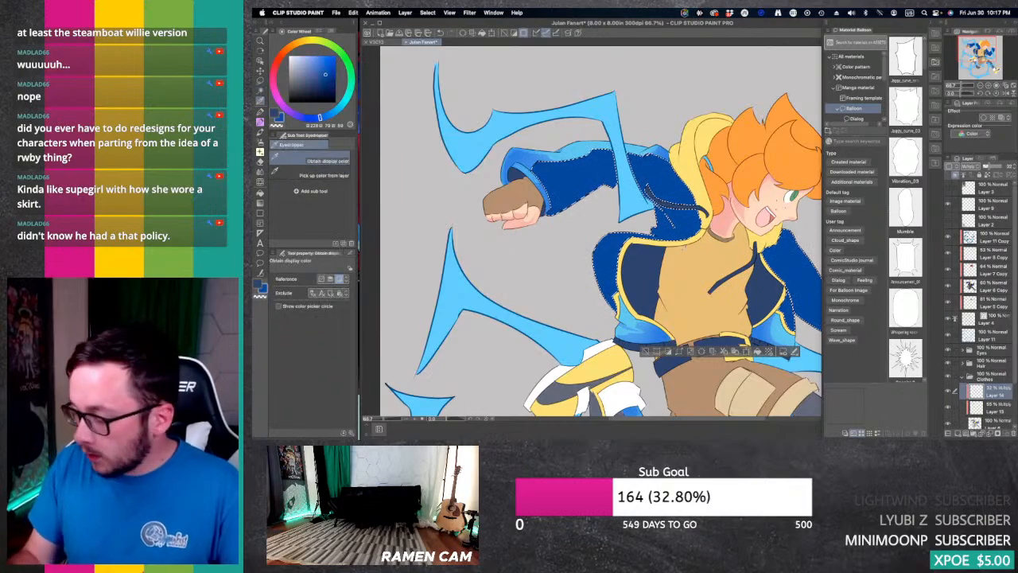
left_click(995, 407)
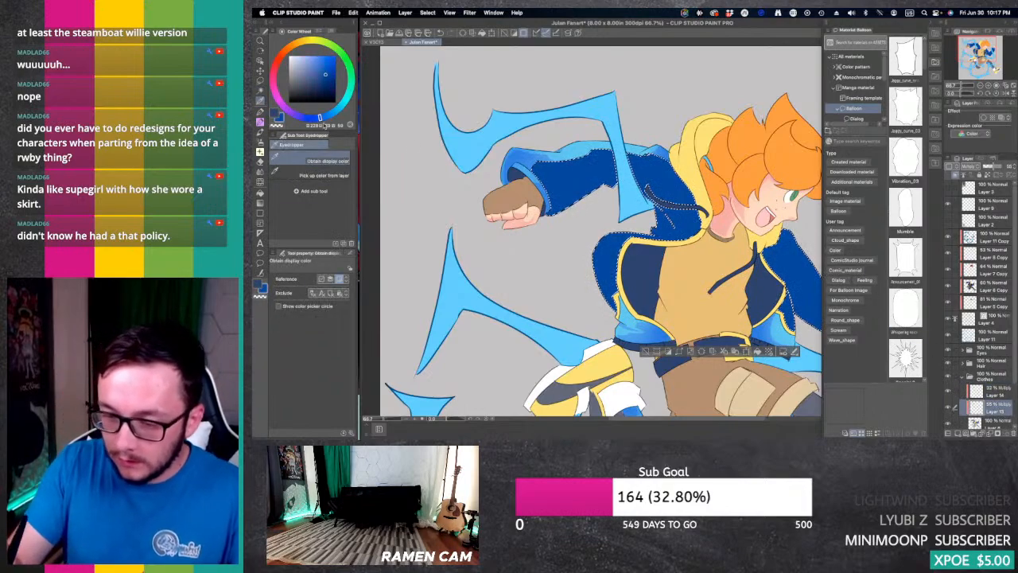
left_click_drag(320, 118, 297, 116)
key("b")
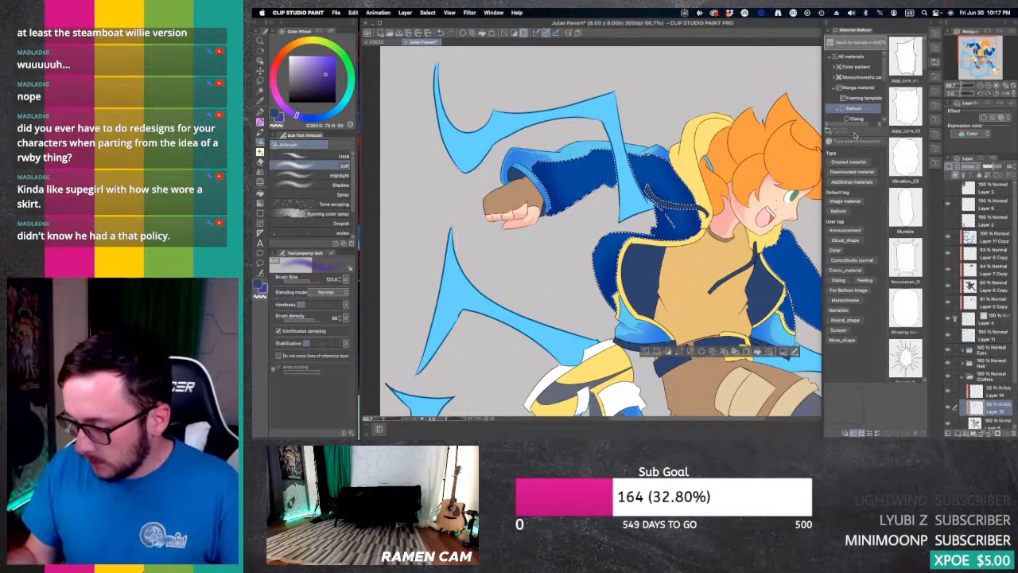
left_click_drag(977, 51, 988, 53)
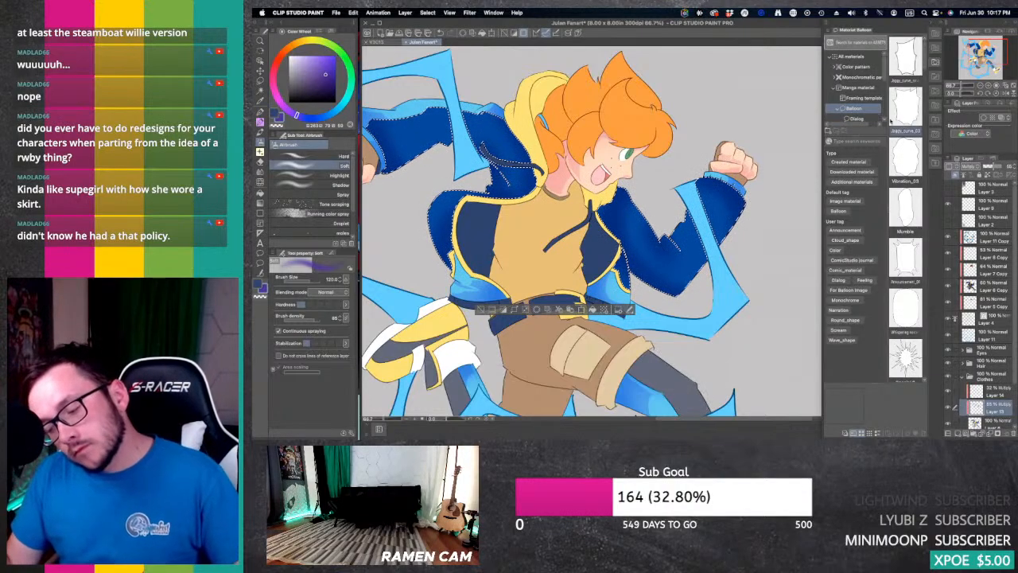
left_click_drag(985, 50, 981, 47)
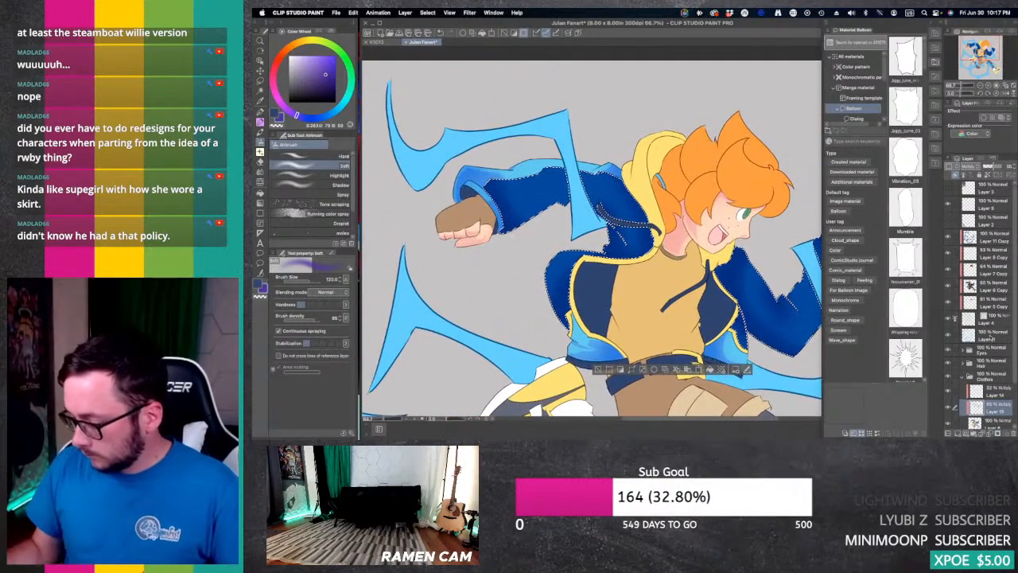
Step: On Layer 14, draw and fill a more purple hard shadow on the rear arm's dark blue sleeve and trim it with the Hard eraser
left_click(994, 391)
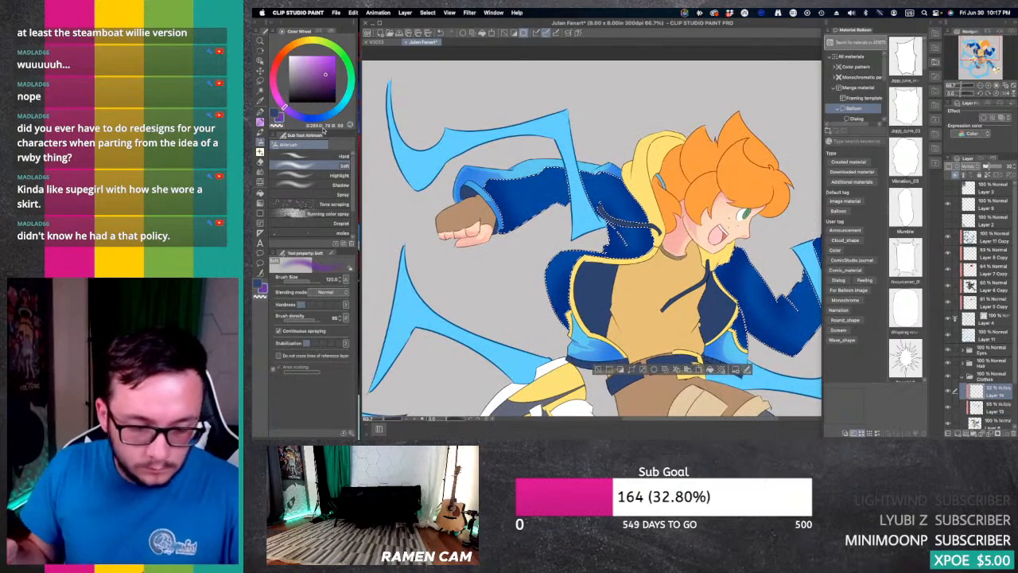
key("p")
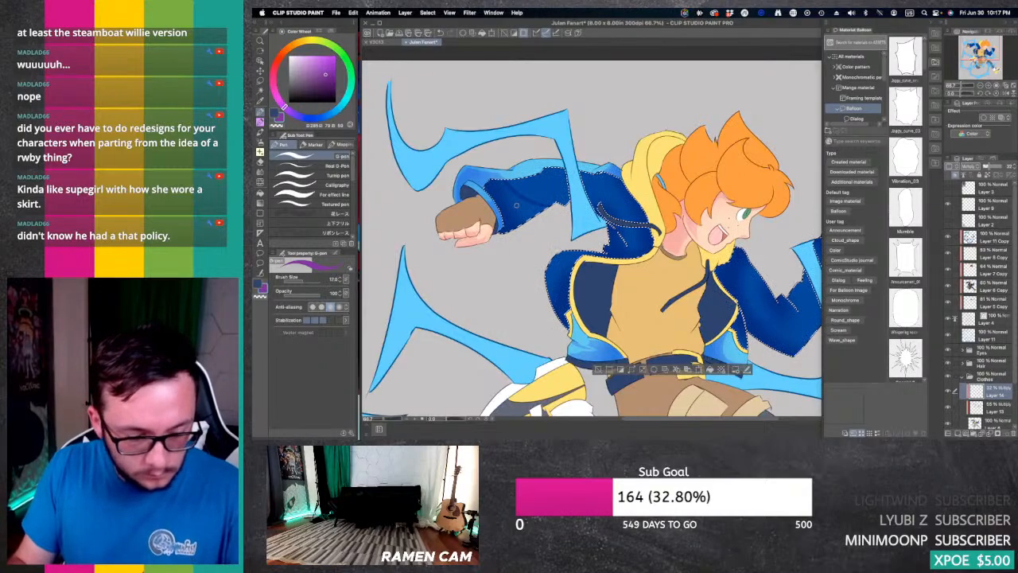
key("g")
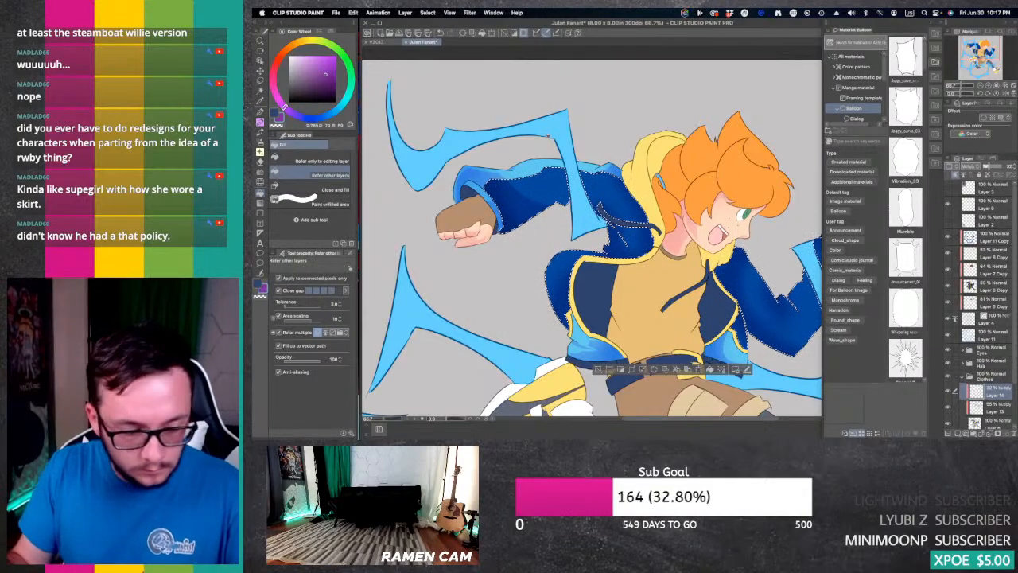
key("p")
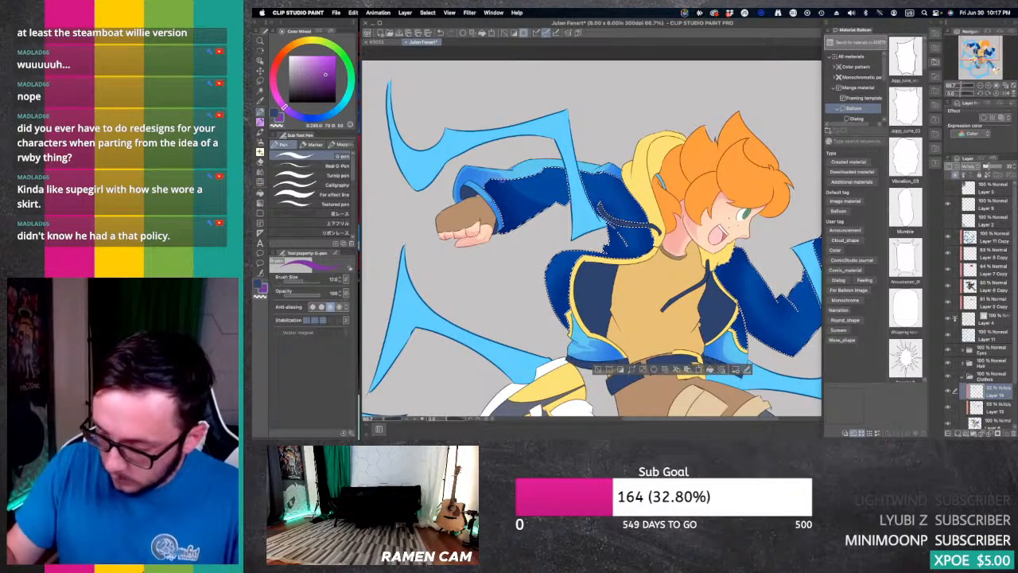
key("e")
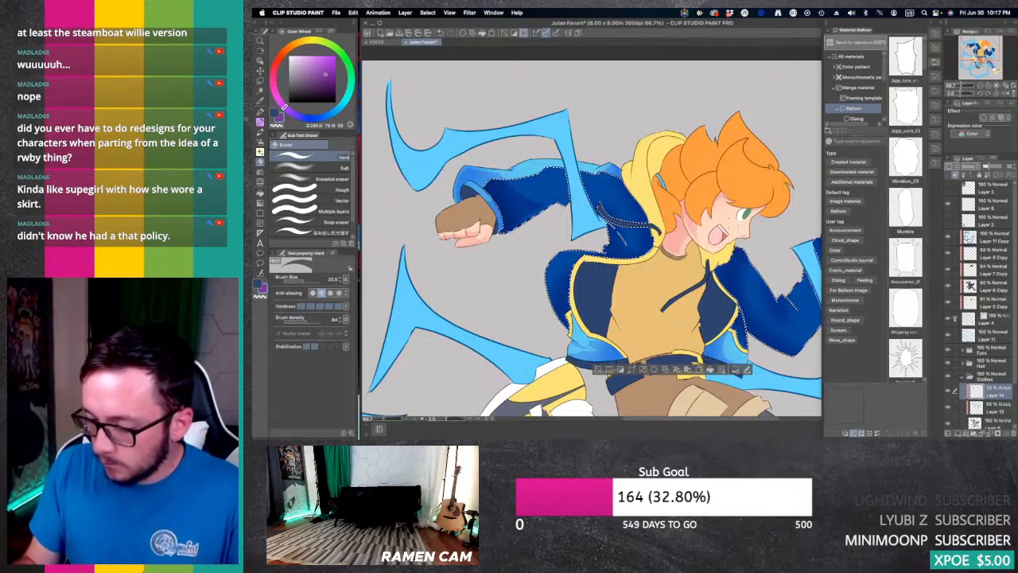
Step: Outline and fill a hard shadow on the dark blue jacket body below the rear shoulder, refining its edges with the Hard eraser
key("p")
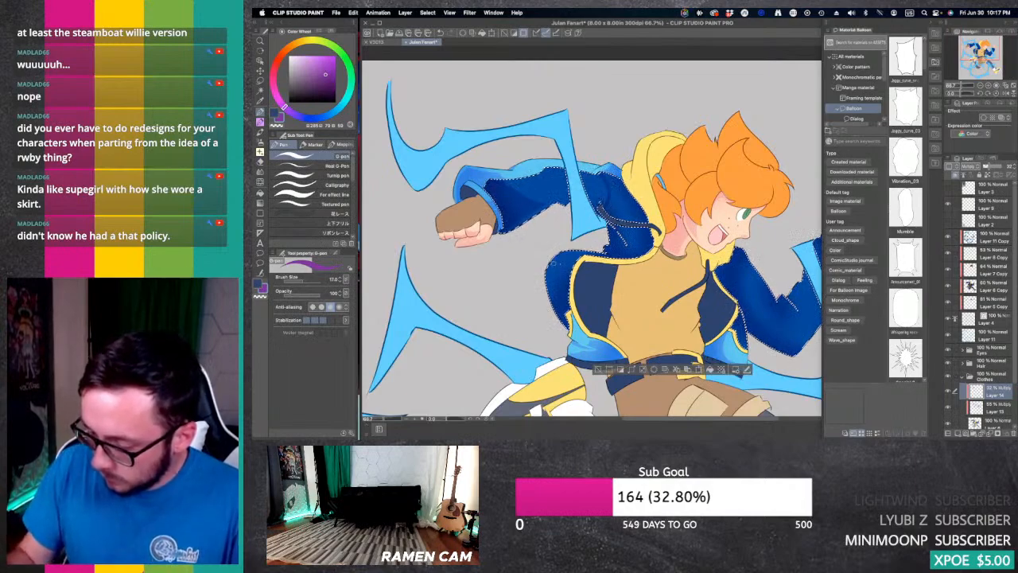
key("g")
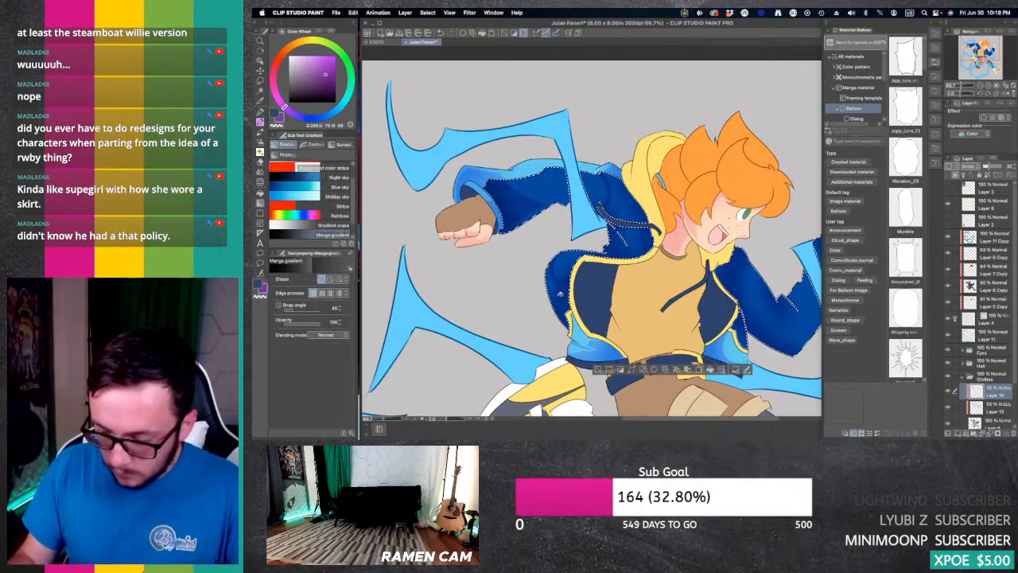
key("g")
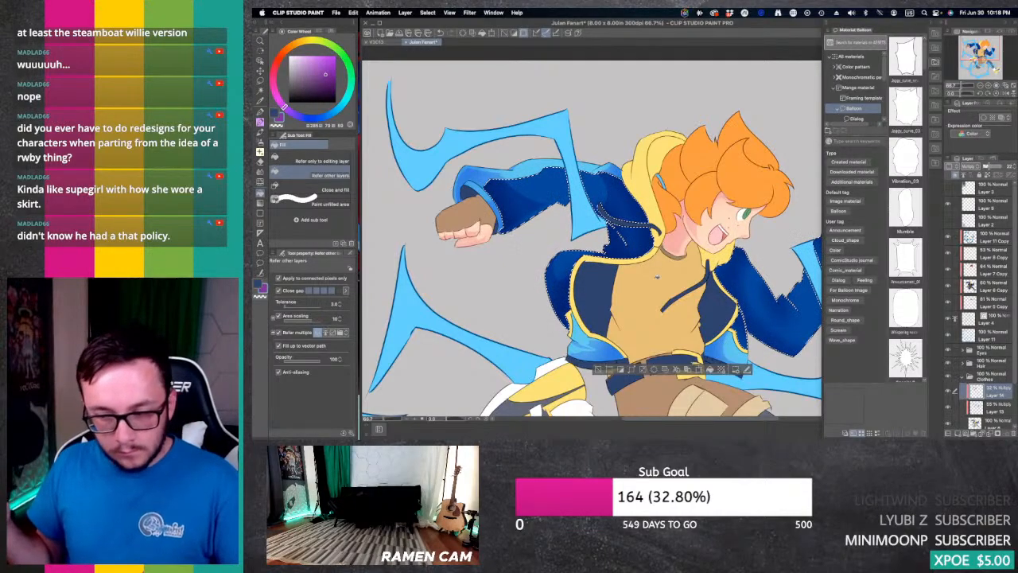
key("e")
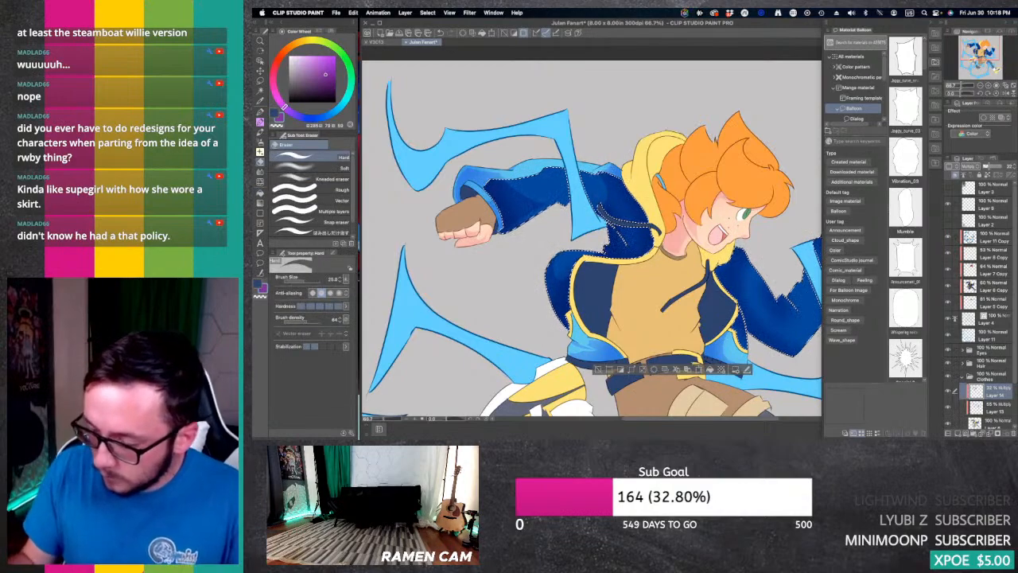
left_click_drag(628, 262, 552, 209)
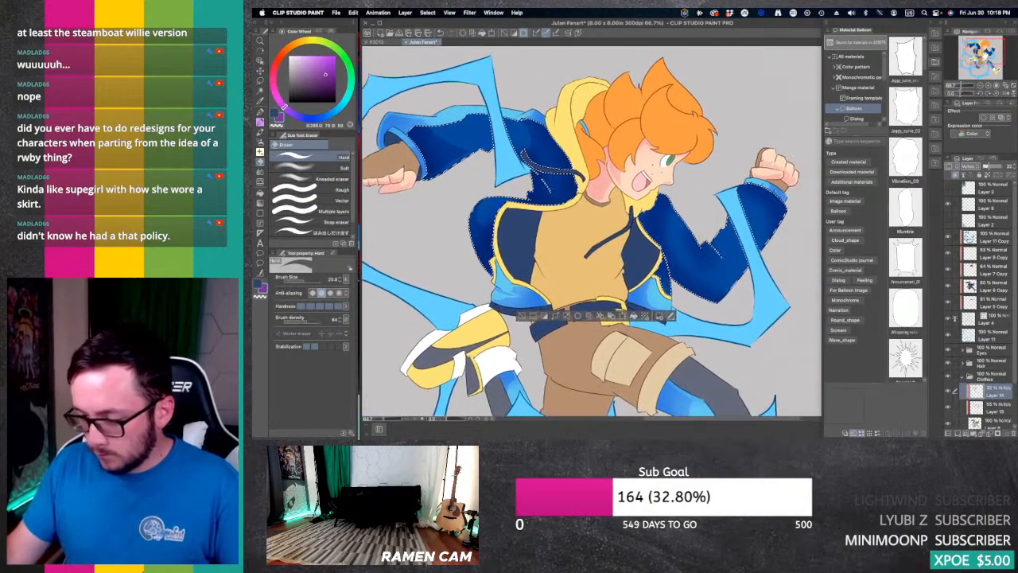
left_click_drag(485, 199, 561, 206)
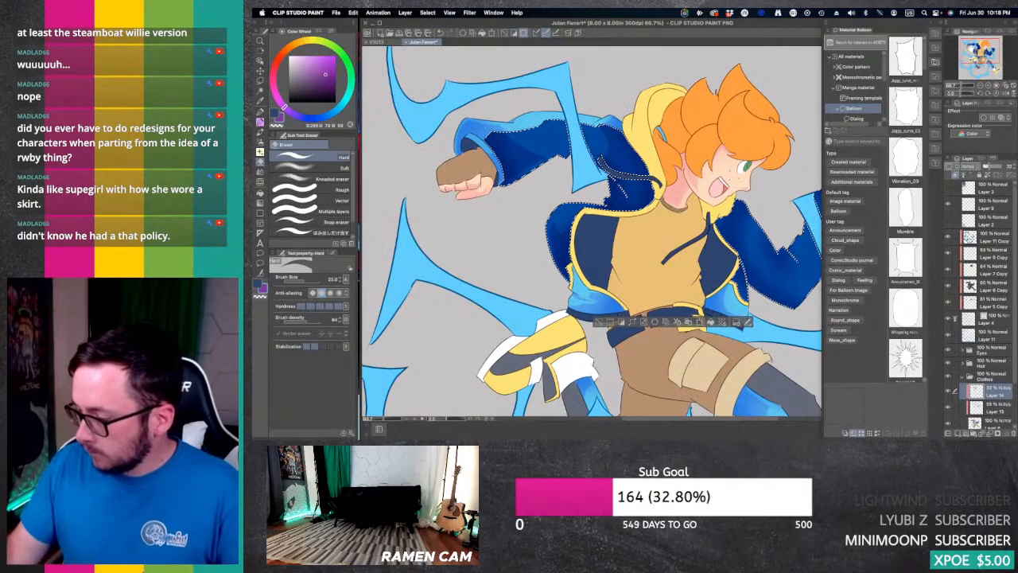
Step: Draw hard shadows on the forward arm's dark blue sleeve with the G-pen, shaping the folds with the Hard eraser
left_click_drag(557, 262, 505, 250)
key("p")
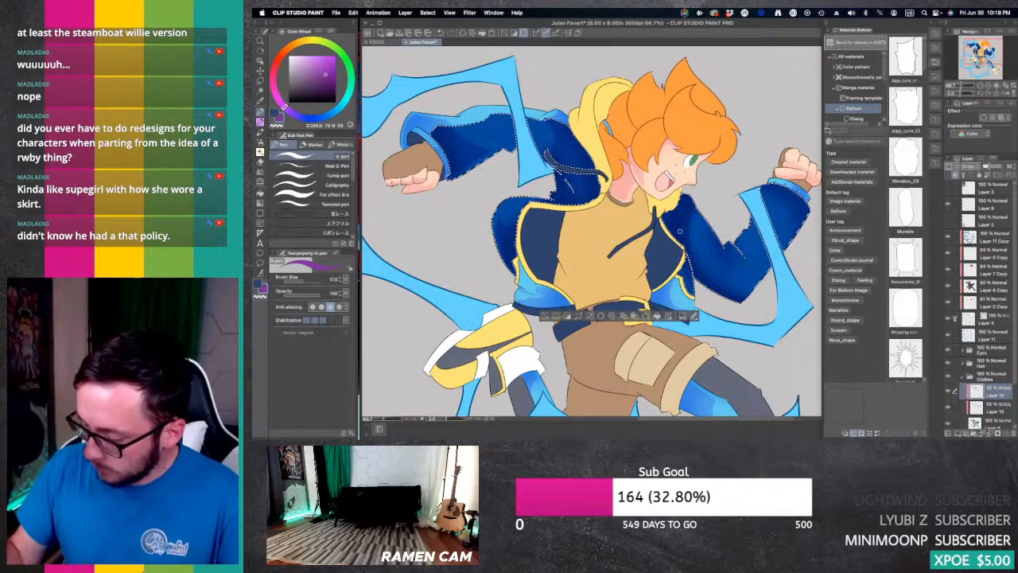
key("e")
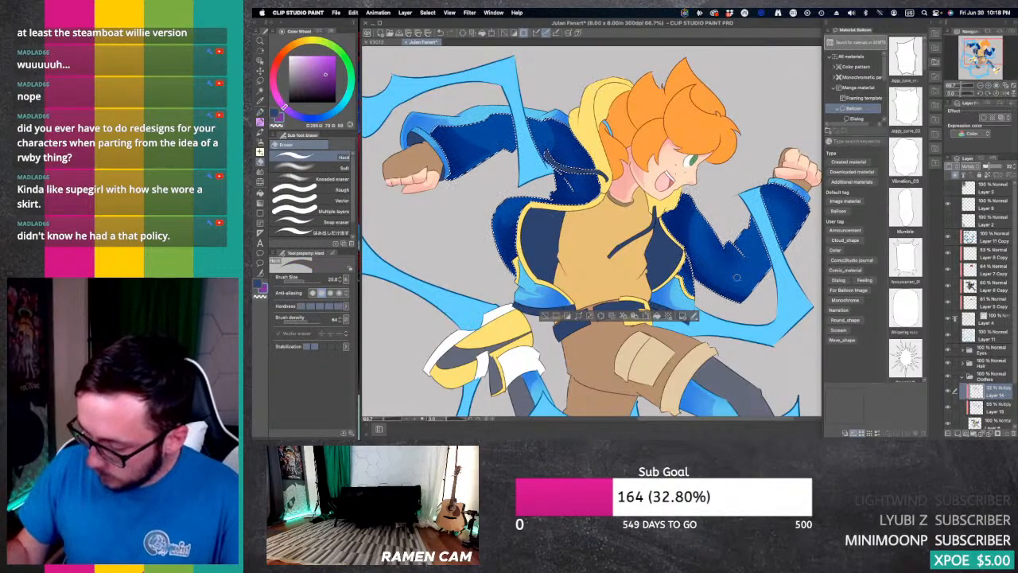
key("p")
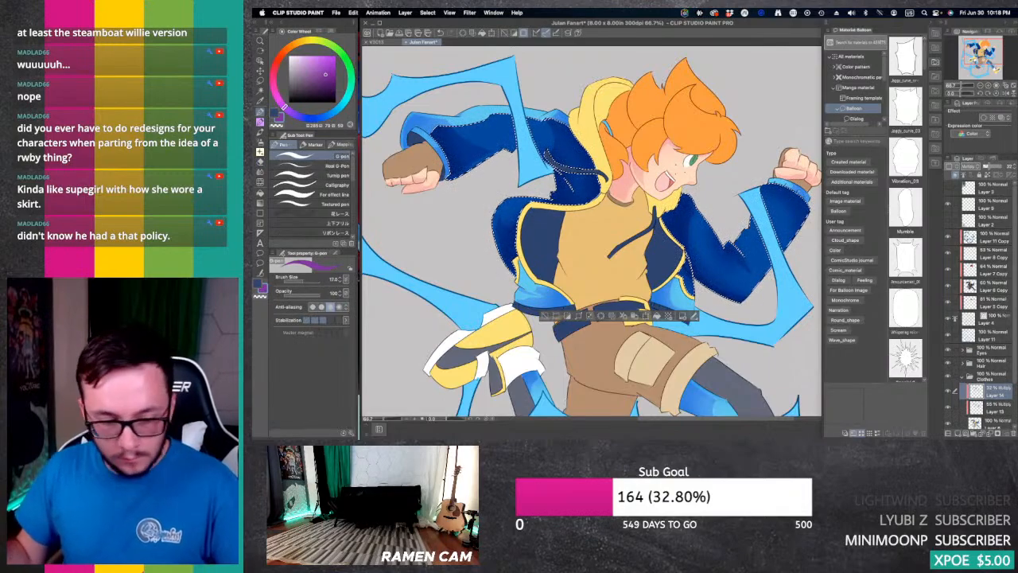
key("e")
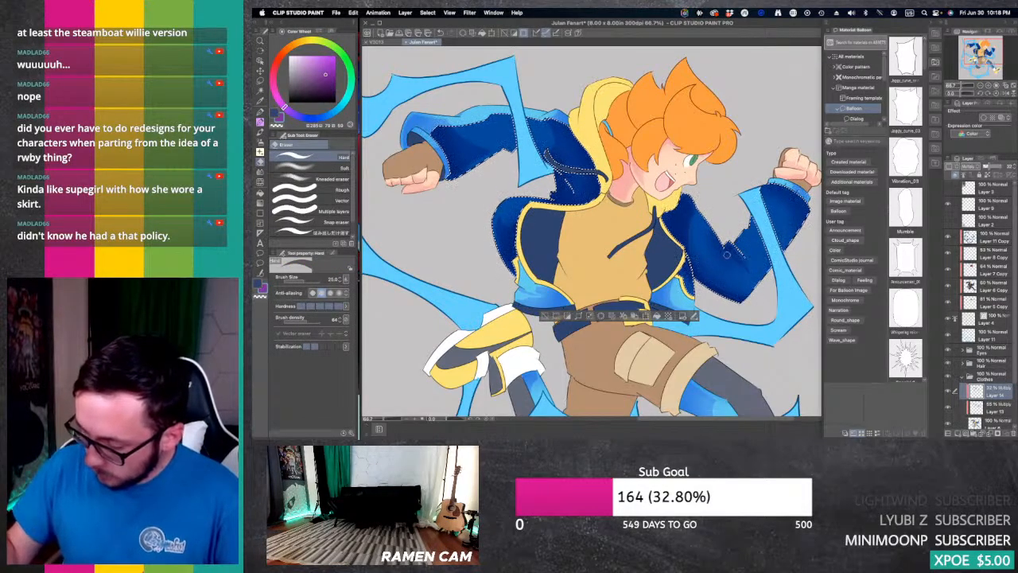
key("p")
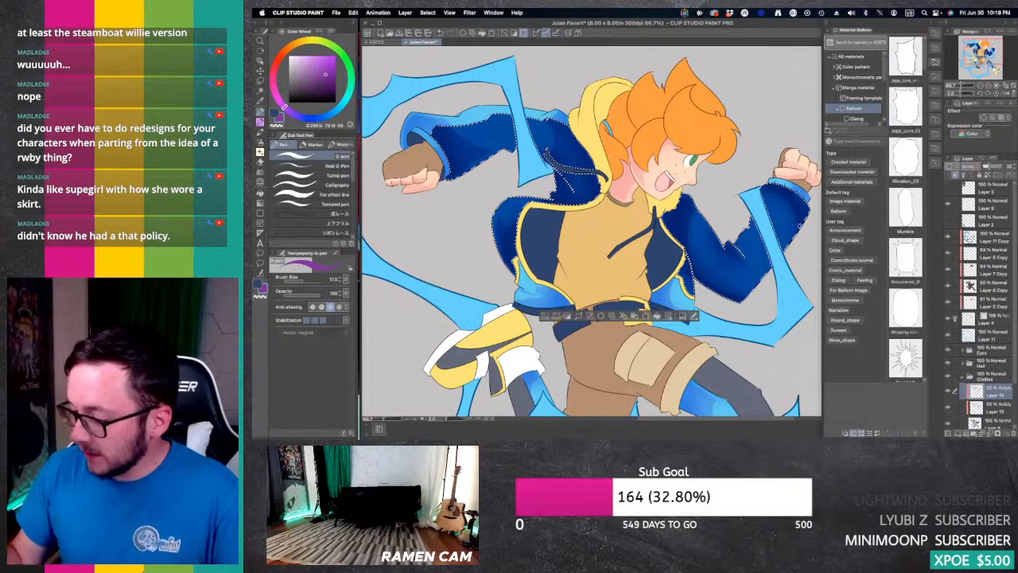
key("e")
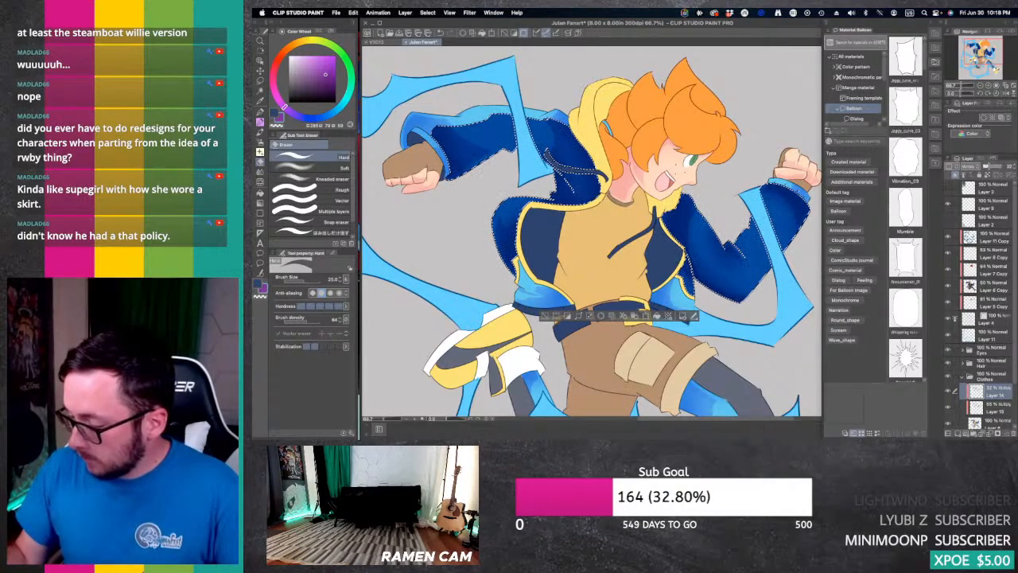
left_click_drag(708, 278, 743, 217)
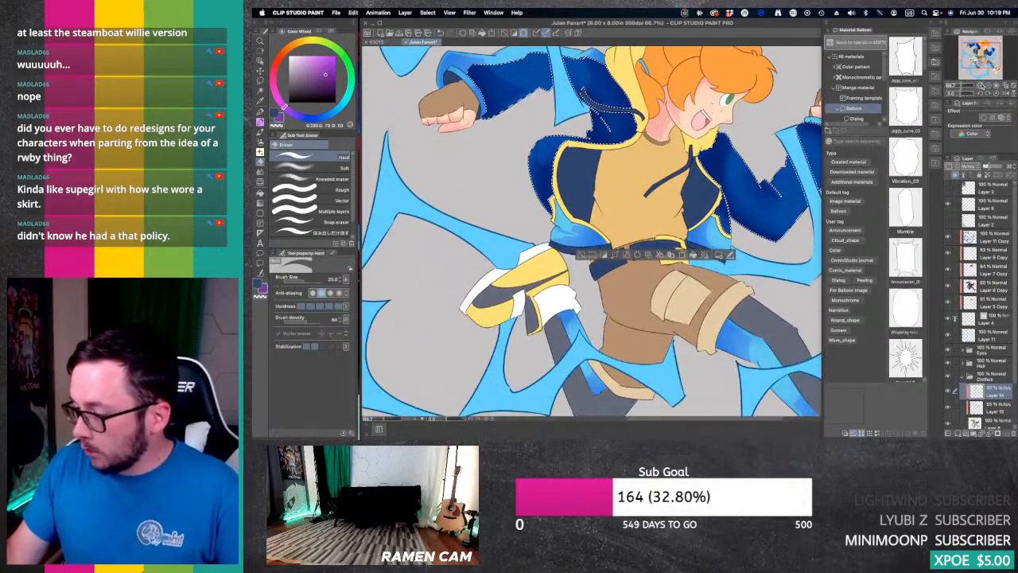
left_click(981, 85)
left_click(982, 85)
left_click(988, 85)
left_click(989, 85)
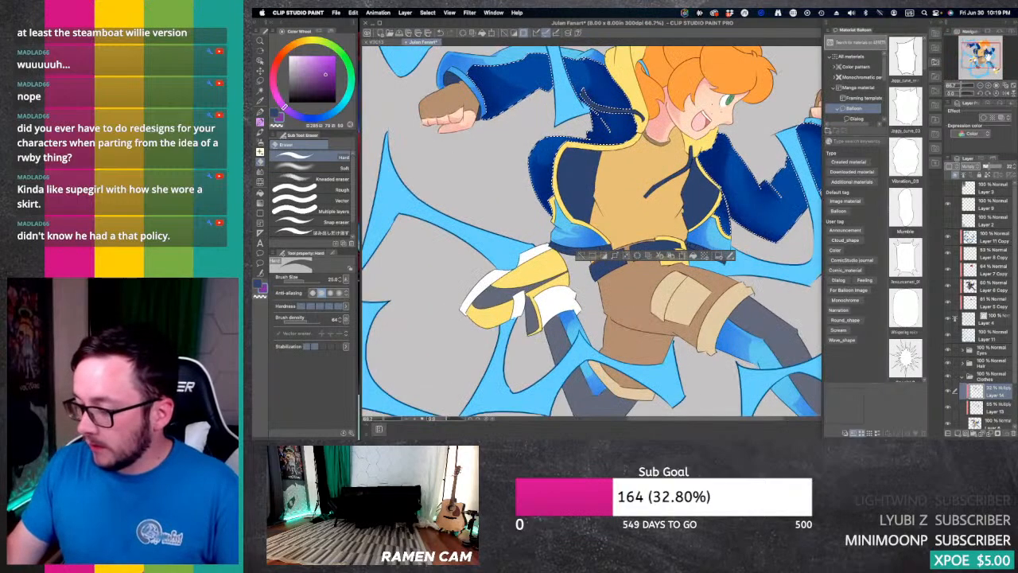
Step: Auto-select the yellow hood and the yellow trim along both jacket fronts, referring to all layers
left_click_drag(592, 207, 616, 272)
key("w")
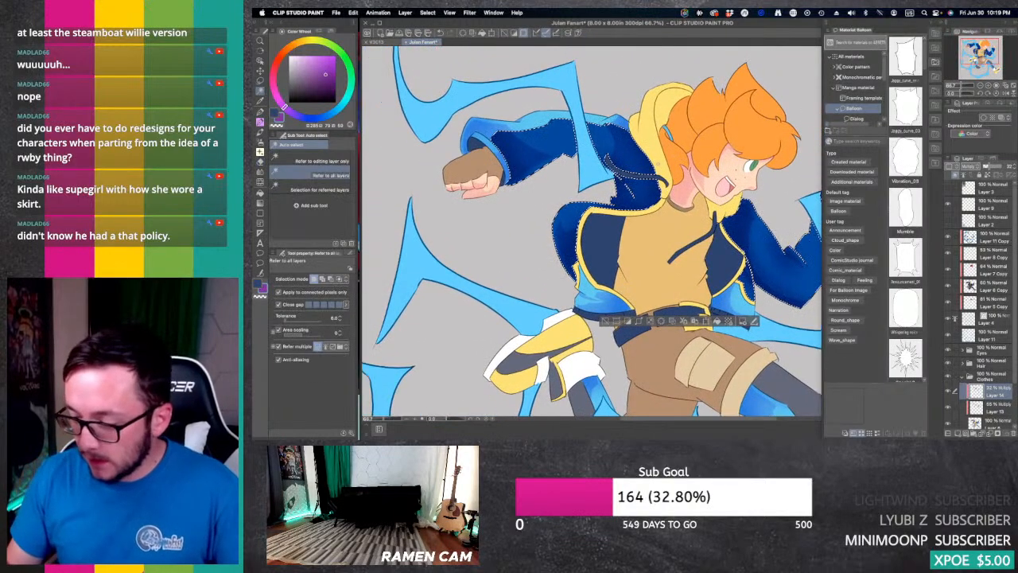
left_click(657, 121)
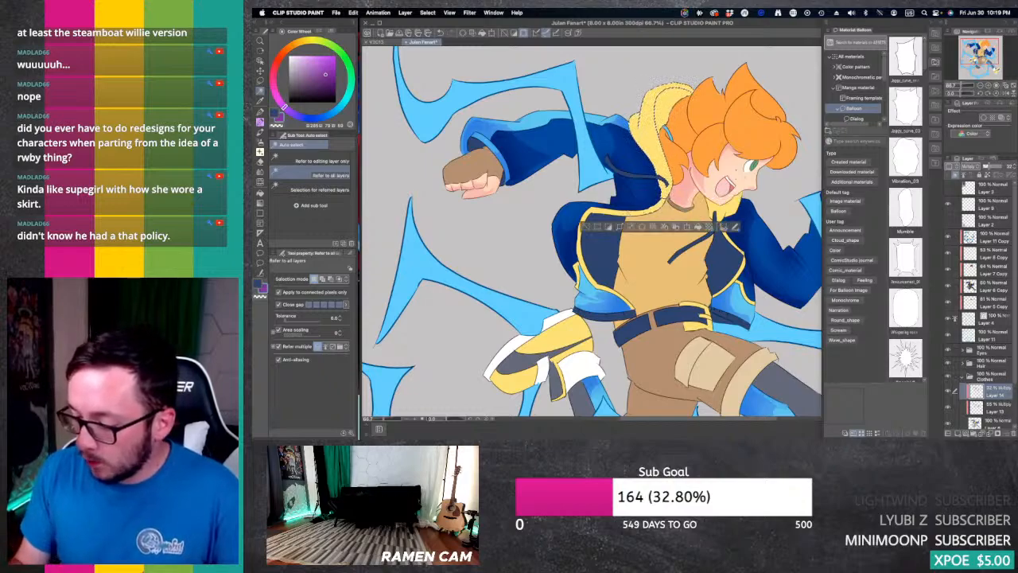
left_click(579, 245, "shift")
left_click(602, 284, "shift")
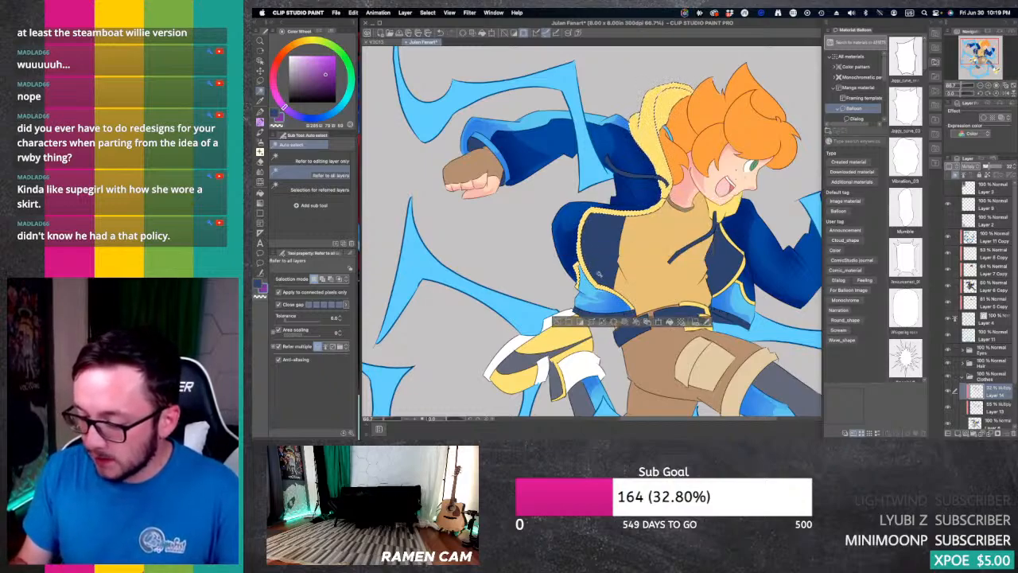
left_click(734, 229, "shift")
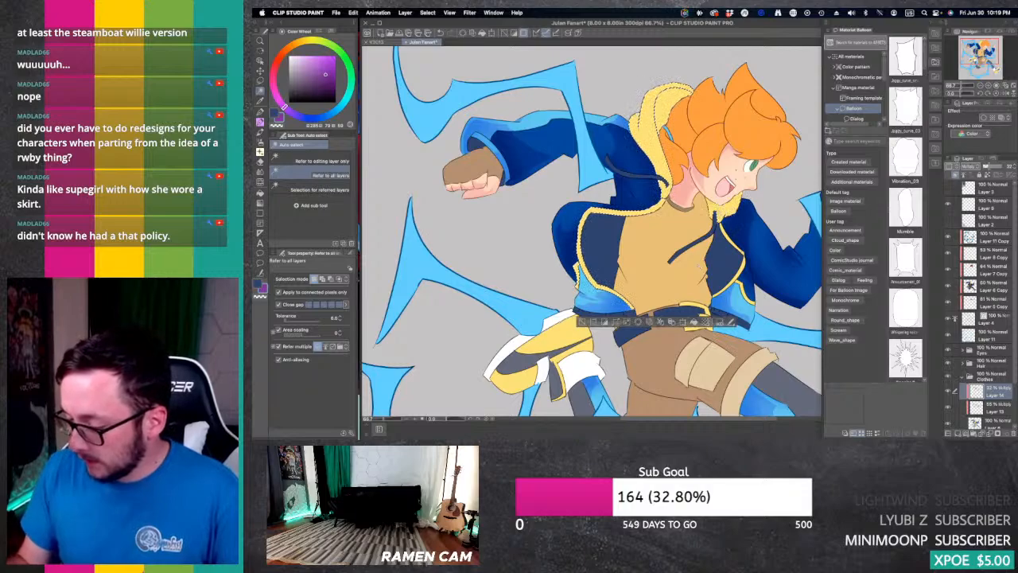
left_click(748, 275, "shift")
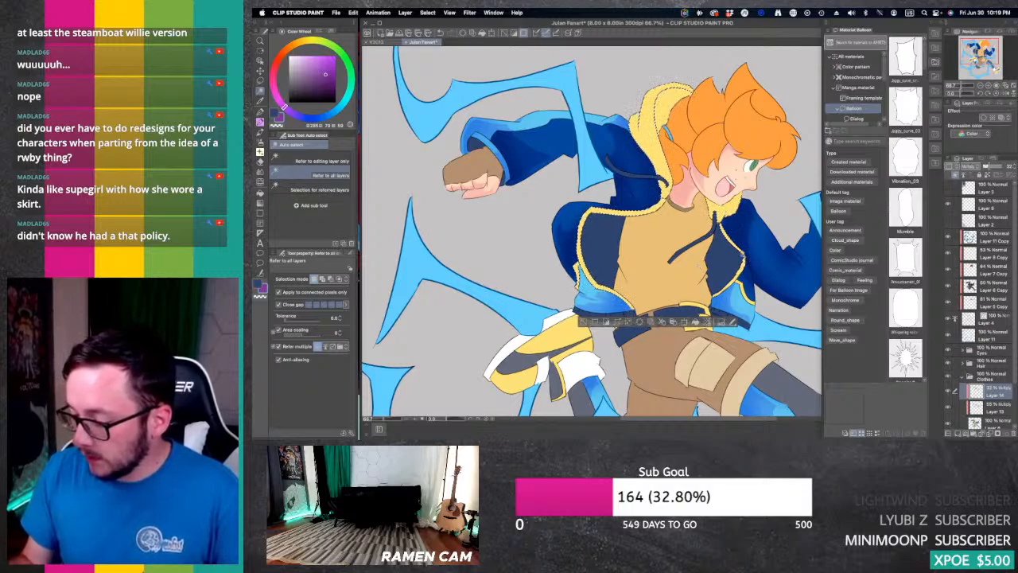
left_click(752, 291, "shift")
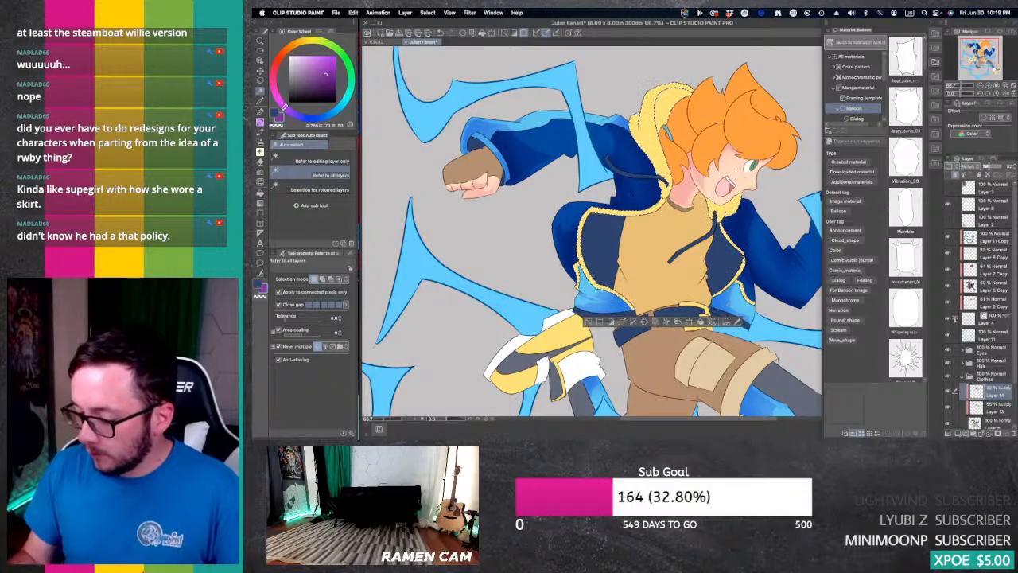
mouse_move(978, 48)
left_mouse_down()
mouse_move(980, 61)
mouse_move(982, 50)
left_mouse_up()
Step: Sample the hood's yellow, shift its hue to orange, and airbrush soft shadows over the selected hood and trim on Layer 13
key("i")
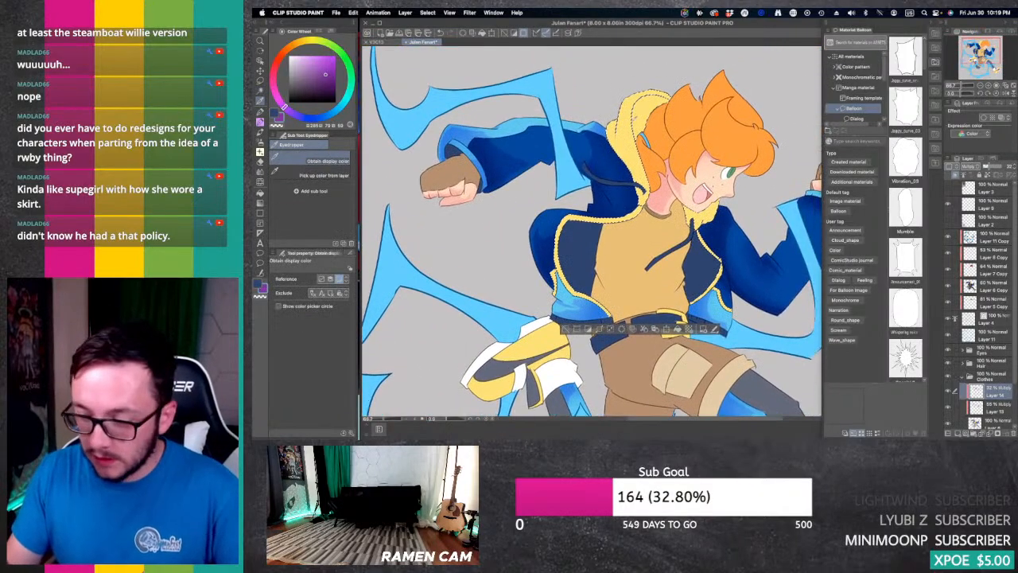
left_click(631, 119)
key("b")
key("b")
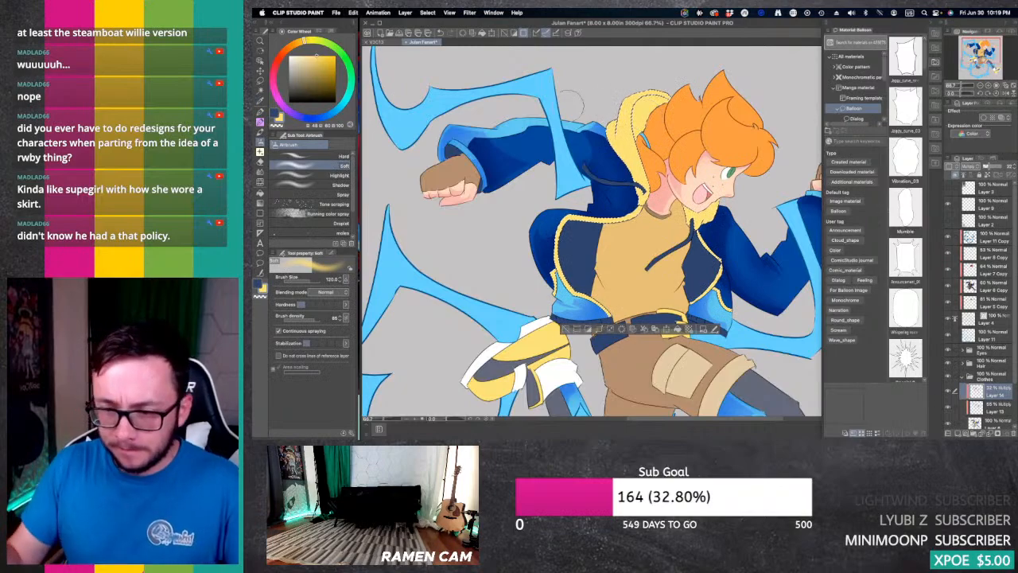
left_click(286, 49)
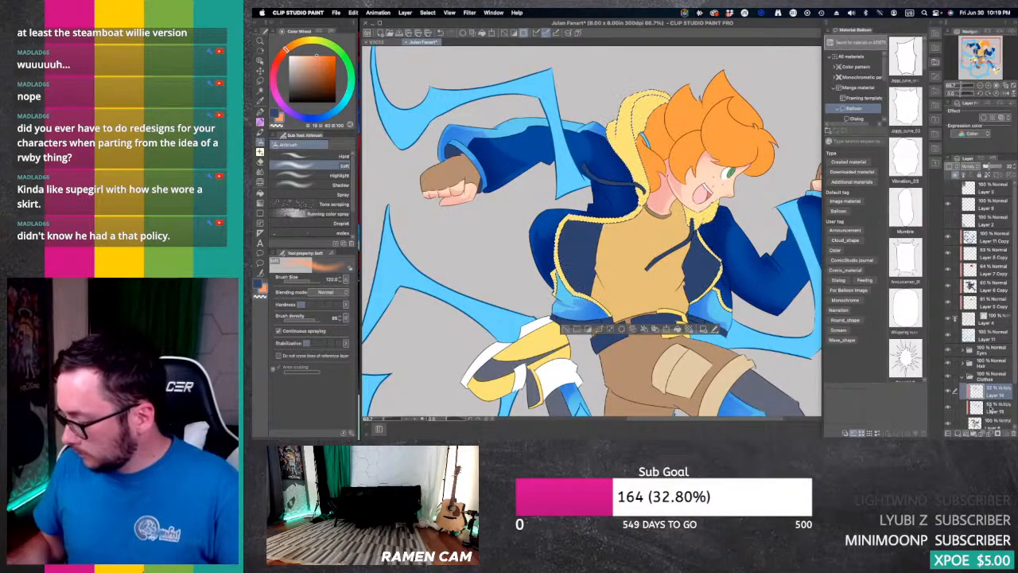
left_click(986, 407)
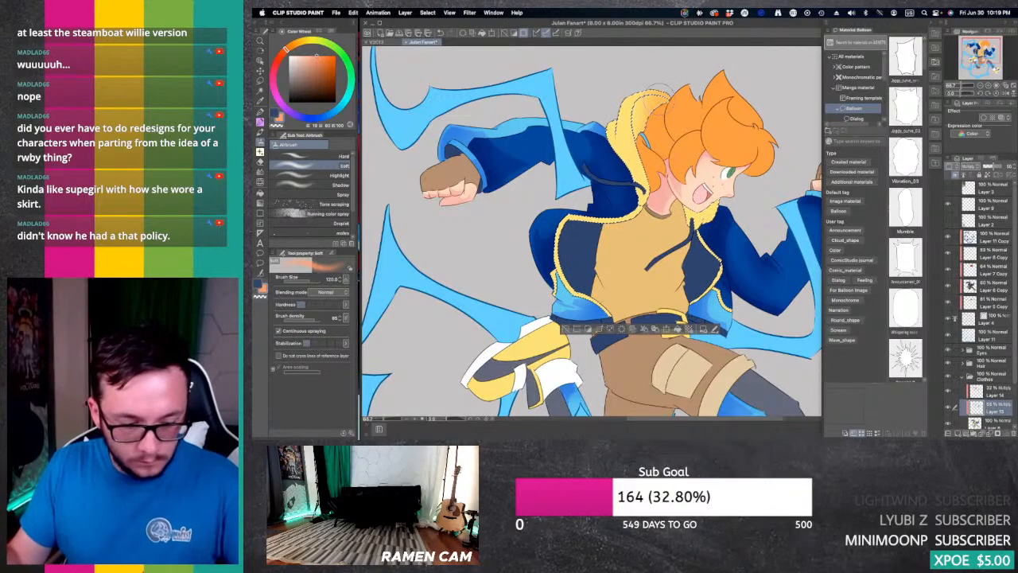
key("g")
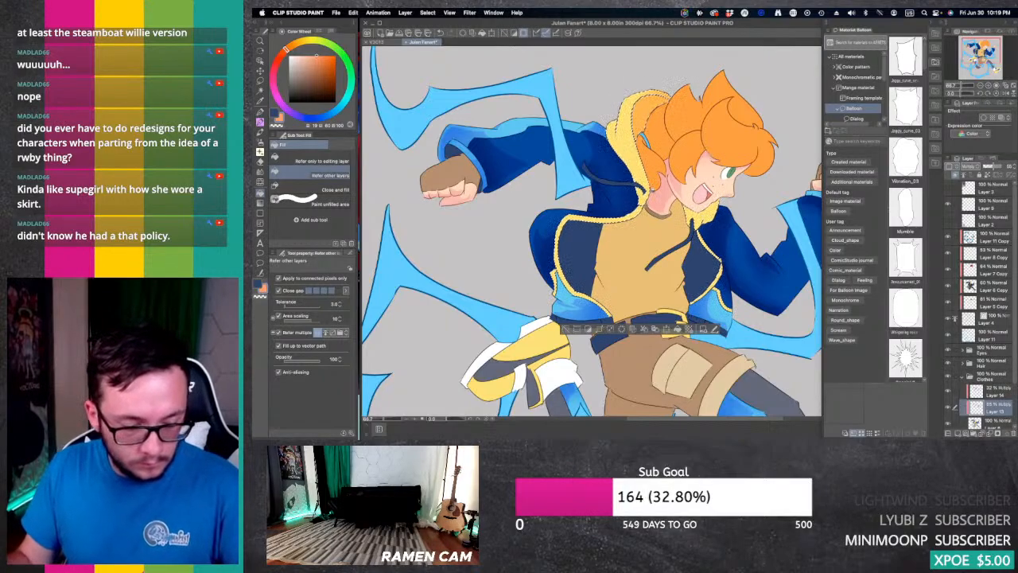
key("b")
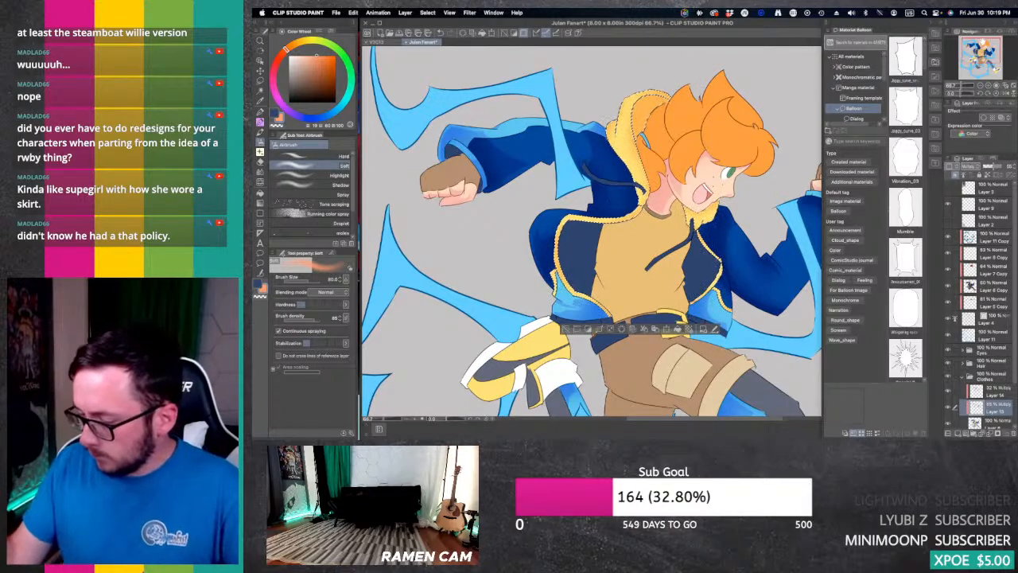
left_click_drag(610, 187, 663, 188)
mouse_move(771, 294)
left_mouse_down()
mouse_move(655, 250)
mouse_move(741, 142)
mouse_move(730, 287)
left_mouse_up()
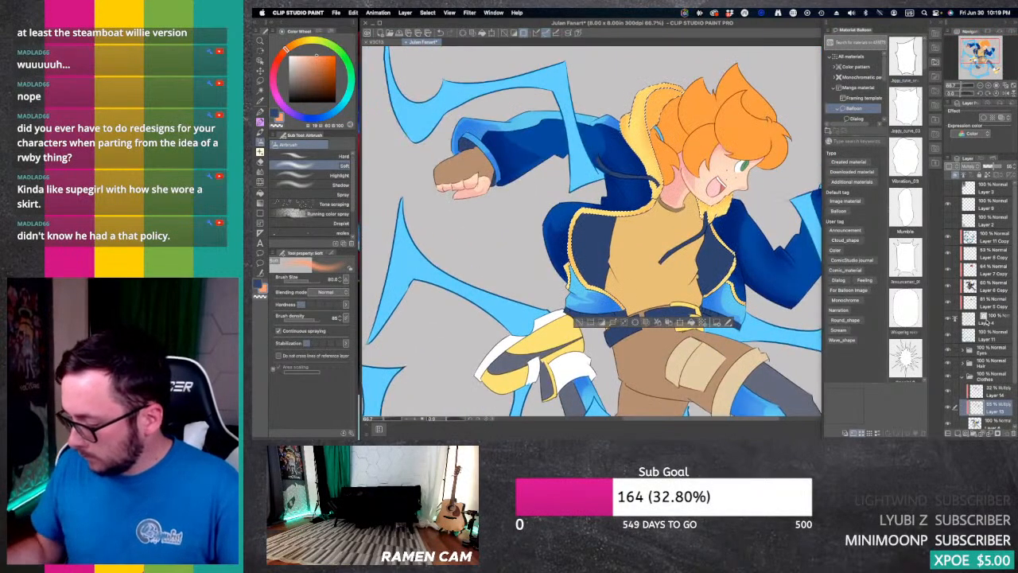
Step: On Layer 14, shift the shadow colour to red and draw a hard shadow on the yellow hood, trimming it with the Hard eraser
left_click(996, 391)
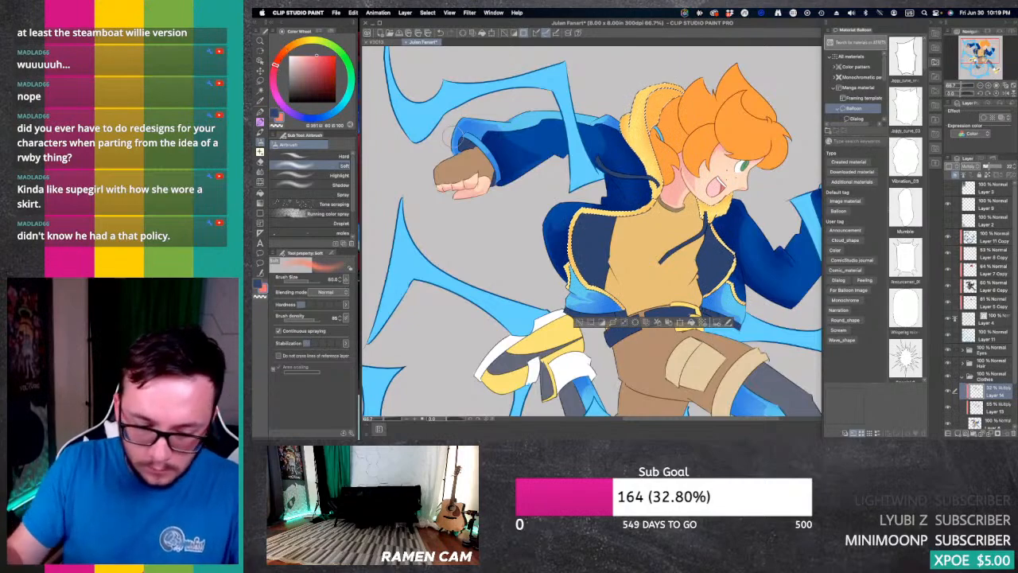
key("g")
key("g")
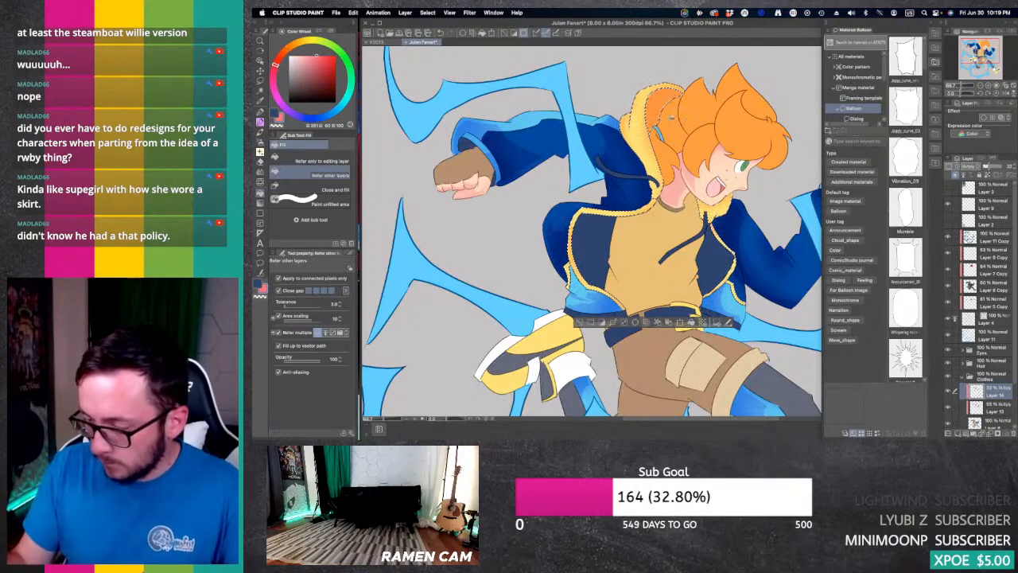
key("p")
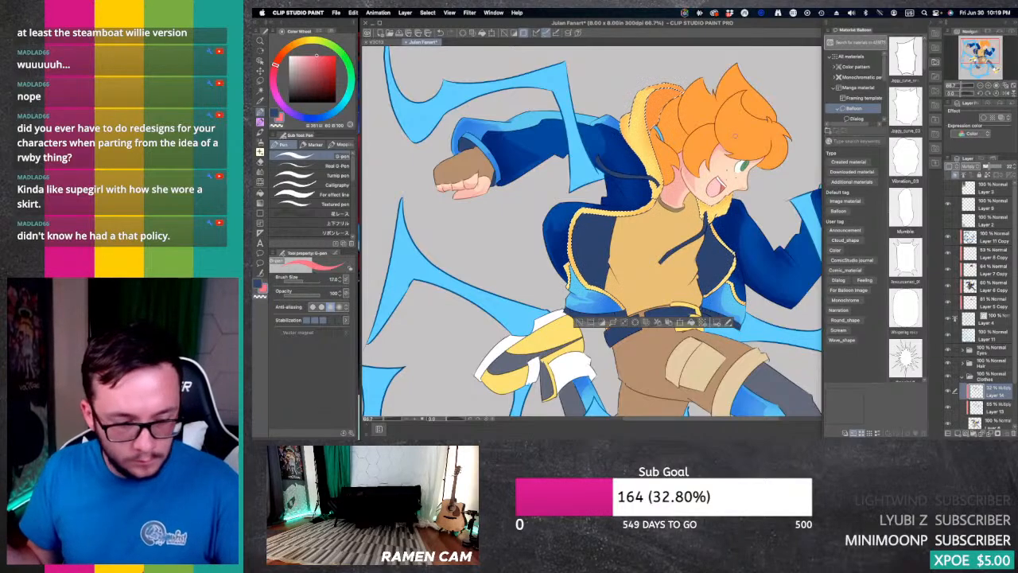
key("e")
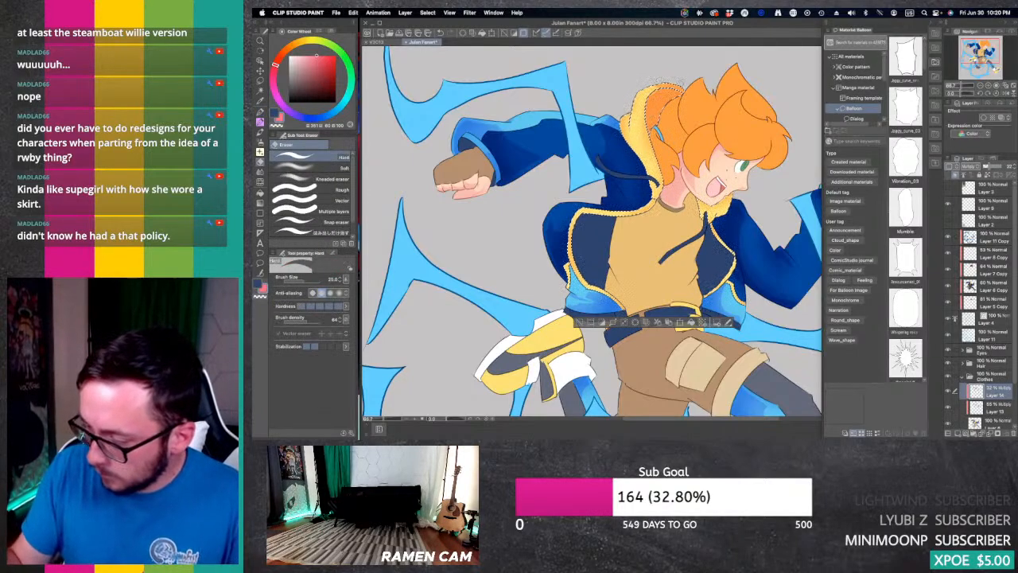
key("bracketleft")
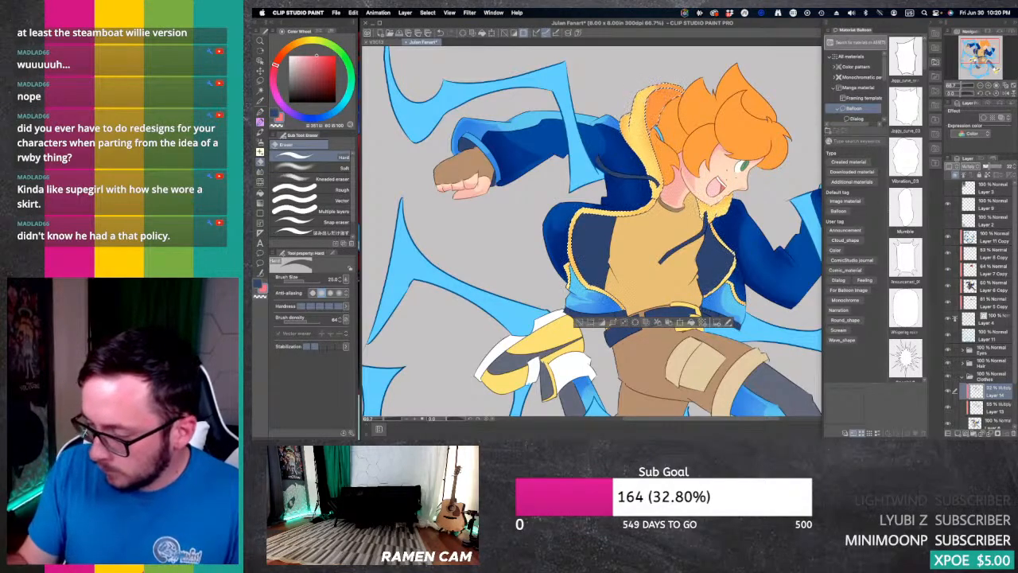
key("bracketright")
Step: Extend the hard shadows along the hood's folds and the upper jacket trim with the G-pen, shaping their edges with the Hard eraser
key("p")
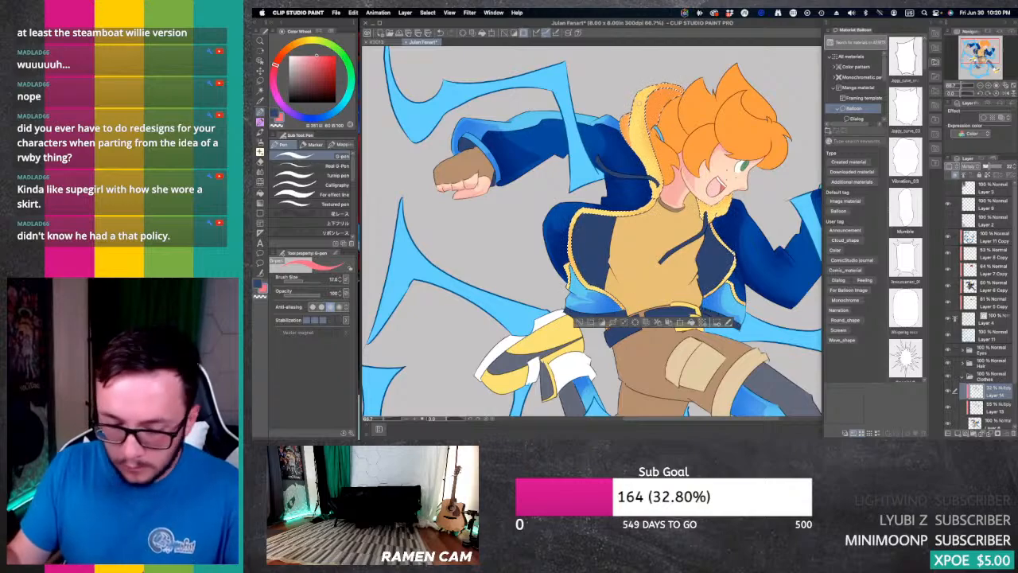
key("e")
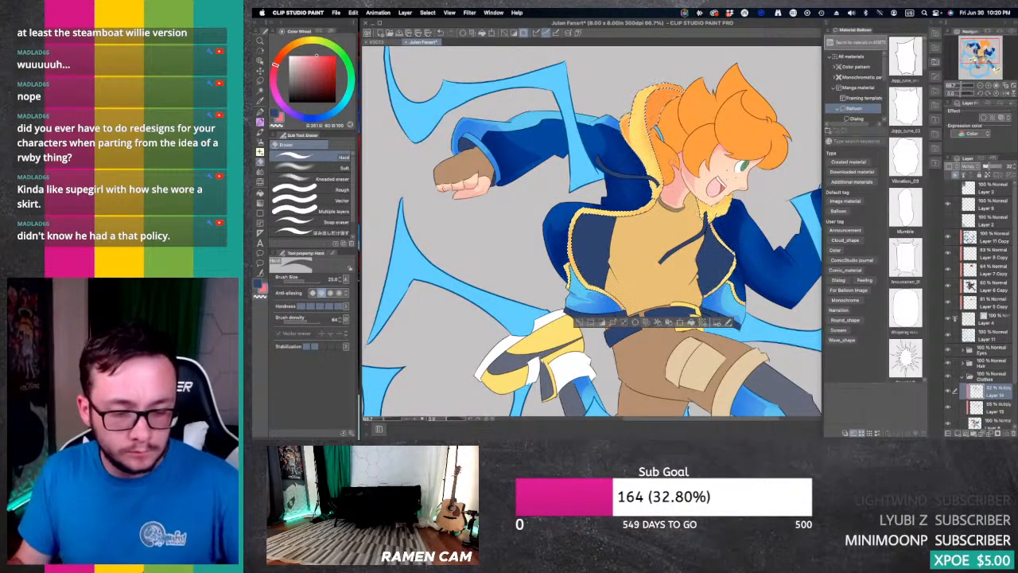
key("p")
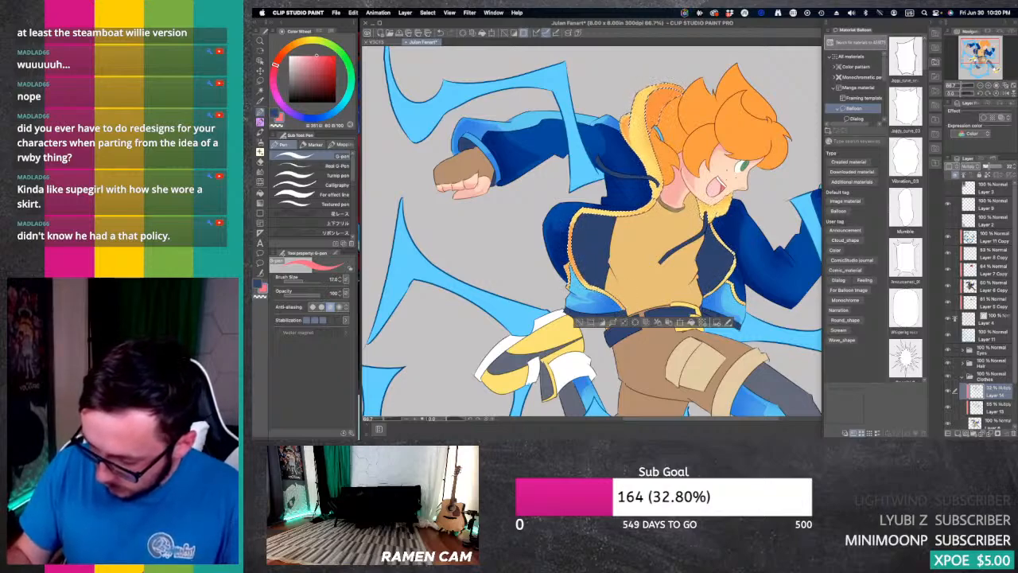
key("e")
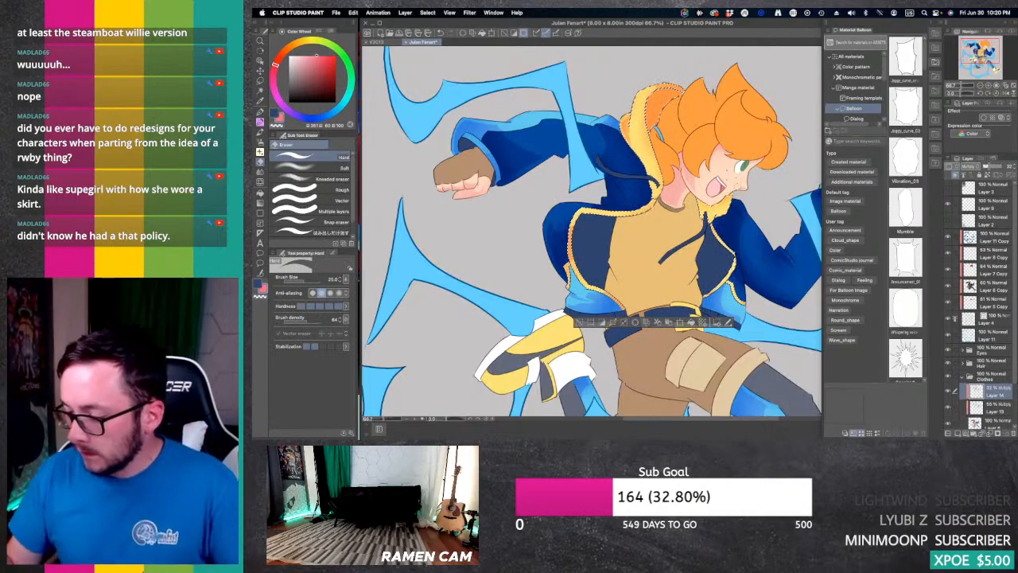
key("p")
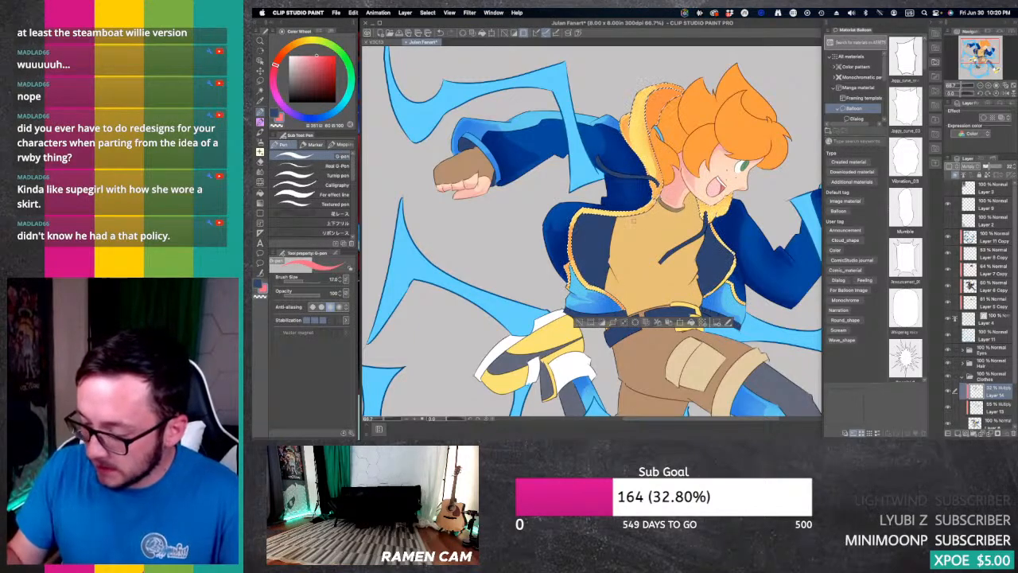
key("e")
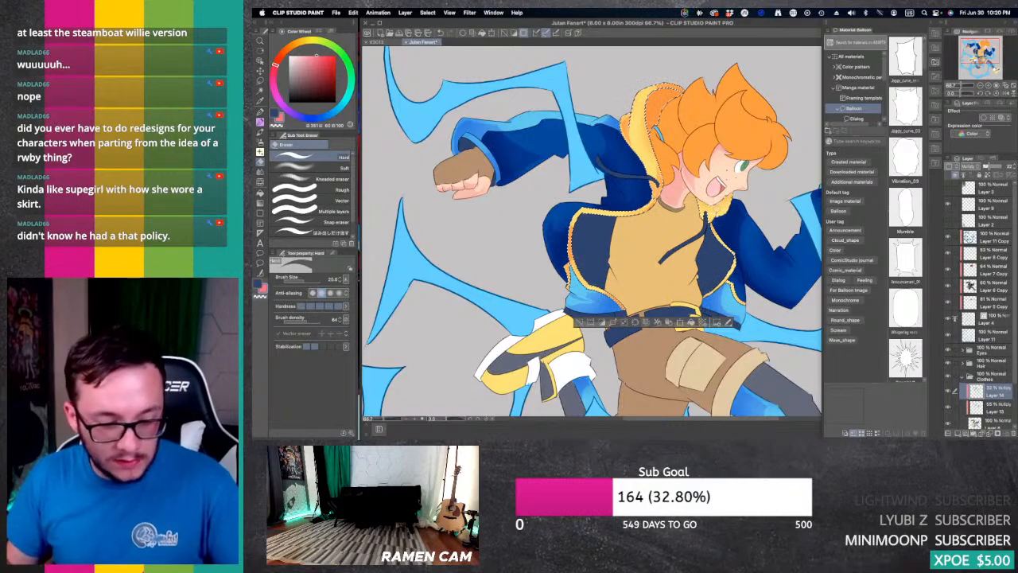
Step: Fill the hard shadow on the yellow collar under the chin, refine the jacket trim's shadows, and clear the selection
key("g")
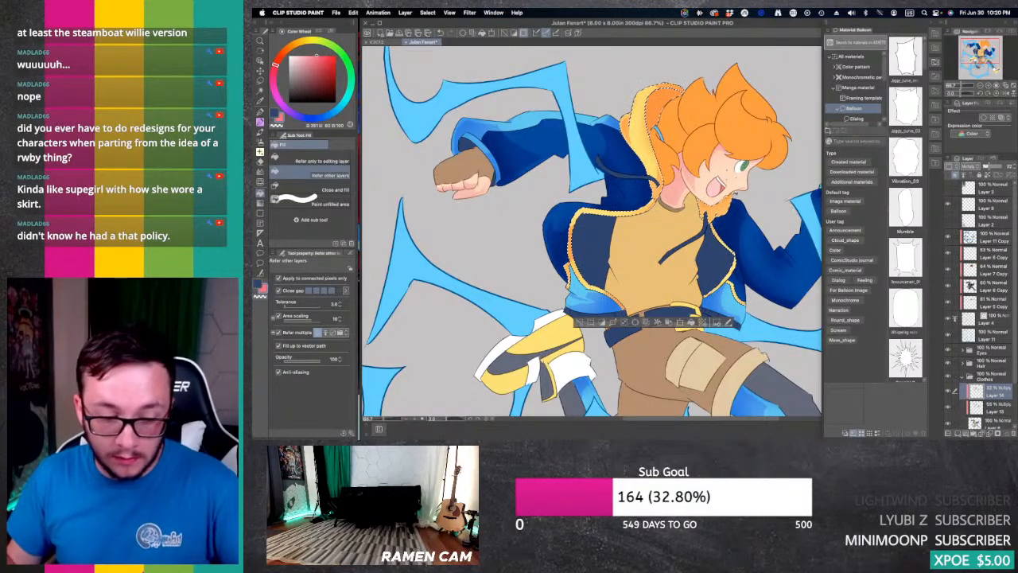
key("p")
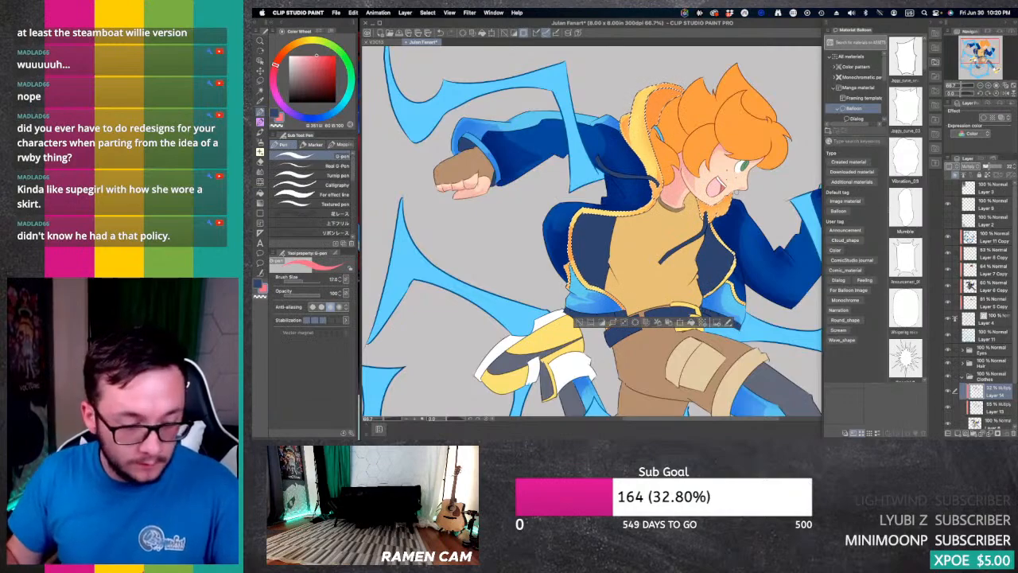
key("e")
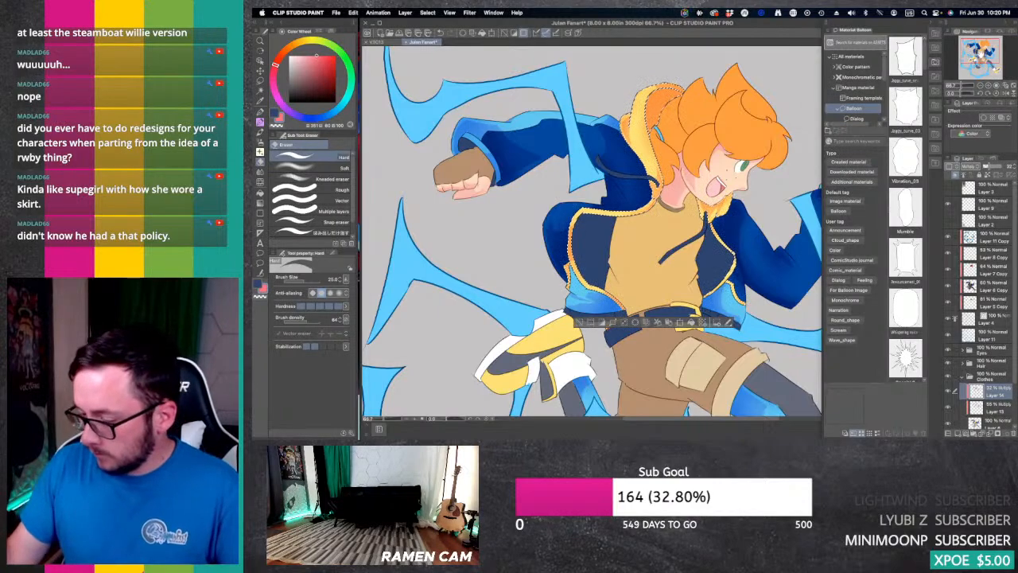
left_click_drag(765, 223, 759, 176)
key("p")
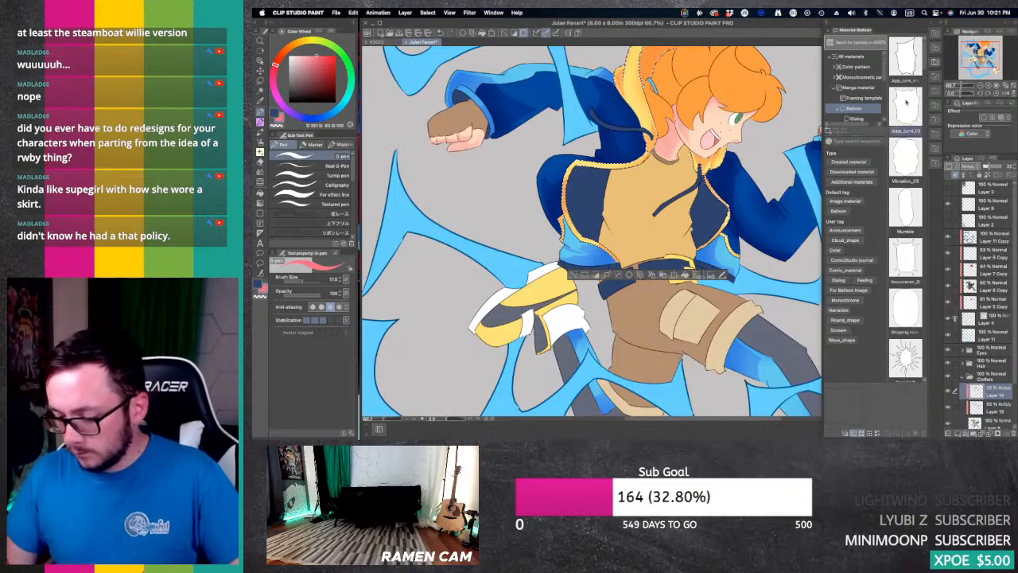
left_click_drag(771, 266, 778, 299)
left_click_drag(975, 51, 977, 51)
left_click(982, 86)
left_click(981, 86)
left_click_drag(612, 278, 636, 237)
key("super+d")
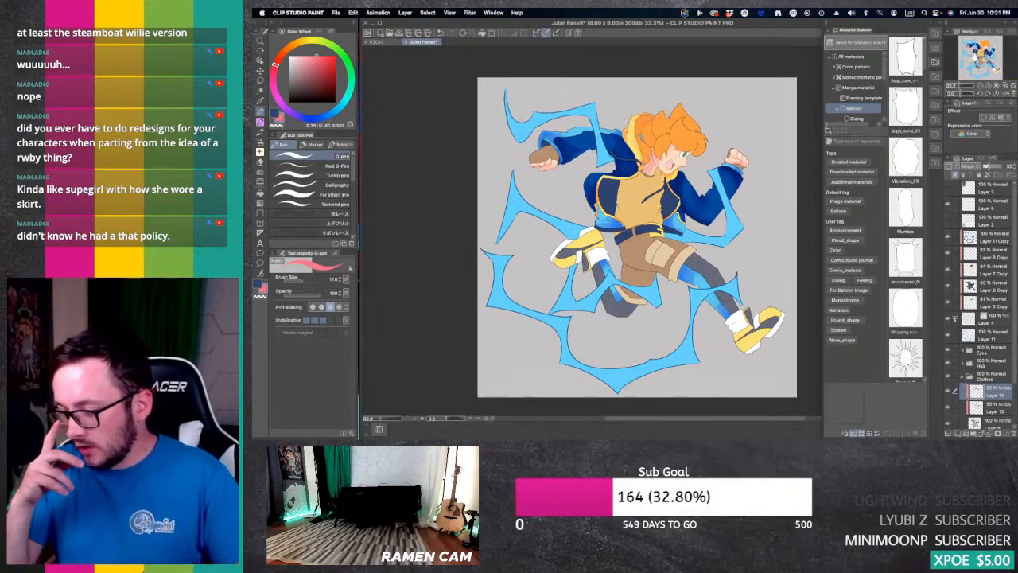
Step: Switch to Layer 13 and auto-select the brown areas of the shorts and gloves
key("e")
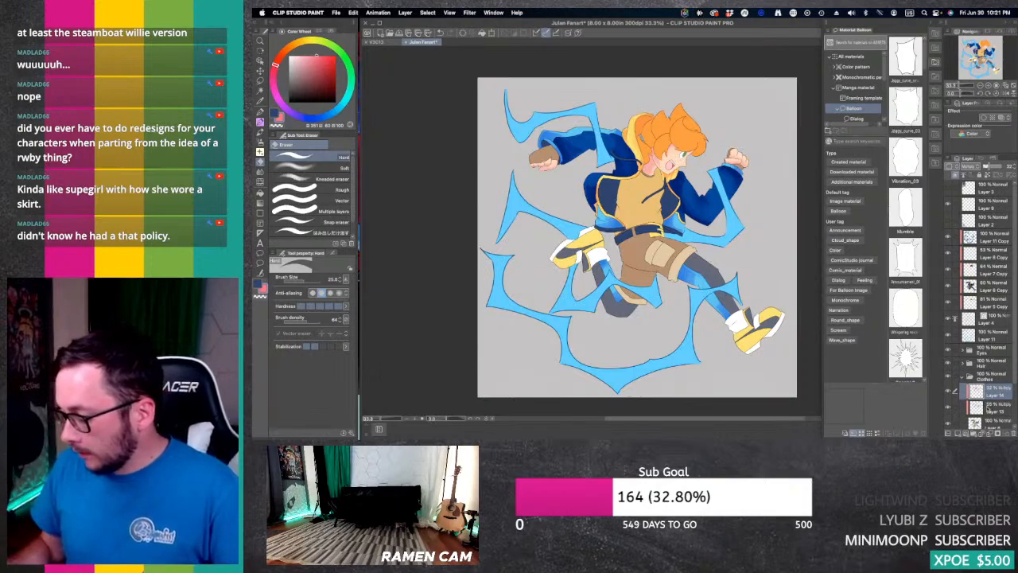
left_click(988, 407)
key("w")
left_click(657, 256)
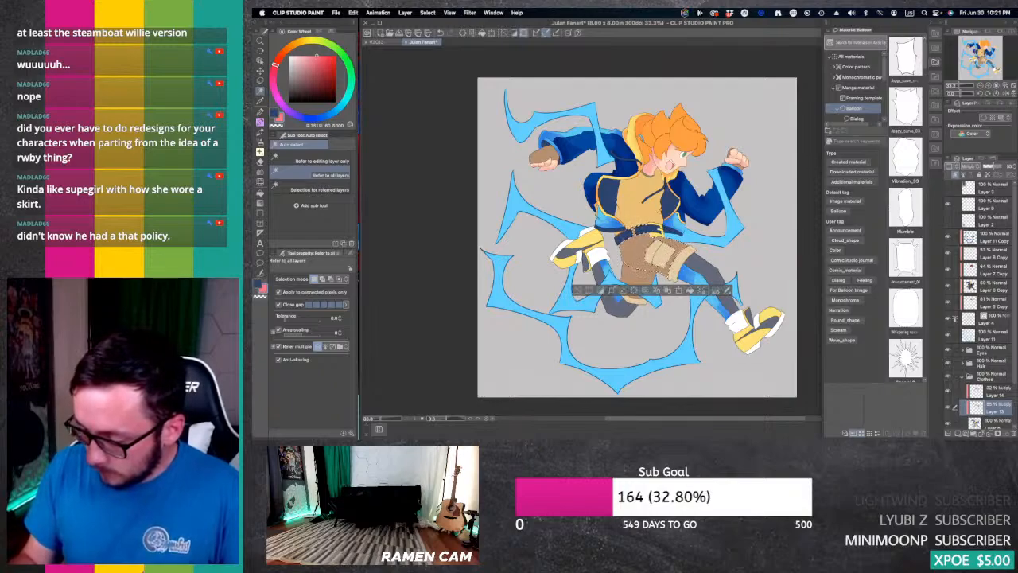
left_click(637, 278, "shift")
left_click(636, 297, "shift")
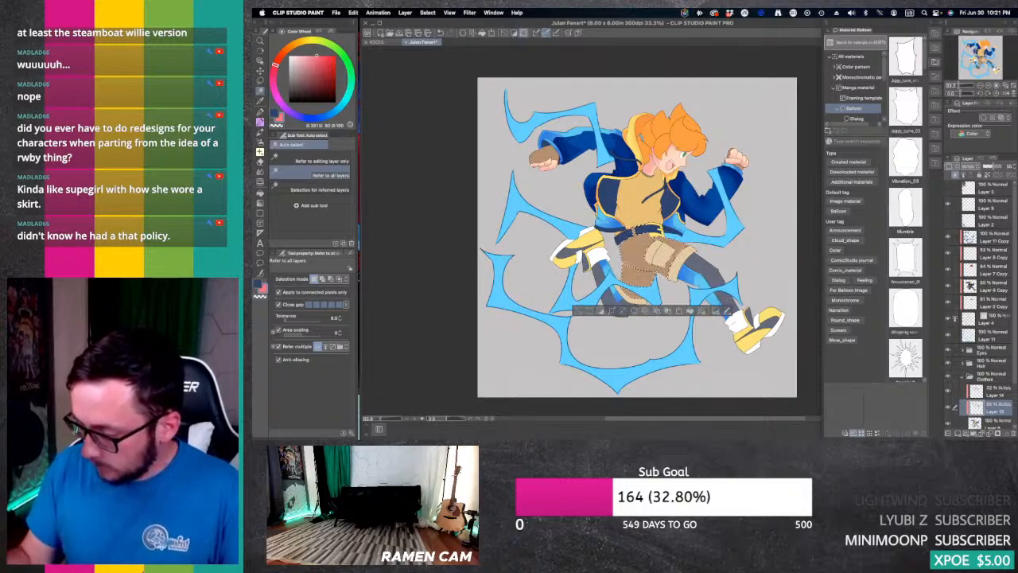
left_click(690, 254, "shift")
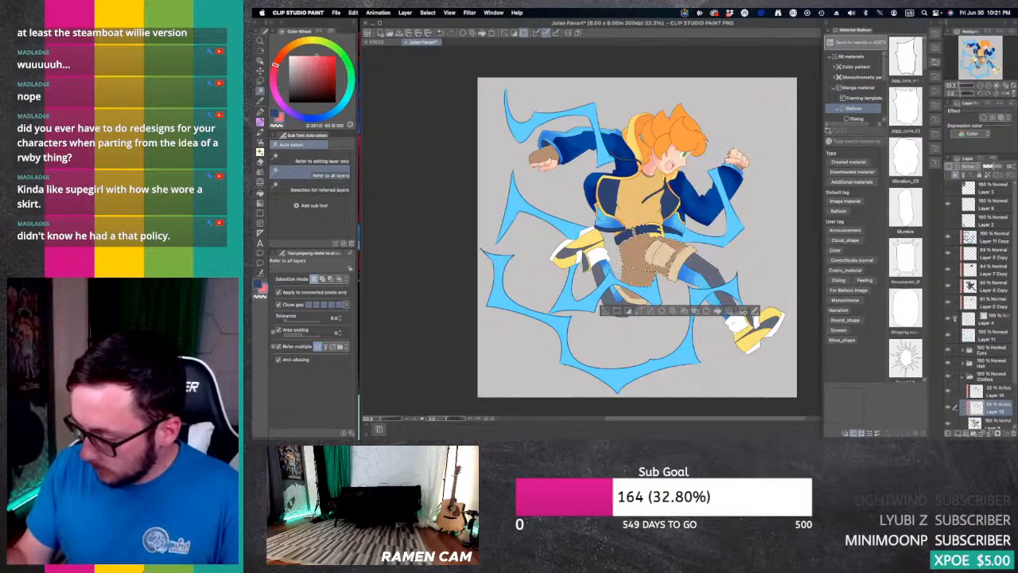
left_click(543, 157, "shift")
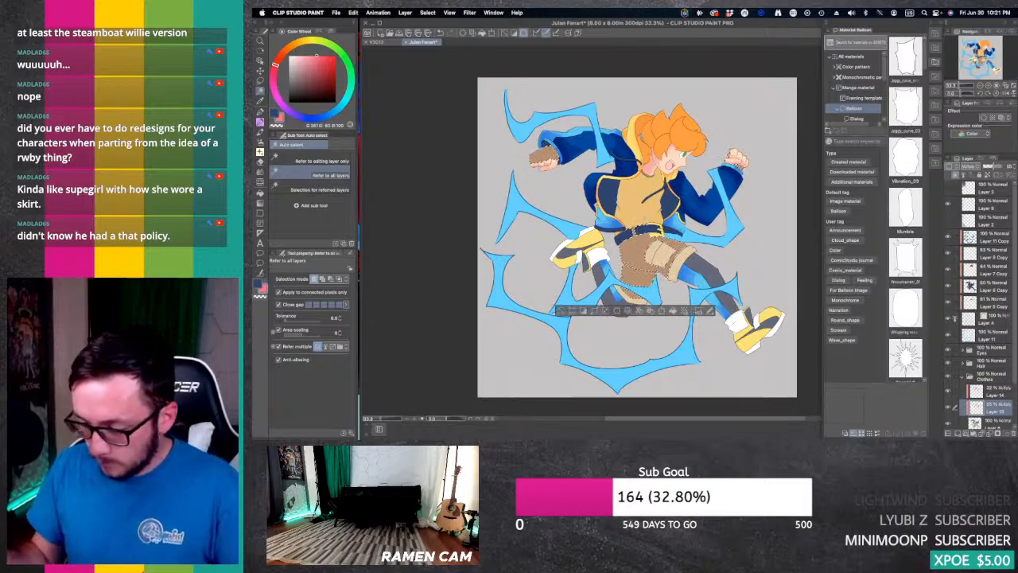
Step: Sample the shorts' brown, shift its hue to red-orange, and paint soft shadows on the shorts and gloves with the Soft airbrush at size 170
key("i")
left_click(660, 259)
key("b")
key("b")
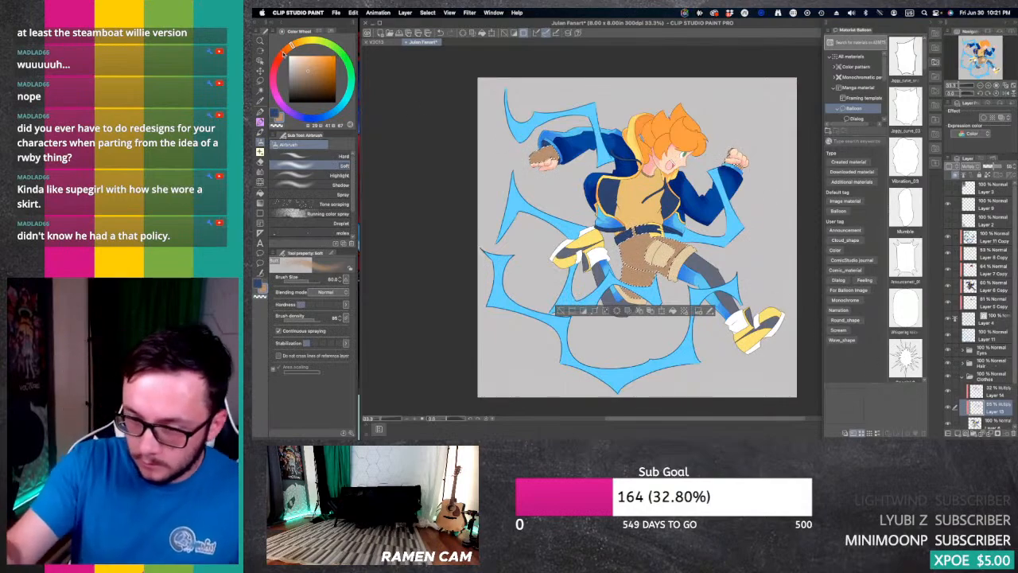
left_click(279, 56)
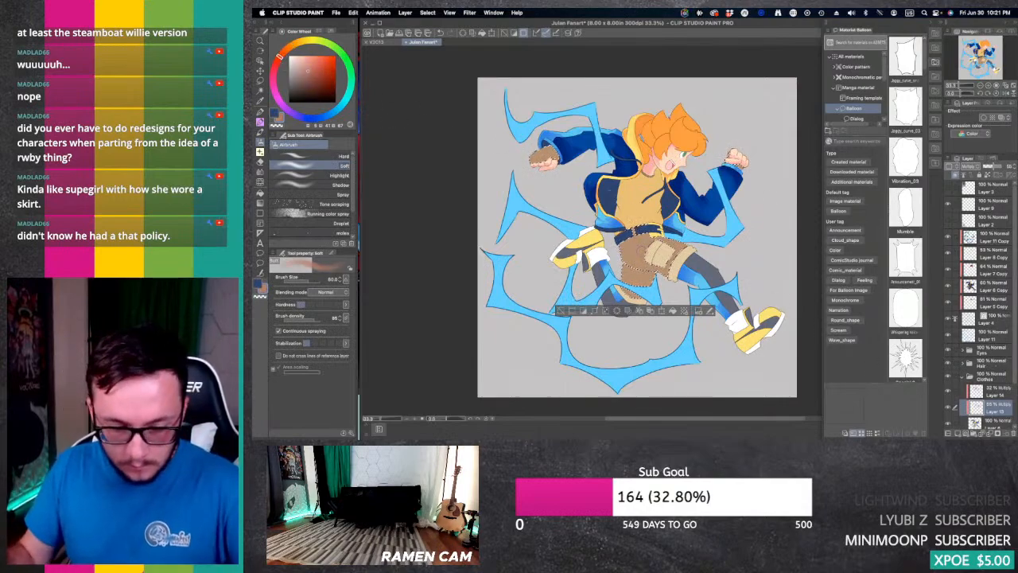
key("bracketright")
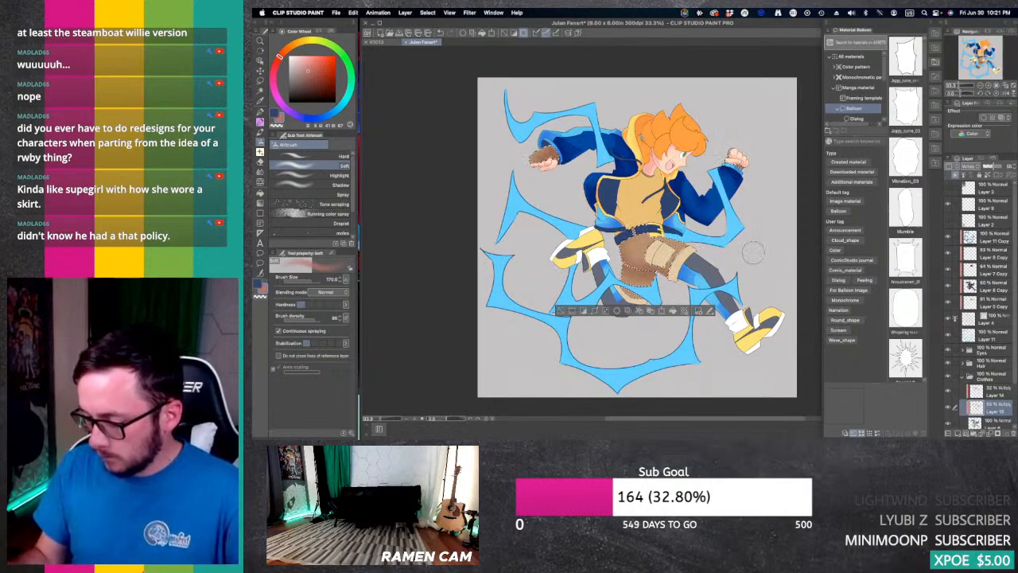
left_click(276, 126)
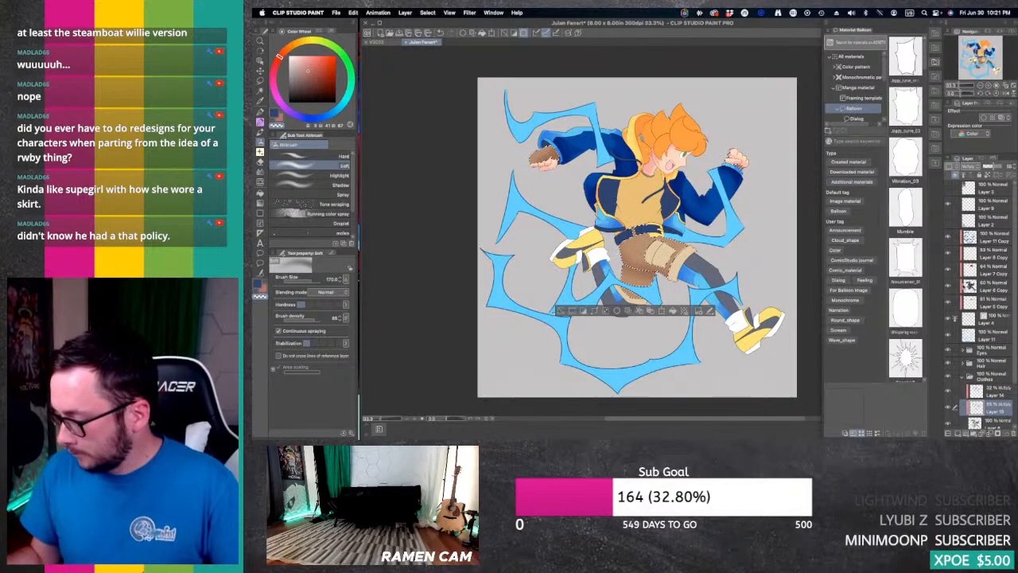
Step: On Layer 14, shift the shadow colour to pinkish red, outline hard shadows on the brown shorts with the G-pen, and fill them
left_click(990, 390)
scroll(639, 238, "up", 2)
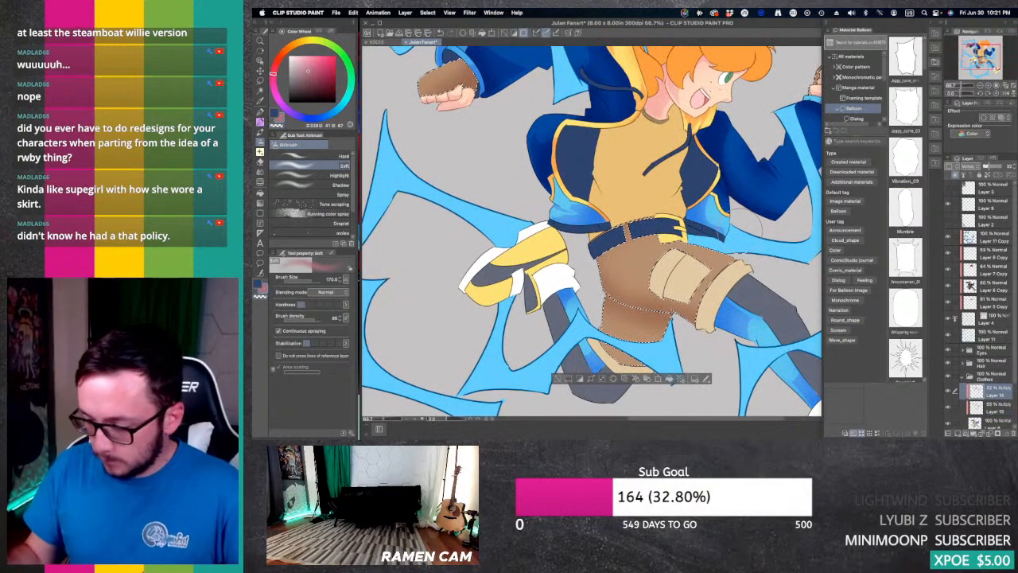
key("p")
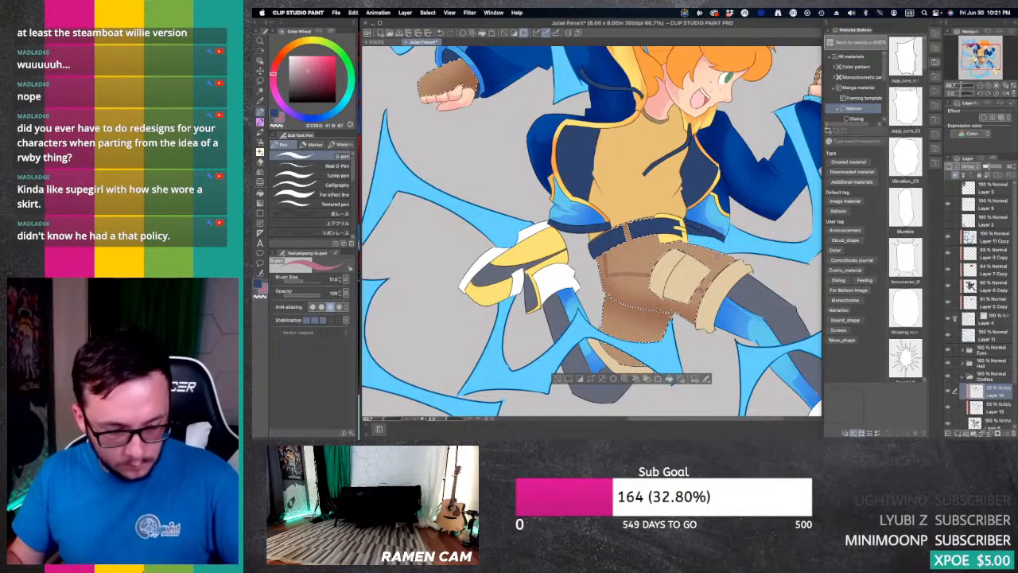
key("g")
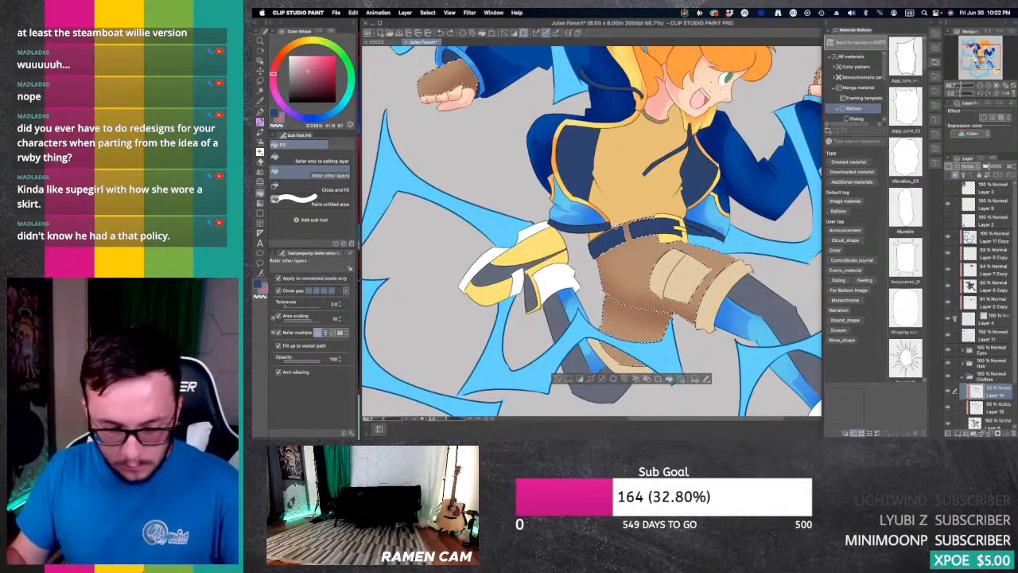
key("p")
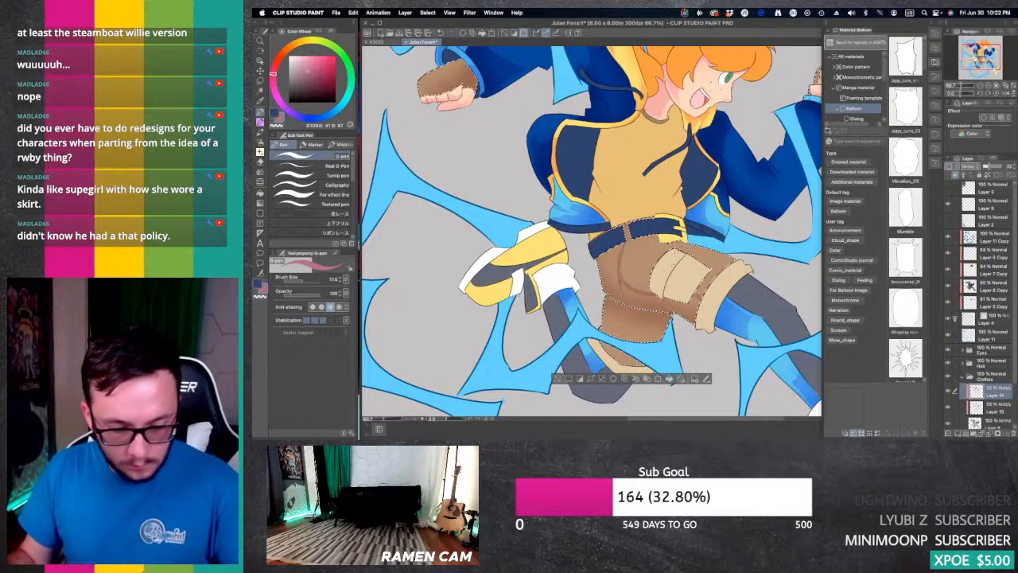
key("g")
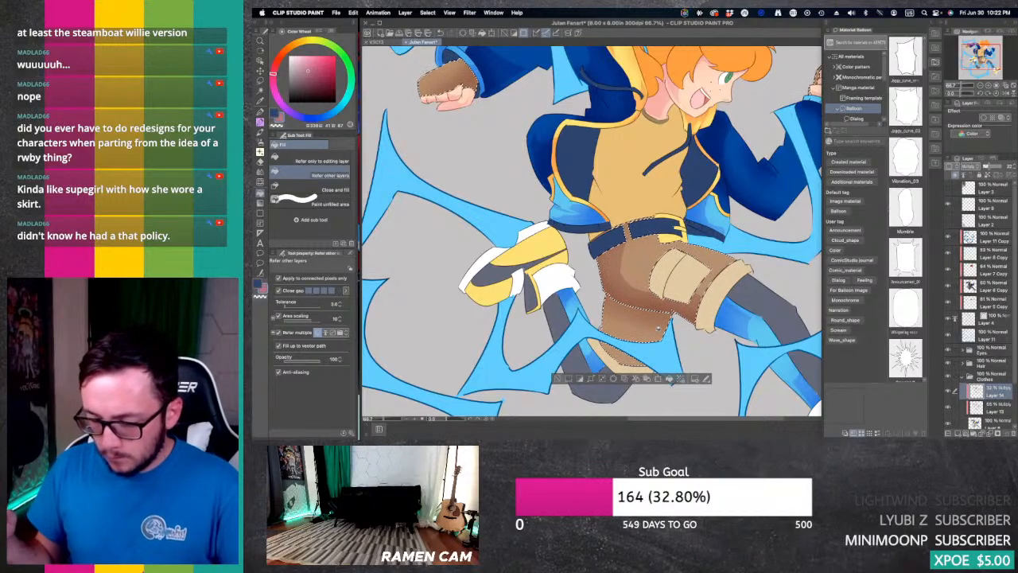
Step: Refine the hard shadows on the brown shorts with the G-pen and the Hard eraser, reducing the eraser size to 12
key("e")
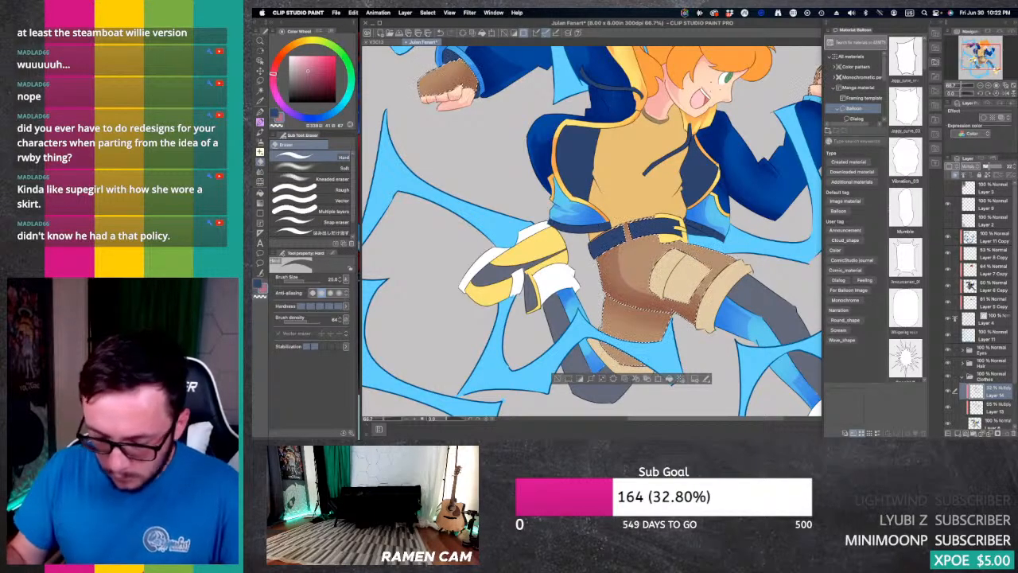
key("p")
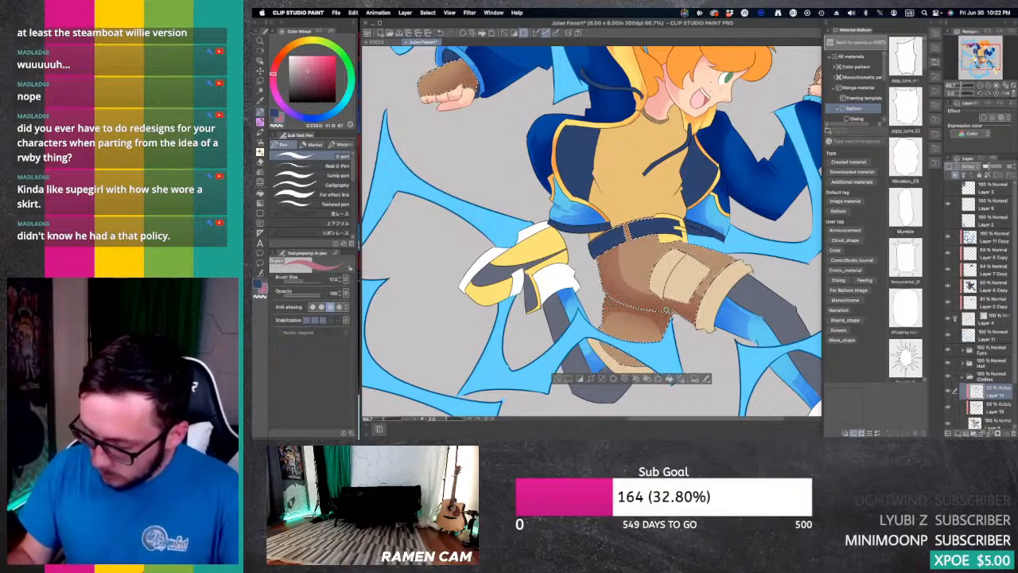
key("e")
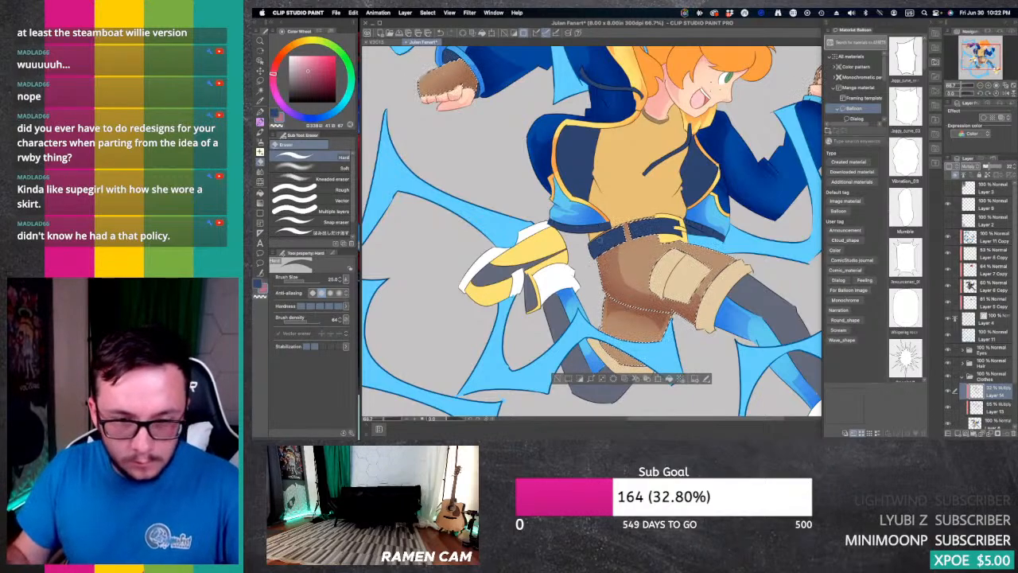
key("bracketleft")
key("bracketleft")
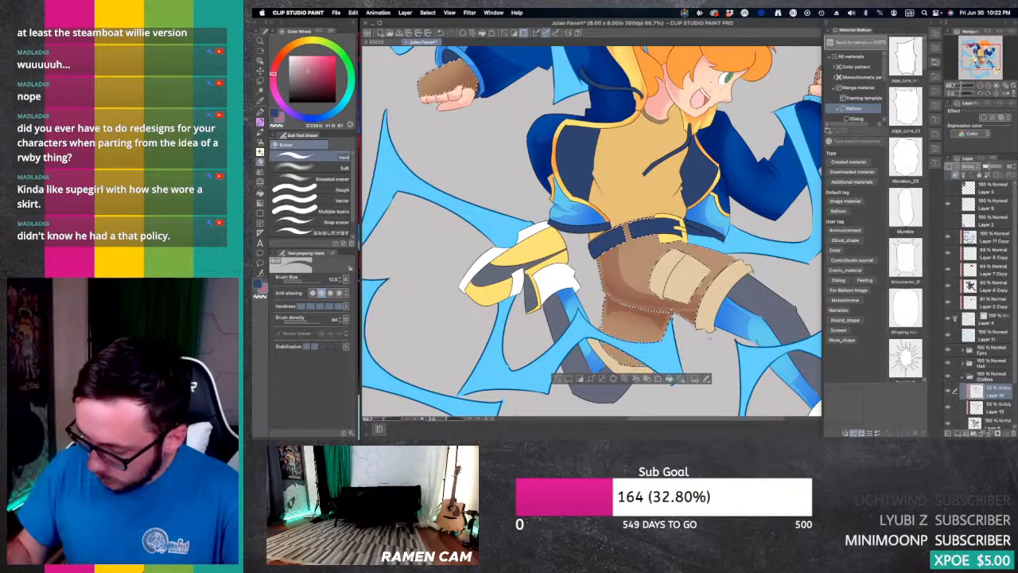
key("p")
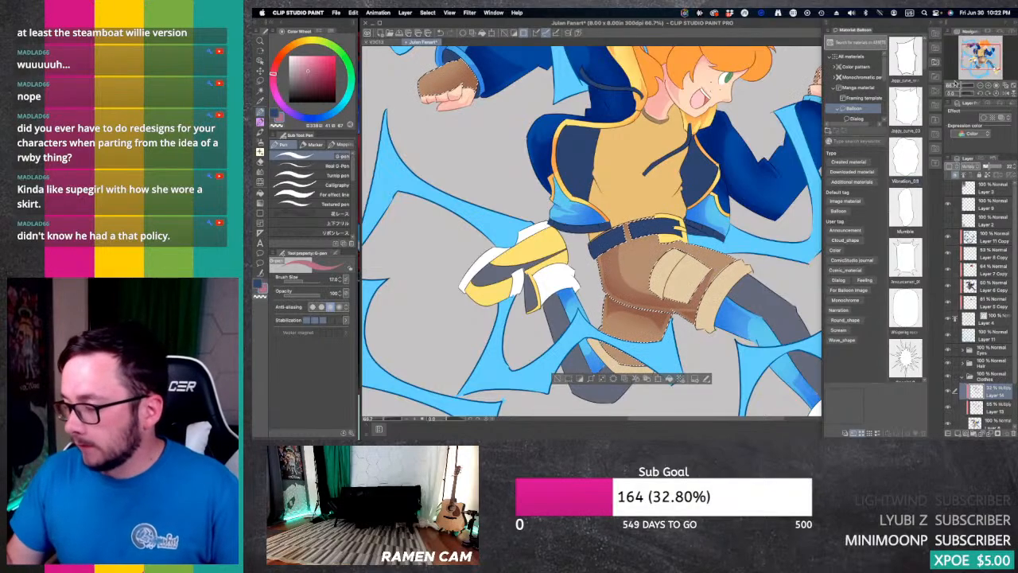
Step: Auto-select the beige thigh pocket and both shorts cuffs, and sample their beige as the drawing colour
left_click_drag(592, 231, 628, 211)
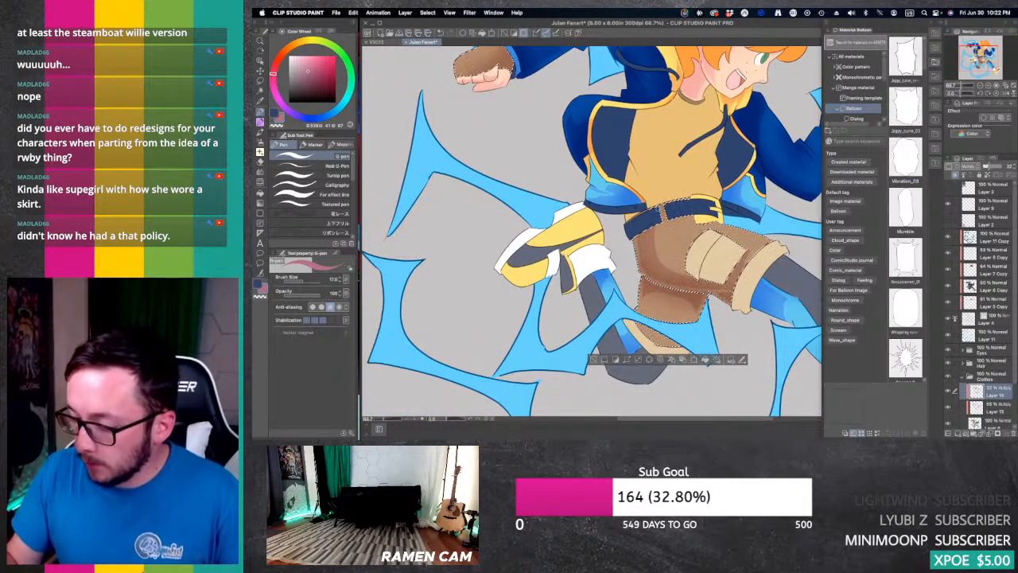
mouse_move(668, 238)
left_mouse_down()
mouse_move(511, 279)
mouse_move(531, 195)
mouse_move(557, 191)
mouse_move(604, 300)
left_mouse_up()
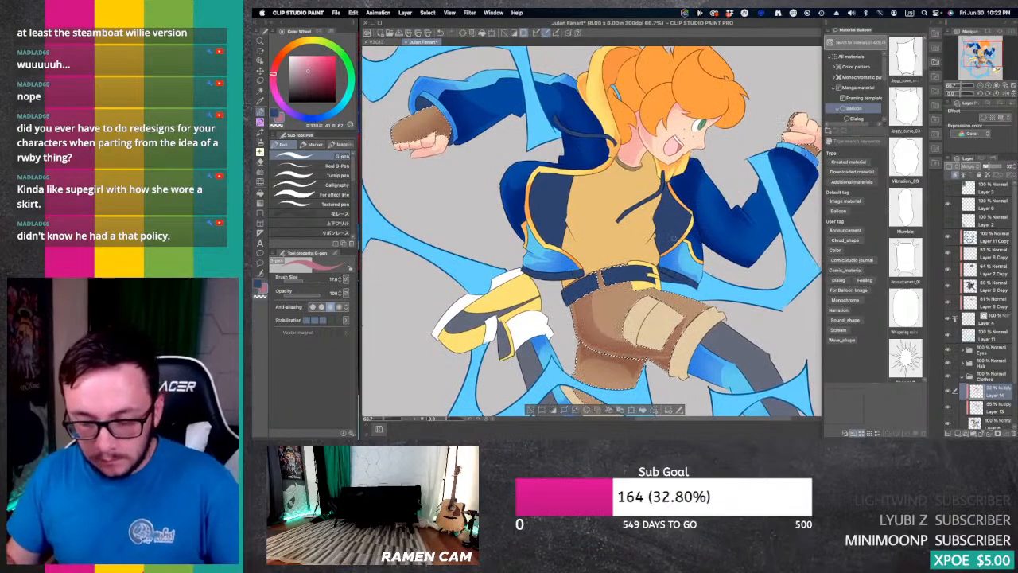
key("e")
key("w")
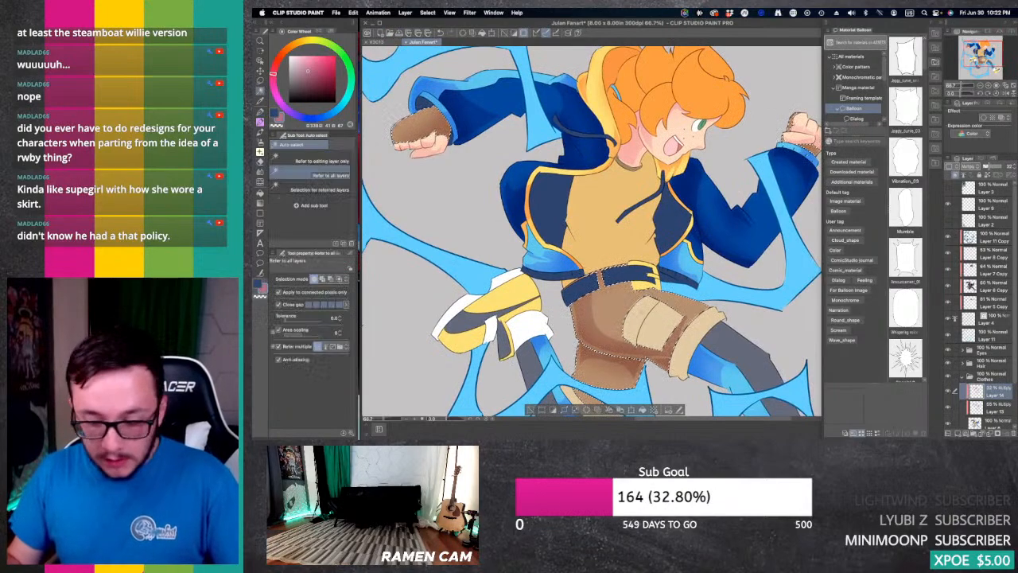
left_click(651, 324)
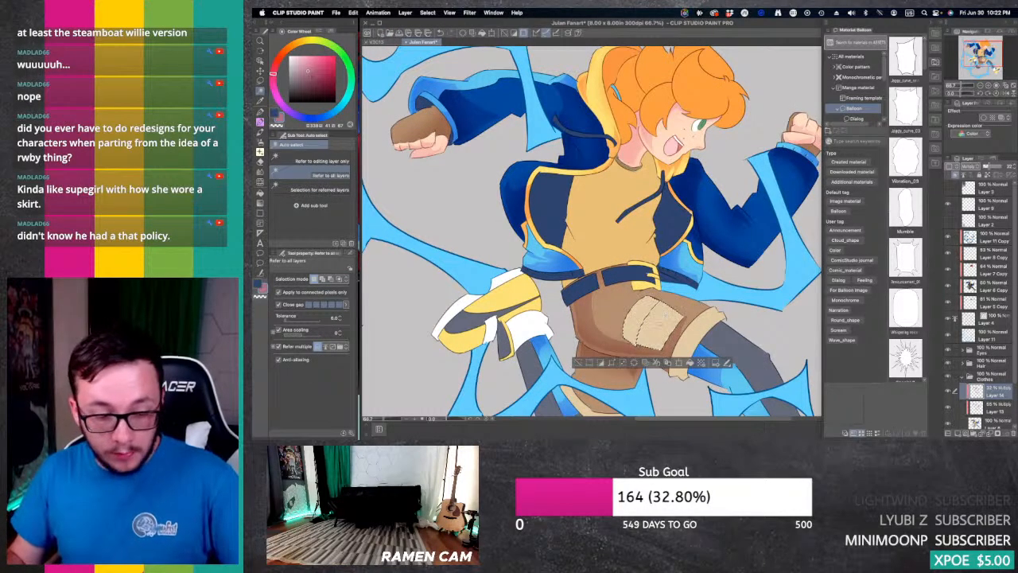
key("i")
left_click(666, 319)
key("w")
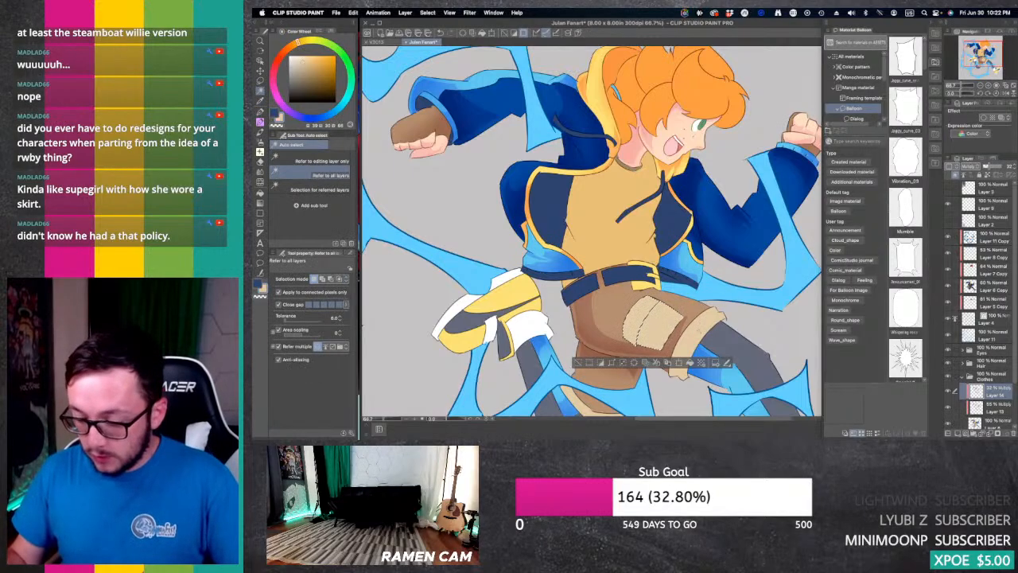
left_click(693, 334, "shift")
left_click_drag(708, 386, 807, 241)
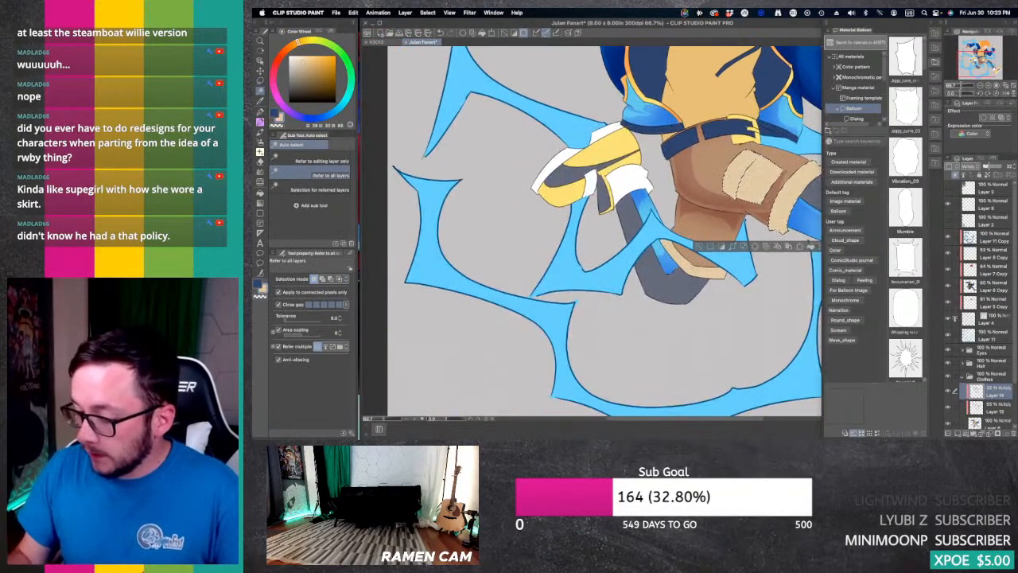
left_click(702, 265, "shift")
left_click_drag(719, 199, 614, 257)
Step: On Layer 13, shift the beige to red-orange and airbrush soft shadows along the selected pocket and shorts cuffs
left_click(994, 405)
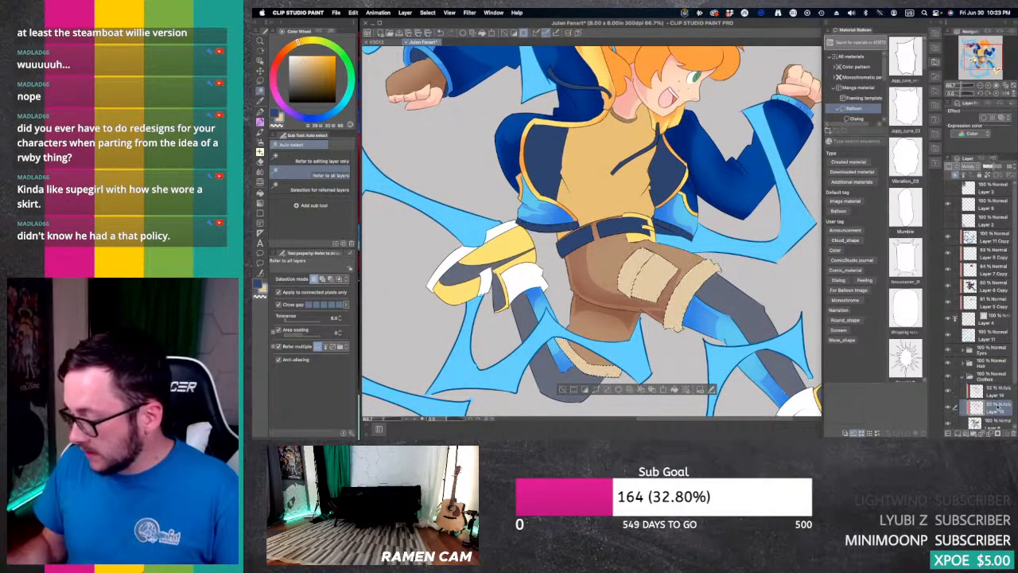
key("b")
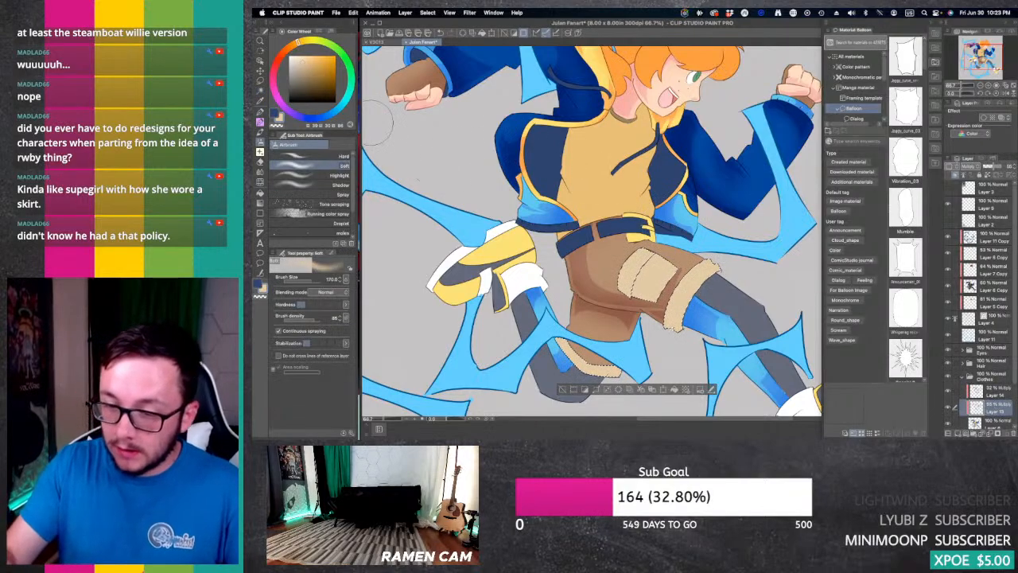
left_click(280, 56)
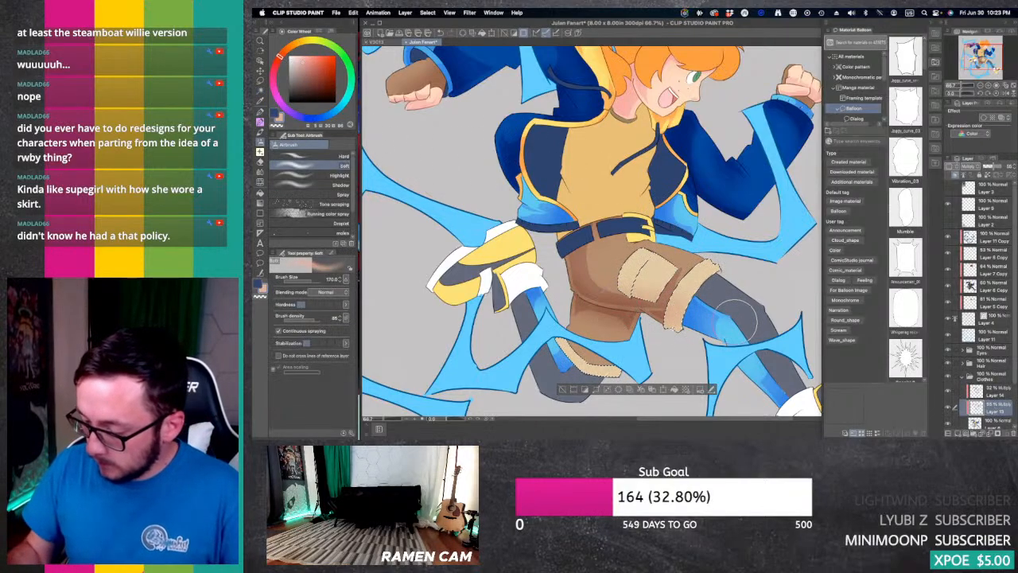
mouse_move(738, 322)
left_mouse_down()
mouse_move(714, 314)
mouse_move(688, 338)
left_mouse_up()
left_click_drag(777, 346, 687, 342)
left_click_drag(592, 381, 611, 362)
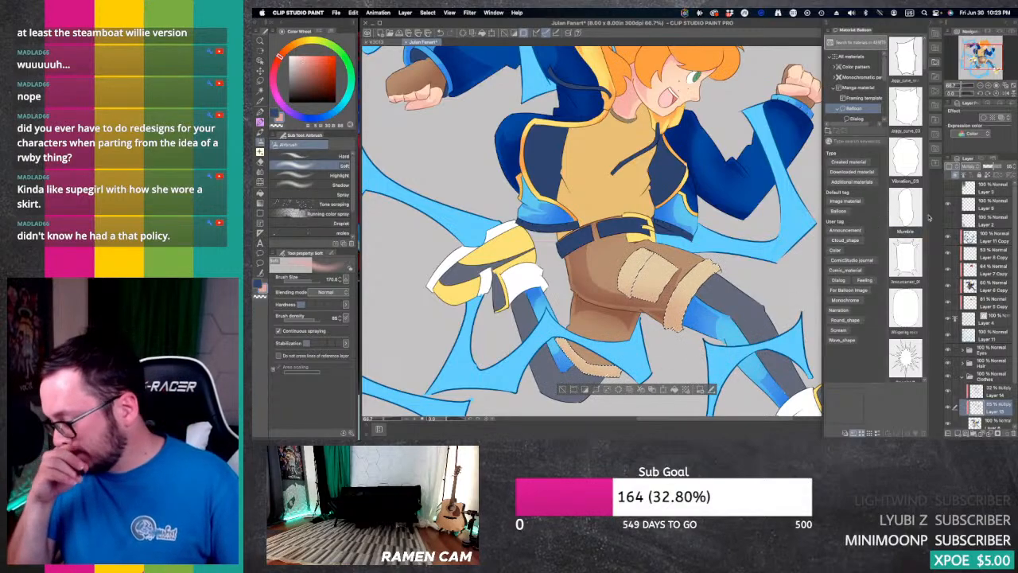
Step: On Layer 14, shift the colour to pinkish red, draw hard shadows on the pocket and front cuff with the G-pen, and trim them with the Hard eraser
left_click(990, 390)
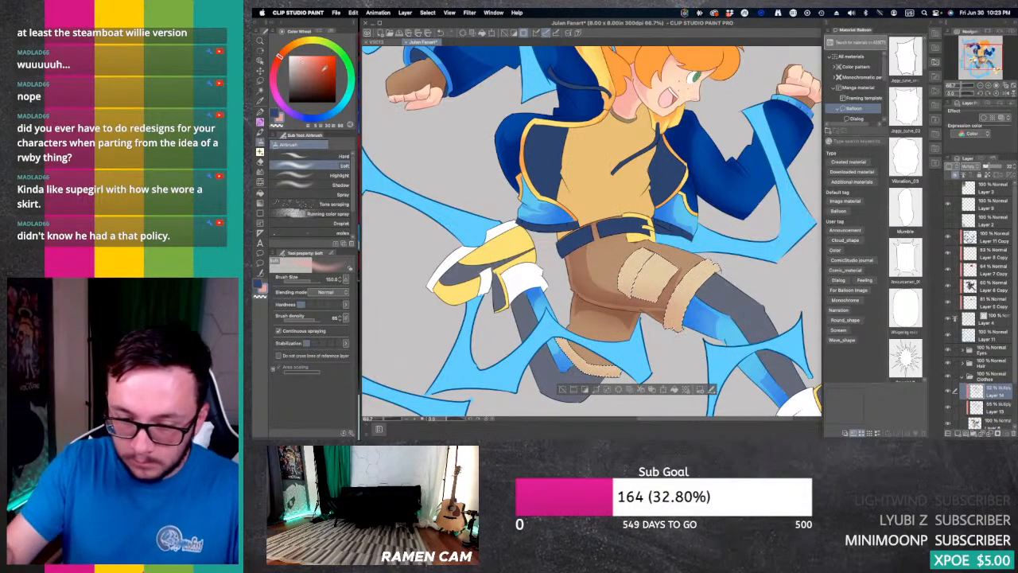
key("p")
left_click_drag(279, 60, 274, 74)
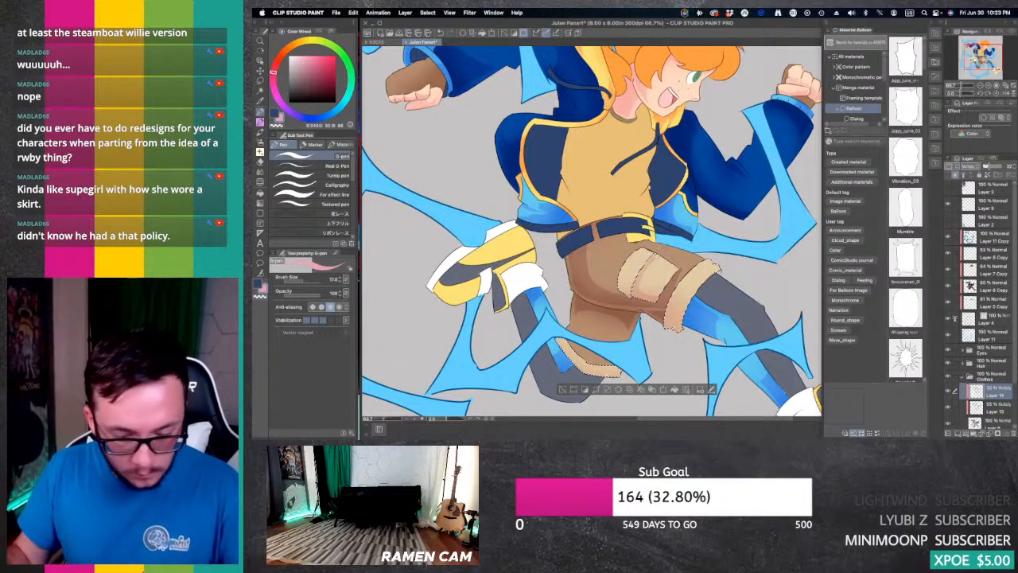
key("e")
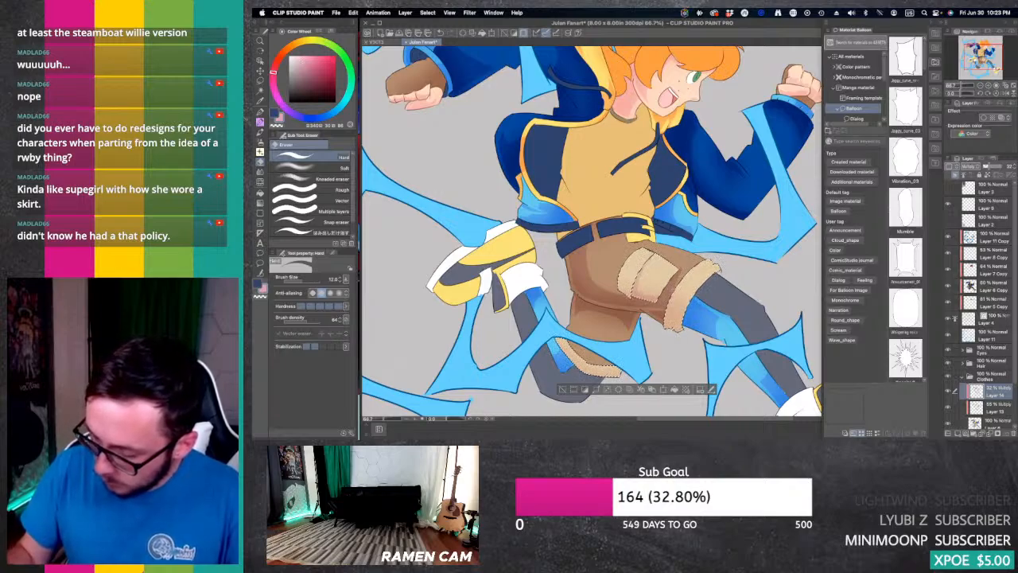
key("p")
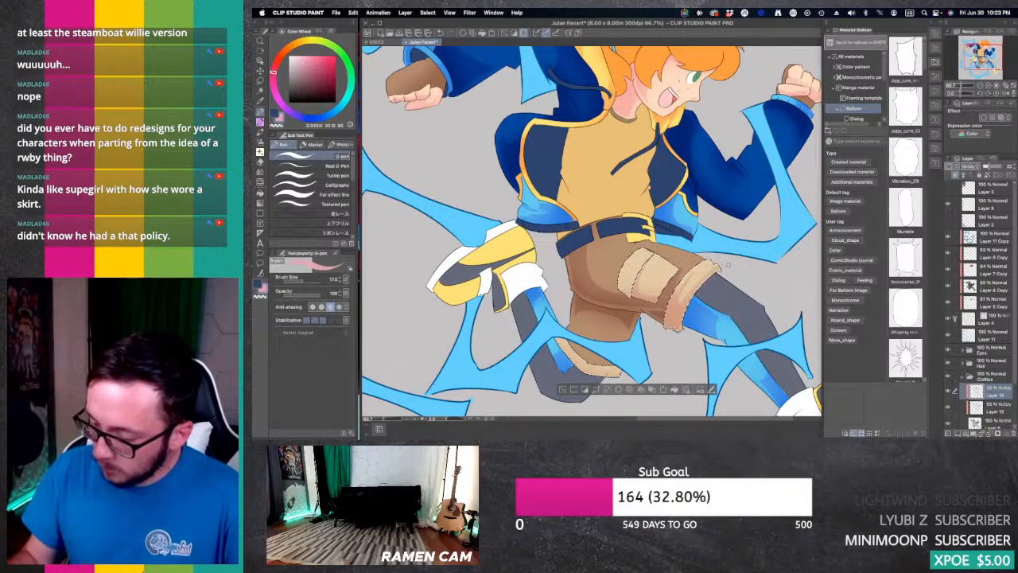
key("e")
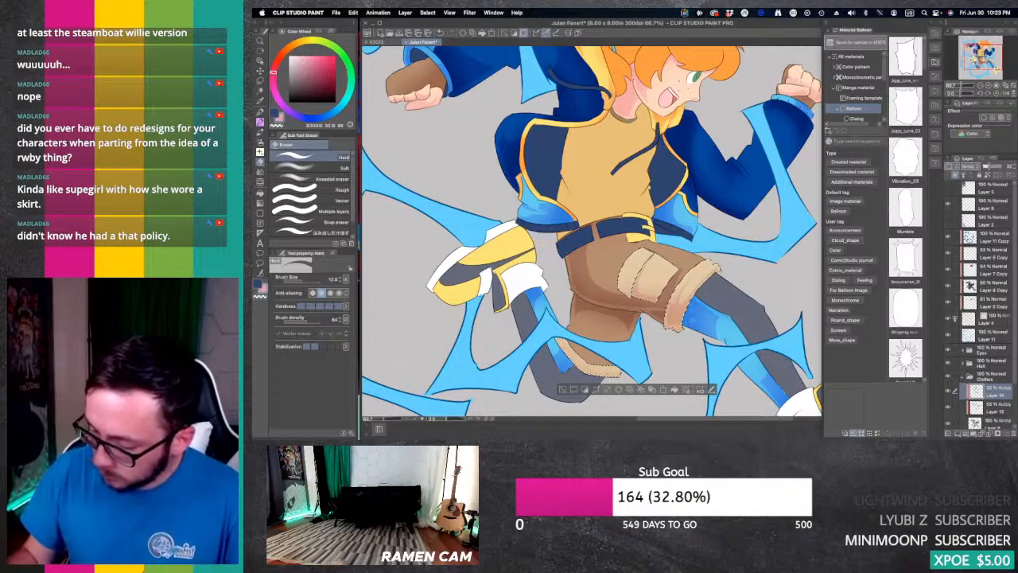
Step: Draw the hard shadow on the rear leg's cuff, refine the pocket's shadows with the G-pen and Hard eraser, and clear the selection
key("p")
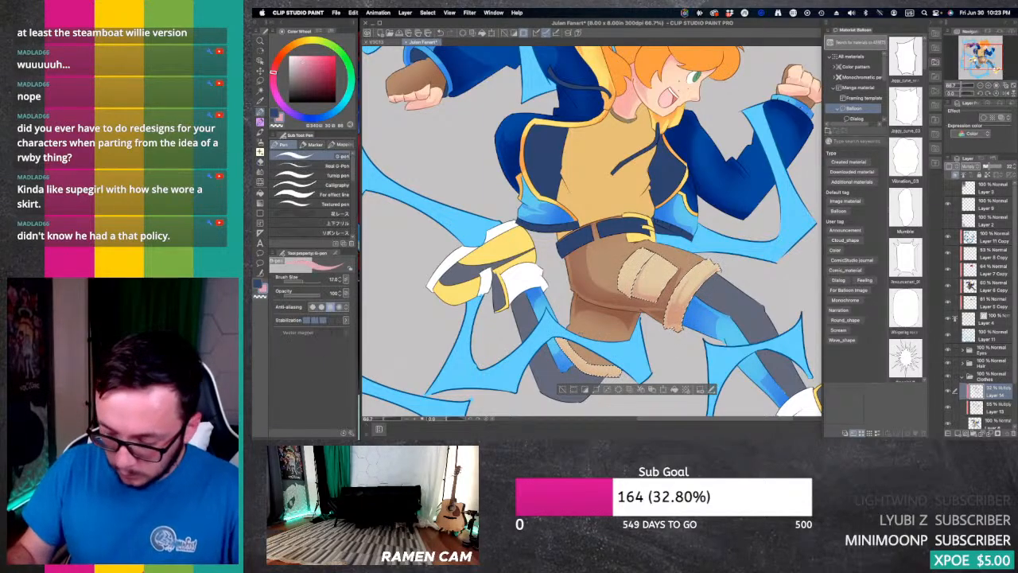
left_click_drag(557, 338, 596, 373)
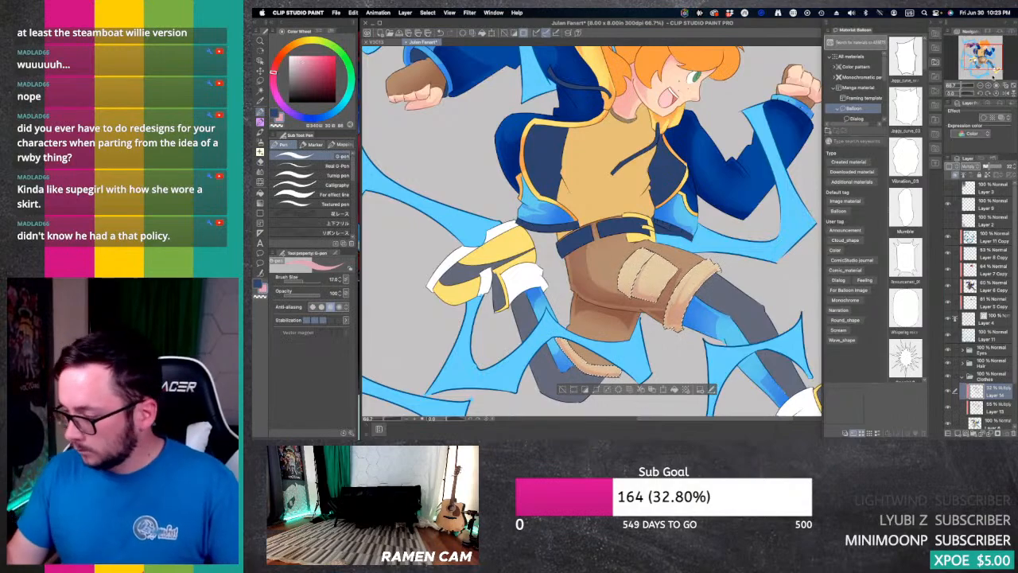
left_click_drag(984, 53, 978, 57)
key("p")
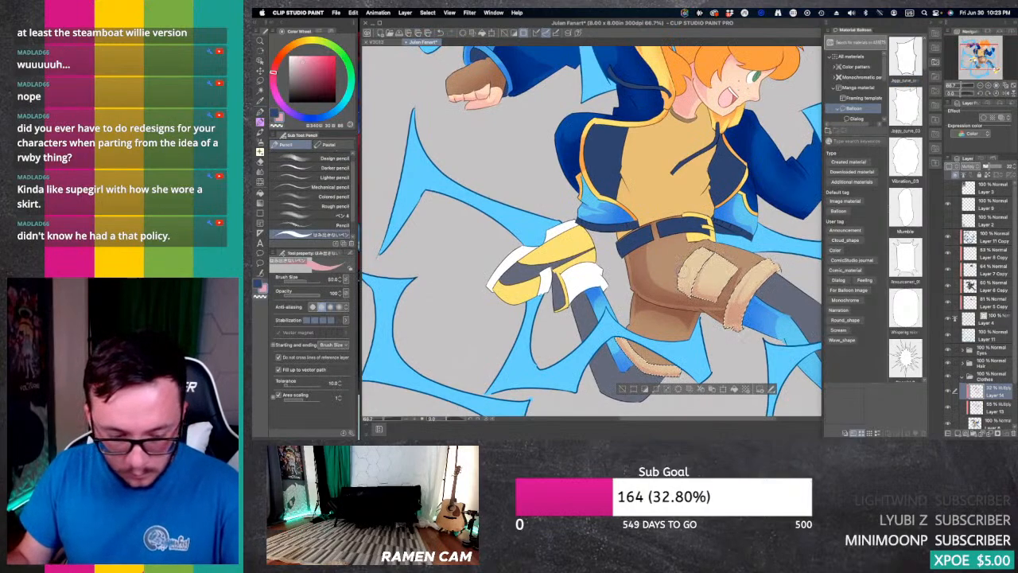
key("p")
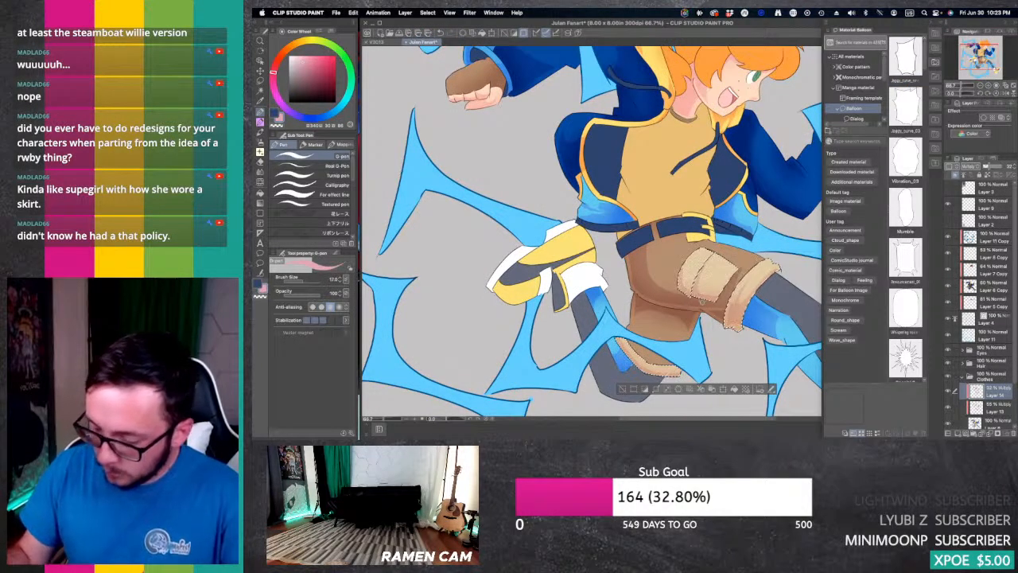
key("e")
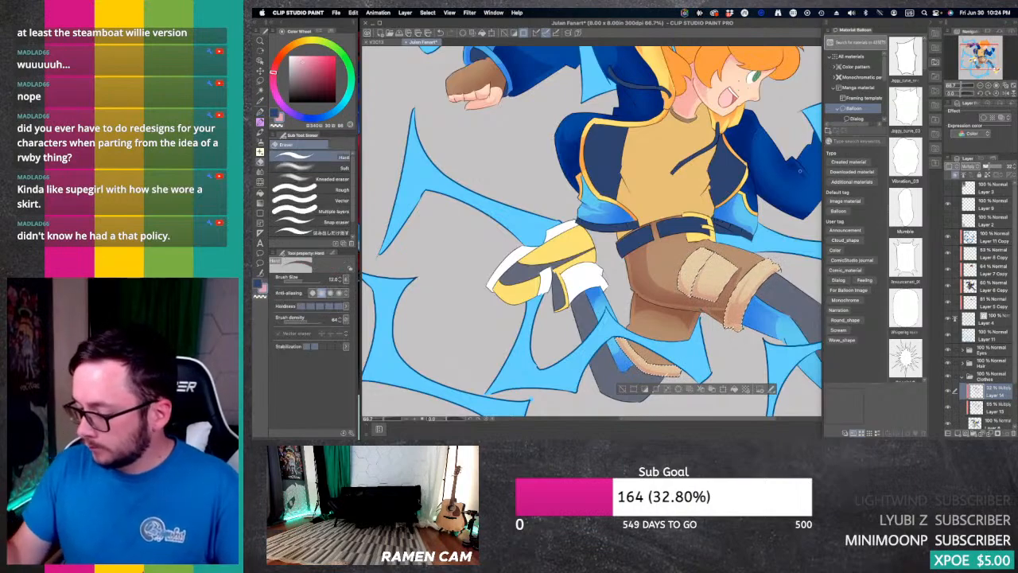
left_click_drag(716, 318, 705, 375)
key("super+d")
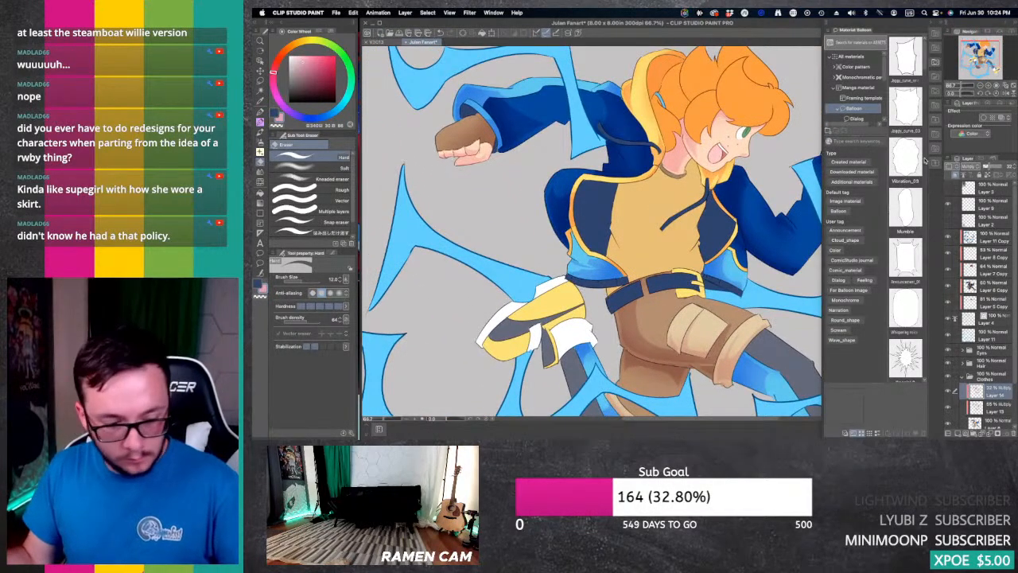
Step: Auto-select the brown glove areas on both hands and sample the glove's brown as the drawing colour
key("w")
left_click(463, 134)
left_click(489, 133, "shift")
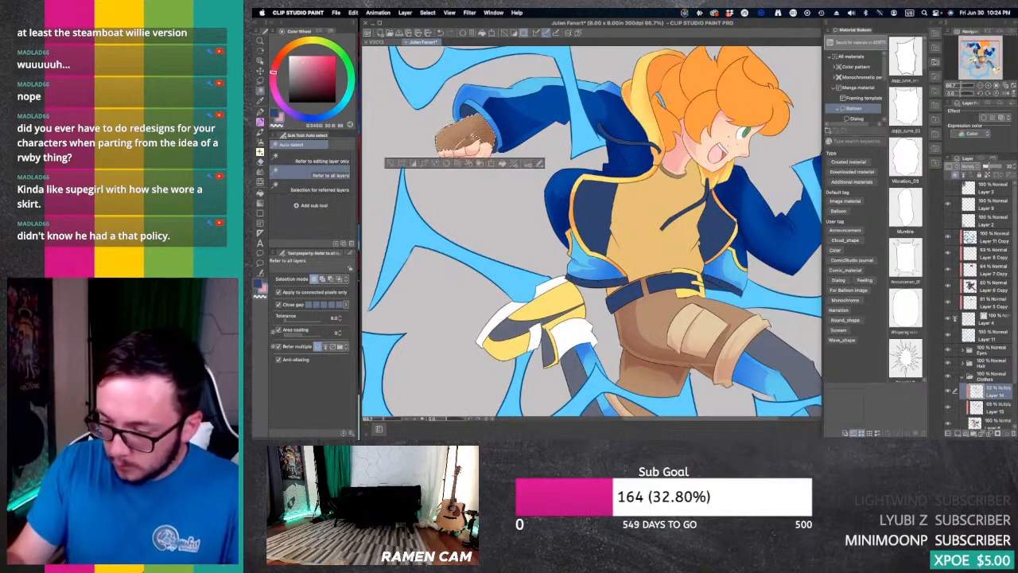
left_click_drag(664, 163, 527, 185)
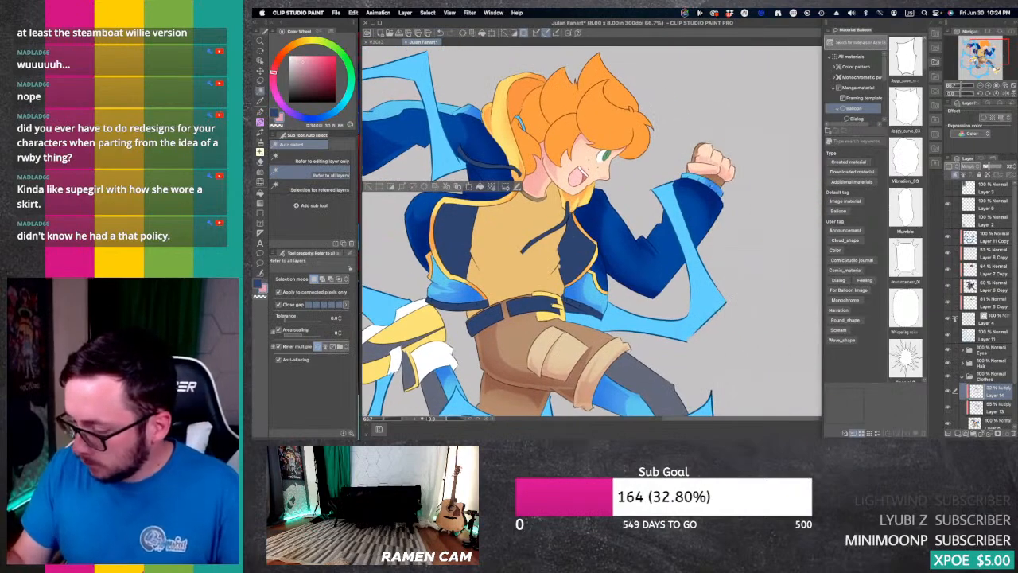
left_click(695, 152, "shift")
left_click(714, 179, "shift")
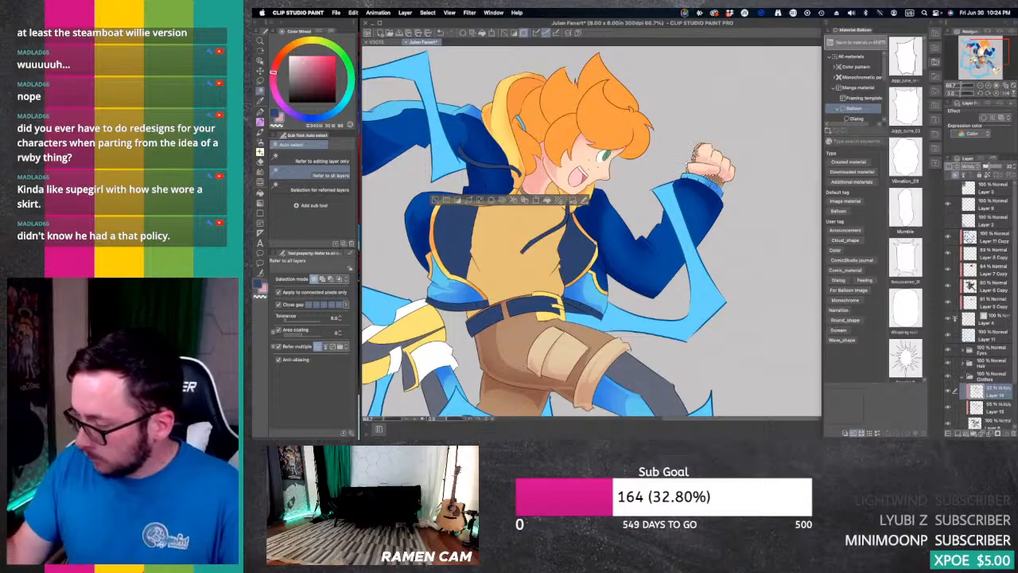
left_click_drag(785, 175, 984, 199)
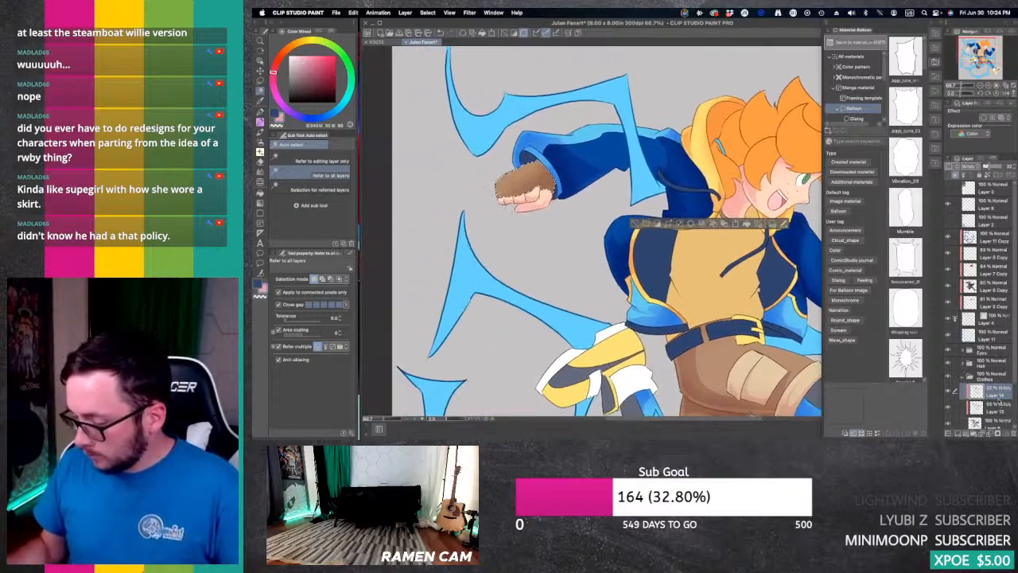
key("i")
left_click(520, 182)
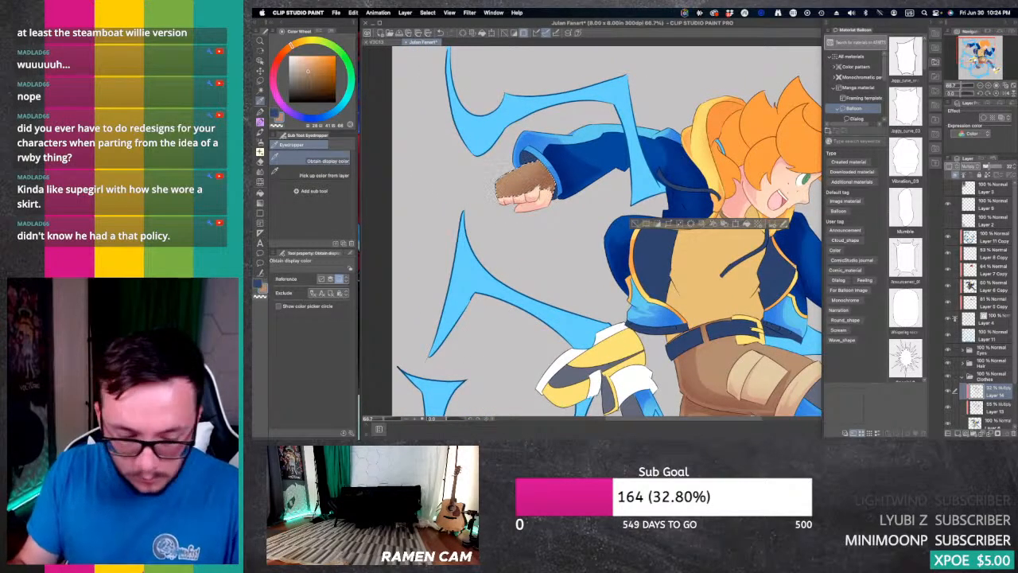
Step: On Layer 14, shift the brown to pinkish red and shade the rear hand's glove with the G-pen, Hard eraser and Fill
key("p")
left_click(274, 79)
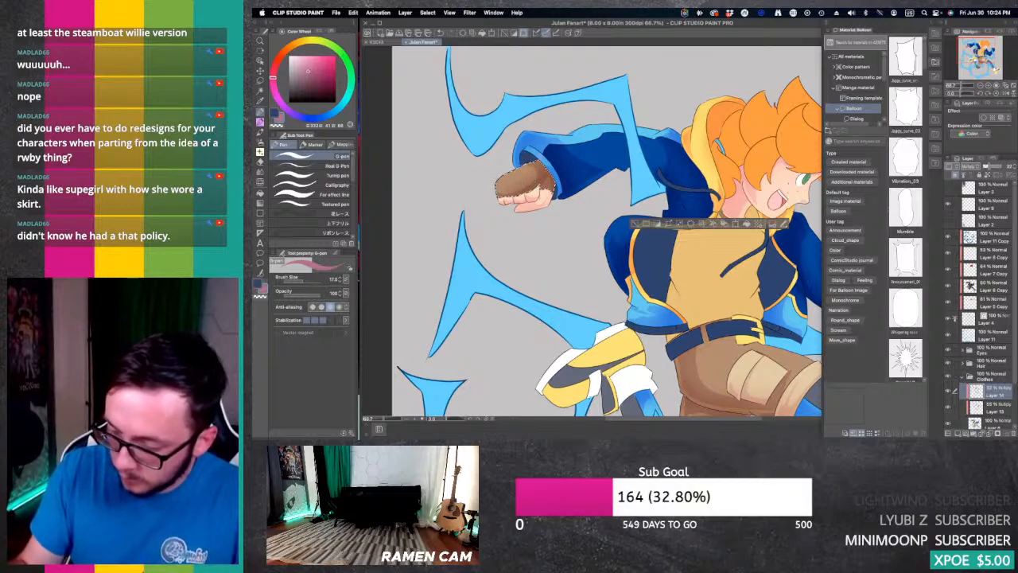
key("e")
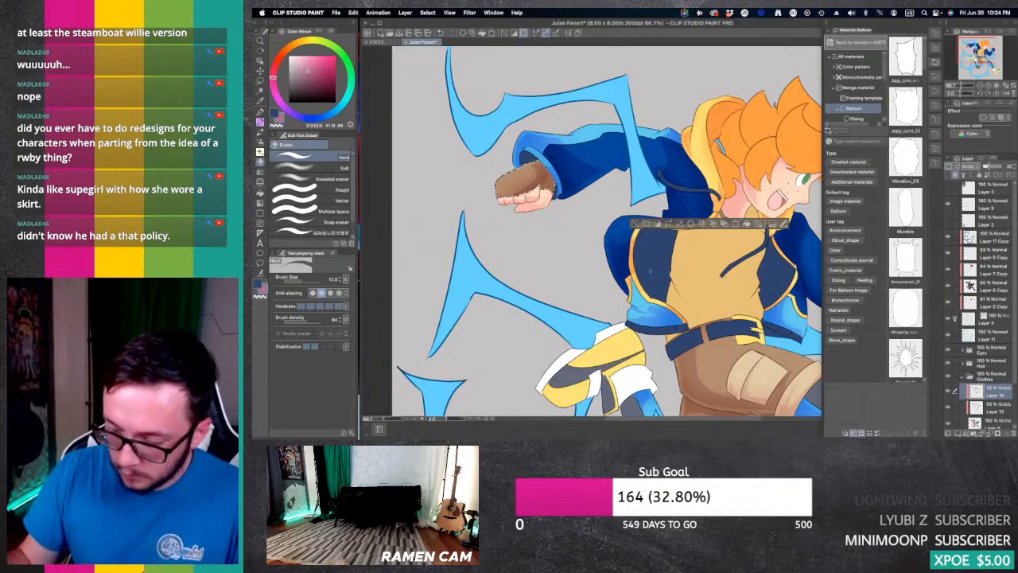
key("g")
key("g")
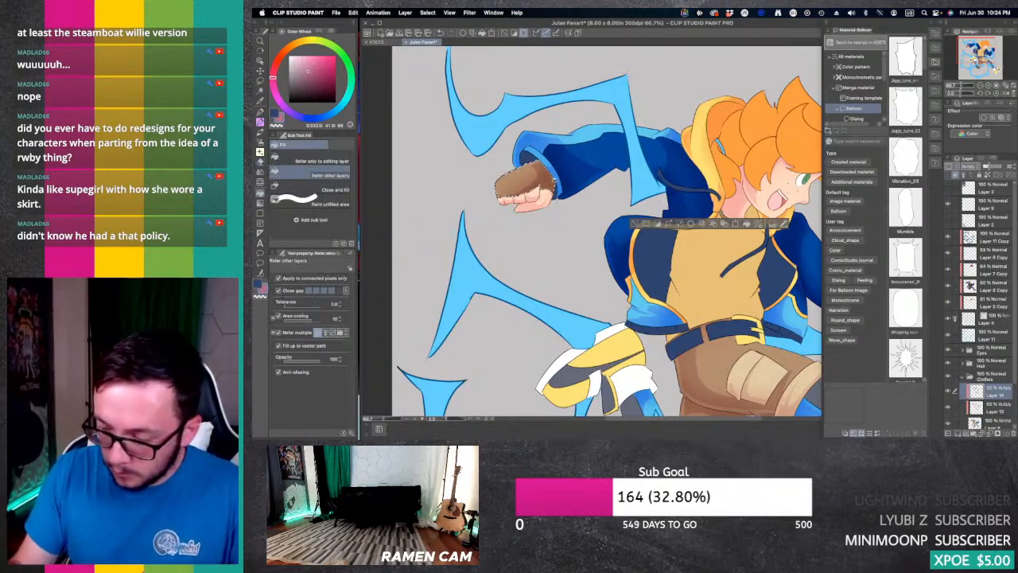
Step: Draw the hard shadow on the raised front hand's glove with the G-pen and clear the selection
left_click_drag(973, 56, 987, 54)
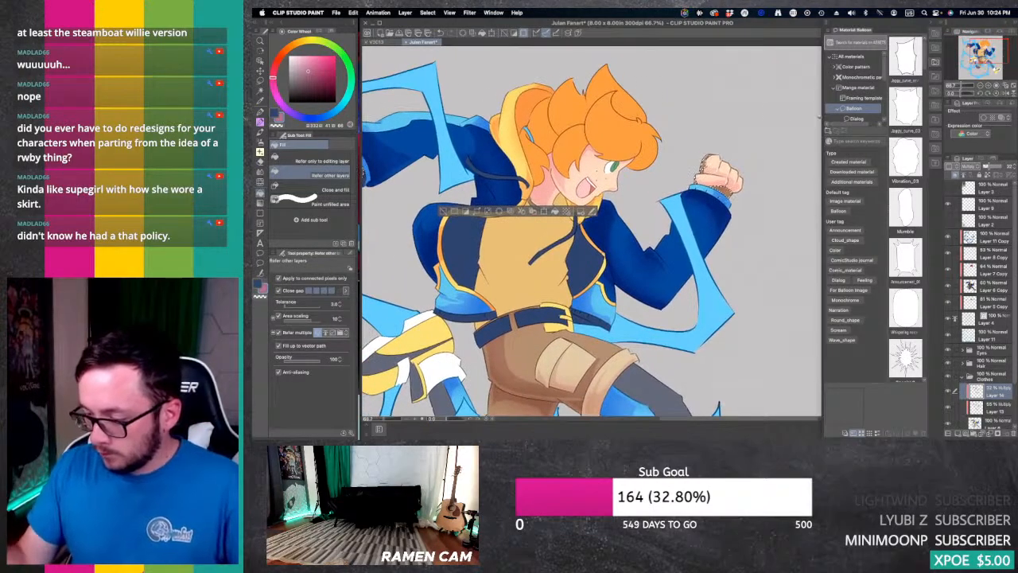
key("p")
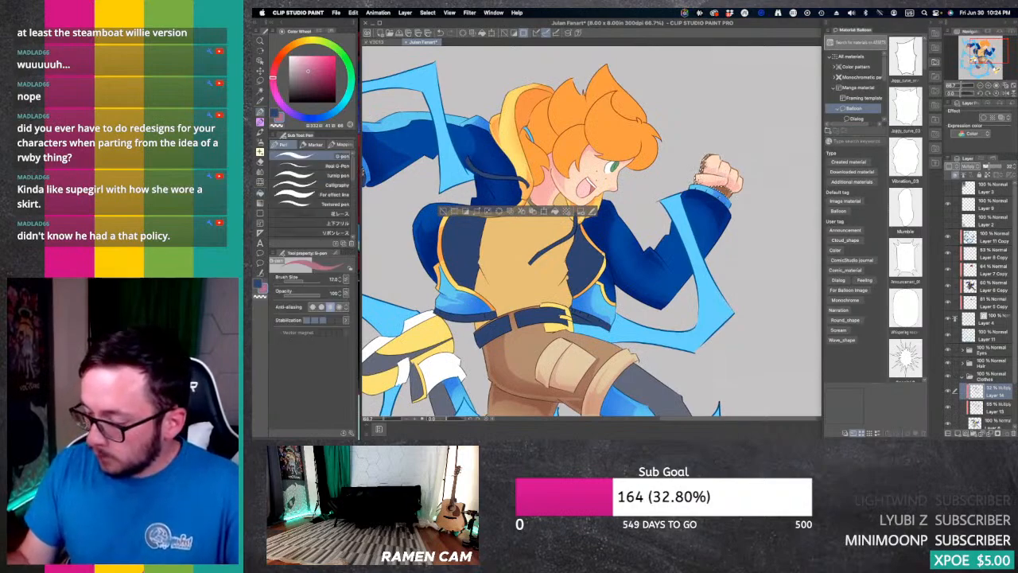
scroll(705, 164, "down", 3)
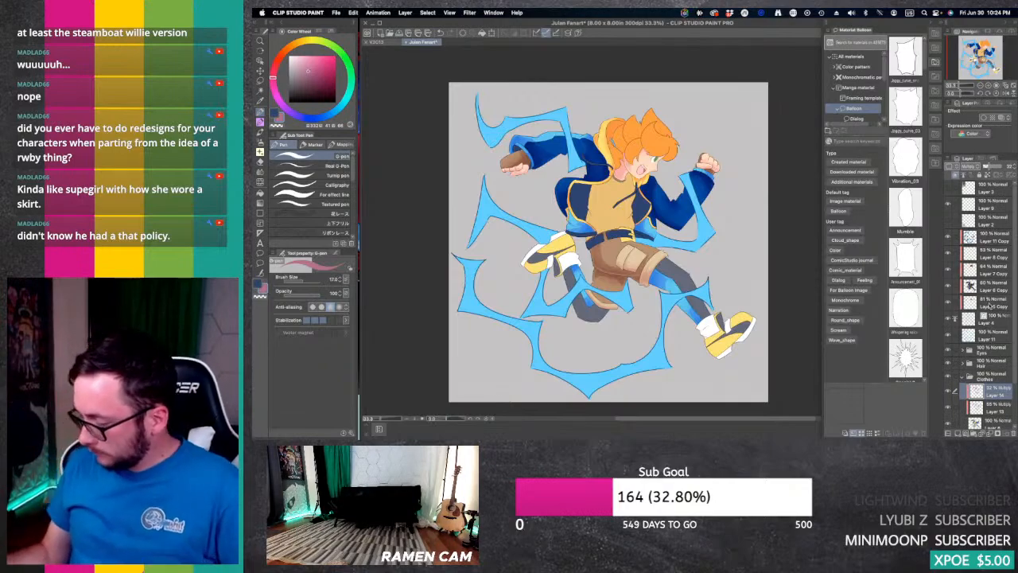
Step: Auto-select the dark grey legging areas on both the front and rear legs
double_click(987, 85)
mouse_move(982, 59)
left_mouse_down()
mouse_move(971, 61)
mouse_move(987, 66)
left_mouse_up()
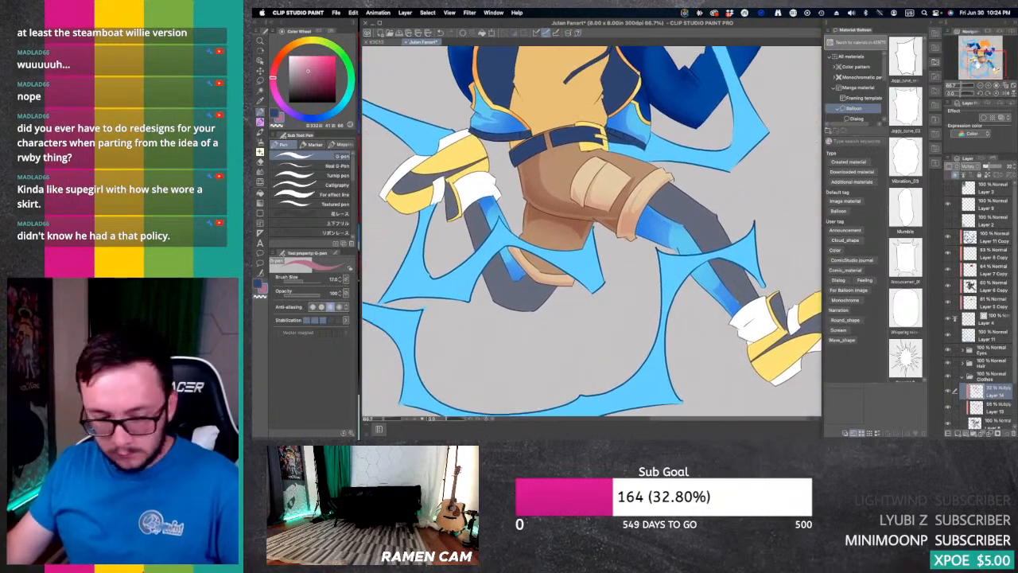
key("w")
left_click(703, 226)
left_click(730, 277, "shift")
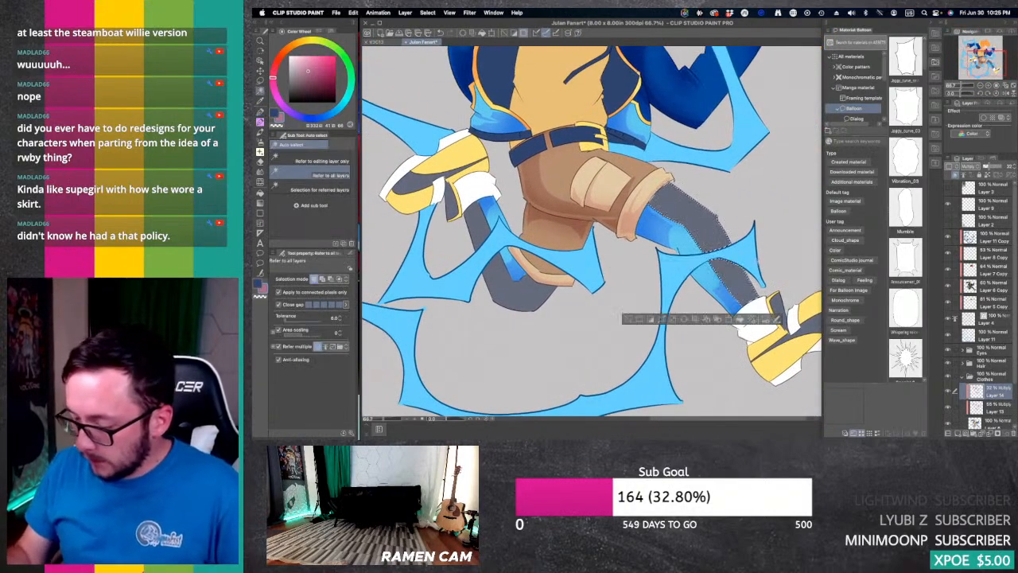
left_click(529, 291, "shift")
left_click(479, 231, "shift")
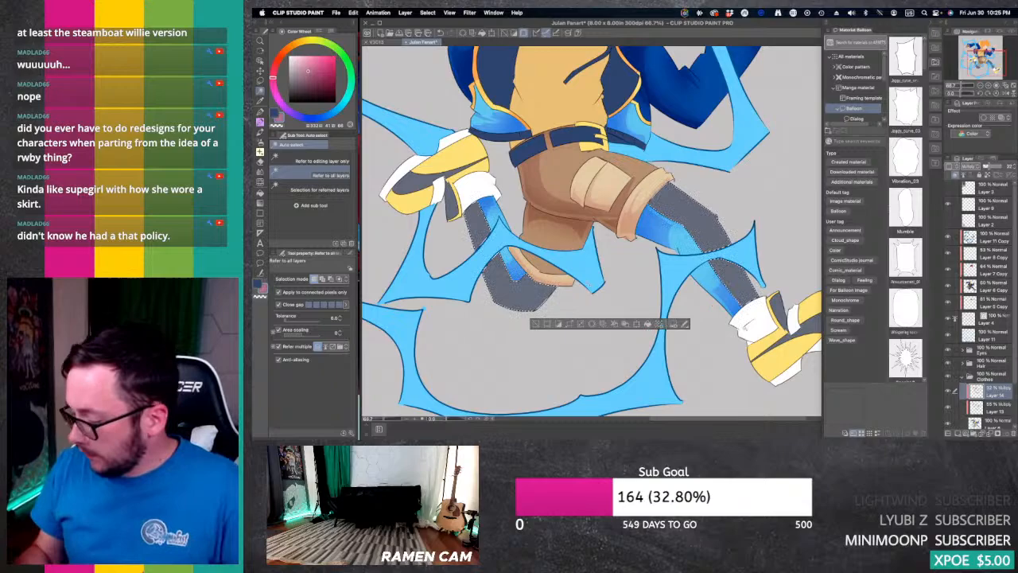
Step: On Layer 13, sample the leggings' dark grey and brush soft shadows over them with the Soft airbrush
left_click(990, 407)
key("i")
left_click(706, 226)
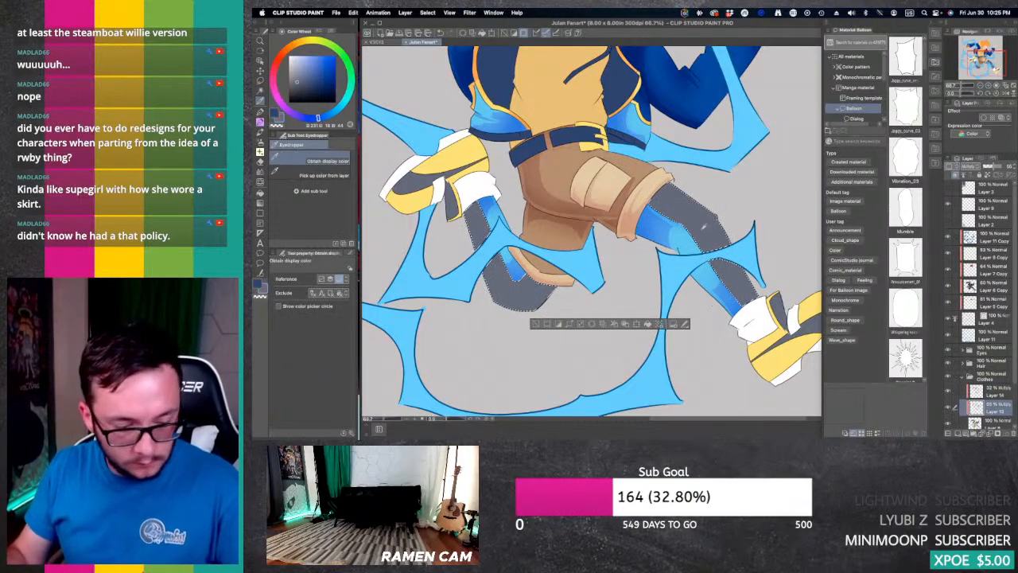
key("b")
key("b")
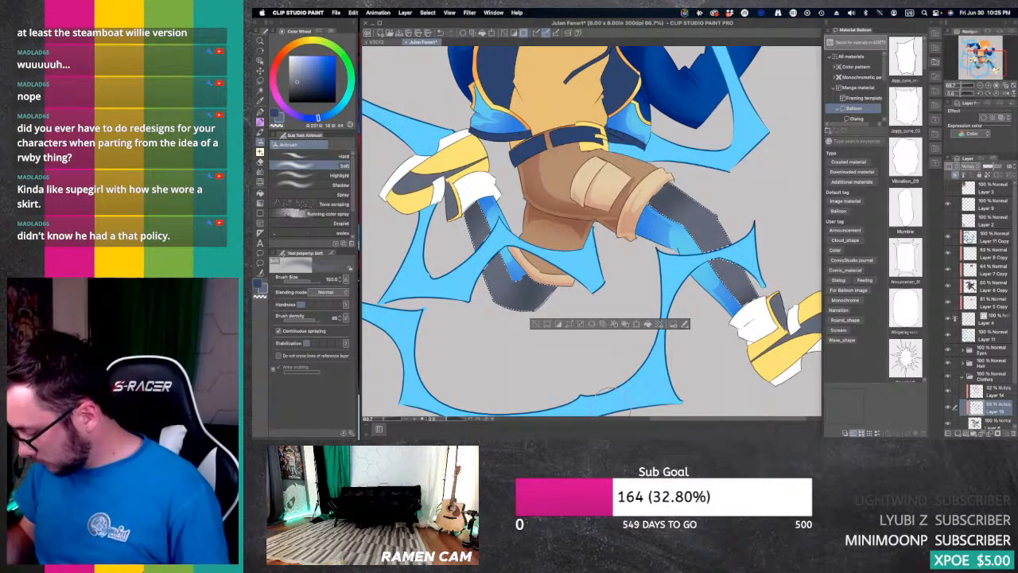
Step: On Layer 14, draw hard shadows on the front leg's legging with the G-pen and trim them with the Hard eraser
left_click(996, 392)
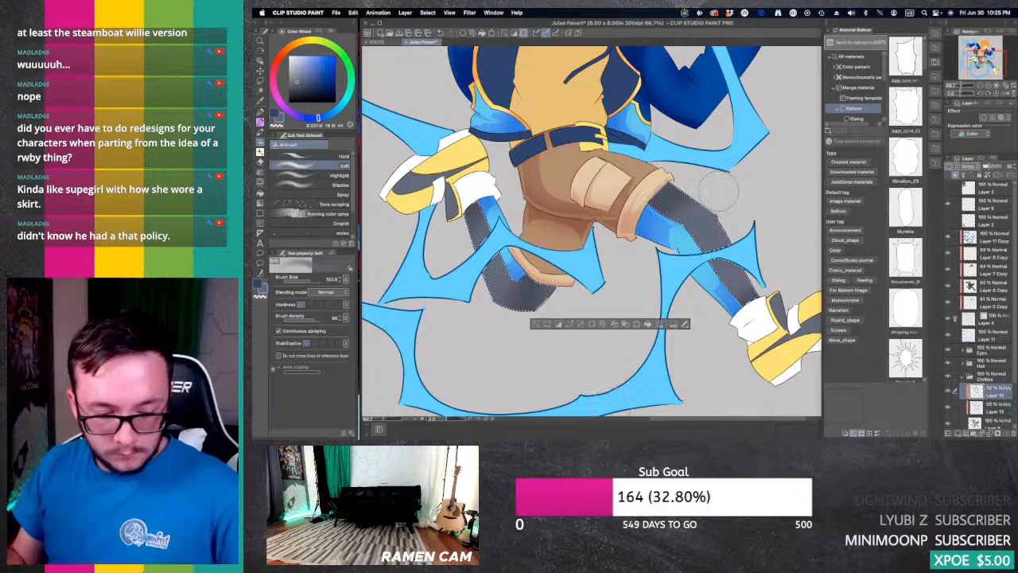
key("p")
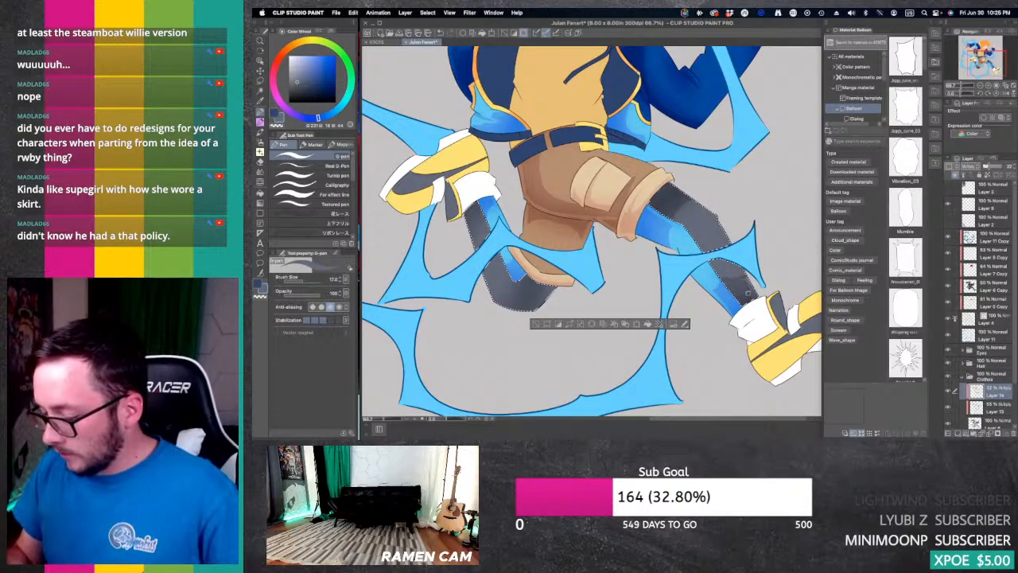
left_click_drag(720, 276, 749, 275)
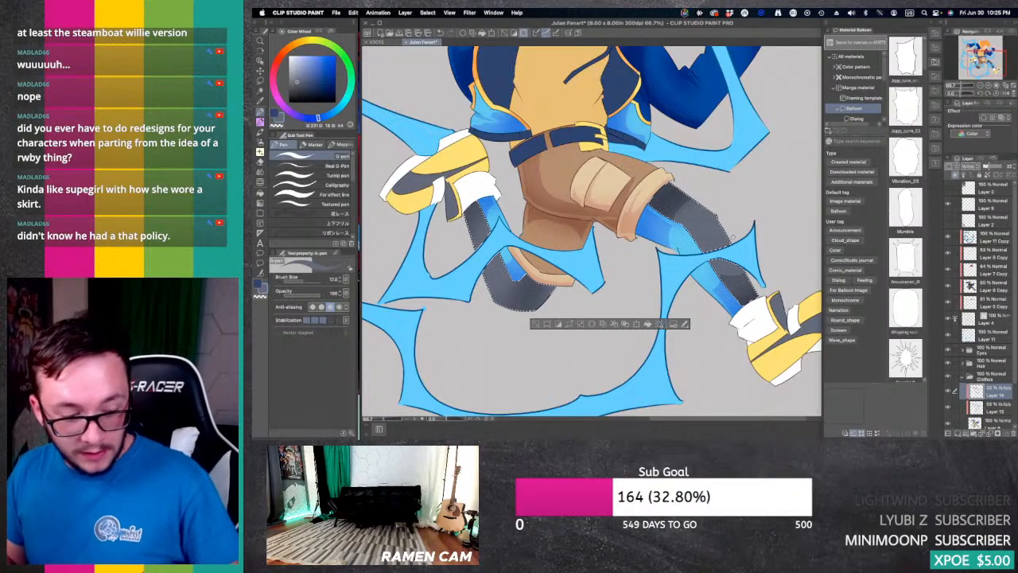
key("e")
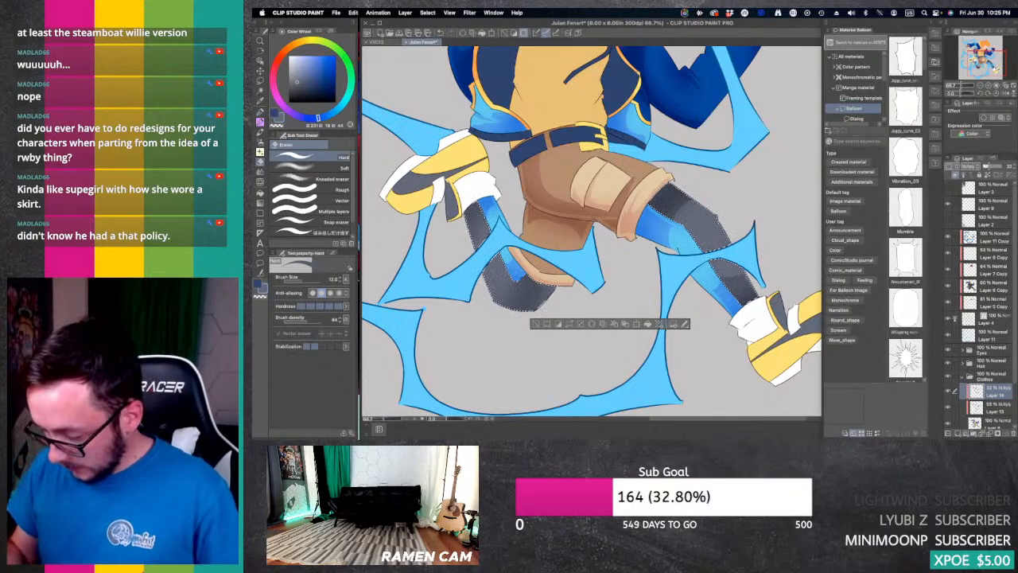
left_click_drag(716, 271, 725, 285)
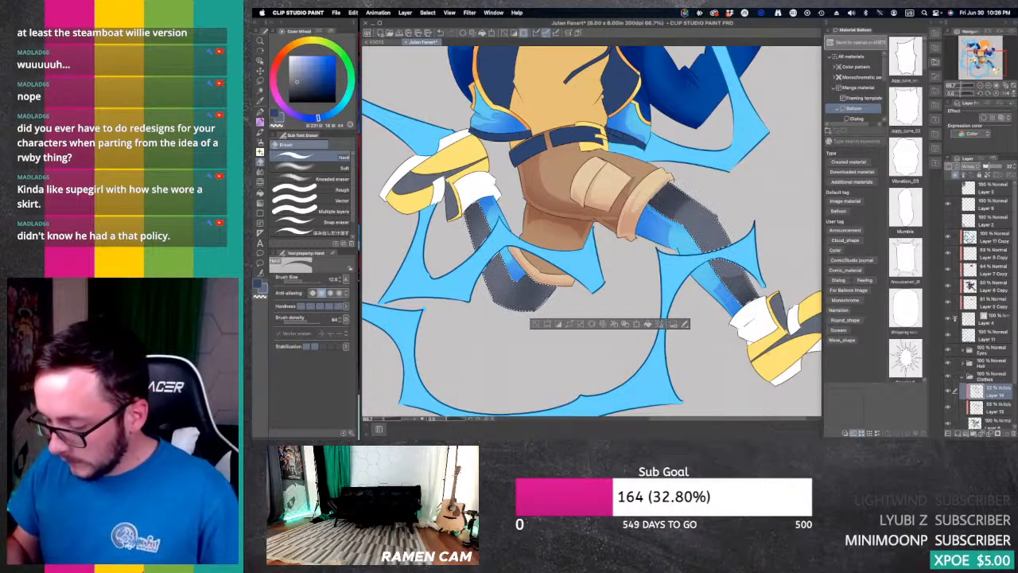
Step: Draw and fill hard shadows on the rear leg's legging, then trim the shadows on both legs with the Hard eraser
left_click_drag(987, 59, 975, 62)
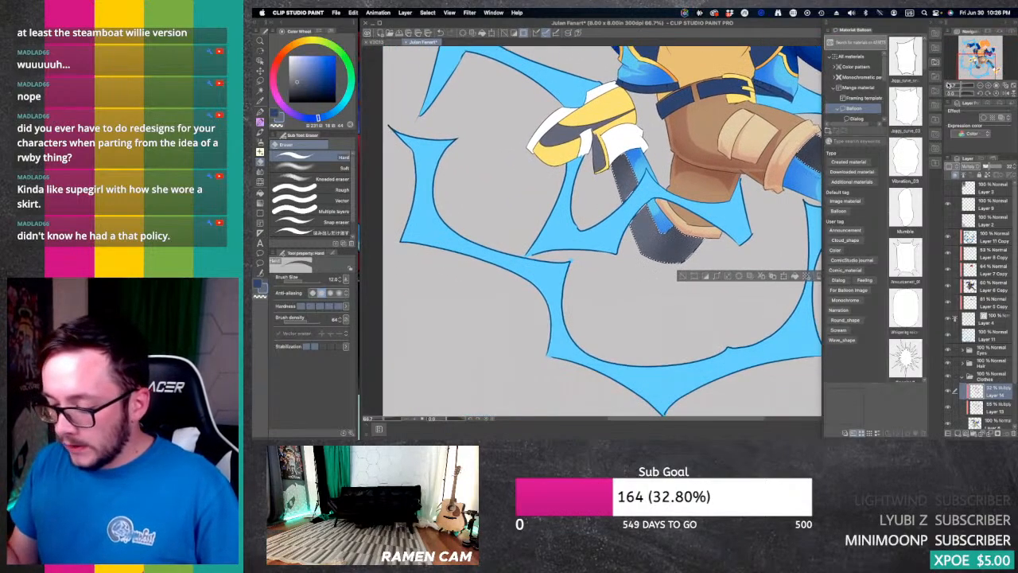
key("p")
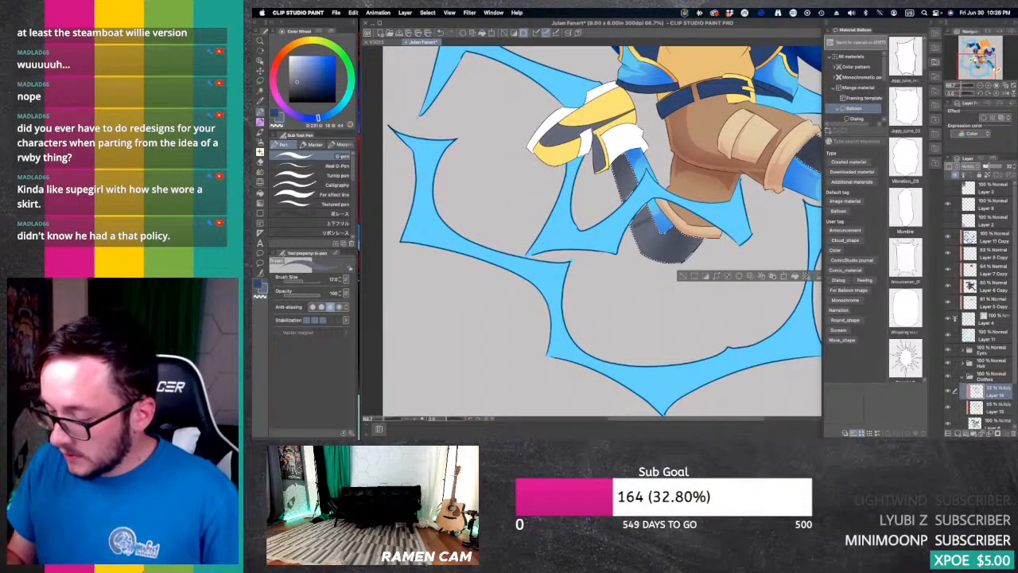
key("g")
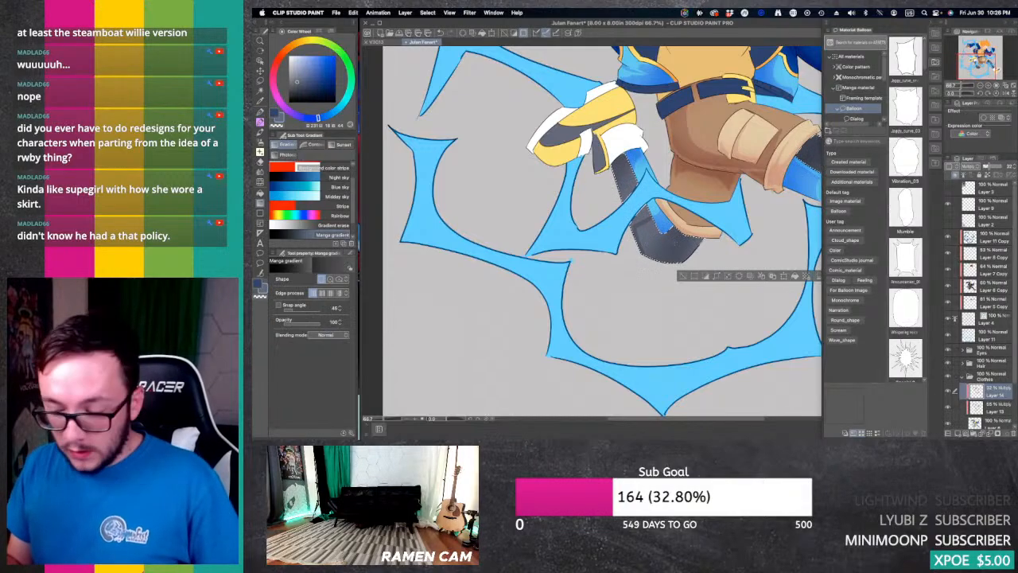
key("g")
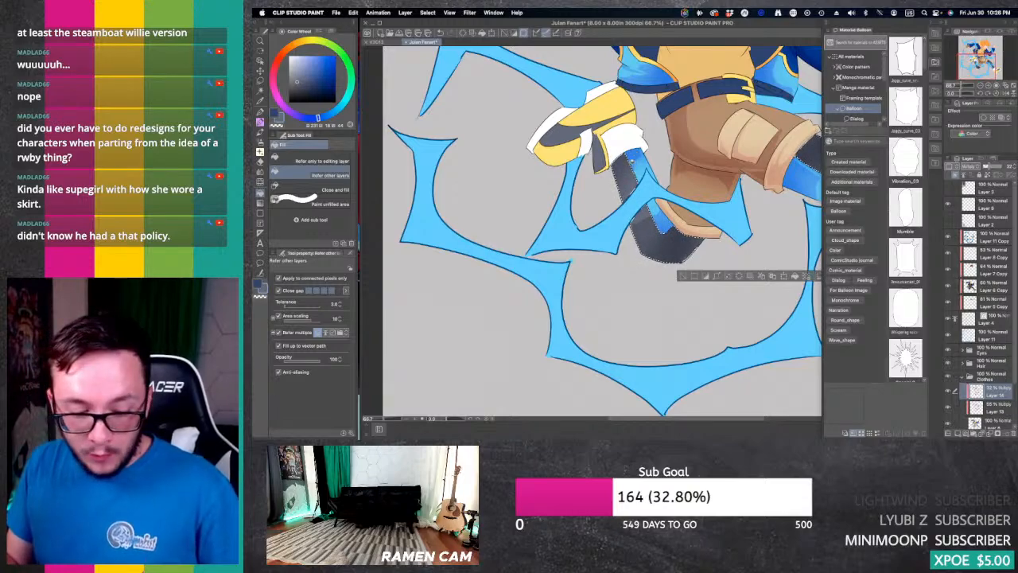
key("p")
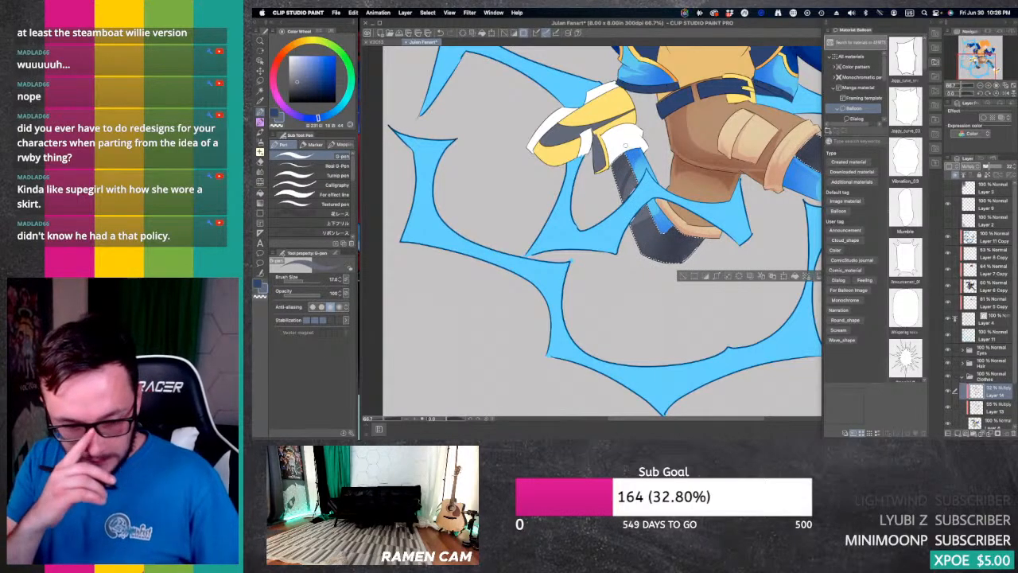
key("g")
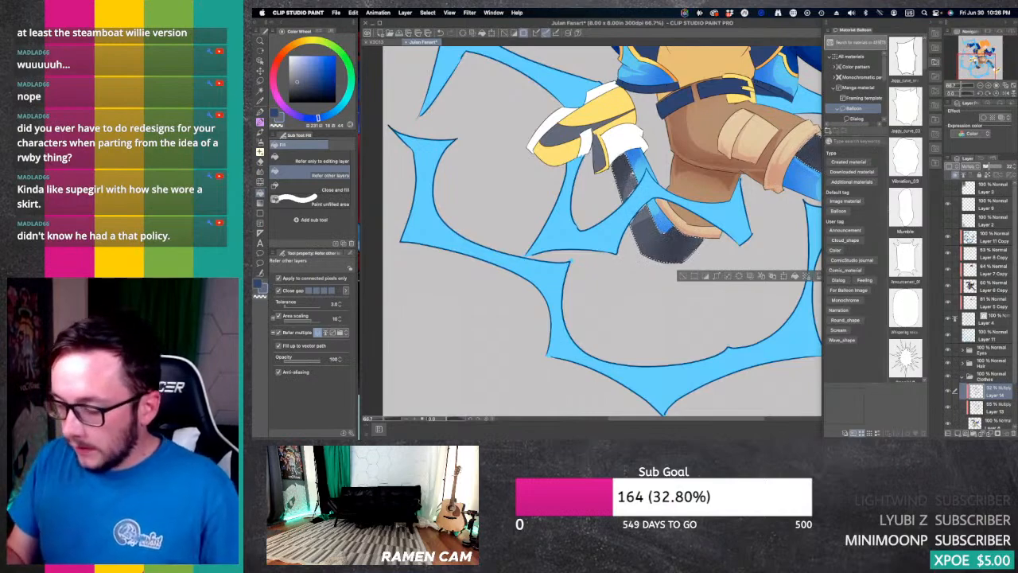
key("e")
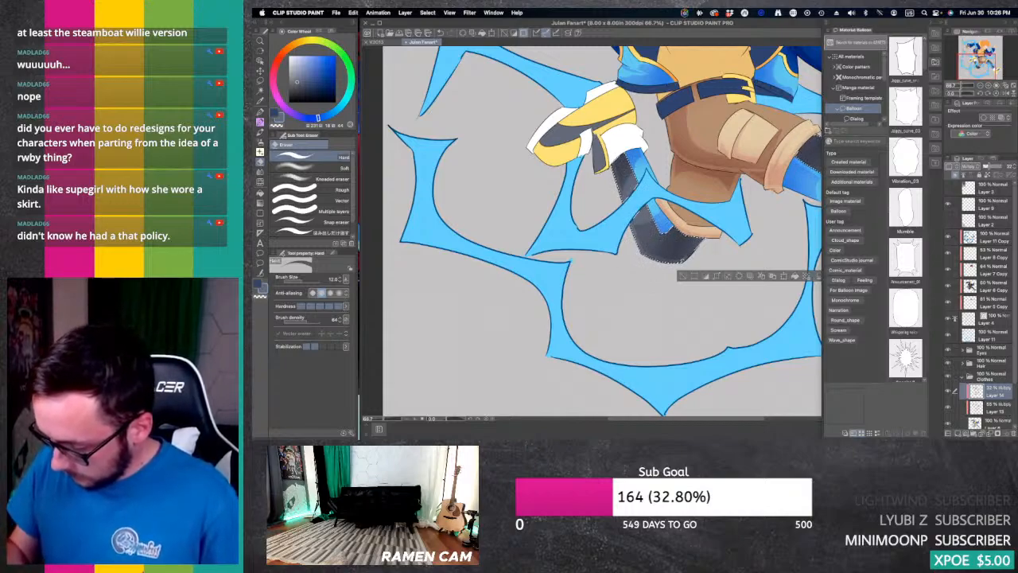
left_click_drag(982, 62, 987, 66)
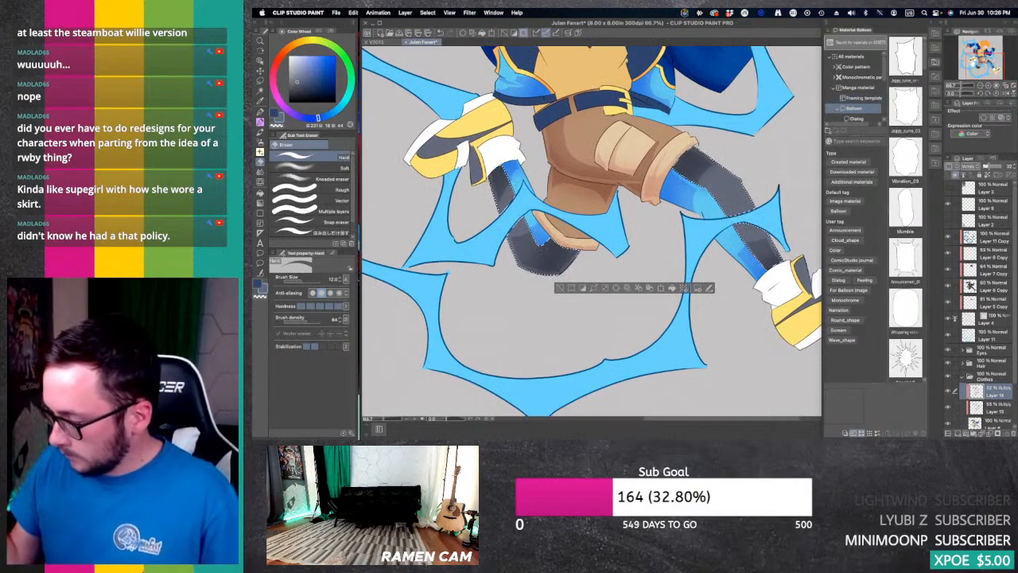
left_click_drag(746, 240, 770, 251)
Step: Auto-select the yellow and dark grey panels of the rear foot's shoe
left_click_drag(574, 248, 693, 289)
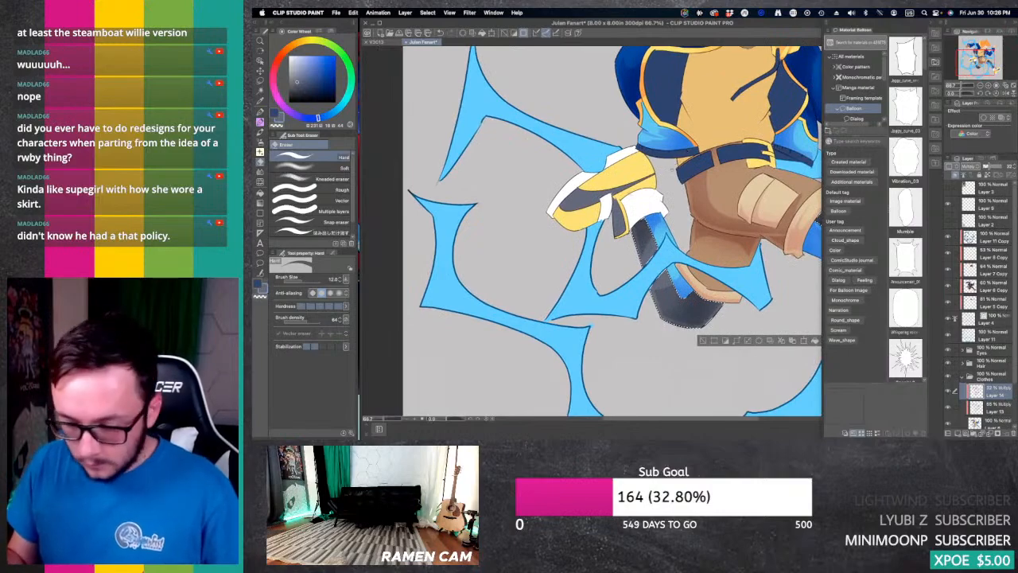
key("w")
left_click(627, 173)
left_click(615, 192, "shift")
left_click(616, 197, "shift")
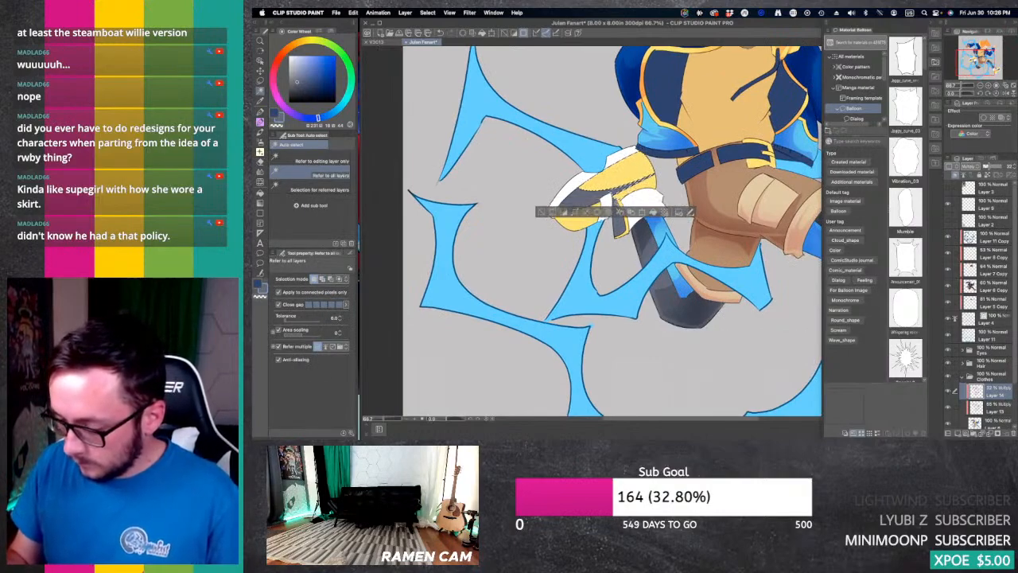
left_click(618, 208, "shift")
left_click(622, 226, "shift")
left_click(578, 219, "shift")
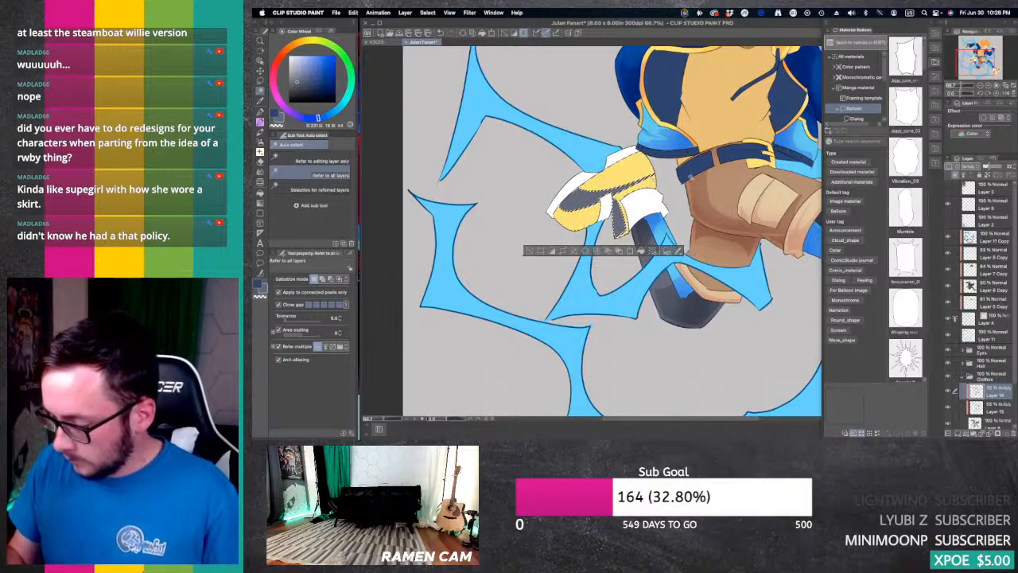
Step: Add the yellow and dark grey panels of the front foot's shoe to the selection
left_click_drag(715, 279, 463, 155)
left_click(681, 240, "shift")
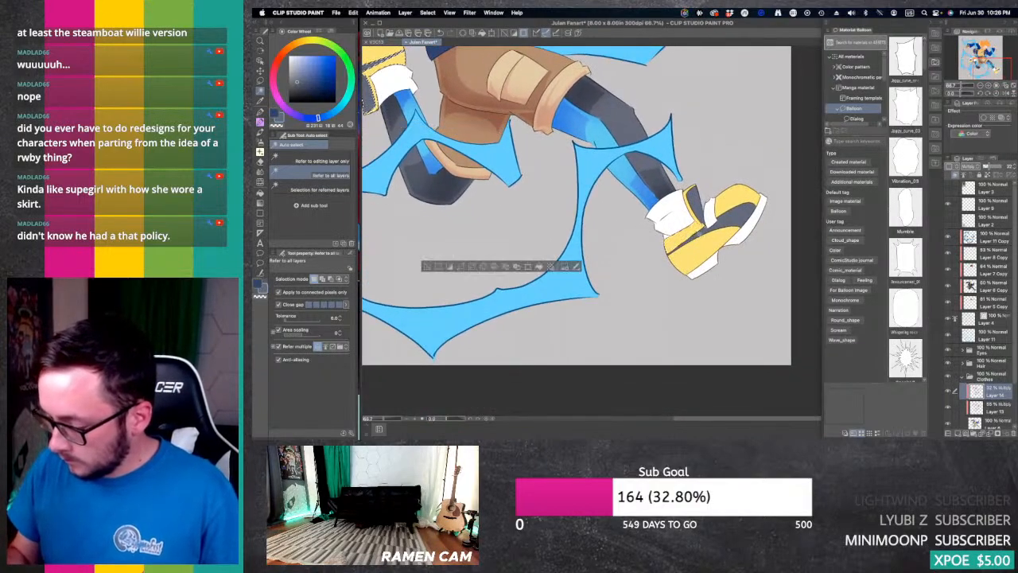
left_click(703, 236, "shift")
left_click(699, 254, "shift")
left_click(737, 205, "shift")
left_click(737, 196, "shift")
left_click(691, 203, "shift")
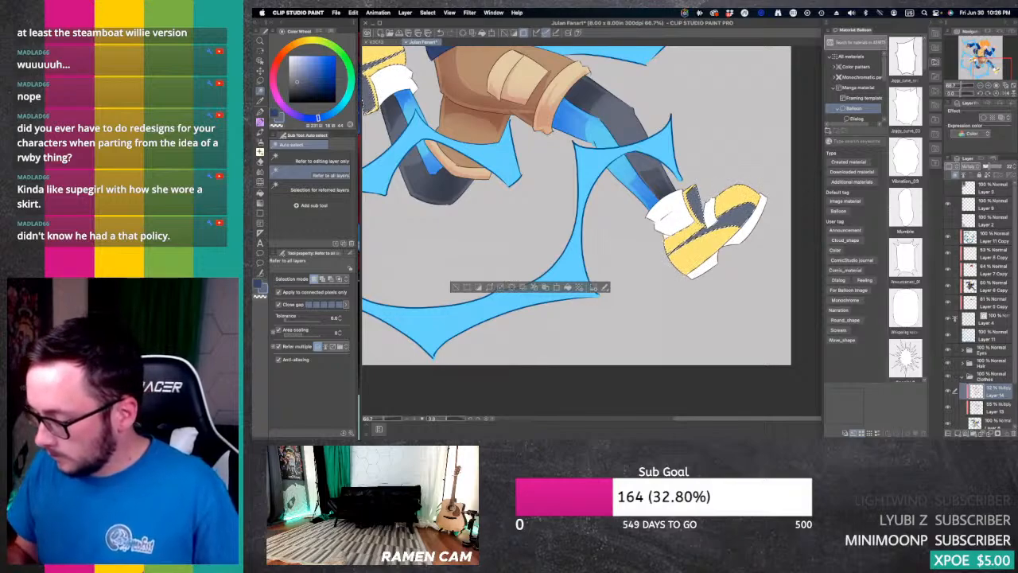
left_click_drag(557, 199, 626, 251)
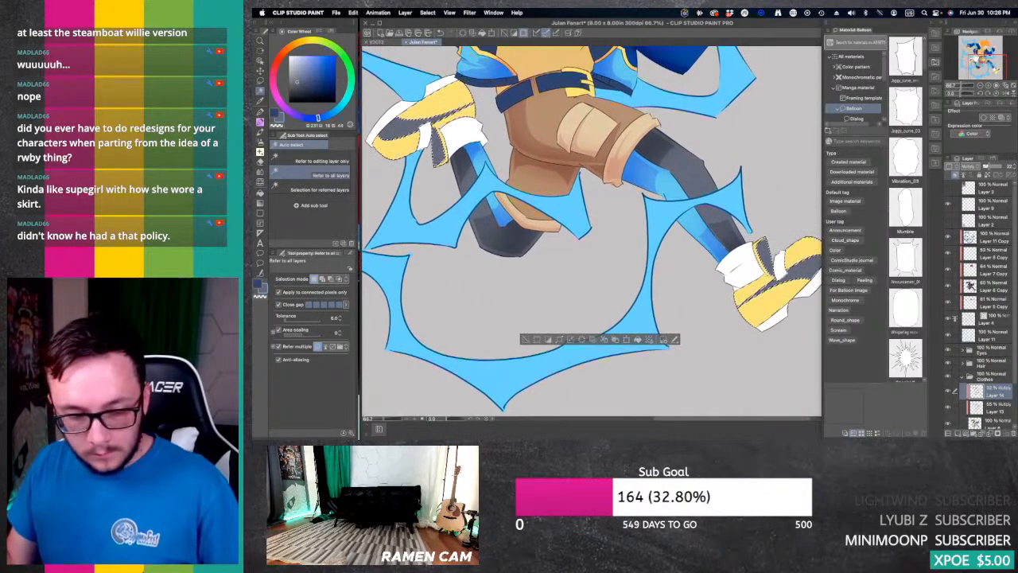
Step: Sample the shoe yellow, shift its hue to orange, and airbrush soft shadows on the front foot's shoe on the layer below Layer 14
key("i")
left_click(453, 93)
left_click(281, 55)
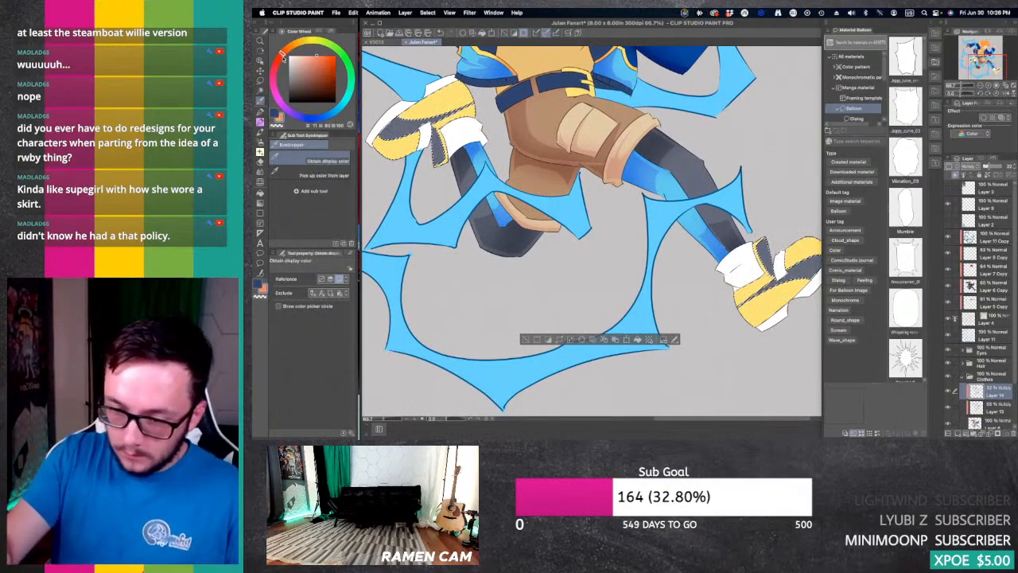
key("b")
key("b")
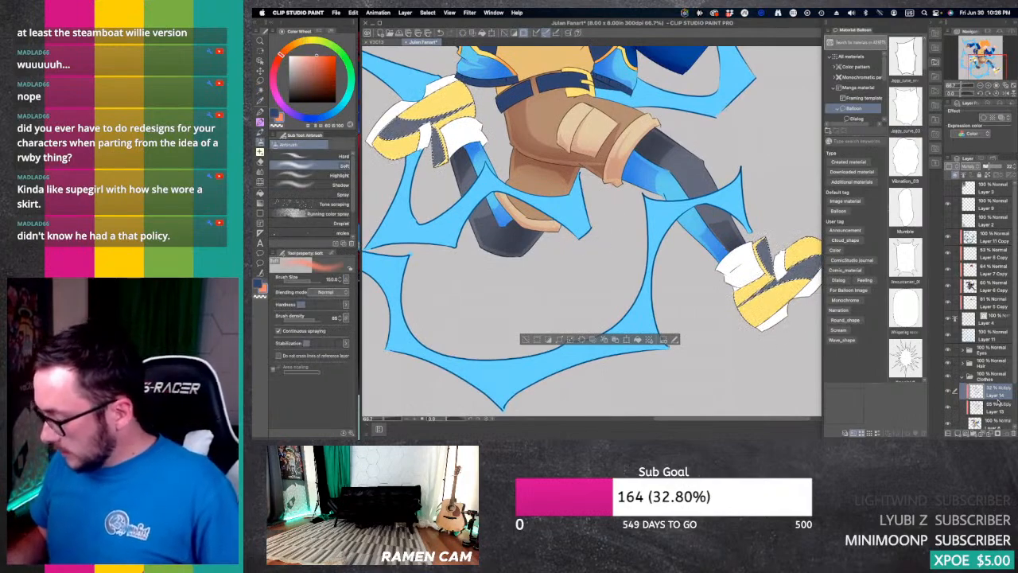
left_click(996, 408)
left_click_drag(801, 245, 719, 186)
left_click_drag(655, 246, 692, 258)
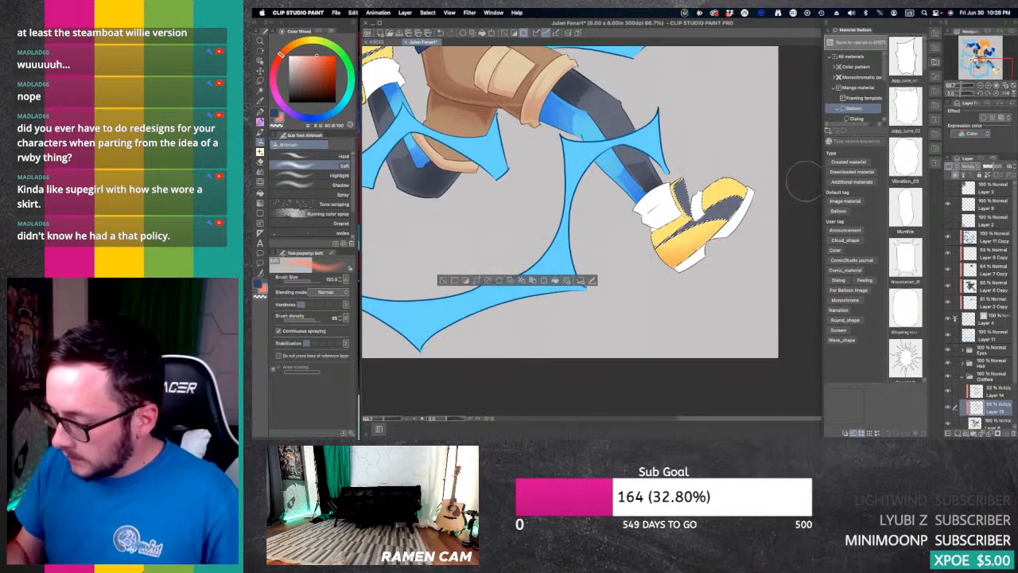
left_click_drag(727, 217, 718, 229)
Step: Airbrush soft orange shadows on the rear foot's shoe
mouse_move(477, 215)
left_mouse_down()
mouse_move(621, 225)
mouse_move(796, 317)
left_mouse_up()
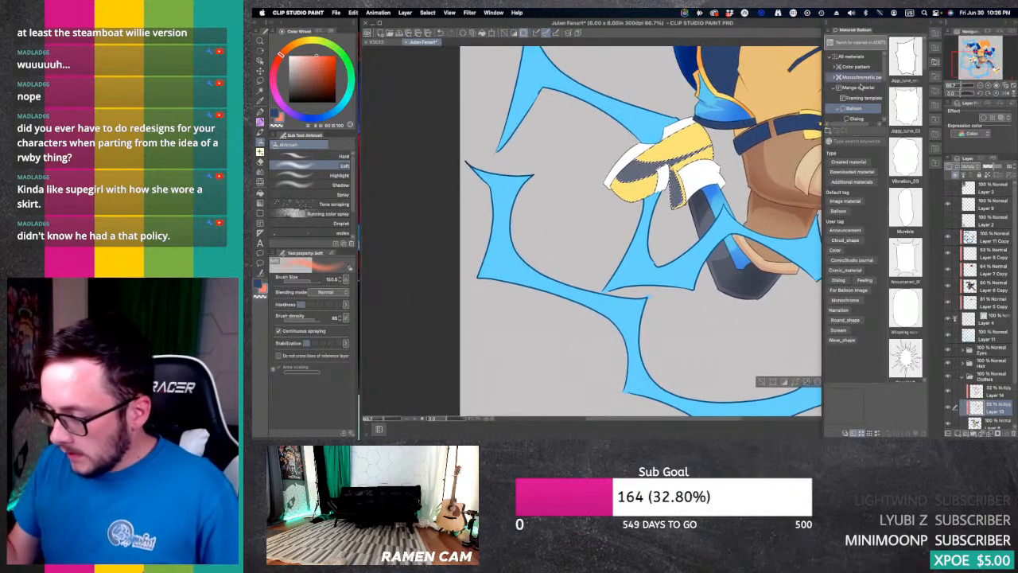
left_click_drag(636, 152, 690, 137)
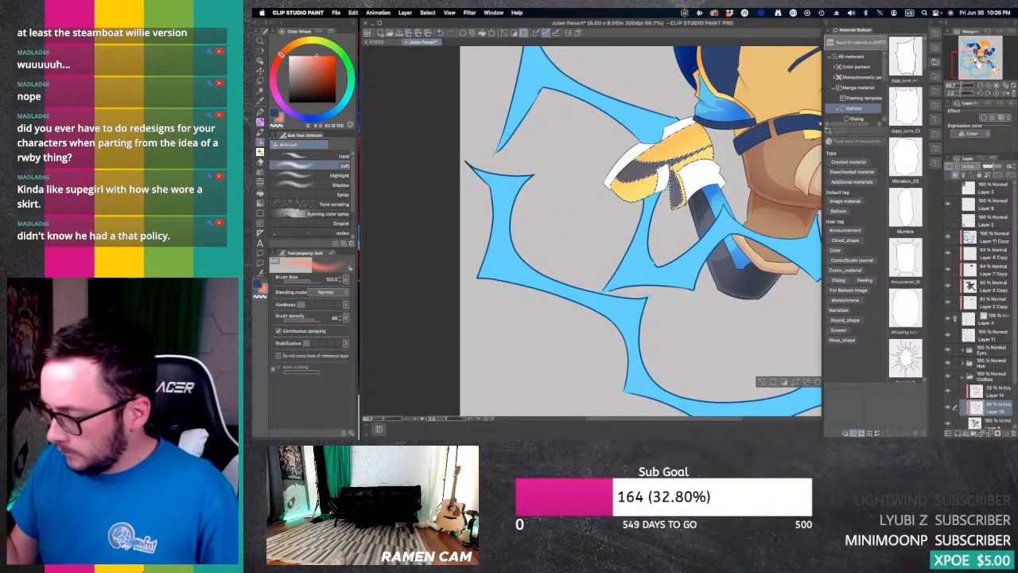
left_click(976, 67)
left_click(979, 85)
left_click_drag(981, 57, 987, 38)
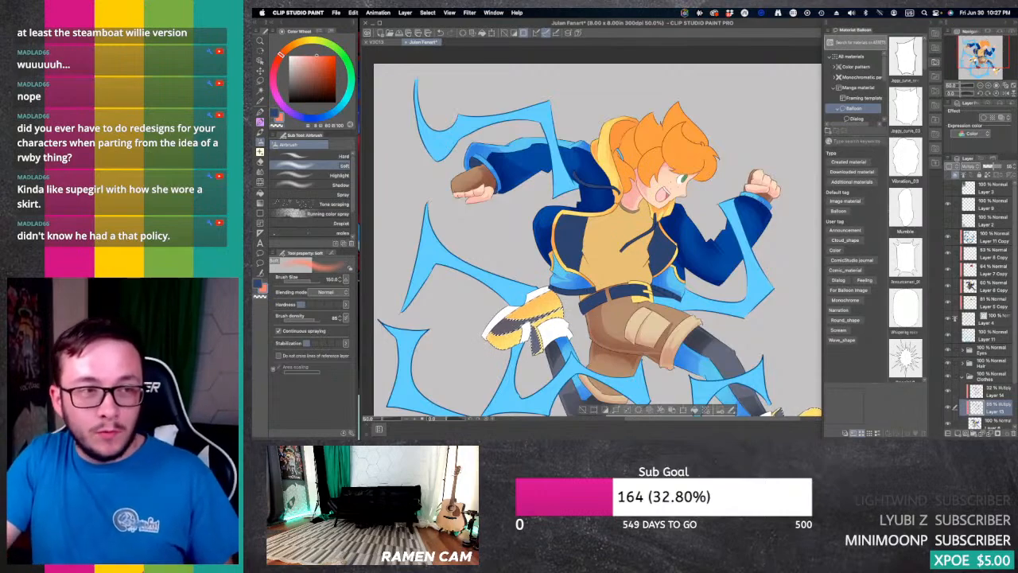
key("Tab")
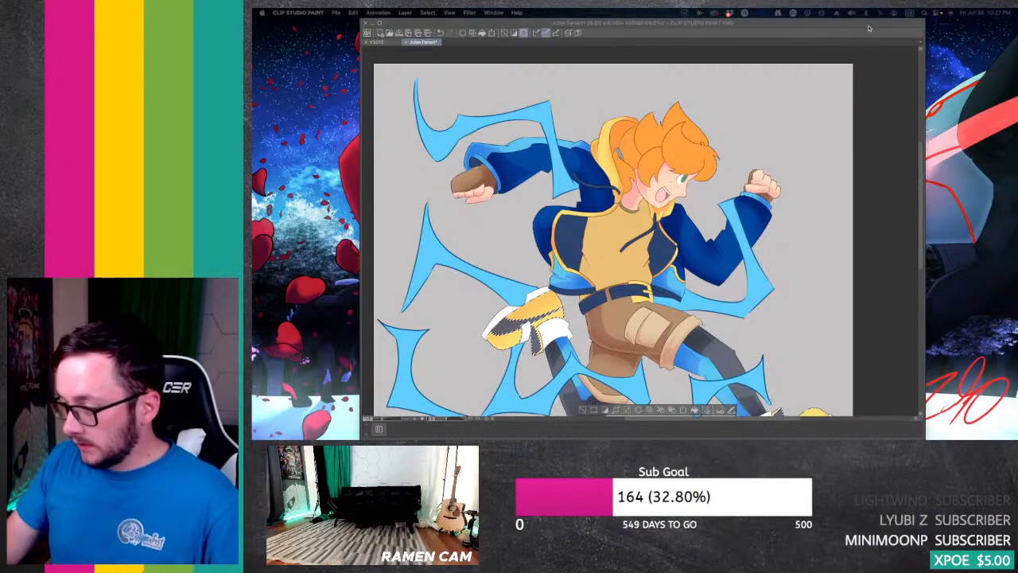
key("Tab")
scroll(592, 231, "down", 5)
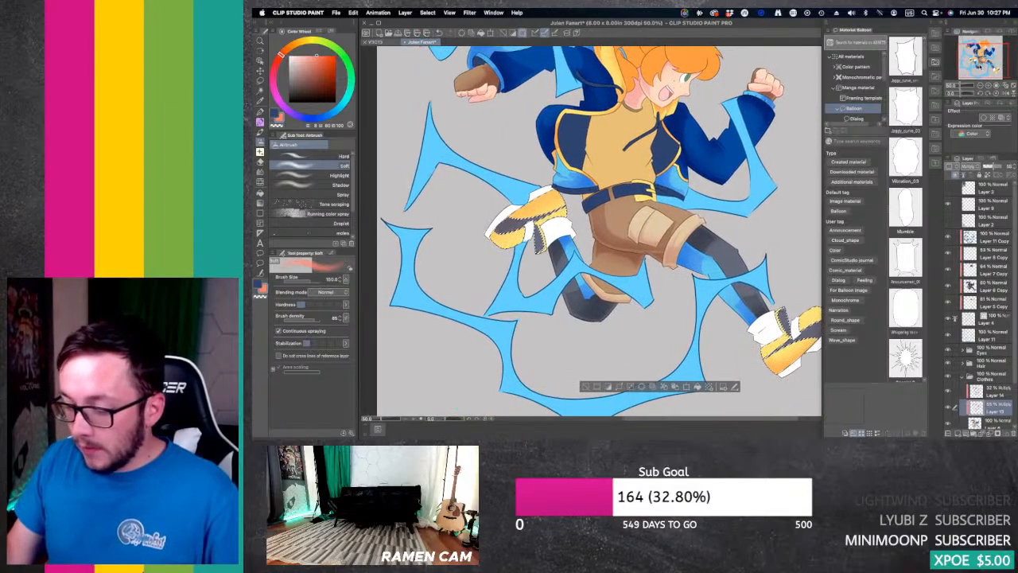
left_click(274, 70)
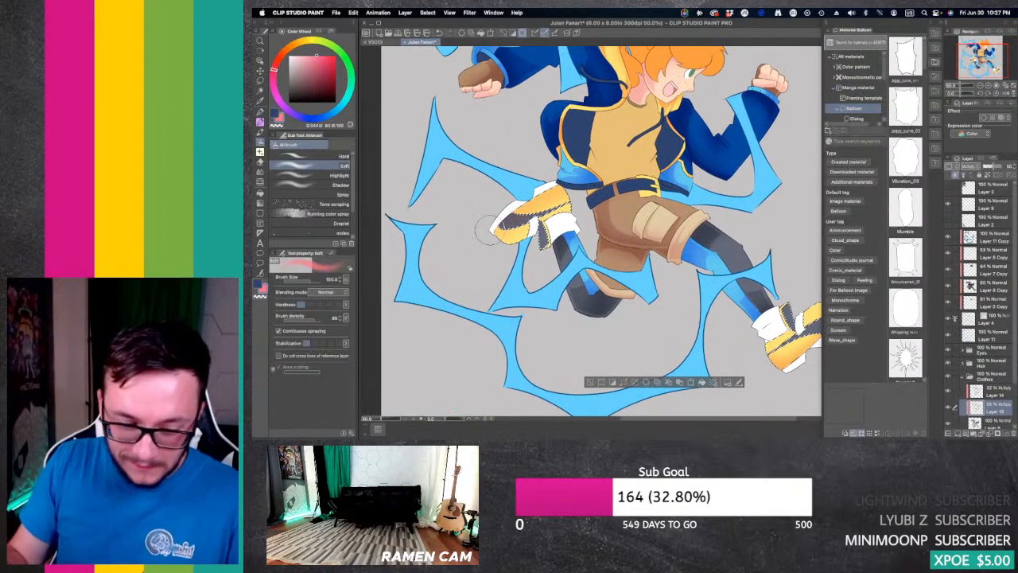
key("p")
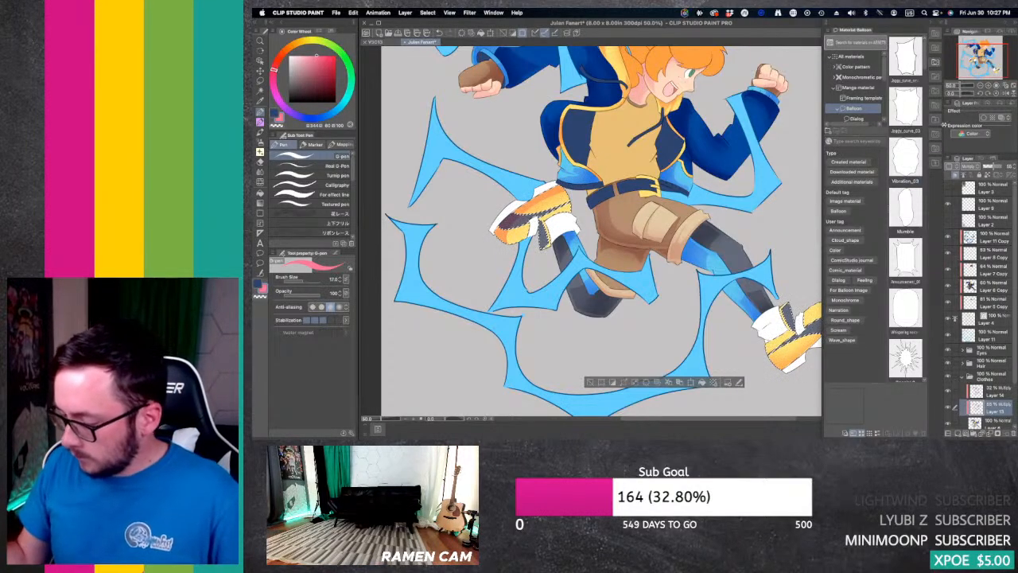
left_click_drag(813, 296, 738, 243)
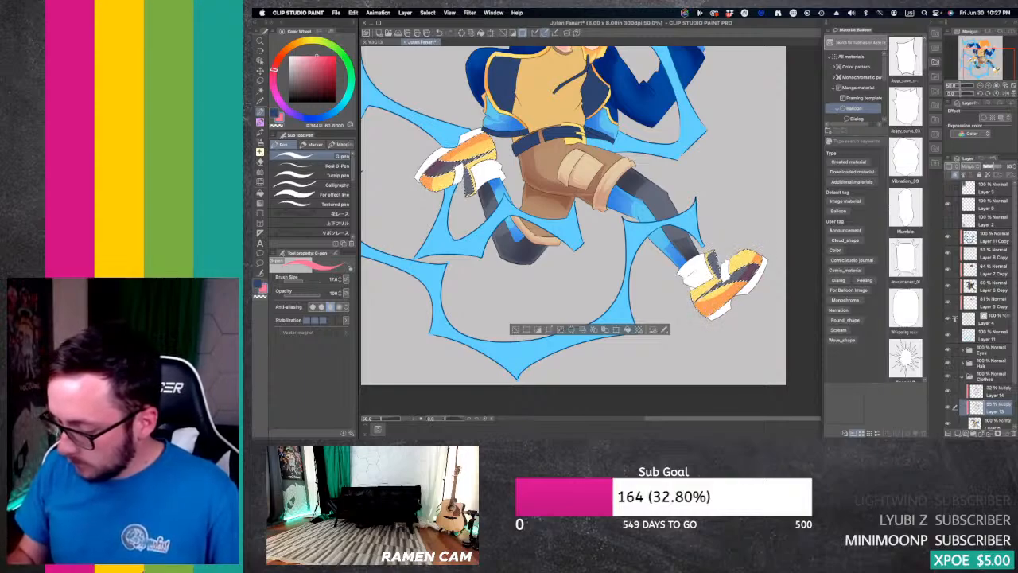
left_click(318, 120)
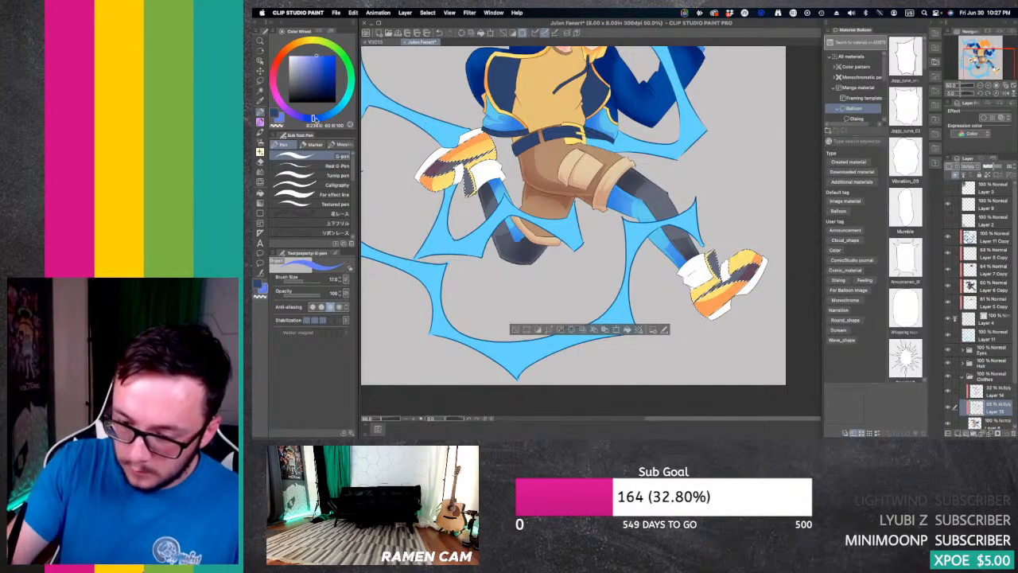
key("g")
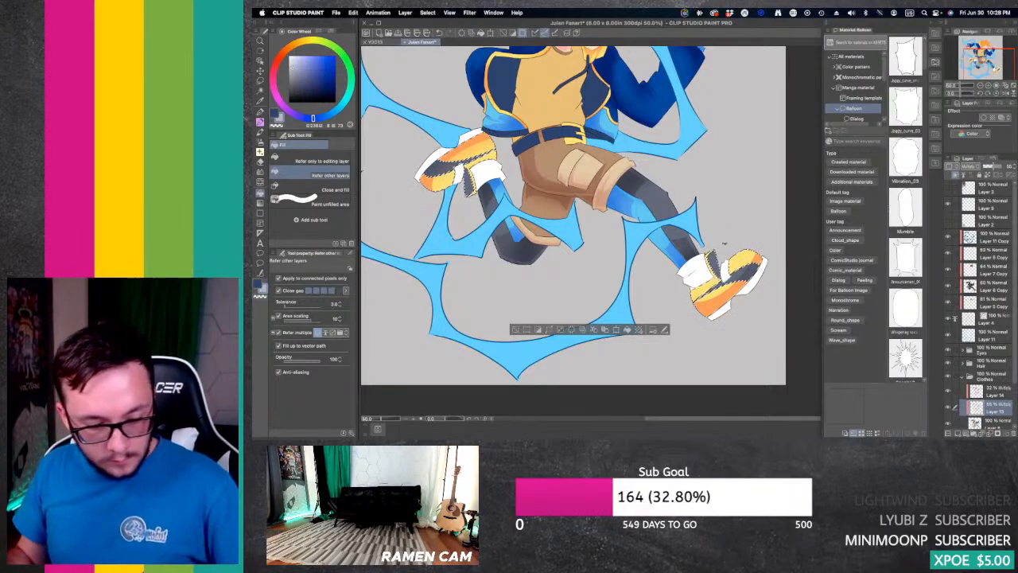
key("p")
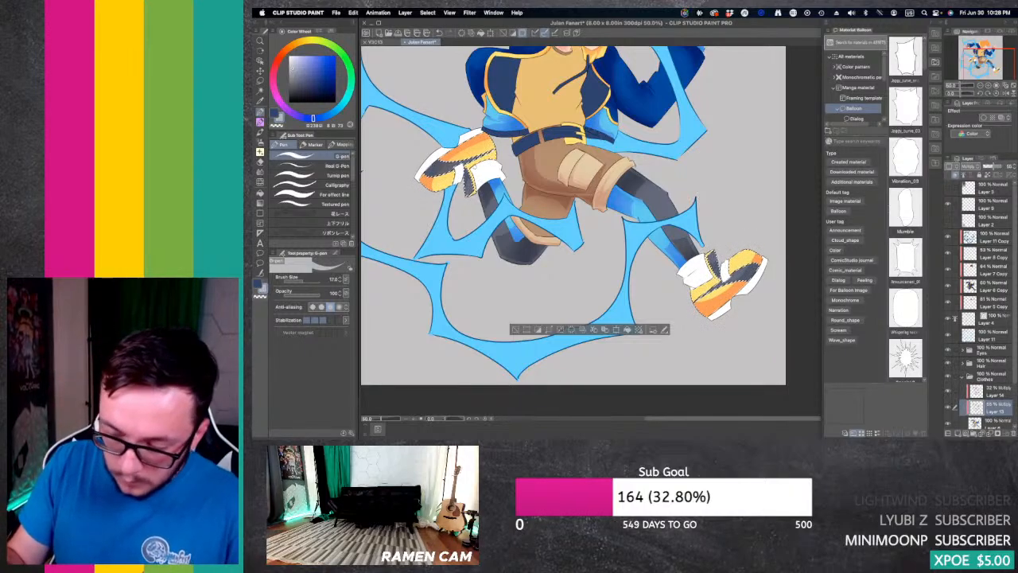
key("e")
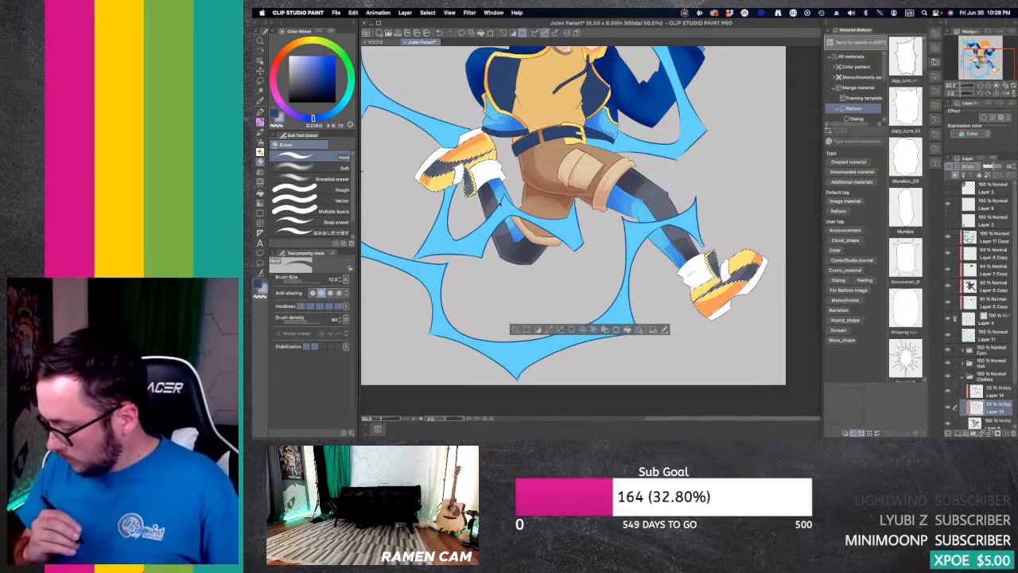
key("super+z")
key("super+z")
key("super+z")
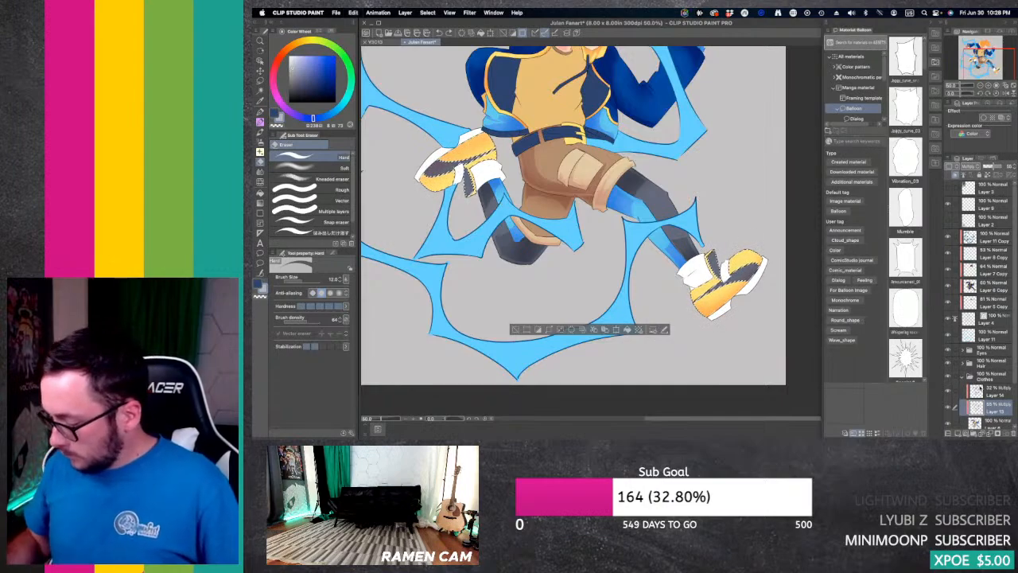
Step: On Layer 14, draw hard shadows on both shoes with the G-pen, using the sampled shoe yellow shifted to magenta, and fill them
left_click(981, 390)
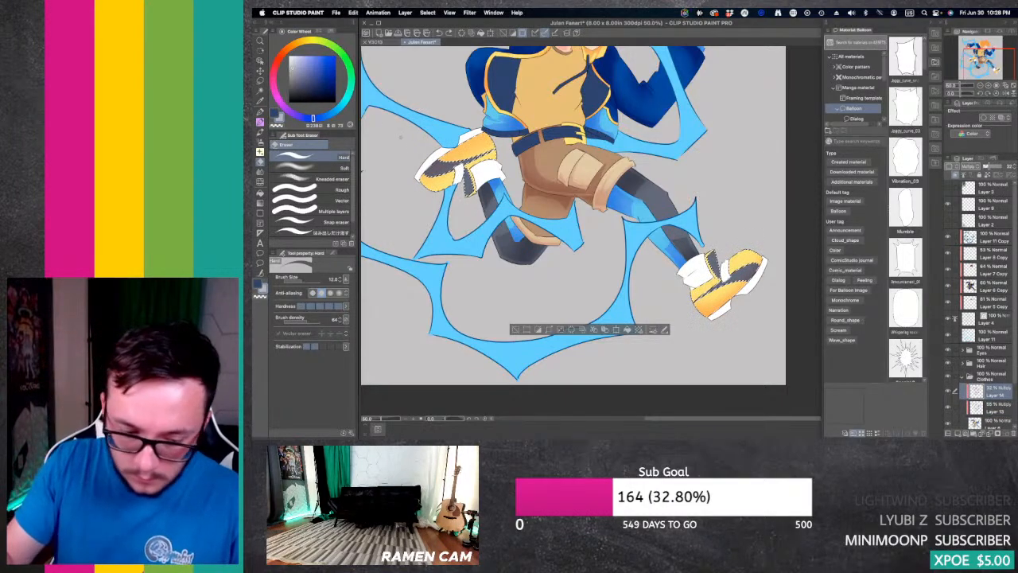
key("i")
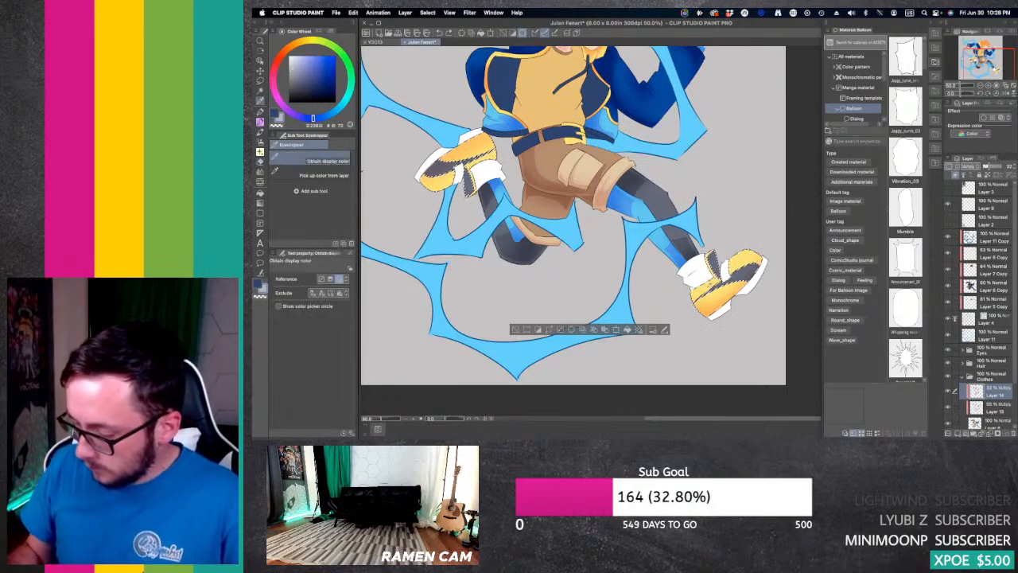
left_click(720, 301)
left_click_drag(285, 50, 276, 96)
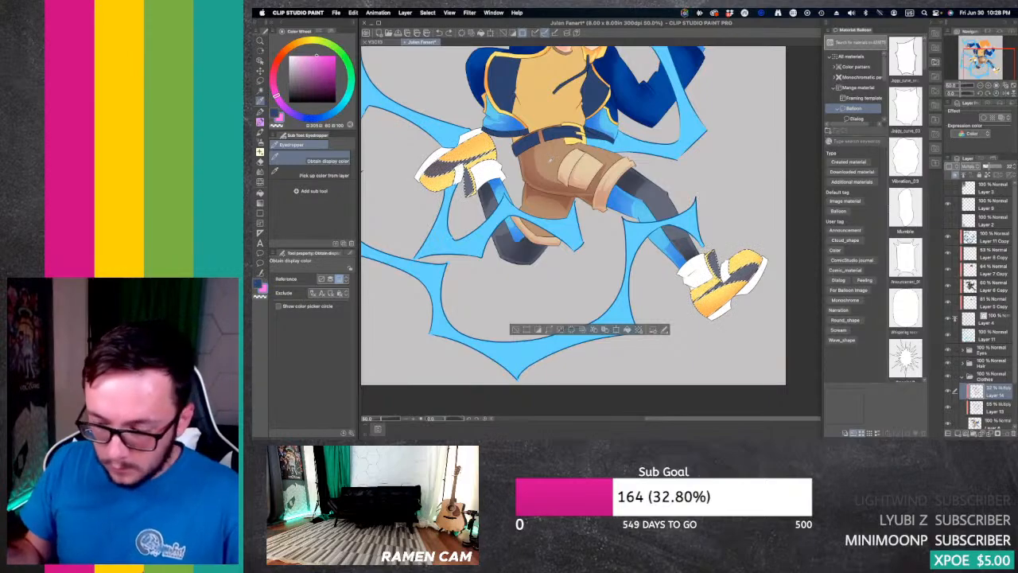
key("p")
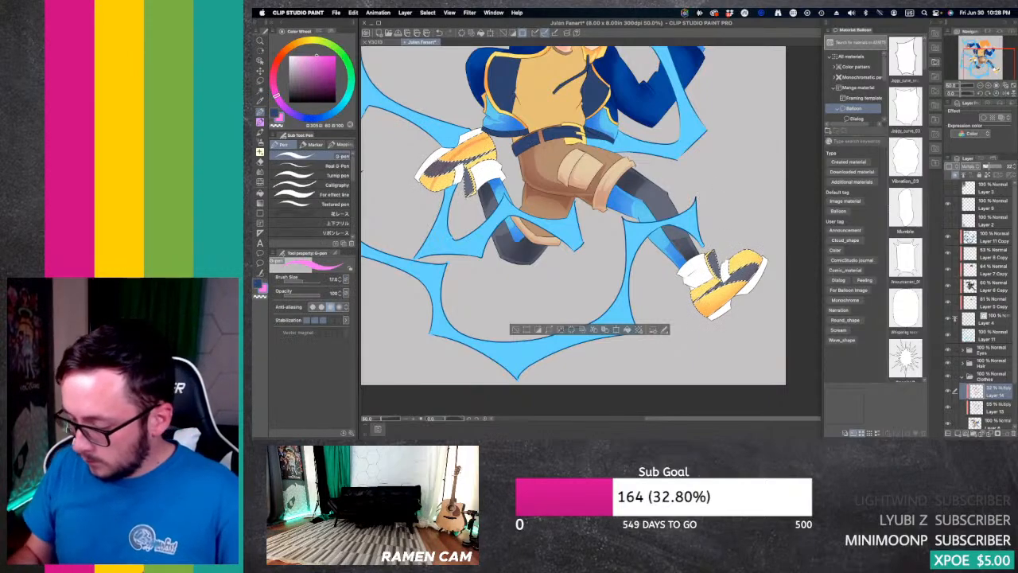
key("g")
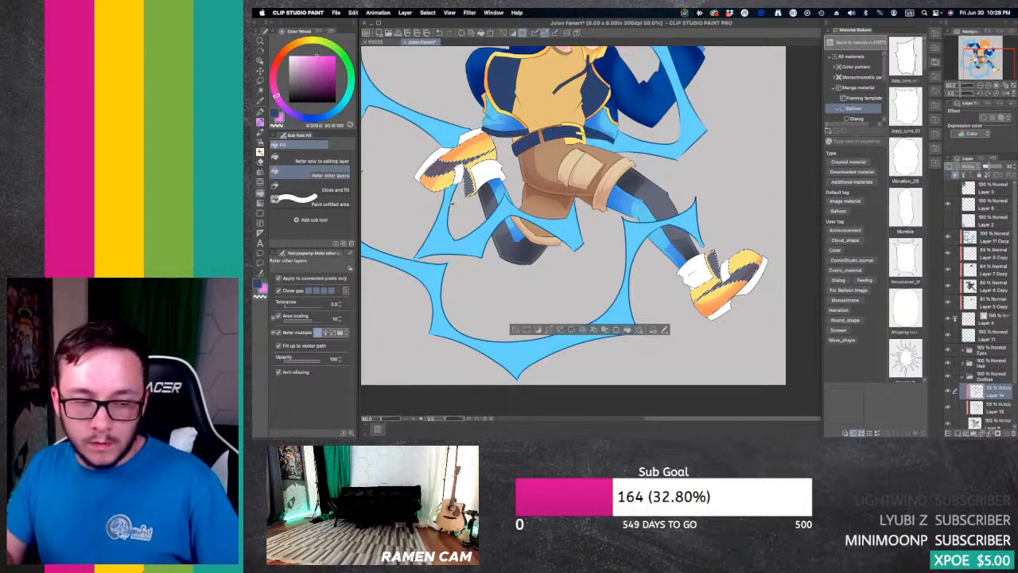
Step: Refine the hard shadows on both shoes with the Hard eraser, Fill tool and G-pen, and clear the selection
key("e")
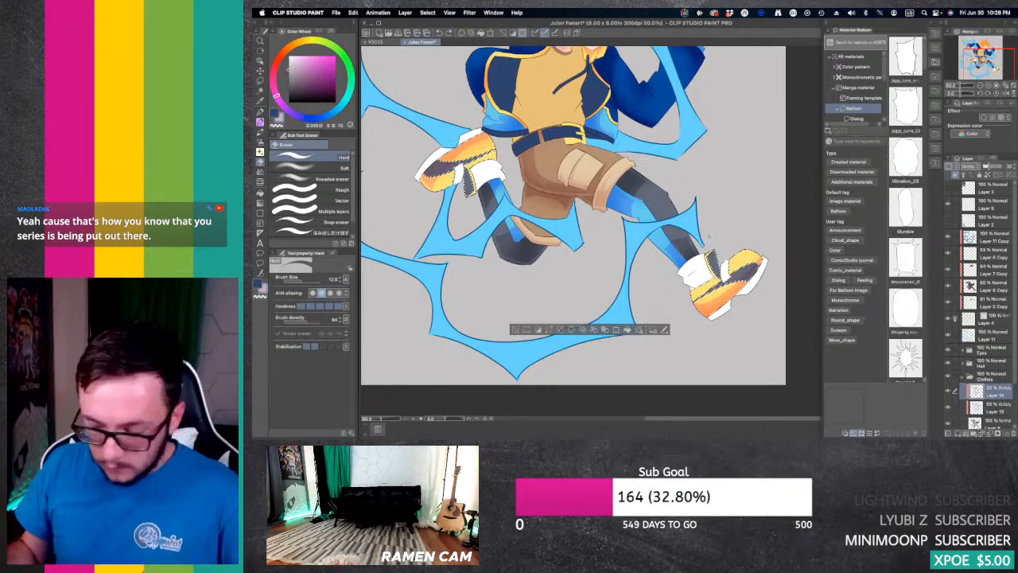
key("g")
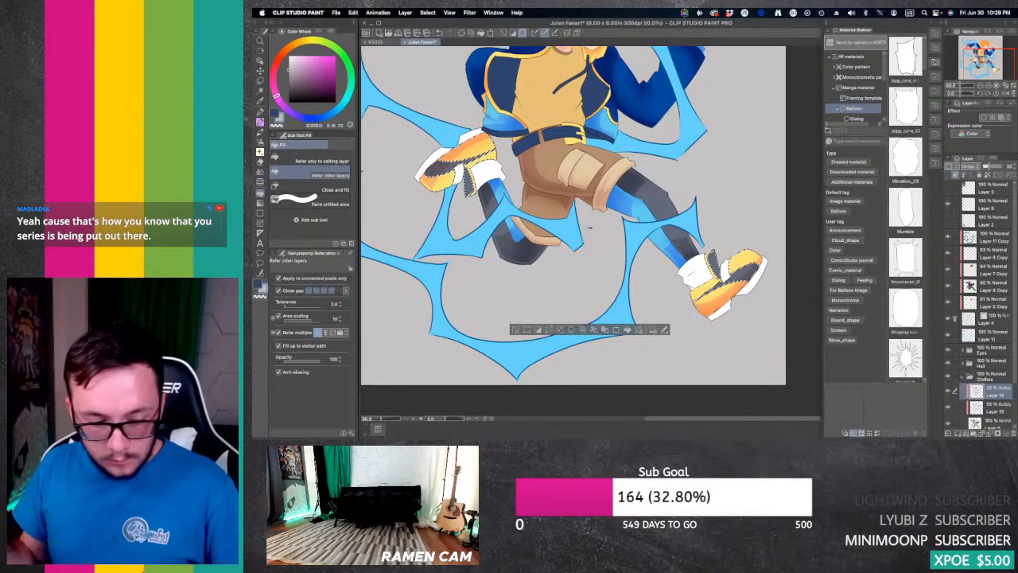
key("p")
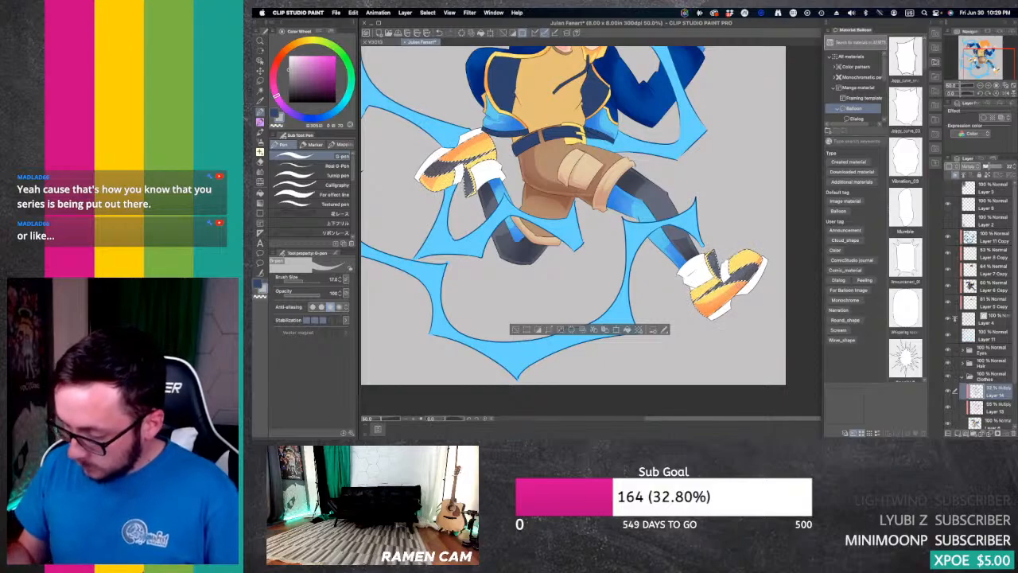
key("e")
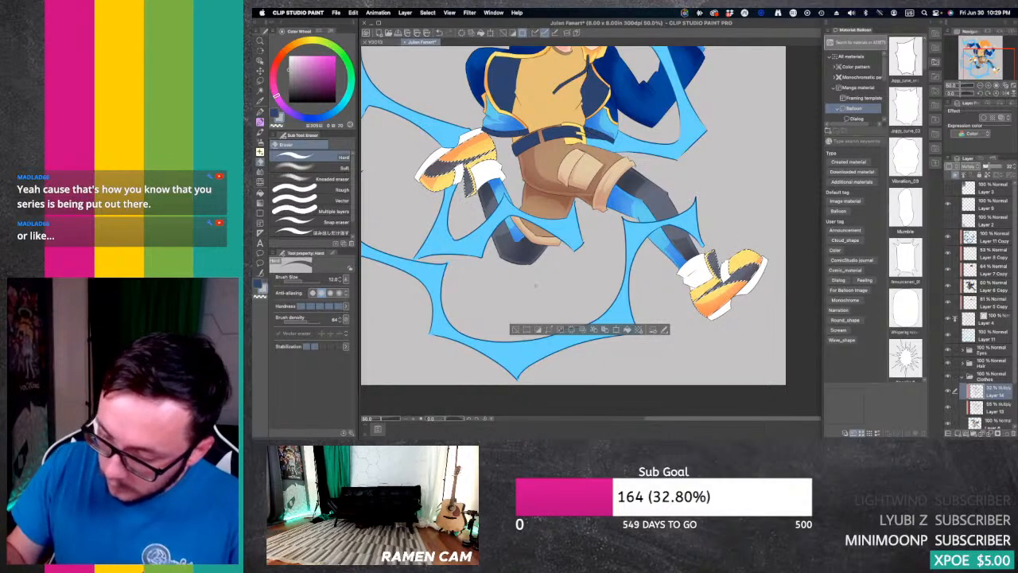
key("super+d")
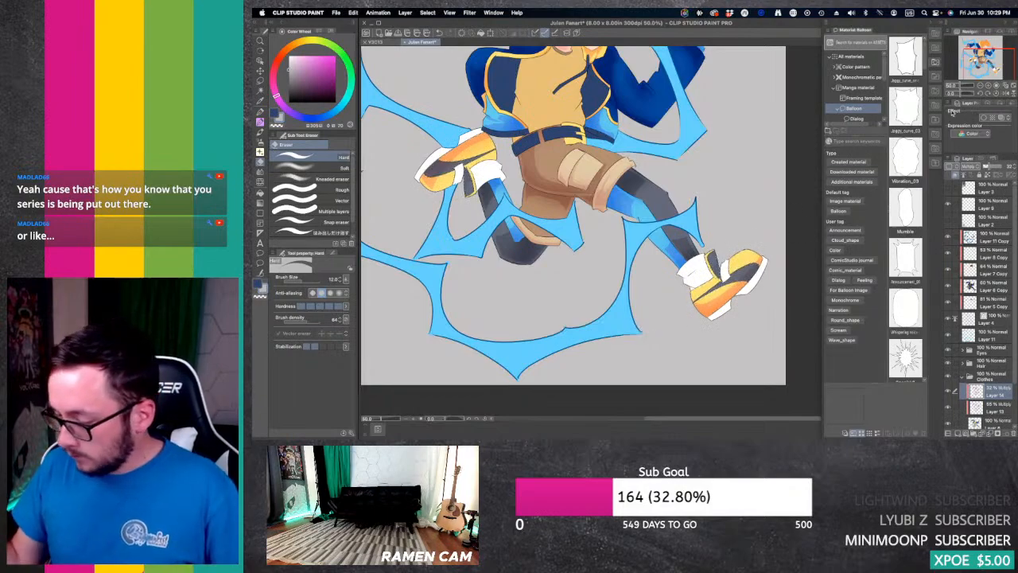
Step: Auto-select the white sole, upper areas and ankle cuff of the rear foot's shoe
left_click(980, 85)
left_click_drag(984, 49, 971, 45)
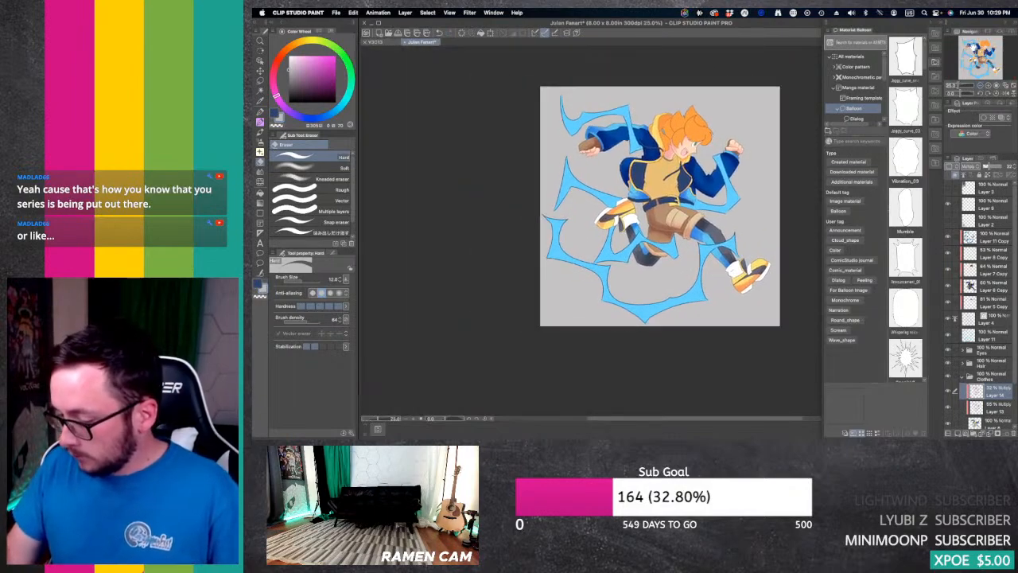
left_click(986, 85)
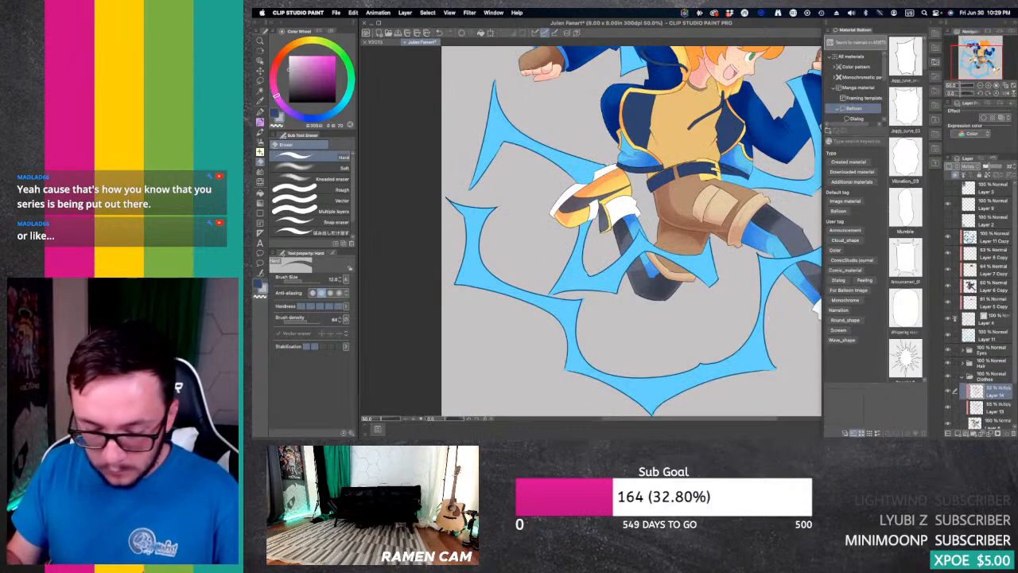
key("w")
left_click(566, 197)
left_click(581, 187, "shift")
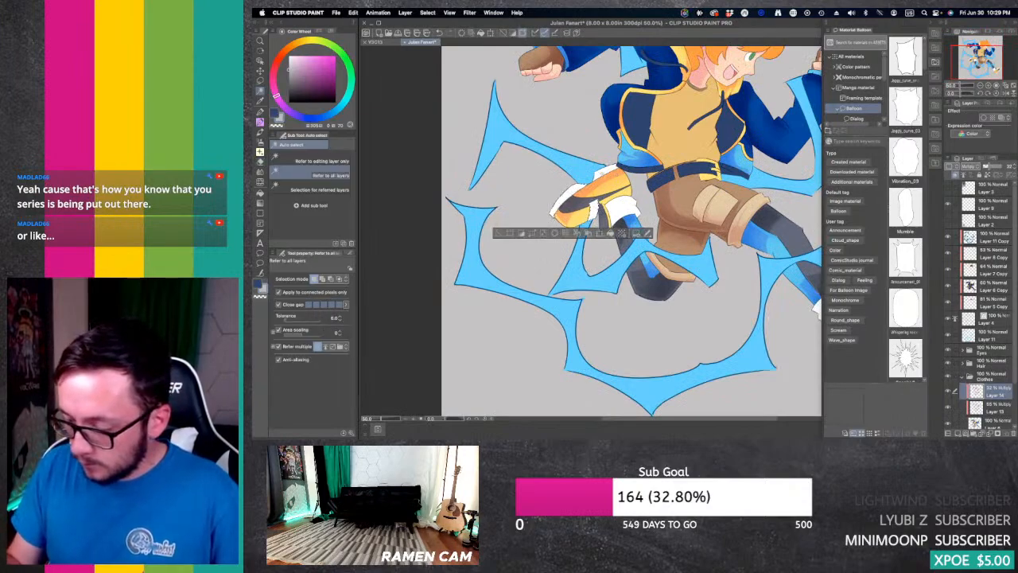
left_click(607, 173, "shift")
left_click(627, 200, "shift")
Step: Add the white areas of the front foot's shoe and its ankle cuff to the selection
left_click_drag(966, 62, 977, 66)
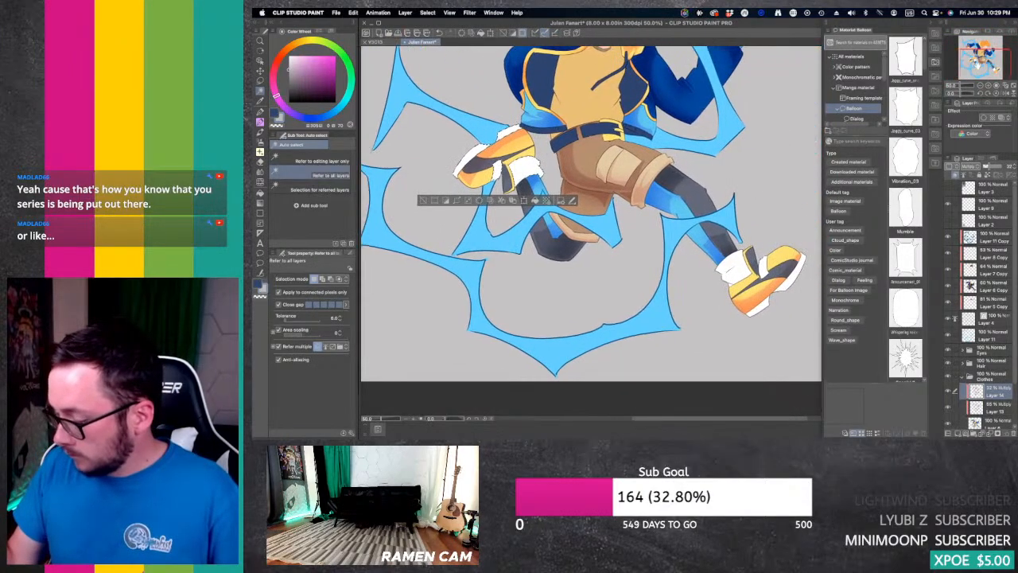
left_click(740, 280, "shift")
left_click(754, 266, "shift")
left_click(749, 285, "shift")
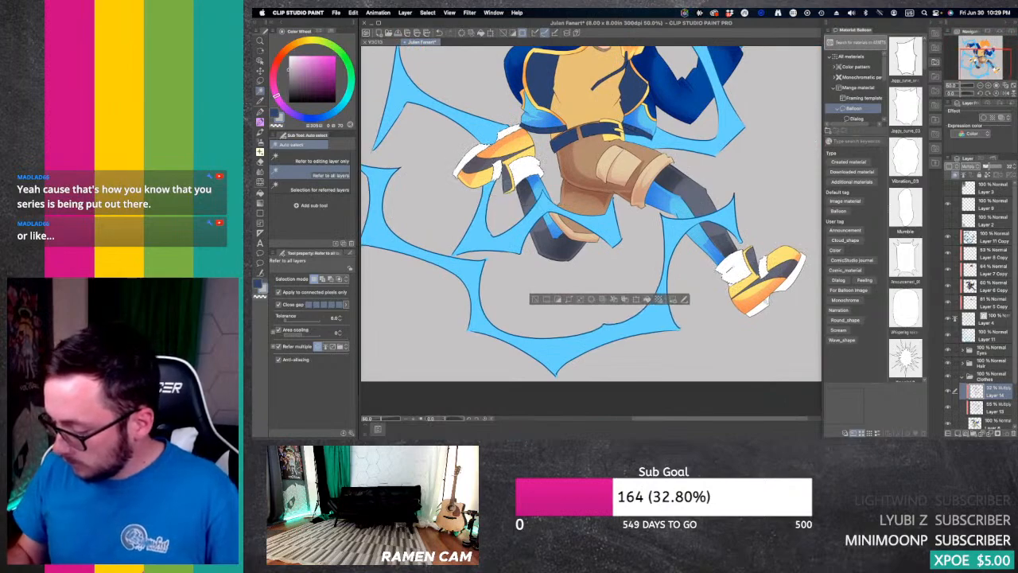
left_click(765, 303, "shift")
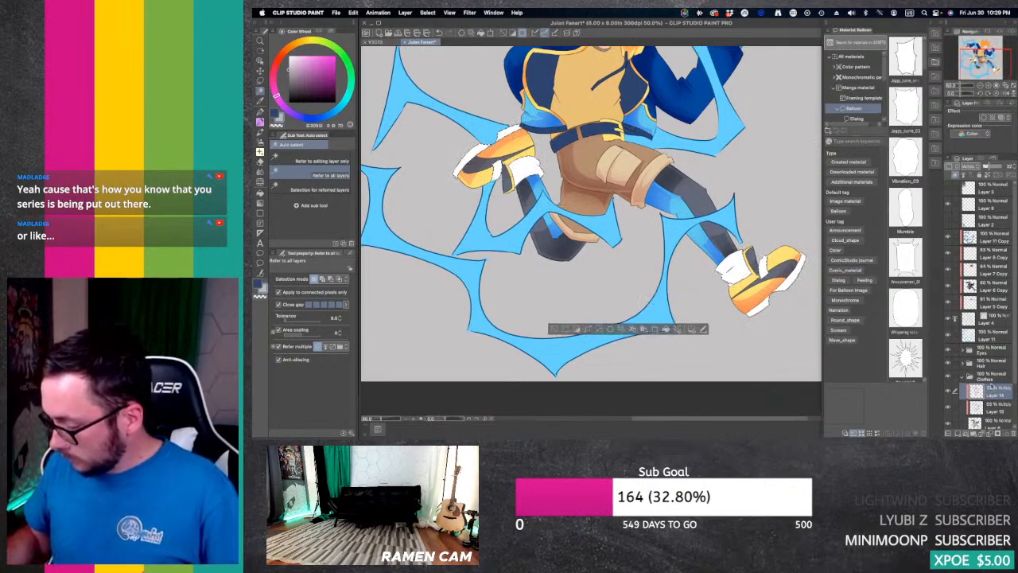
Step: On the layer below Layer 14, airbrush soft pale blue shadows over the selected white areas of the shoes
left_click(990, 405)
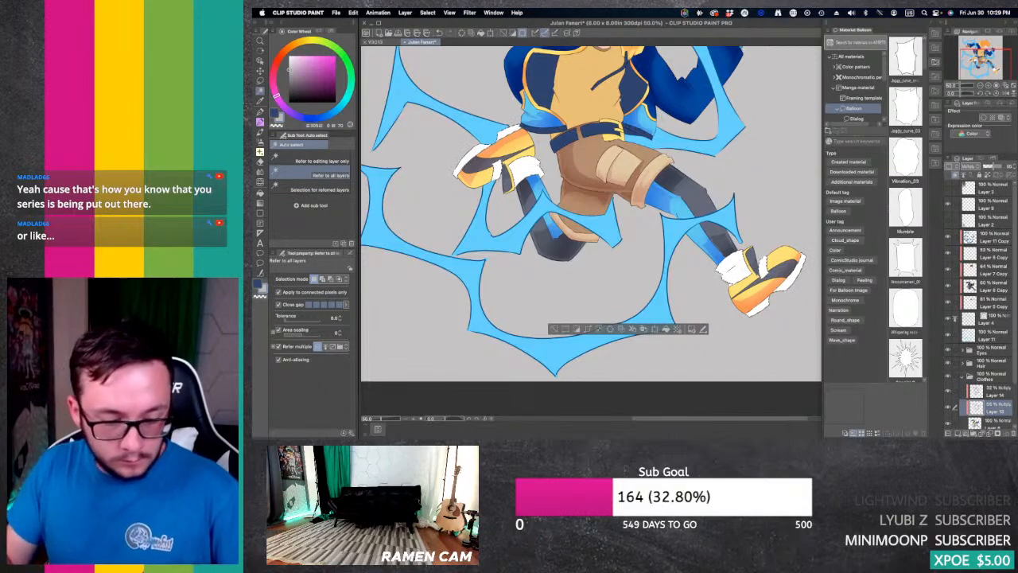
key("b")
left_click(311, 118)
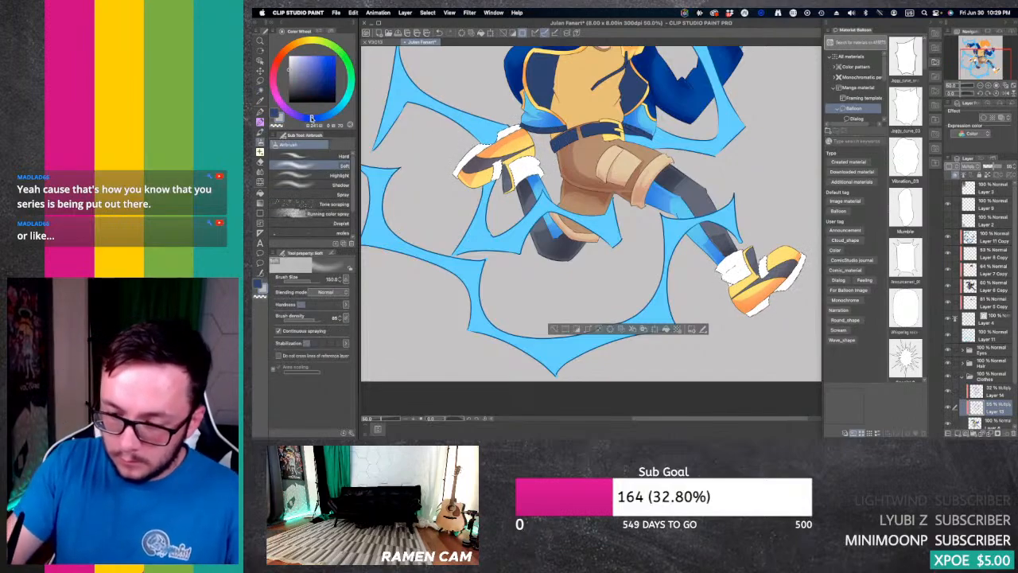
left_click(296, 61)
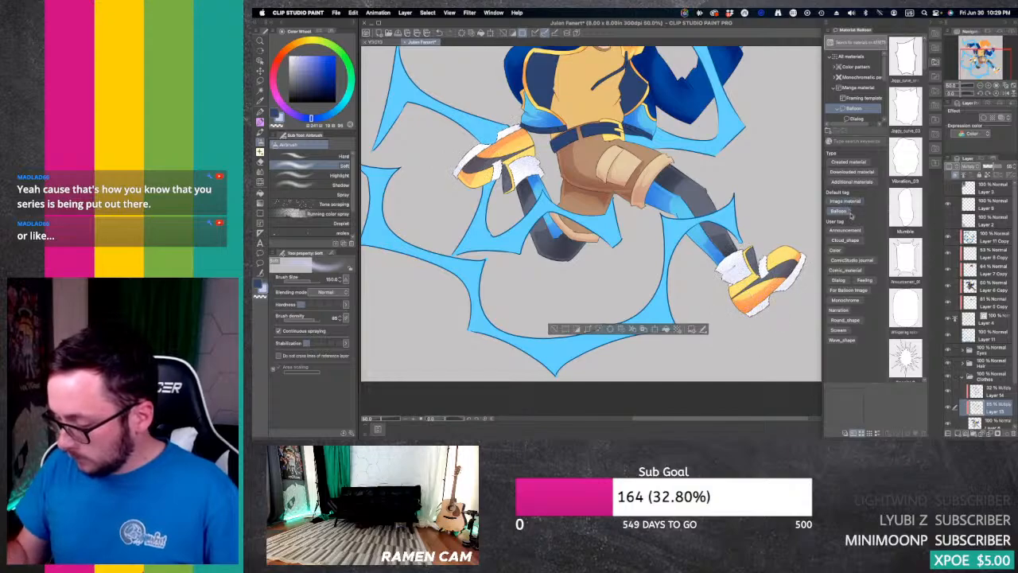
Step: On Layer 14, draw hard shadows on the rear shoe's selected white areas and ankle cuff with the G-pen, refining them with the Hard eraser
scroll(811, 237, "up", 4)
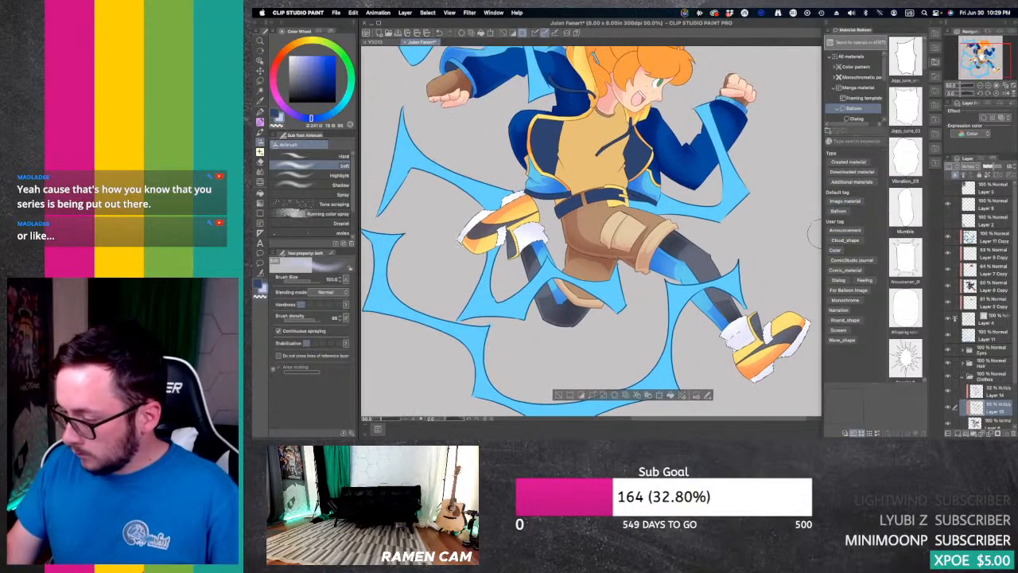
scroll(814, 236, "left", 2)
scroll(810, 235, "down", 4)
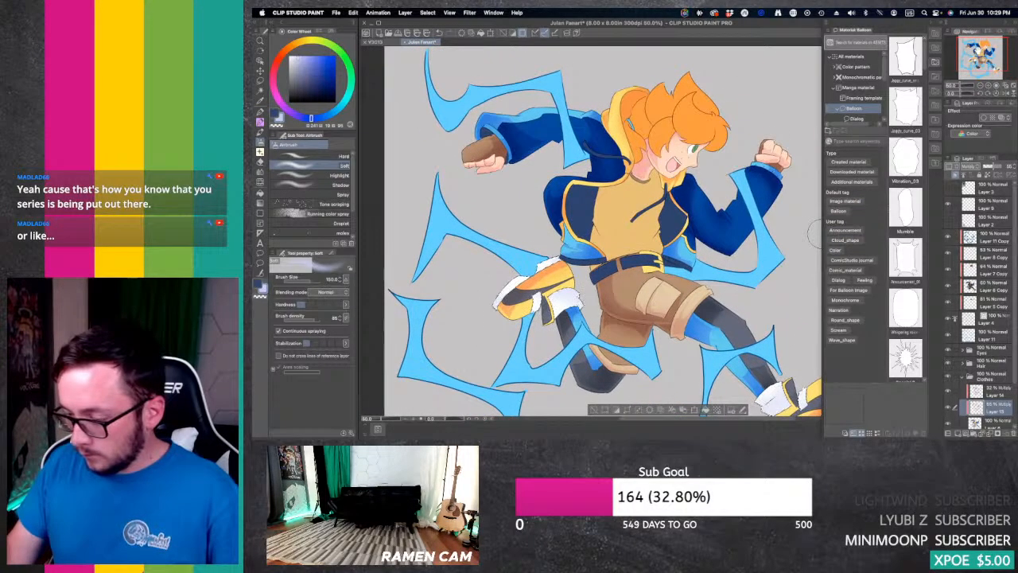
scroll(812, 232, "left", 1)
scroll(810, 234, "up", 1)
scroll(810, 234, "left", 1)
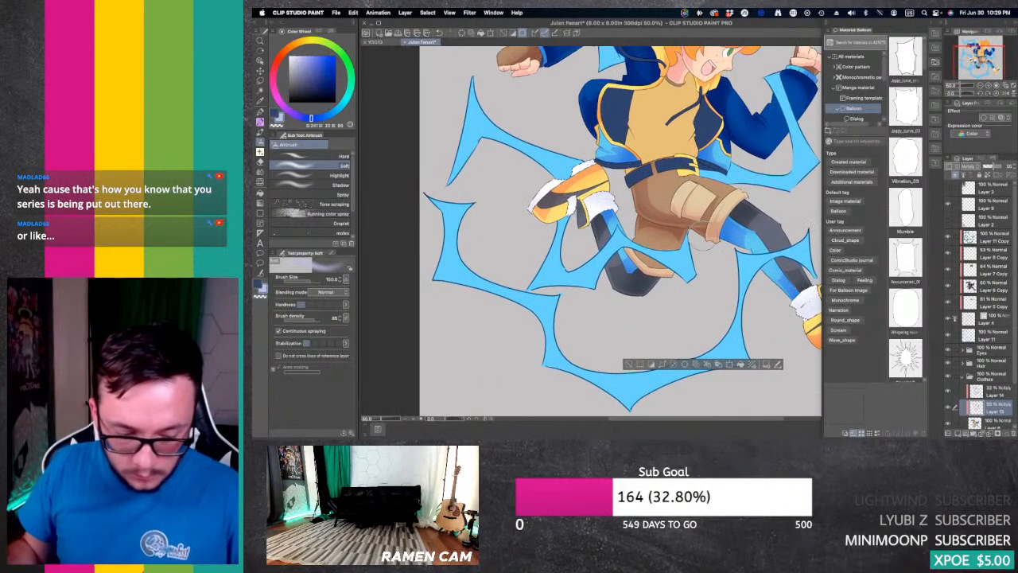
key("p")
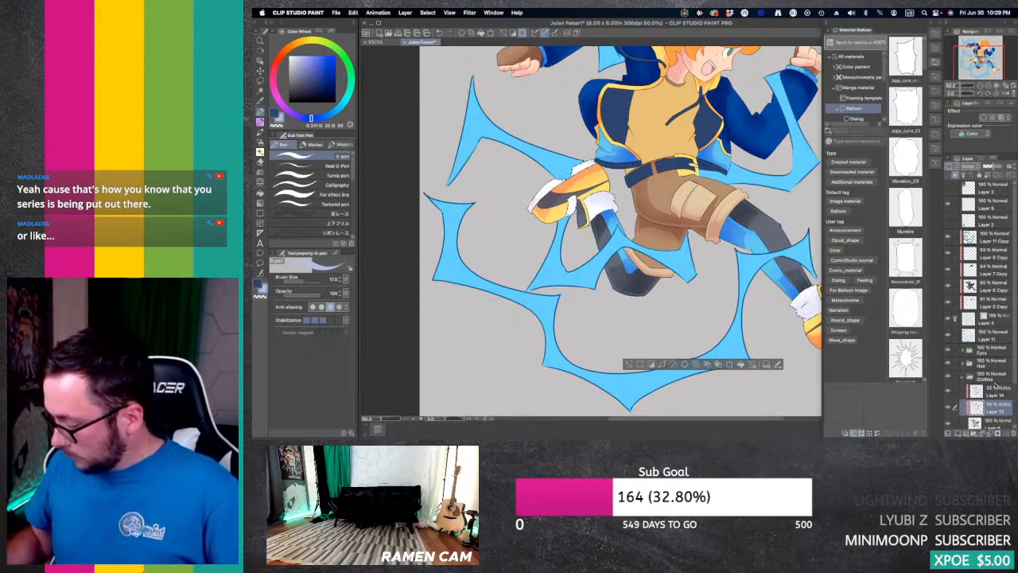
left_click(998, 390)
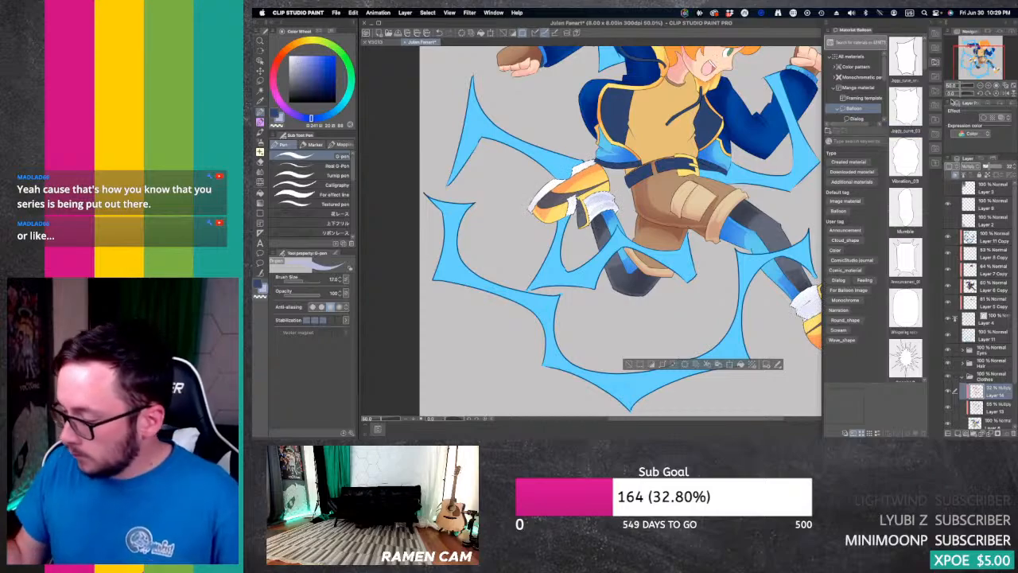
double_click(988, 85)
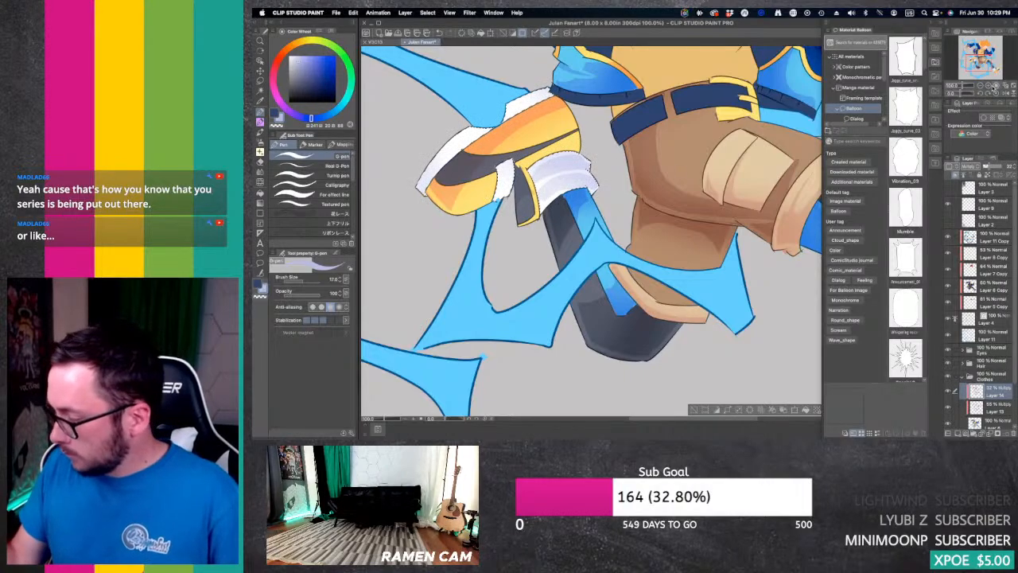
left_click(987, 86)
left_click_drag(979, 63, 972, 61)
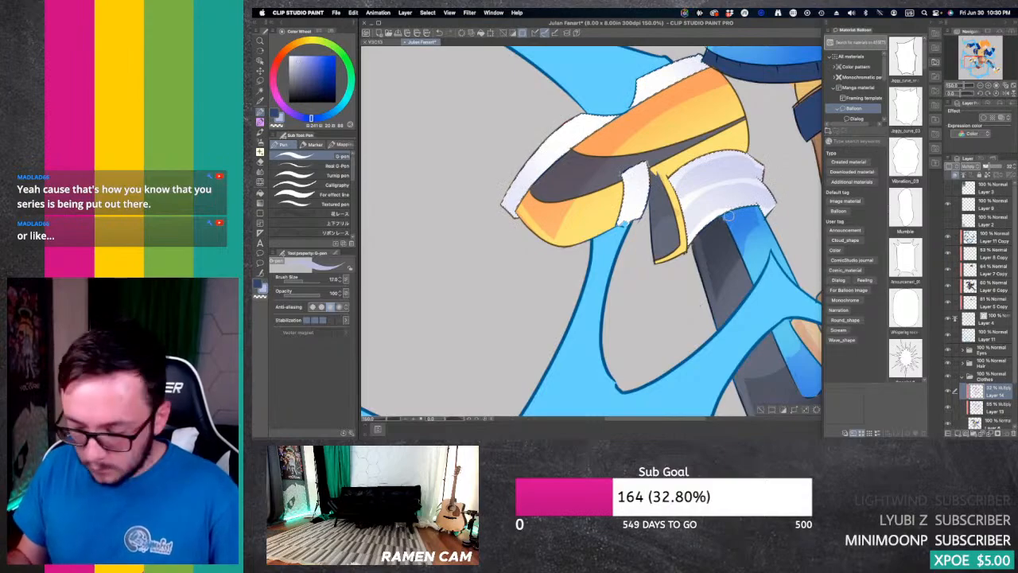
key("e")
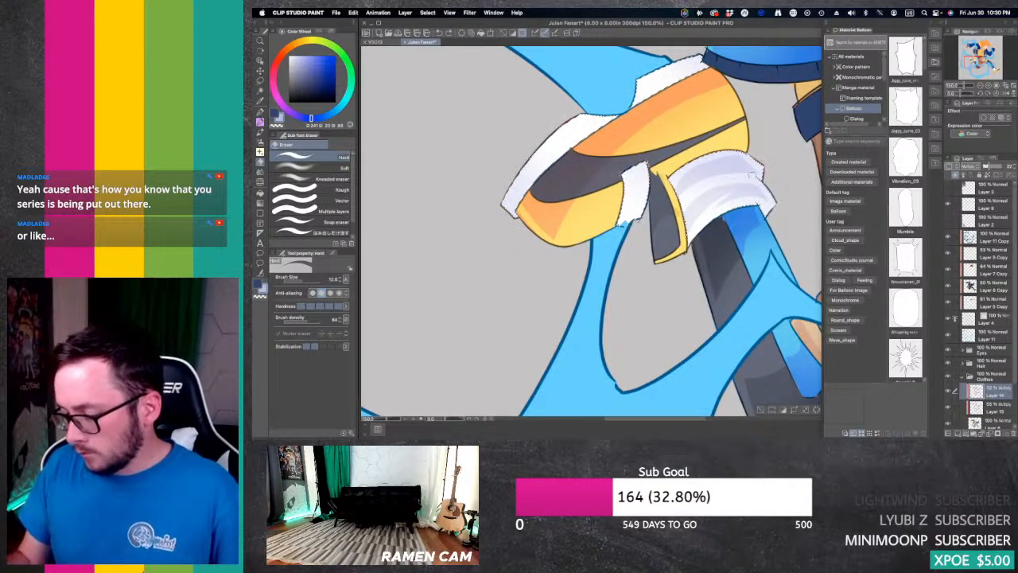
Step: Draw hard shadows on the white ankle cuff and sole areas of the front foot's shoe with the G-pen and trim them with the Hard eraser
key("super+minus")
key("super+minus")
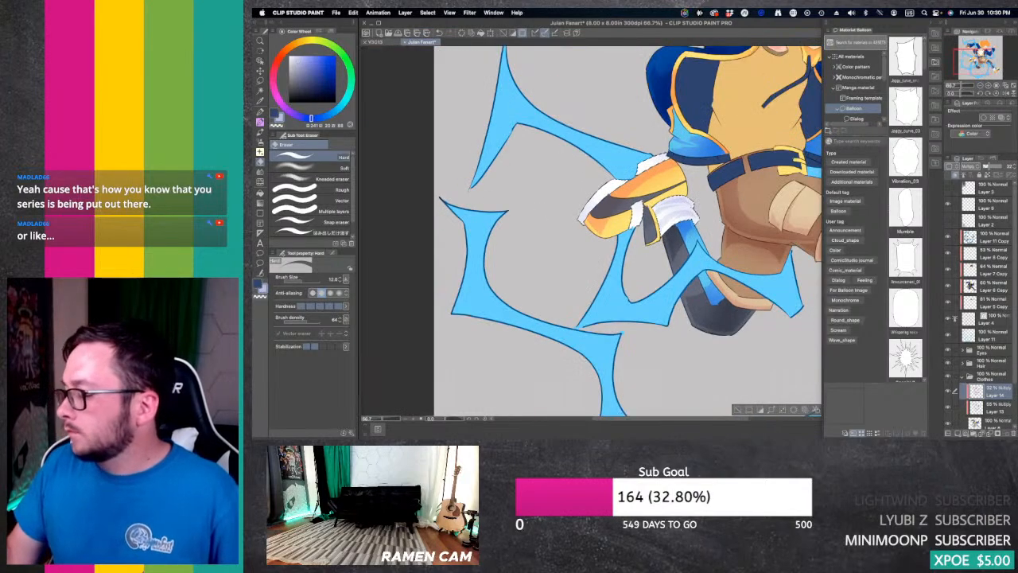
mouse_move(700, 159)
left_mouse_down()
mouse_move(615, 388)
mouse_move(636, 265)
mouse_move(583, 182)
mouse_move(603, 166)
mouse_move(617, 176)
mouse_move(458, 81)
left_mouse_up()
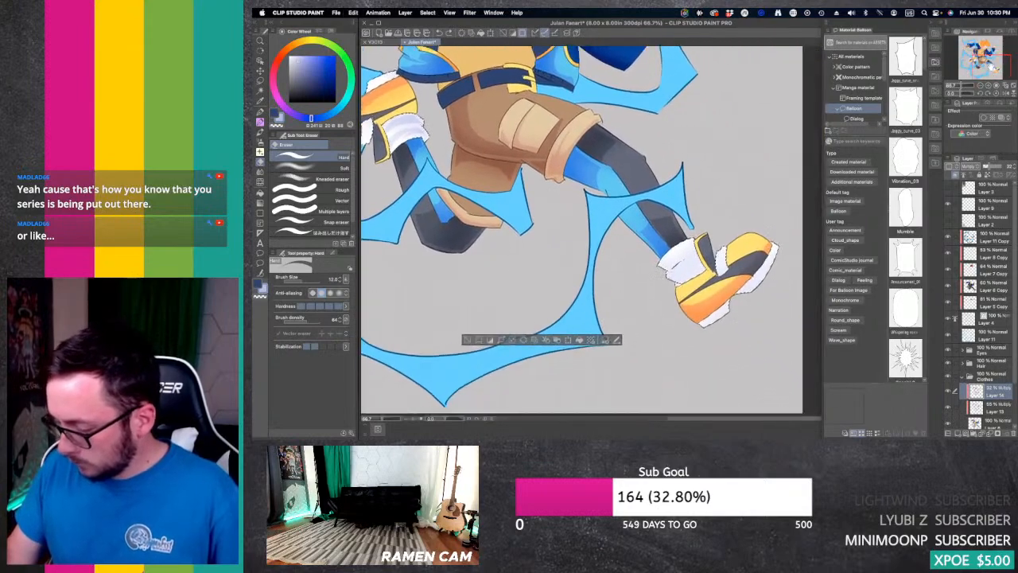
key("p")
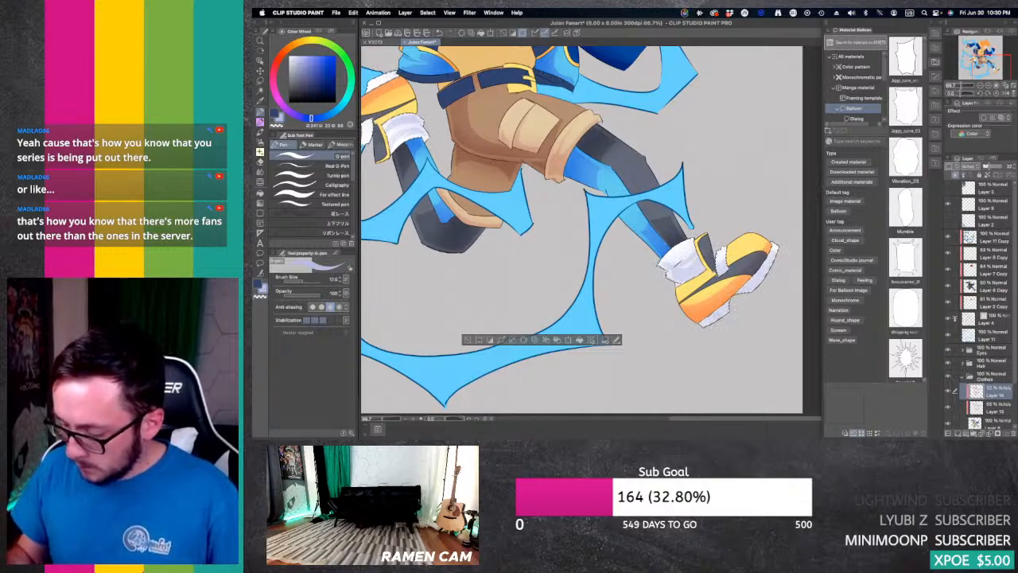
key("e")
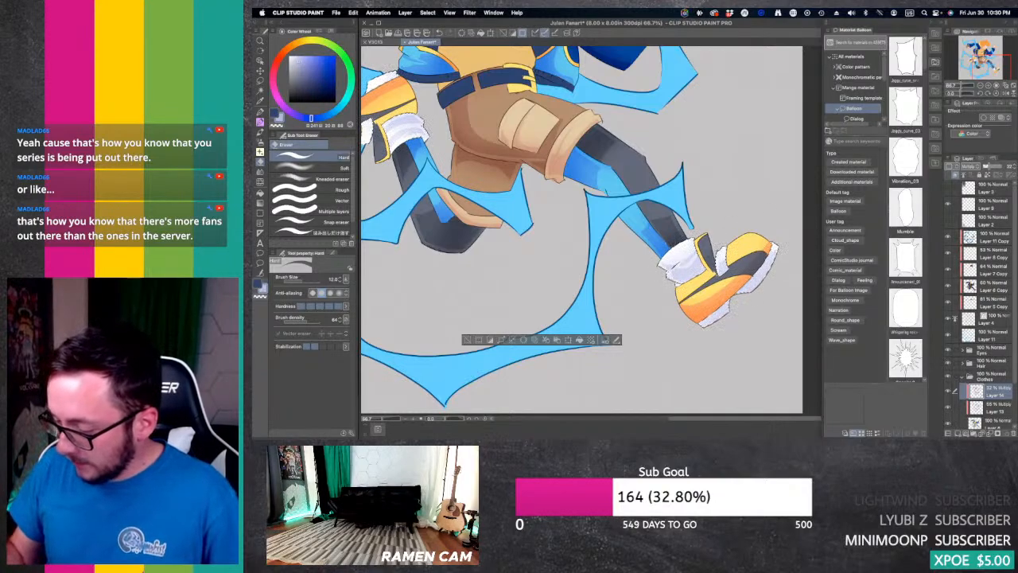
Step: Touch up the hard shadows on the rear shoe's white parts with the G-pen and Hard eraser, and clear the selection
left_click_drag(988, 63, 968, 61)
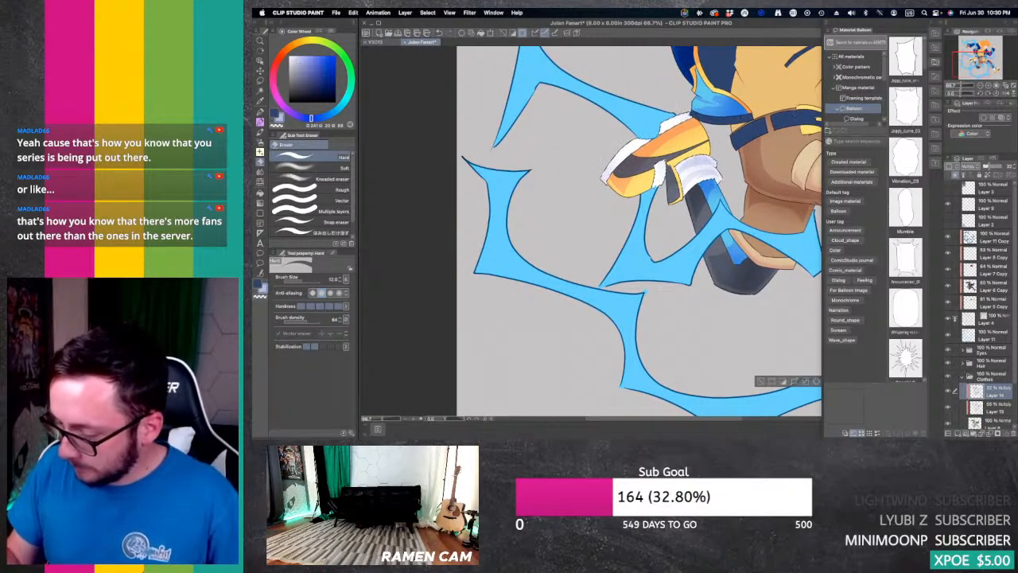
key("p")
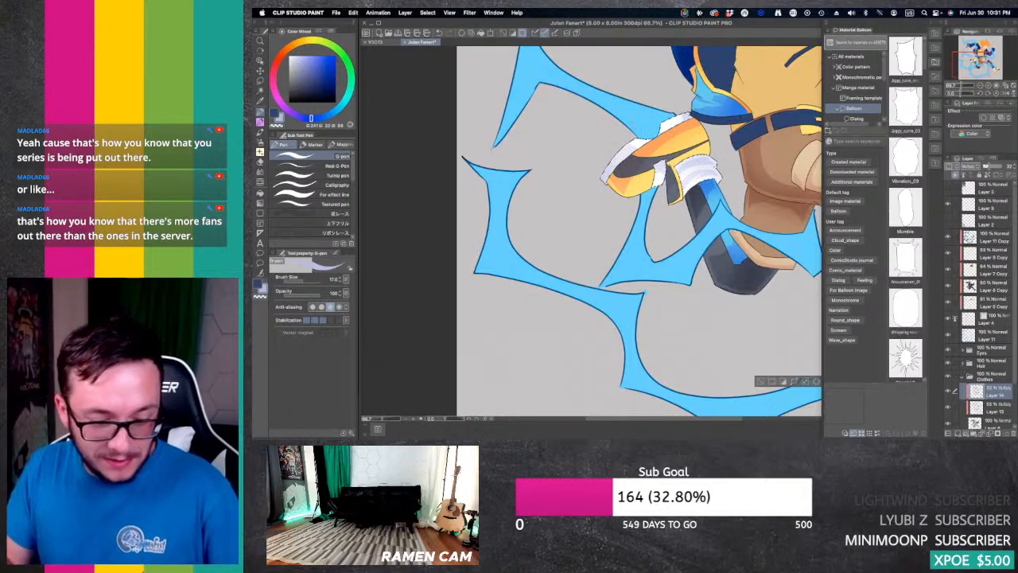
key("e")
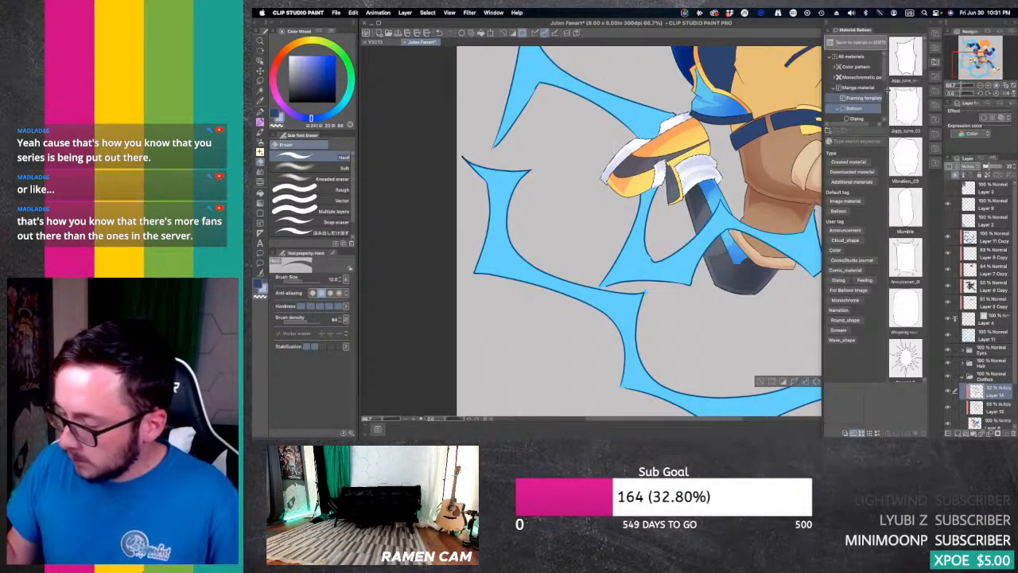
left_click_drag(970, 64, 996, 67)
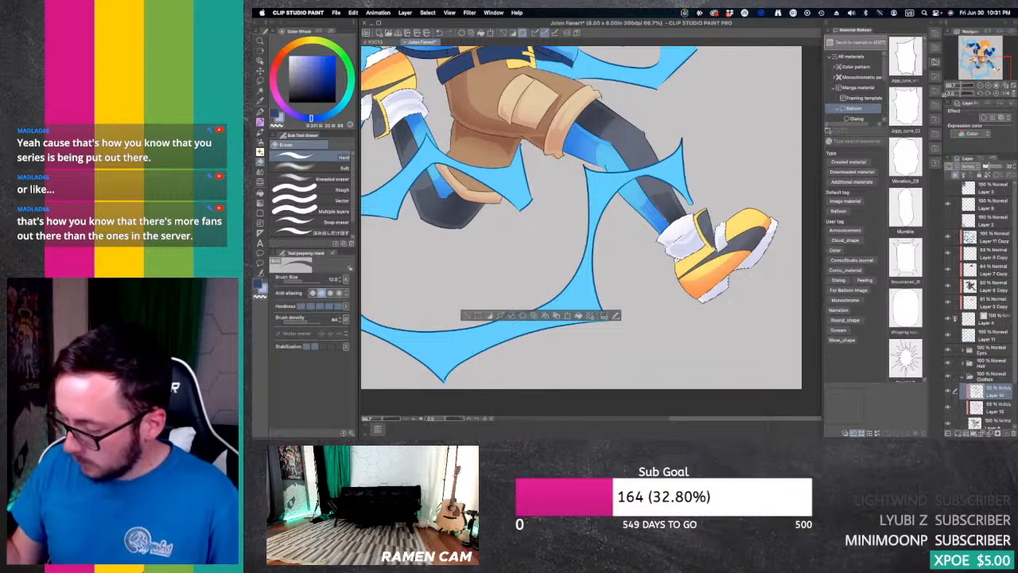
key("super+minus")
key("super+minus")
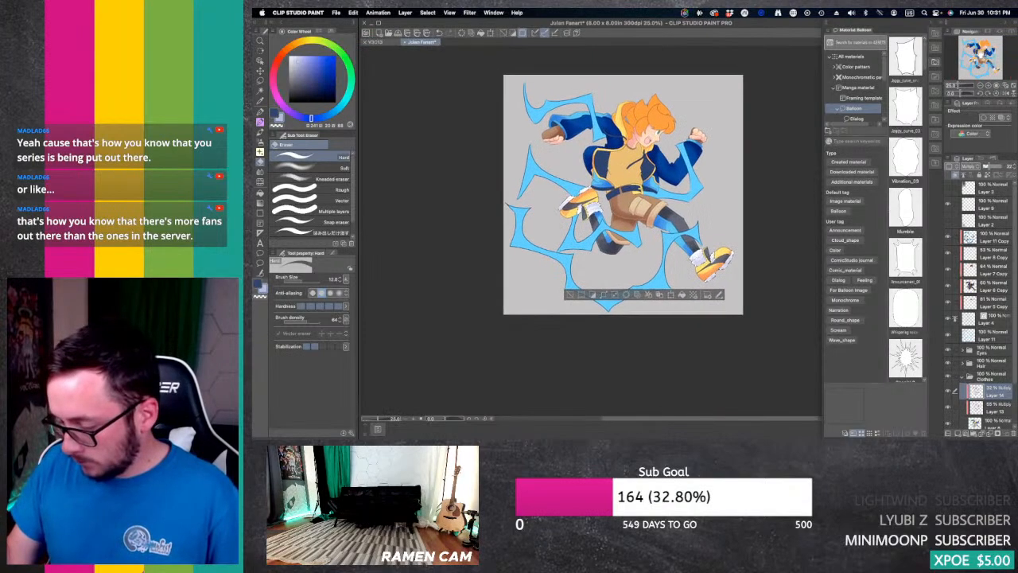
key("super+plus")
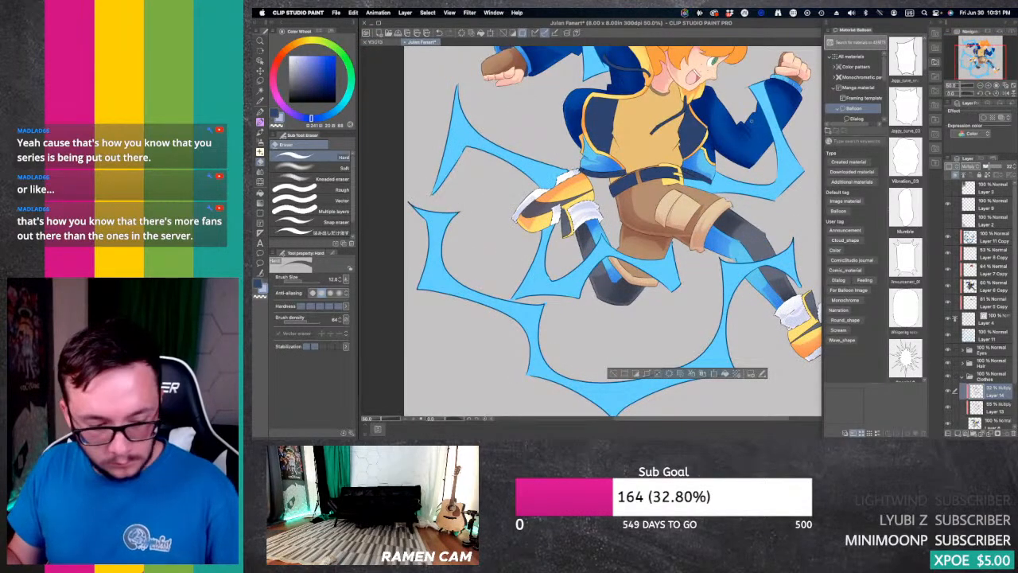
key("super+d")
Step: Auto-select the navy belt segments and both dark inner panels of the open jacket
key("w")
left_click(626, 185)
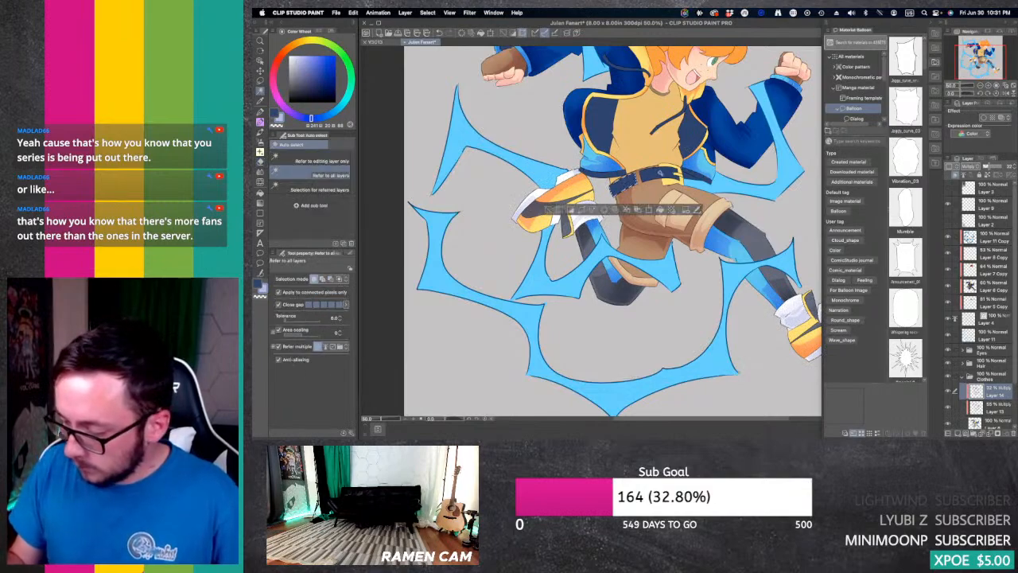
left_click(660, 173, "shift")
left_click(601, 125, "shift")
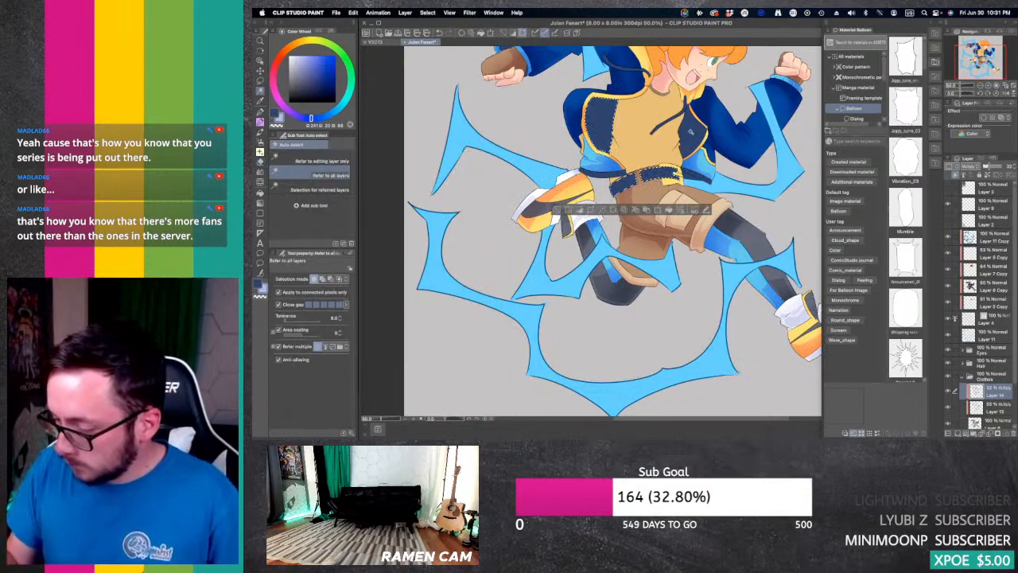
left_click(691, 132, "shift")
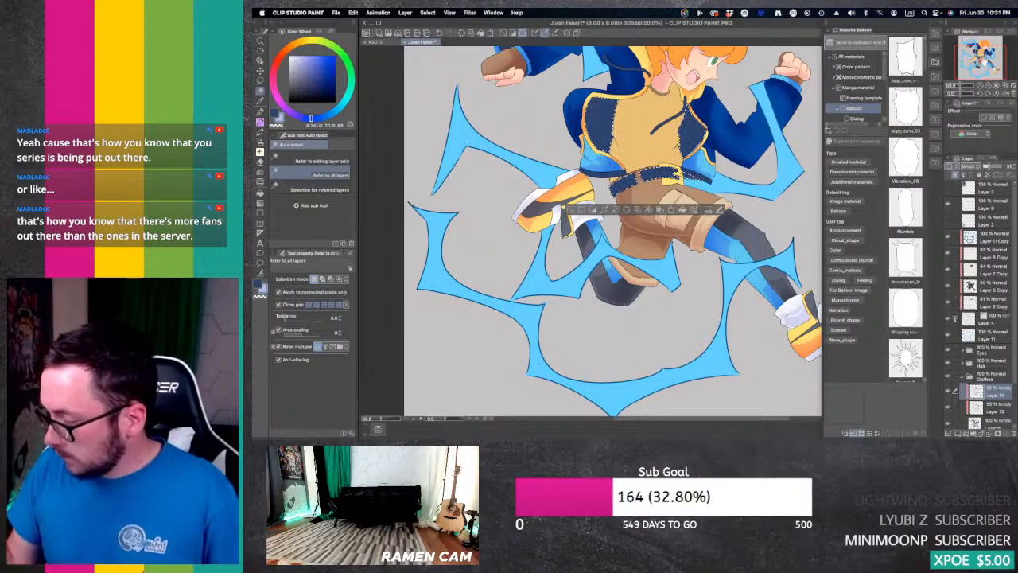
Step: On the layer below Layer 14, airbrush soft shadows over the selection using the sampled navy with its hue shifted slightly towards purple
left_click_drag(696, 178, 739, 231)
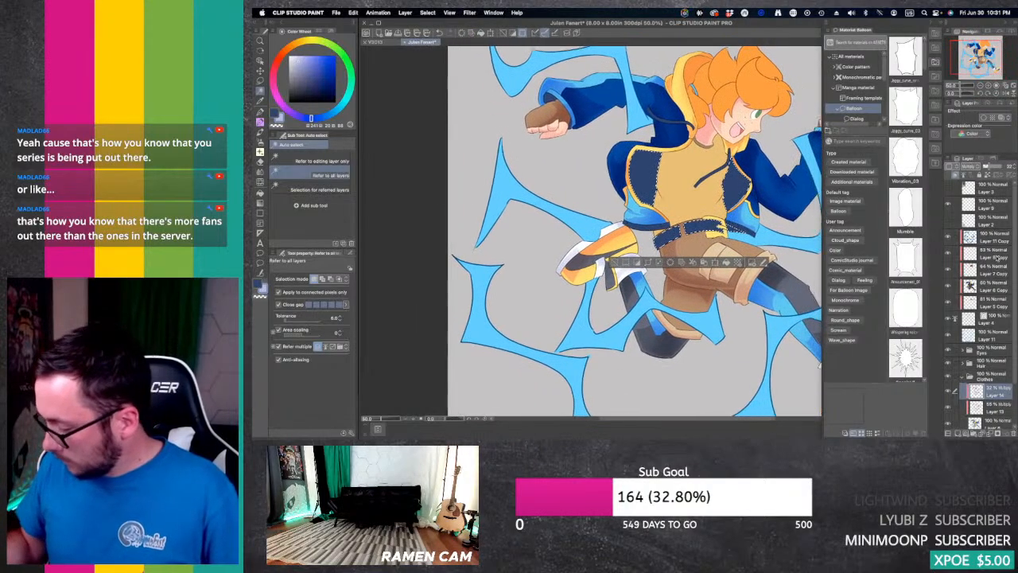
left_click(993, 407)
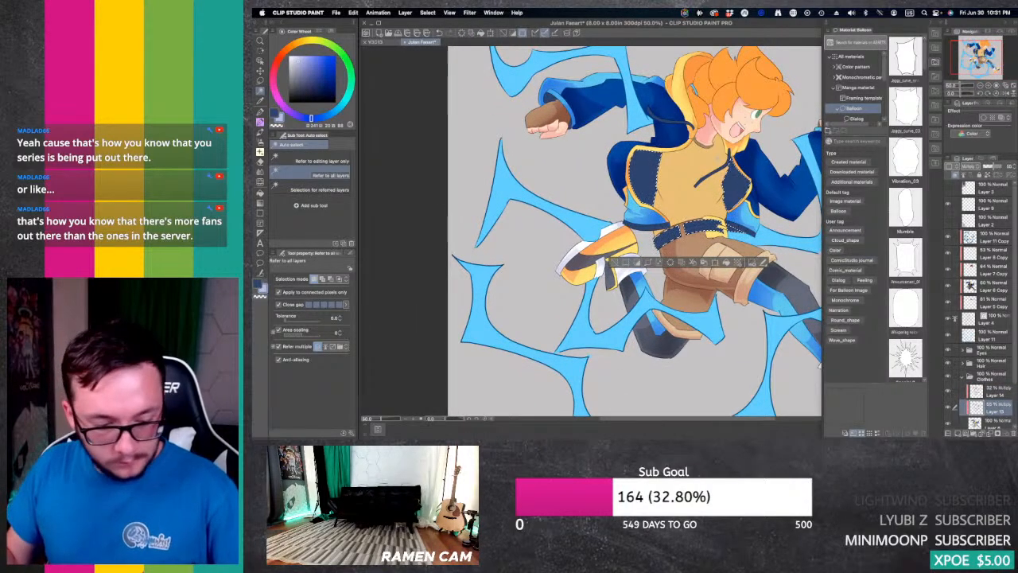
key("i")
left_click(738, 180)
key("b")
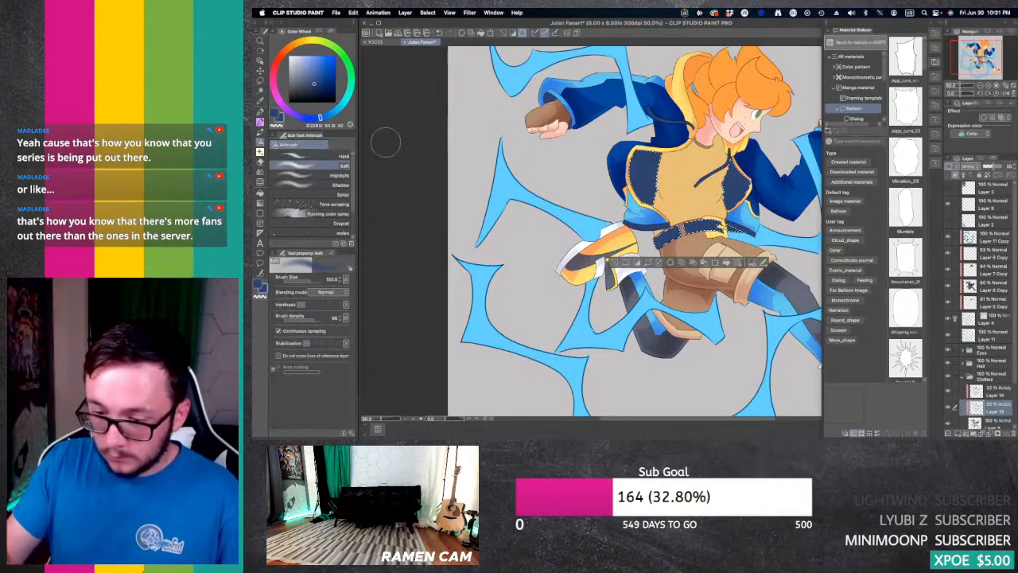
left_click_drag(322, 119, 310, 120)
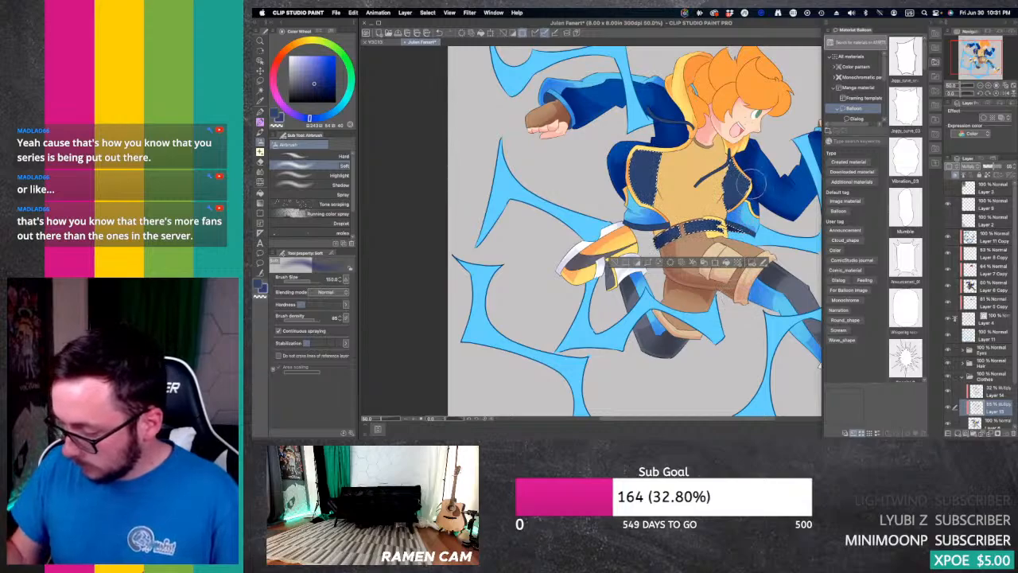
left_click_drag(650, 159, 645, 169)
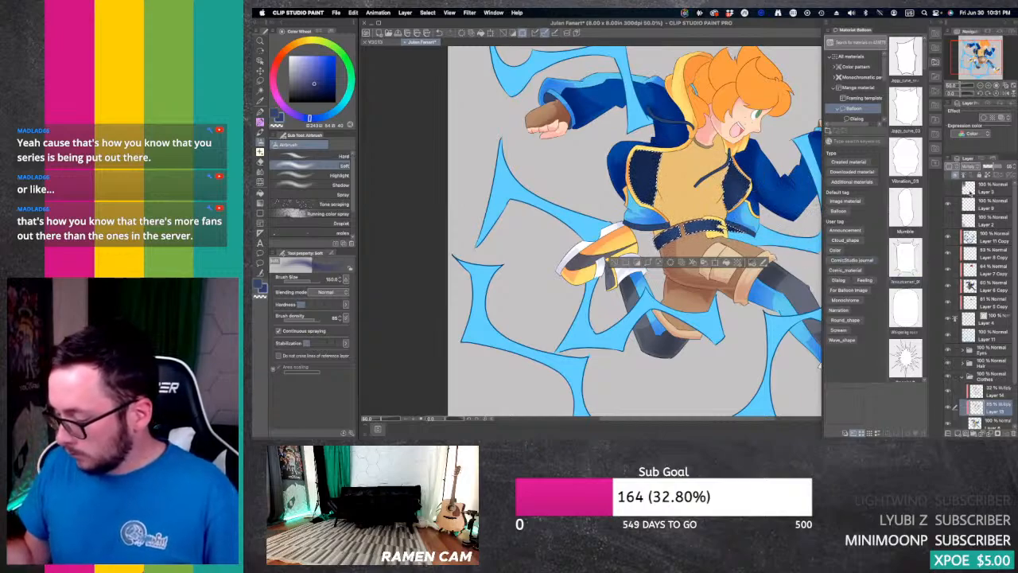
Step: On Layer 14, add purple hard shadows to the jacket's inner panels and belt with the G-pen and Fill tool, clear the selection, and refine them with the Hard eraser
left_click(998, 391)
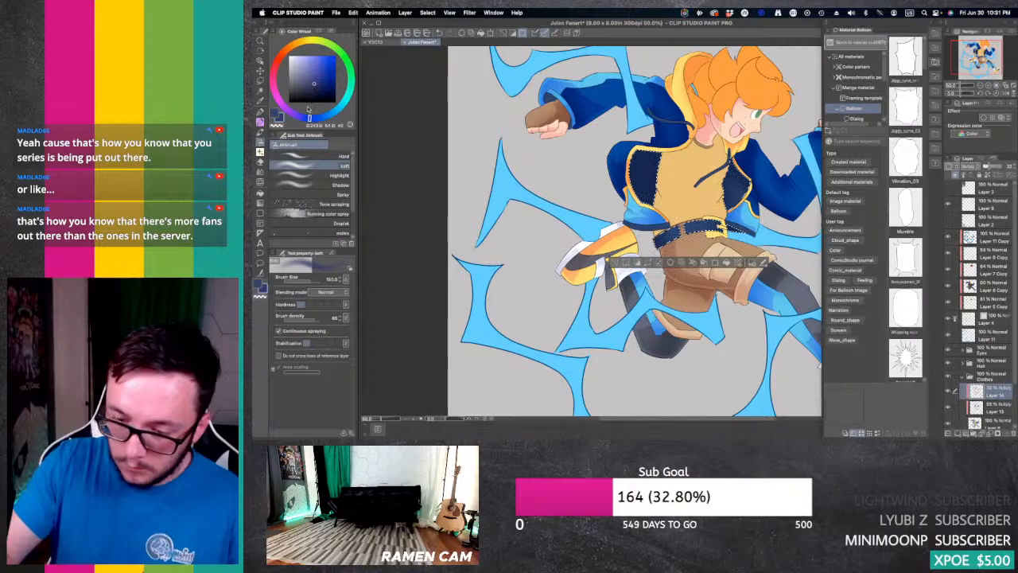
key("p")
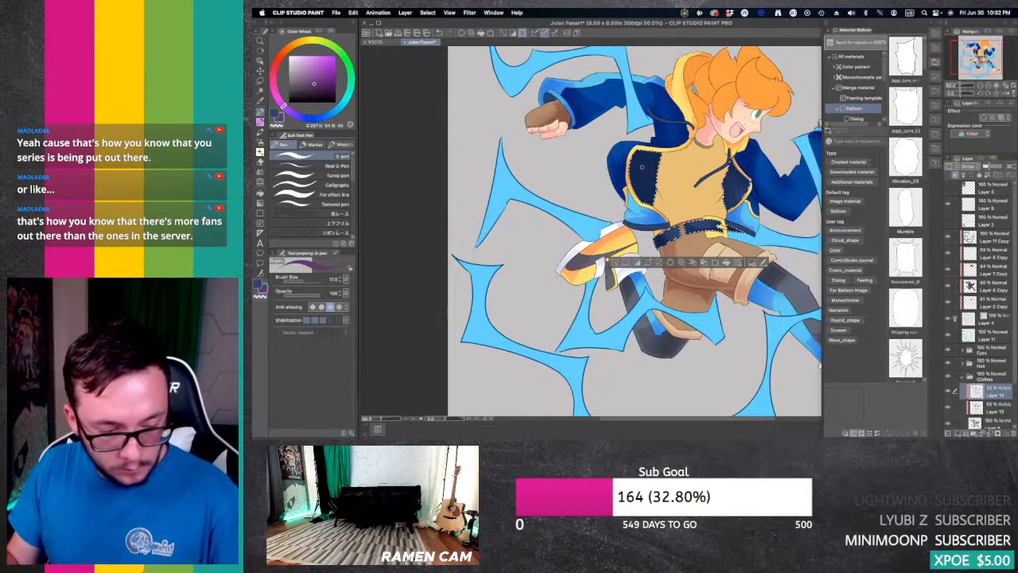
key("g")
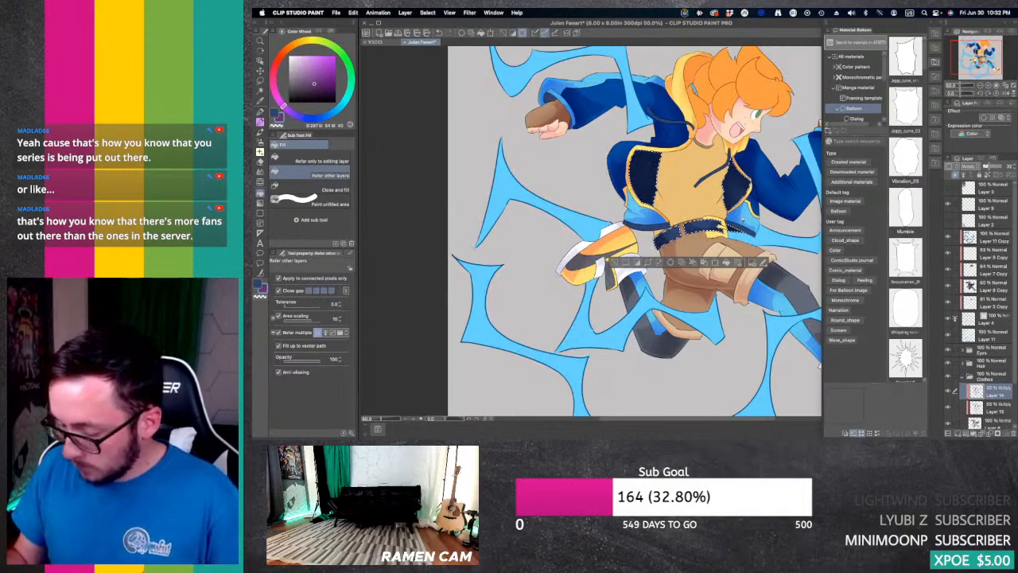
key("super+d")
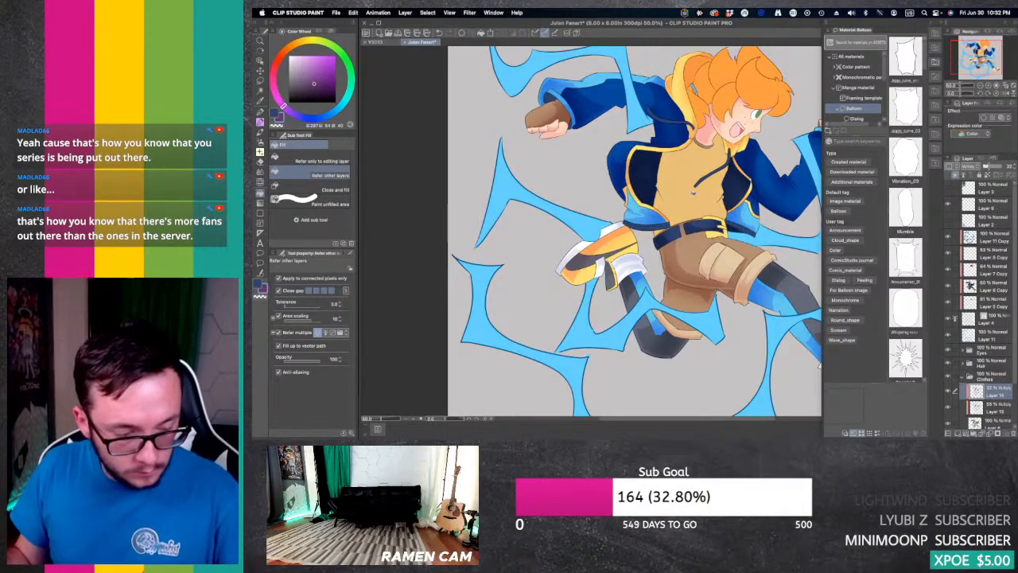
key("e")
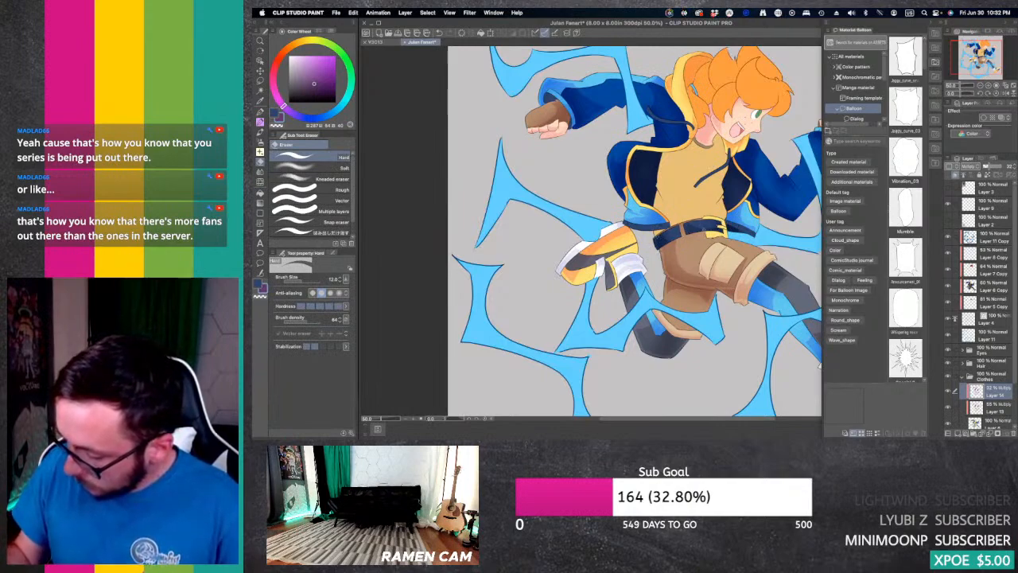
Step: Collapse the Clothes folder, expand the Hair folder, and add a new layer above its base colour layer
left_click(1008, 86)
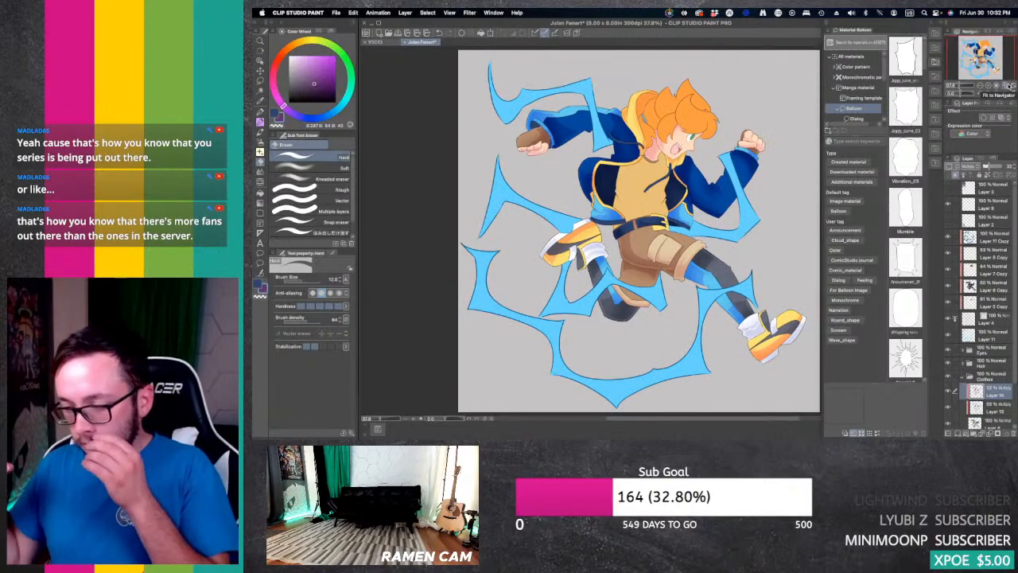
left_click(961, 378)
left_click(962, 364)
left_click(994, 382)
left_click(957, 433)
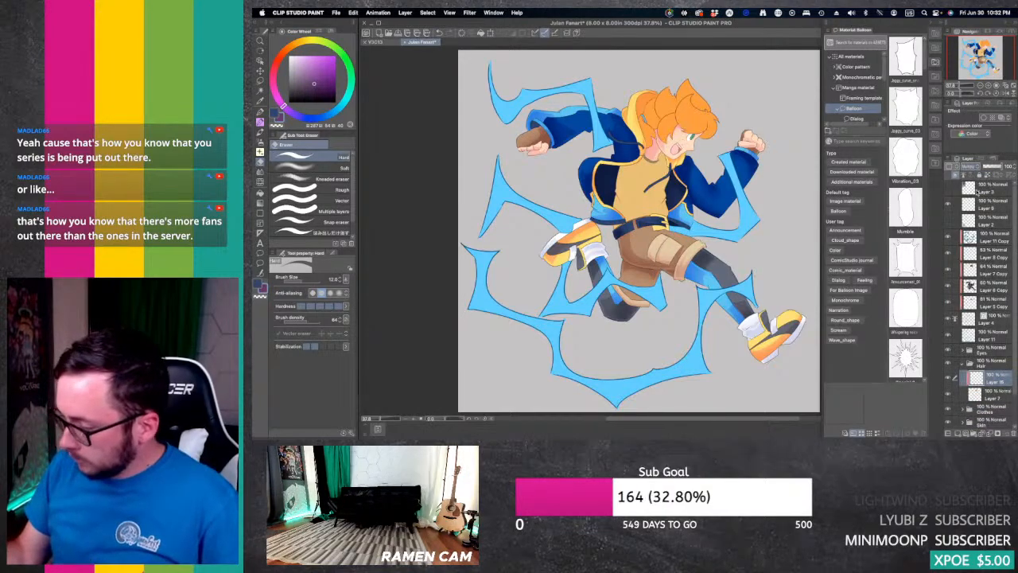
Step: On the Multiply layer above the hair base, airbrush soft shadows over the hair using its sampled orange shifted to red, and lower the layer opacity
key("i")
left_click(703, 103)
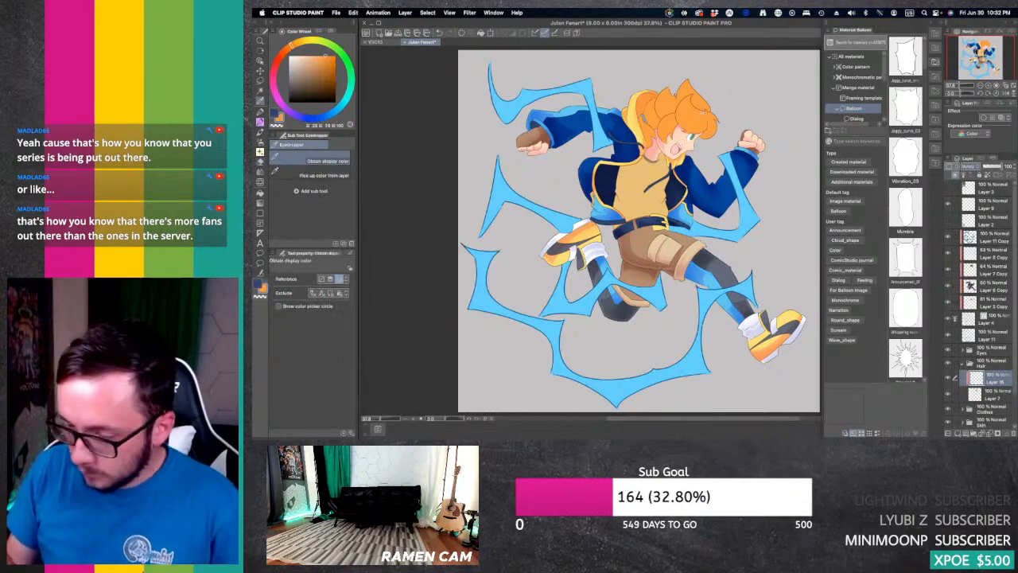
key("b")
left_click(276, 67)
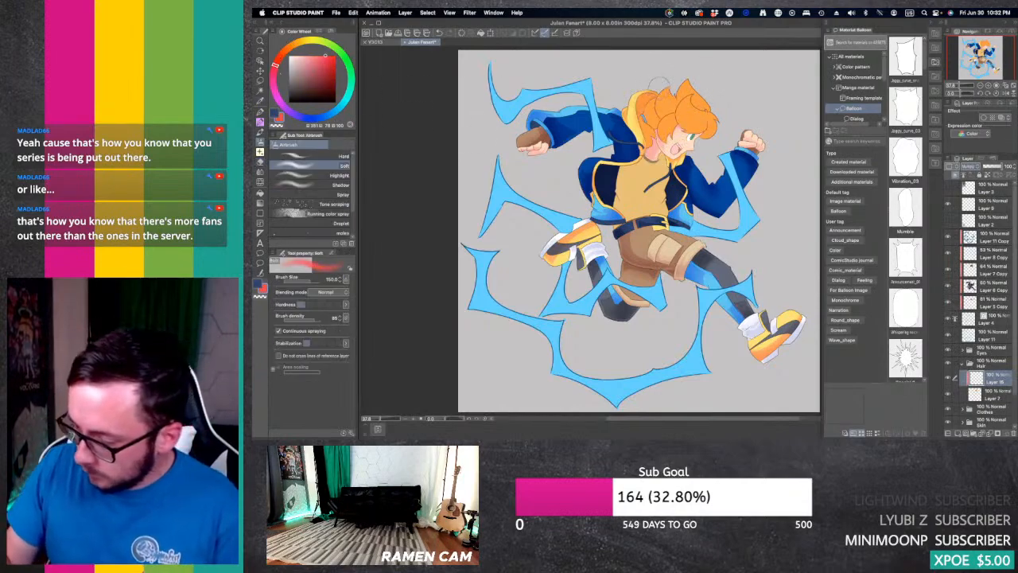
mouse_move(653, 89)
left_mouse_down()
mouse_move(651, 141)
mouse_move(659, 101)
mouse_move(669, 140)
mouse_move(710, 134)
mouse_move(722, 119)
mouse_move(710, 105)
left_mouse_up()
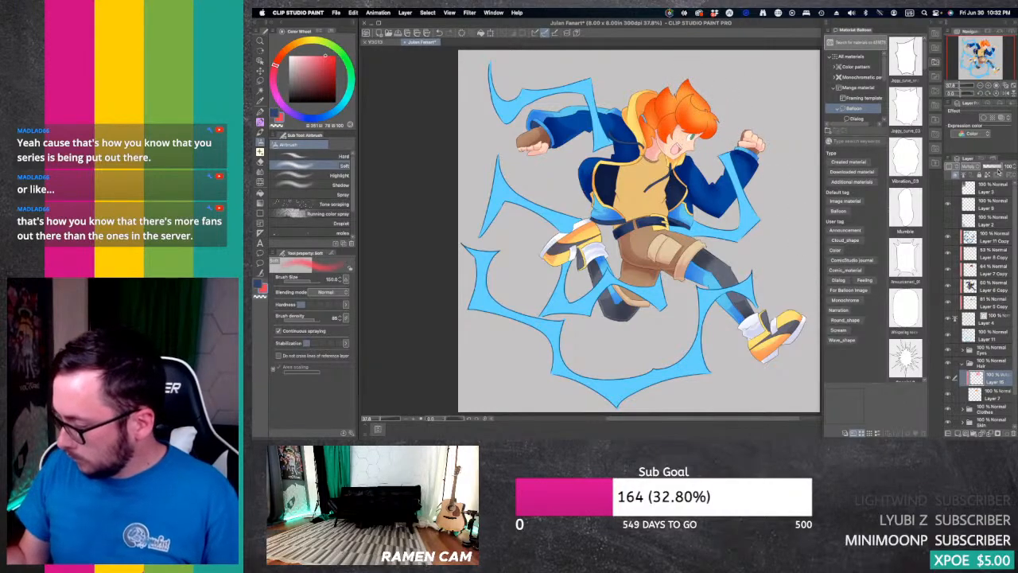
left_click_drag(1000, 168, 991, 168)
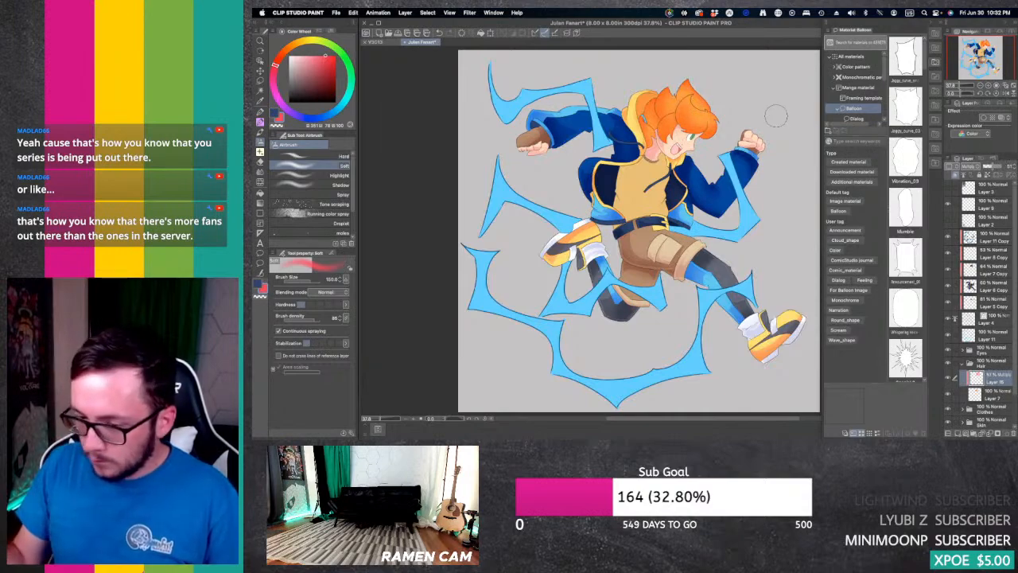
Step: Soften parts of the hair's airbrushed shadow using the Soft airbrush with transparent colour
left_click(277, 126)
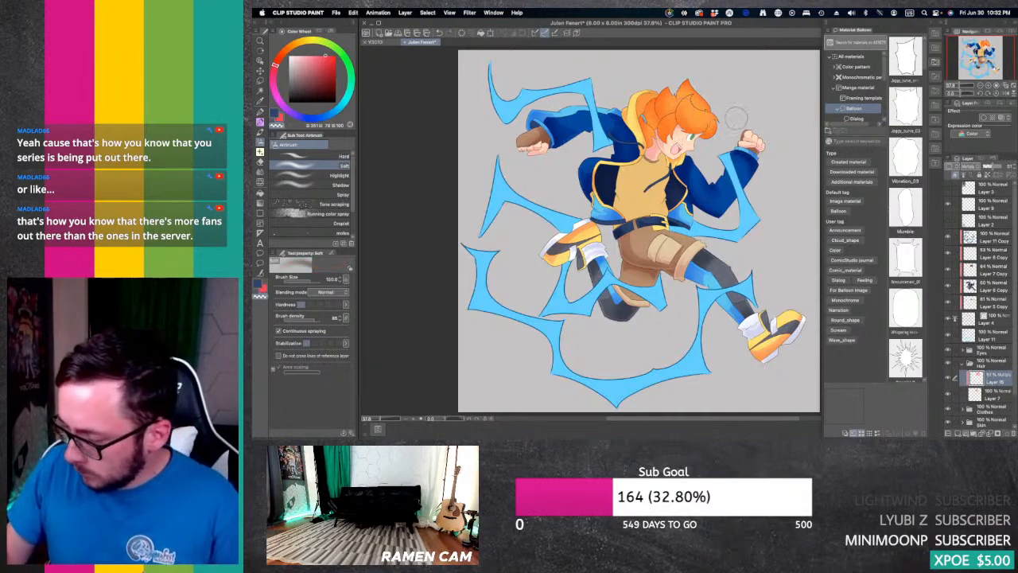
mouse_move(706, 100)
left_mouse_down()
mouse_move(697, 89)
mouse_move(665, 113)
mouse_move(668, 146)
mouse_move(680, 147)
left_mouse_up()
key("super+z")
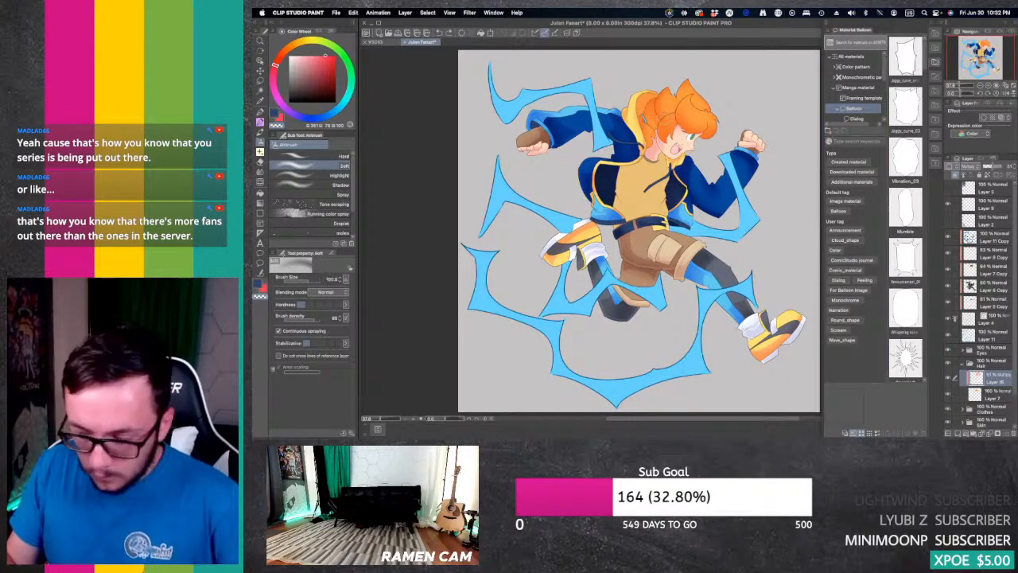
left_click_drag(668, 120, 670, 135)
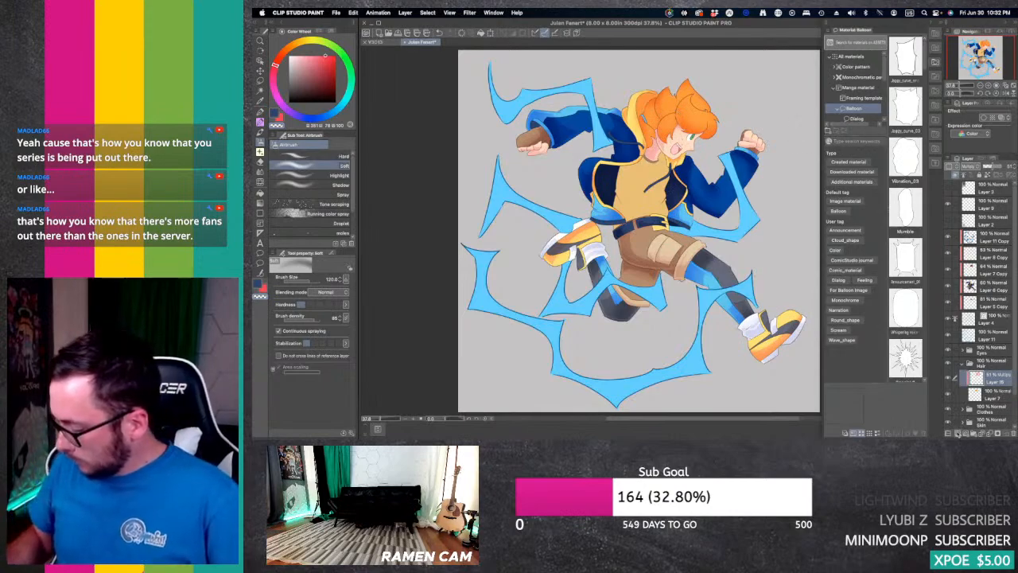
Step: Add a Multiply layer above the soft hair shadows and start pinkish-red hard shadows on the bangs with the G-pen
left_click(958, 432)
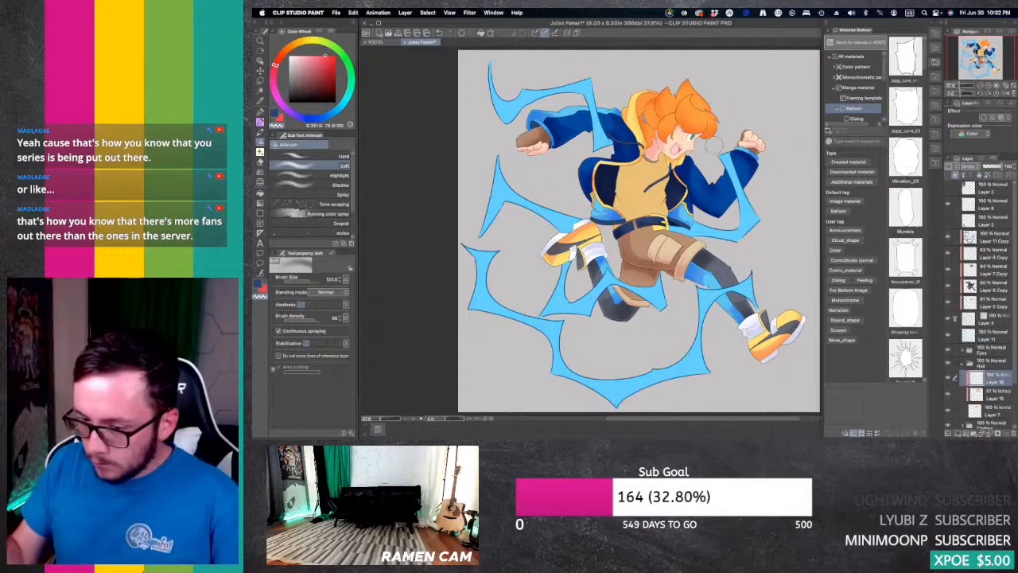
left_click(318, 54)
left_click_drag(325, 57, 321, 67)
key("p")
mouse_move(688, 95)
left_mouse_down()
mouse_move(691, 120)
mouse_move(707, 132)
mouse_move(693, 126)
left_mouse_up()
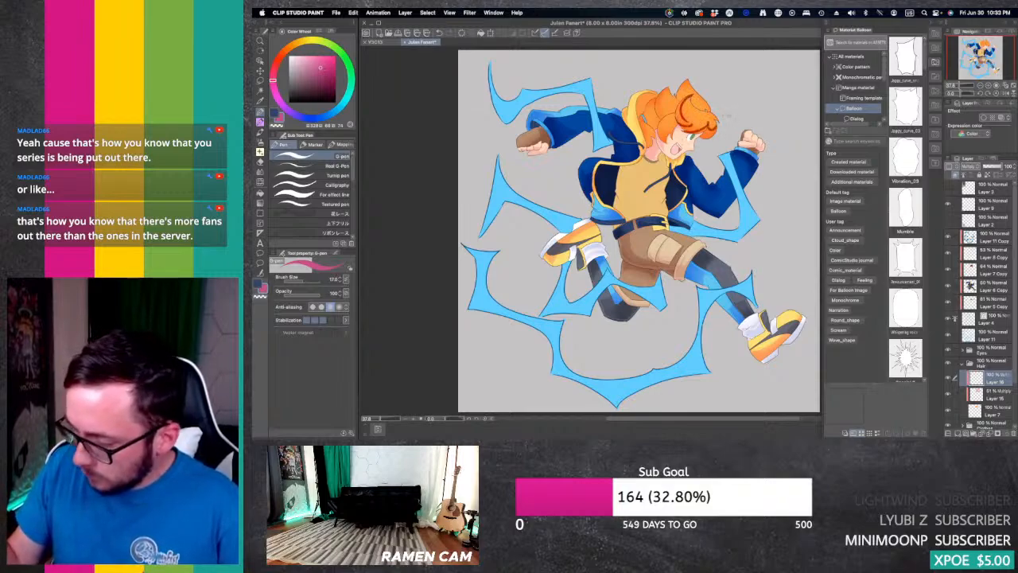
key("g")
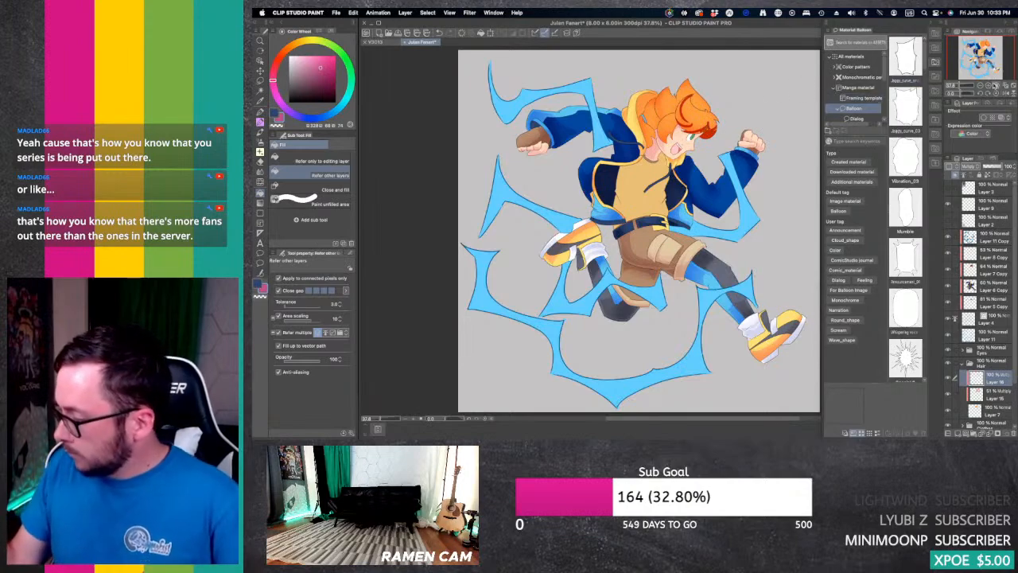
Step: Extend the hard shadows along the fringe and front bangs with the G-pen, enlarging the brush to 30
left_click(994, 85)
left_click_drag(976, 59, 983, 45)
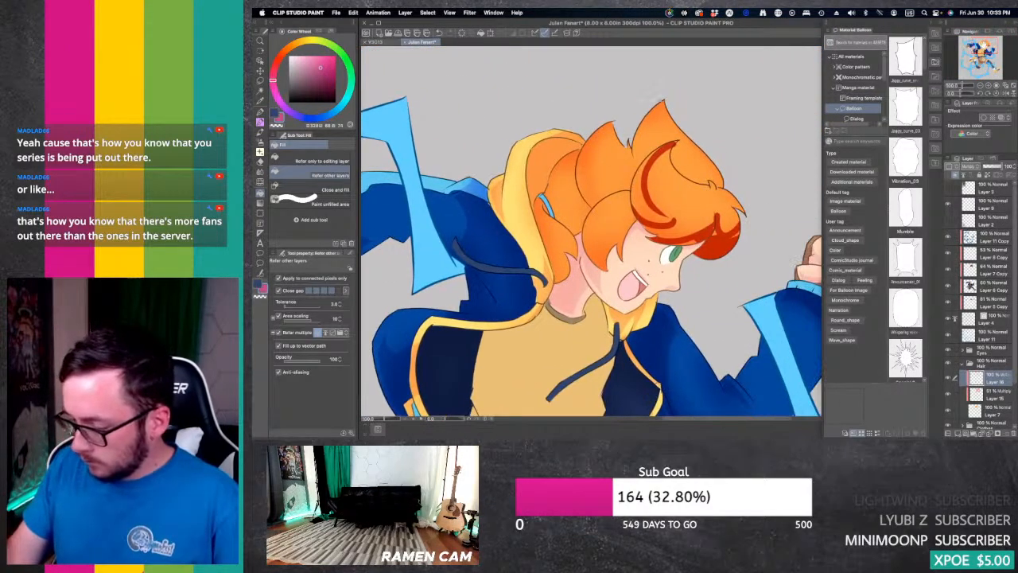
key("p")
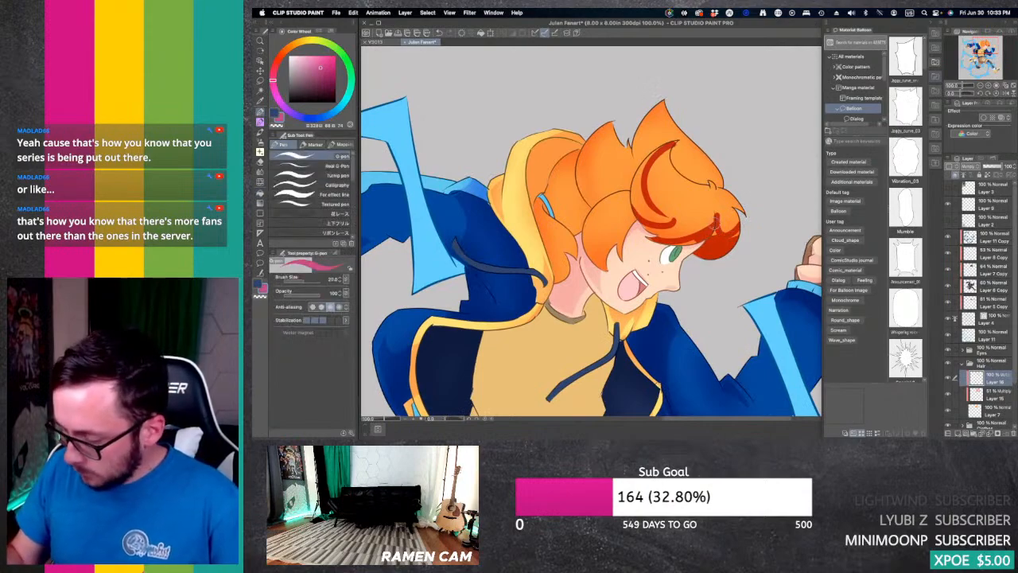
mouse_move(715, 225)
left_mouse_down()
mouse_move(733, 228)
mouse_move(740, 216)
left_mouse_up()
left_click_drag(662, 241, 695, 238)
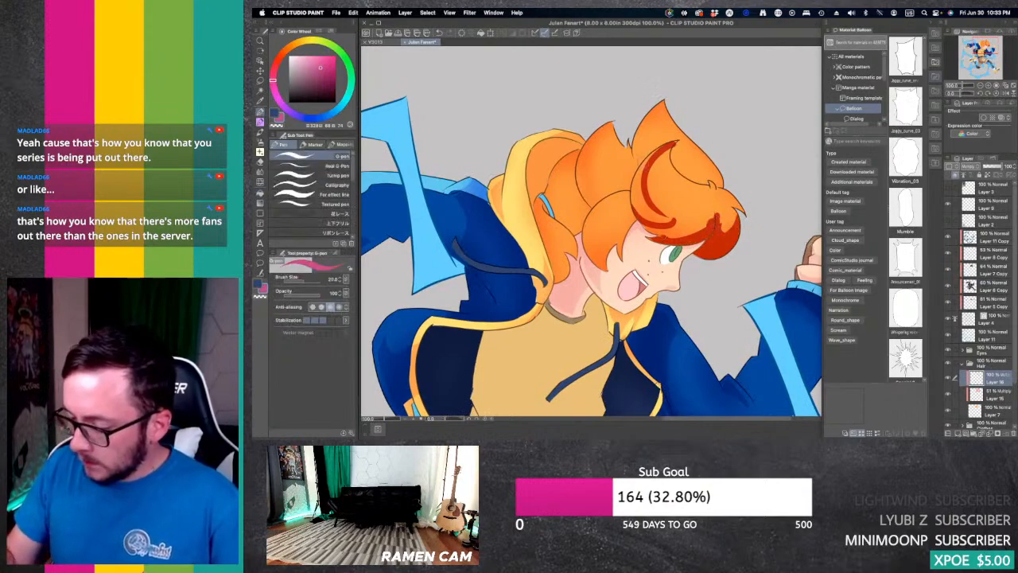
mouse_move(676, 142)
left_mouse_down()
mouse_move(636, 189)
mouse_move(661, 216)
left_mouse_up()
key("bracketright")
mouse_move(638, 164)
left_mouse_down()
mouse_move(660, 213)
mouse_move(681, 218)
left_mouse_up()
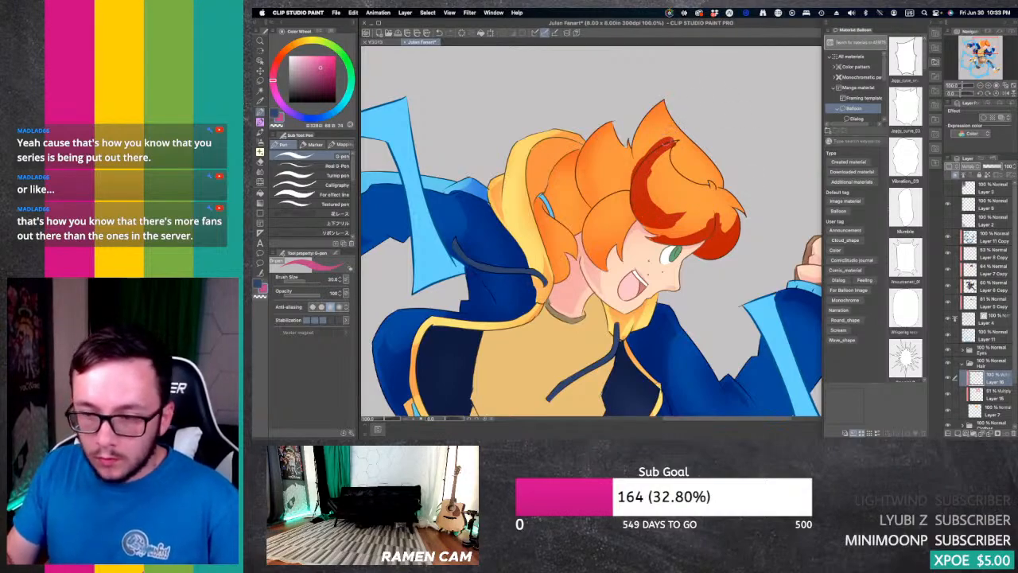
mouse_move(668, 147)
left_mouse_down()
mouse_move(681, 137)
mouse_move(669, 149)
left_mouse_up()
Step: Paint G-pen hard shadows on the upper hair spikes, ponytail and side locks, filling out the bangs' shadow
mouse_move(664, 101)
left_mouse_down()
mouse_move(635, 148)
mouse_move(643, 161)
mouse_move(720, 189)
left_mouse_up()
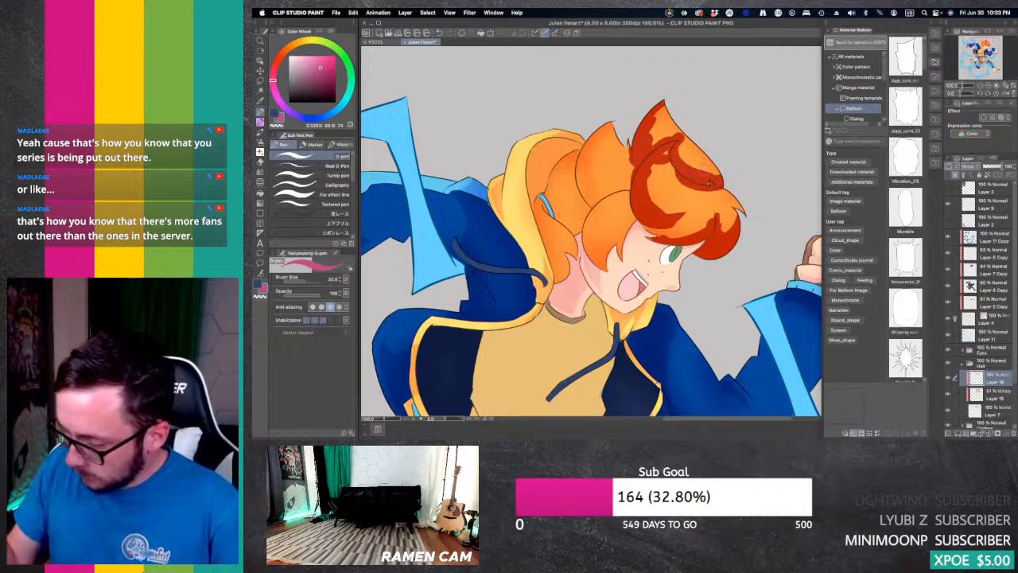
left_click_drag(618, 121, 634, 189)
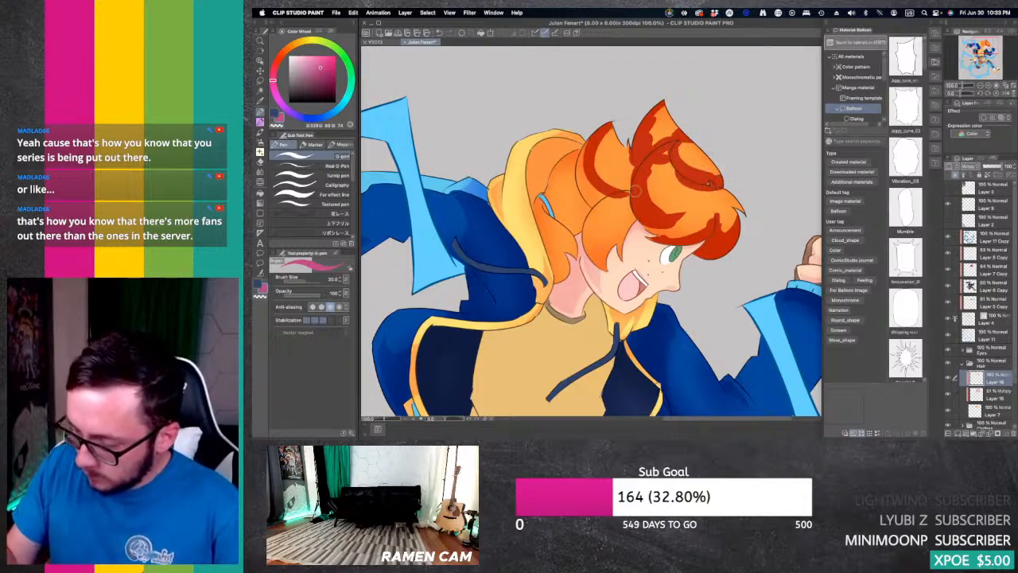
mouse_move(584, 134)
left_mouse_down()
mouse_move(579, 175)
mouse_move(604, 210)
mouse_move(634, 181)
mouse_move(626, 144)
mouse_move(580, 171)
mouse_move(570, 162)
mouse_move(550, 200)
left_mouse_up()
mouse_move(573, 159)
left_mouse_down()
mouse_move(560, 214)
mouse_move(597, 207)
mouse_move(576, 228)
mouse_move(582, 237)
mouse_move(549, 246)
mouse_move(566, 251)
mouse_move(565, 276)
left_mouse_up()
left_click_drag(585, 233, 584, 248)
mouse_move(624, 194)
left_mouse_down()
mouse_move(590, 251)
mouse_move(605, 269)
left_mouse_up()
mouse_move(640, 202)
left_mouse_down()
mouse_move(625, 220)
mouse_move(625, 251)
mouse_move(705, 232)
left_mouse_up()
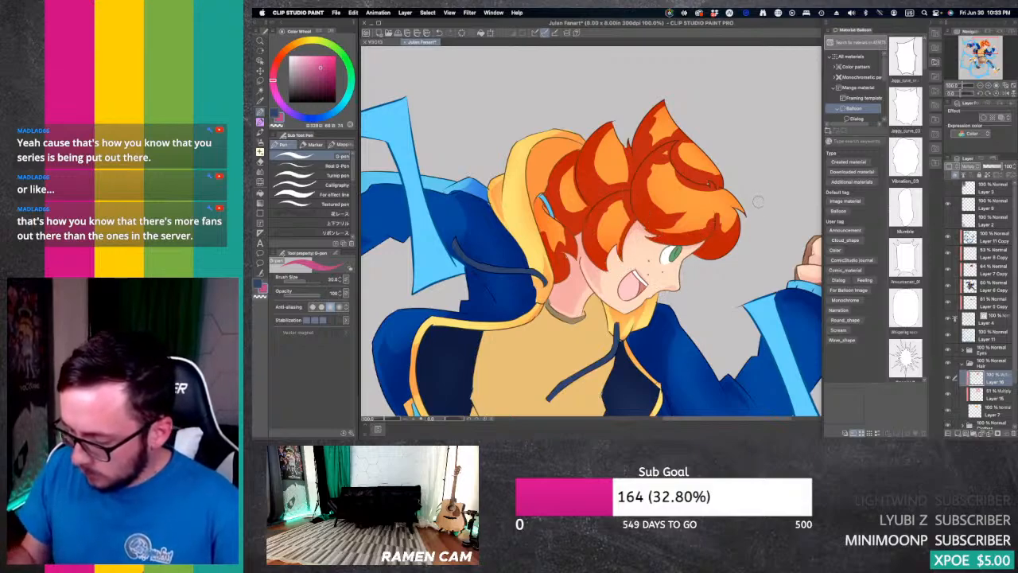
Step: Trim the hard shadows along the fringe and front bangs into cleaner shapes with the Hard eraser
key("e")
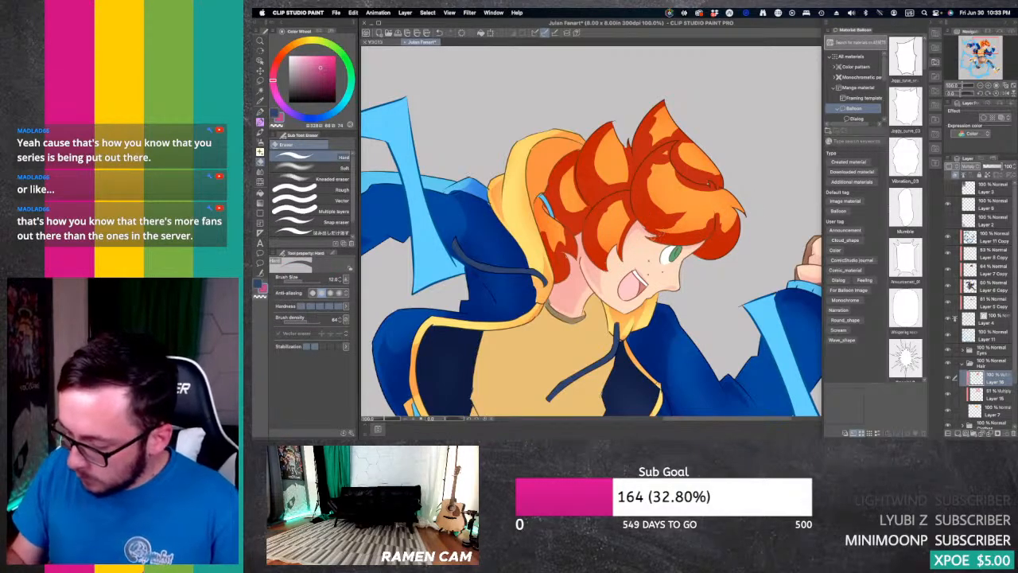
mouse_move(653, 236)
left_mouse_down()
mouse_move(700, 234)
mouse_move(717, 218)
left_mouse_up()
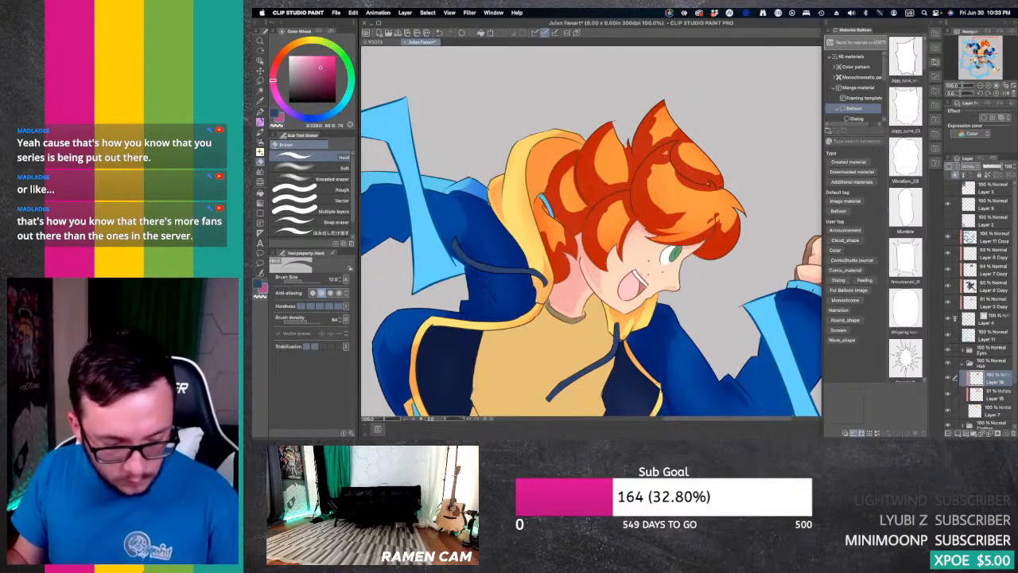
key("super+z")
key("super+z")
left_click_drag(651, 238, 697, 232)
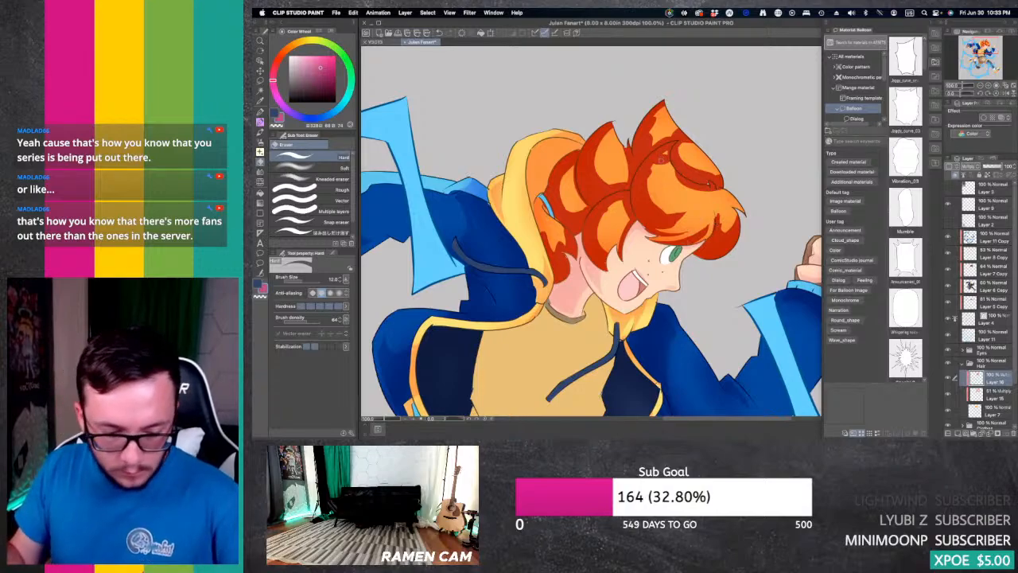
mouse_move(662, 157)
left_mouse_down()
mouse_move(650, 194)
mouse_move(679, 213)
left_mouse_up()
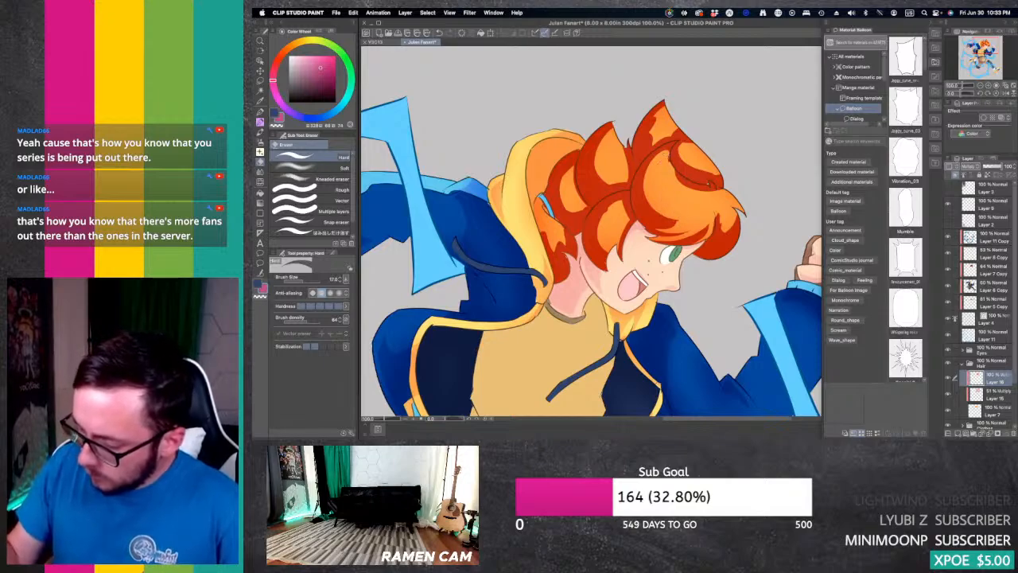
Step: Erase excess hard shadow from the tall top hair spike and the curl in front of it
mouse_move(678, 174)
left_mouse_down()
mouse_move(724, 184)
mouse_move(716, 186)
left_mouse_up()
key("super+z")
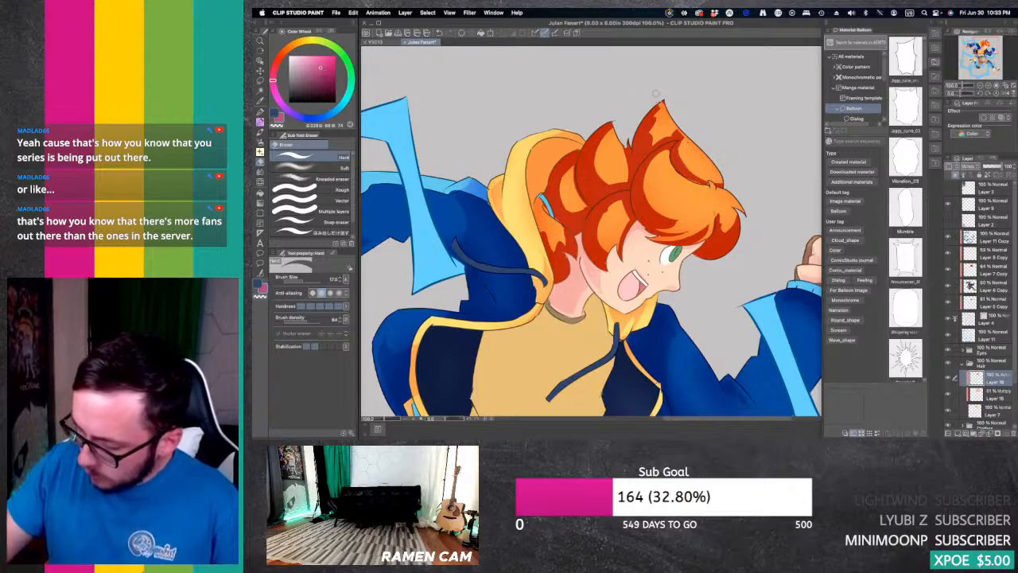
left_click_drag(677, 136, 649, 151)
key("super+z")
key("super+z")
left_click_drag(663, 107, 649, 141)
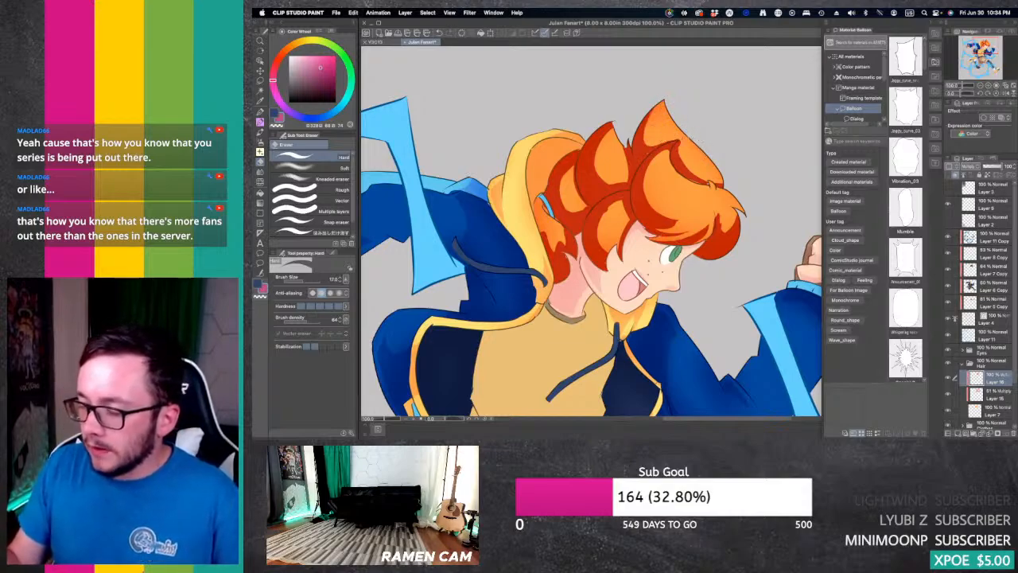
Step: Trim the hard shadows on the rear hair spike and ponytail with the Hard eraser, and reduce Layer 16's opacity
mouse_move(650, 110)
left_mouse_down()
mouse_move(641, 168)
mouse_move(624, 151)
mouse_move(579, 169)
left_mouse_up()
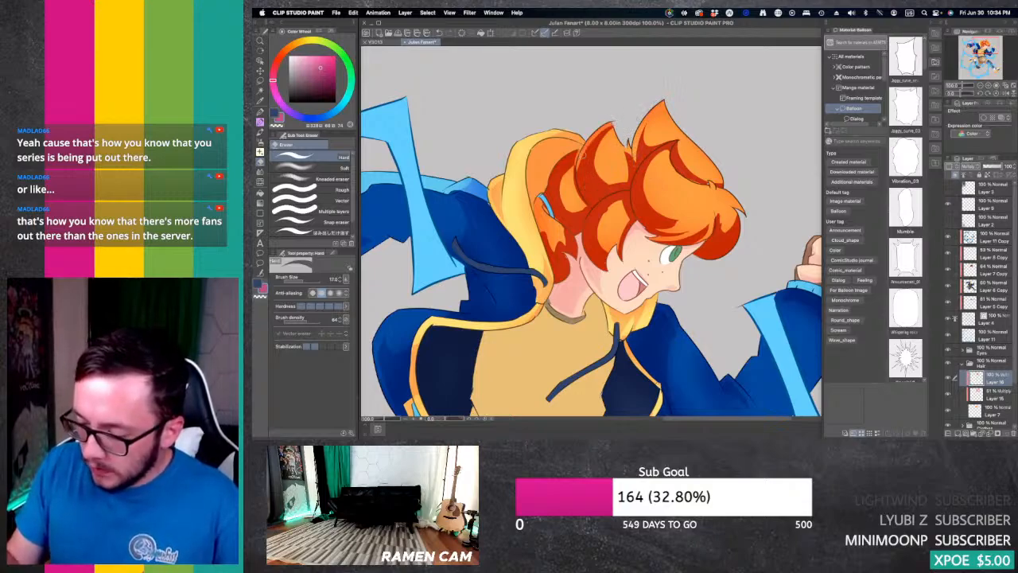
key("ctrl+z")
mouse_move(613, 125)
left_mouse_down()
mouse_move(591, 138)
mouse_move(597, 151)
left_mouse_up()
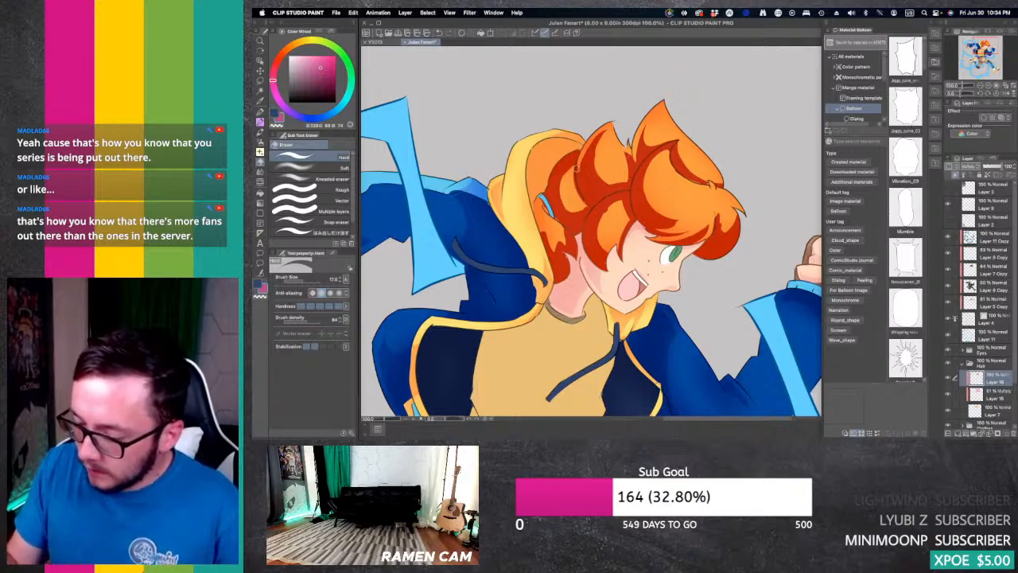
mouse_move(576, 166)
left_mouse_down()
mouse_move(577, 195)
mouse_move(559, 204)
left_mouse_up()
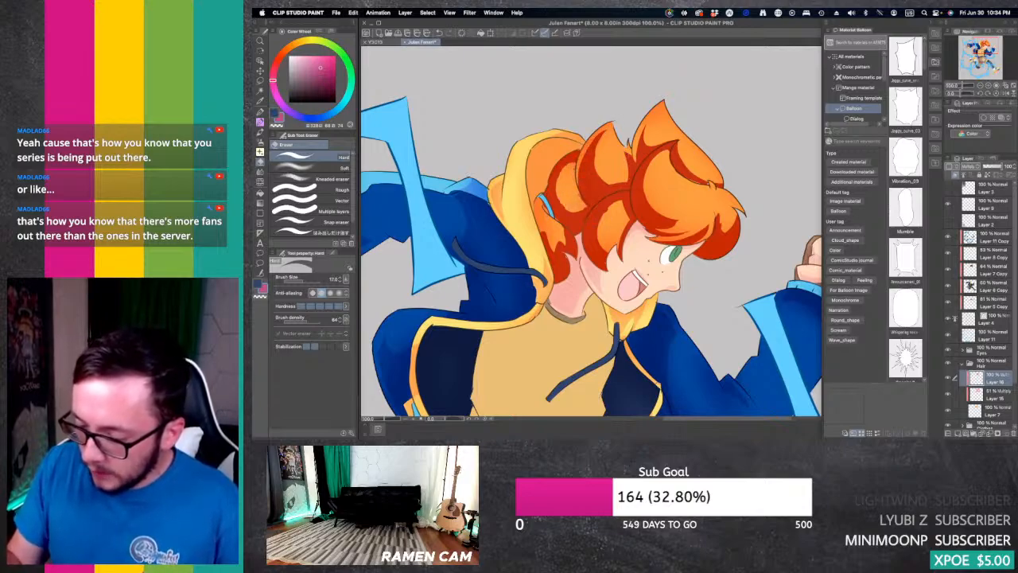
mouse_move(576, 152)
left_mouse_down()
mouse_move(547, 190)
mouse_move(555, 240)
mouse_move(571, 226)
mouse_move(566, 245)
left_mouse_up()
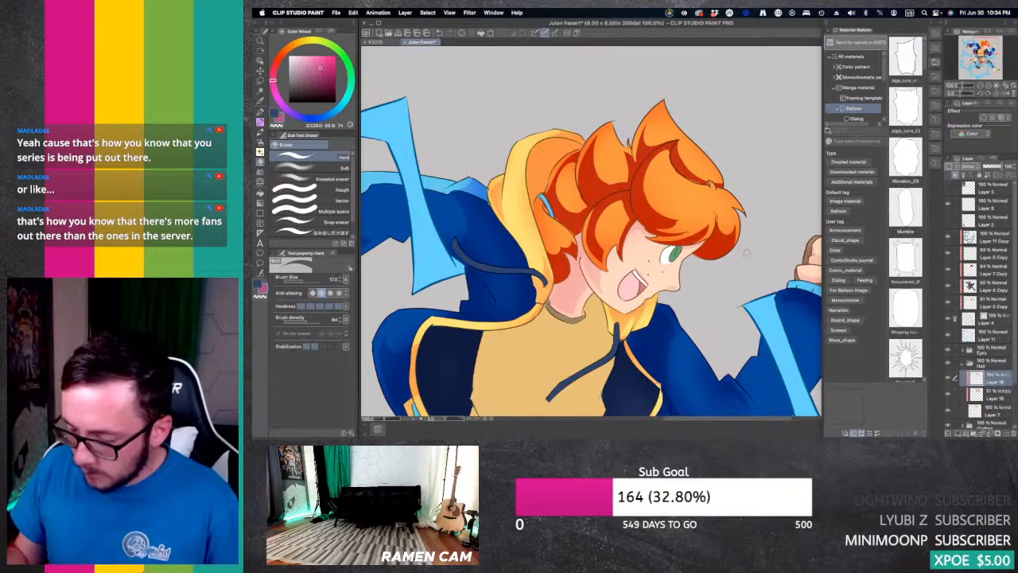
left_click_drag(998, 166, 983, 165)
left_click(994, 167)
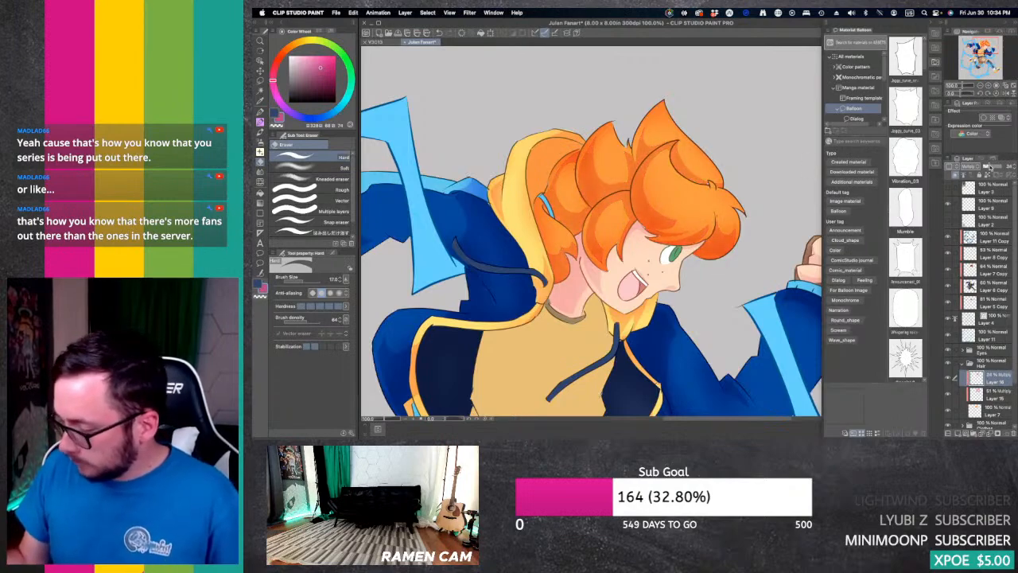
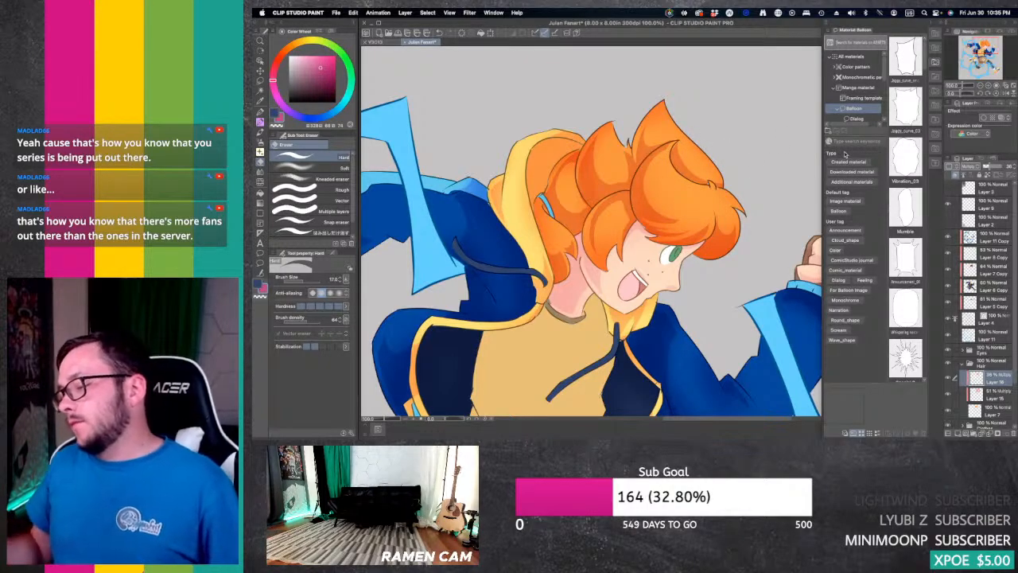
Step: Open the Eyes folder and add a clipped layer set to Overlay above the eye's base colour layer
left_click(980, 85)
left_click(981, 85)
left_click(980, 85)
left_click_drag(981, 46, 976, 53)
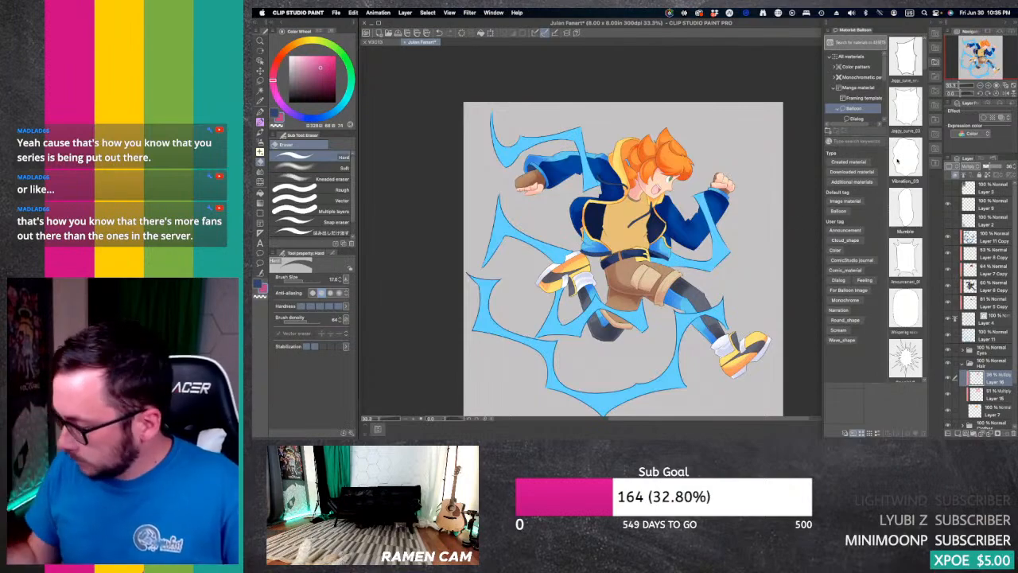
left_click(989, 85)
left_click(989, 85)
left_click(988, 85)
left_click_drag(982, 53, 988, 47)
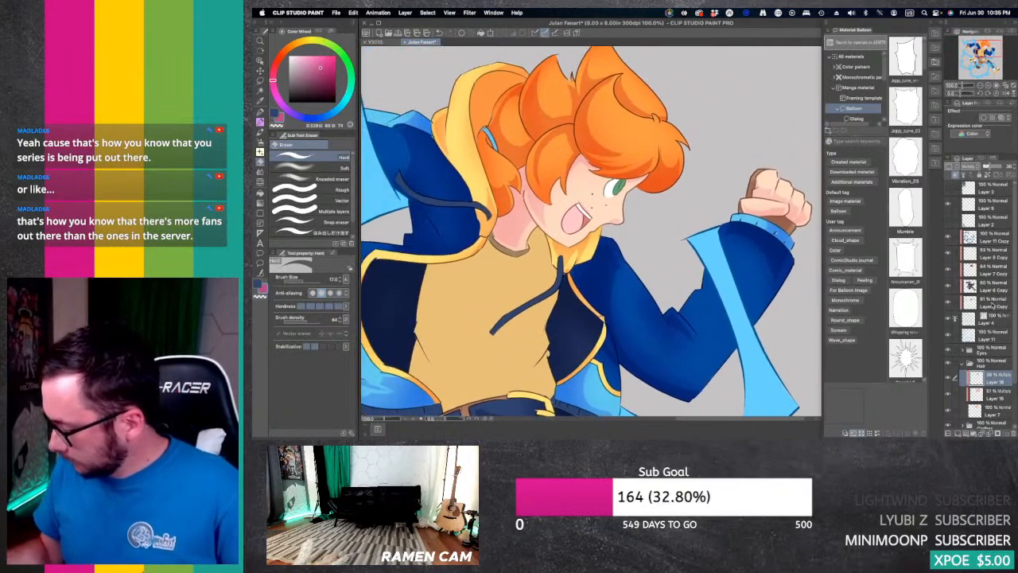
left_click(962, 363)
left_click(962, 350)
left_click(995, 367)
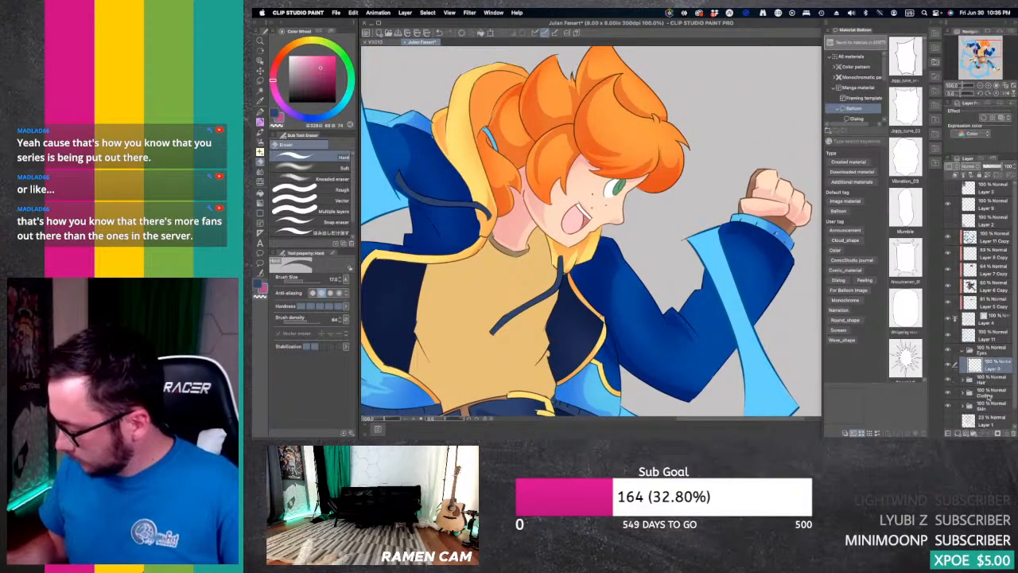
left_click(965, 167)
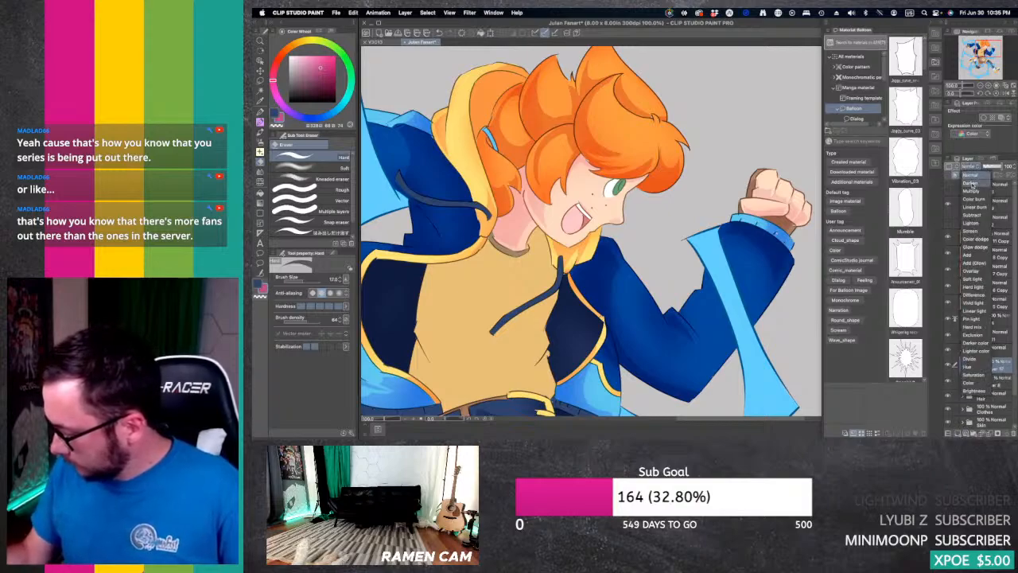
left_click(975, 284)
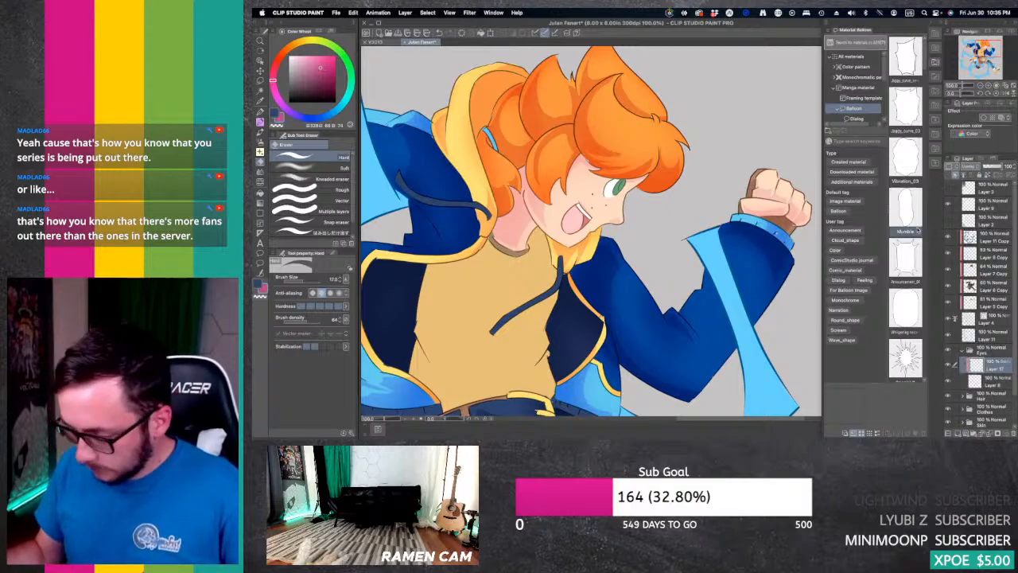
Step: Apply a Foreground to background gradient in white and black across the eye on the Overlay layer, and lower the layer's opacity
key("g")
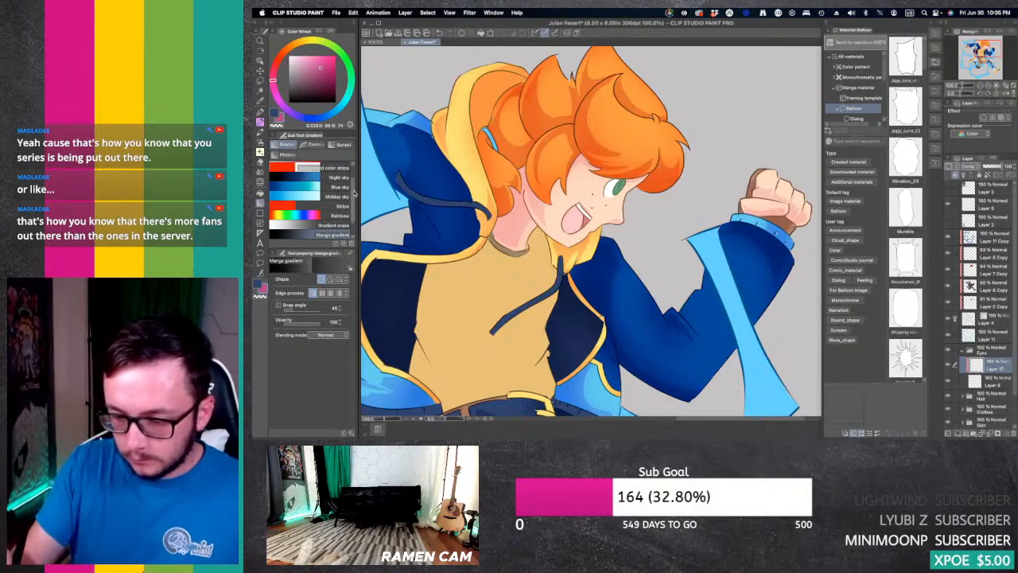
left_click_drag(353, 199, 354, 181)
left_click(328, 176)
left_click_drag(298, 81, 290, 101)
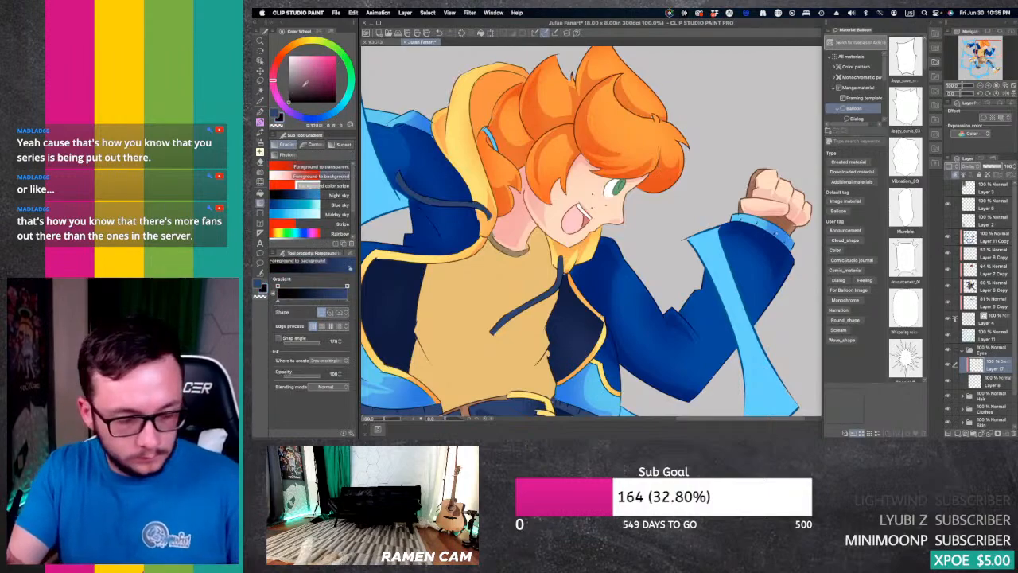
left_click(273, 112)
left_click(289, 57)
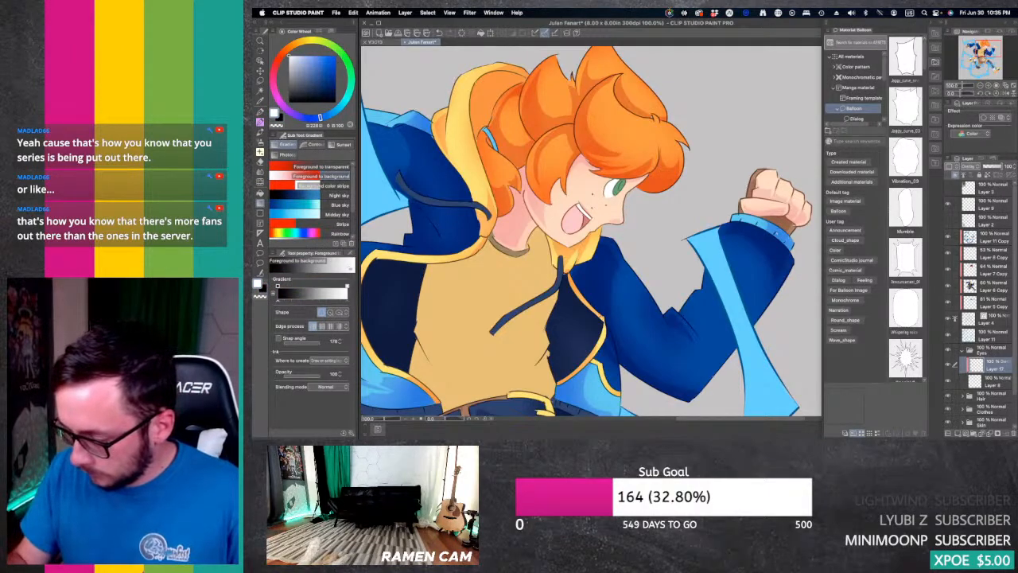
left_click_drag(615, 196, 622, 182)
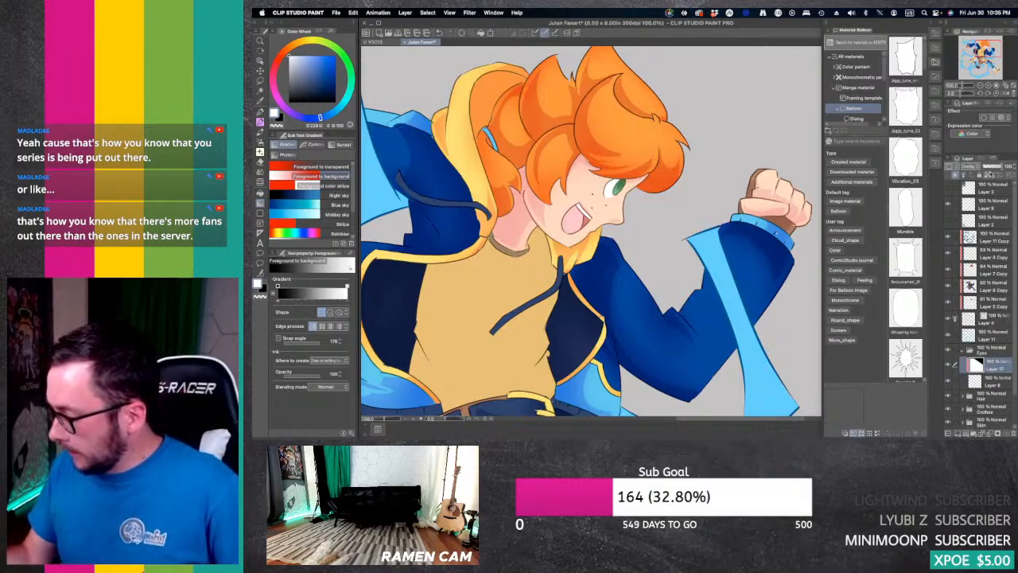
left_click(994, 166)
Step: Add a clipped layer above the eye gradient and paint the upper iris black and its lower part white with the G-pen
left_click(958, 433)
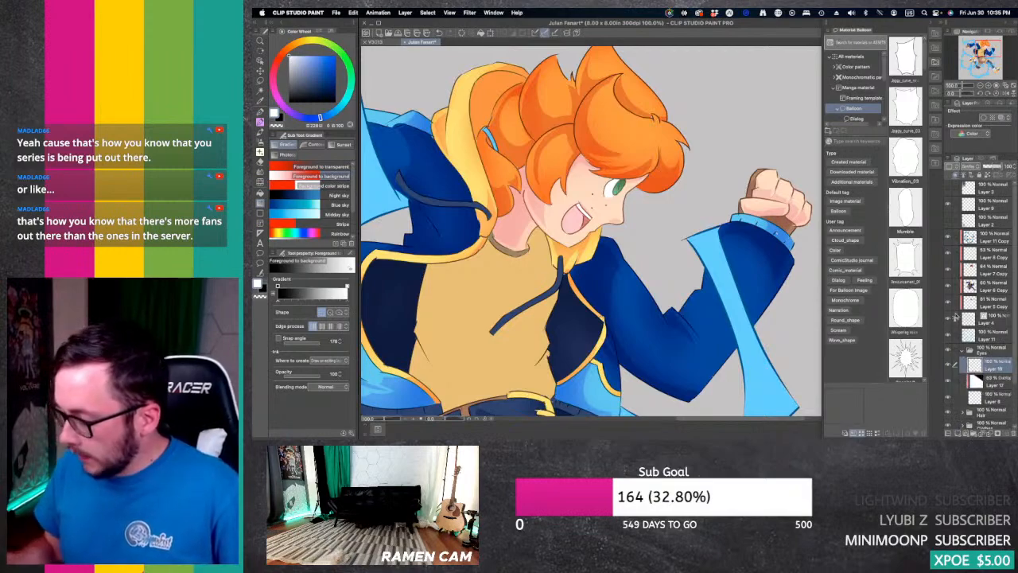
key("p")
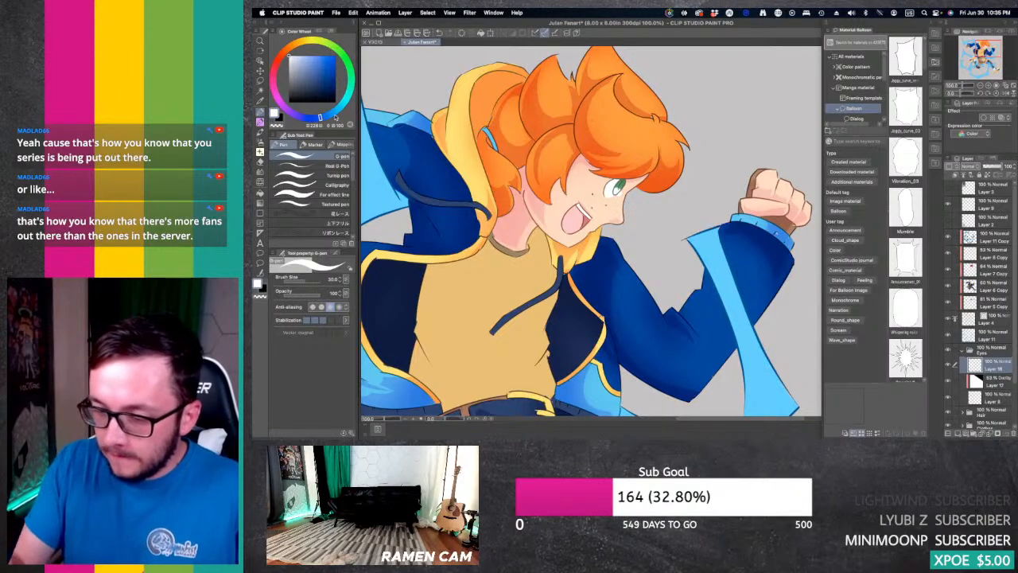
key("x")
left_click_drag(616, 183, 626, 188)
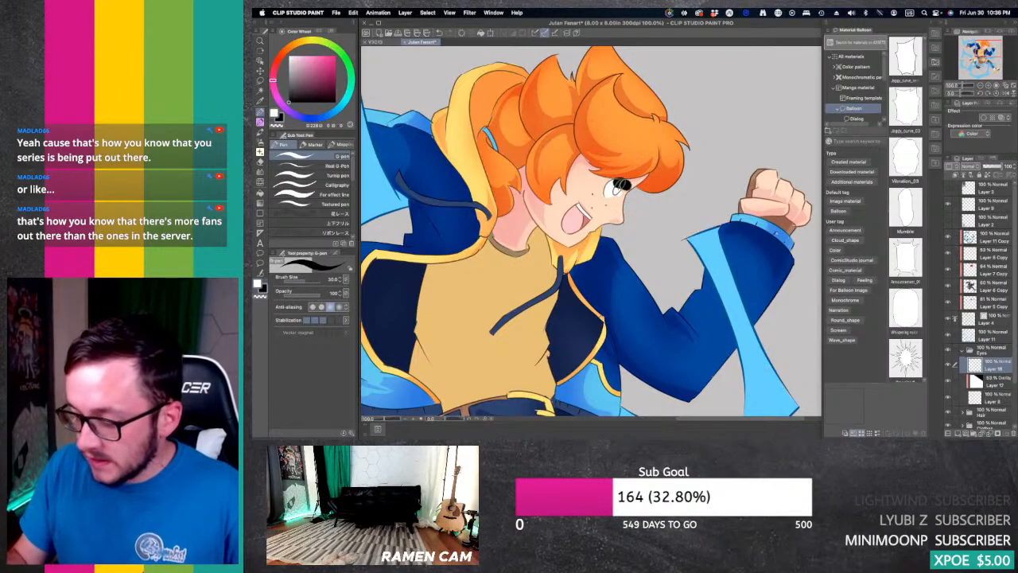
key("x")
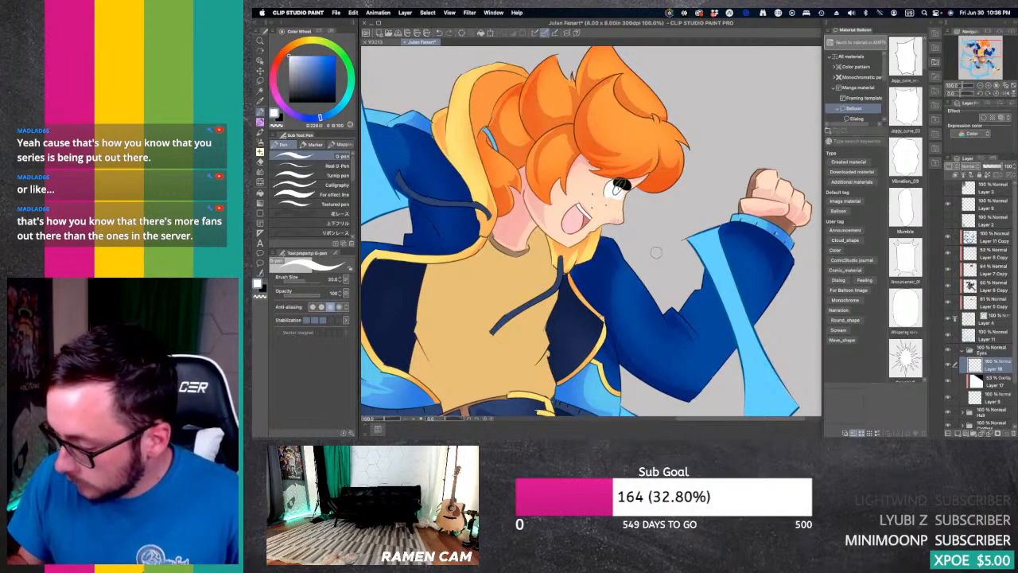
key("super+z")
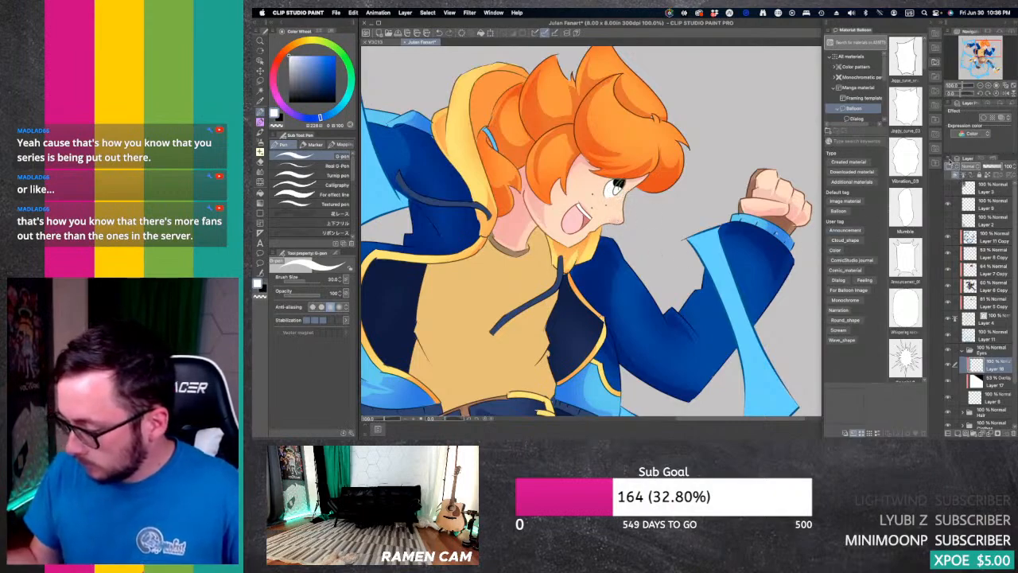
Step: Set the black and white iris paint layer to Overlay and reduce its opacity
key("e")
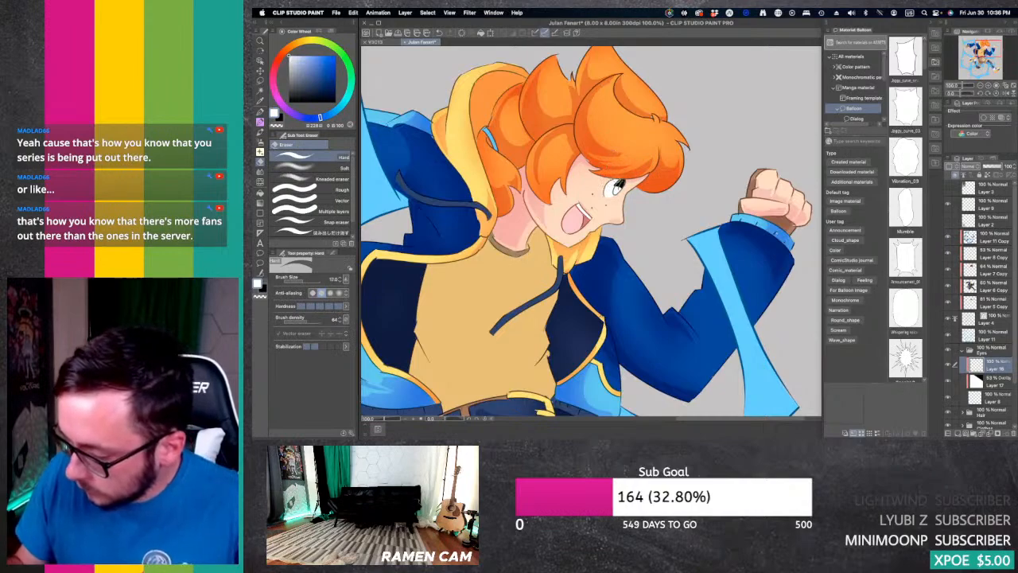
left_click(976, 166)
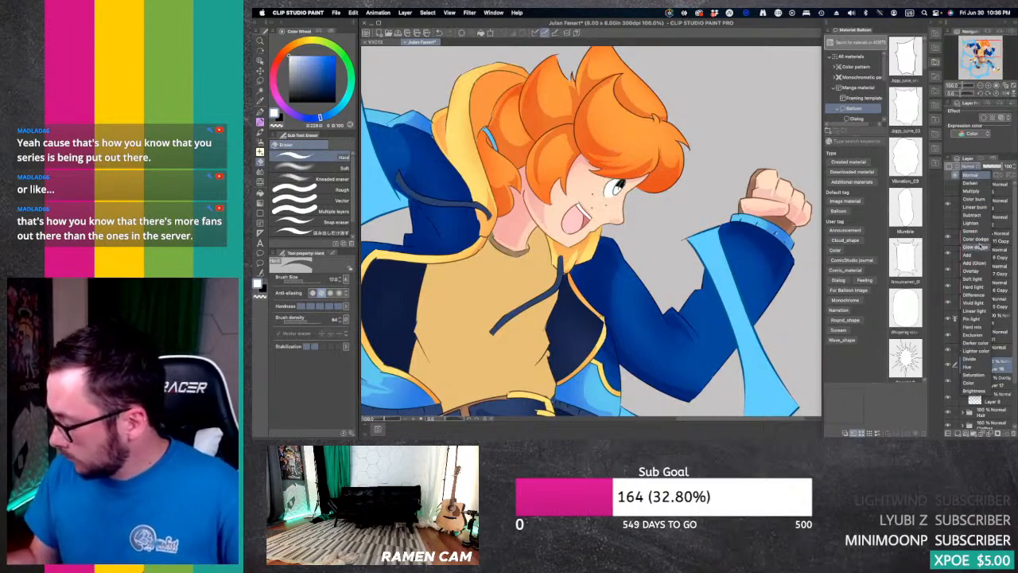
left_click(976, 271)
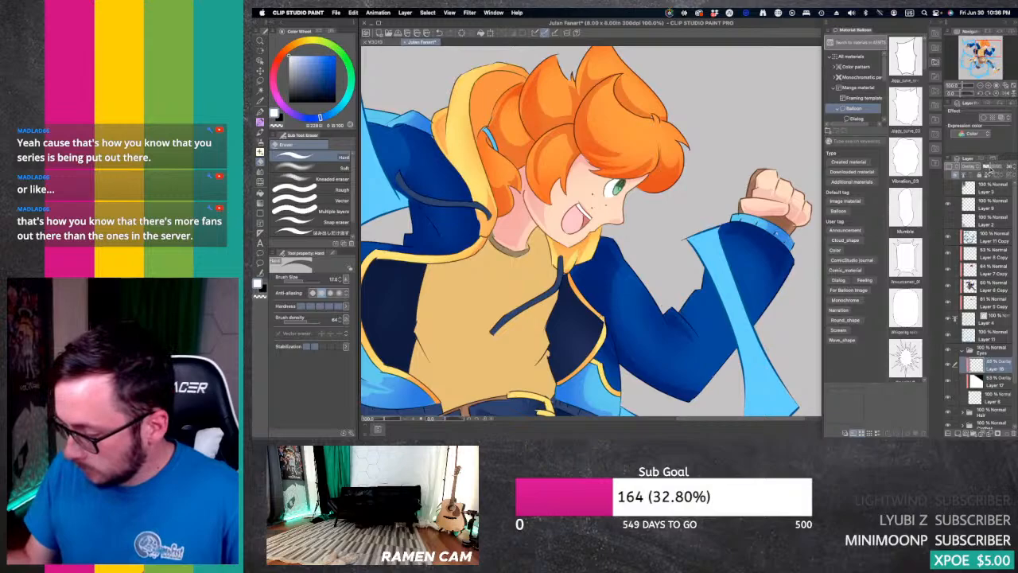
Step: On the eye's base colour layer, sample the iris green and darken it for the G-pen
left_click(994, 396)
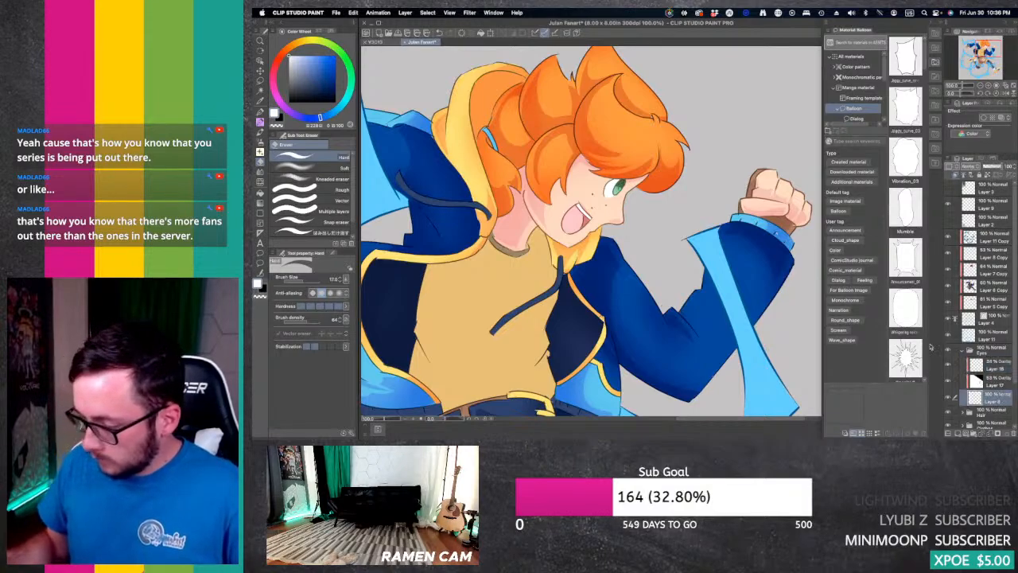
key("i")
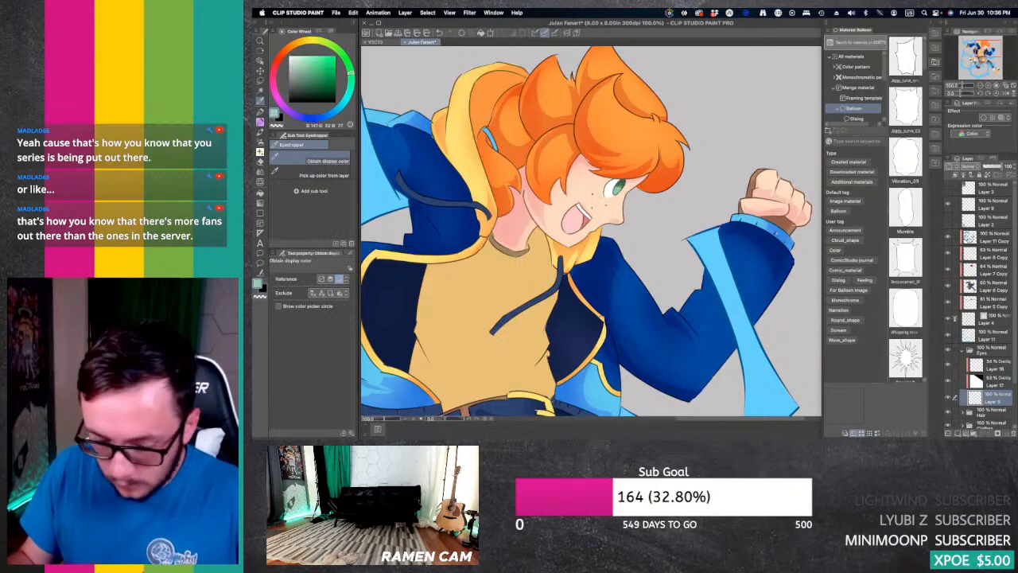
key("p")
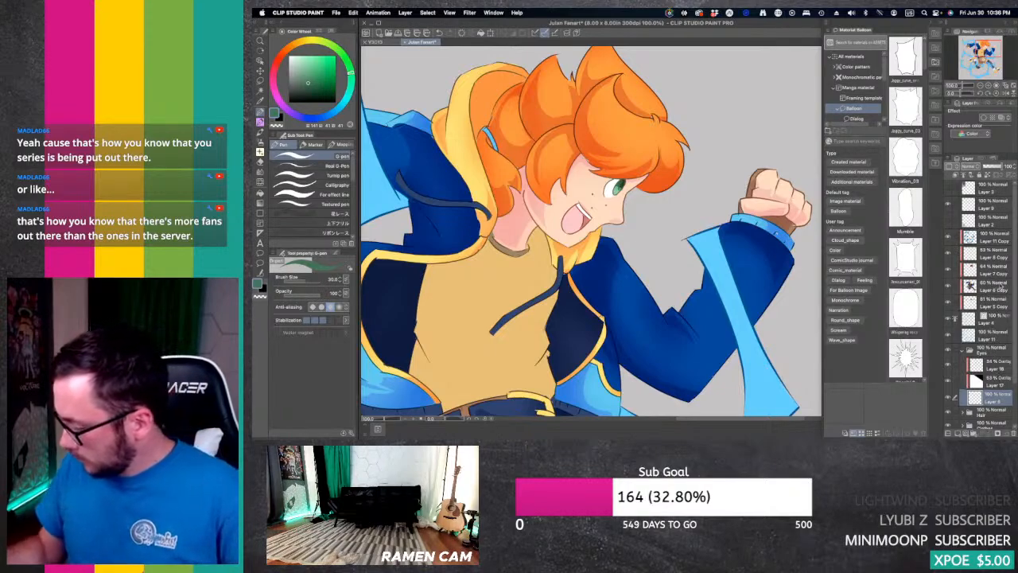
Step: Add a layer above Layer 11 Copy and dot a white highlight on the eye with a smaller G-pen
left_click(995, 238)
left_click(959, 433)
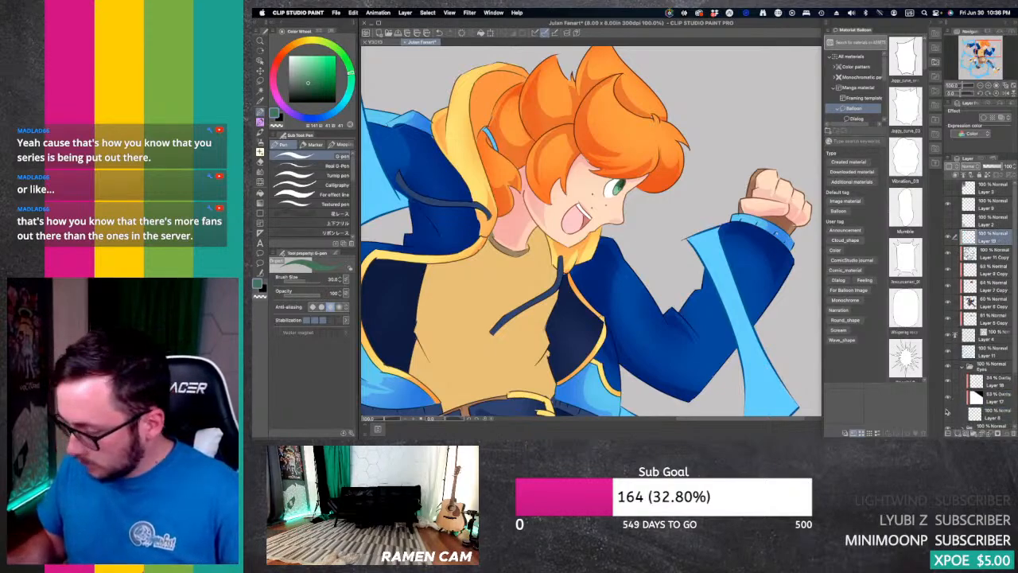
left_click(289, 57)
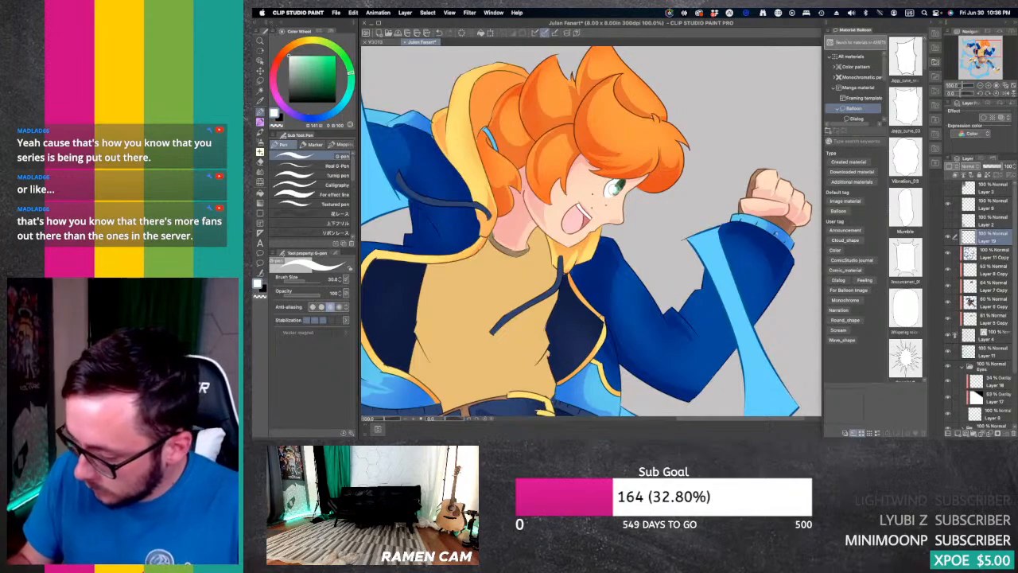
left_click(617, 191)
key("super+z")
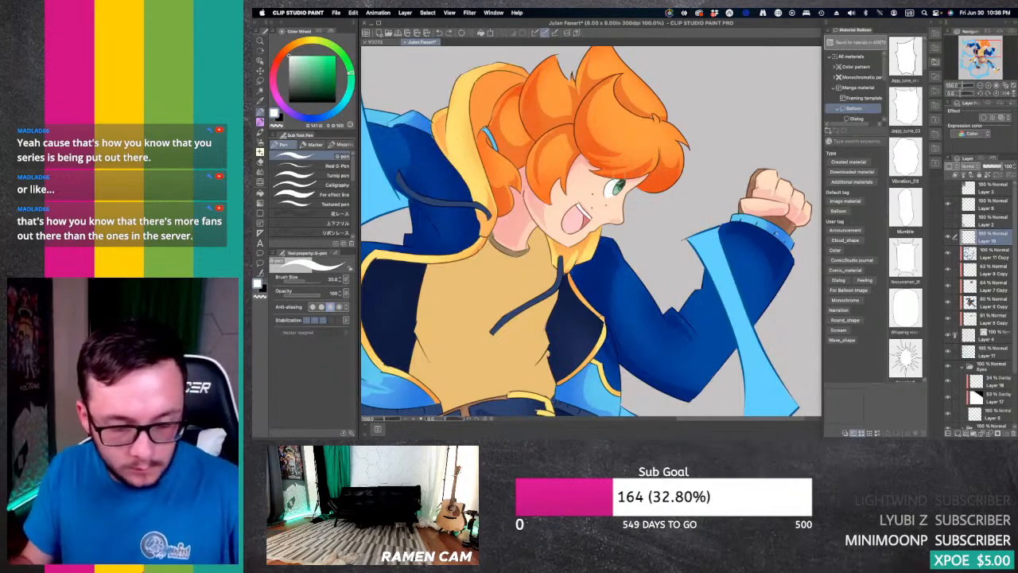
key("bracketleft")
key("bracketleft")
key("bracketleft")
key("bracketleft")
key("bracketleft")
key("bracketleft")
key("bracketleft")
key("bracketleft")
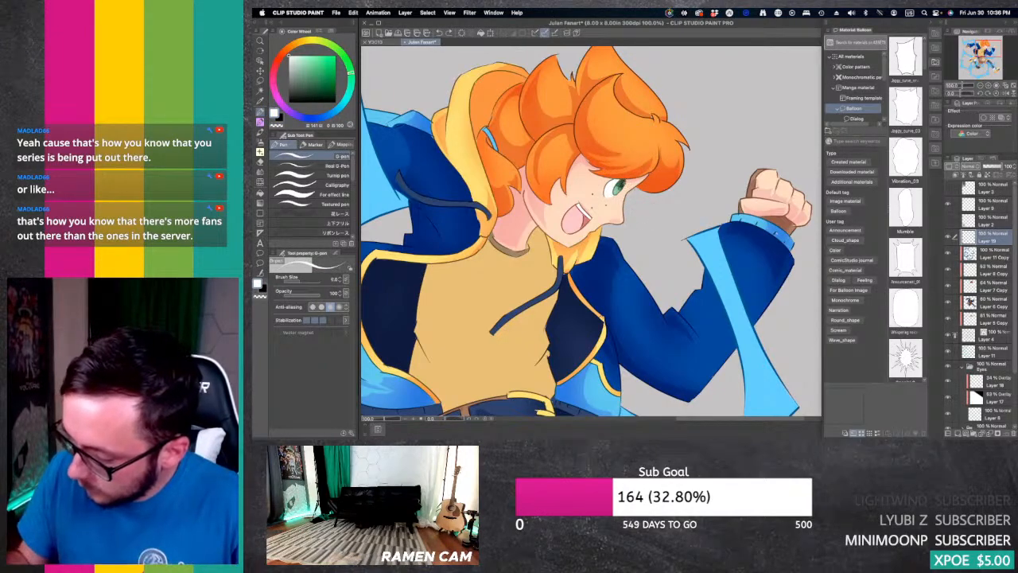
key("bracketleft")
key("bracketleft")
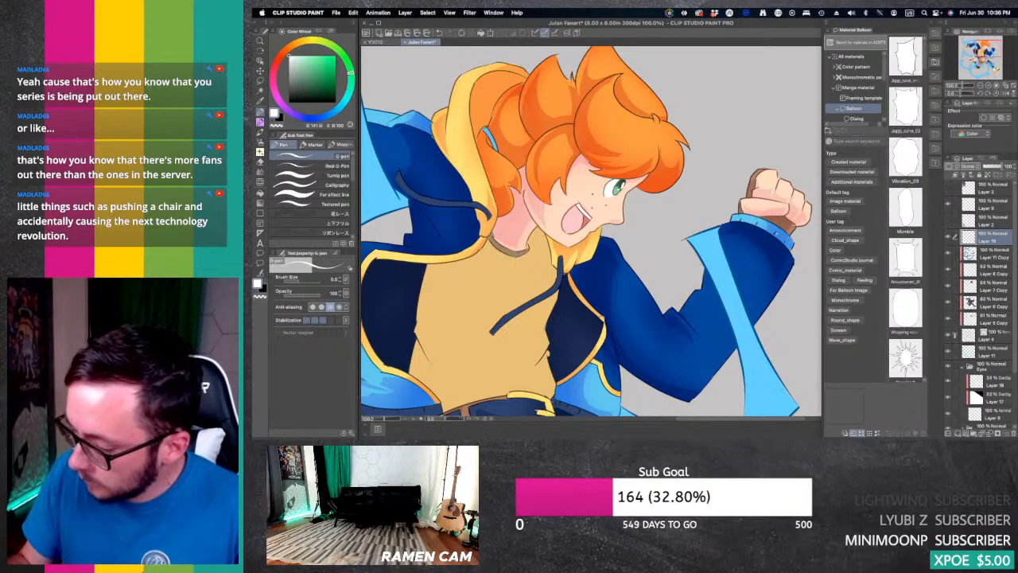
Step: Create a new layer above Layer 11 and move it up above the eye highlight layer
left_click(1007, 87)
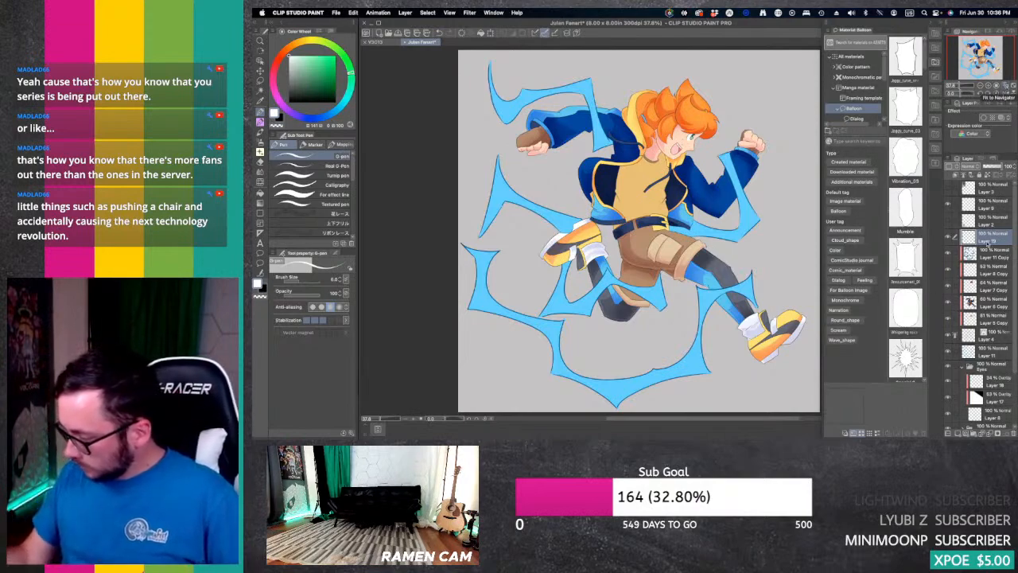
left_click(986, 258)
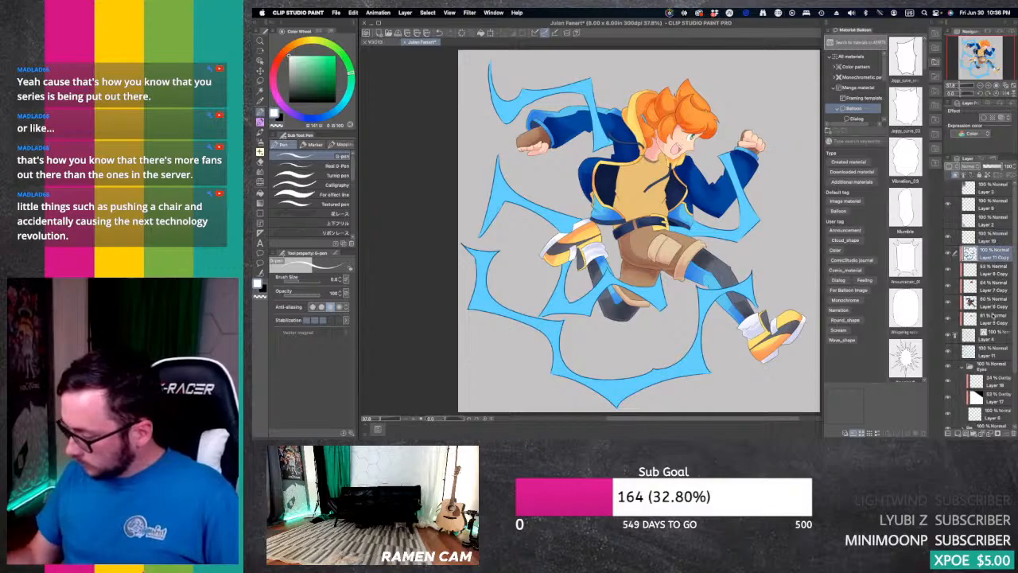
left_click(992, 352)
left_click(957, 432)
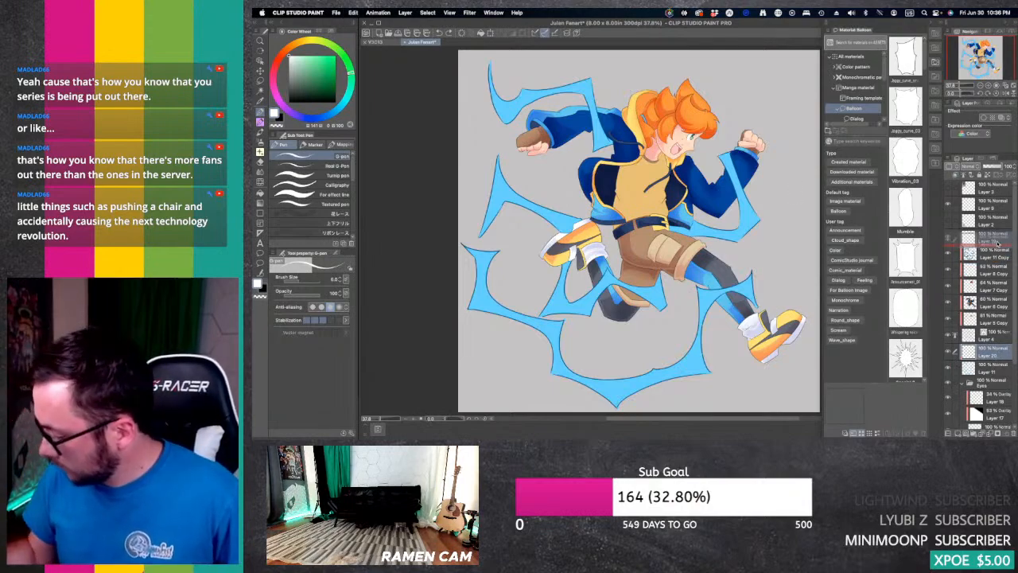
mouse_move(998, 228)
left_mouse_down()
mouse_move(993, 213)
mouse_move(996, 230)
left_mouse_up()
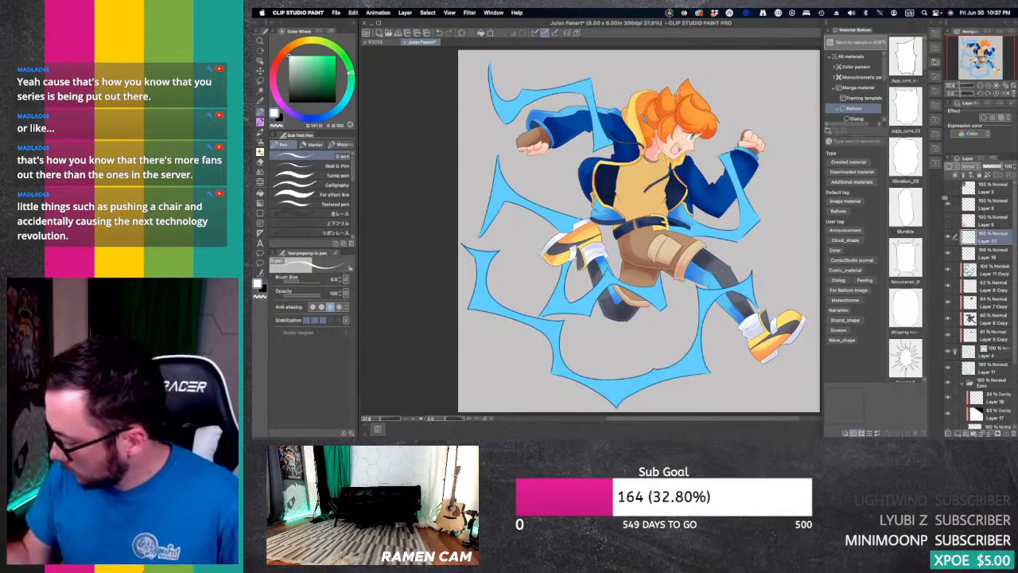
Step: Create a folder directly above the eye highlight layer and name it after the character
left_click(1001, 256)
left_click(973, 434)
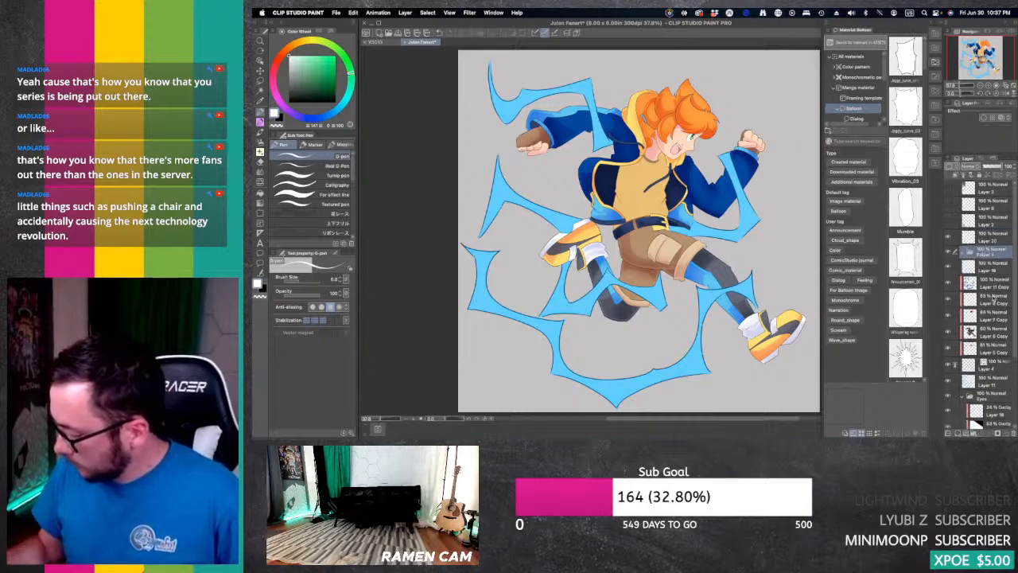
double_click(991, 255)
type("L")
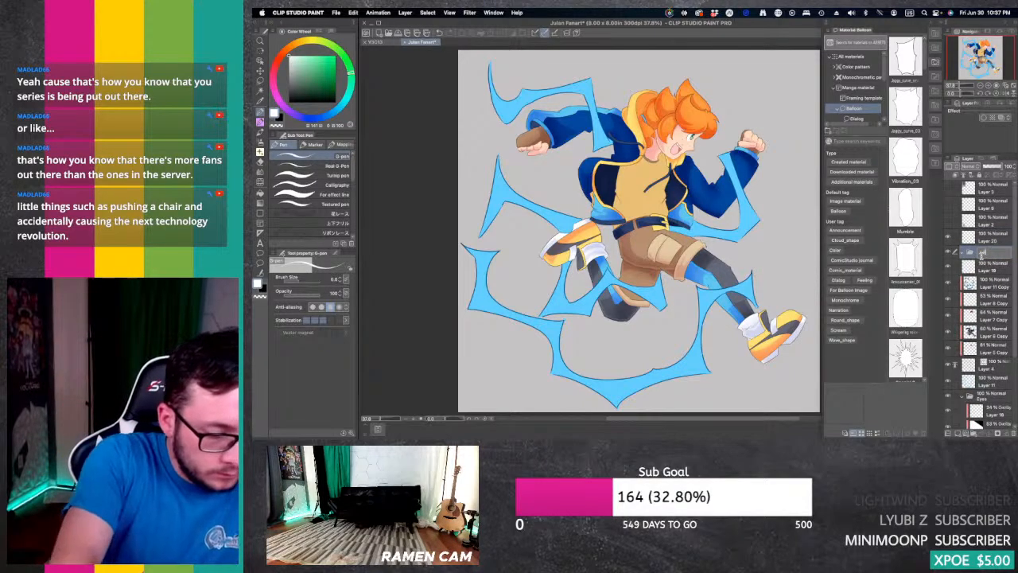
key("Return")
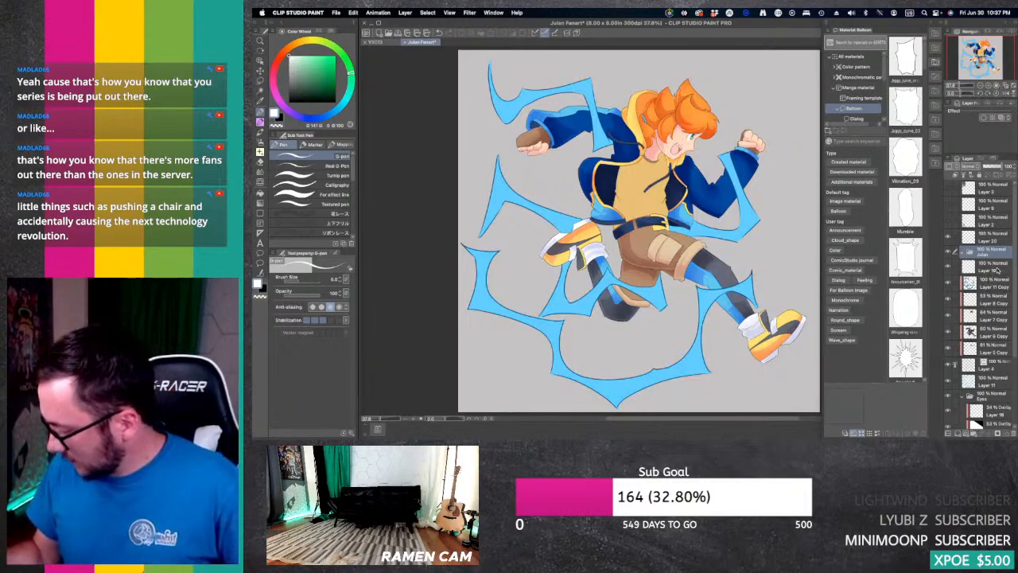
Step: Put the layers from Layer 19 down through the Skin folder into the character folder, collapse it, and select Layer 20
scroll(996, 271, "down", 5)
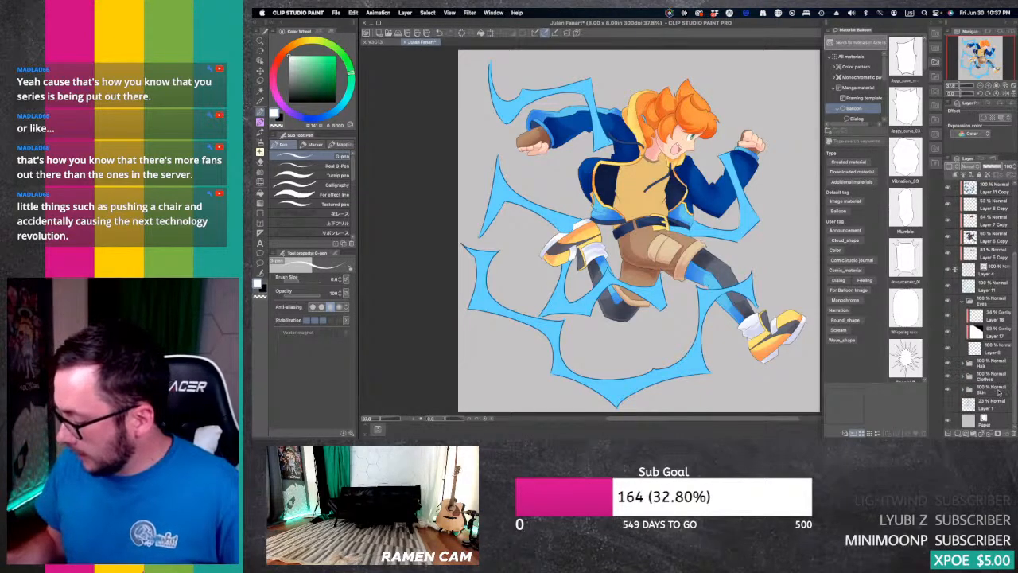
scroll(994, 334, "up", 5)
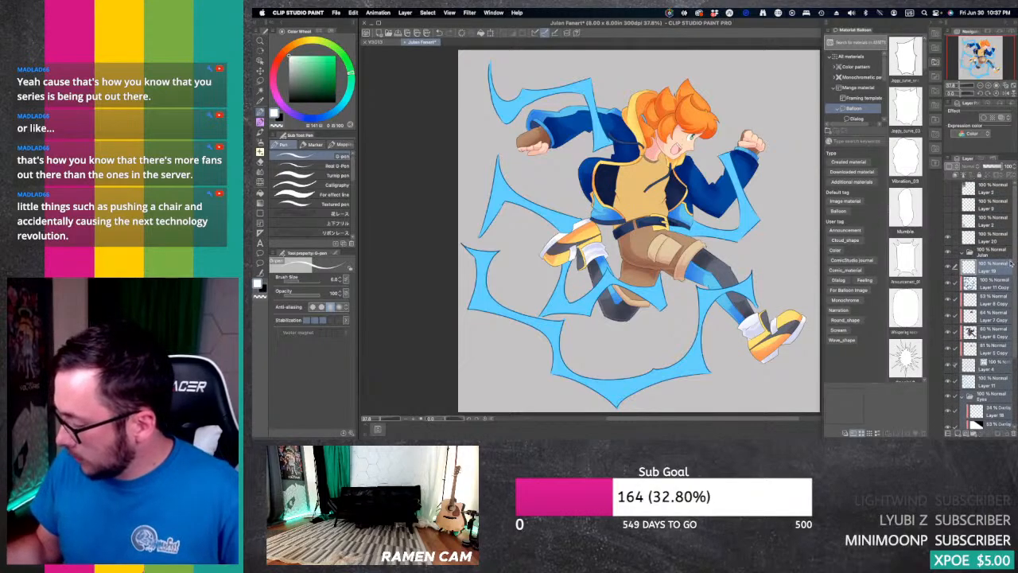
left_click(994, 266)
left_click(962, 252)
left_click(994, 243)
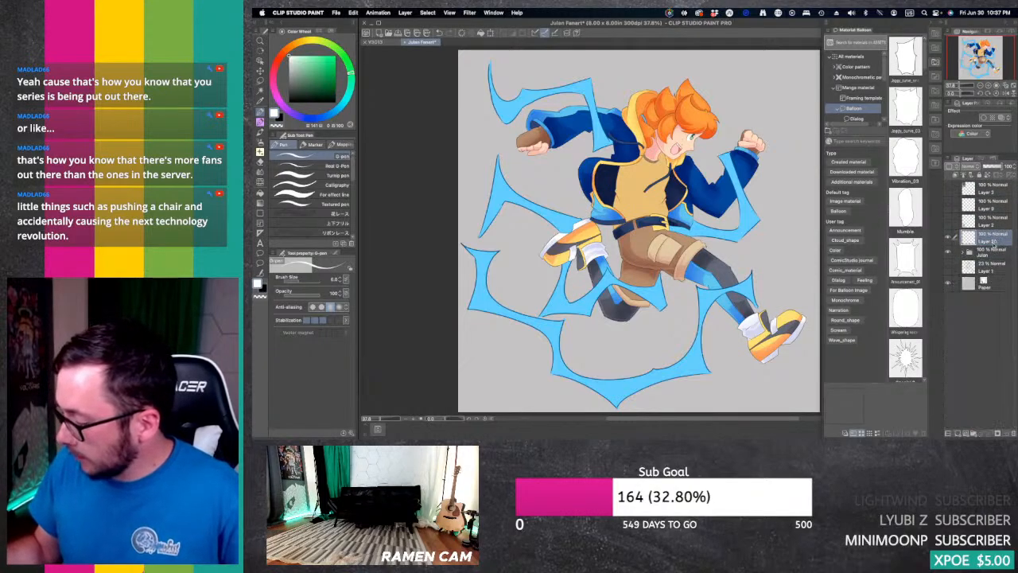
Step: Sample the lightning's light blue and paint a soft glow over the bolt by the rear arm on Layer 20 with an enlarged Soft airbrush
key("b")
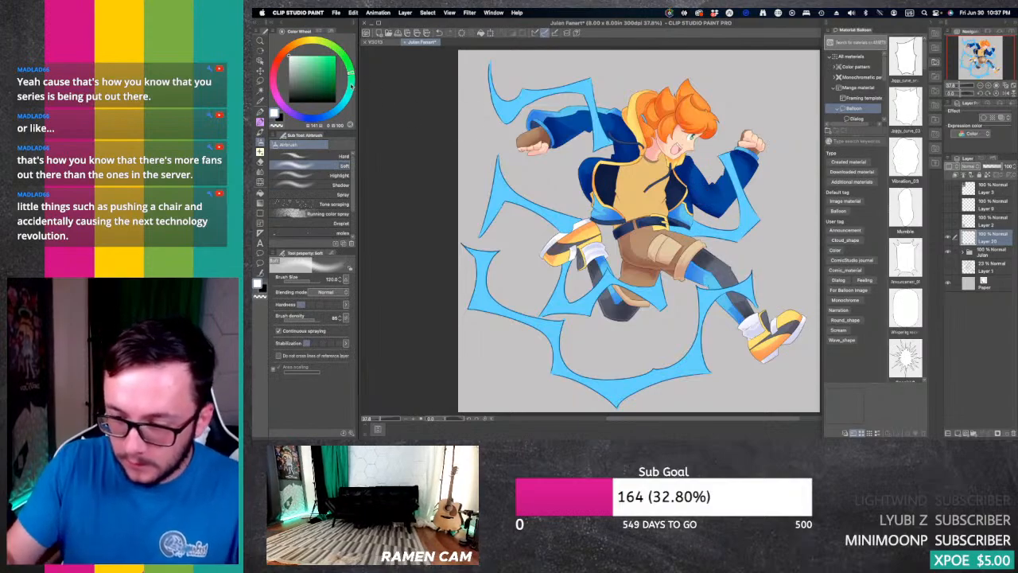
left_click_drag(350, 92, 346, 100)
left_click(323, 56)
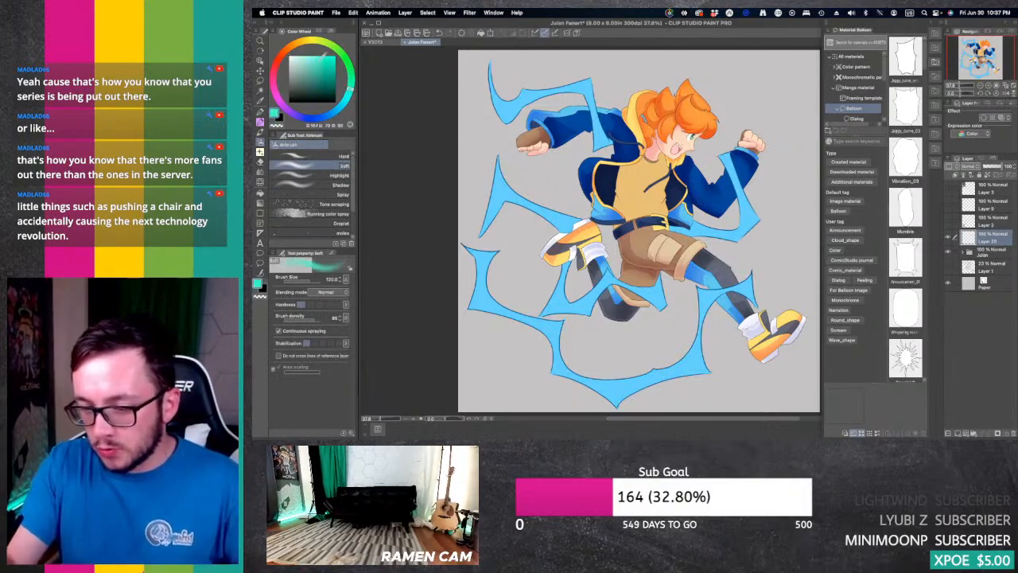
key("i")
left_click(484, 284)
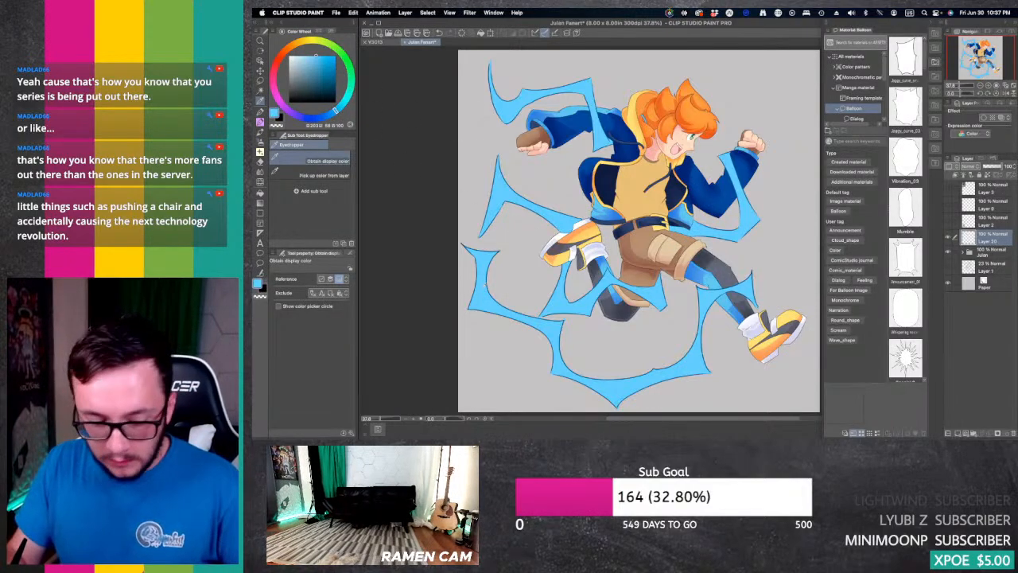
key("b")
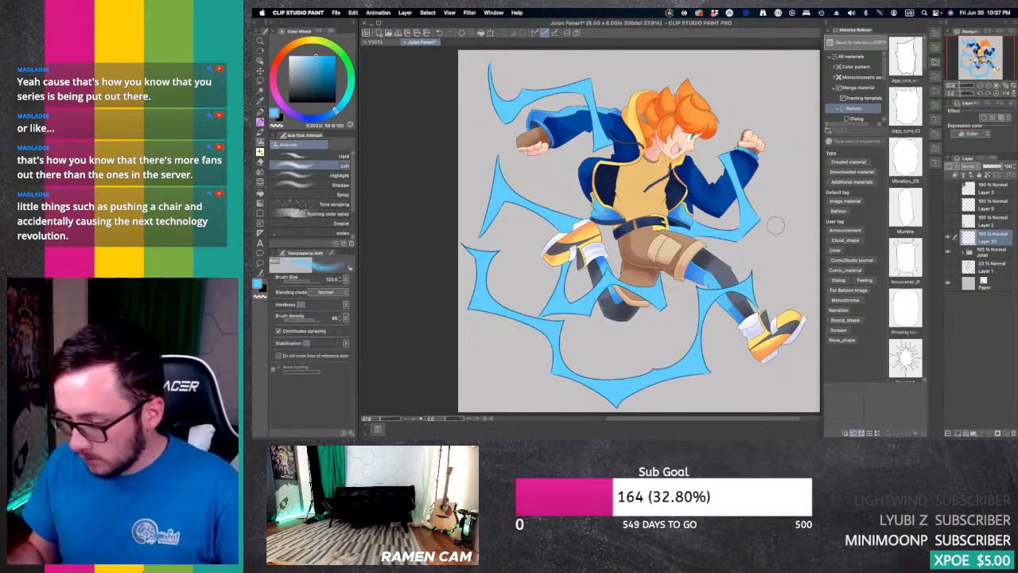
key("bracketright")
key("bracketright")
key("bracketright")
key("bracketright")
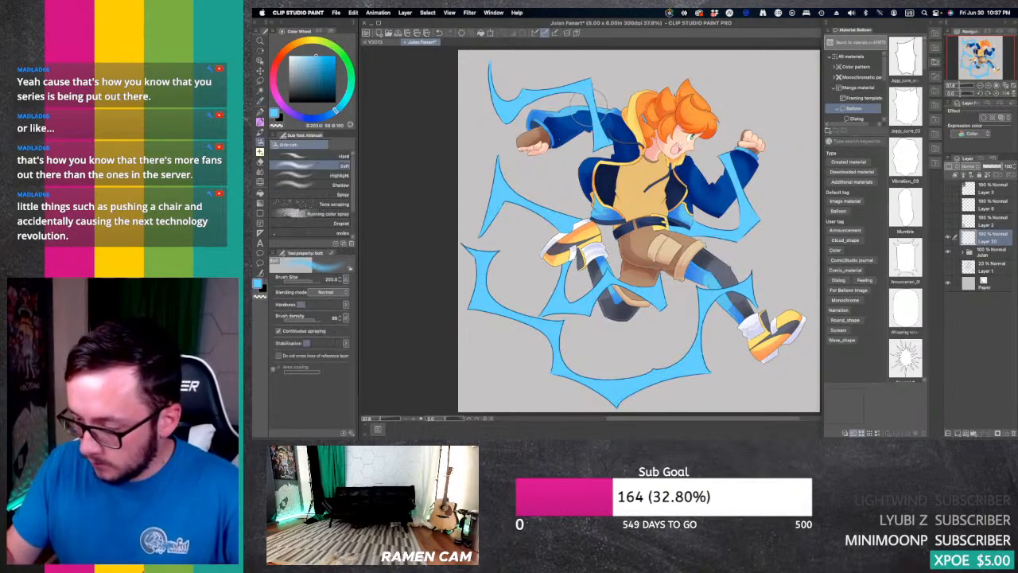
mouse_move(591, 91)
left_mouse_down()
mouse_move(621, 147)
mouse_move(569, 78)
mouse_move(551, 81)
mouse_move(509, 137)
mouse_move(530, 119)
mouse_move(498, 116)
left_mouse_up()
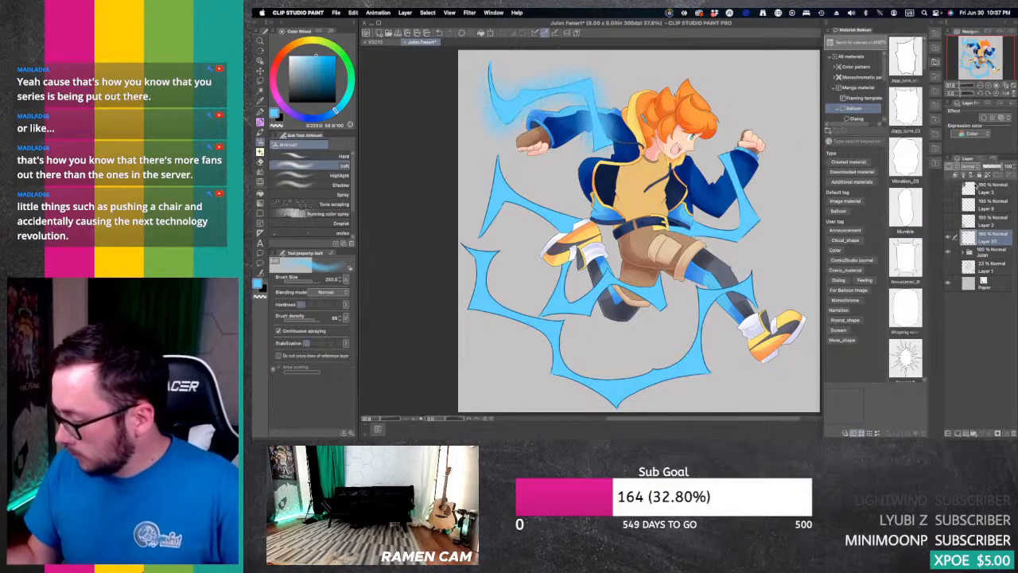
Step: Set Layer 20 to the Color dodge blending mode and clip it to the character folder below
left_click(975, 167)
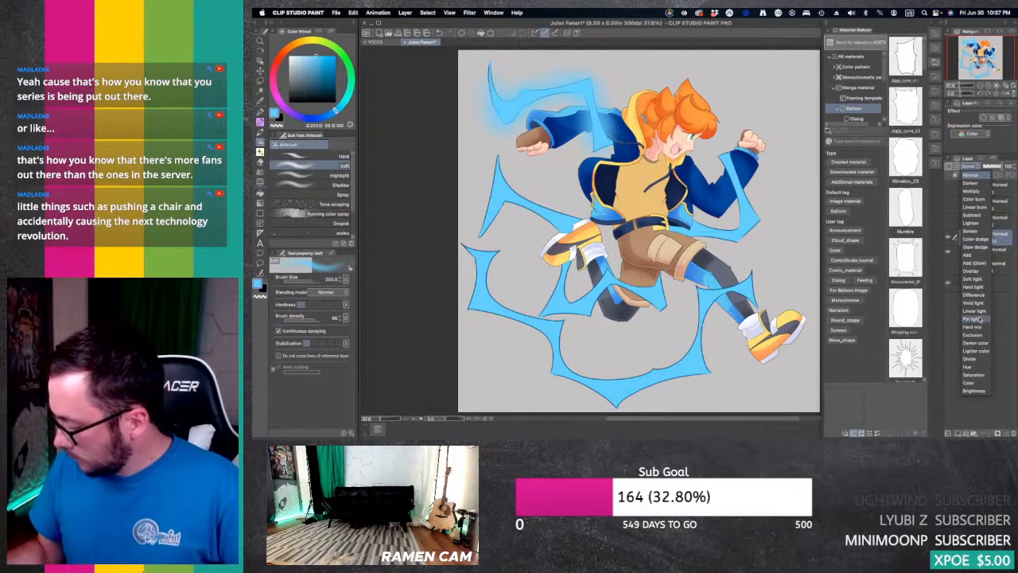
left_click(979, 239)
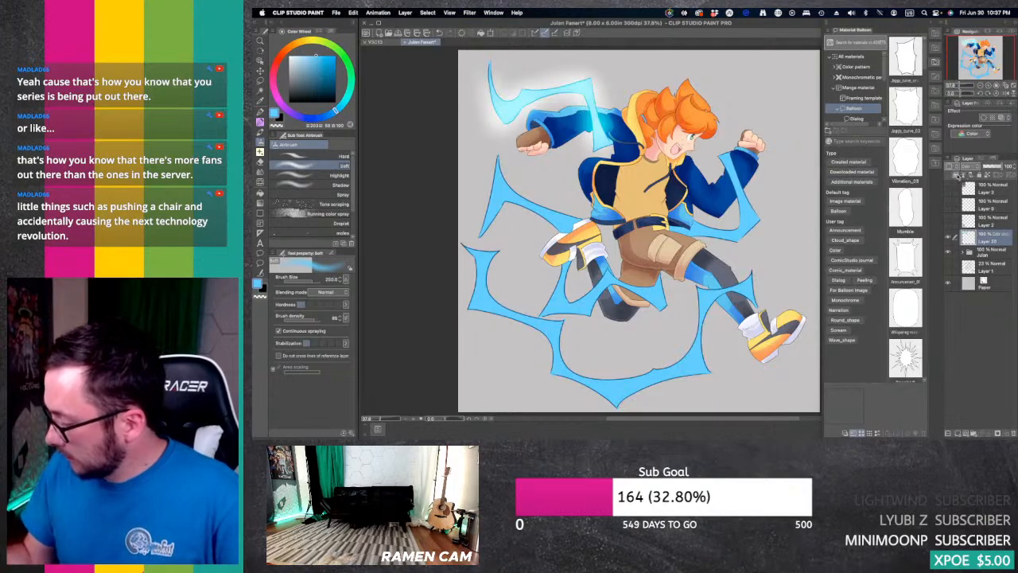
left_click(955, 175)
Step: Airbrush the light blue glow over the remaining lightning bolts and nearby clothing, and lower Layer 20's opacity to 70%
mouse_move(753, 178)
left_mouse_down()
mouse_move(735, 199)
mouse_move(762, 223)
mouse_move(745, 237)
mouse_move(660, 226)
left_mouse_up()
mouse_move(703, 298)
left_mouse_down()
mouse_move(764, 287)
mouse_move(700, 316)
mouse_move(685, 374)
mouse_move(636, 383)
mouse_move(566, 364)
left_mouse_up()
mouse_move(541, 296)
left_mouse_down()
mouse_move(620, 301)
mouse_move(604, 283)
mouse_move(660, 291)
mouse_move(620, 231)
mouse_move(565, 282)
mouse_move(566, 230)
mouse_move(488, 171)
mouse_move(486, 226)
left_mouse_up()
mouse_move(454, 298)
left_mouse_down()
mouse_move(487, 264)
mouse_move(491, 318)
mouse_move(500, 310)
mouse_move(598, 361)
mouse_move(554, 326)
mouse_move(698, 397)
mouse_move(586, 381)
mouse_move(759, 323)
left_mouse_up()
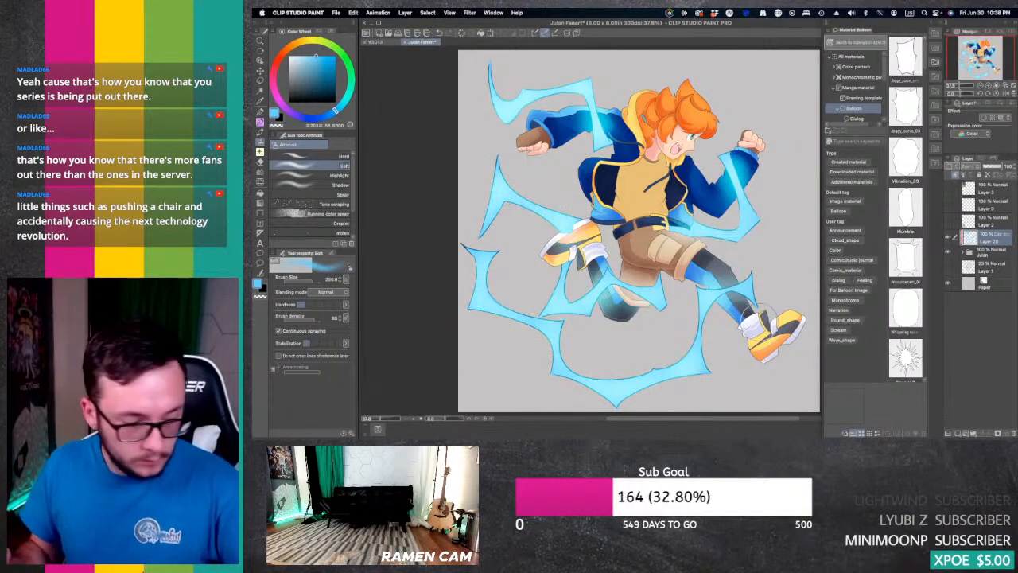
left_click_drag(1000, 167, 997, 166)
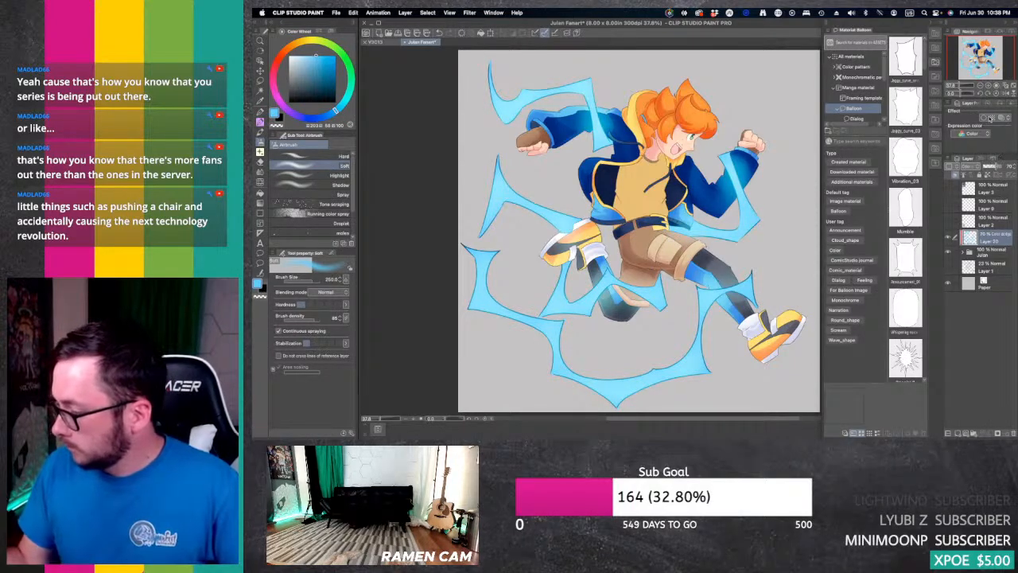
Step: Recolour the Paper layer to a very dark desaturated blue as the background
left_click_drag(987, 56, 991, 56)
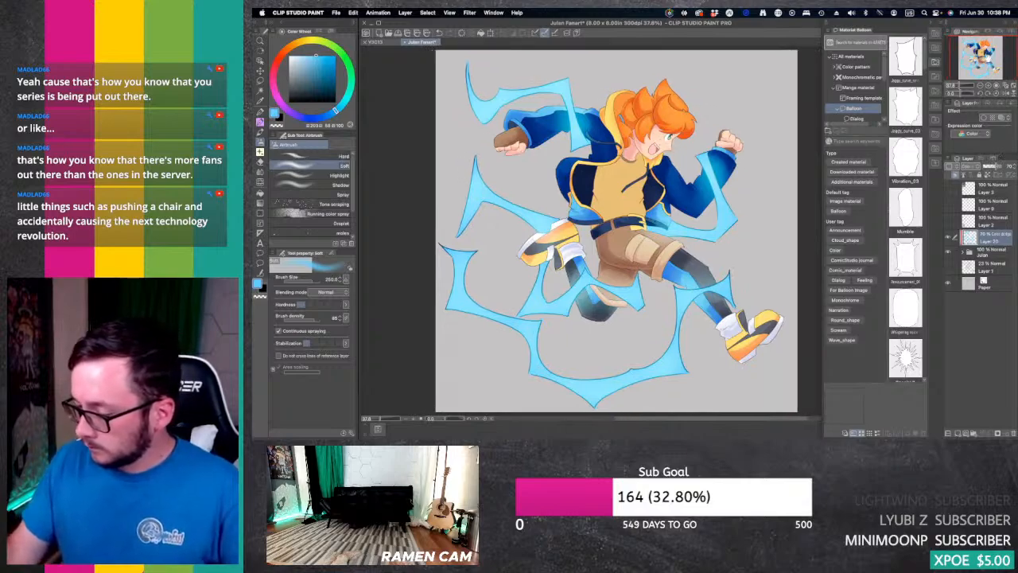
left_click(990, 284)
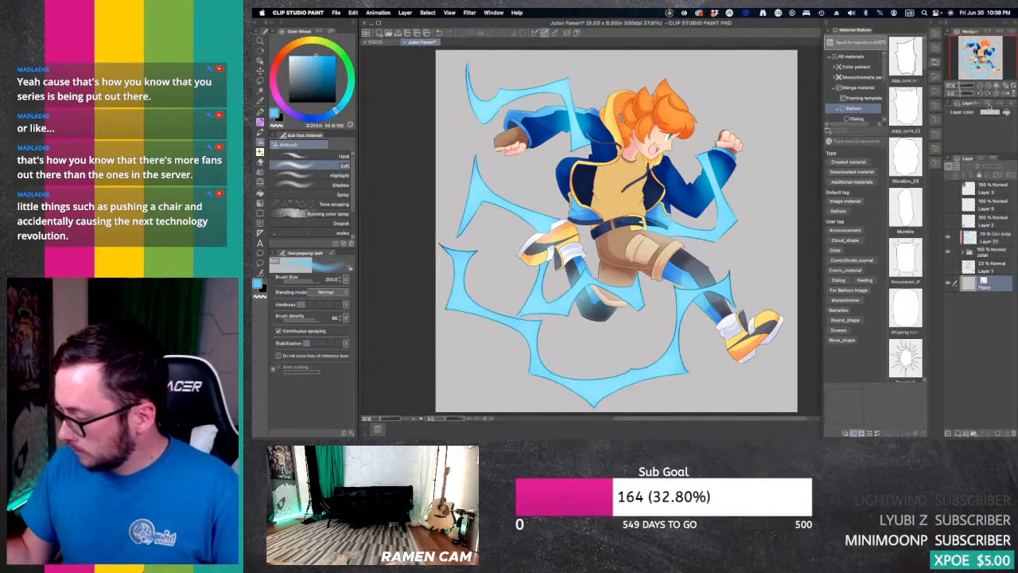
left_click(303, 82)
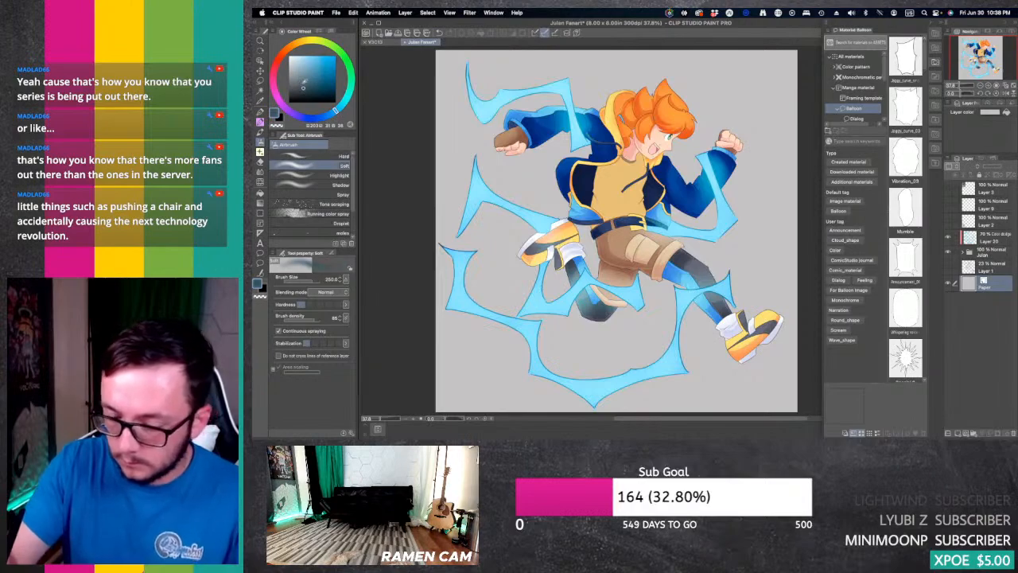
left_click(990, 115)
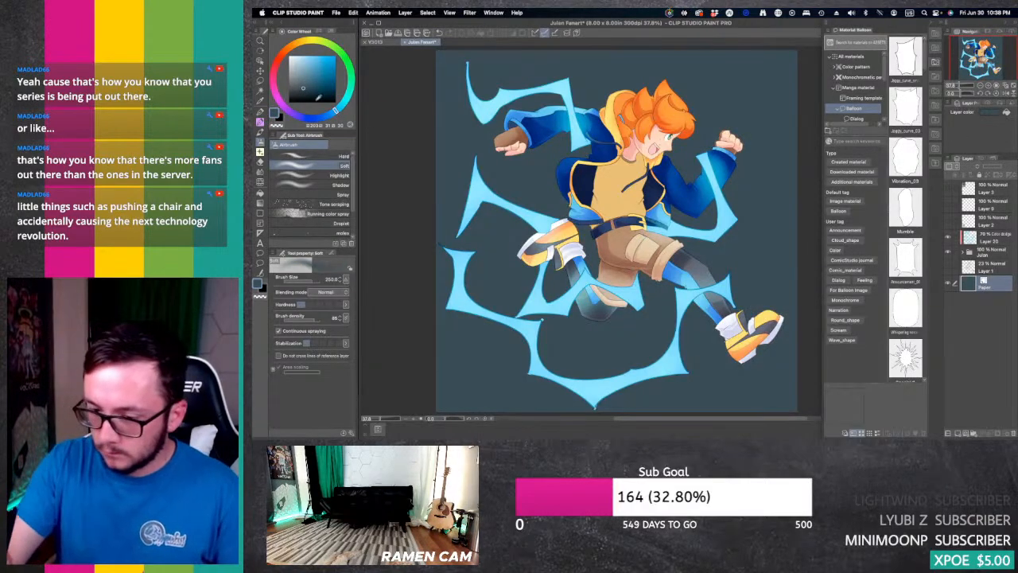
left_click(301, 92)
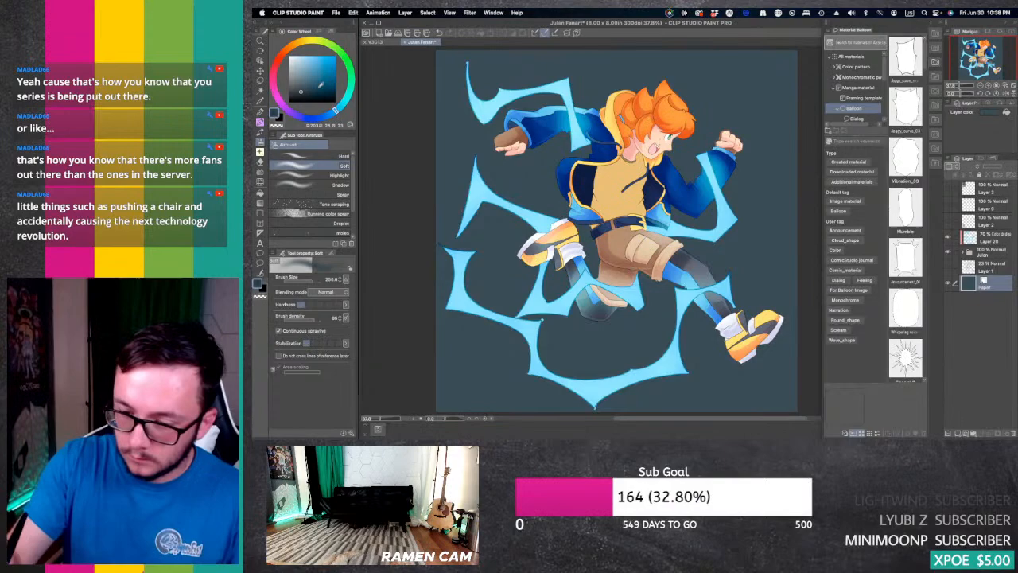
left_click(1005, 112)
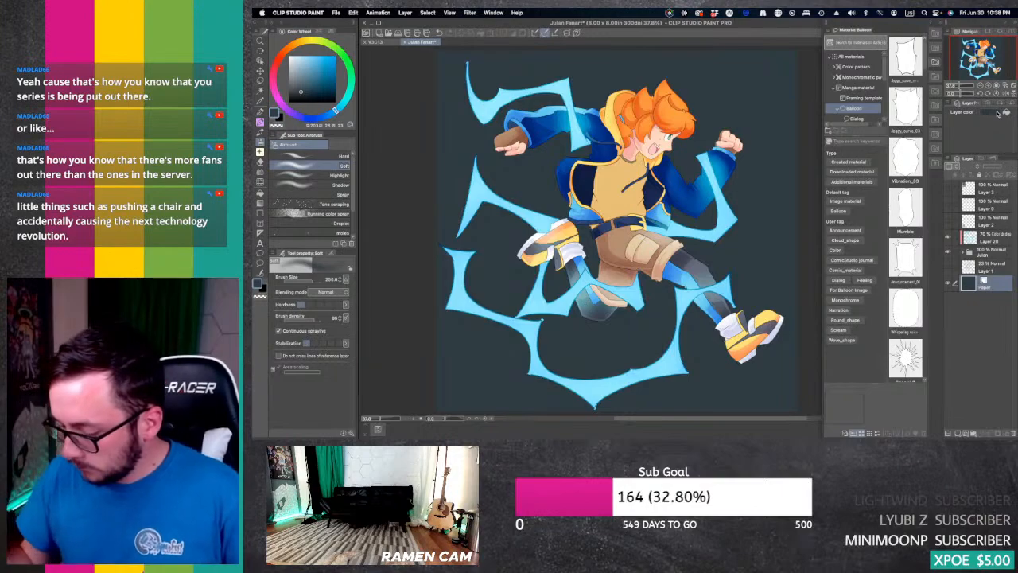
Step: Add a white border effect to the character folder and thicken its edge to about 10.8
left_click(985, 251)
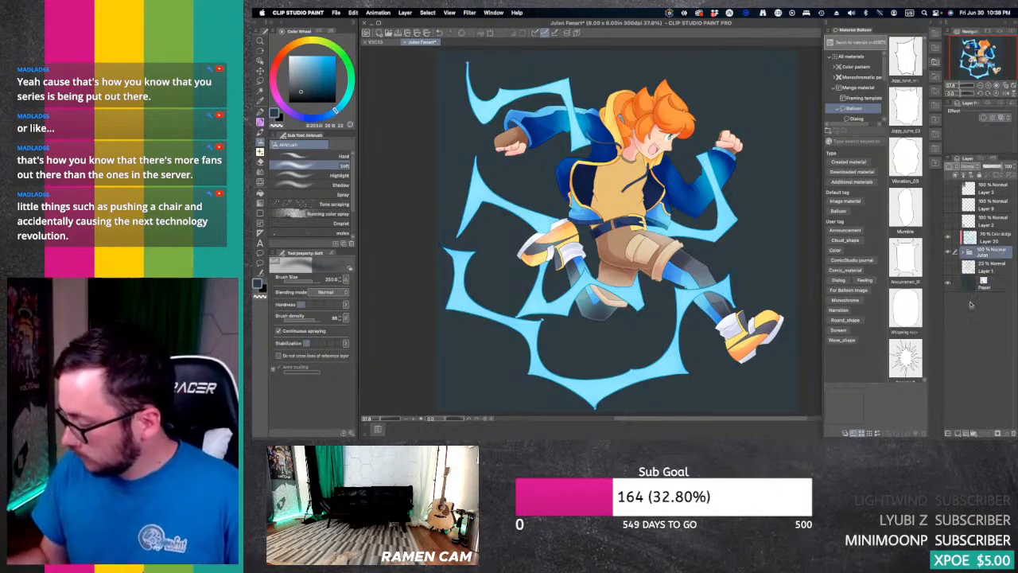
left_click(984, 118)
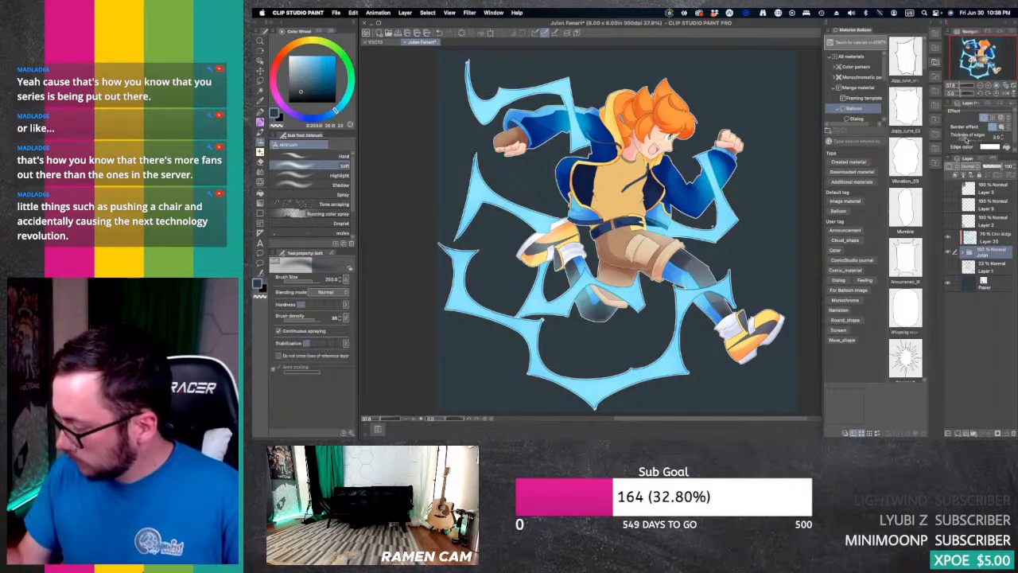
left_click_drag(966, 140, 970, 140)
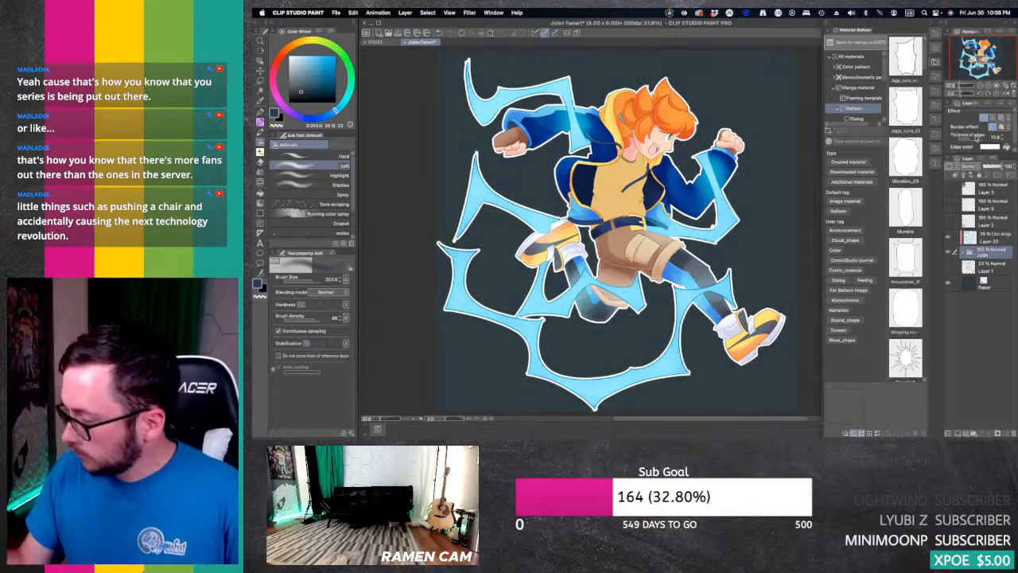
Step: Erase stray line work on vector Layer 4 around the lightning tip beside the raised front arm with the Hard eraser
left_click(996, 85)
left_click_drag(980, 57, 987, 48)
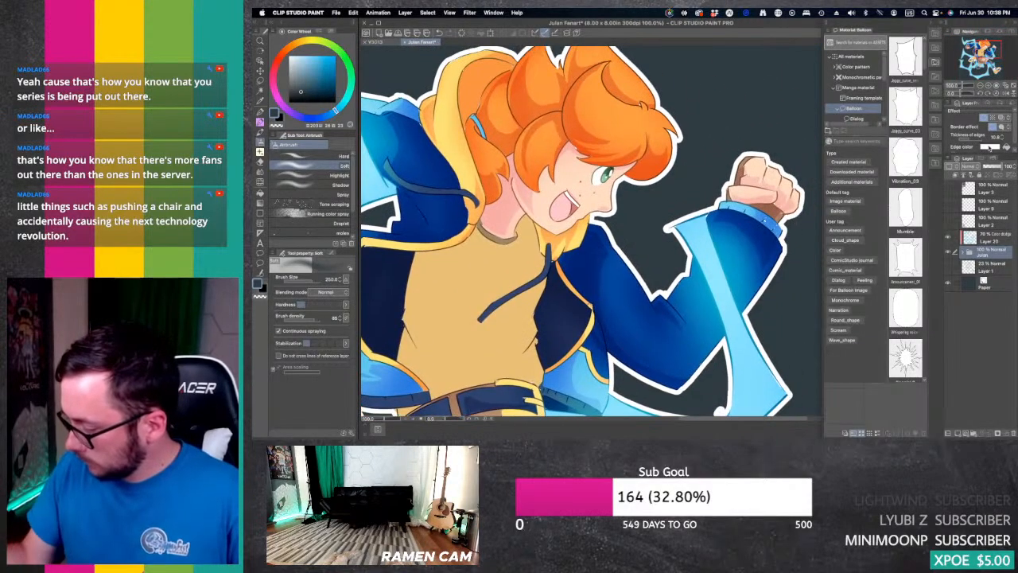
left_click(960, 252)
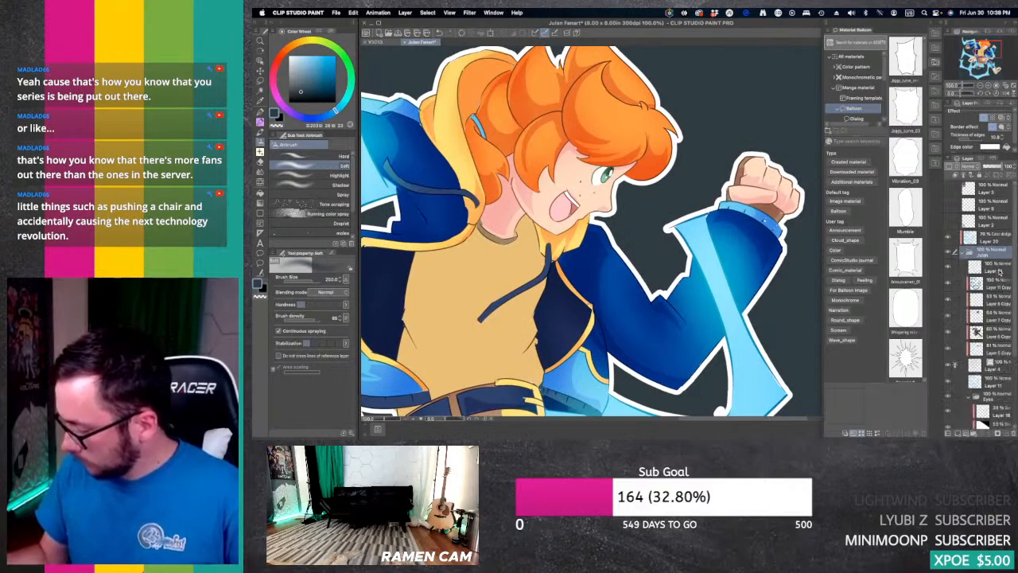
left_click(969, 396)
left_click(997, 368)
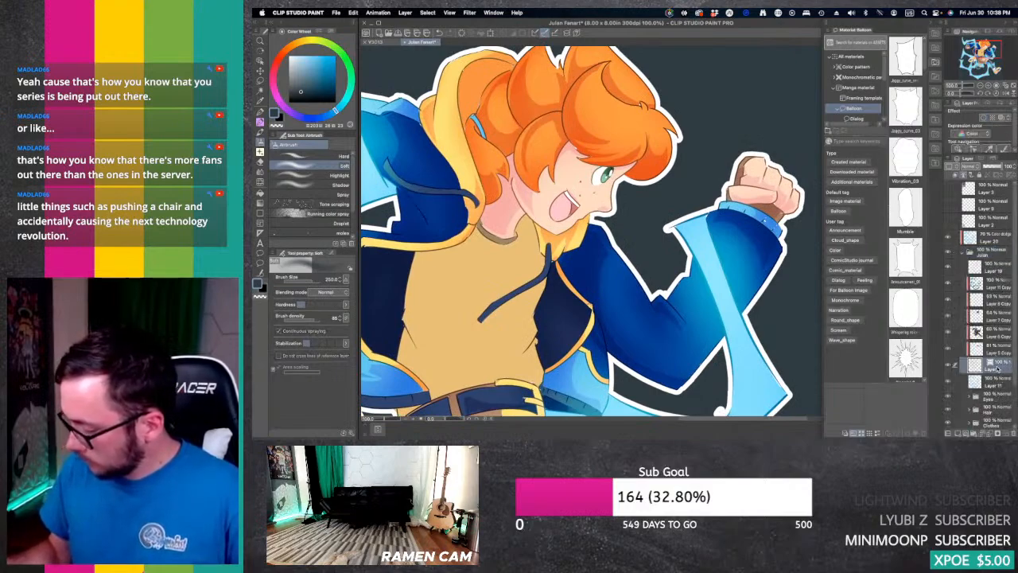
key("e")
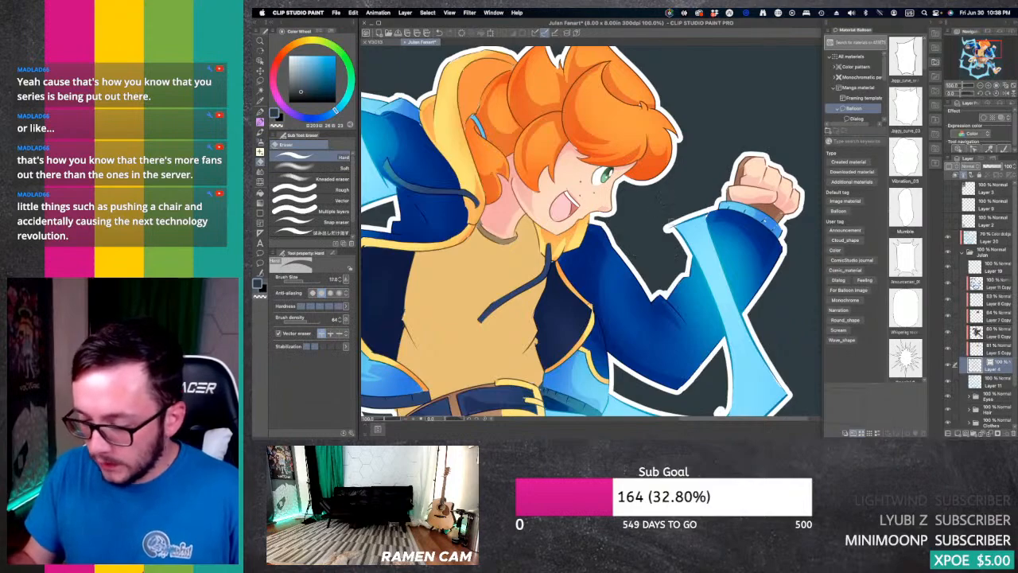
mouse_move(665, 229)
left_mouse_down()
mouse_move(766, 310)
mouse_move(813, 219)
mouse_move(689, 248)
left_mouse_up()
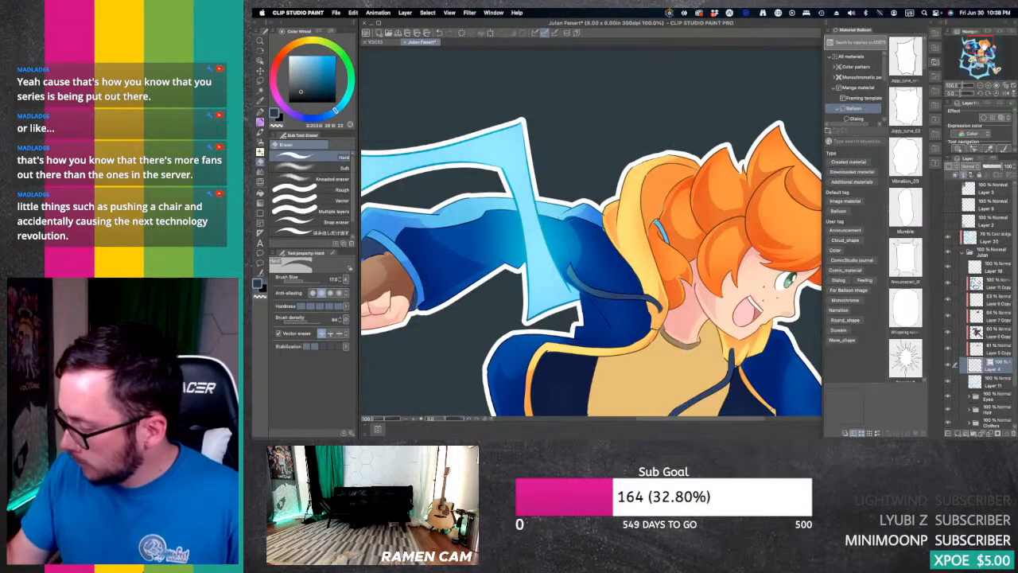
Step: Erase the stray line ends at the tips of the lightning bolts behind the character on Layer 4
mouse_move(478, 341)
left_mouse_down()
mouse_move(644, 64)
mouse_move(755, 145)
mouse_move(782, 180)
left_mouse_up()
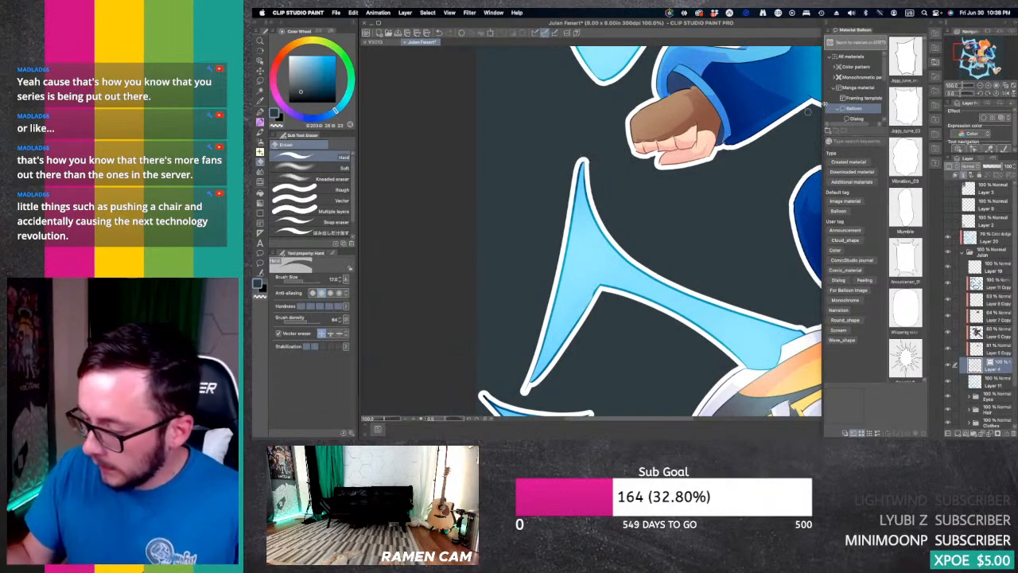
left_click_drag(589, 398, 676, 190)
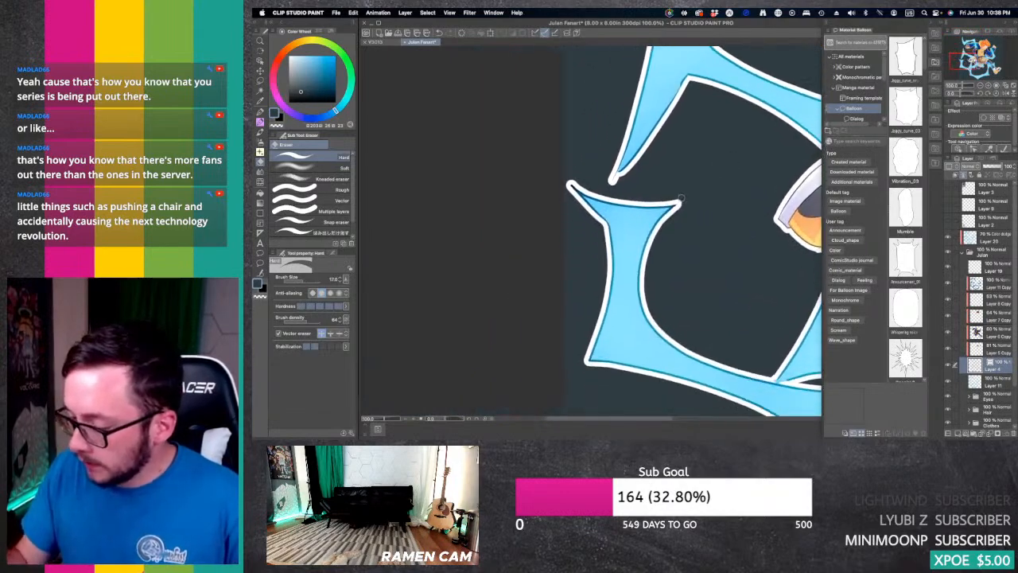
mouse_move(570, 177)
left_mouse_down()
mouse_move(568, 201)
mouse_move(613, 183)
mouse_move(613, 173)
left_mouse_up()
left_click_drag(965, 56, 979, 69)
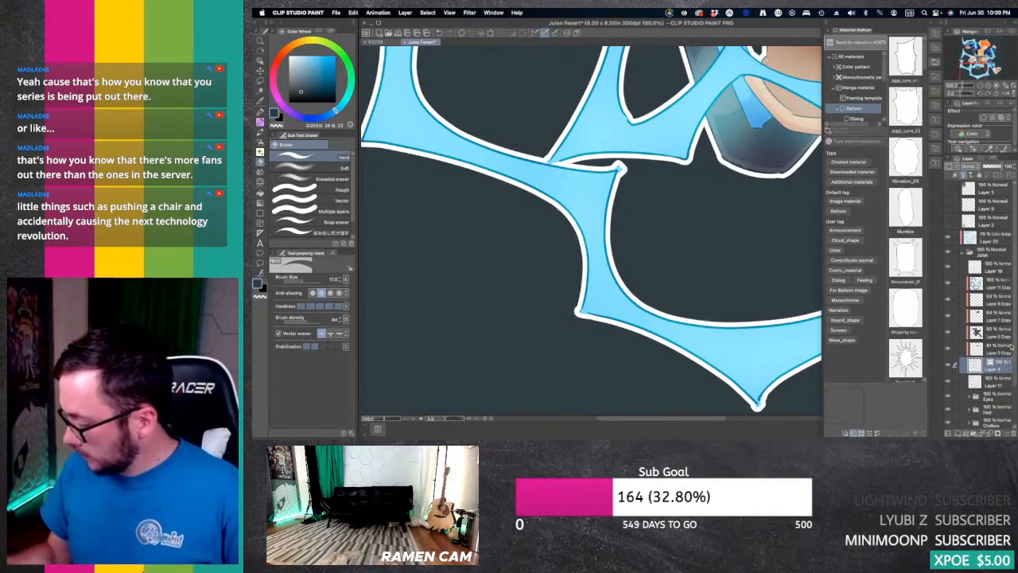
Step: Select Layer 11 in the character folder and erase the excess colour at the lightning tip below the rear foot
left_click(962, 253)
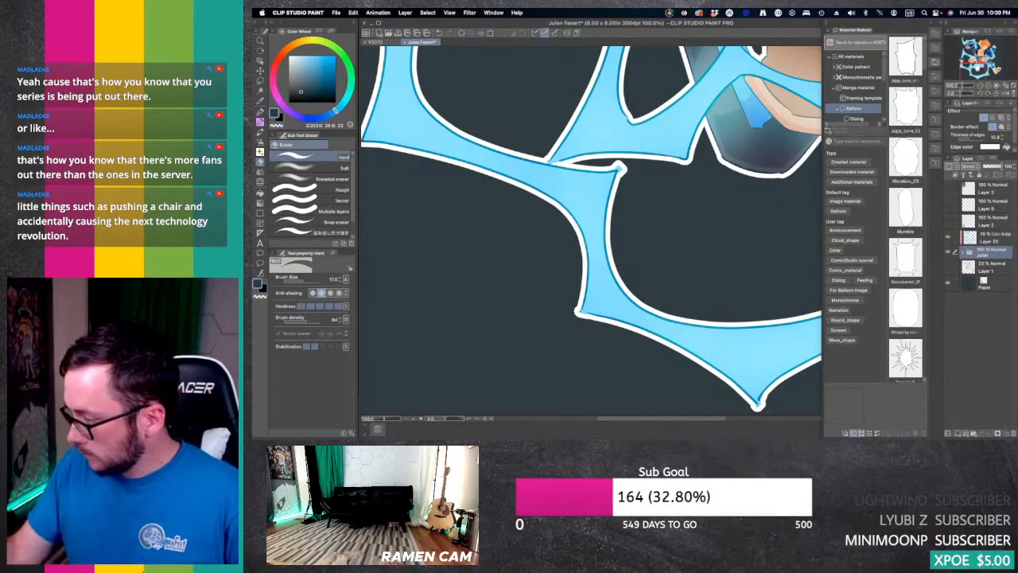
left_click(978, 63)
left_click(963, 253)
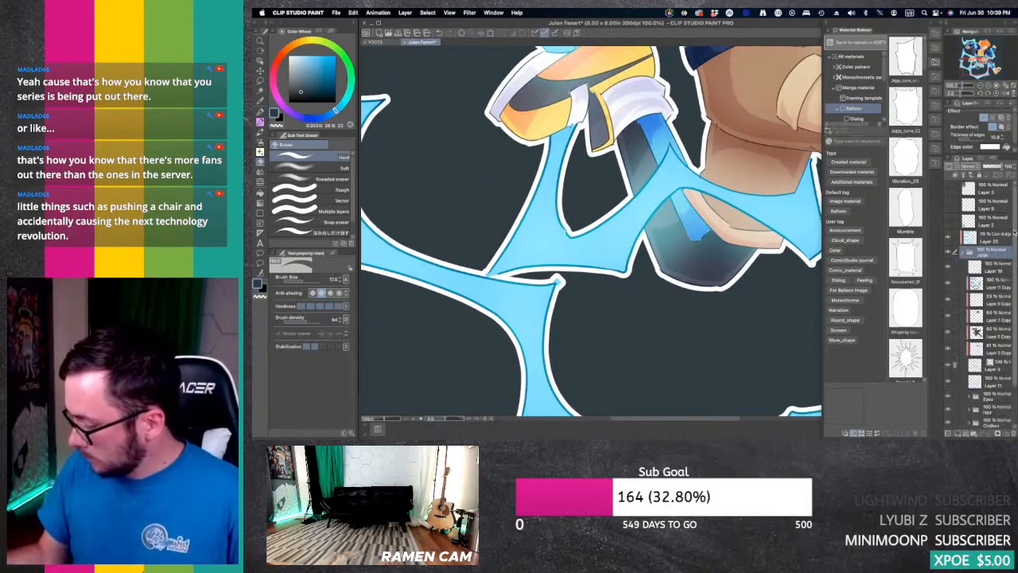
scroll(1006, 249, "down", 2)
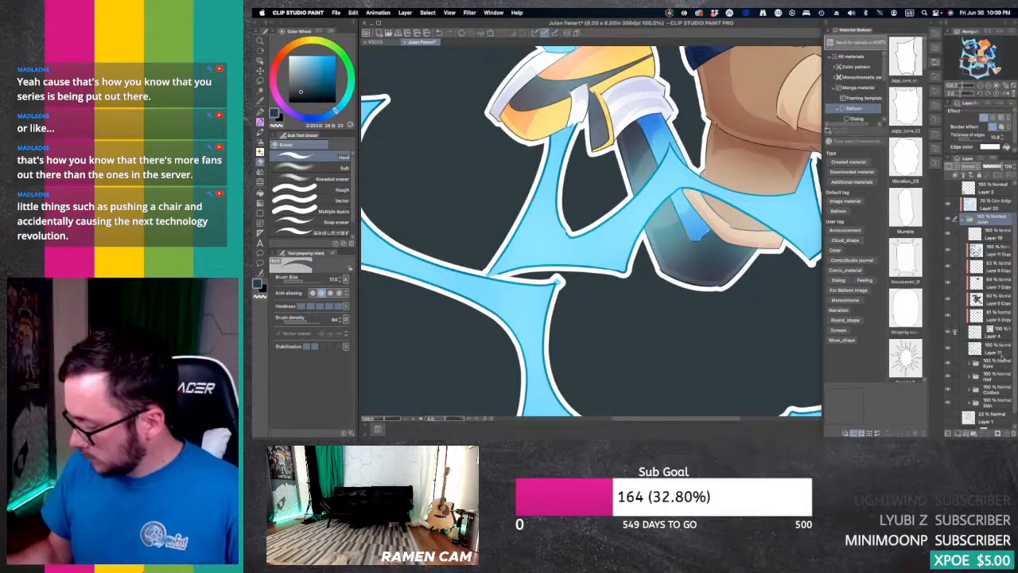
left_click(999, 353)
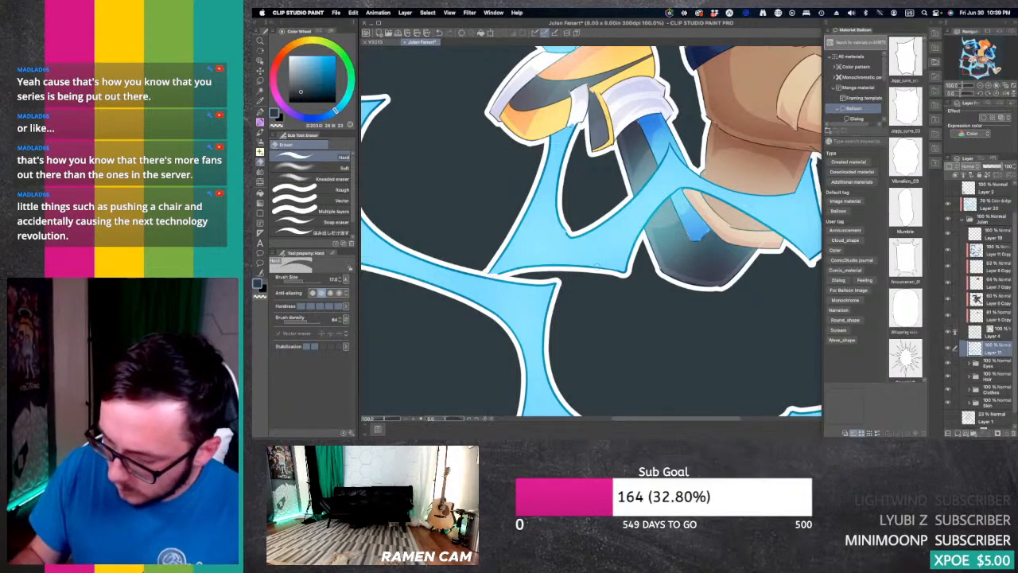
Step: Erase leftover colour bumps on Layer 11 along the lower lightning and around the front leg, checking the whole figure
left_click_drag(980, 64, 1000, 76)
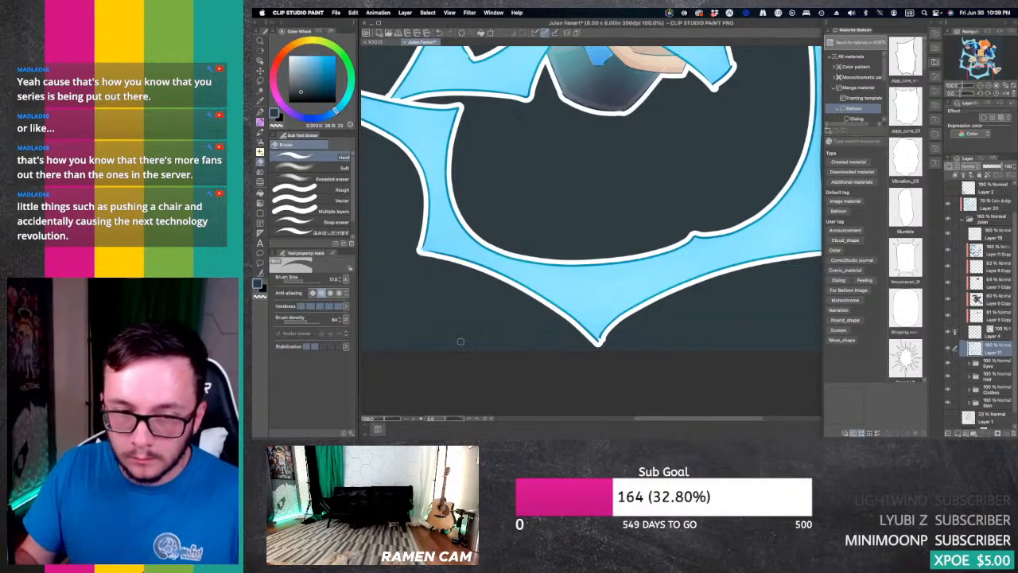
left_click_drag(981, 72, 991, 68)
left_click_drag(596, 160, 639, 194)
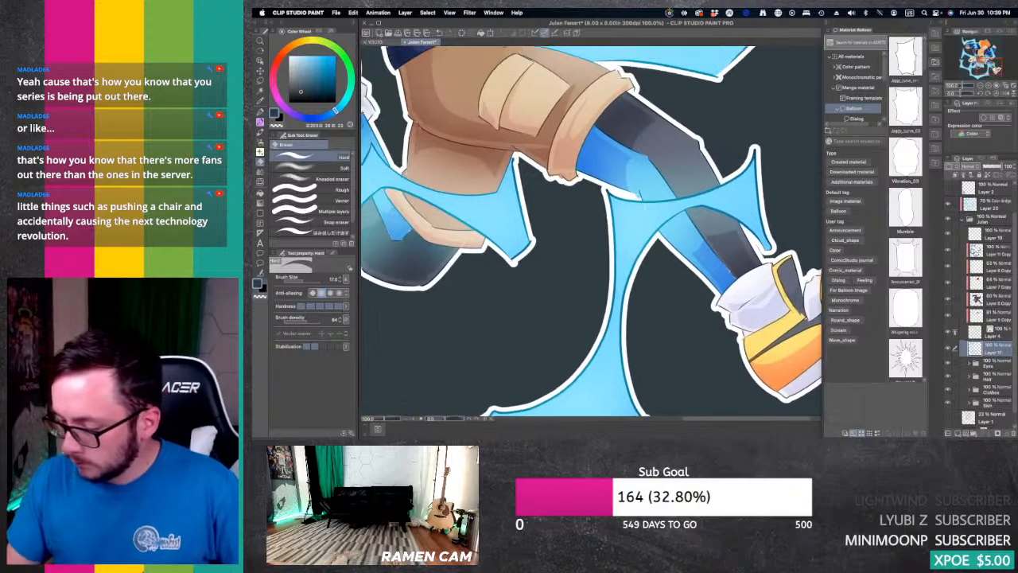
left_click_drag(987, 66, 990, 55)
left_click_drag(718, 271, 740, 238)
left_click(980, 85)
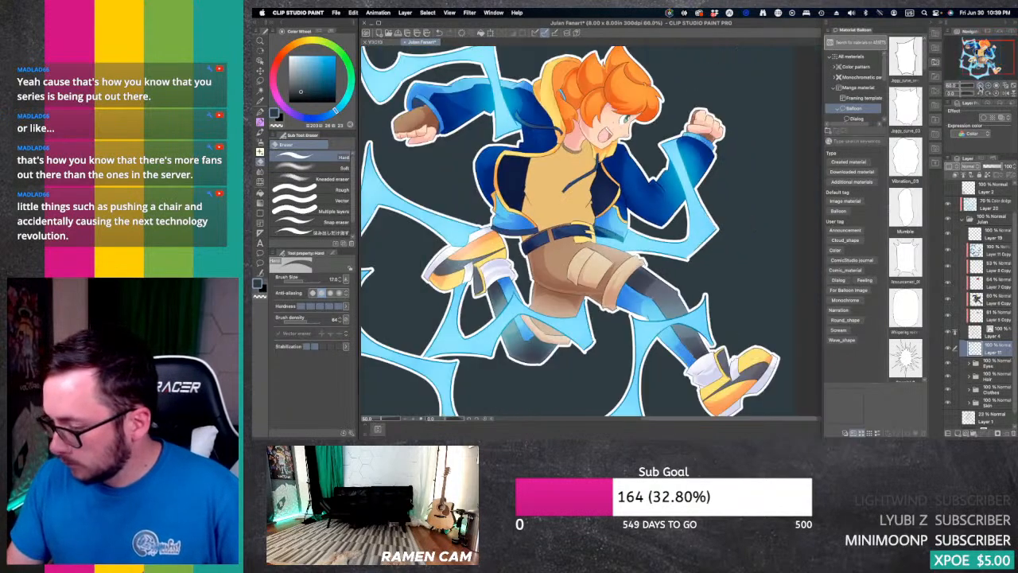
left_click_drag(984, 61, 984, 55)
left_click_drag(572, 263, 603, 237)
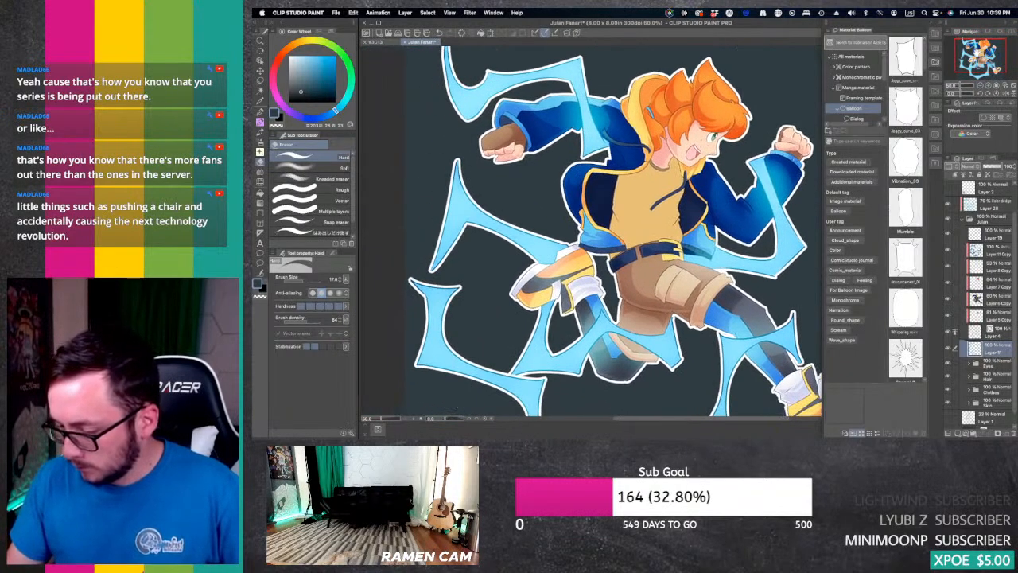
Step: Select the tan shirt area with Auto select, working on shading Layer 13 in the Clothes folder
left_click(989, 85)
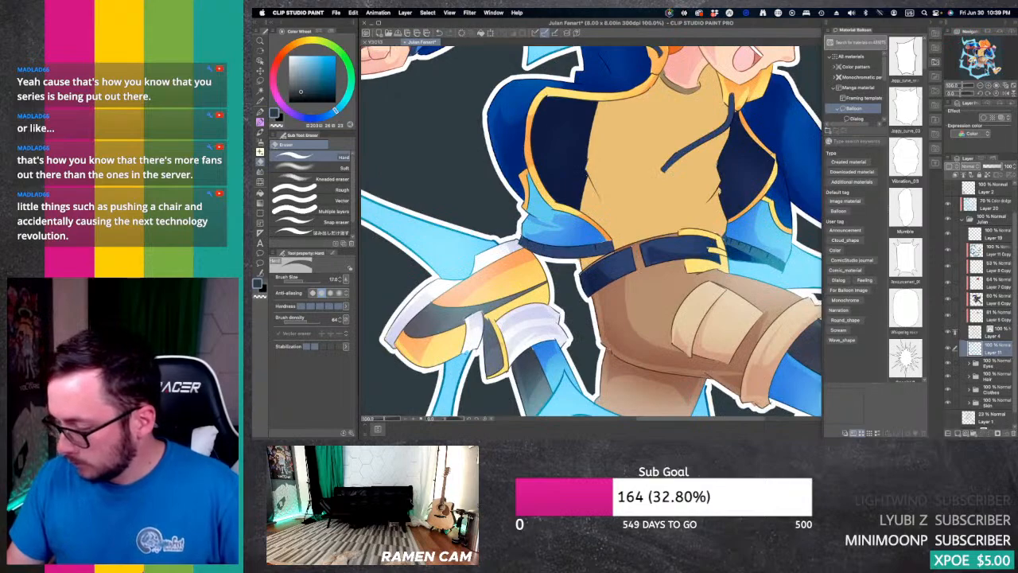
left_click_drag(982, 59, 983, 55)
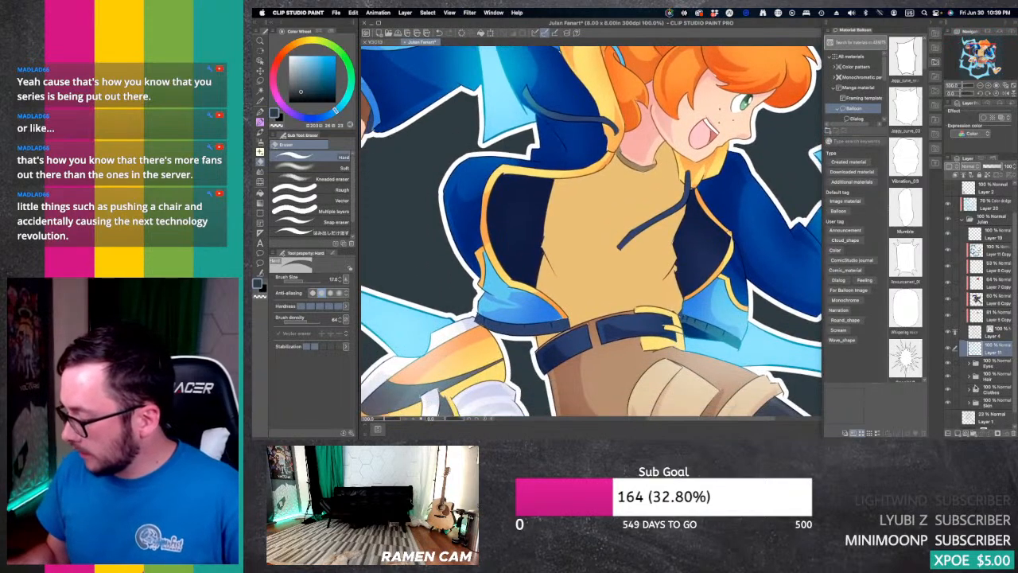
left_click(976, 389)
left_click(1000, 420)
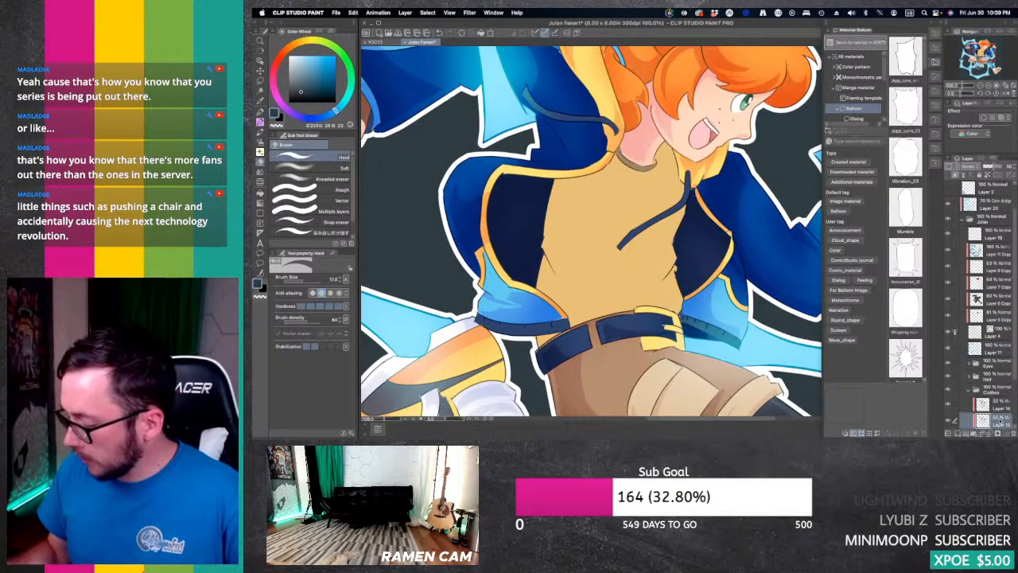
key("w")
left_click(604, 229)
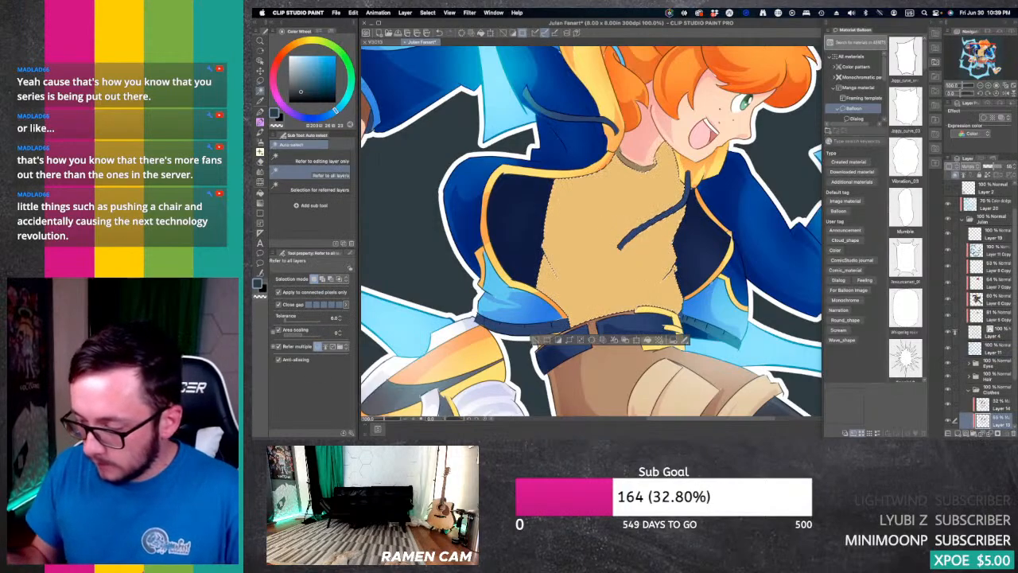
Step: Sample the shirt colour, shift it to a pinkish red and airbrush soft shading along the shirt's upper and side edges on Layer 13
key("i")
left_click(627, 205)
key("b")
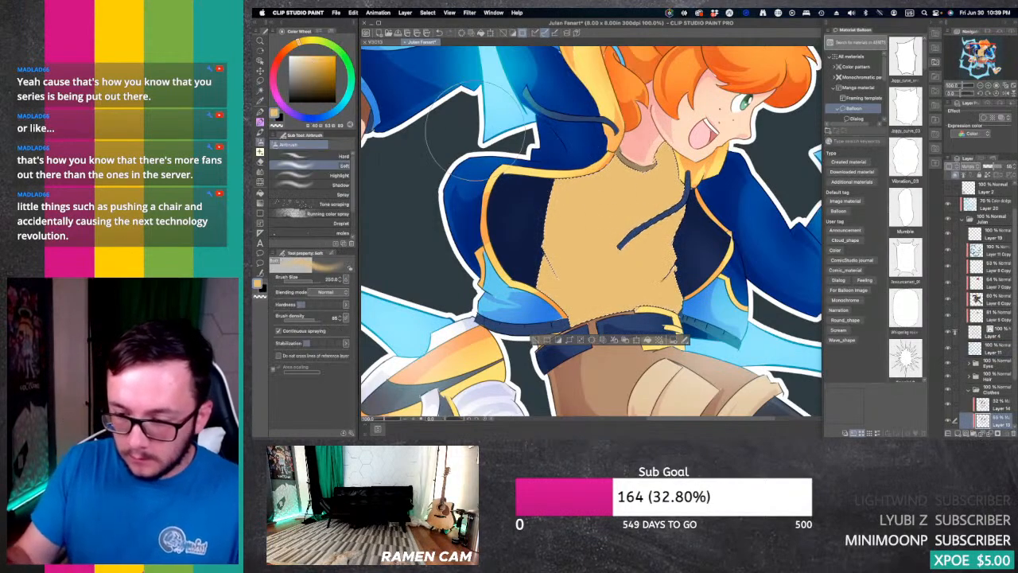
left_click_drag(288, 48, 275, 65)
left_click_drag(682, 142, 550, 210)
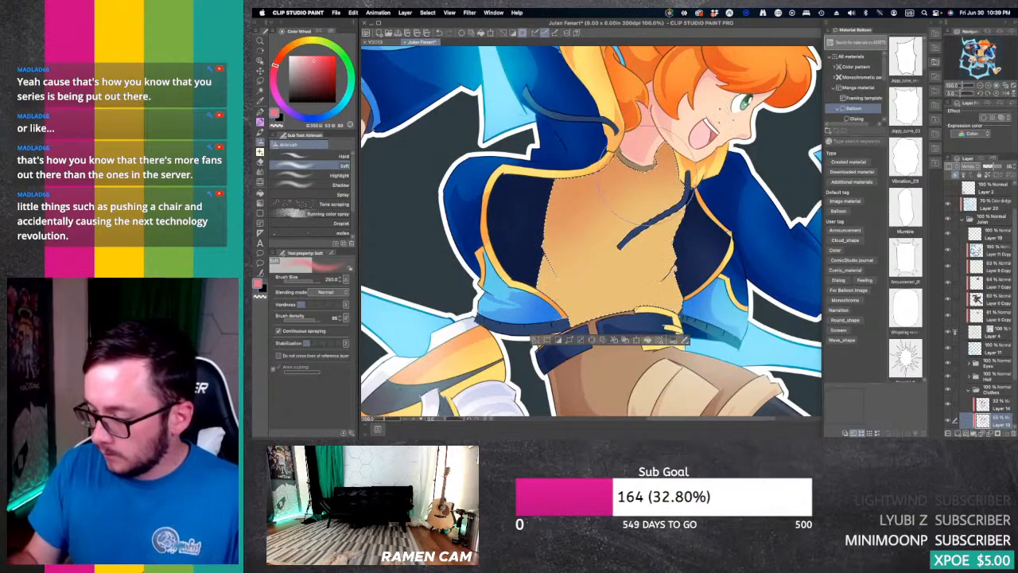
left_click_drag(624, 131, 544, 290)
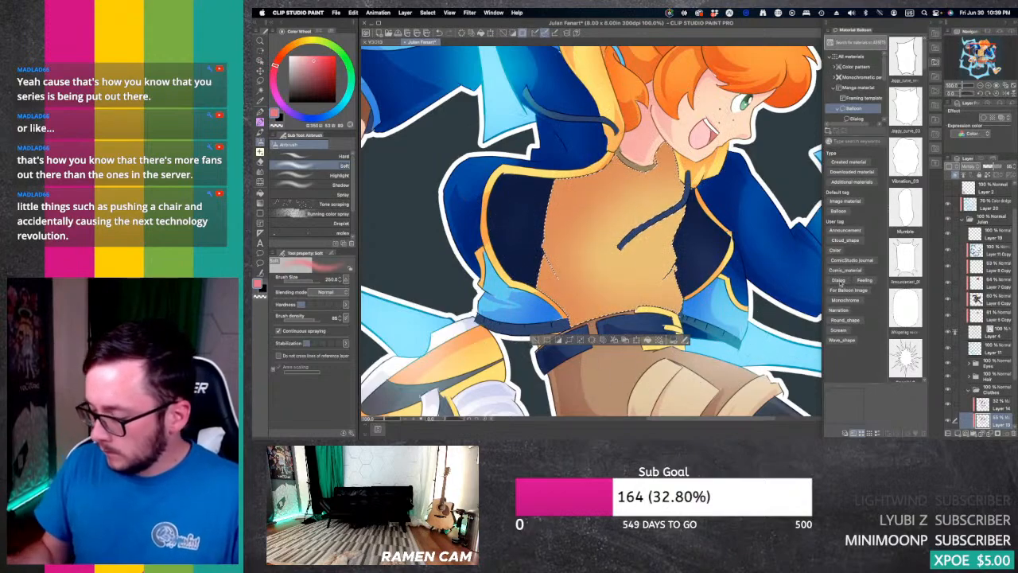
Step: Add a hard-edged fold shadow around the shirt on Layer 14 with the G-pen, Fill and Hard eraser, and clear the selection
left_click(996, 404)
key("p")
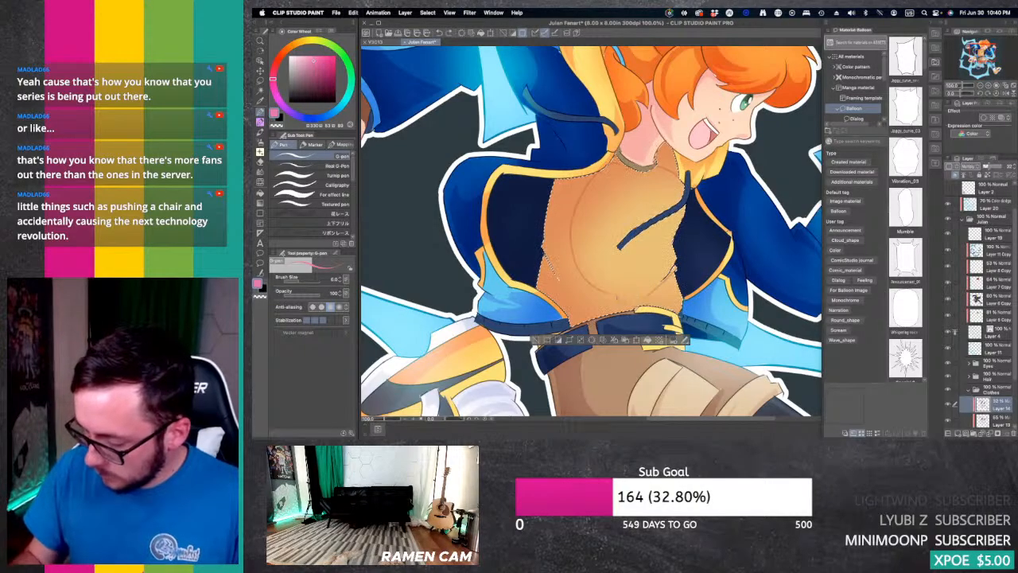
key("g")
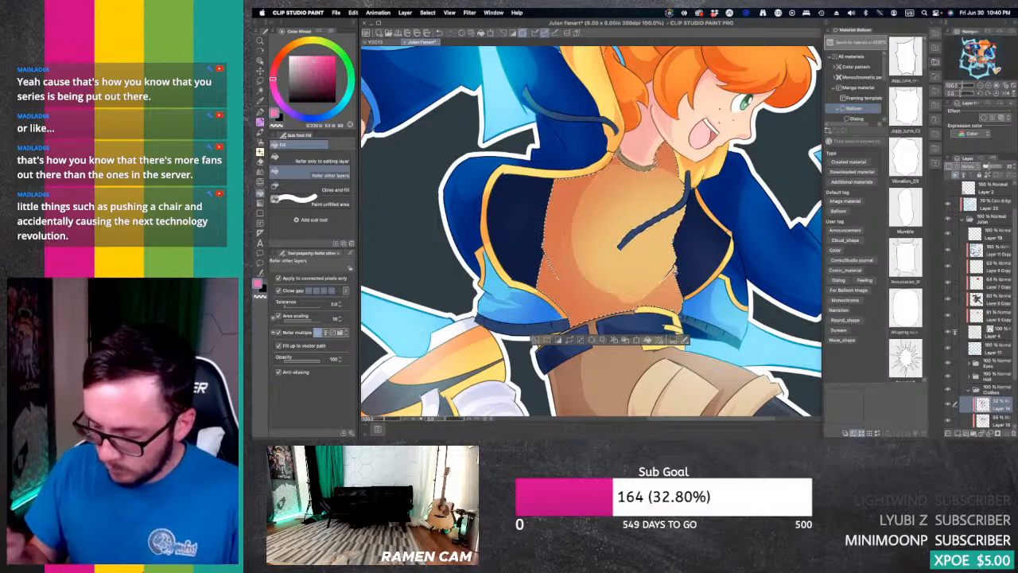
key("e")
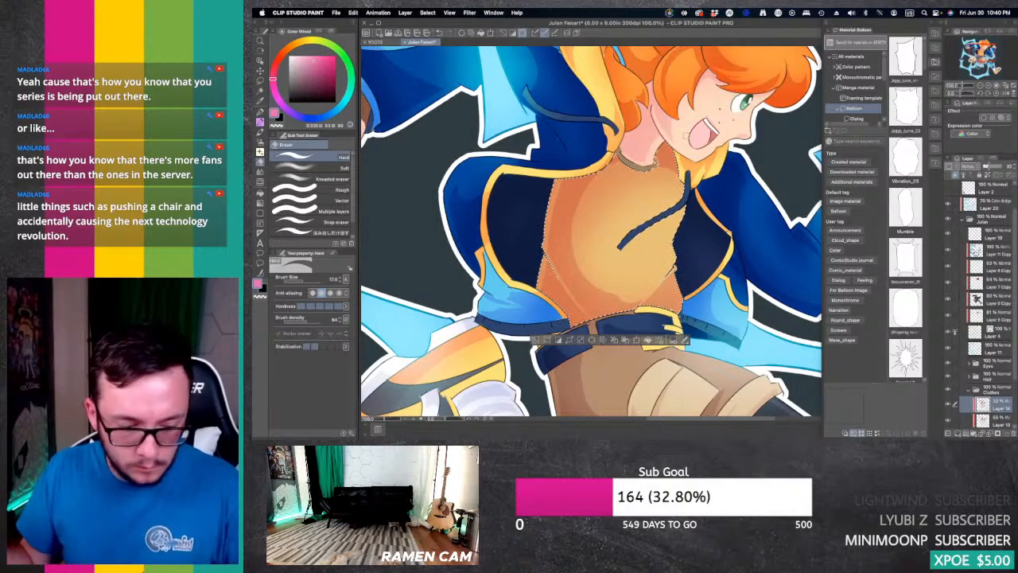
key("super+d")
key("super+minus")
key("super+minus")
key("super+minus")
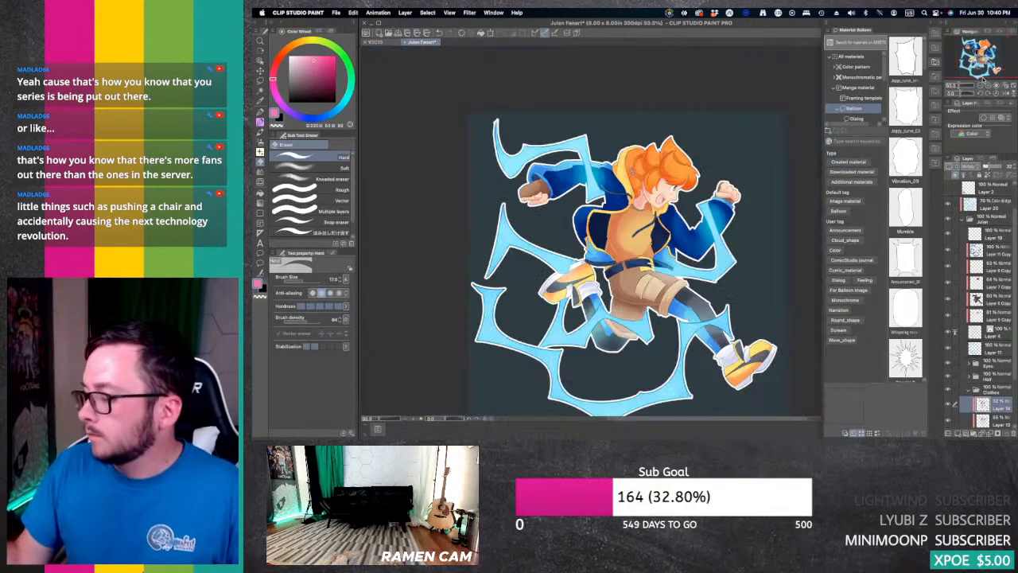
left_click_drag(628, 266, 639, 244)
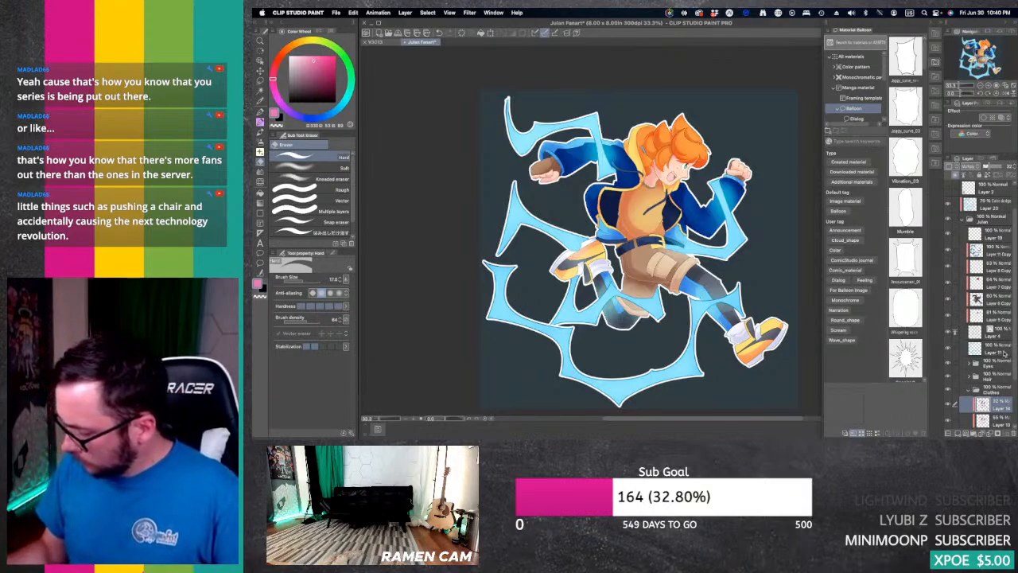
Step: Collapse the Clothes folder, expand the Skin folder and hide its shading layers, Layer 12 and Layer 10
left_click(1004, 350)
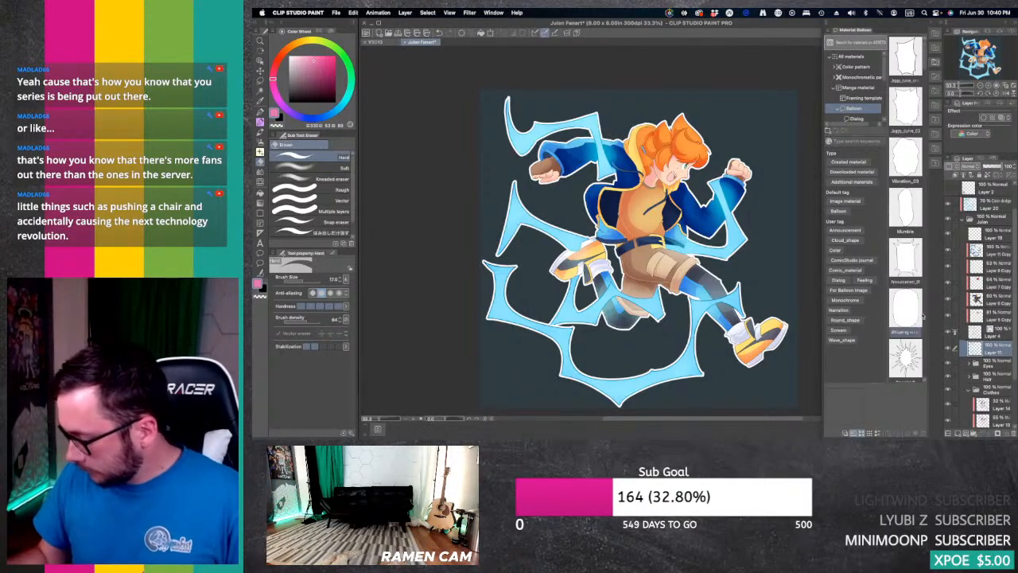
scroll(1015, 313, "down", 3)
left_click_drag(1014, 313, 1015, 323)
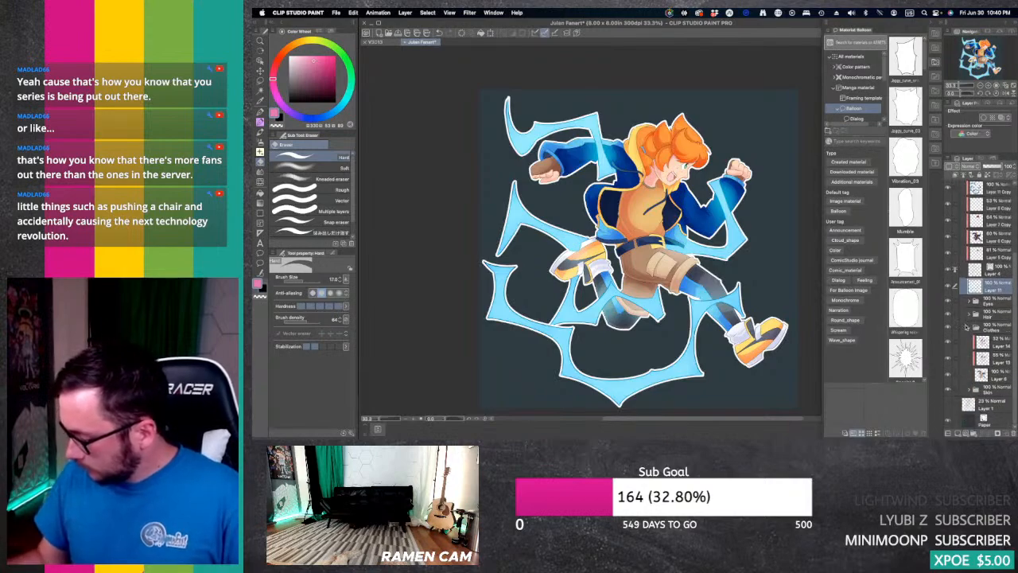
left_click(969, 327)
left_click(968, 390)
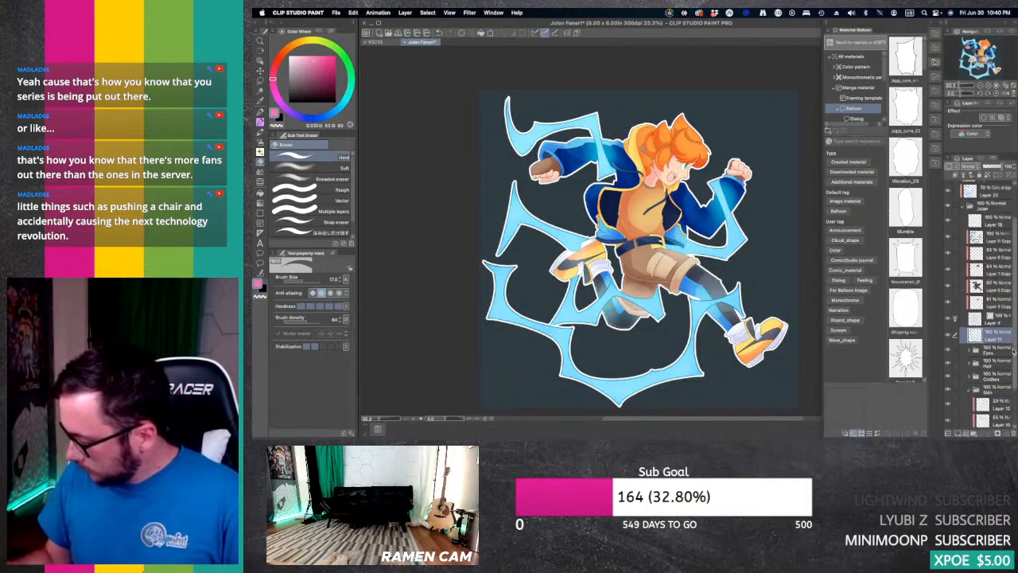
left_click_drag(1015, 358, 1014, 392)
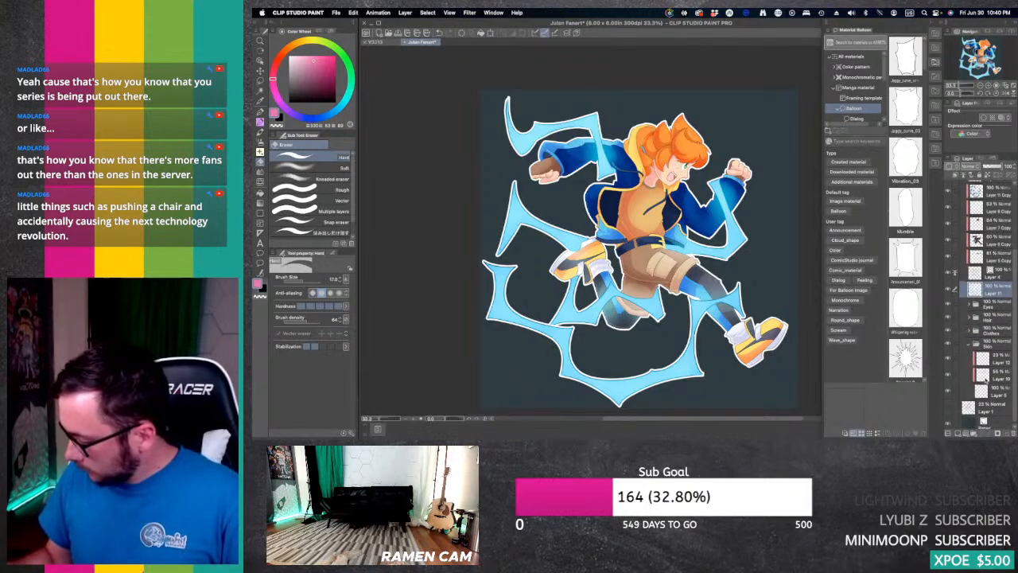
Step: Examine the flat skin colour on the face and both fists up close for unpainted gaps, with the pencil and skin tone ready
left_click(988, 85)
left_click(988, 85)
left_click(989, 85)
left_click(980, 54)
left_click_drag(981, 54, 985, 48)
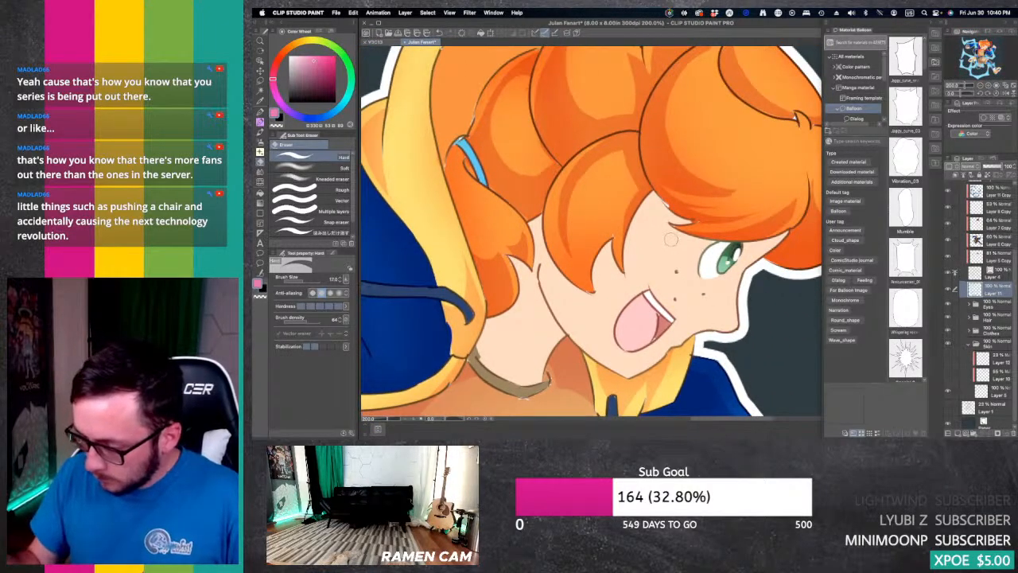
key("p")
key("p")
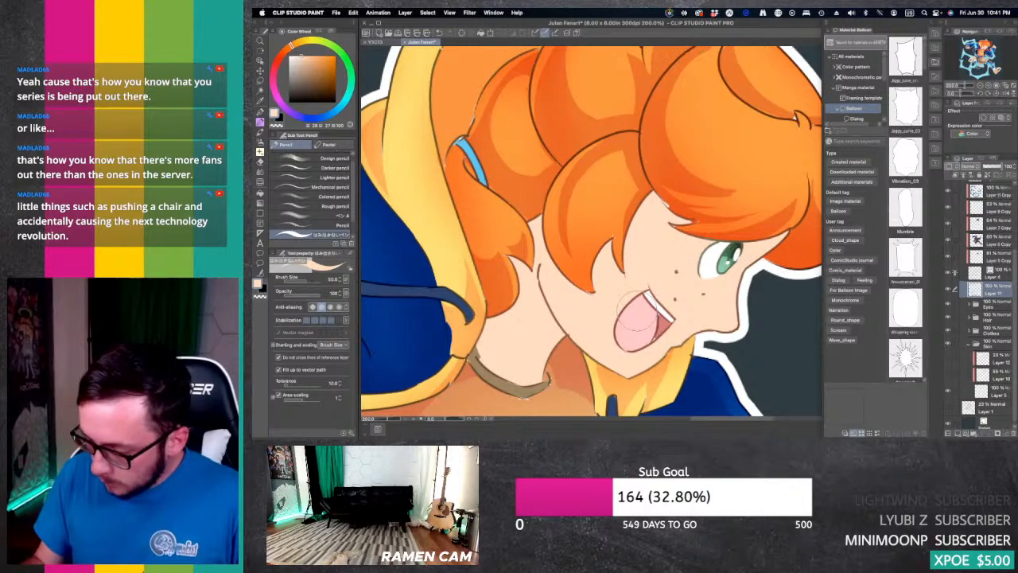
left_click_drag(637, 313, 692, 377)
mouse_move(983, 43)
left_mouse_down()
mouse_move(982, 70)
mouse_move(977, 49)
mouse_move(967, 49)
left_mouse_up()
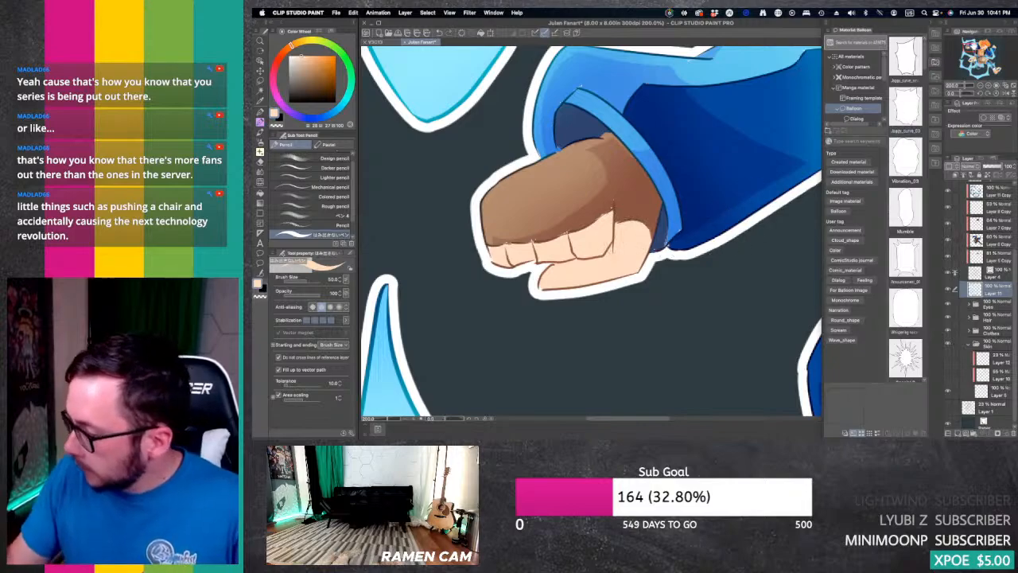
left_click_drag(972, 52, 991, 51)
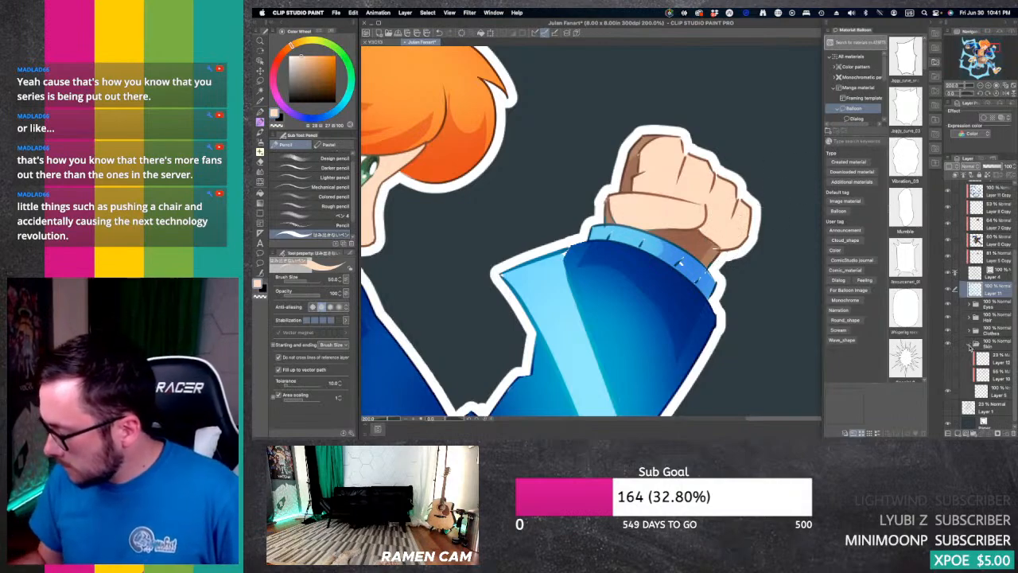
Step: Show the Skin folder's shading layers, Layer 12 and Layer 10, again and collapse the folder
left_click(971, 344)
left_click(975, 387)
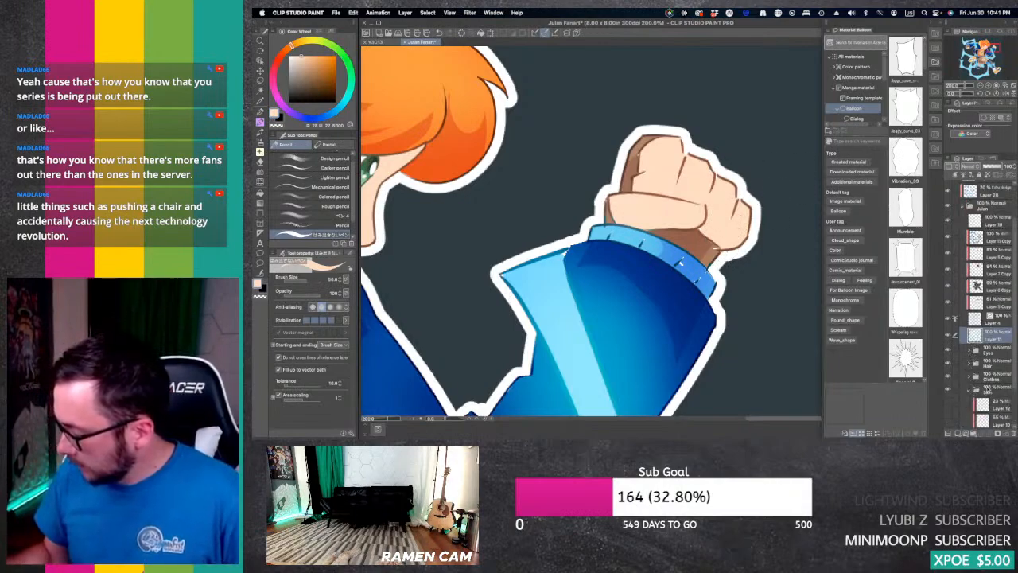
left_click_drag(1013, 336, 1014, 371)
left_click(948, 369)
left_click(948, 357)
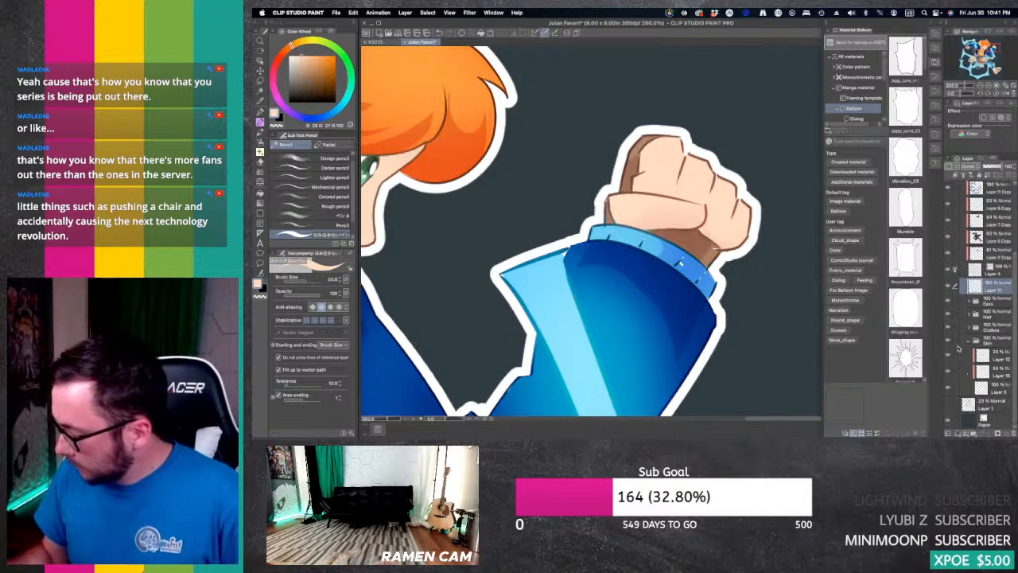
left_click(969, 347)
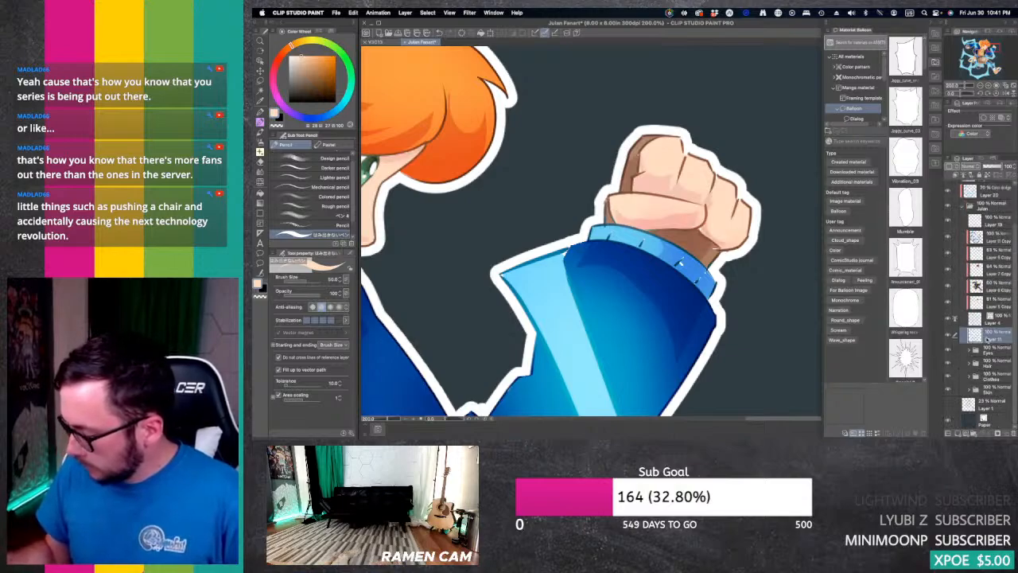
Step: Expand the Clothes folder and hide shading Layers 14 and 13 plus the colour dodge Layer 20
left_click(975, 375)
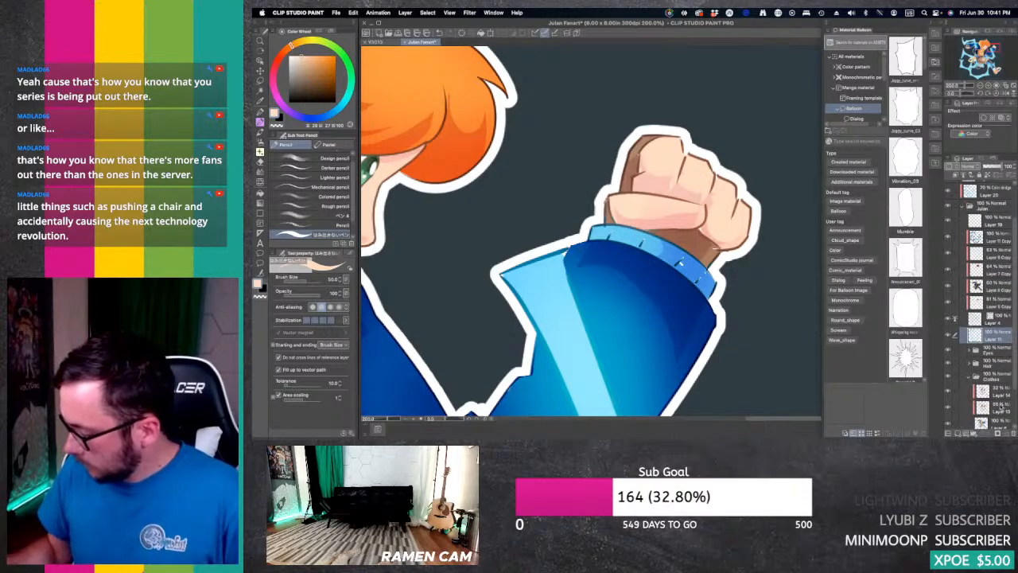
left_click(947, 391)
left_click(947, 406)
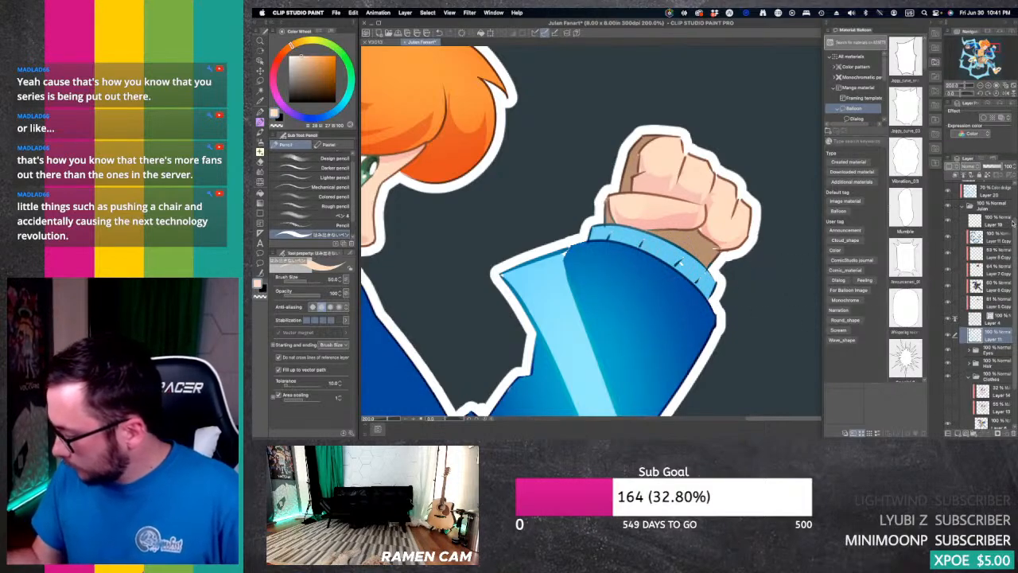
left_click(947, 191)
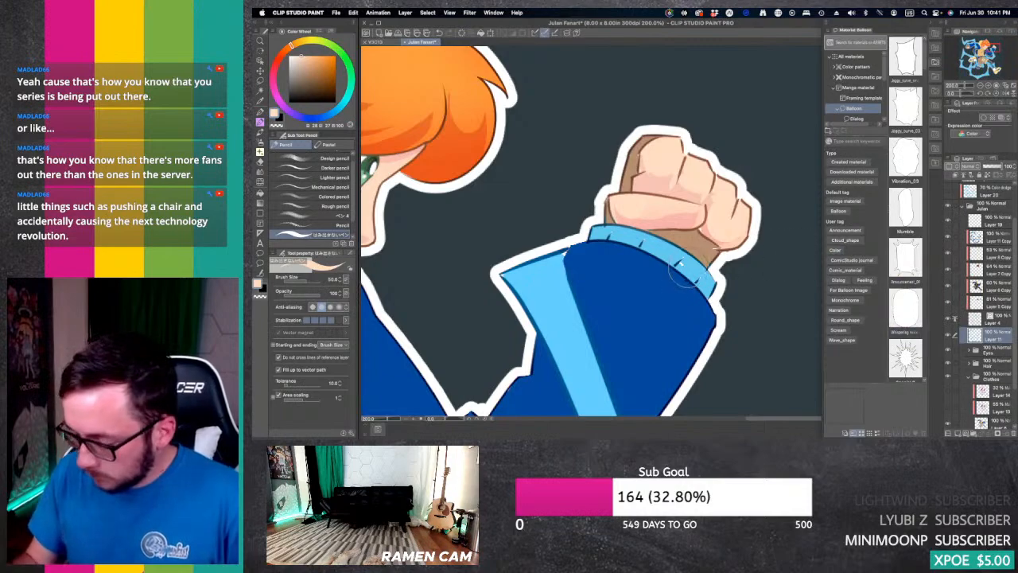
Step: Paint over the colour gaps on the raised fist's light blue cuff with the pencil on the Clothes base layer, and sample the glove brown
key("i")
left_click(682, 264)
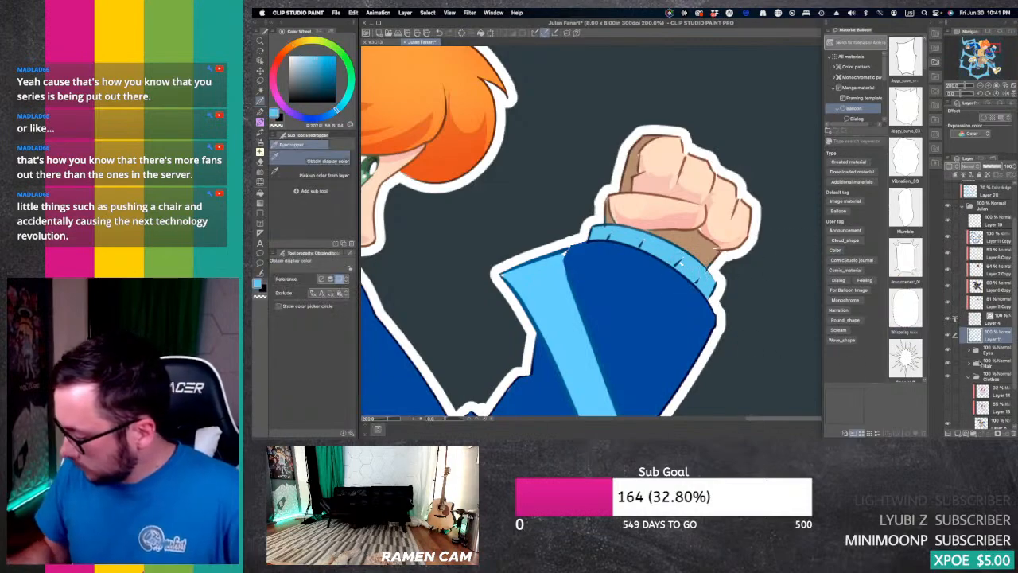
left_click(998, 421)
key("p")
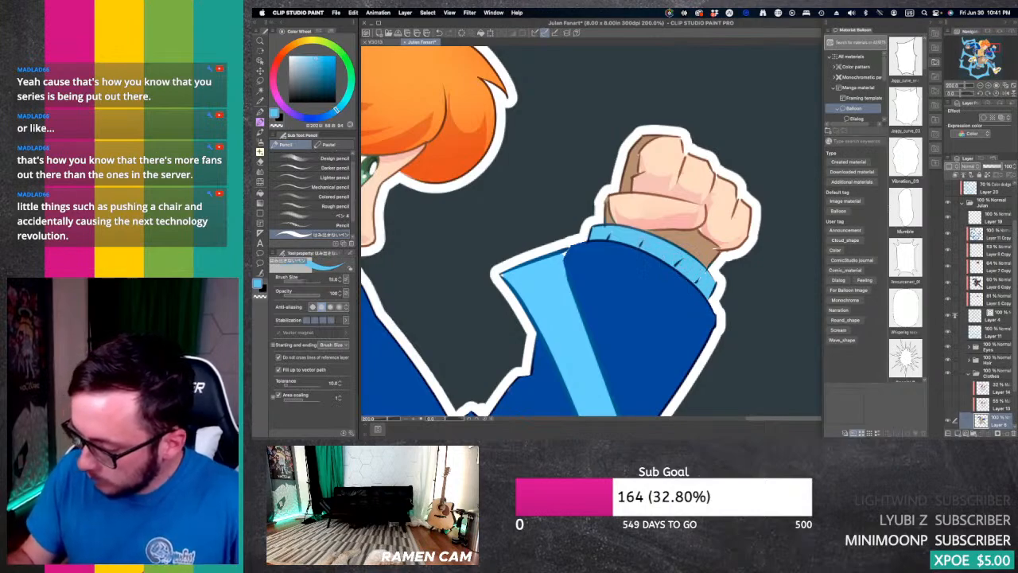
left_click(691, 243, "alt")
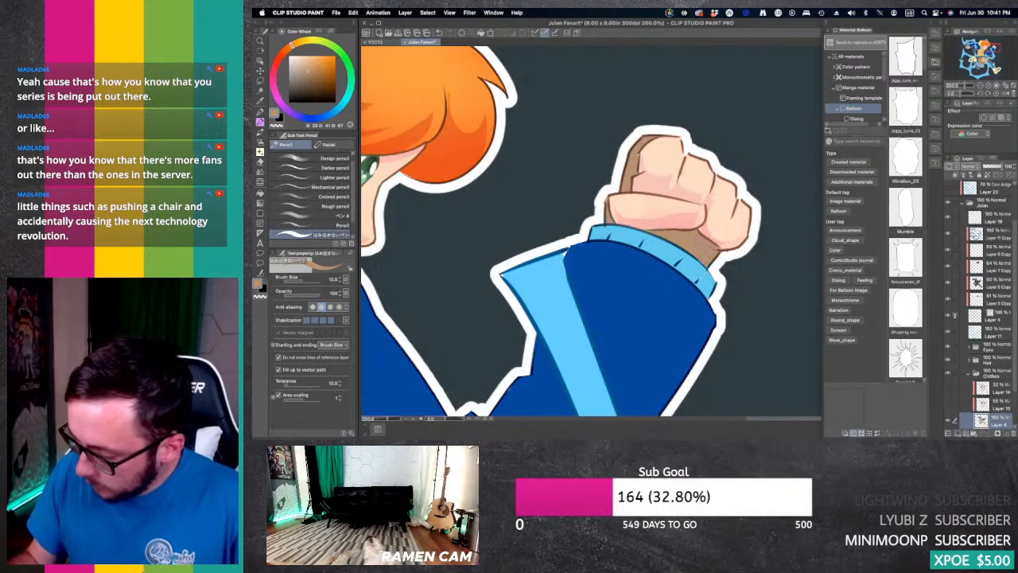
Step: Sample the tan shirt colour and paint over the small gaps along the shirt's fold lines with the pencil
left_click_drag(991, 50, 979, 53)
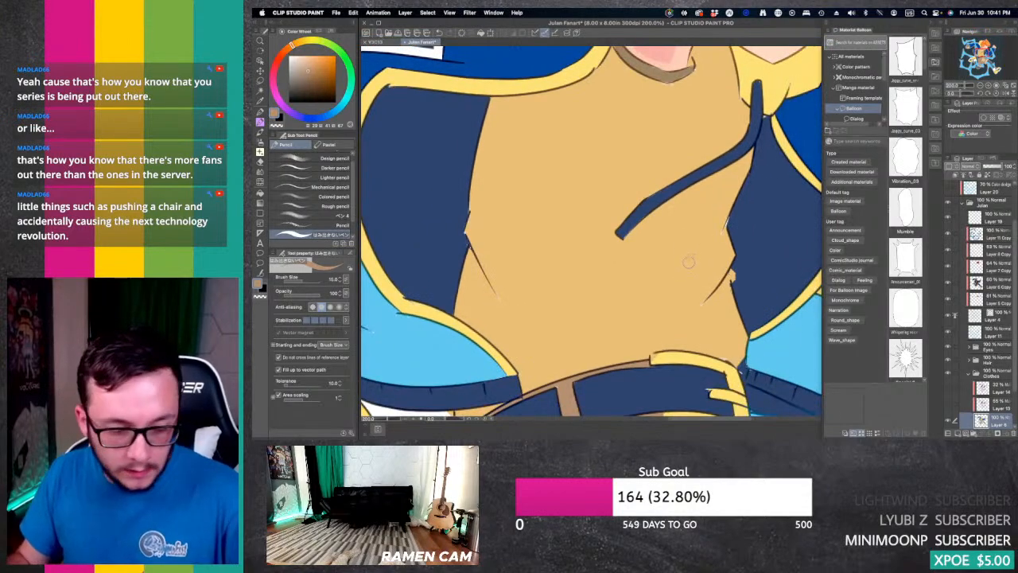
key("i")
left_click(690, 300)
key("p")
key("p")
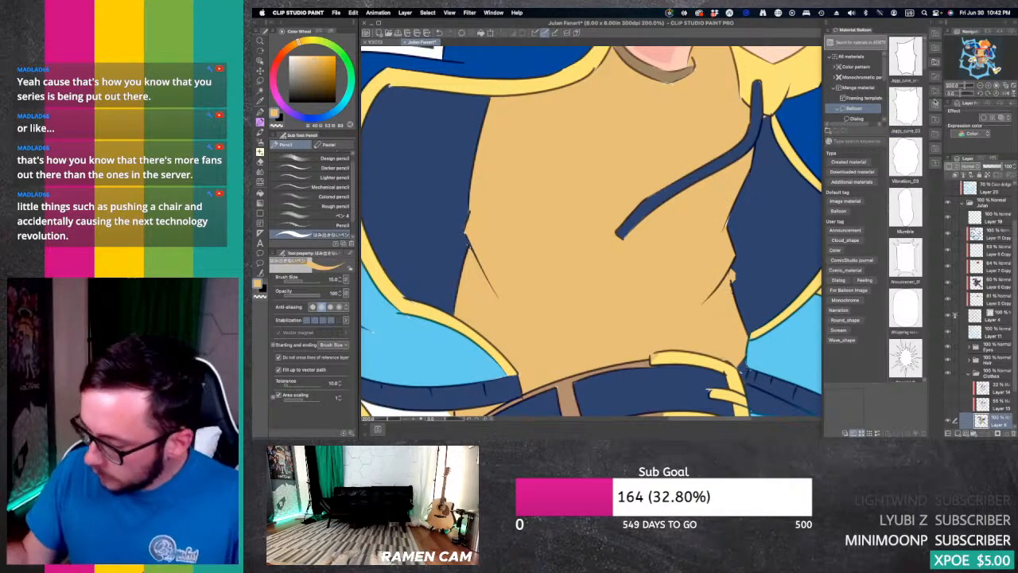
Step: Repaint the border between light blue trim and dark blue fabric on the rear sleeve near the hood, using sampled sleeve colours
left_click_drag(588, 270, 537, 443)
left_click_drag(461, 143, 707, 334)
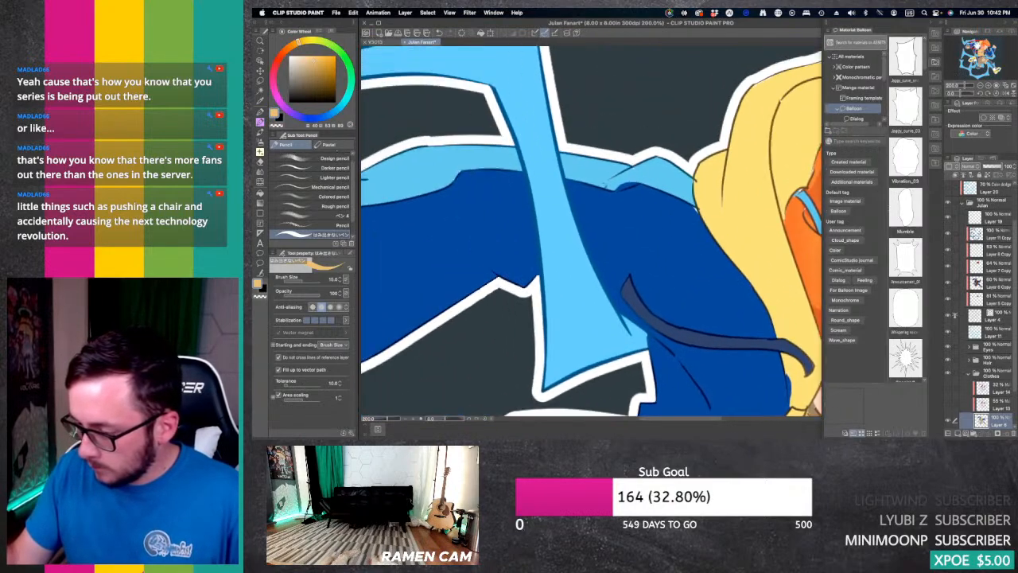
left_click(677, 226, "alt")
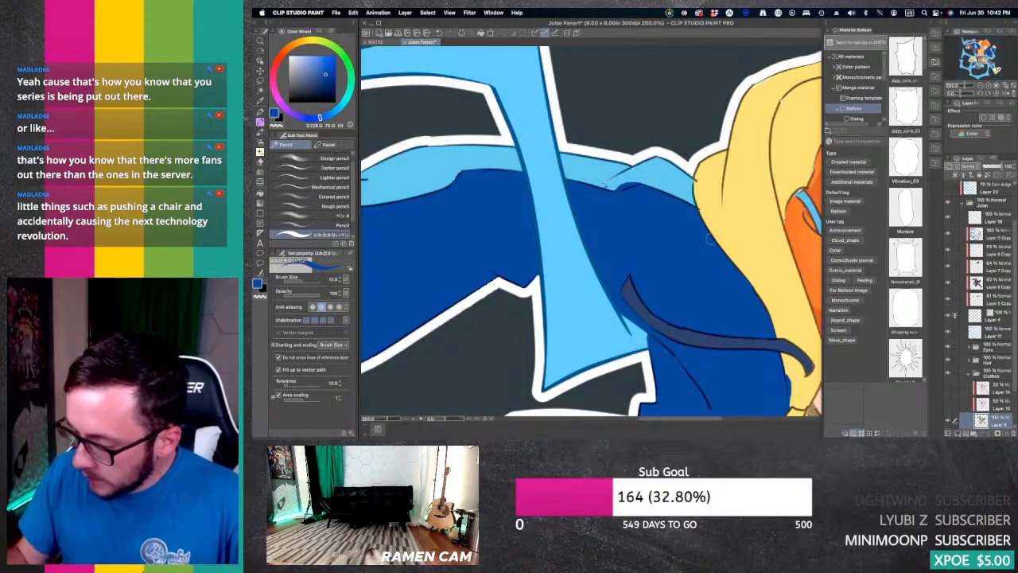
left_click(653, 169, "alt")
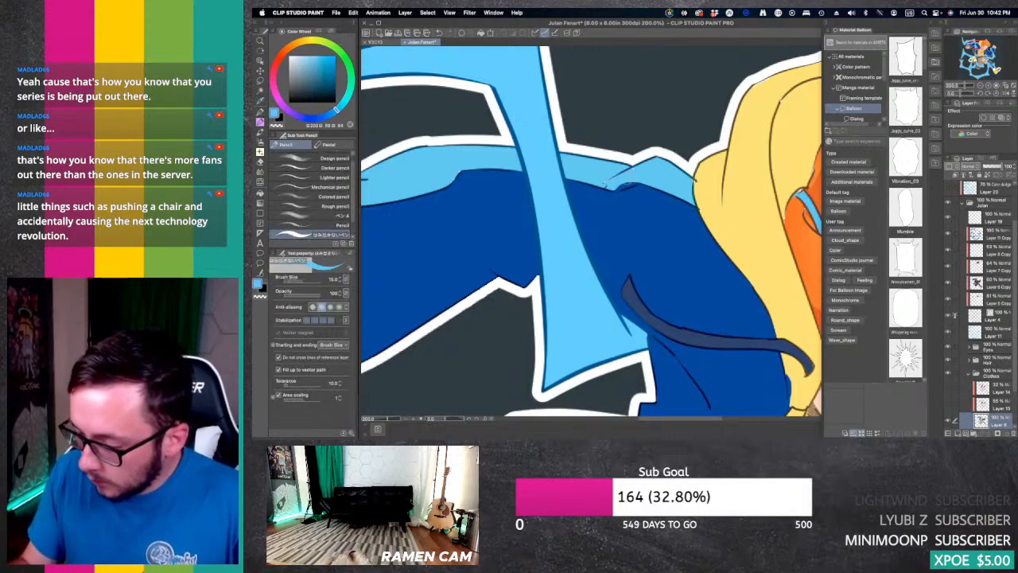
mouse_move(613, 188)
left_mouse_down()
mouse_move(639, 185)
mouse_move(632, 170)
left_mouse_up()
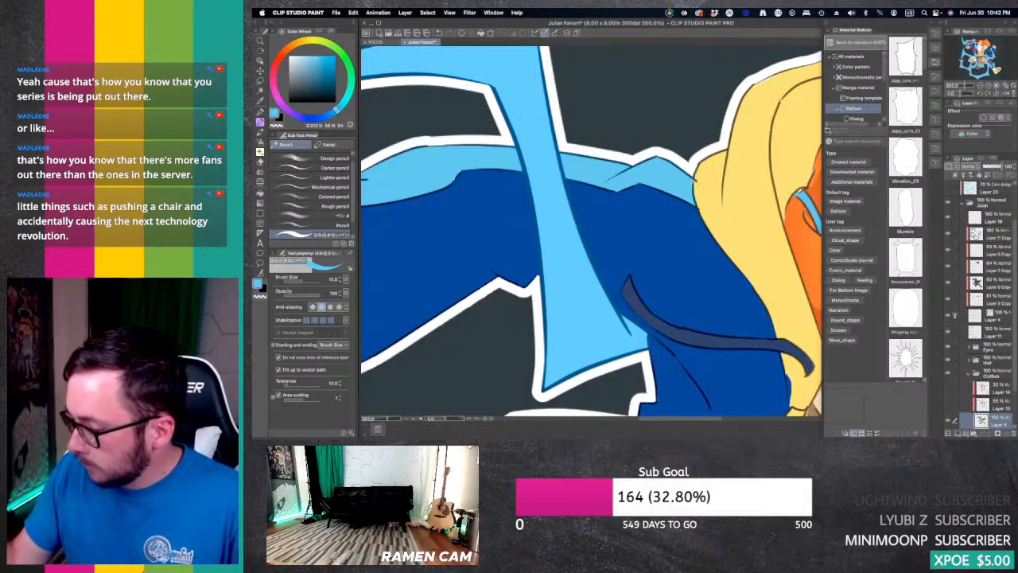
Step: Sample the glove brown and touch up small colour gaps on the rear arm's gloved fist with the pencil
left_click_drag(477, 230, 742, 249)
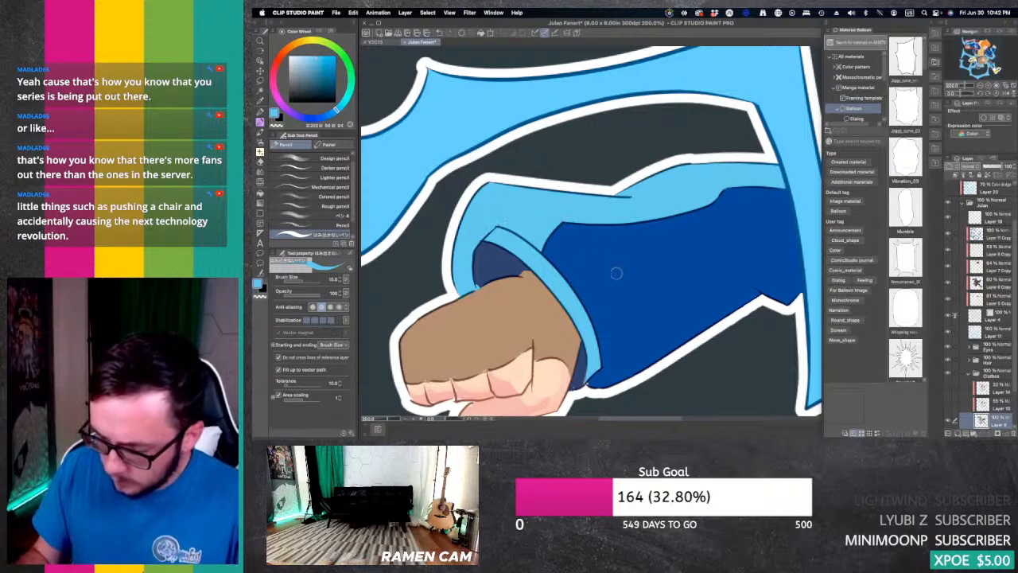
left_click_drag(584, 302, 690, 231)
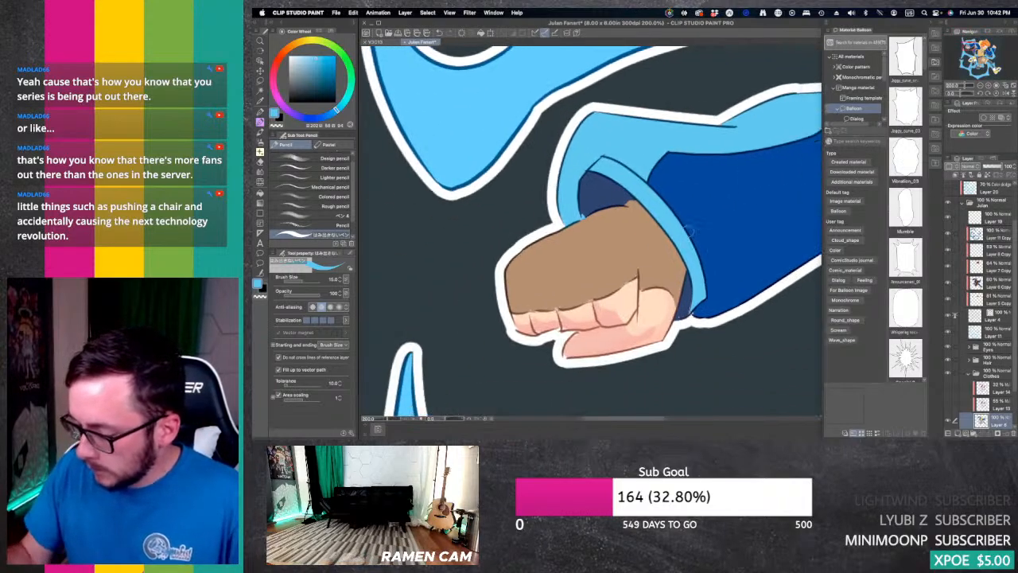
left_click(601, 249, "alt")
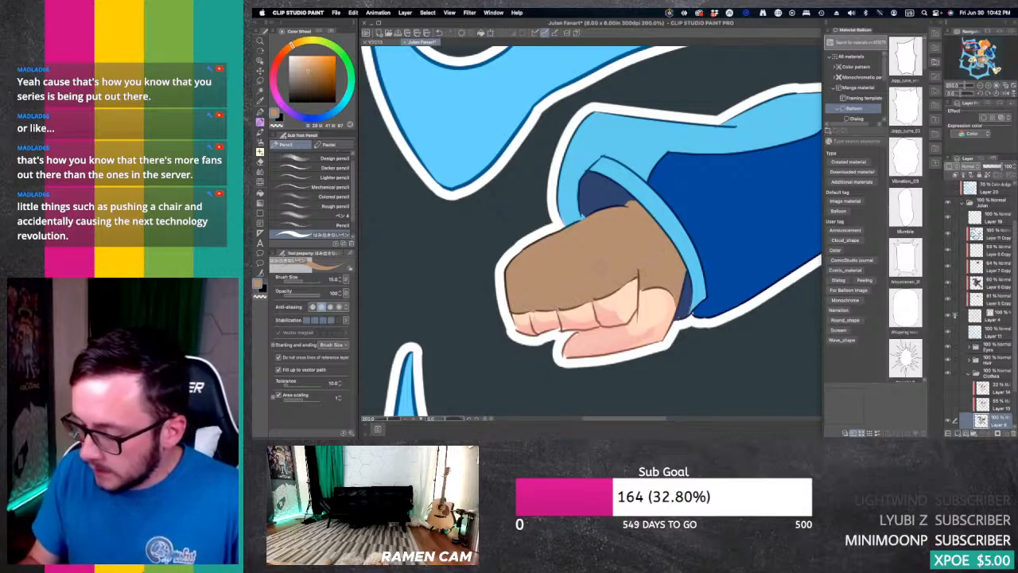
key("super+minus")
key("super+minus")
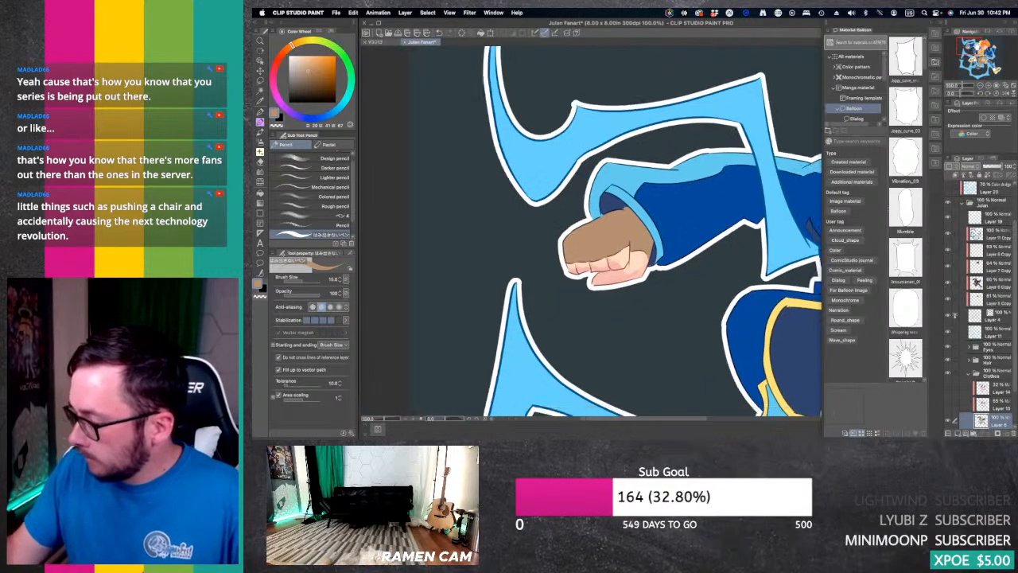
Step: Sample the rear shoe's dark grey and paint over the small gap where the stripe meets the white tongue
left_click_drag(689, 255, 471, 128)
left_click_drag(590, 318, 695, 155)
left_click(987, 86)
left_click(988, 85)
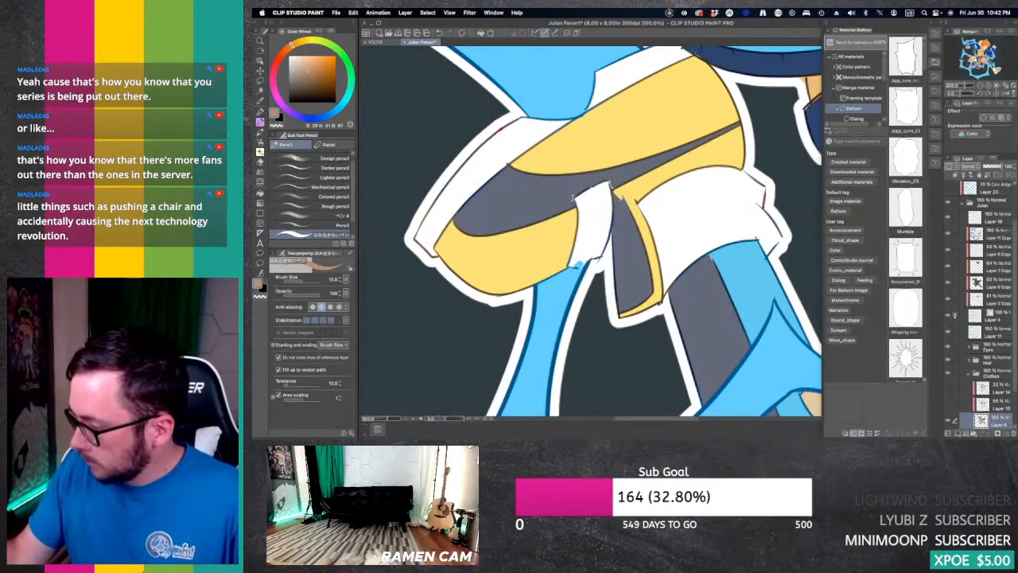
left_click_drag(972, 54, 972, 56)
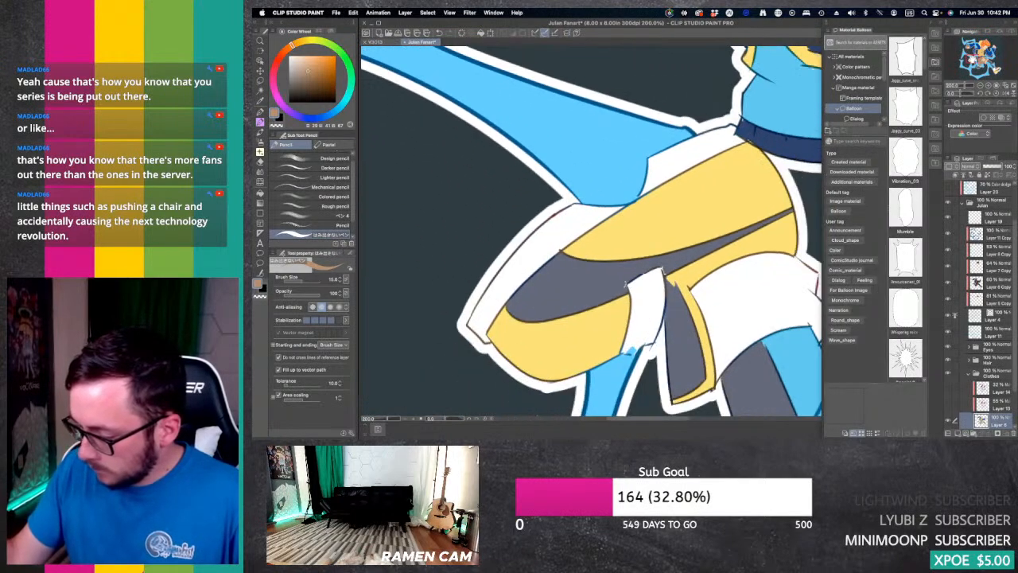
left_click(598, 281, "alt")
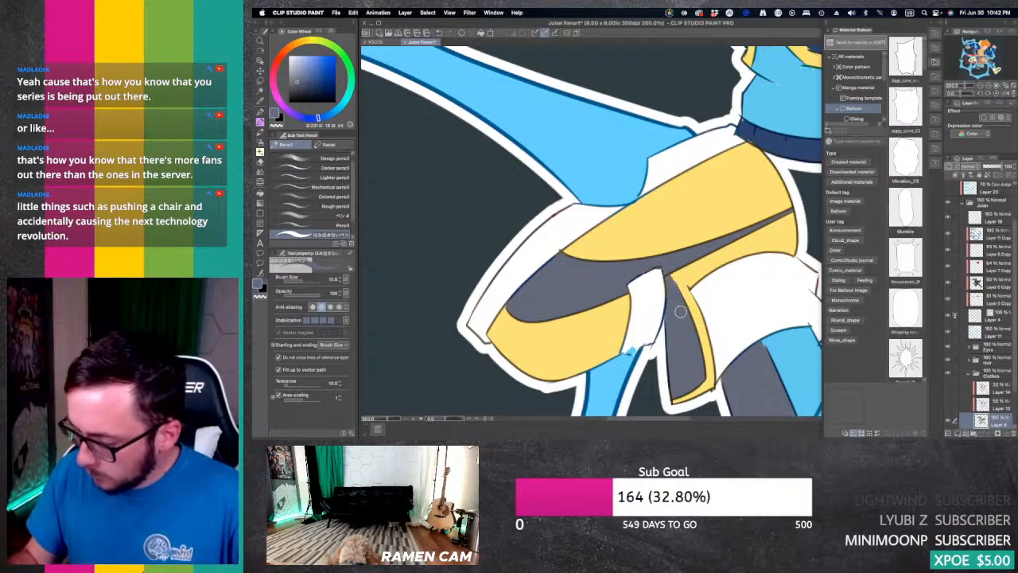
Step: Paint over the gaps on the rear leg's shorts and tan cuff beside the lightning, using the sampled brown and tan
left_click_drag(973, 61, 982, 66)
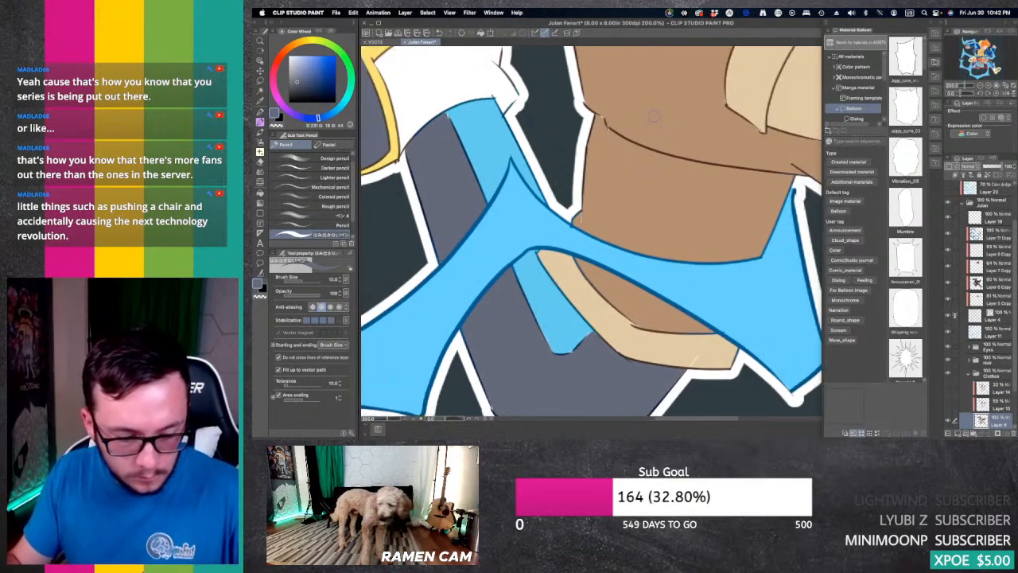
left_click(581, 213, "alt")
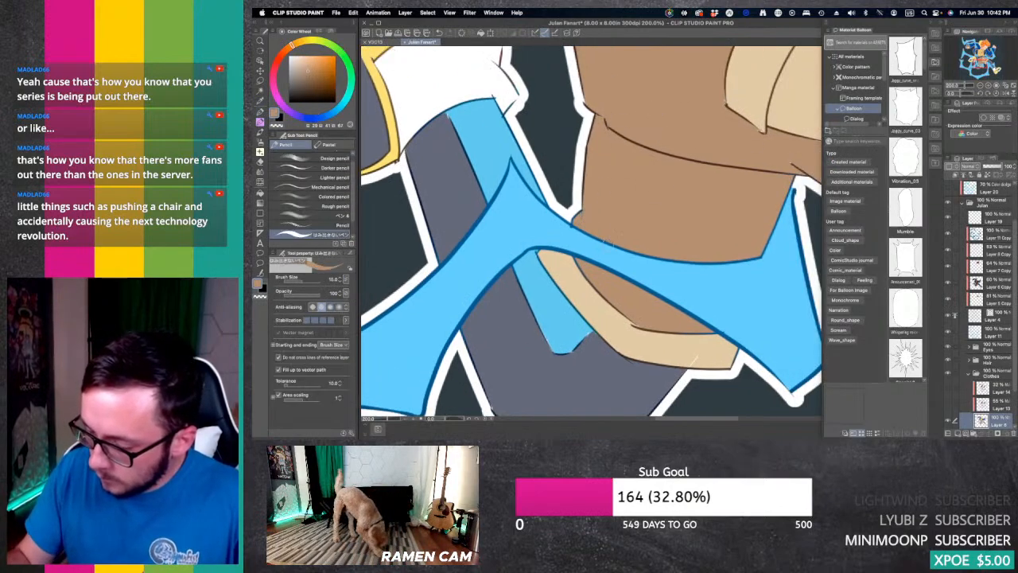
left_click(691, 349, "alt")
left_click_drag(697, 357, 689, 363)
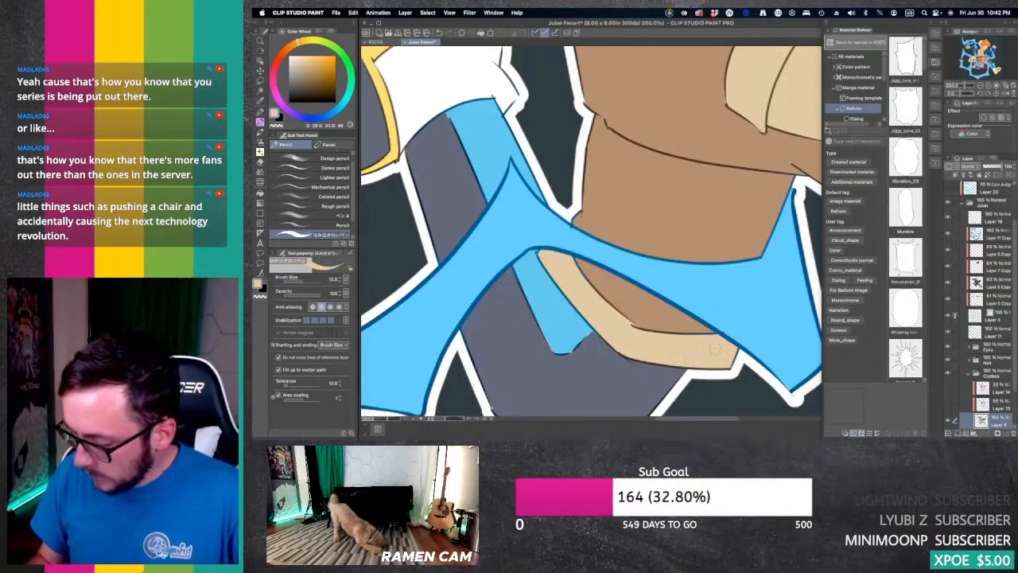
Step: Touch up the colour gaps around the shorts' thigh pocket and the front leg's cuff with sampled brown and tan
left_click(981, 85)
left_click(981, 55)
left_click_drag(981, 55, 982, 62)
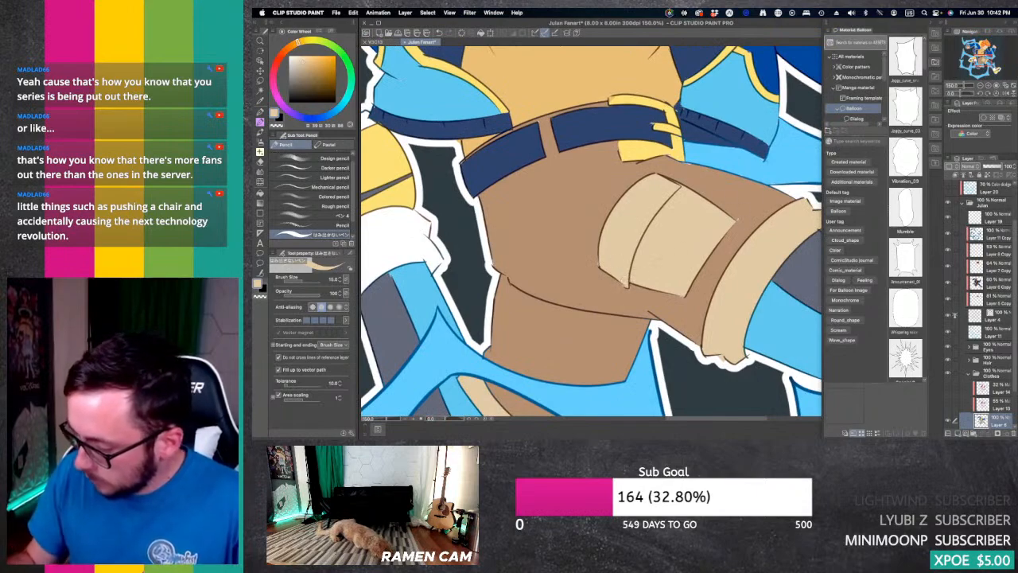
left_click(748, 200, "alt")
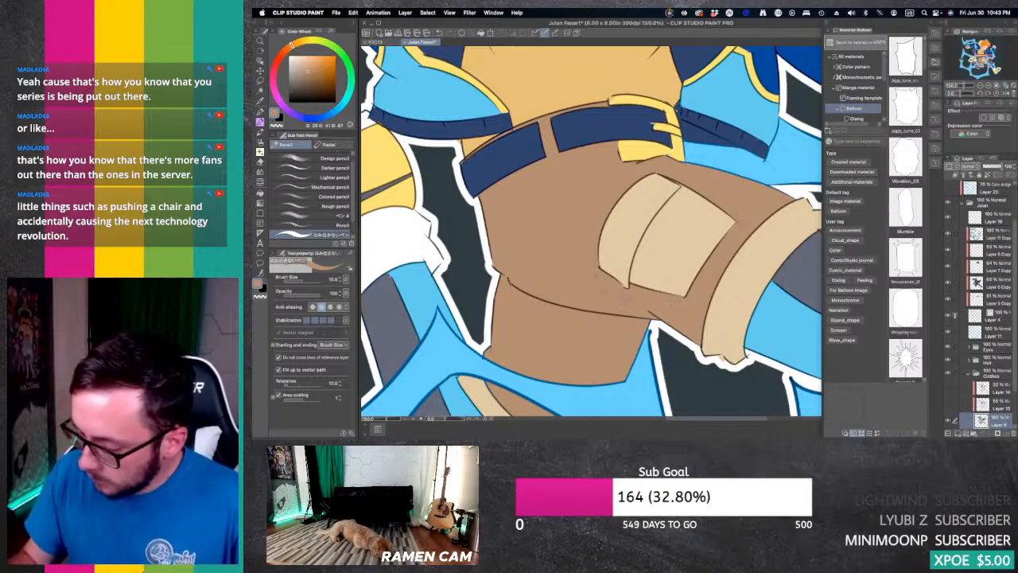
left_click_drag(983, 64, 988, 64)
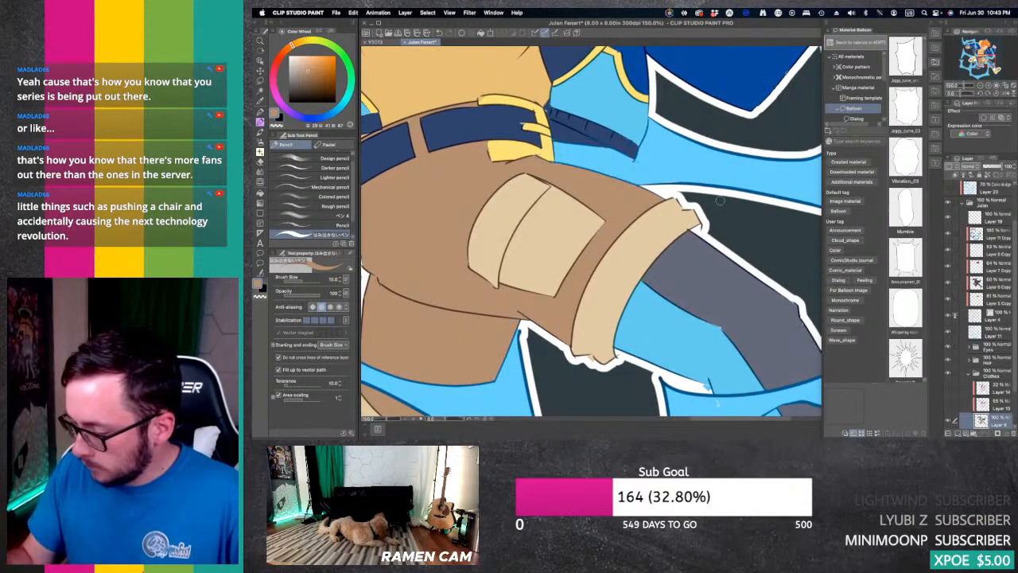
left_click(650, 236, "alt")
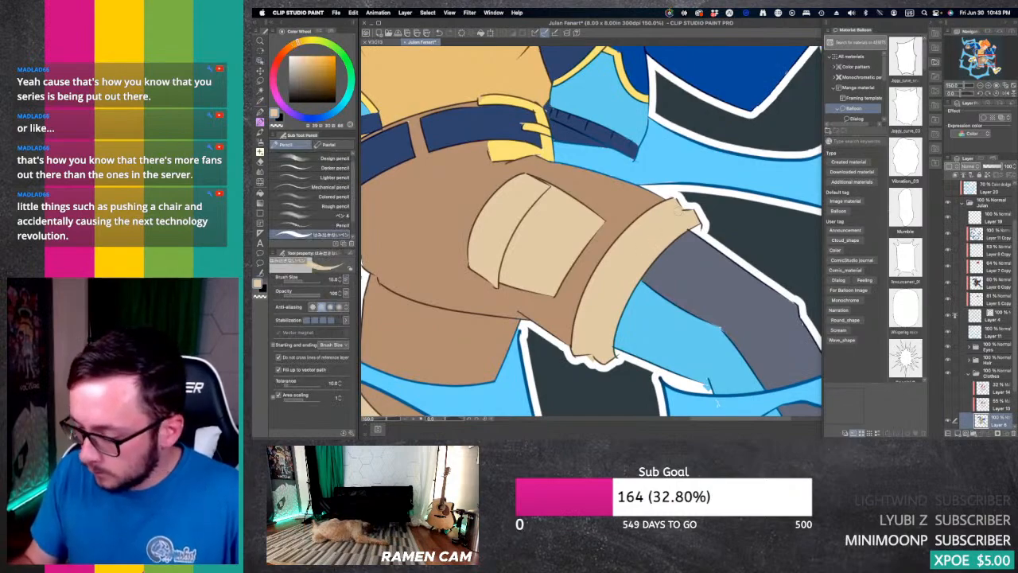
Step: Clean up the line art around the front knee, and paint over the legging's gaps with sampled light blue on the Clothes base layer
key("e")
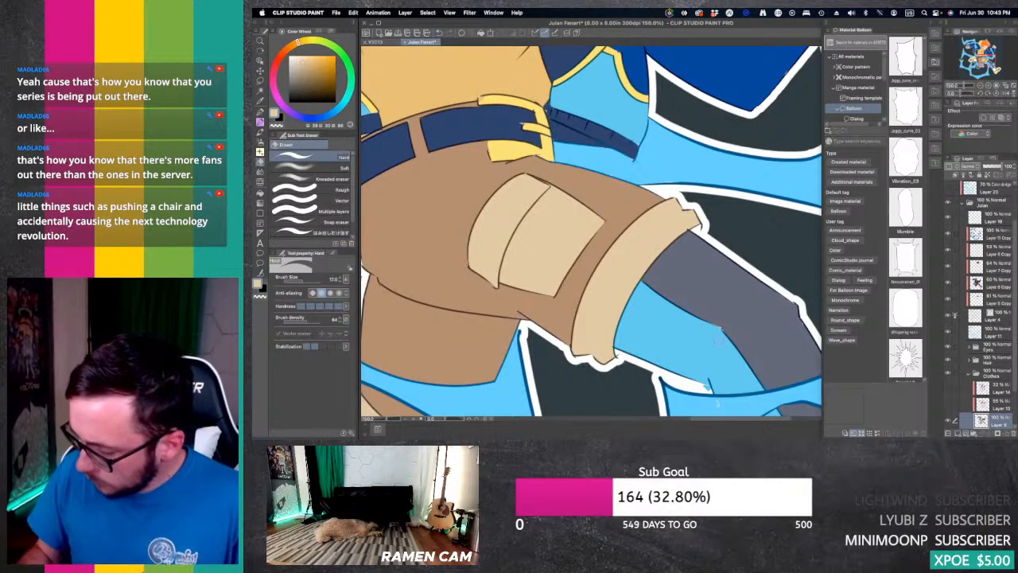
left_click(996, 316)
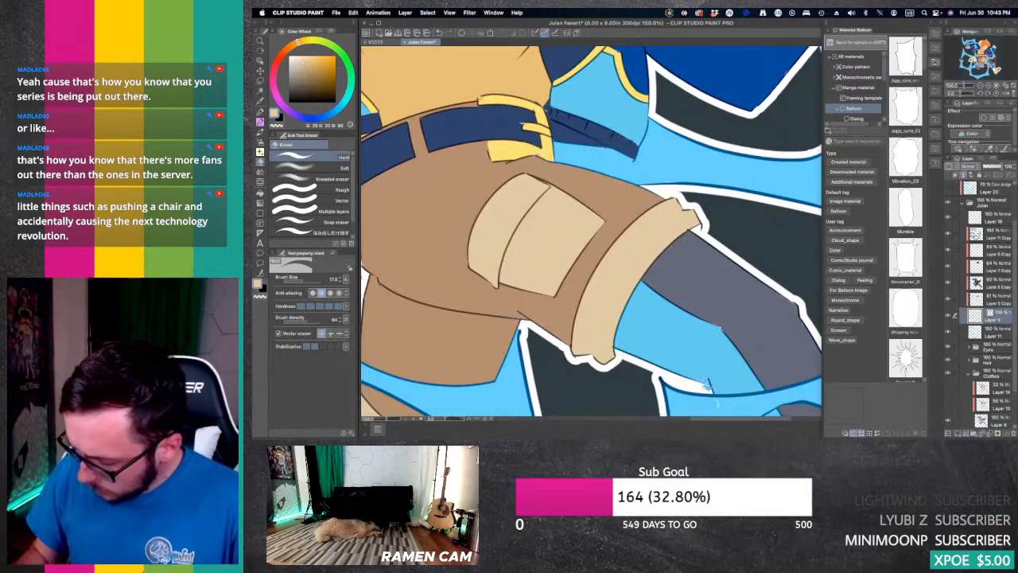
left_click(986, 67)
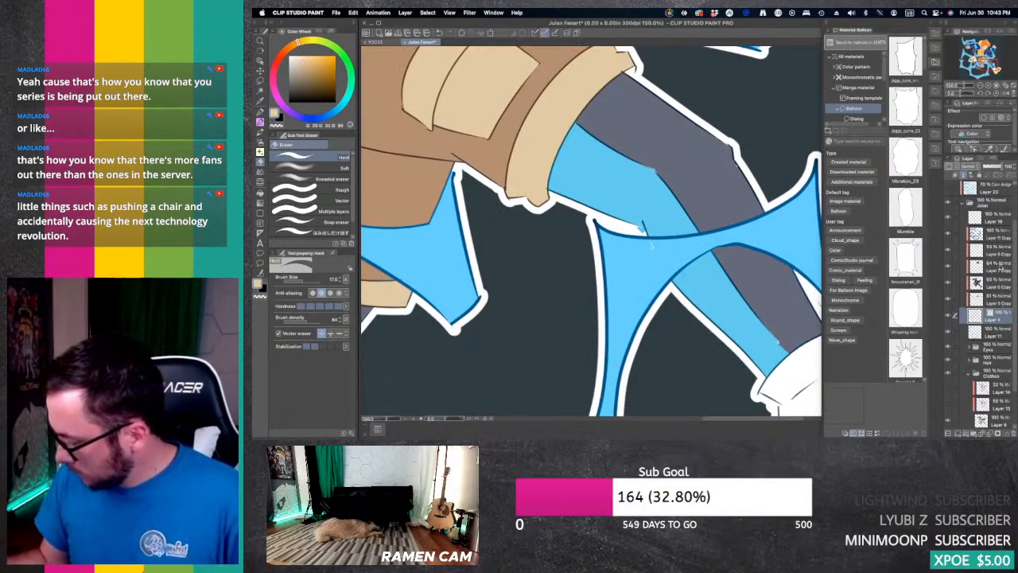
left_click(998, 421)
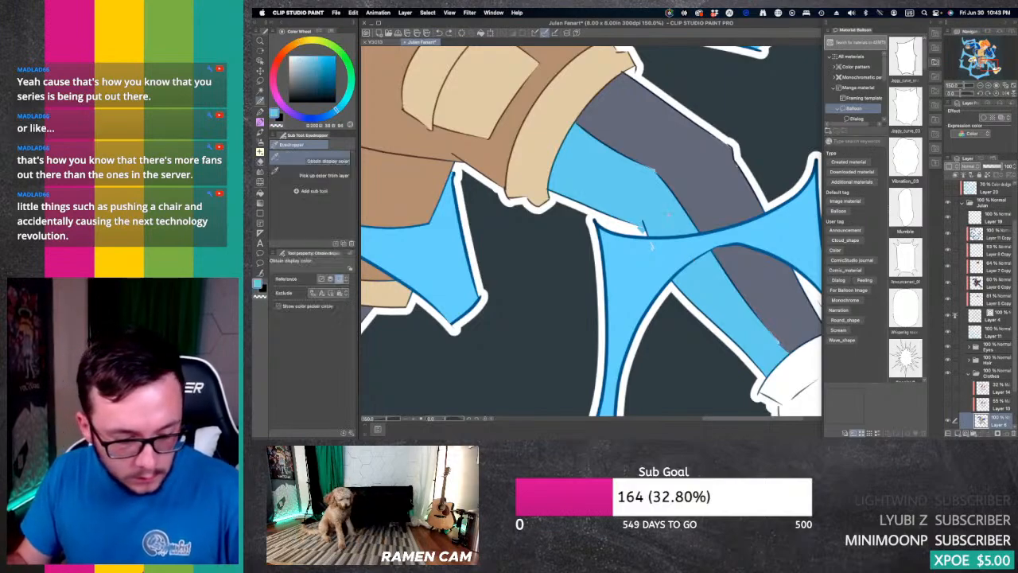
key("p")
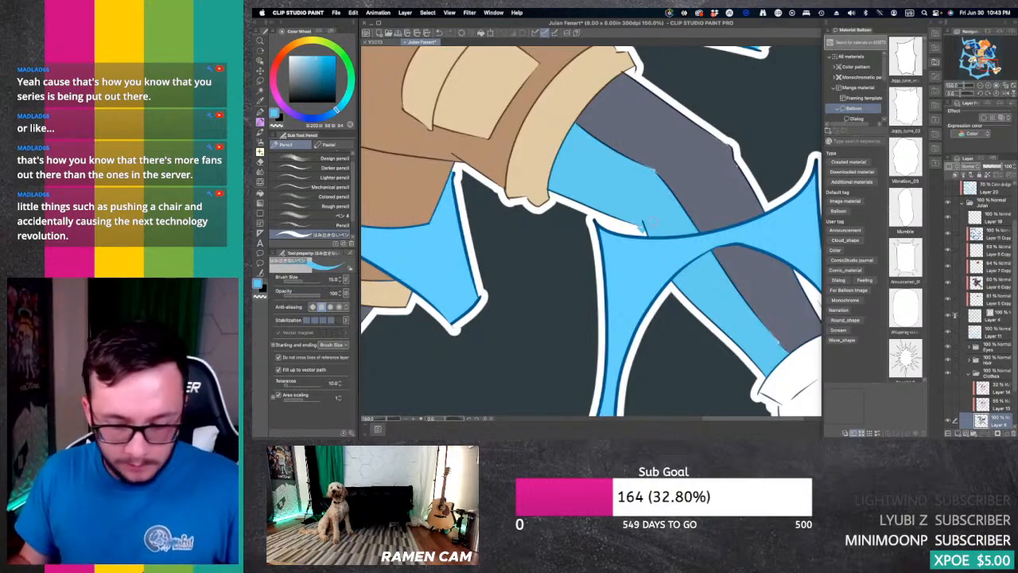
key("e")
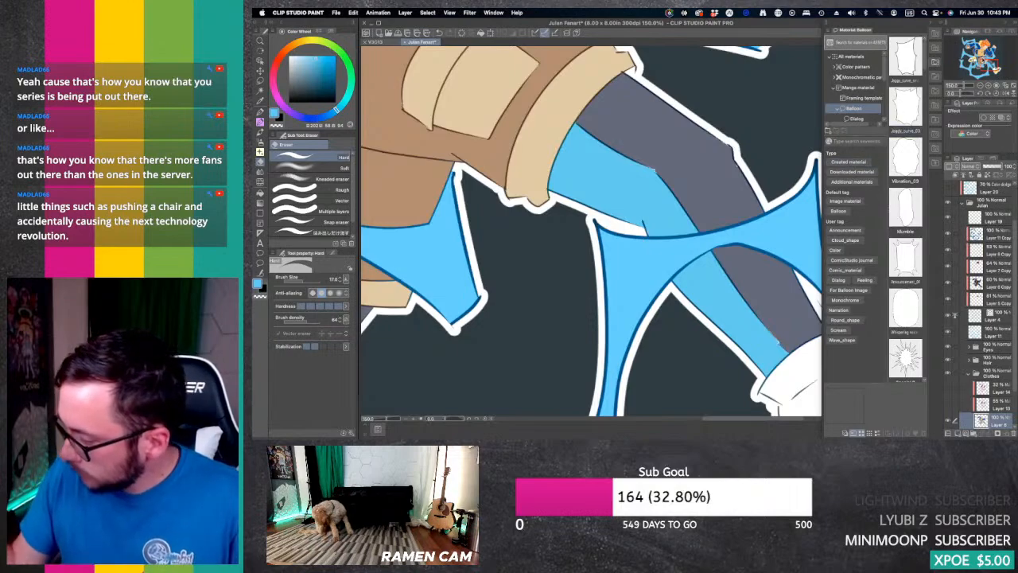
Step: Erase the stray colour along the front shoe's white tongue on the Clothes base layer
left_click_drag(986, 62, 993, 69)
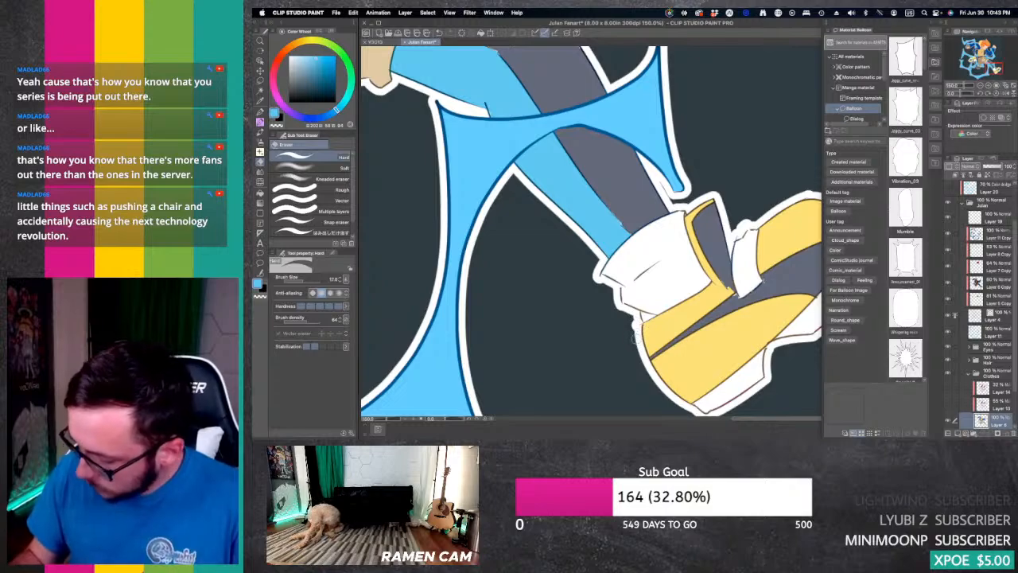
left_click(990, 316)
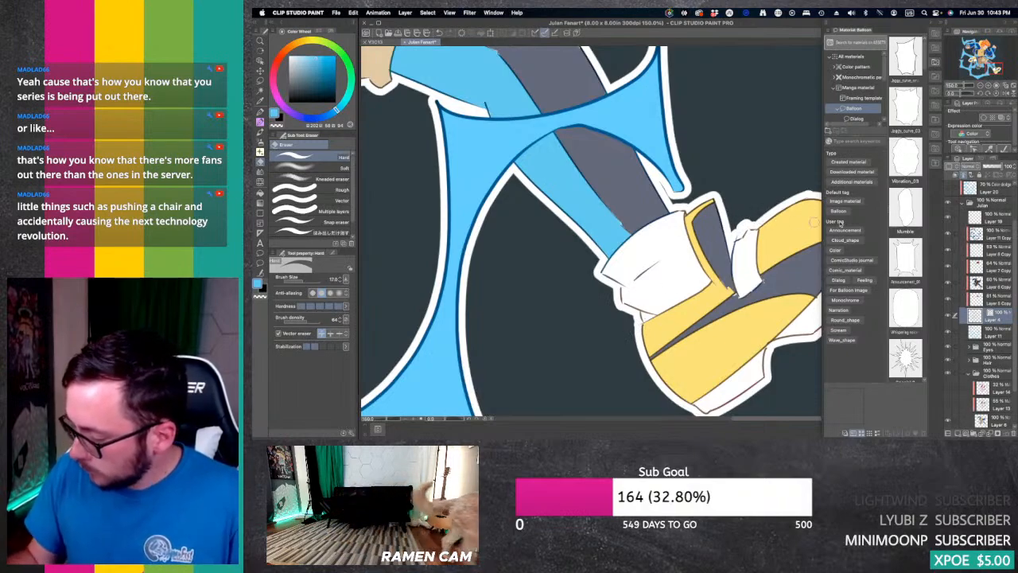
left_click(986, 419)
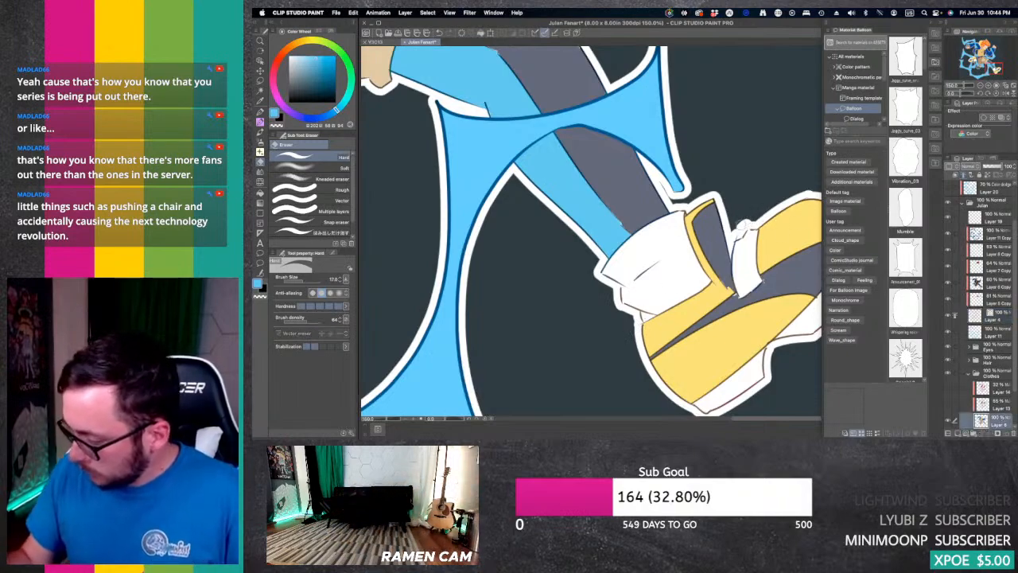
left_click_drag(743, 225, 755, 219)
left_click_drag(991, 67, 999, 67)
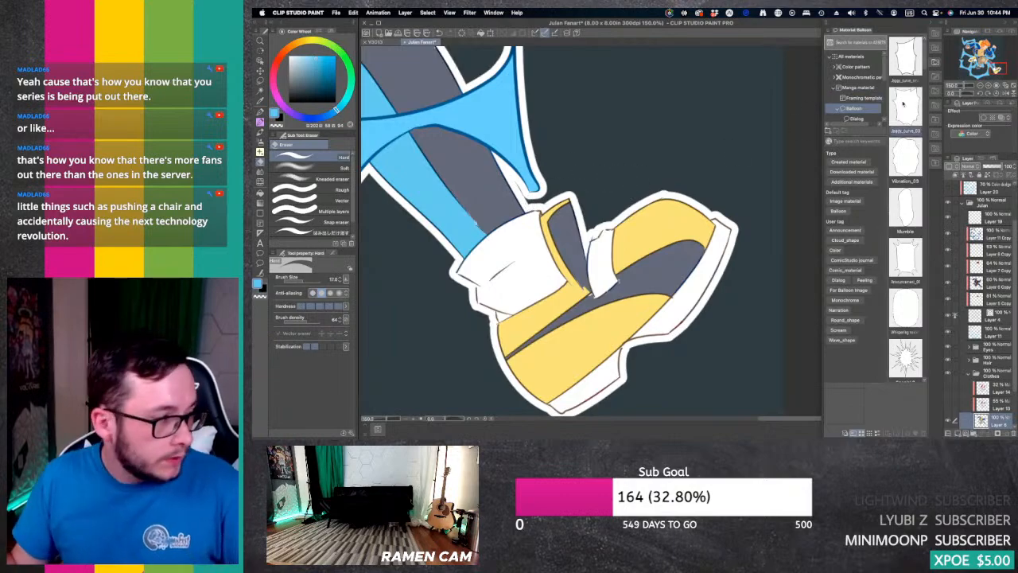
Step: Show shading Layers 14 and 13 and the colour dodge Layer 20, and collapse the character's layer folder
left_click(982, 85)
left_click(982, 85)
left_click(981, 85)
left_click_drag(996, 70, 984, 50)
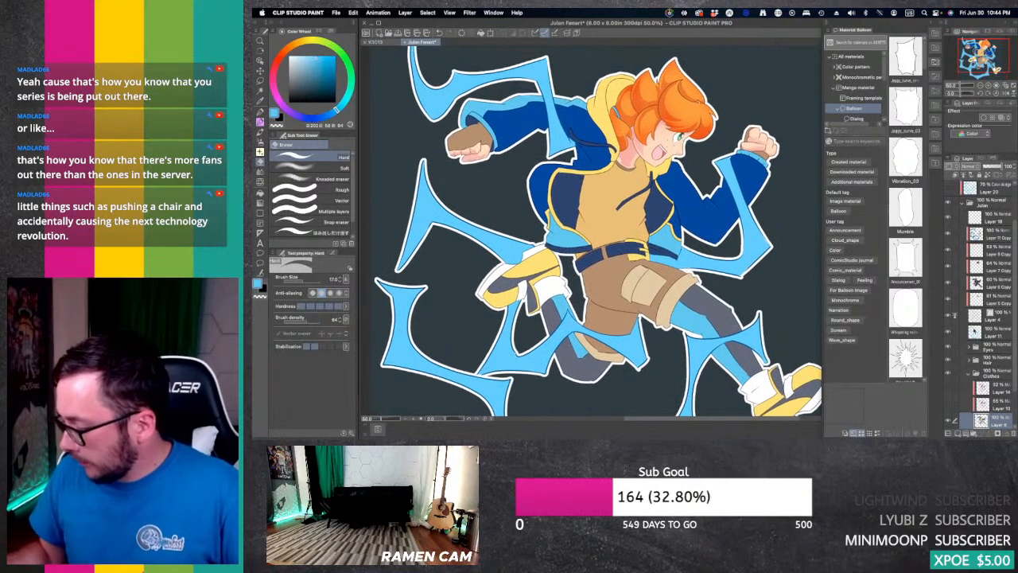
left_click(948, 388)
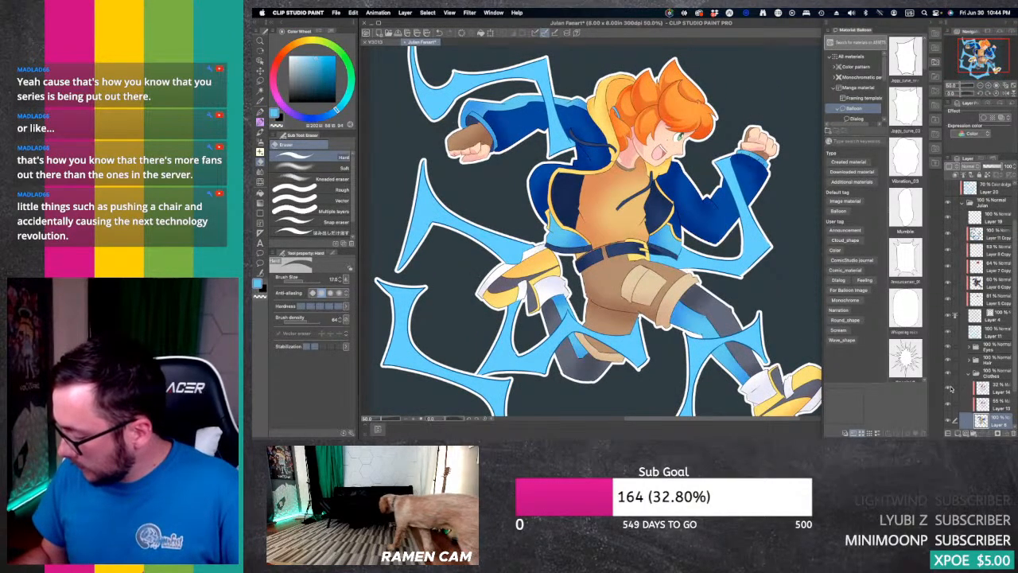
left_click(948, 388)
left_click(962, 204)
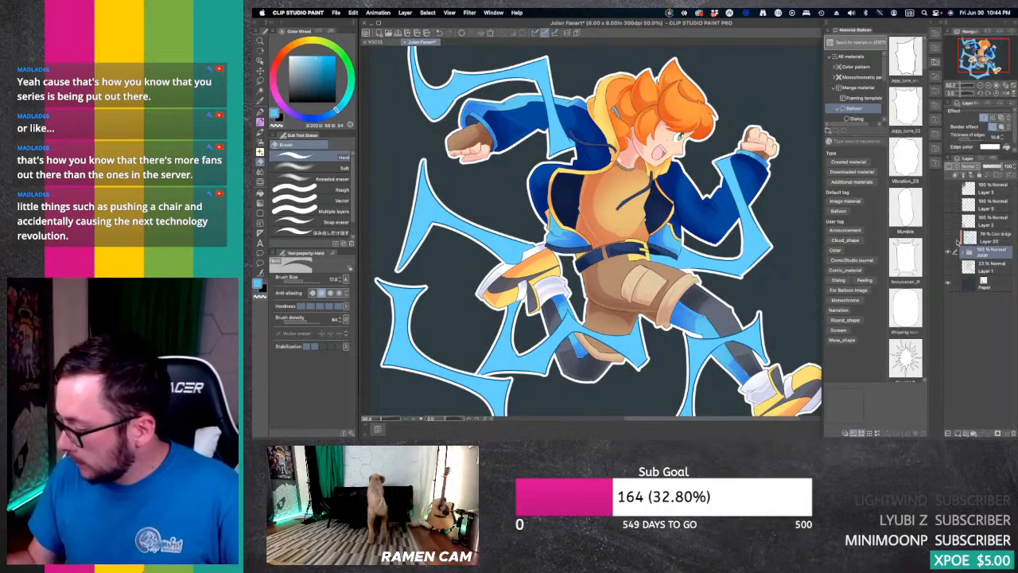
left_click(1006, 87)
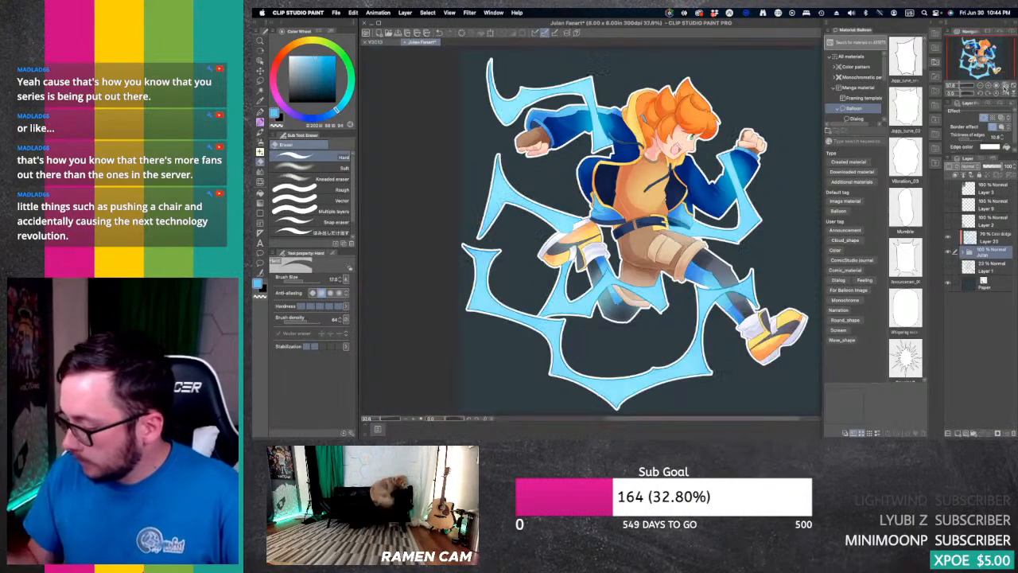
left_click_drag(636, 239, 636, 231)
left_click_drag(992, 50, 990, 50)
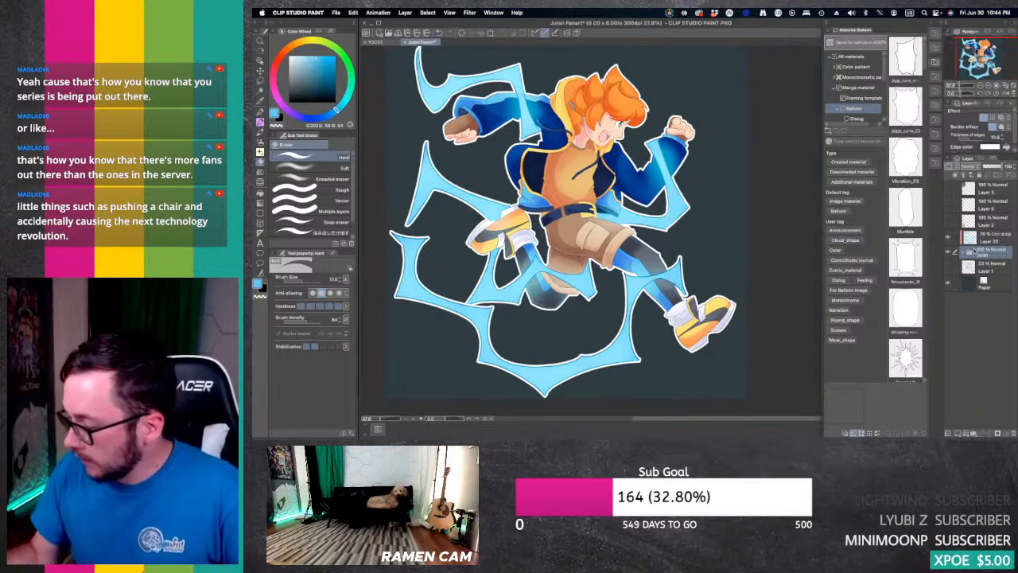
Step: Add a new layer above colour dodge Layer 20 and sign the artwork in light blue below the front shoe with the G-pen
left_click(994, 238)
left_click(958, 433)
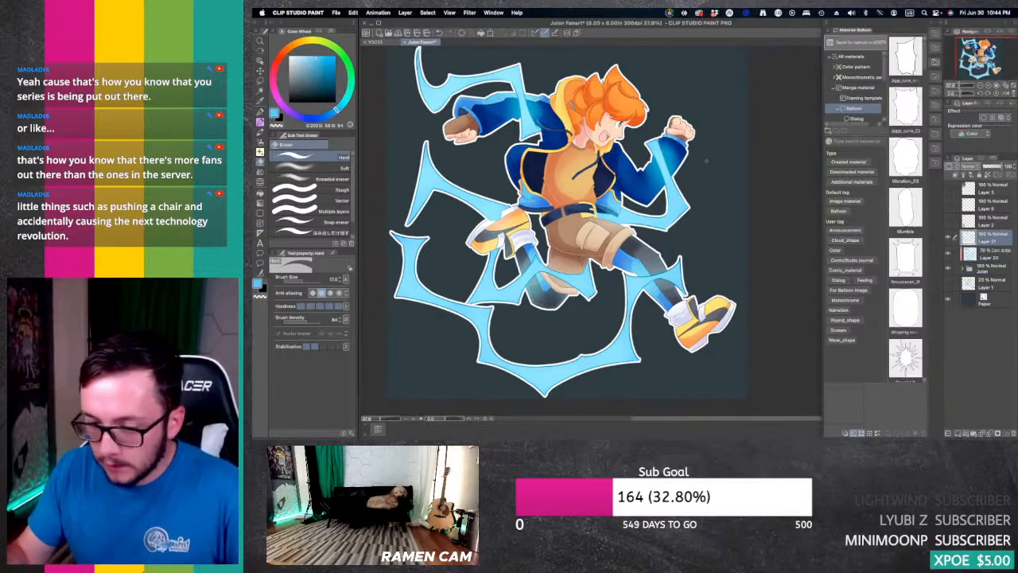
key("p")
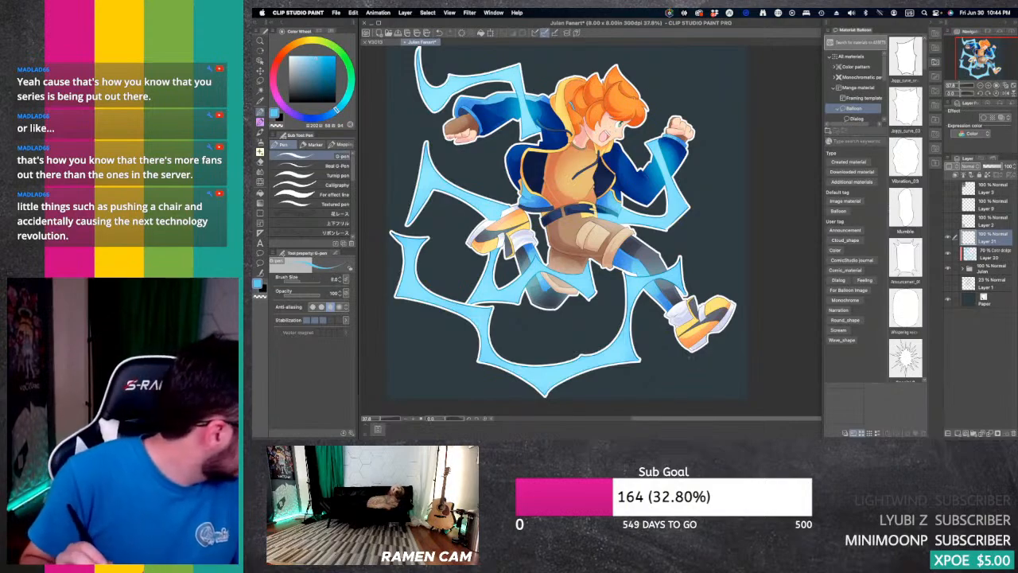
mouse_move(672, 367)
left_mouse_down()
mouse_move(716, 350)
mouse_move(704, 369)
mouse_move(733, 374)
mouse_move(700, 392)
mouse_move(747, 365)
left_mouse_up()
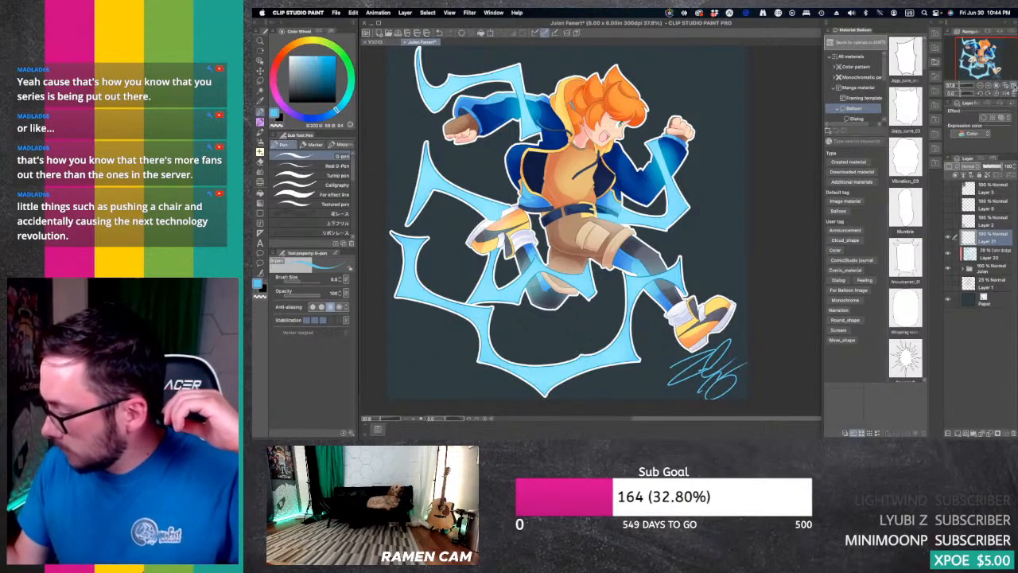
left_click(973, 58)
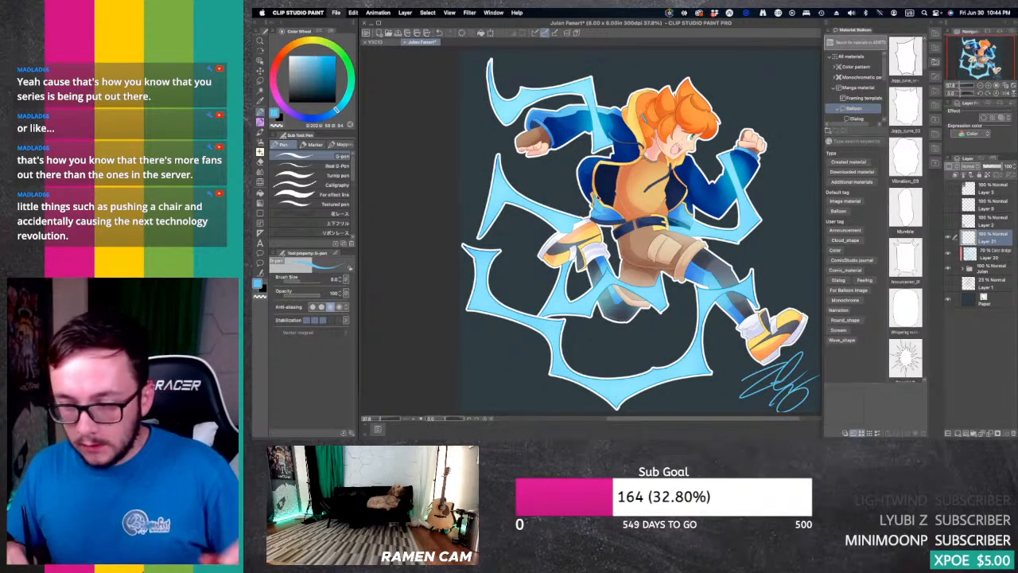